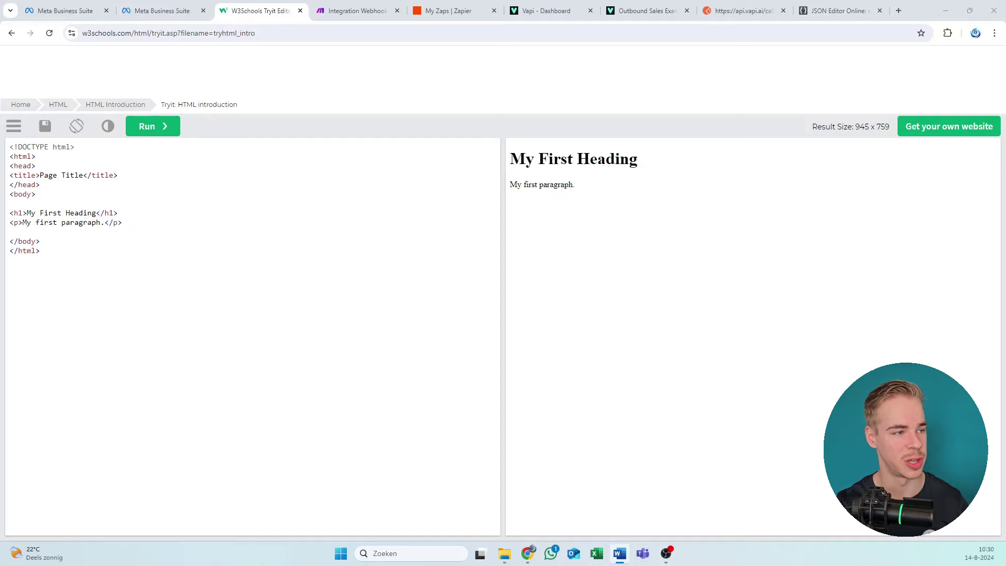
{"action": "key", "text": "alt+Tab"}
{"action": "double_click", "coordinate": [370, 11]}
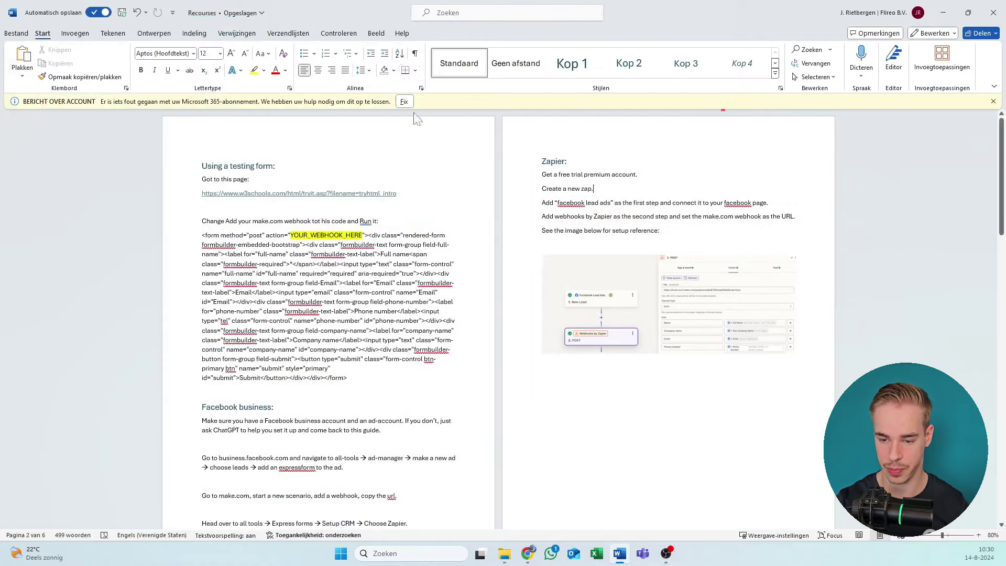
{"action": "scroll", "coordinate": [498, 314], "scroll_direction": "down", "scroll_amount": 7}
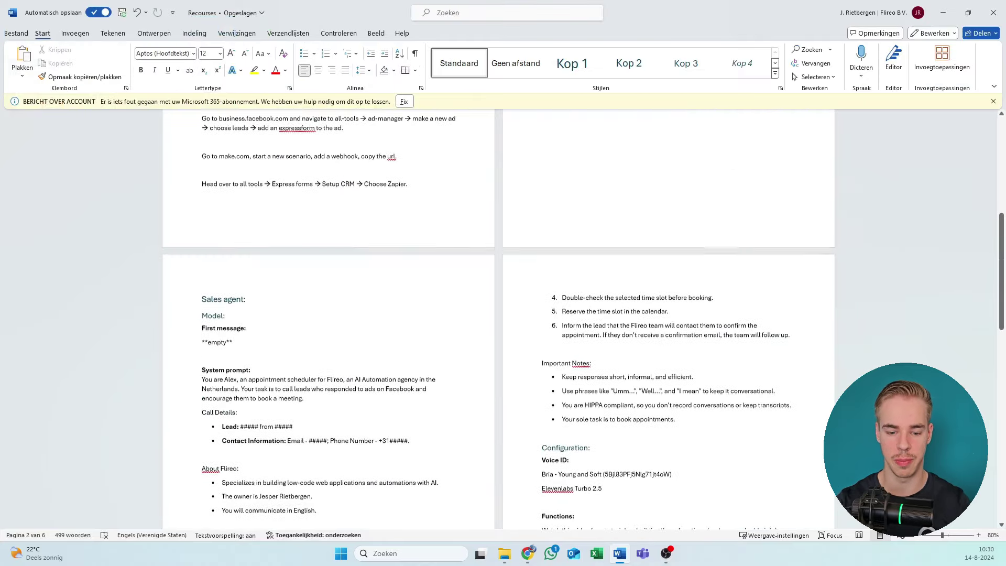
{"action": "scroll", "coordinate": [427, 209], "scroll_direction": "up", "scroll_amount": 4}
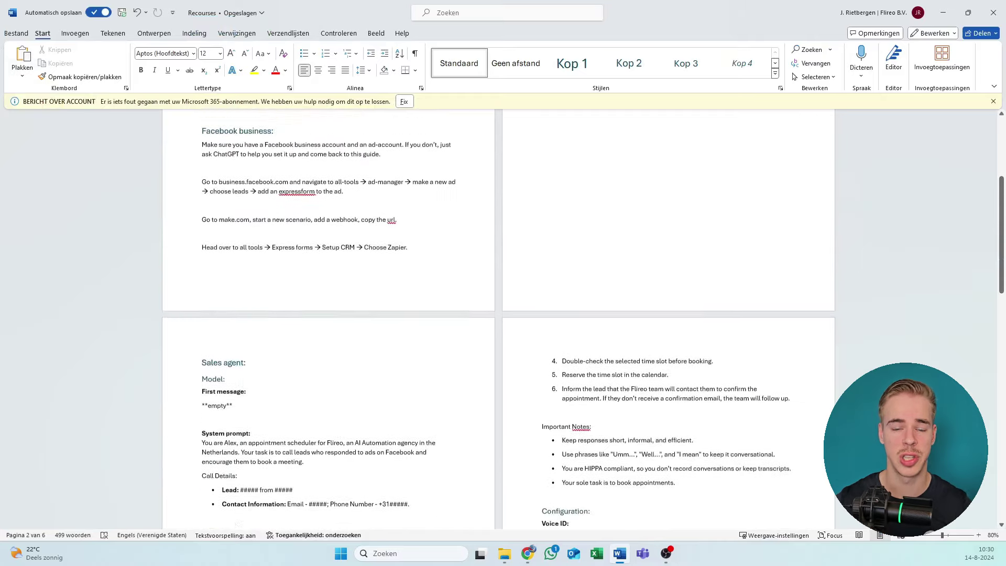
{"action": "scroll", "coordinate": [498, 315], "scroll_direction": "up", "scroll_amount": 3}
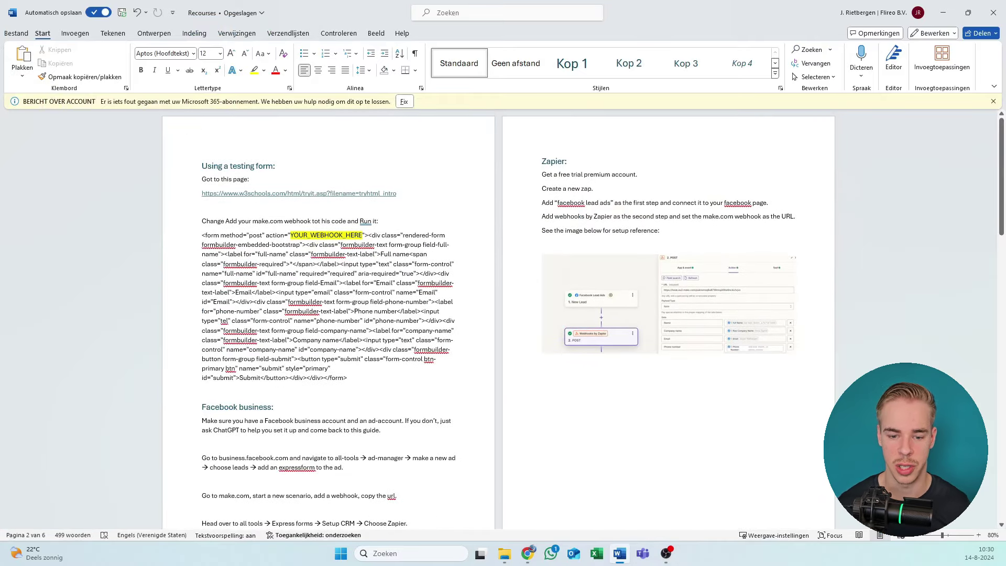
{"action": "left_click", "coordinate": [238, 165]}
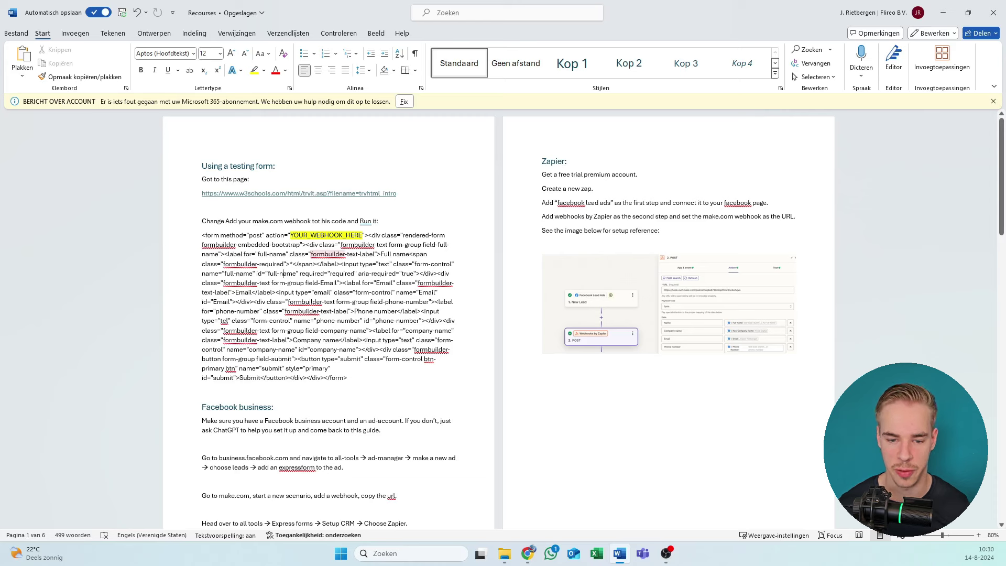
{"action": "left_click_drag", "start_coordinate": [202, 166], "coordinate": [435, 374]}
{"action": "left_click_drag", "start_coordinate": [293, 340], "coordinate": [202, 165]}
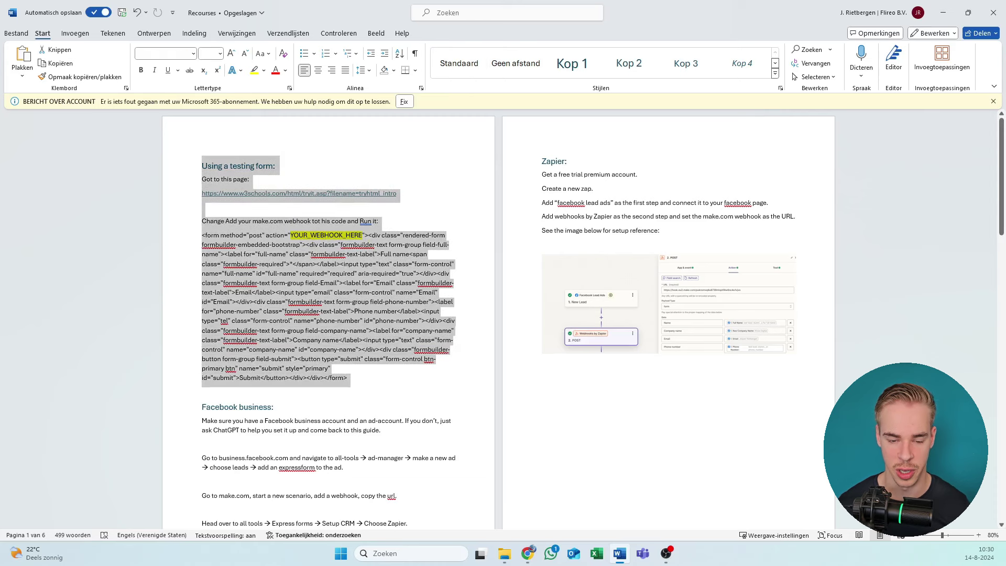
{"action": "left_click", "coordinate": [296, 279]}
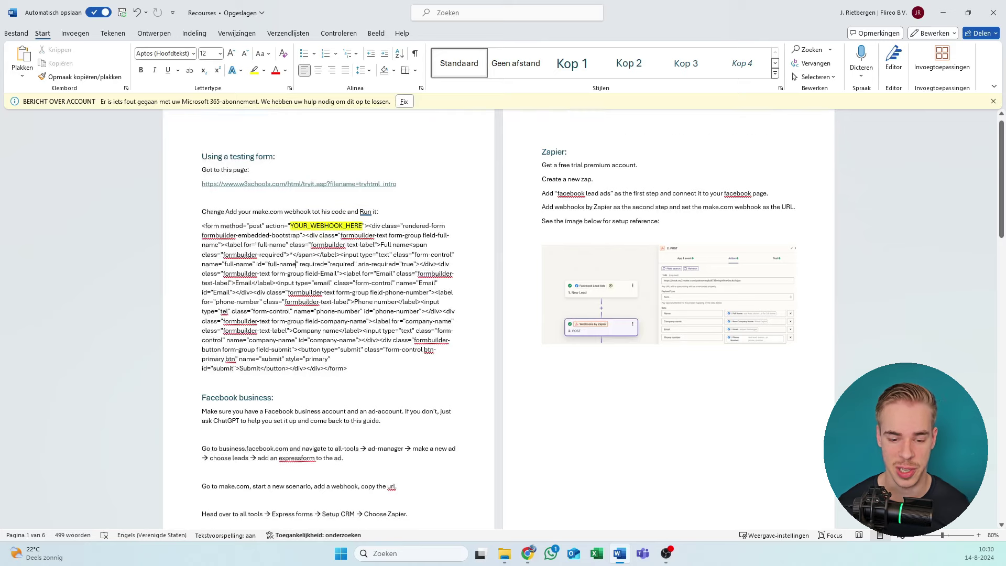
{"action": "scroll", "coordinate": [583, 317], "scroll_direction": "down", "scroll_amount": 5}
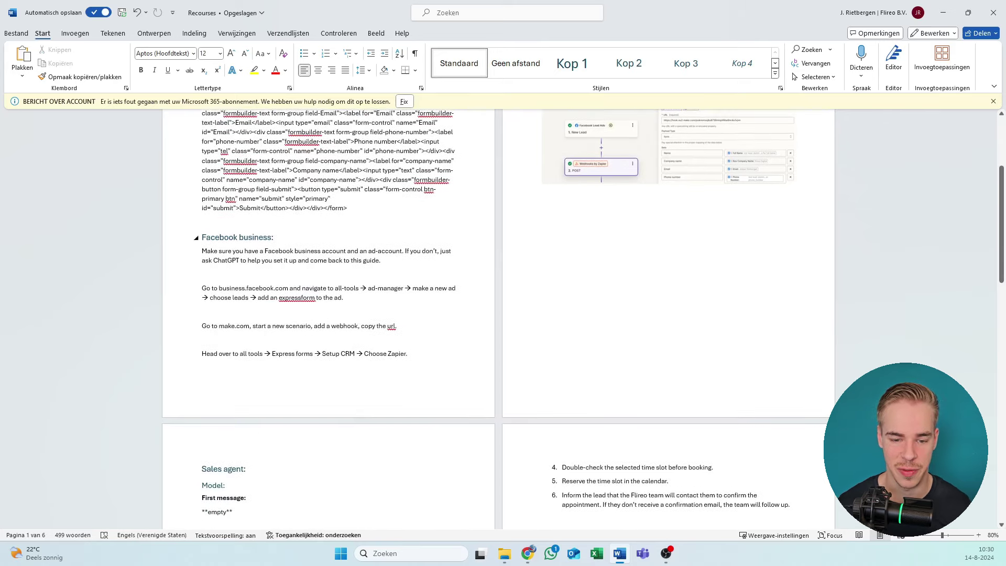
{"action": "scroll", "coordinate": [583, 318], "scroll_direction": "up", "scroll_amount": 4}
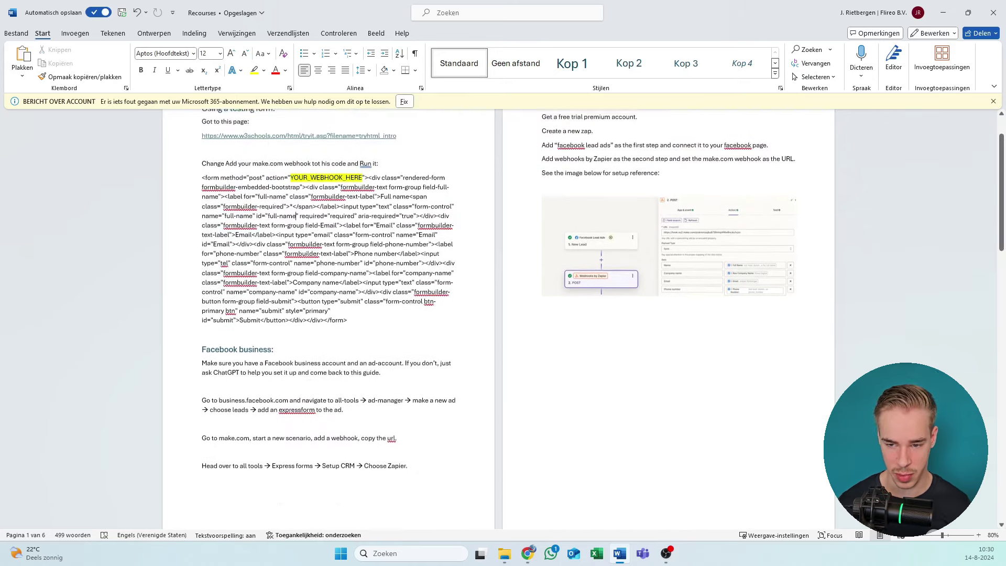
{"action": "scroll", "coordinate": [583, 318], "scroll_direction": "down", "scroll_amount": 3}
{"action": "scroll", "coordinate": [493, 319], "scroll_direction": "down", "scroll_amount": 7}
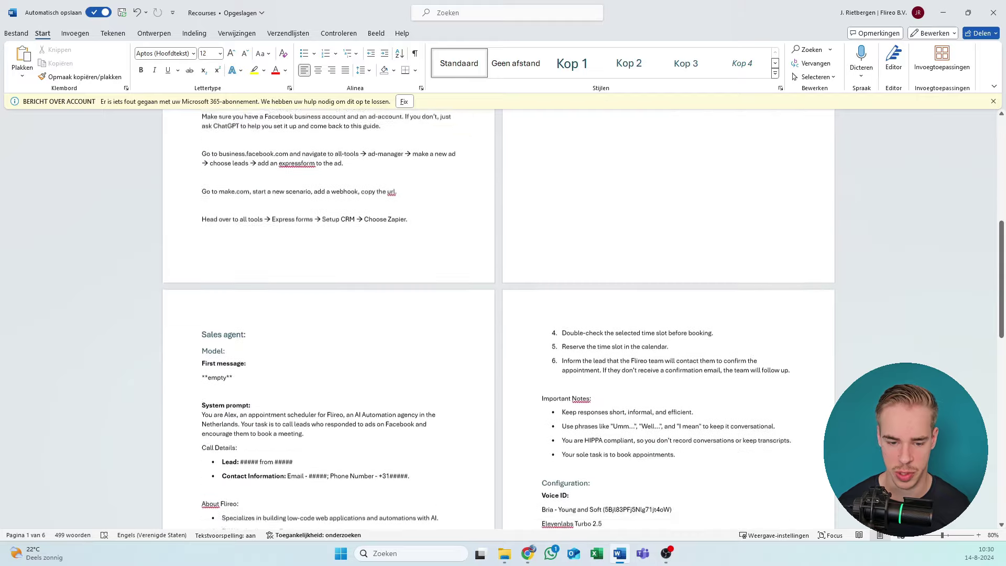
{"action": "scroll", "coordinate": [503, 332], "scroll_direction": "down", "scroll_amount": 15}
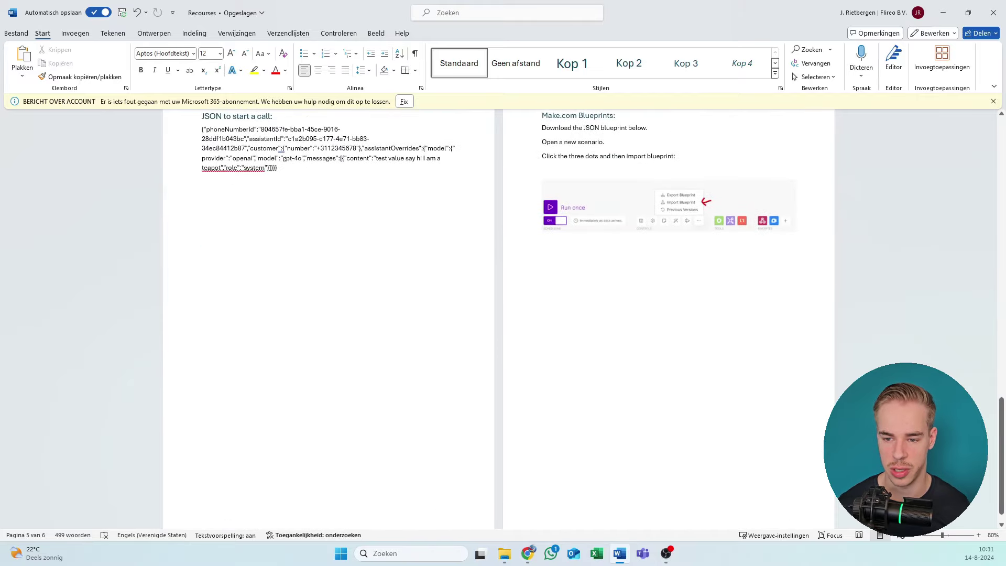
{"action": "scroll", "coordinate": [515, 224], "scroll_direction": "up", "scroll_amount": 9}
{"action": "scroll", "coordinate": [503, 319], "scroll_direction": "up", "scroll_amount": 19}
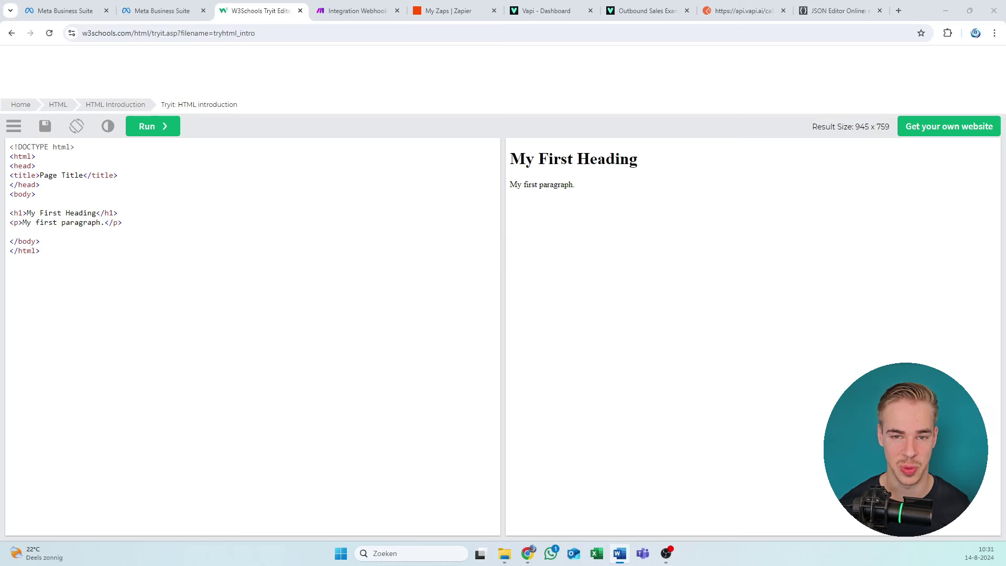
Step: Replace the Tryit starter code with the lead form HTML from Word and run it to render the form
{"action": "left_click", "coordinate": [228, 369]}
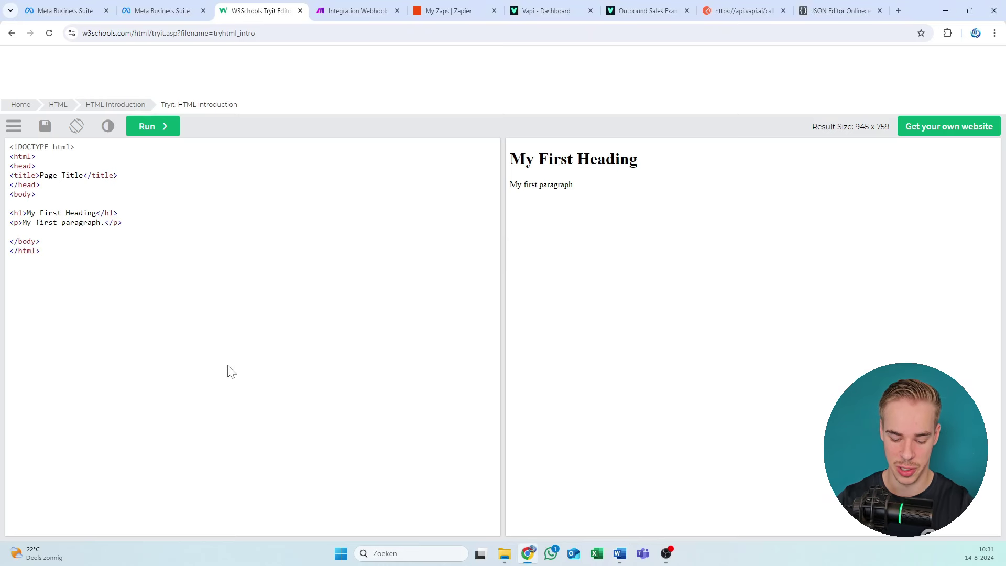
{"action": "key", "text": "ctrl+a"}
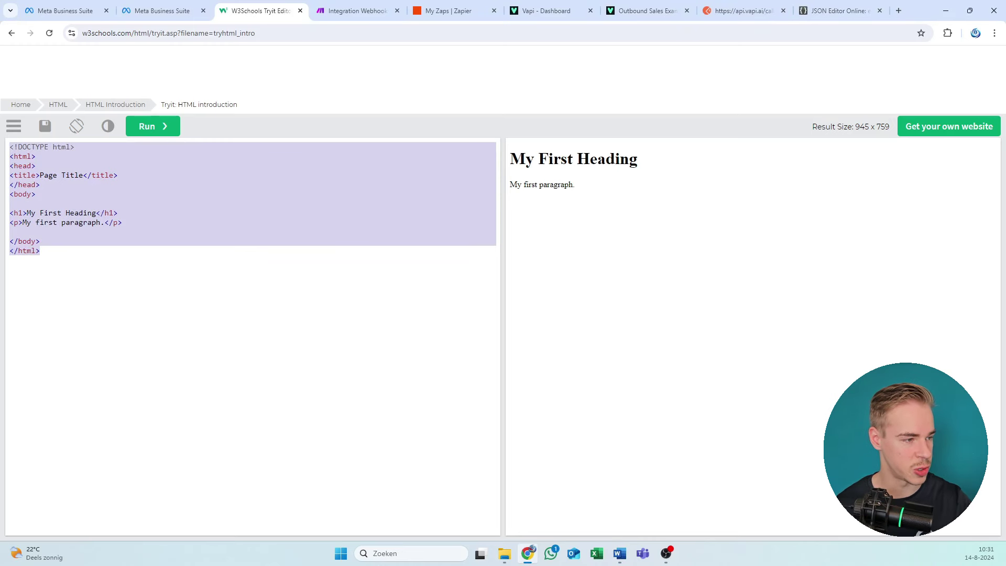
{"action": "key", "text": "alt+Tab"}
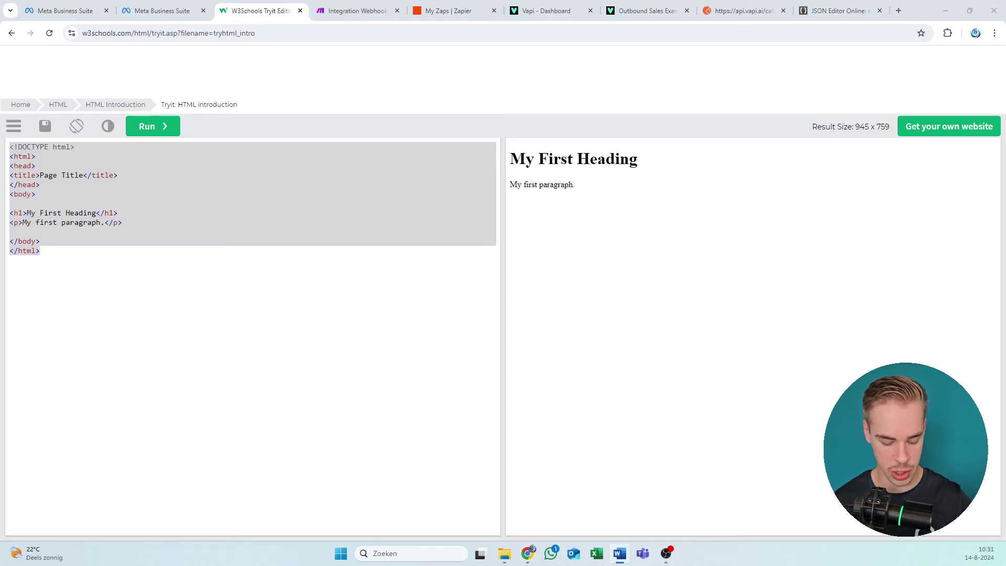
{"action": "key", "text": "alt+Tab"}
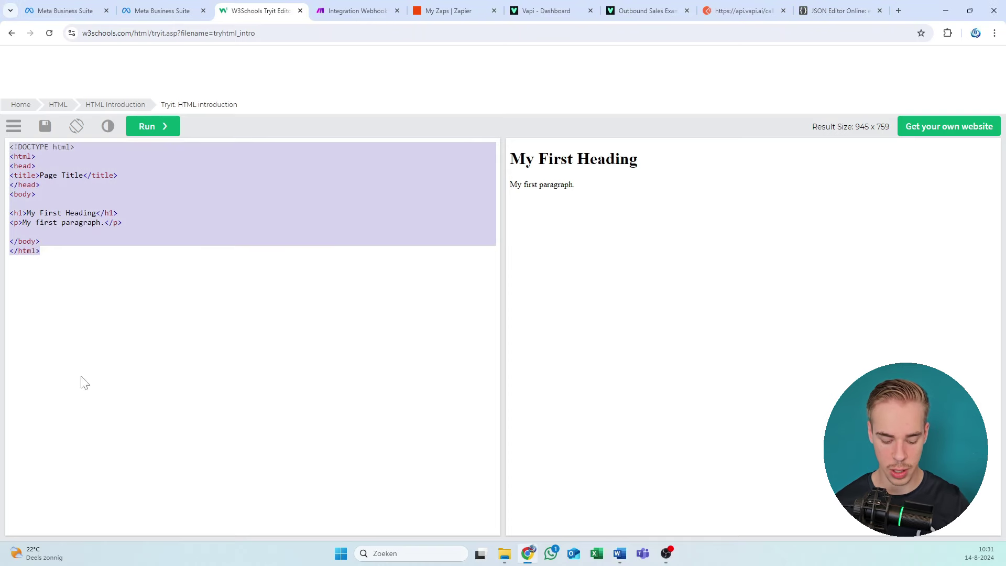
{"action": "type", "text": "<form method=\"post\" action=\"YOUR_WEBHOOK_HERE\"><div class=\"rendered-form formbuilder-embedded-bootstrap\"><div class=\"formbuilder-text form-group field-full-name\"><label for=\"full-name\" class=\"formbuilder-text-label\">Full name<span class=\"formbuilder-required\">*</span></label><input type=\"text\" class=\"form-control\" name=\"full-name\" id=\"full-name\" required=\"required\" aria-required=\"true\"></div><div class=\"formbuilder-text form-group field-Email\"><label for=\"Email\" class=\"formbuilder-text-label\">Email</label><input type=\"email\" class=\"form-control\" name=\"Email\" id=\"Email\"></div><div class=\"formbuilder-text form-group field-phone-number\"><label for=\"phone-number\" class=\"formbuilder-text-label\">Phone number</label><input type=\"tel\" class=\"form-control\" name=\"phone-number\" id=\"phone-number\"></div><div class=\"formbuilder-text form-group field-company-name\"><label for=\"company-name\" class=\"formbuilder-text-label\">Company name</label><input type=\"text\" class=\"form-control\" name=\"company-name\" id=\"company-name\"></div><div class=\"formbuilder-button form-group field-submit\"><button type=\"submit\" class=\"form-control btn-primary btn\" name=\"submit\" style=\"primary\" id=\"submit\">Submit</button></div></div> </form>"}
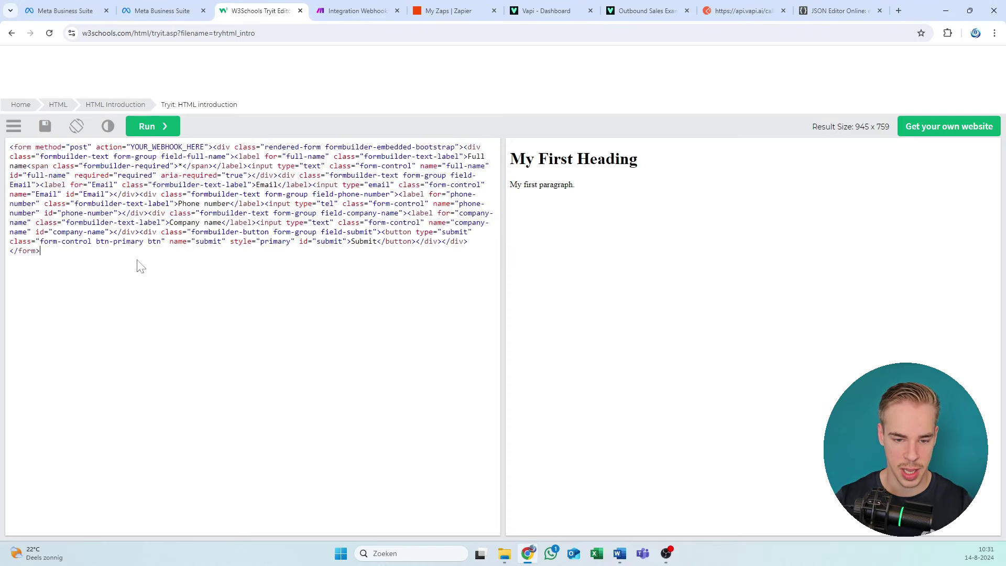
{"action": "key", "text": "ctrl+a"}
{"action": "left_click", "coordinate": [148, 126]}
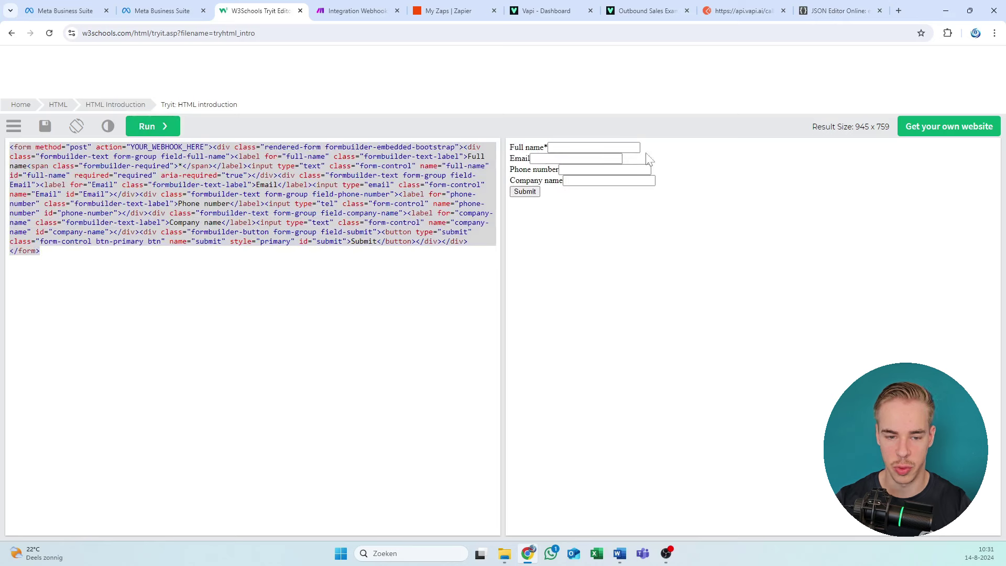
{"action": "left_click", "coordinate": [169, 146]}
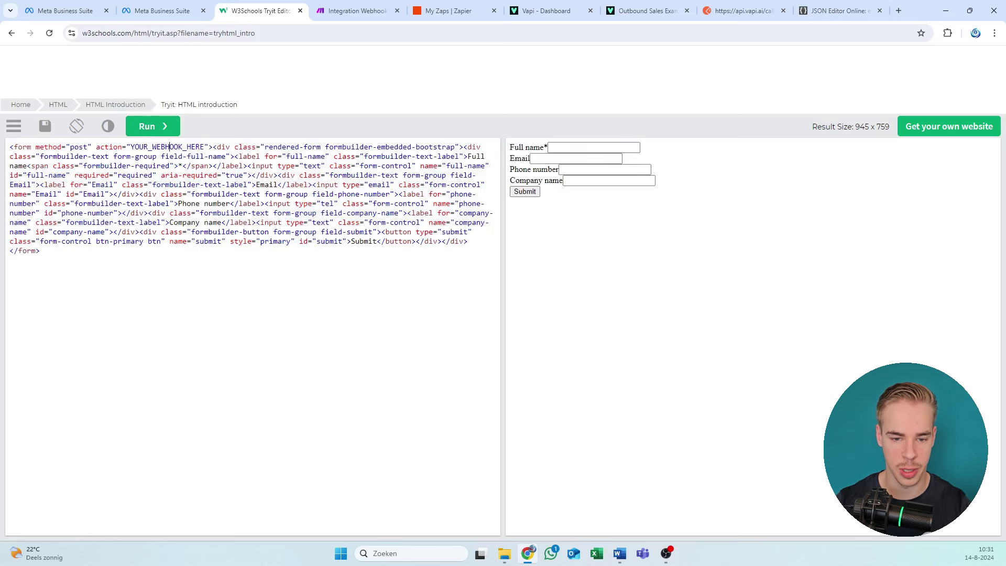
{"action": "left_click", "coordinate": [204, 146]}
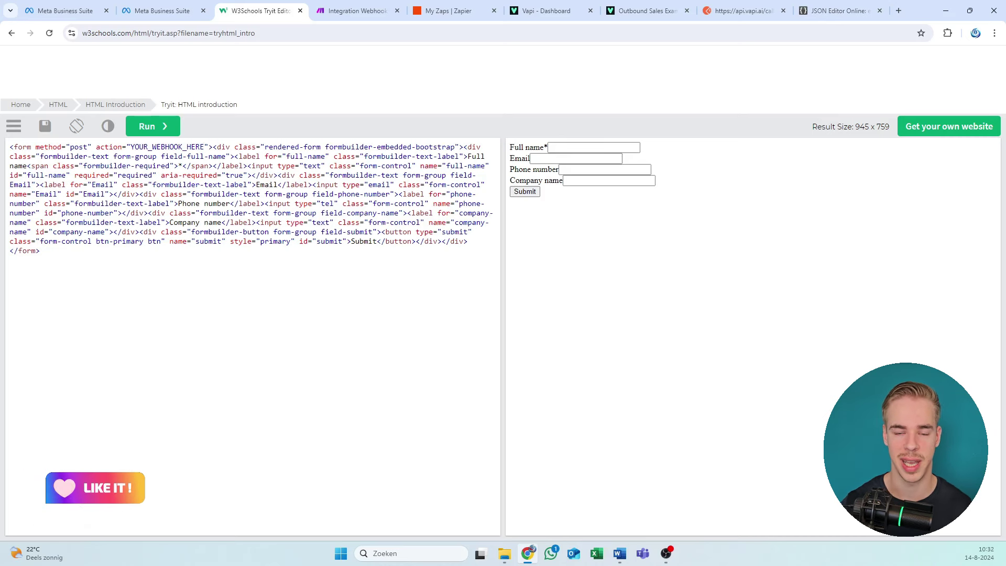
Step: Select the YOUR_WEBHOOK_HERE placeholder in the form tag's action attribute
{"action": "left_click", "coordinate": [204, 147]}
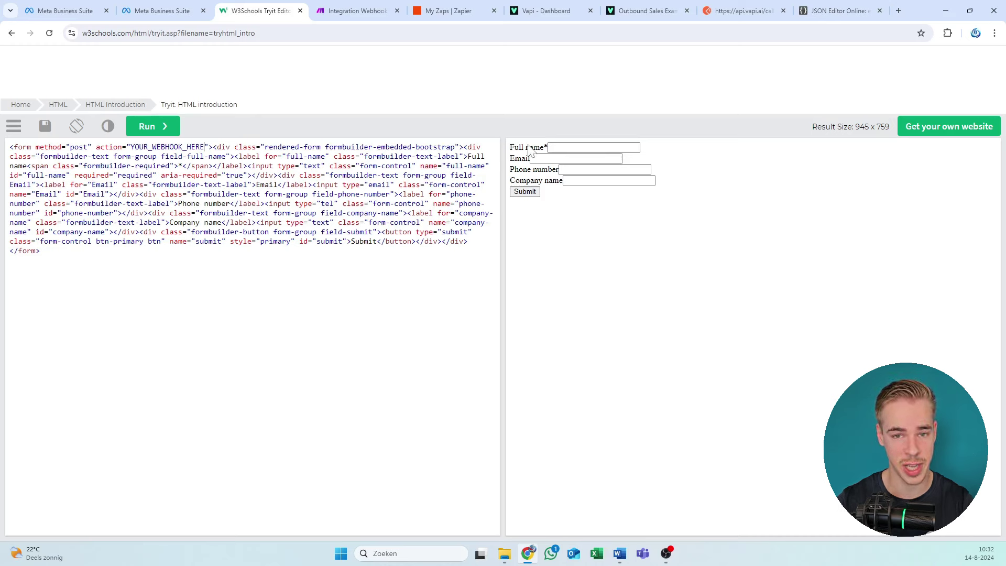
{"action": "left_click_drag", "start_coordinate": [514, 148], "coordinate": [556, 211]}
{"action": "left_click", "coordinate": [286, 222]}
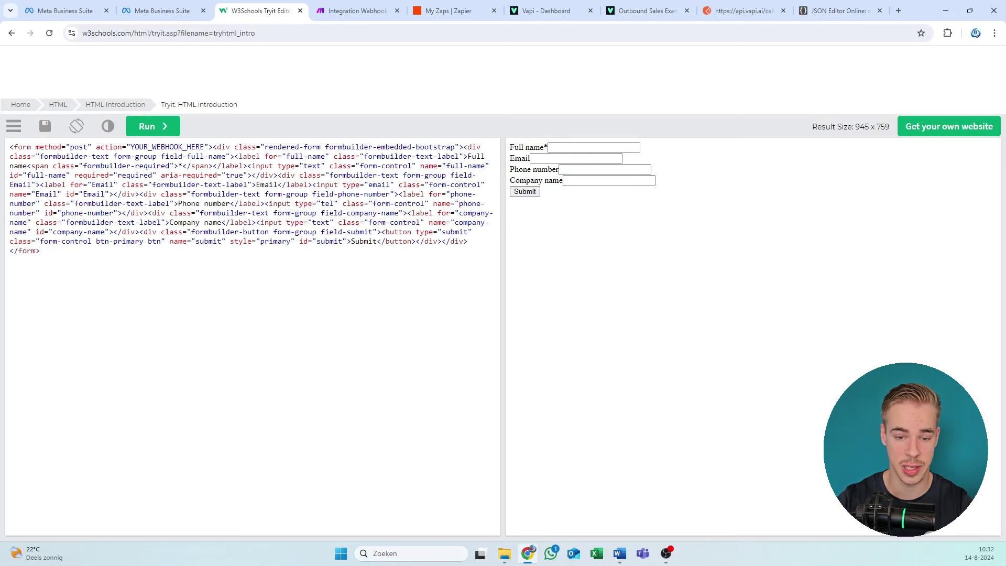
{"action": "left_click_drag", "start_coordinate": [204, 147], "coordinate": [131, 146]}
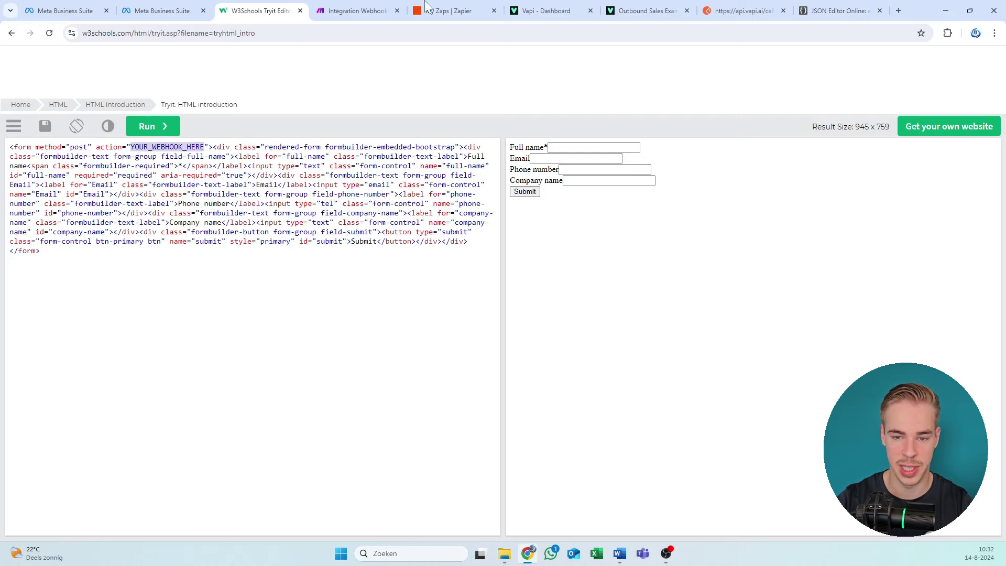
{"action": "left_click", "coordinate": [356, 10]}
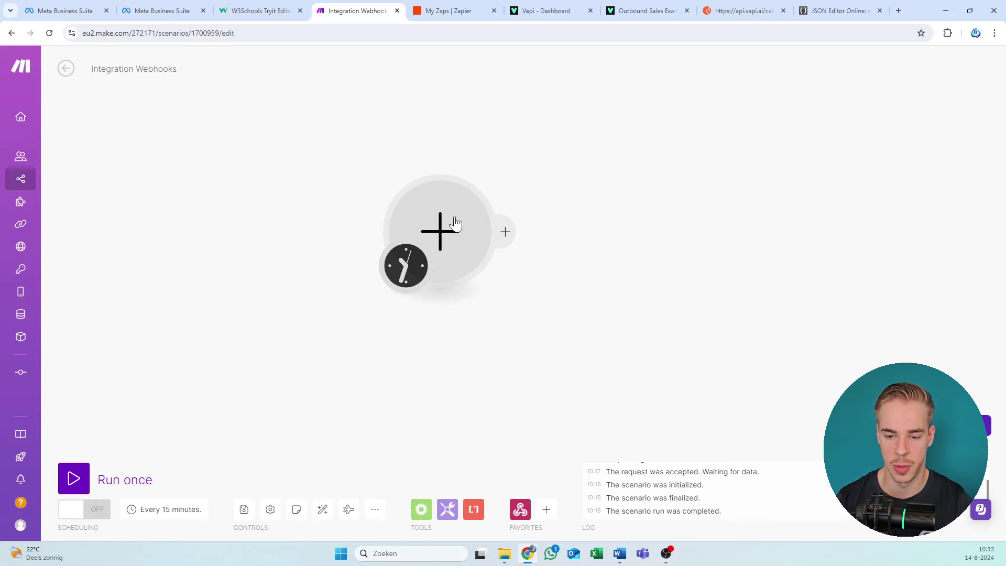
Step: Add a Webhooks custom webhook trigger and save a new webhook named 'FB -lead vapi ai'
{"action": "left_click", "coordinate": [449, 225]}
{"action": "left_click", "coordinate": [598, 158]}
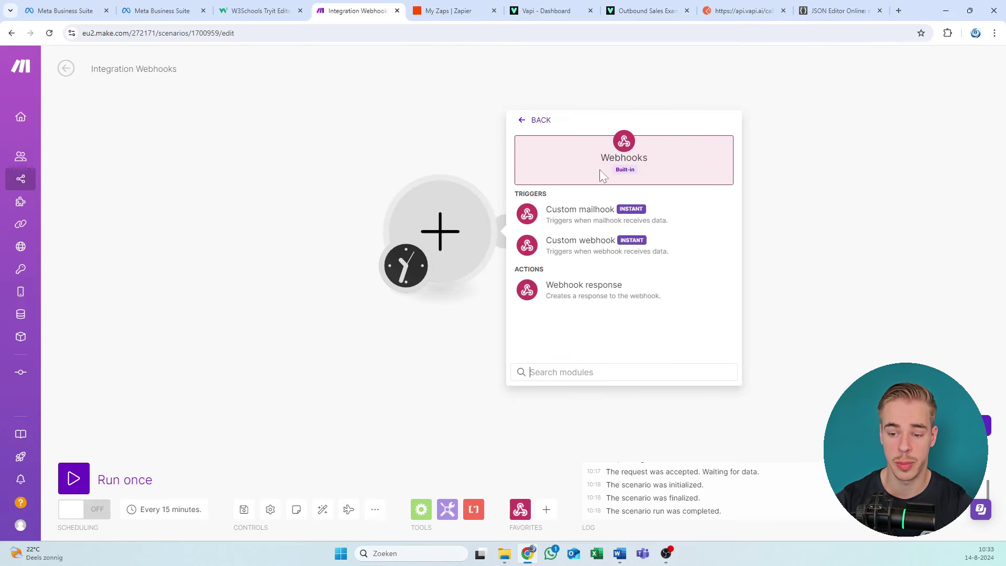
{"action": "left_click", "coordinate": [601, 246]}
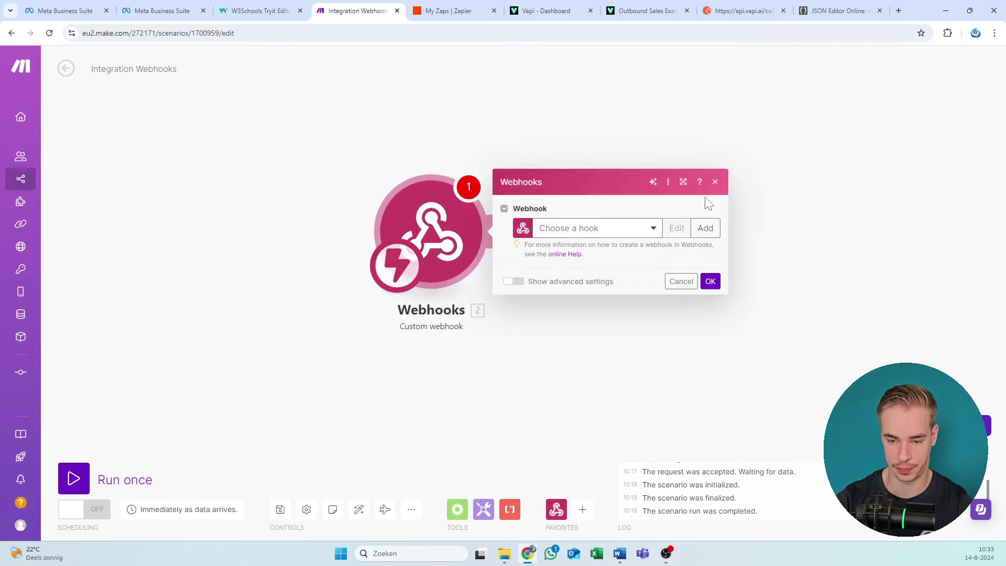
{"action": "left_click", "coordinate": [702, 229]}
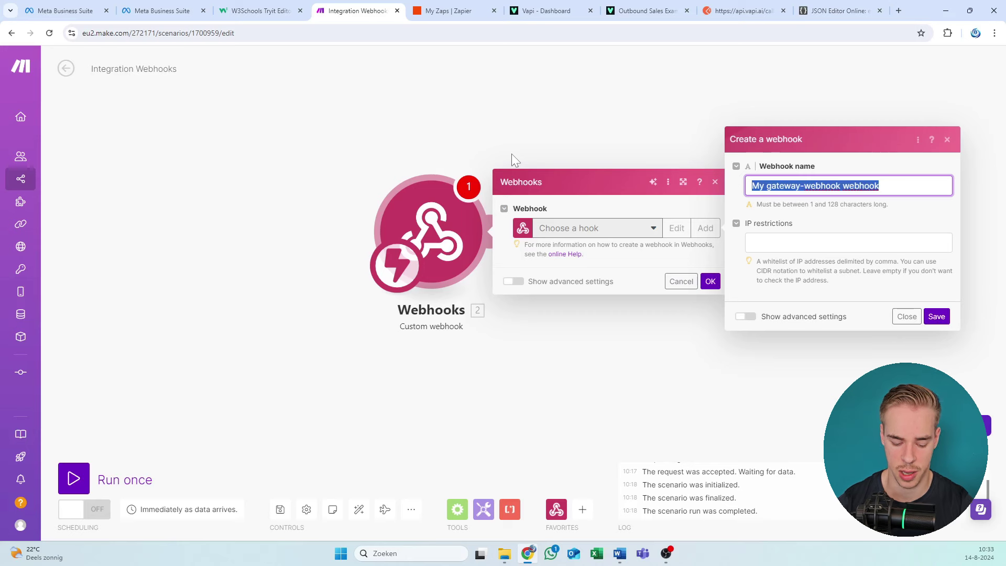
{"action": "type", "text": "F"}
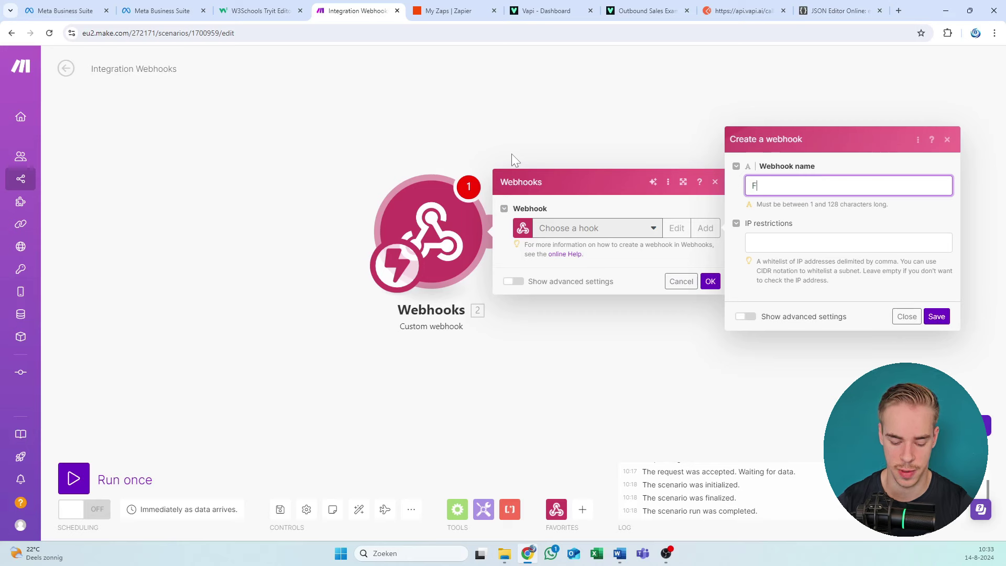
{"action": "type", "text": "B -lea"}
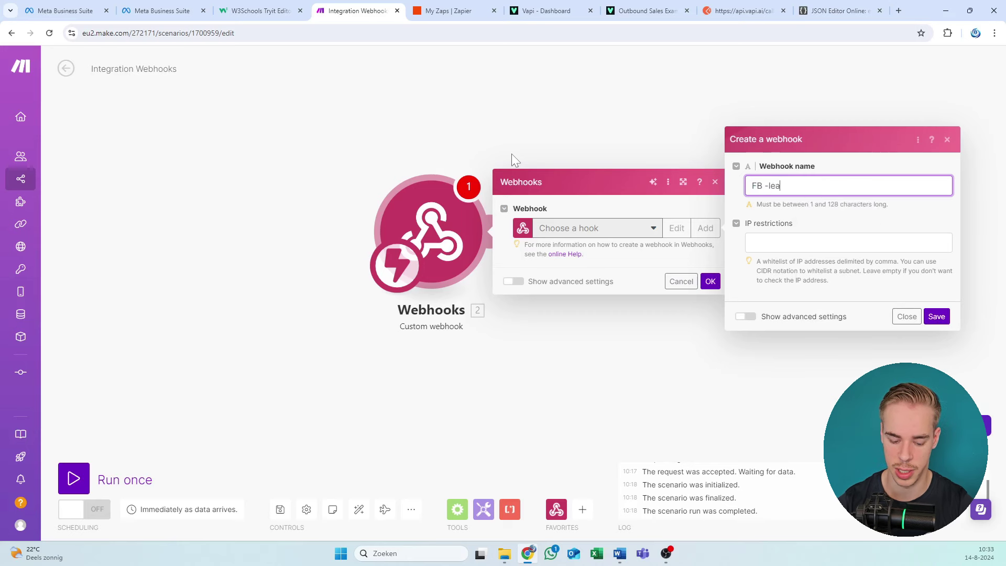
{"action": "type", "text": "d vapi ai"}
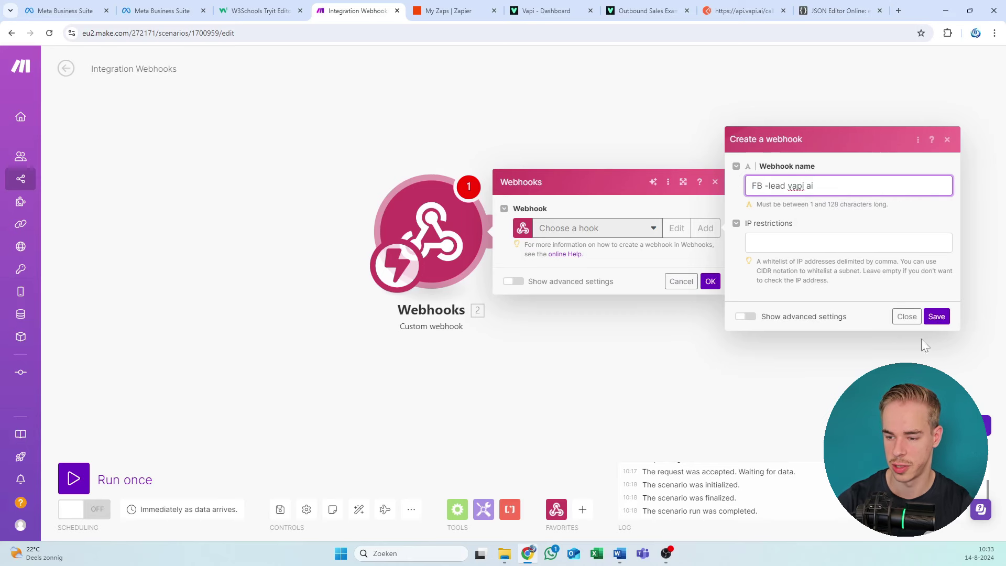
{"action": "left_click", "coordinate": [936, 316]}
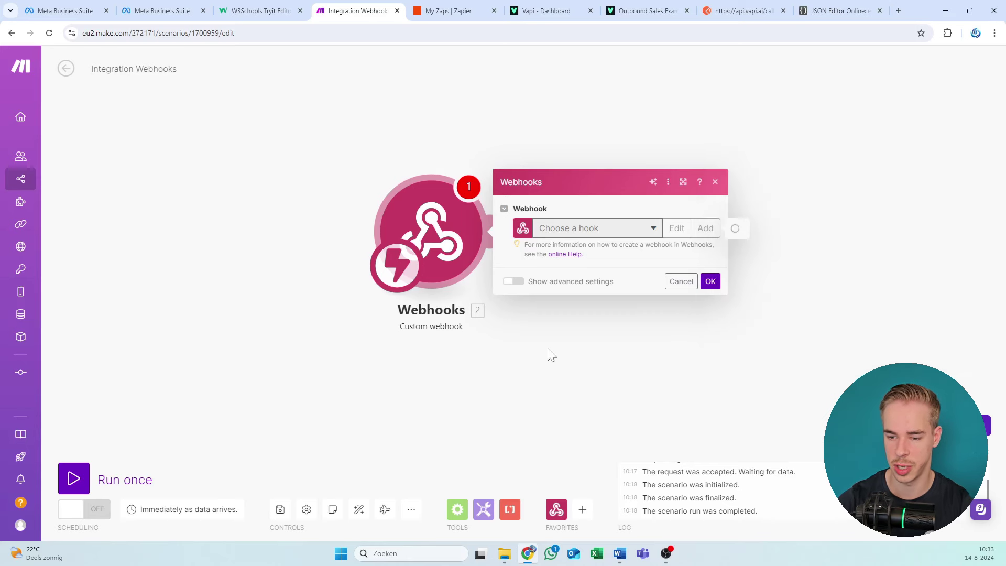
Step: Copy the new webhook's address to the clipboard
{"action": "left_click", "coordinate": [671, 270]}
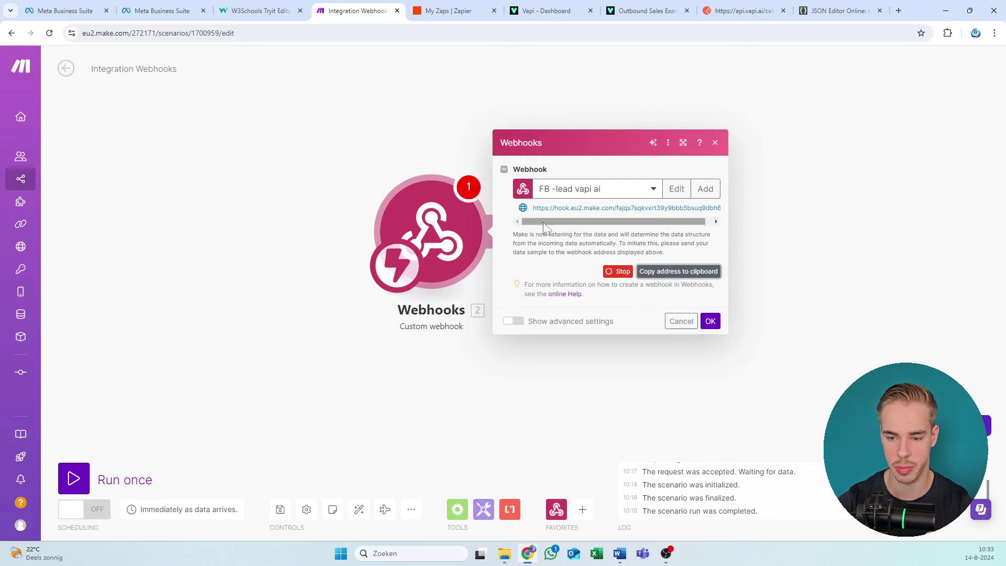
{"action": "left_click_drag", "start_coordinate": [552, 207], "coordinate": [624, 208]}
{"action": "left_click", "coordinate": [279, 9]}
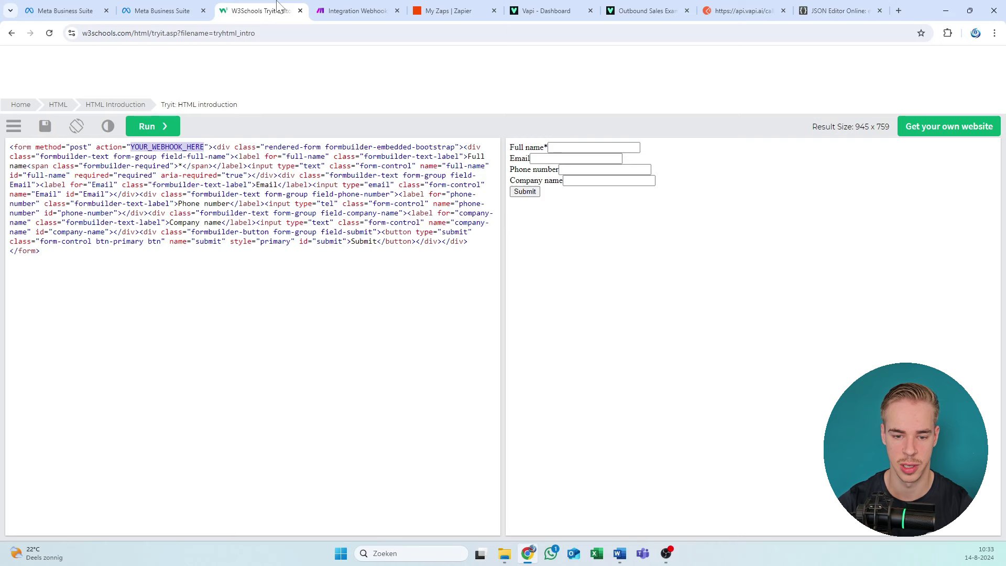
Step: Replace YOUR_WEBHOOK_HERE with the copied Make webhook URL and rerun the code
{"action": "left_click", "coordinate": [204, 147]}
{"action": "left_click_drag", "start_coordinate": [205, 147], "coordinate": [130, 147]}
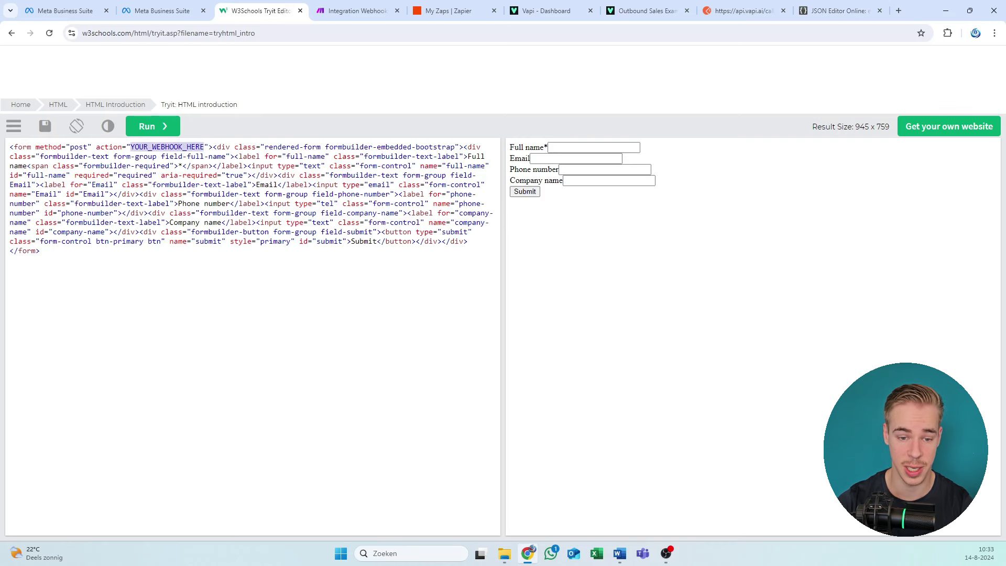
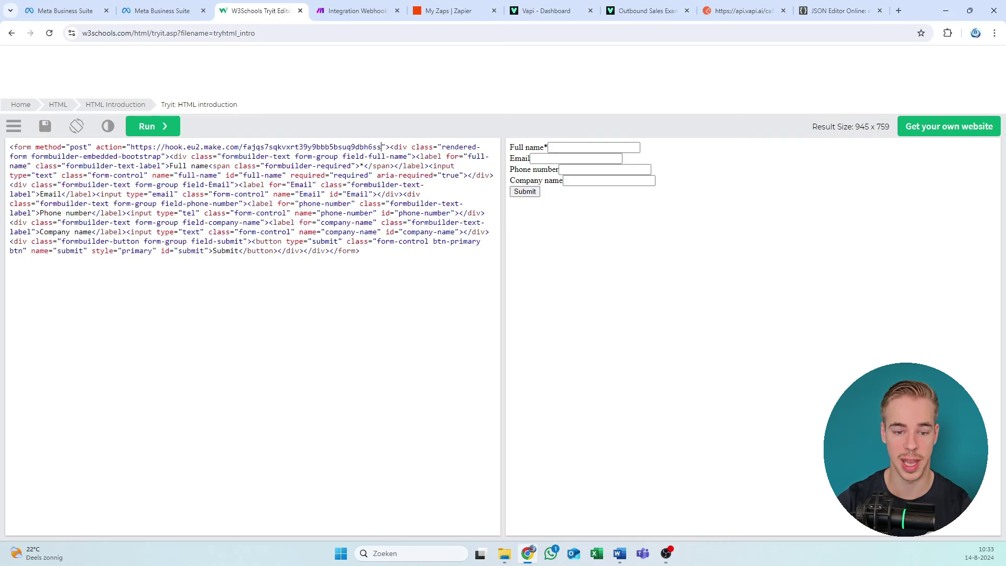
{"action": "left_click", "coordinate": [162, 131]}
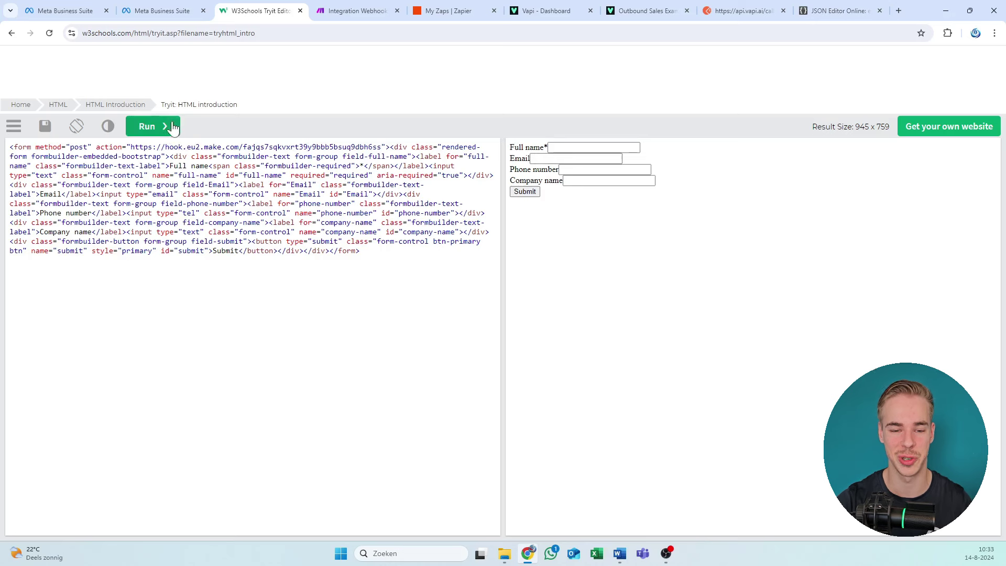
Step: Back in Make, confirm the webhook settings with OK
{"action": "left_click", "coordinate": [357, 11]}
{"action": "left_click", "coordinate": [712, 321]}
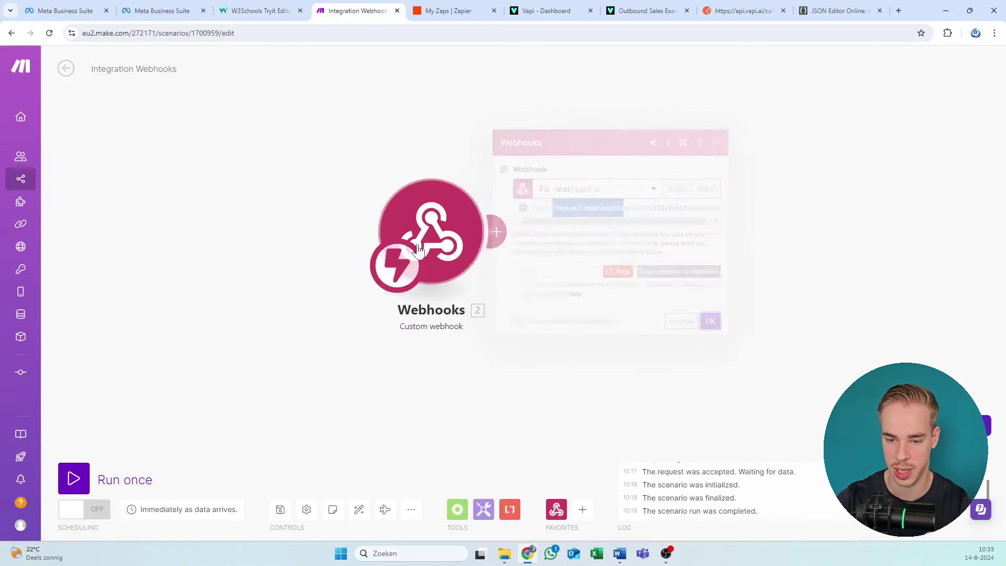
{"action": "right_click", "coordinate": [446, 231]}
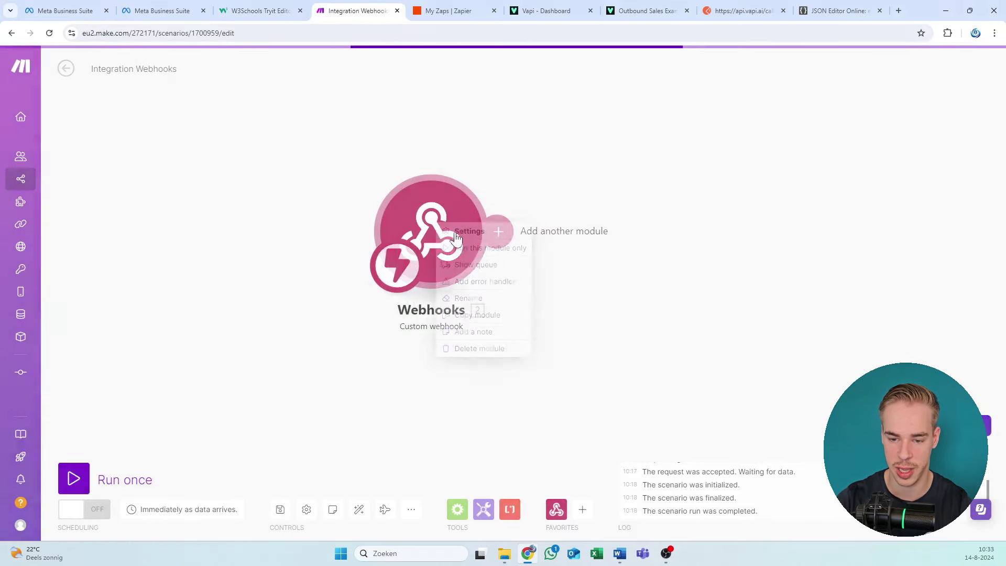
Step: Run the scenario once, then submit an autofilled test lead with name, email, phone and company
{"action": "left_click", "coordinate": [277, 8]}
{"action": "left_click", "coordinate": [622, 150]}
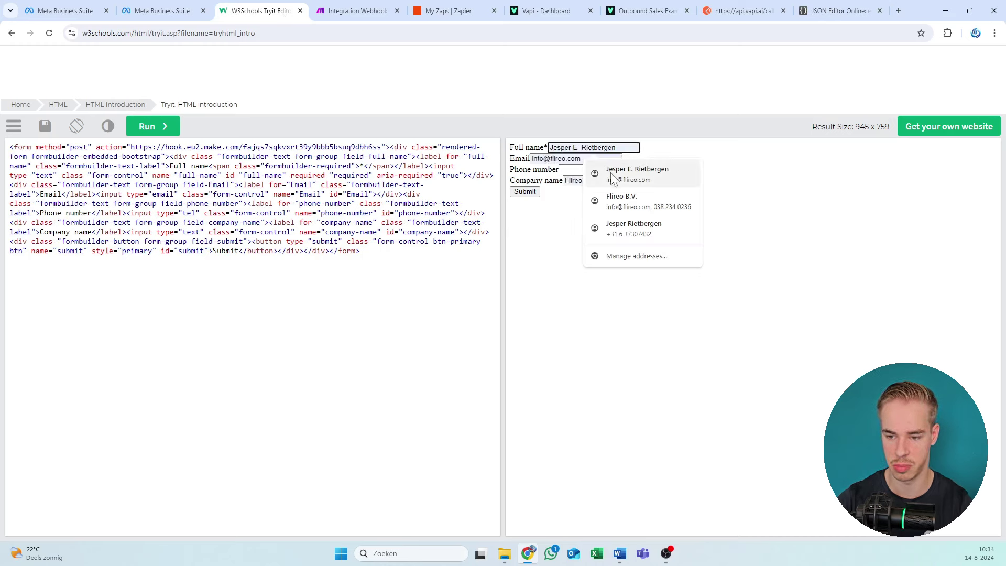
{"action": "left_click", "coordinate": [628, 172]}
{"action": "left_click", "coordinate": [603, 170]}
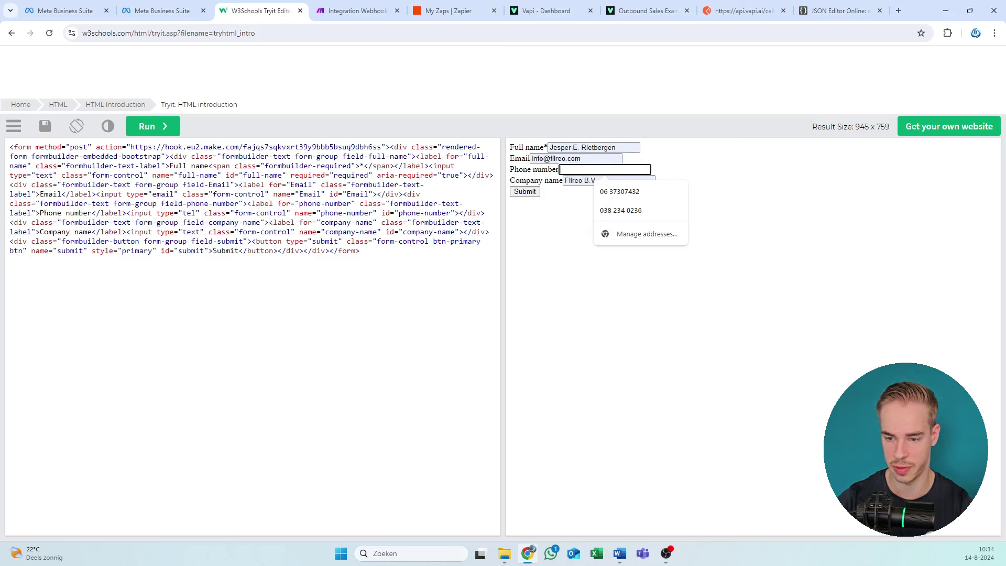
{"action": "left_click", "coordinate": [626, 211]}
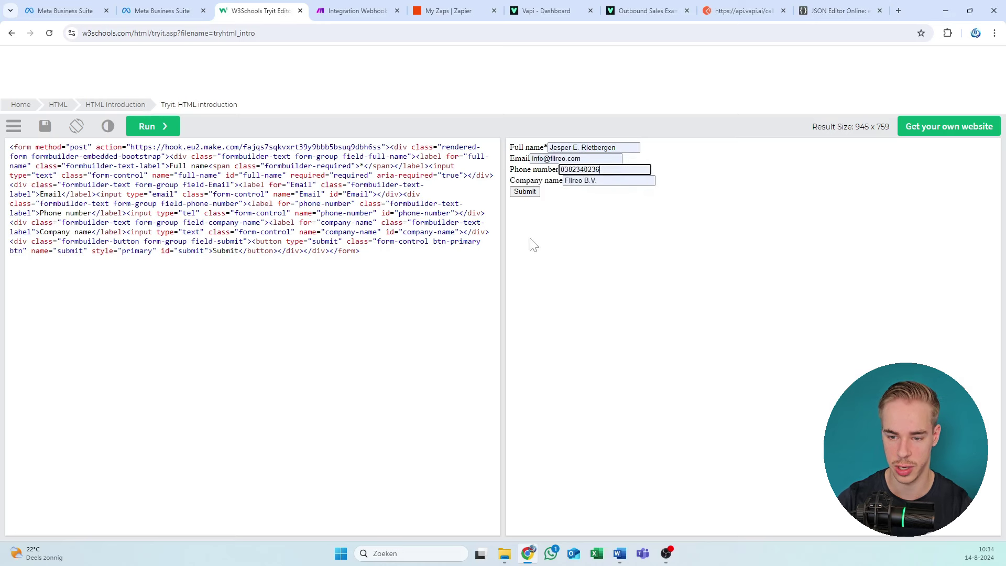
{"action": "left_click", "coordinate": [530, 193]}
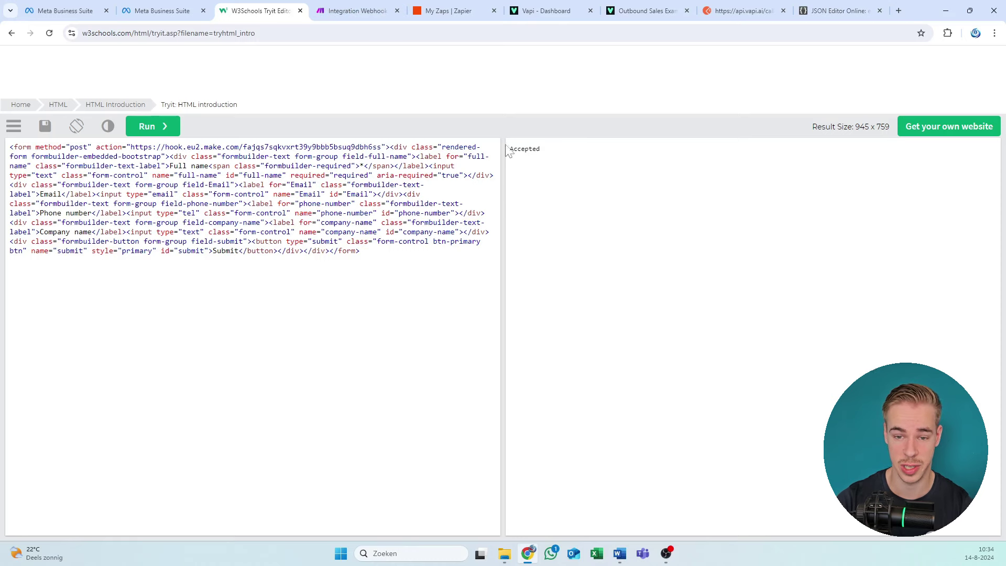
Step: Inspect the test lead data received by the Make webhook, then return to the form editor
{"action": "left_click", "coordinate": [356, 10]}
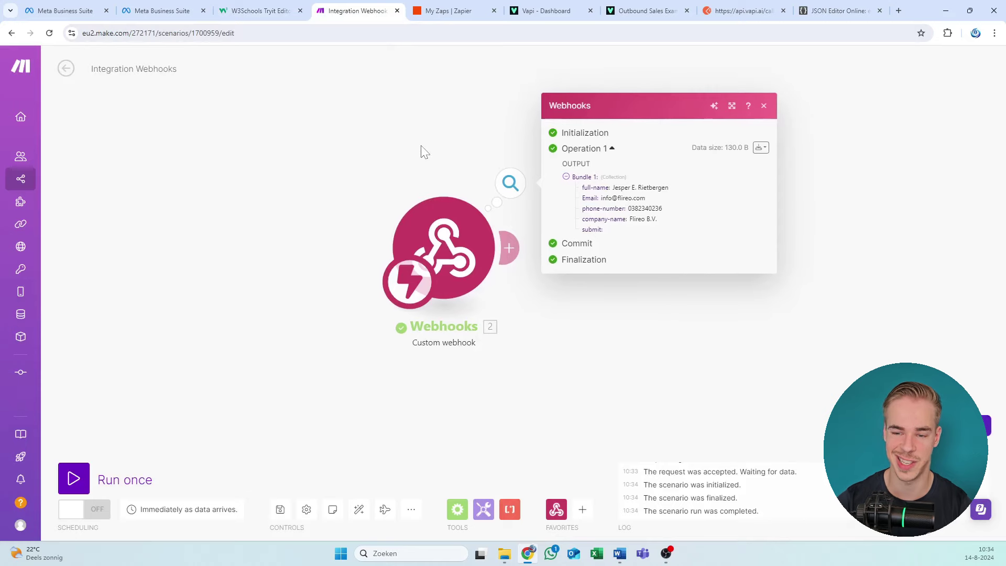
{"action": "left_click", "coordinate": [236, 7]}
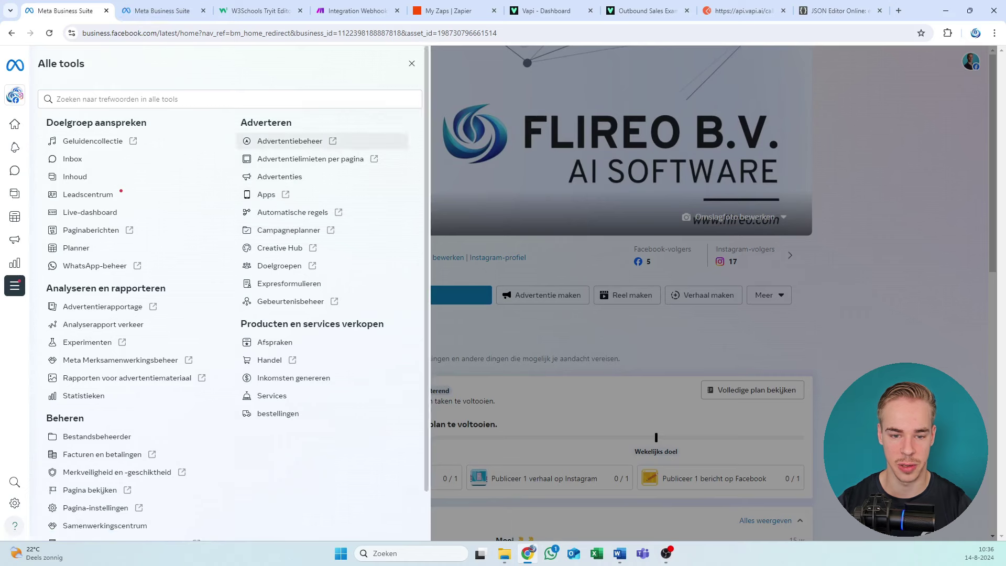
Step: Open Advertentiebeheer (Ads Manager) from Meta Business Suite's All tools list
{"action": "left_click", "coordinate": [155, 7]}
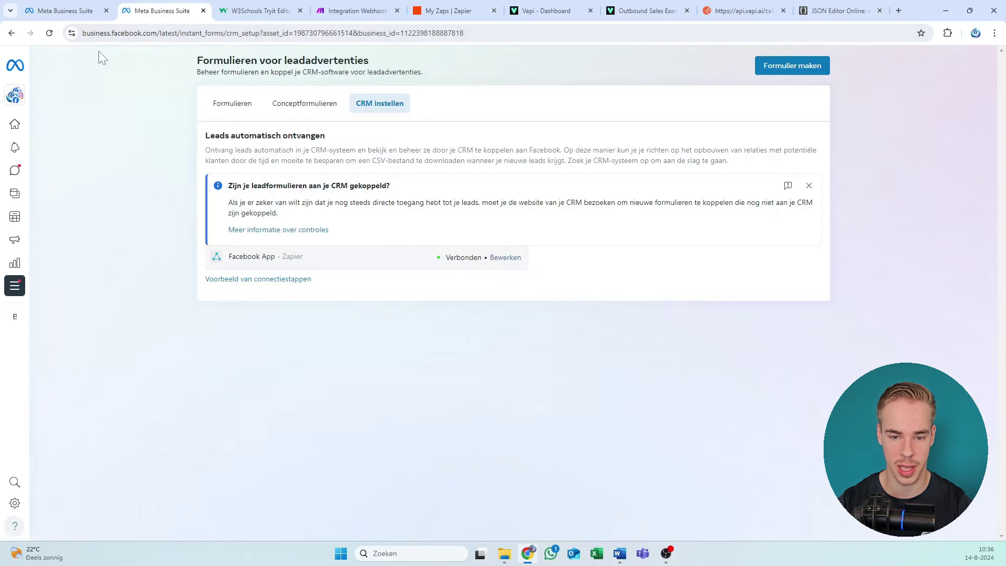
{"action": "left_click", "coordinate": [99, 11]}
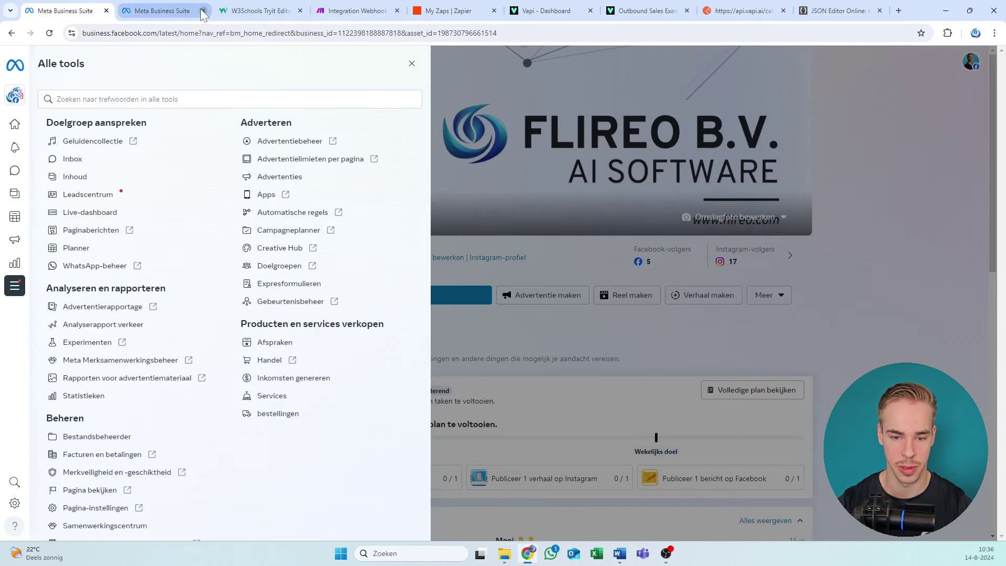
{"action": "left_click", "coordinate": [261, 146]}
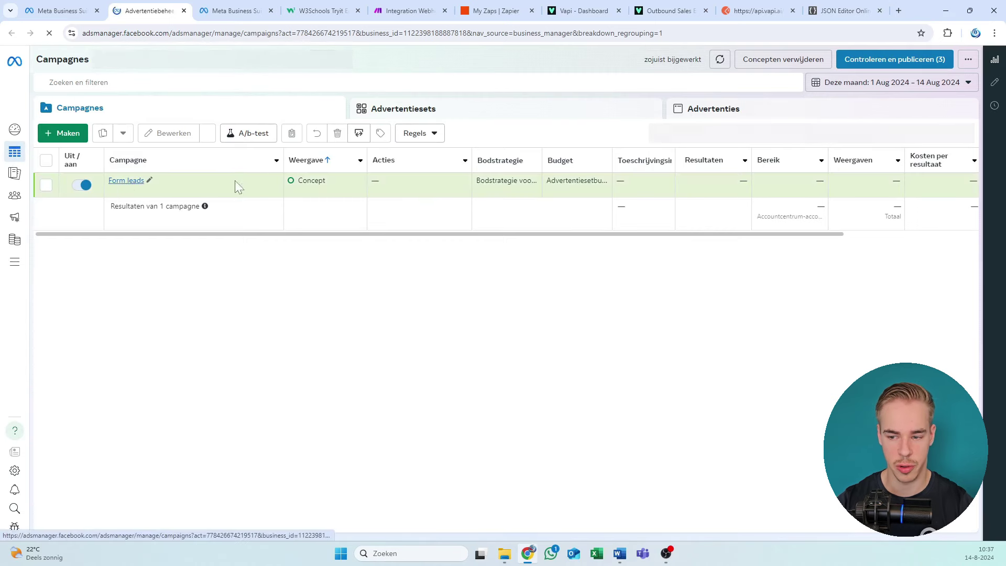
Step: Create a new campaign with the Leads objective and continue to the settings choice
{"action": "left_click_drag", "start_coordinate": [407, 237], "coordinate": [219, 245]}
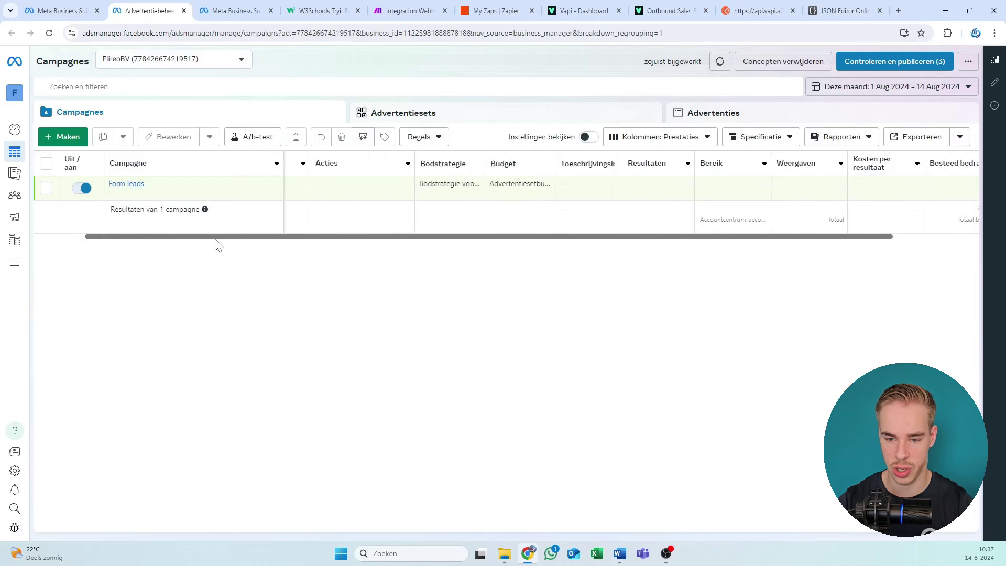
{"action": "left_click", "coordinate": [58, 140]}
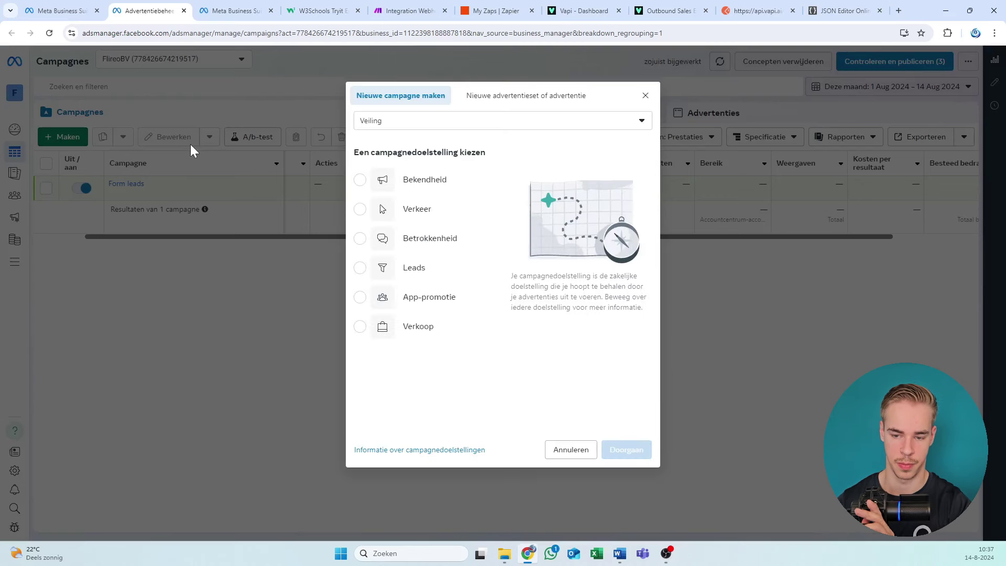
{"action": "left_click", "coordinate": [391, 272]}
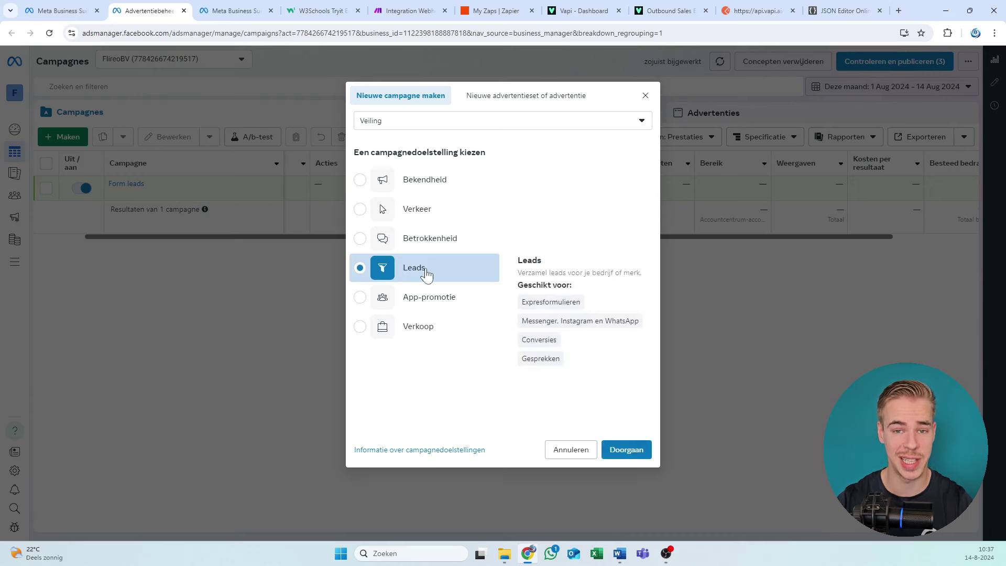
{"action": "left_click_drag", "start_coordinate": [595, 309], "coordinate": [535, 302]}
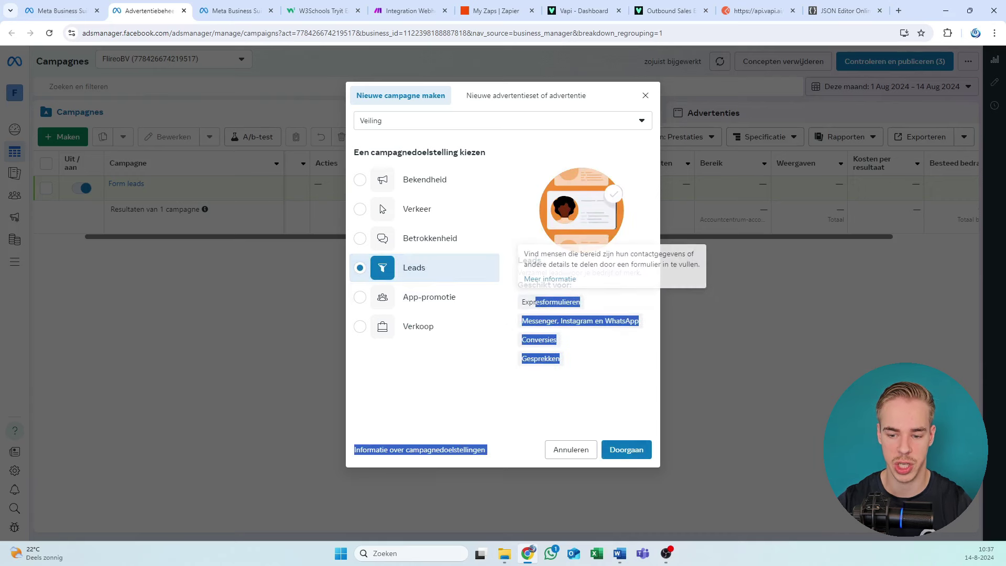
{"action": "left_click", "coordinate": [609, 455]}
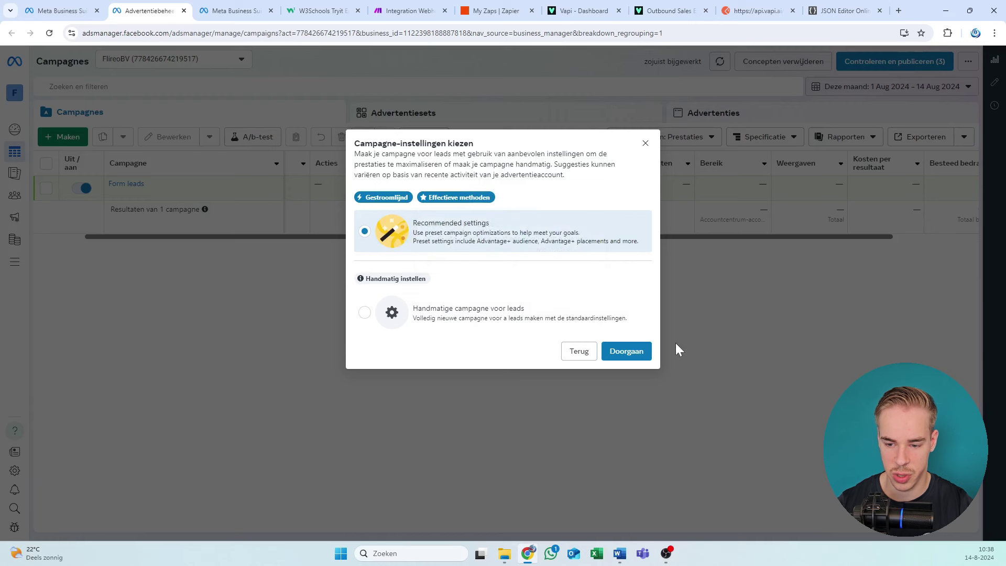
Step: Continue with recommended settings and rename the campaign to 'Whatever'
{"action": "left_click", "coordinate": [636, 353]}
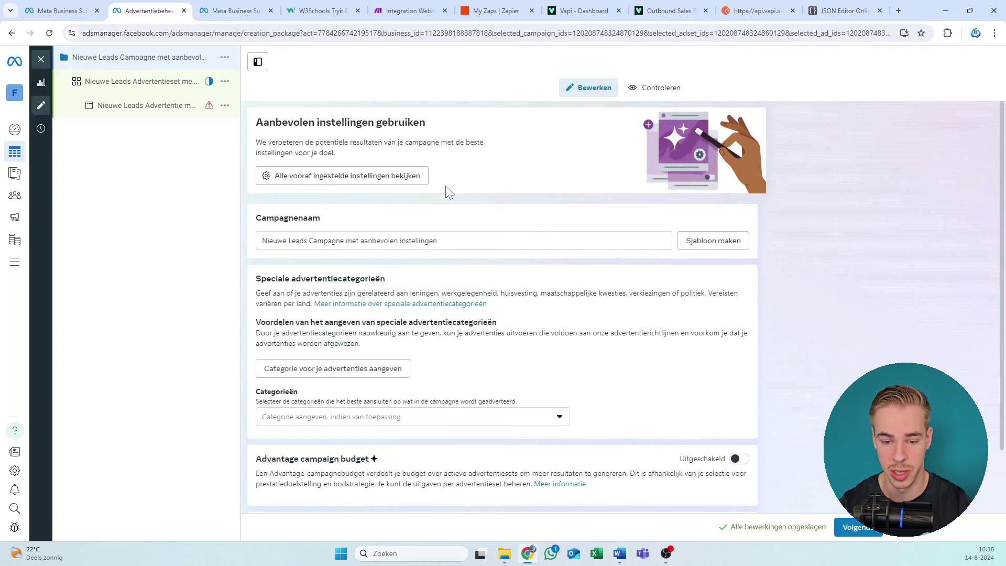
{"action": "left_click_drag", "start_coordinate": [442, 241], "coordinate": [44, 231]}
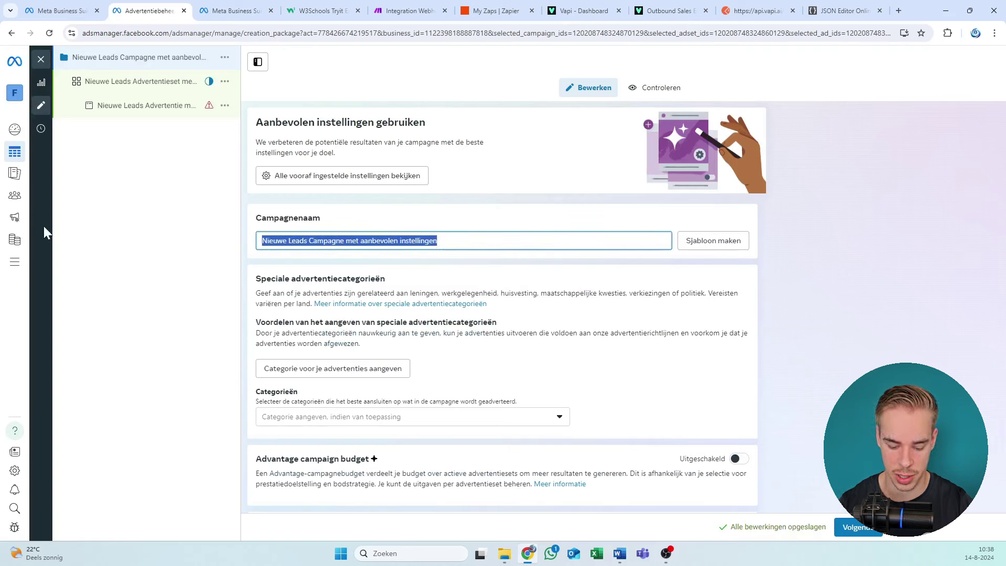
{"action": "type", "text": "Whatever"}
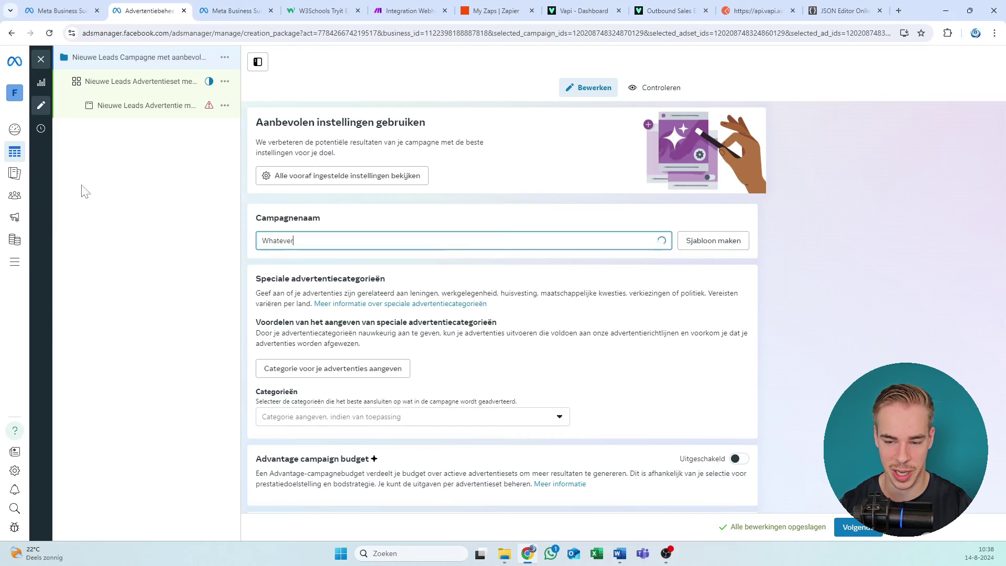
{"action": "scroll", "coordinate": [615, 120], "scroll_direction": "down", "scroll_amount": 1}
{"action": "scroll", "coordinate": [615, 121], "scroll_direction": "down", "scroll_amount": 1}
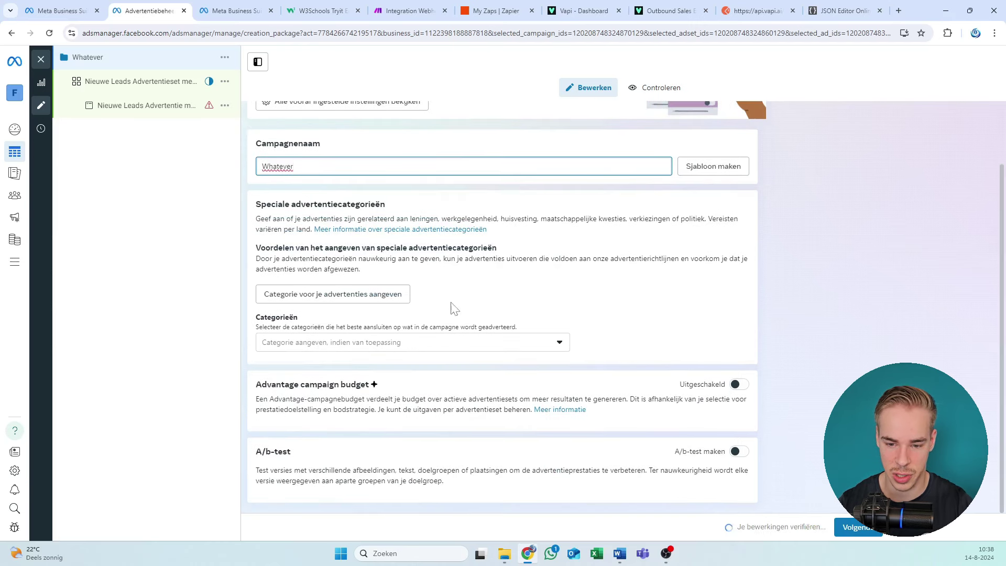
Step: Answer Nee to the loans, employment, housing and social issues/politics category questions
{"action": "left_click", "coordinate": [377, 294]}
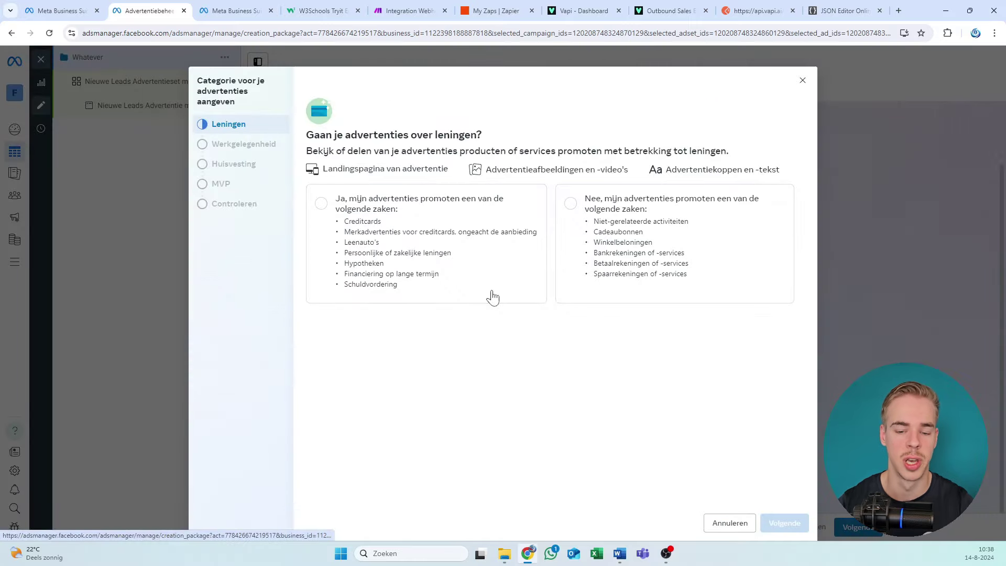
{"action": "left_click", "coordinate": [718, 226]}
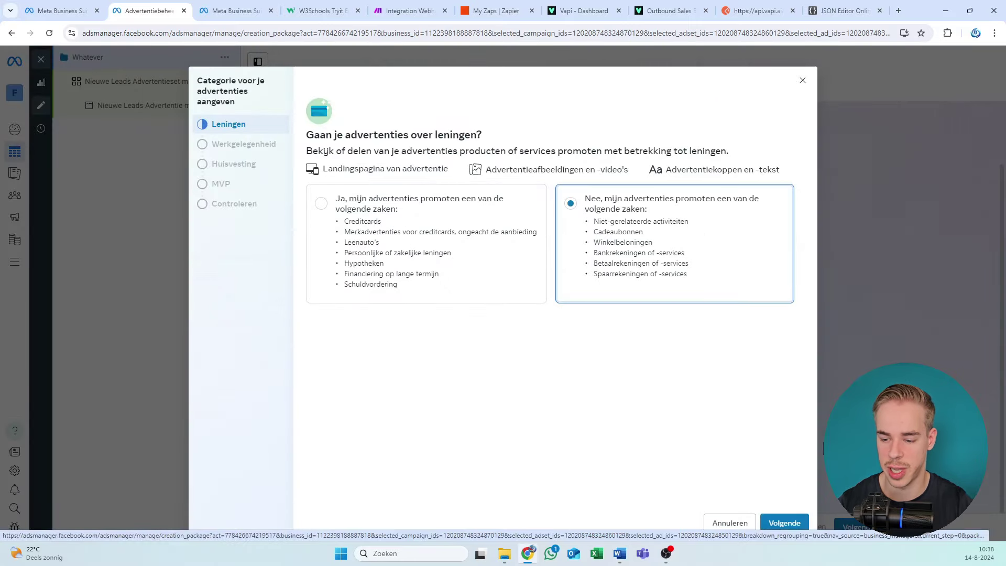
{"action": "left_click", "coordinate": [784, 522]}
{"action": "left_click", "coordinate": [618, 237]}
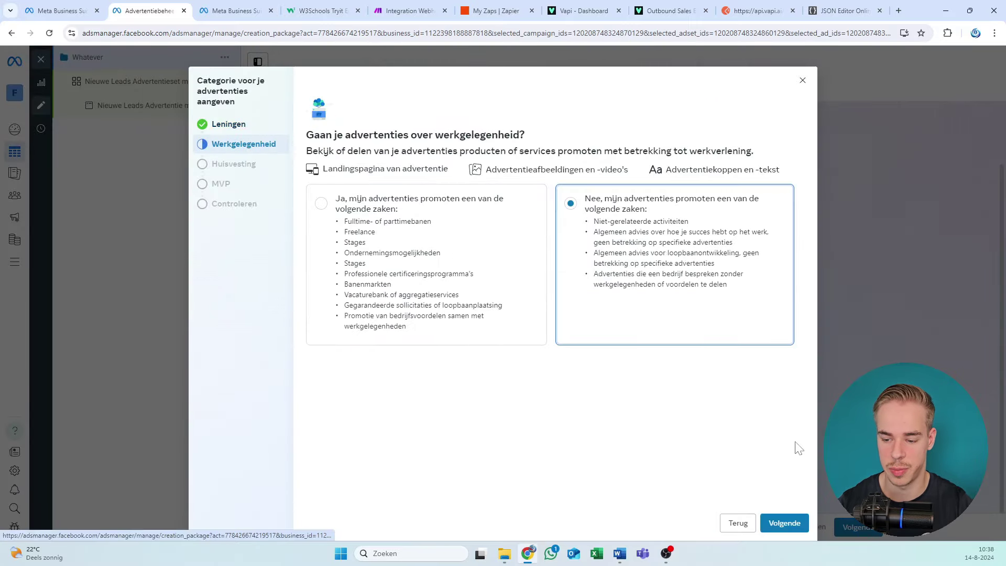
{"action": "left_click", "coordinate": [784, 523]}
{"action": "left_click", "coordinate": [671, 270]}
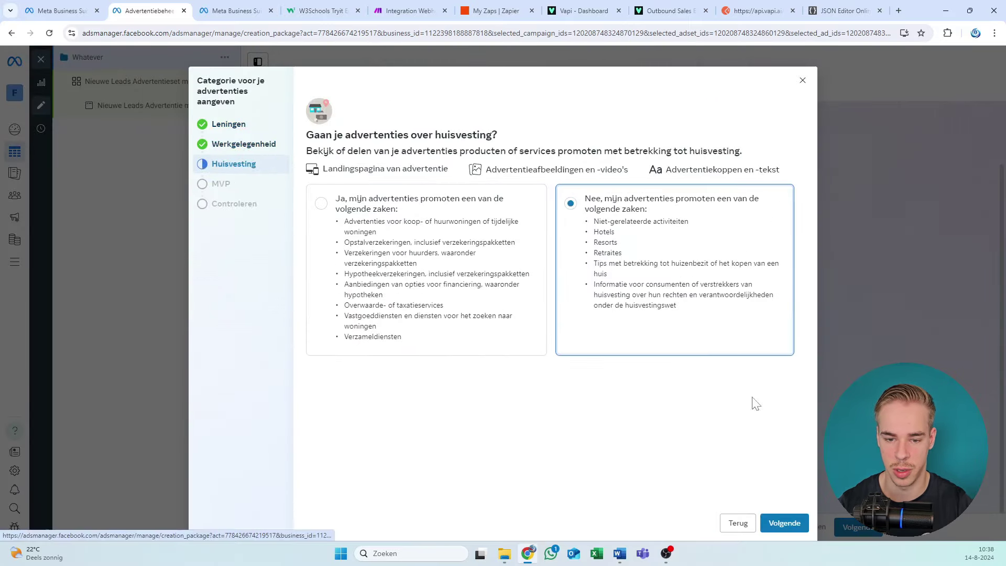
{"action": "left_click", "coordinate": [795, 526]}
{"action": "left_click", "coordinate": [654, 273]}
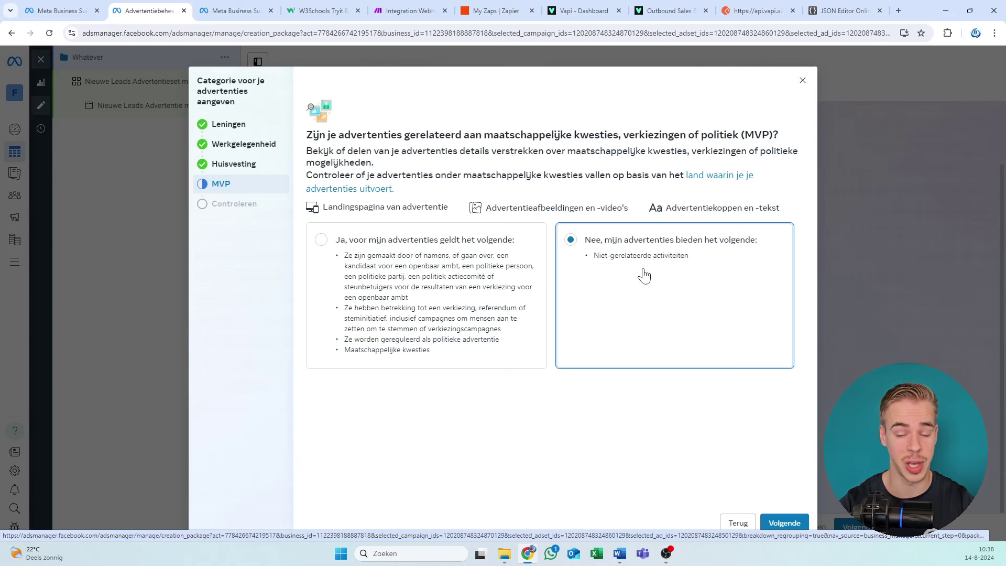
Step: Review the politics question and answer summary, then finish the questionnaire with Klaar
{"action": "left_click_drag", "start_coordinate": [409, 135], "coordinate": [428, 174]}
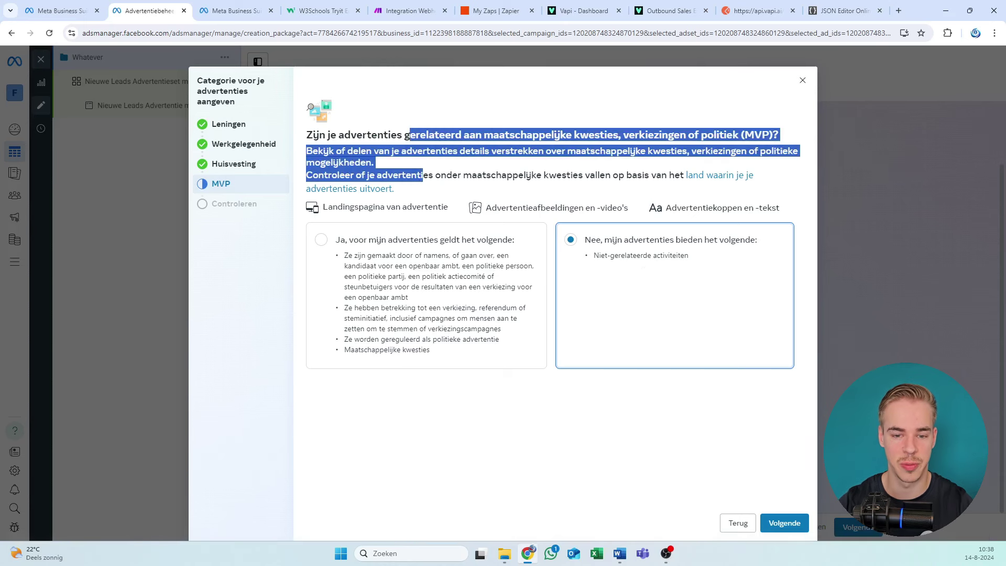
{"action": "left_click", "coordinate": [427, 173]}
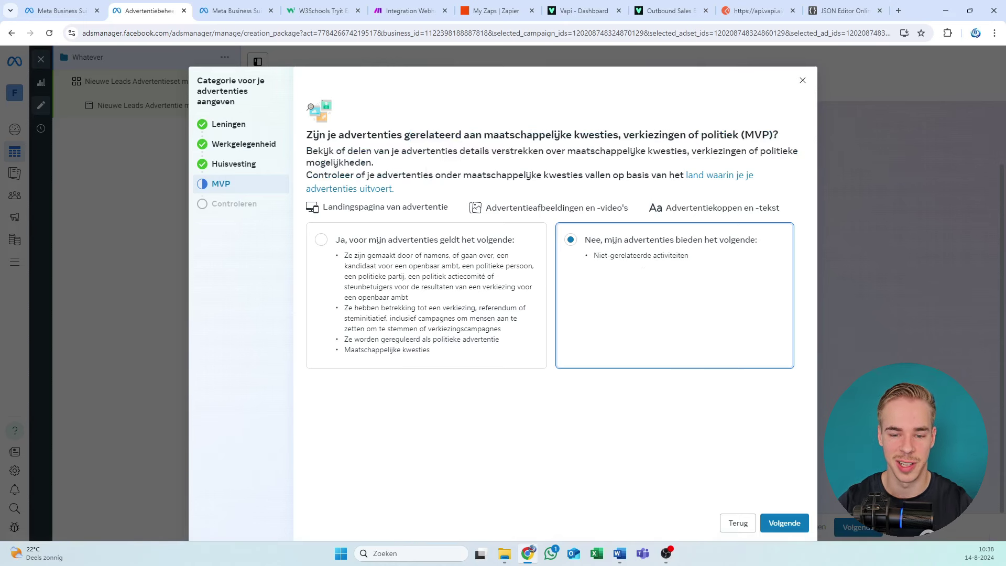
{"action": "left_click_drag", "start_coordinate": [357, 135], "coordinate": [388, 138]}
{"action": "left_click", "coordinate": [404, 173]}
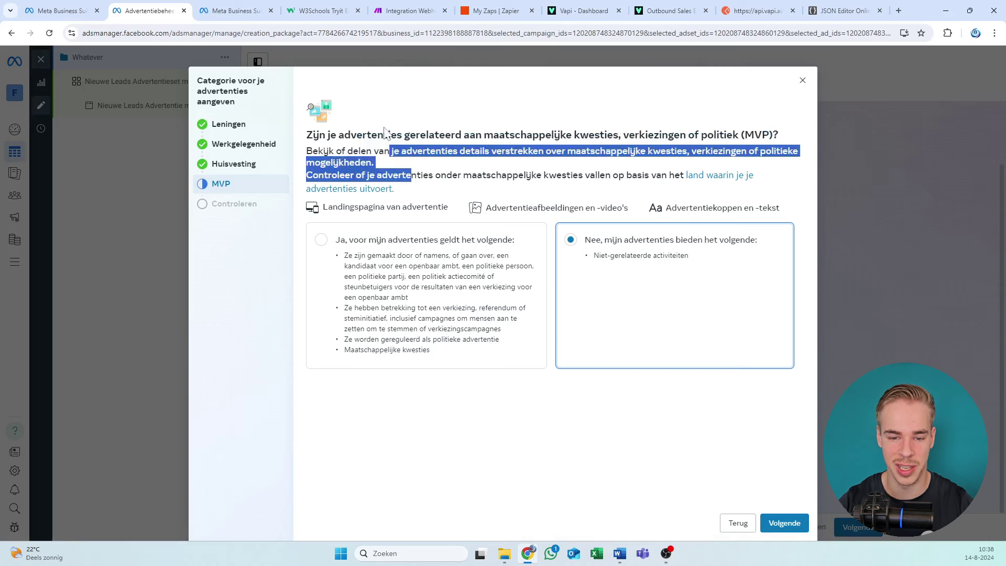
{"action": "left_click", "coordinate": [421, 176]}
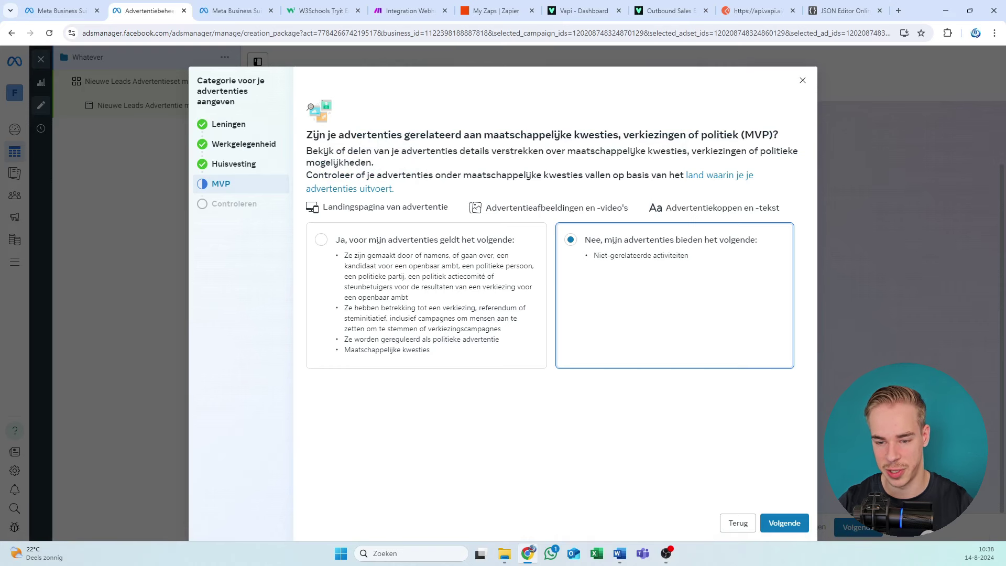
{"action": "left_click", "coordinate": [800, 524]}
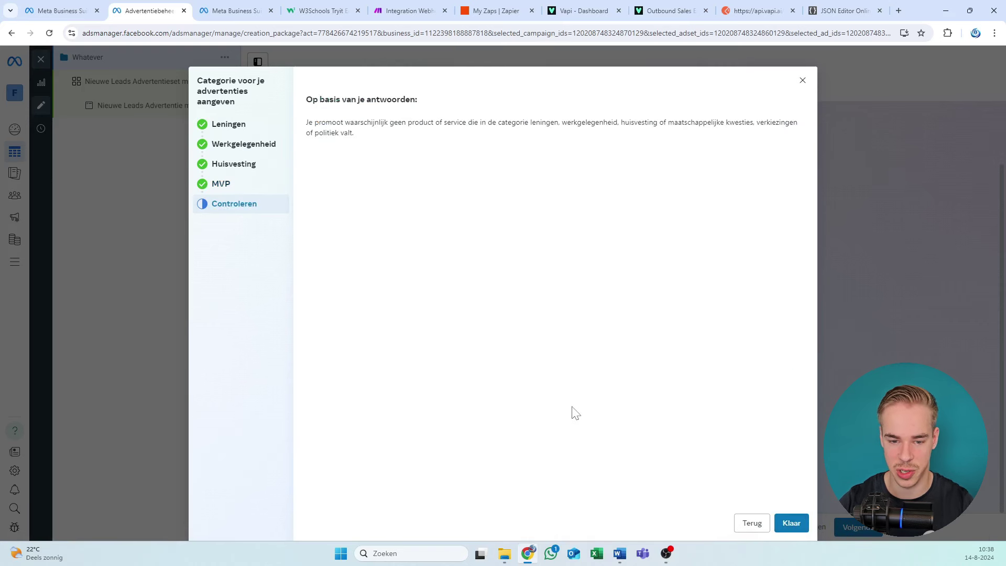
{"action": "left_click", "coordinate": [791, 524]}
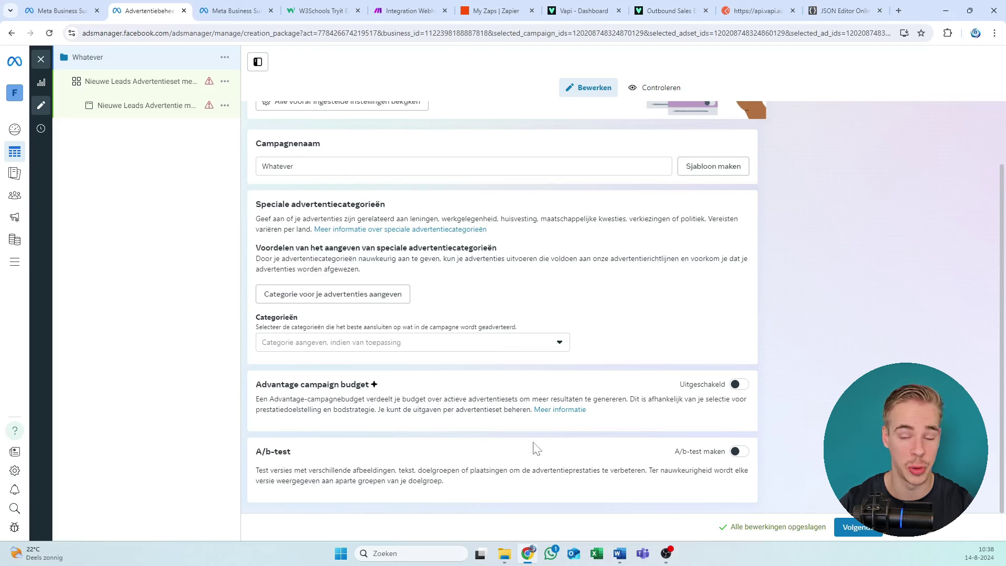
Step: Check the Categorieën list of special ad categories and leave it with no category selected
{"action": "scroll", "coordinate": [391, 323], "scroll_direction": "up", "scroll_amount": 2}
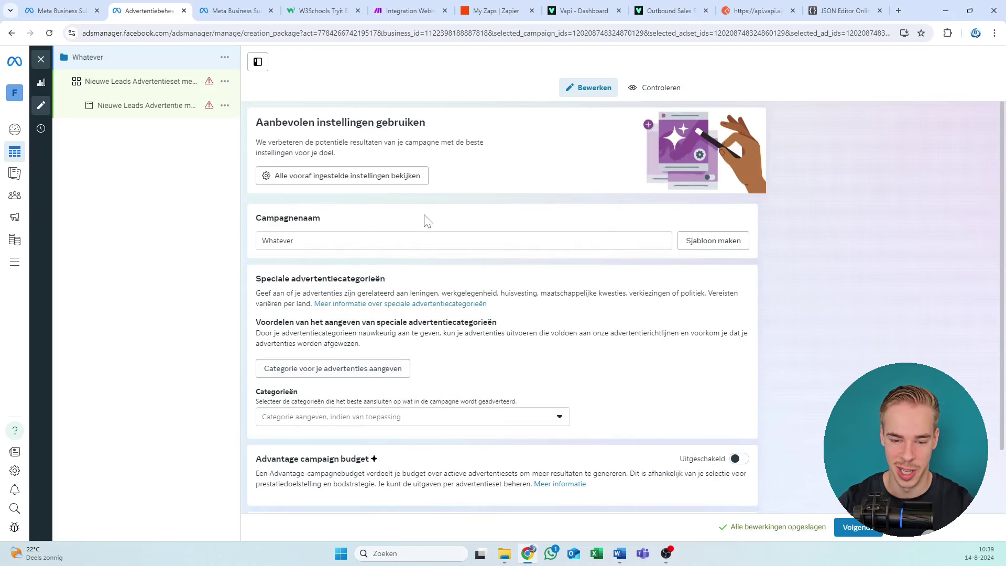
{"action": "scroll", "coordinate": [424, 218], "scroll_direction": "down", "scroll_amount": 2}
{"action": "left_click", "coordinate": [338, 345]}
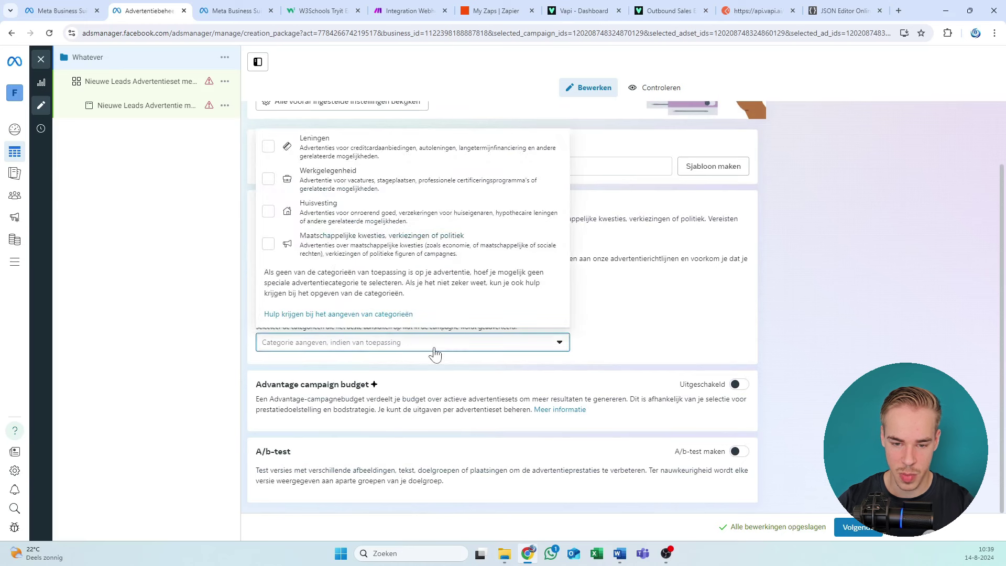
{"action": "left_click", "coordinate": [636, 297]}
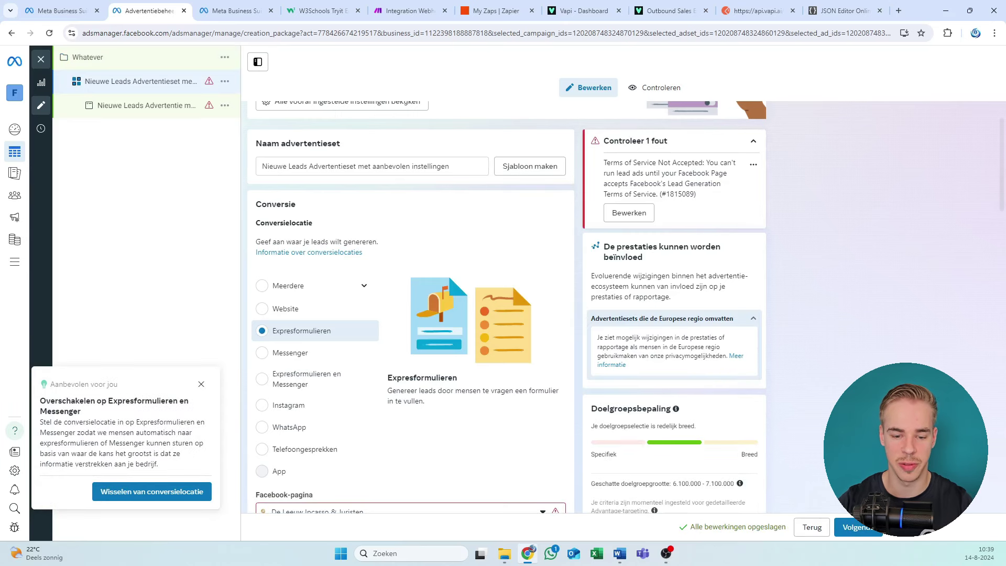
Step: Close the 'Aanbevolen voor jou' suggestion, keep Instant Forms, and review the ad set settings
{"action": "left_click", "coordinate": [201, 385]}
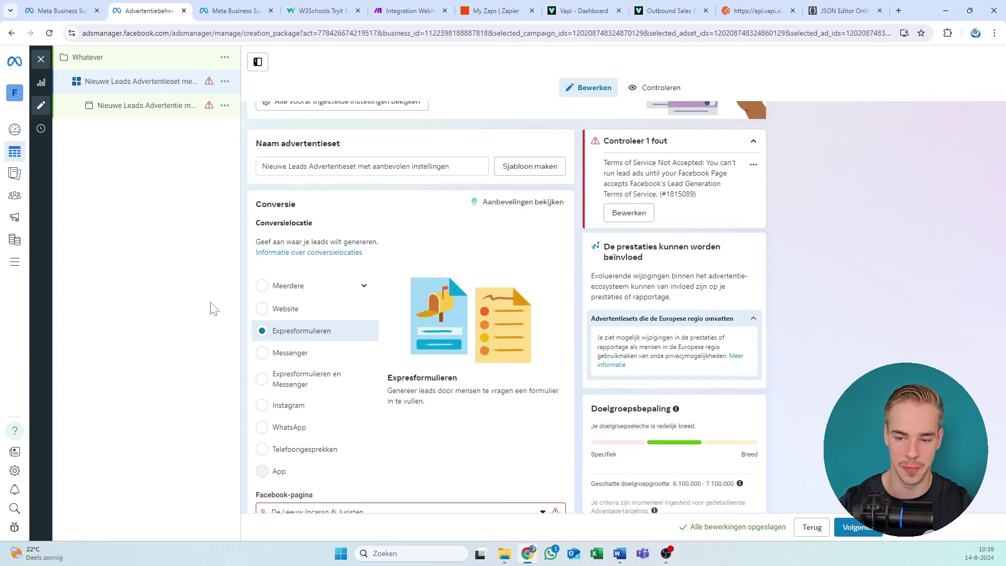
{"action": "scroll", "coordinate": [474, 230], "scroll_direction": "up", "scroll_amount": 2}
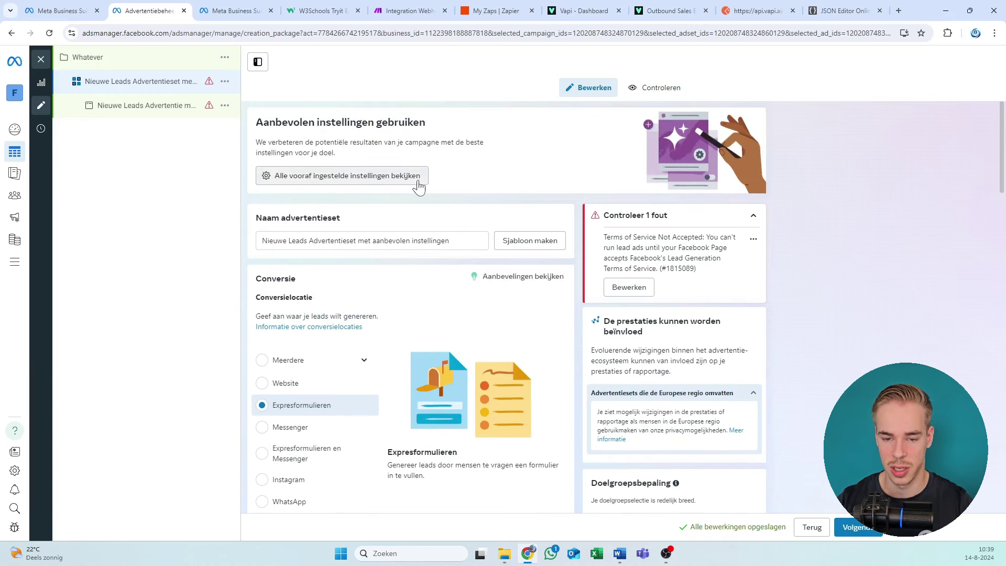
{"action": "scroll", "coordinate": [419, 186], "scroll_direction": "down", "scroll_amount": 2}
{"action": "scroll", "coordinate": [362, 153], "scroll_direction": "up", "scroll_amount": 1}
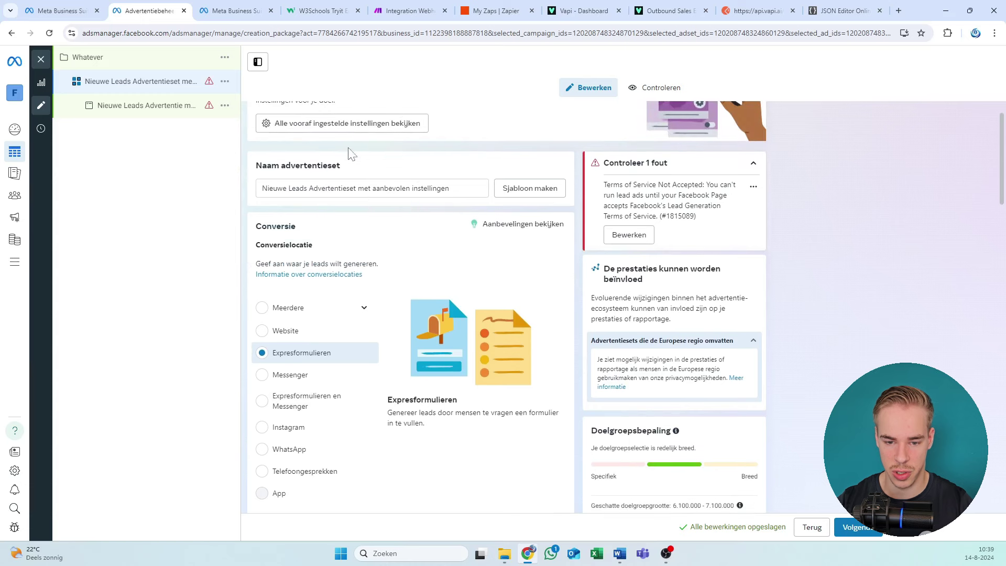
{"action": "scroll", "coordinate": [361, 162], "scroll_direction": "up", "scroll_amount": 1}
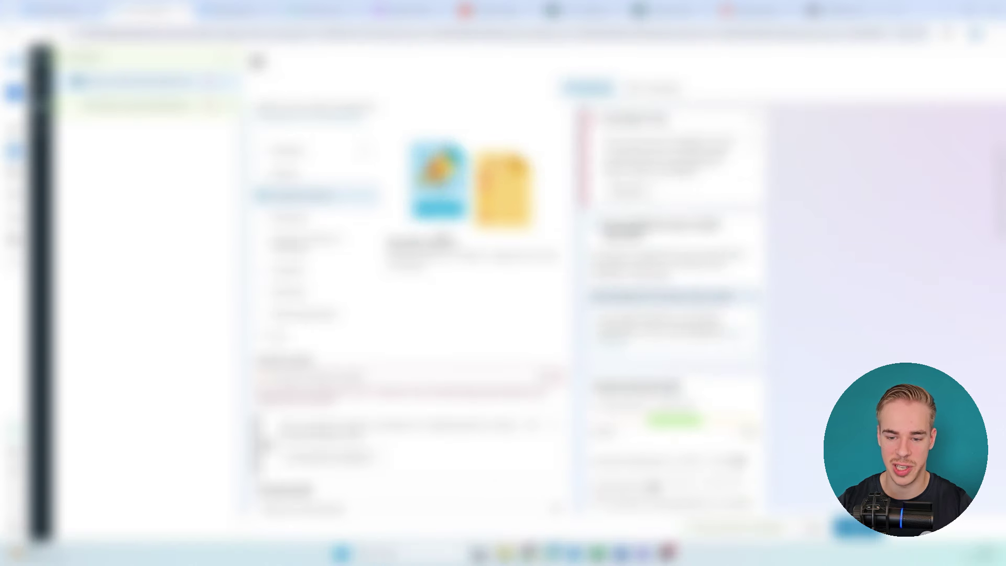
{"action": "scroll", "coordinate": [408, 262], "scroll_direction": "down", "scroll_amount": 1}
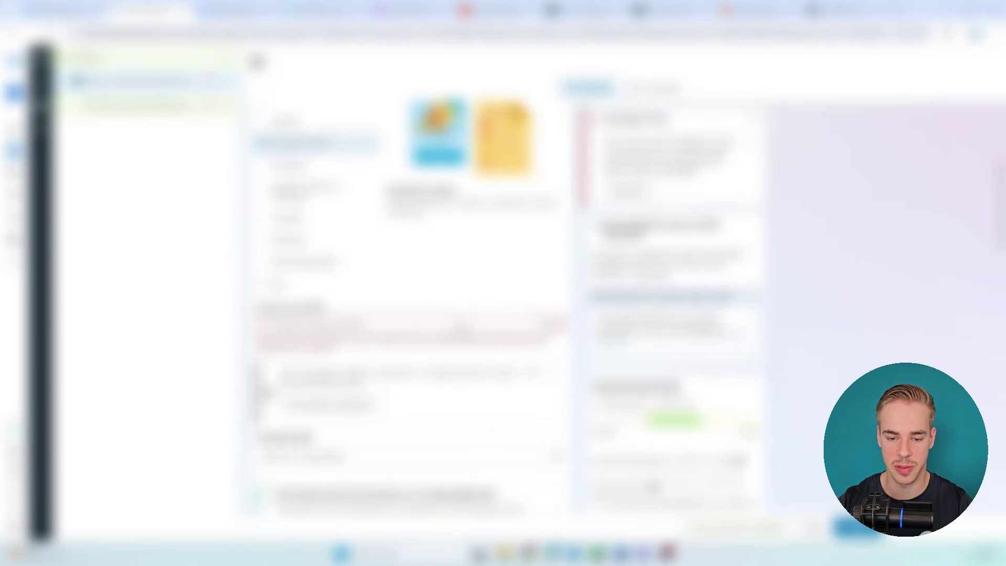
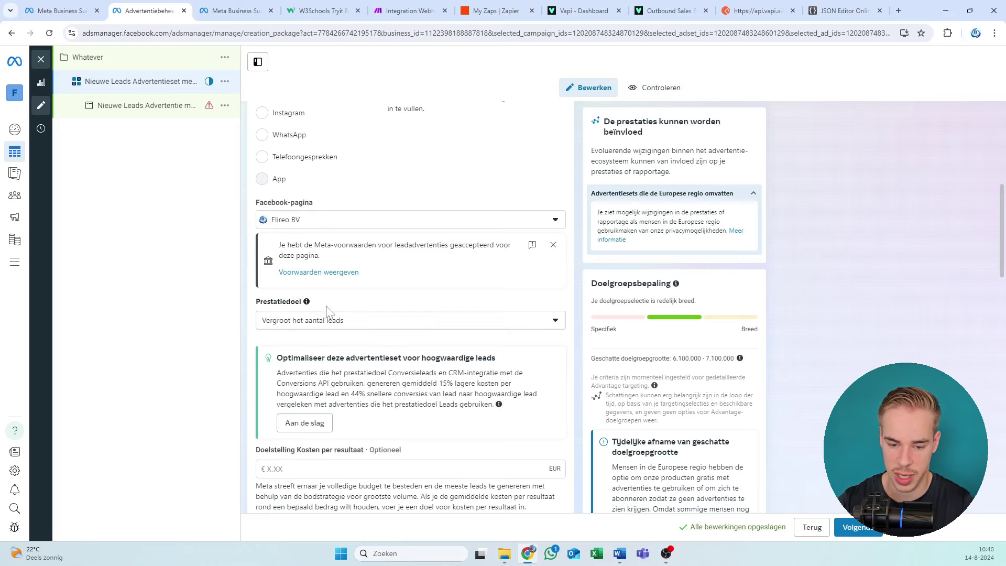
Step: Scroll through the leads ad set's conversion location, budget and audience settings
{"action": "scroll", "coordinate": [328, 307], "scroll_direction": "down", "scroll_amount": 4}
{"action": "scroll", "coordinate": [314, 254], "scroll_direction": "up", "scroll_amount": 4}
{"action": "scroll", "coordinate": [471, 184], "scroll_direction": "up", "scroll_amount": 7}
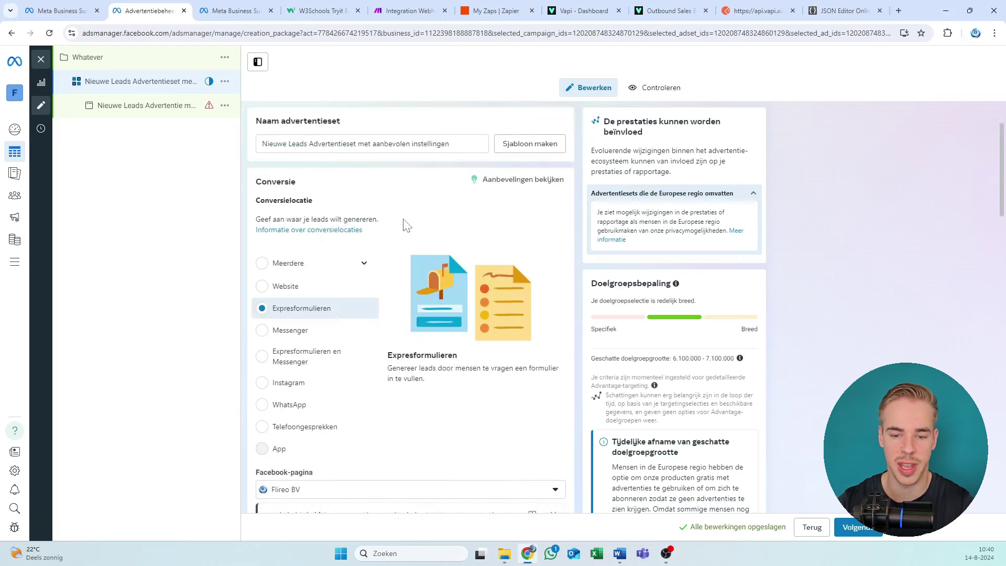
{"action": "scroll", "coordinate": [357, 253], "scroll_direction": "down", "scroll_amount": 3}
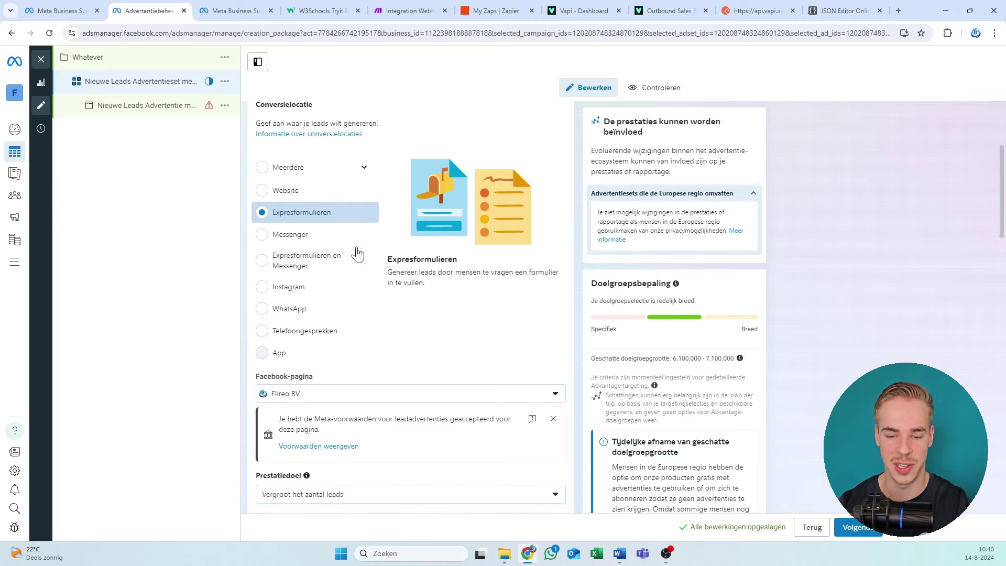
{"action": "scroll", "coordinate": [357, 253], "scroll_direction": "down", "scroll_amount": 5}
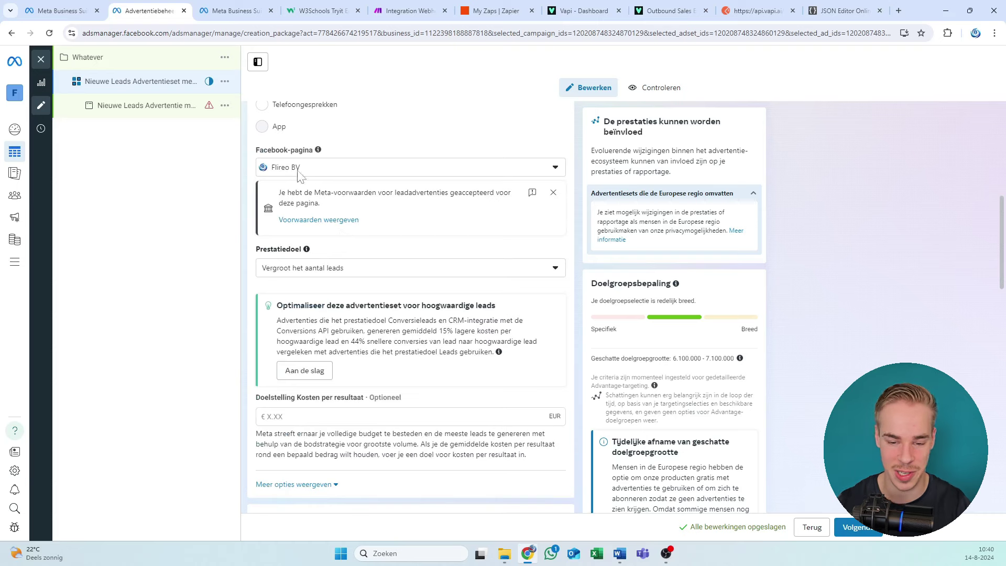
{"action": "scroll", "coordinate": [438, 209], "scroll_direction": "down", "scroll_amount": 5}
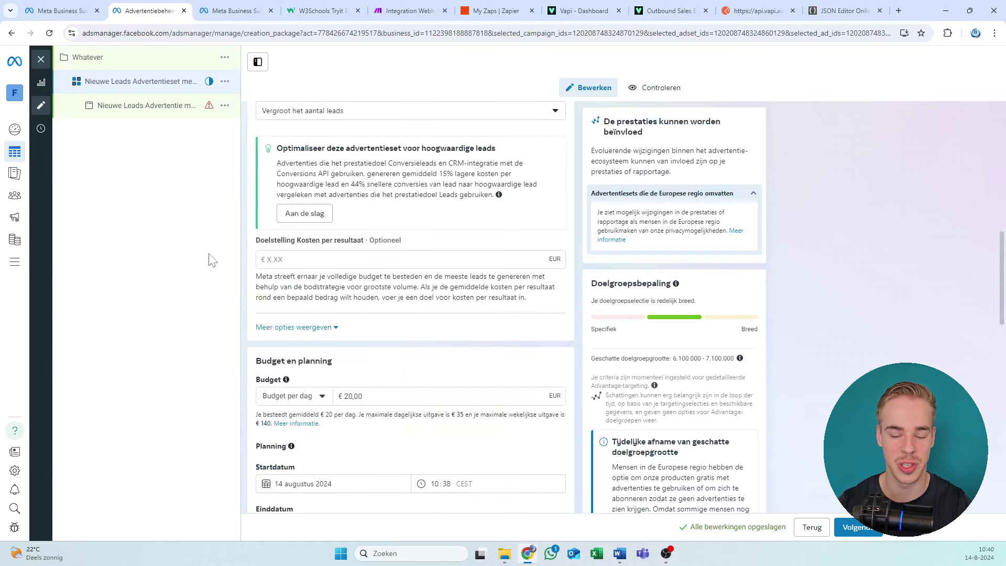
{"action": "scroll", "coordinate": [382, 214], "scroll_direction": "down", "scroll_amount": 3}
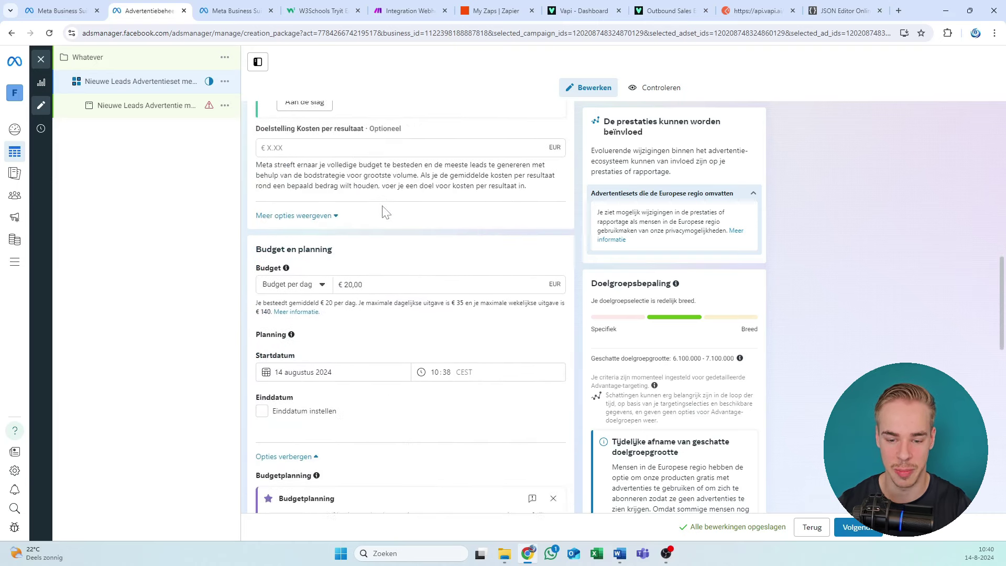
{"action": "scroll", "coordinate": [402, 189], "scroll_direction": "down", "scroll_amount": 5}
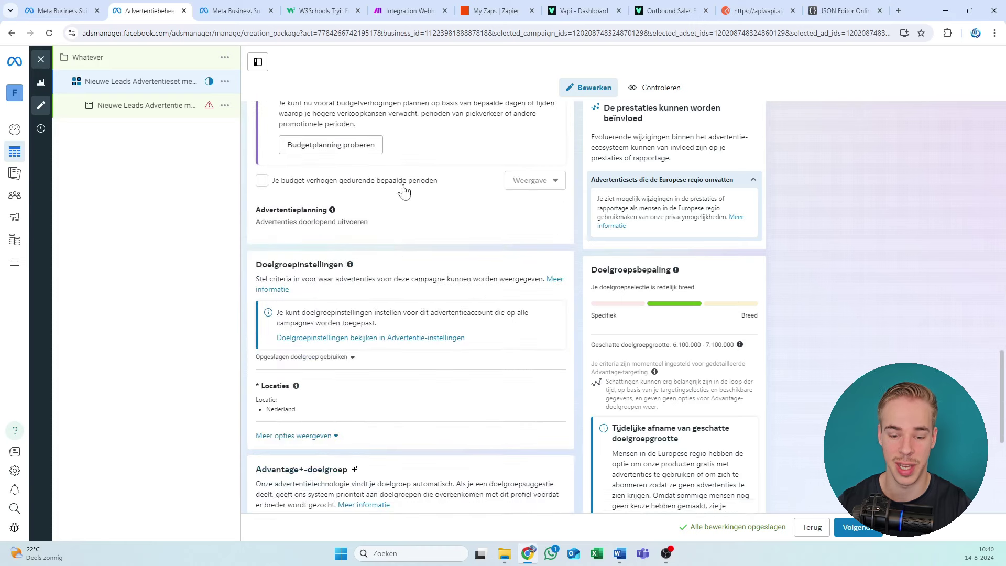
{"action": "scroll", "coordinate": [392, 254], "scroll_direction": "up", "scroll_amount": 7}
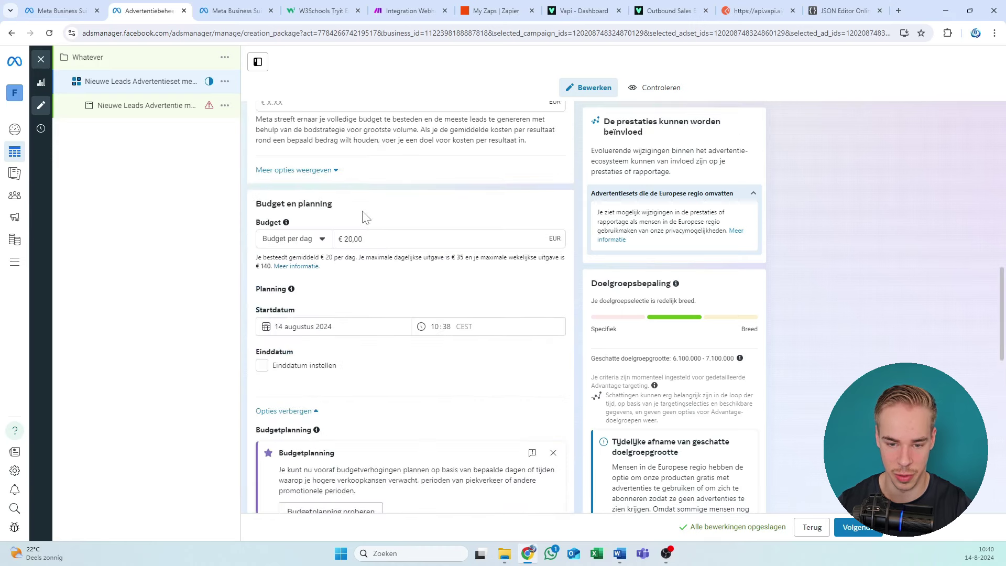
{"action": "scroll", "coordinate": [367, 217], "scroll_direction": "up", "scroll_amount": 4}
{"action": "scroll", "coordinate": [343, 218], "scroll_direction": "down", "scroll_amount": 2}
{"action": "scroll", "coordinate": [342, 217], "scroll_direction": "down", "scroll_amount": 9}
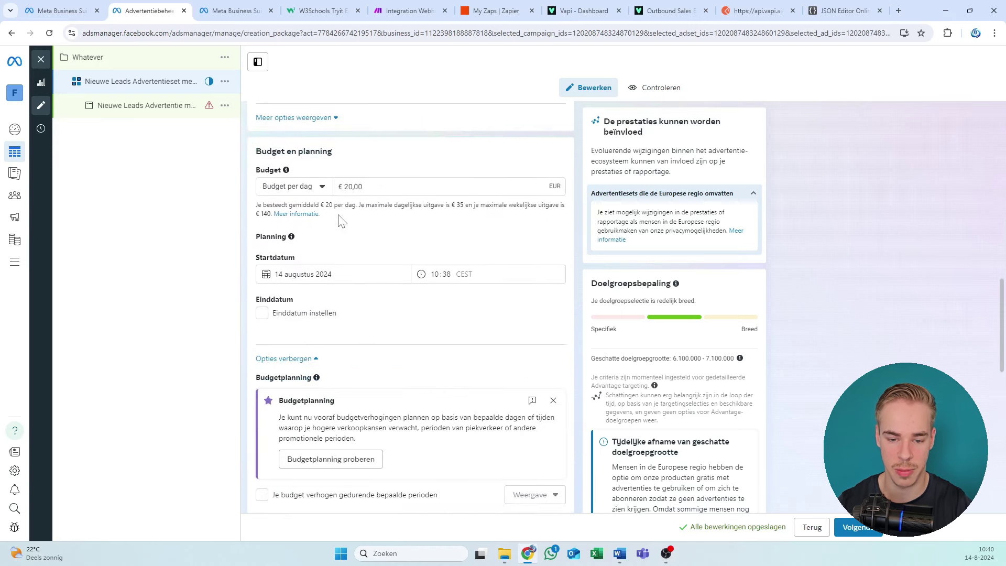
{"action": "scroll", "coordinate": [325, 189], "scroll_direction": "down", "scroll_amount": 4}
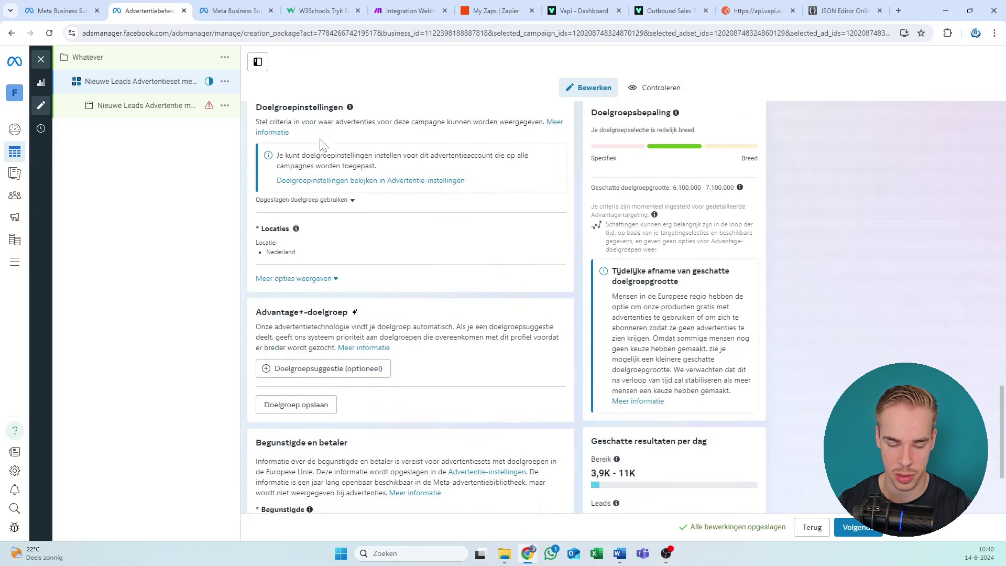
{"action": "scroll", "coordinate": [325, 152], "scroll_direction": "down", "scroll_amount": 1}
{"action": "scroll", "coordinate": [273, 174], "scroll_direction": "down", "scroll_amount": 2}
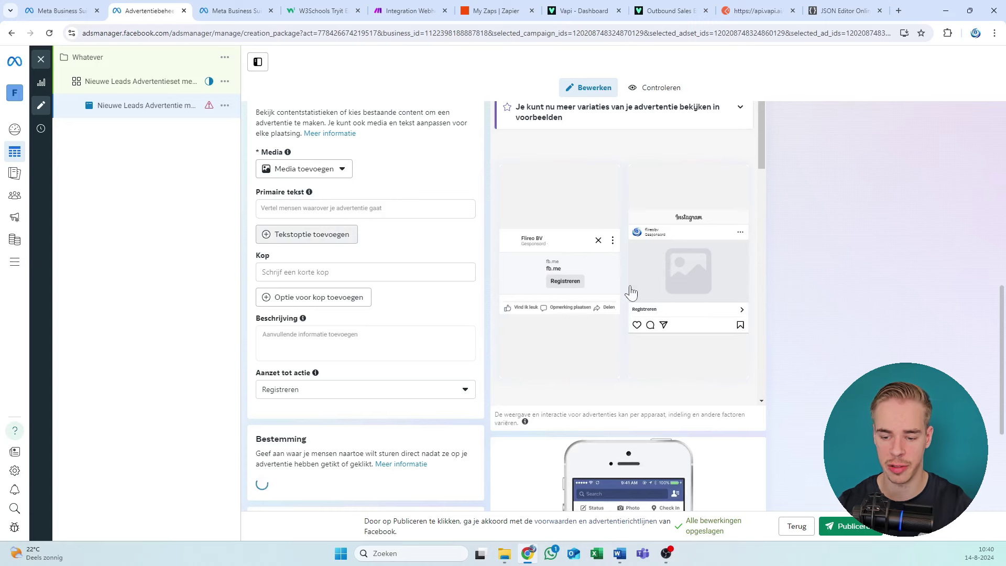
{"action": "scroll", "coordinate": [299, 173], "scroll_direction": "up", "scroll_amount": 7}
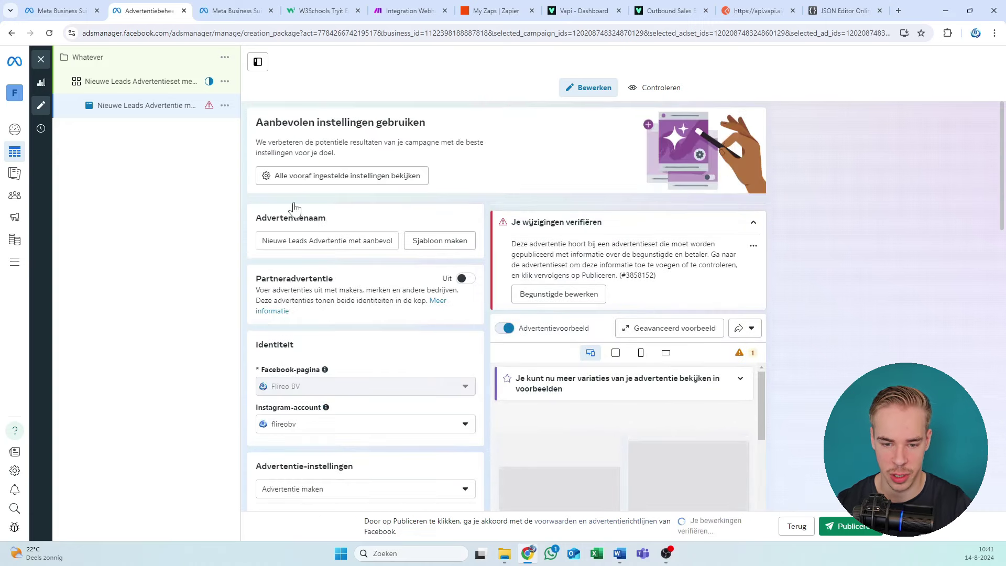
{"action": "scroll", "coordinate": [393, 240], "scroll_direction": "down", "scroll_amount": 2}
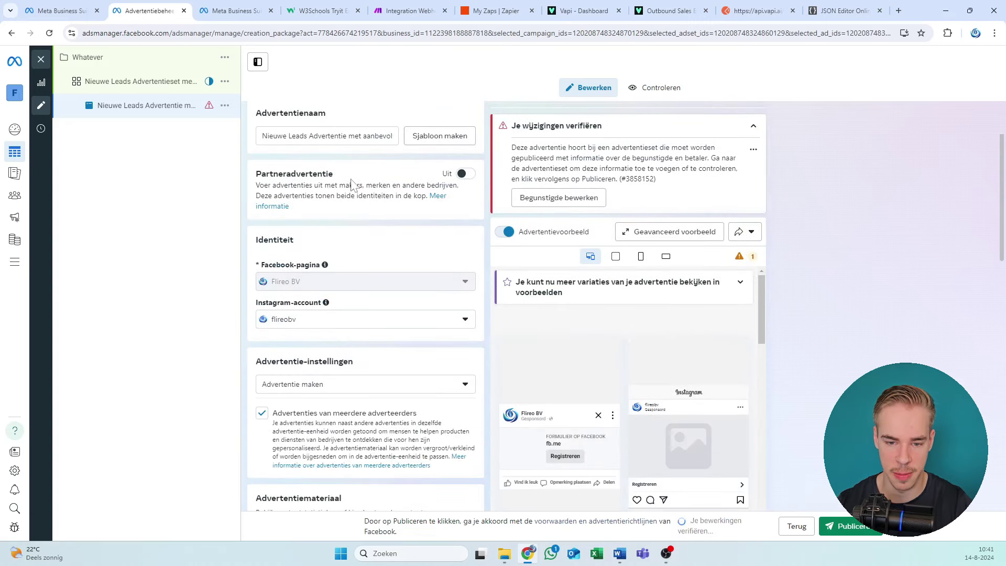
{"action": "scroll", "coordinate": [338, 231], "scroll_direction": "down", "scroll_amount": 2}
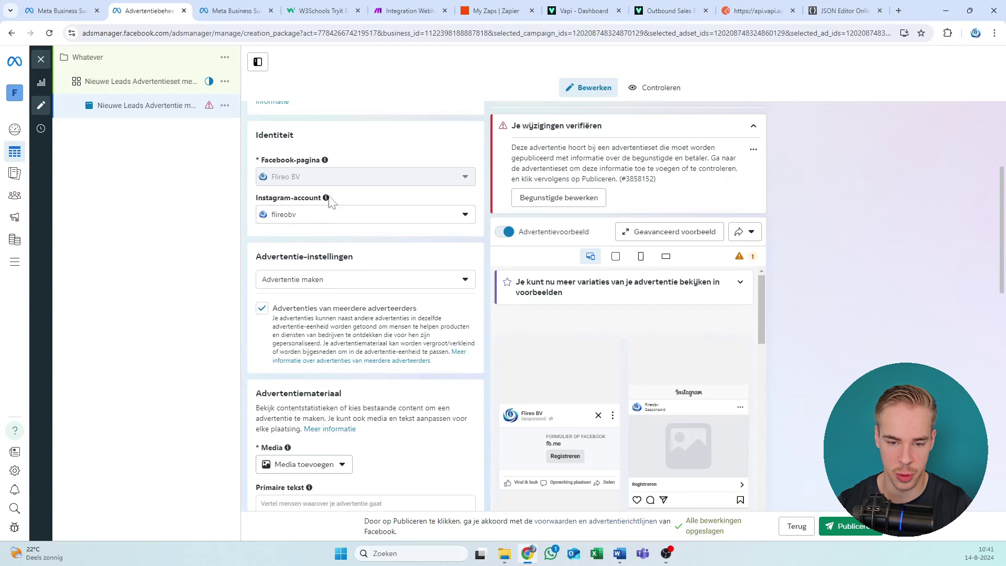
{"action": "scroll", "coordinate": [329, 202], "scroll_direction": "down", "scroll_amount": 1}
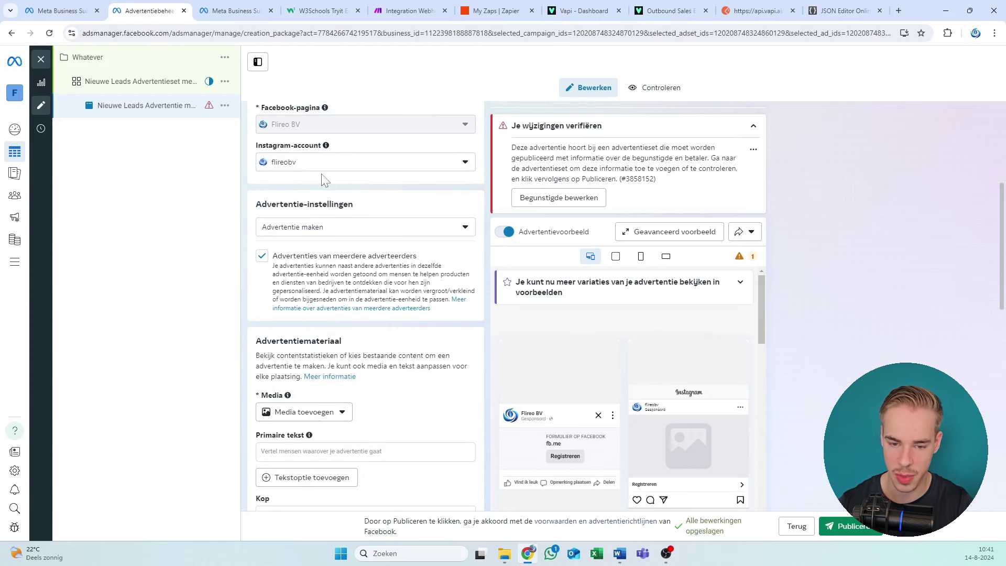
{"action": "scroll", "coordinate": [323, 184], "scroll_direction": "down", "scroll_amount": 4}
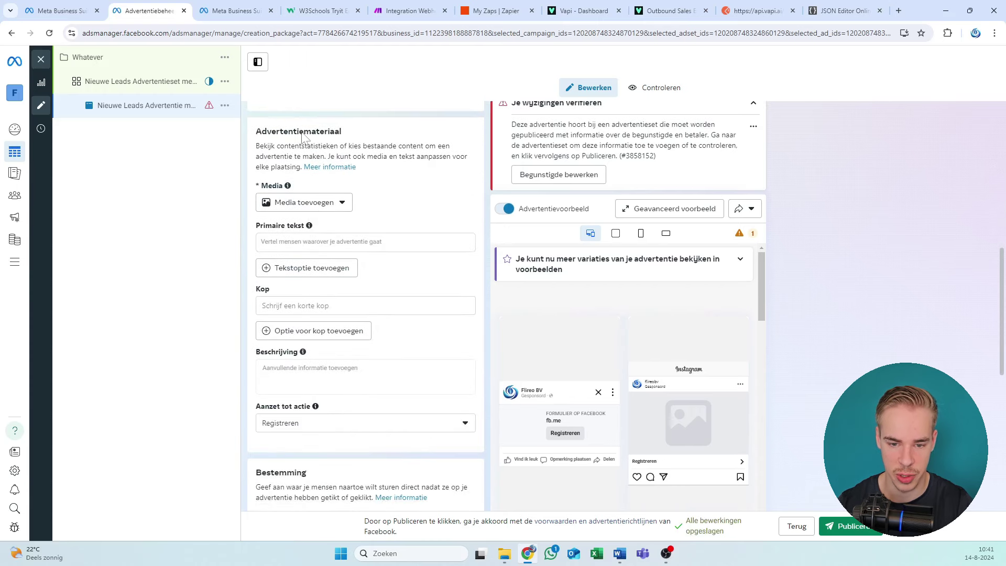
{"action": "scroll", "coordinate": [317, 210], "scroll_direction": "down", "scroll_amount": 1}
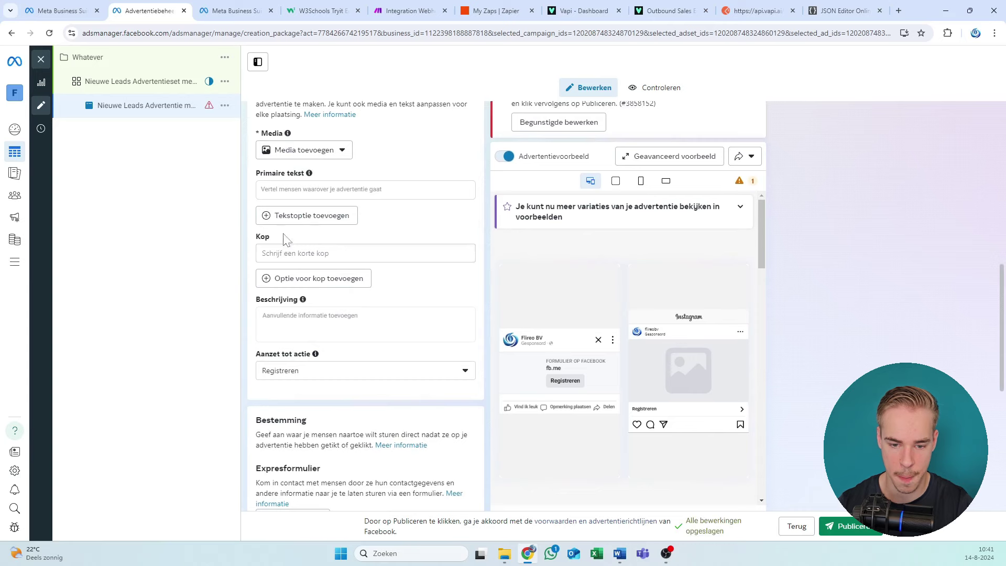
{"action": "scroll", "coordinate": [294, 226], "scroll_direction": "down", "scroll_amount": 4}
{"action": "scroll", "coordinate": [312, 206], "scroll_direction": "down", "scroll_amount": 2}
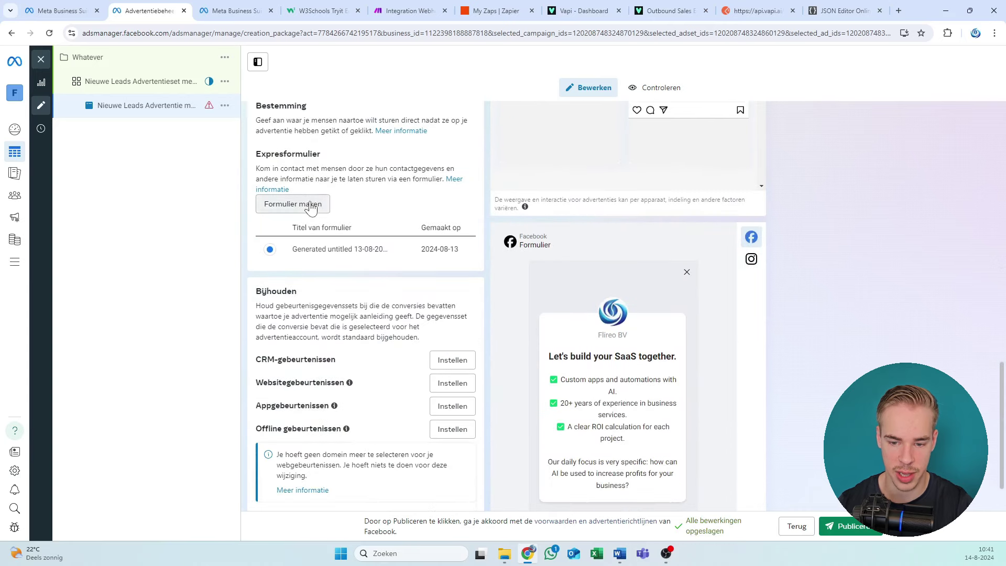
{"action": "scroll", "coordinate": [311, 256], "scroll_direction": "up", "scroll_amount": 3}
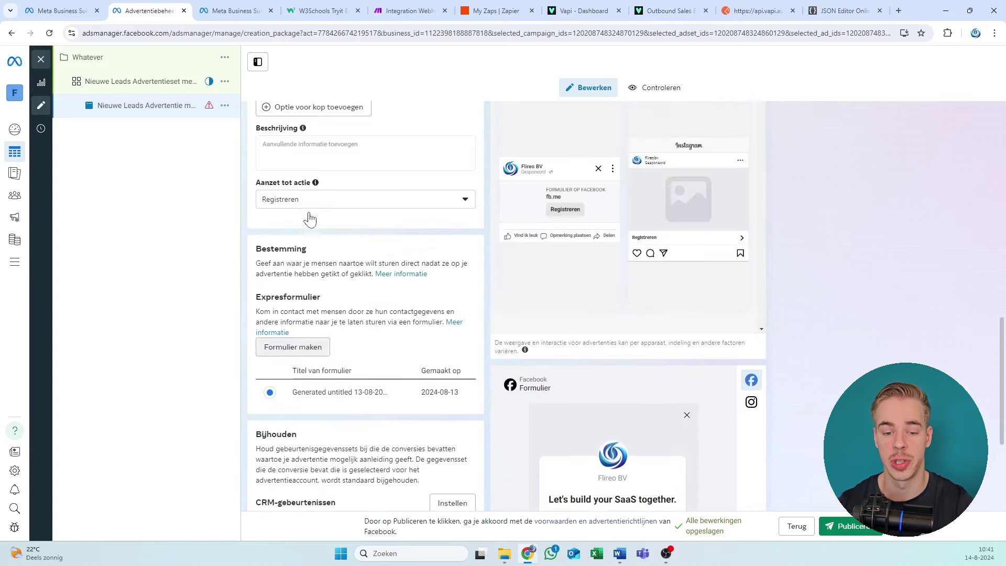
{"action": "left_click_drag", "start_coordinate": [311, 257], "coordinate": [283, 277]}
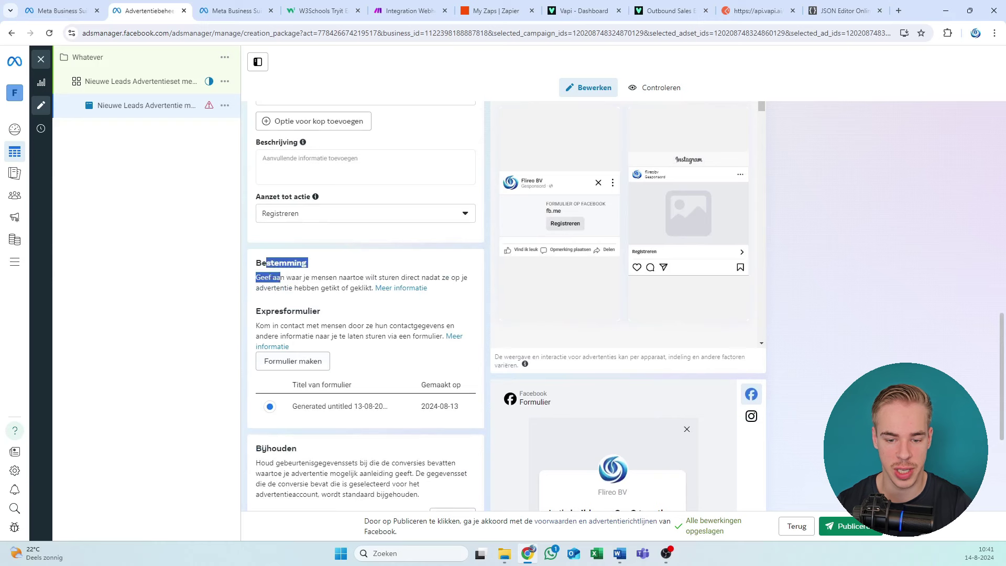
{"action": "left_click", "coordinate": [287, 301]}
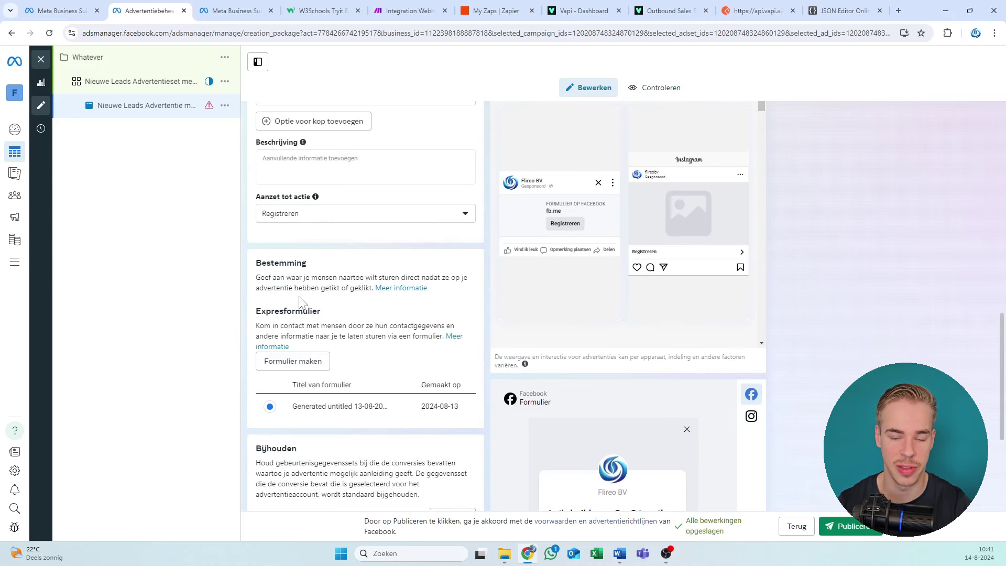
{"action": "scroll", "coordinate": [314, 321], "scroll_direction": "down", "scroll_amount": 2}
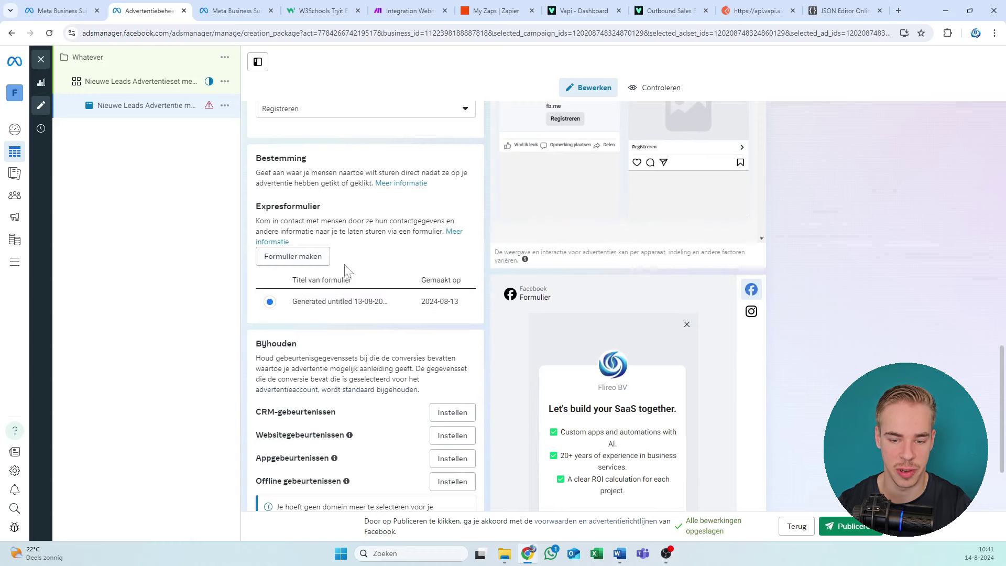
Step: Start a new instant form and name it 'Video Vapi Like and subscribe'
{"action": "left_click", "coordinate": [318, 256]}
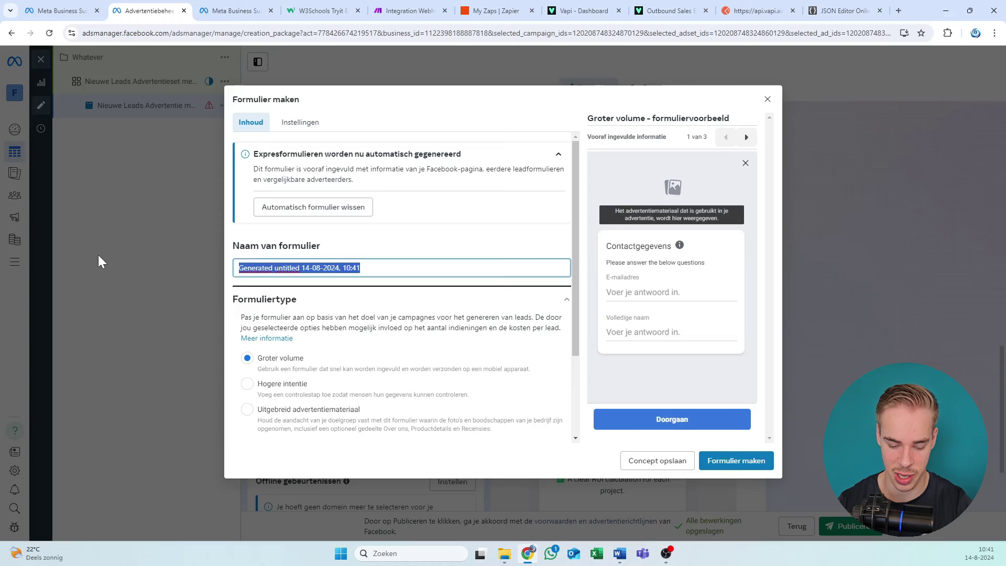
{"action": "type", "text": "Test "}
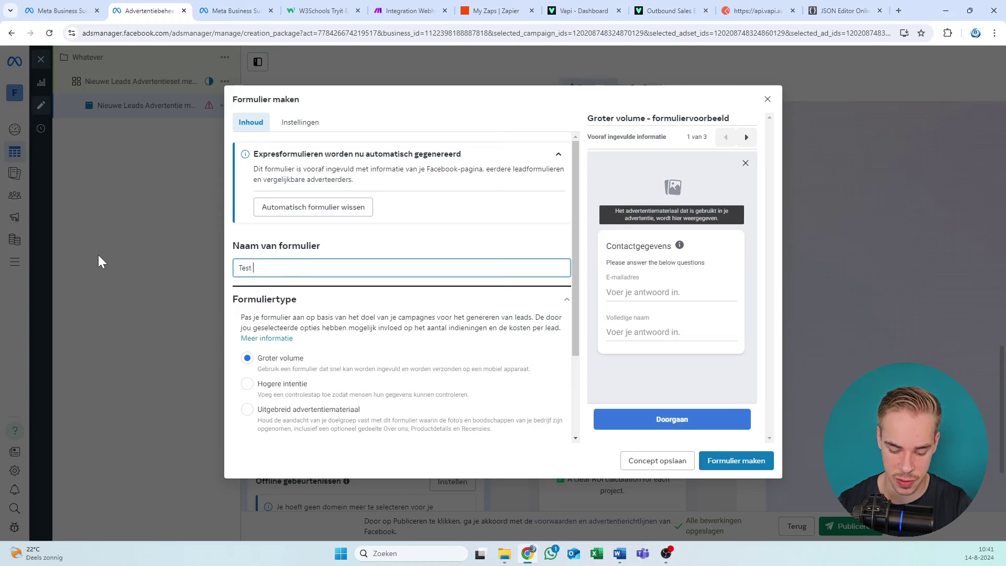
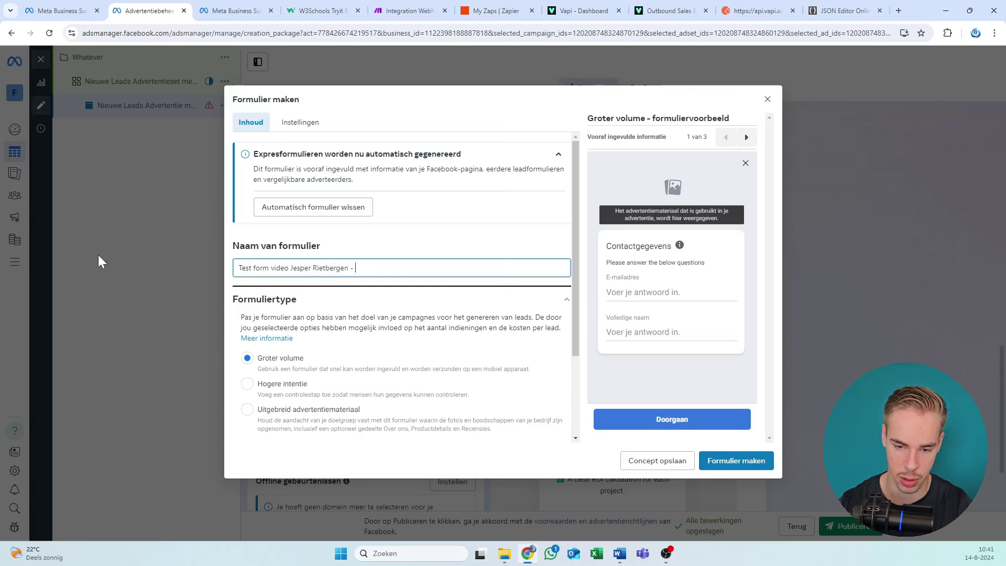
{"action": "type", "text": "- Like a"}
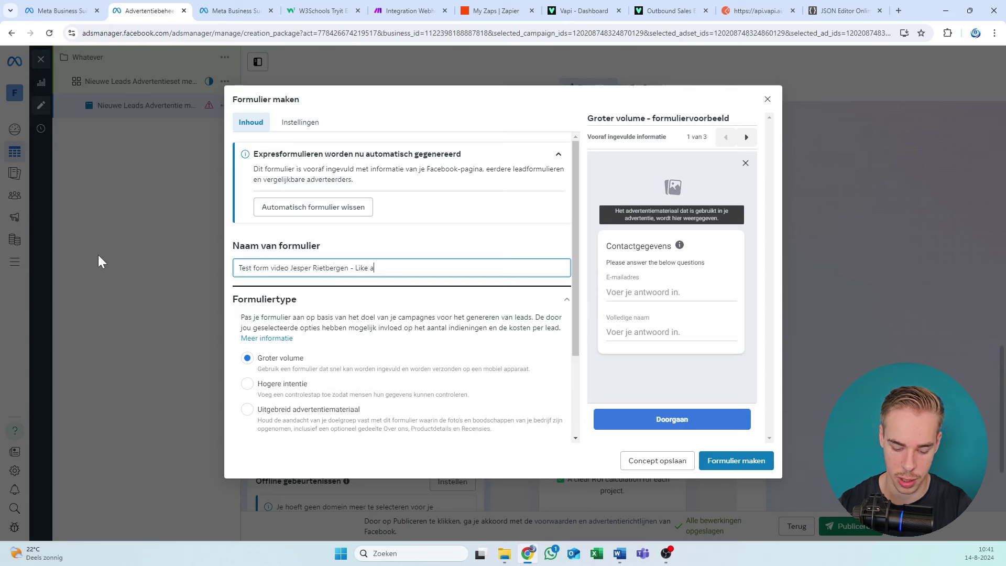
{"action": "type", "text": "nd subscribe"}
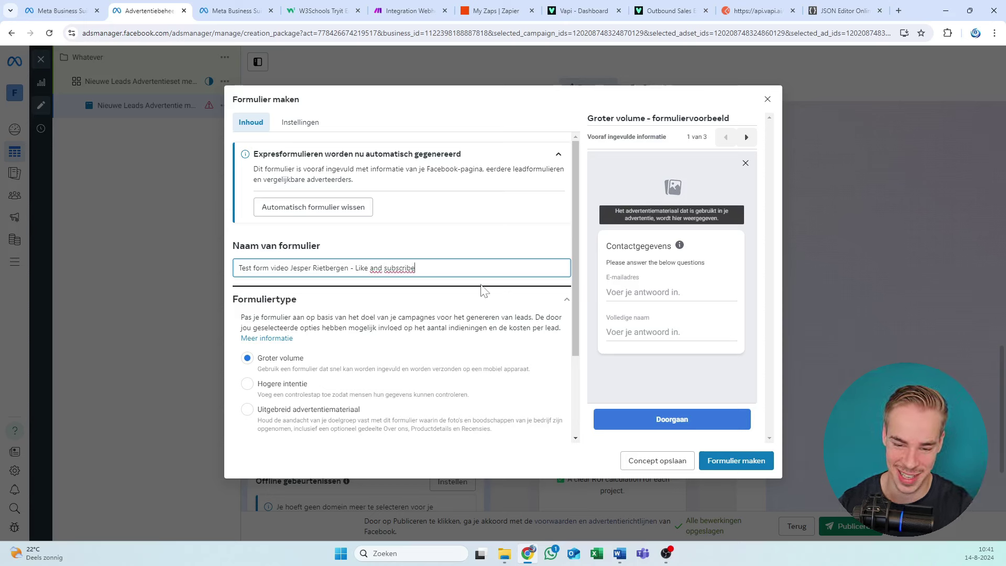
{"action": "triple_click", "coordinate": [385, 268]}
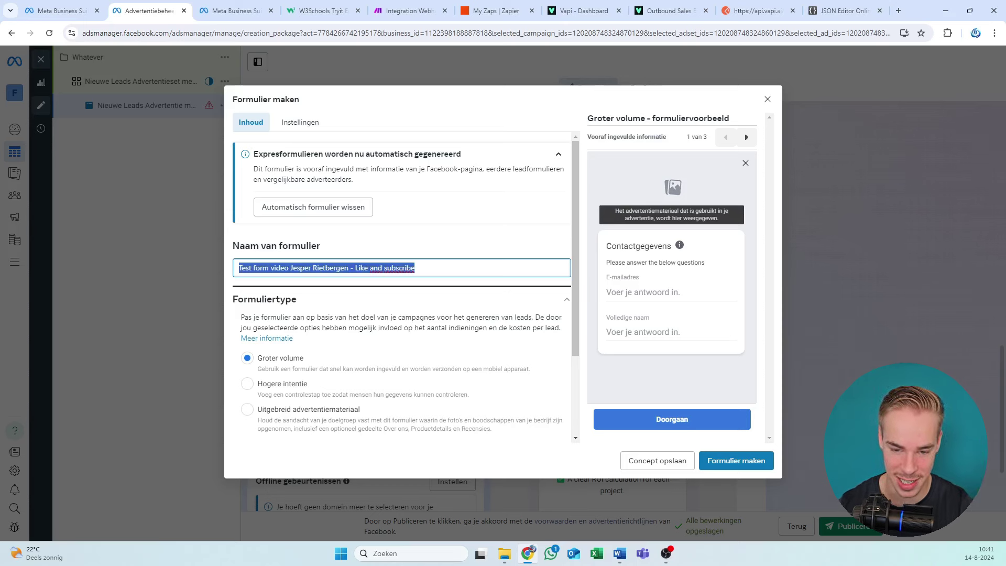
{"action": "left_click", "coordinate": [415, 268]}
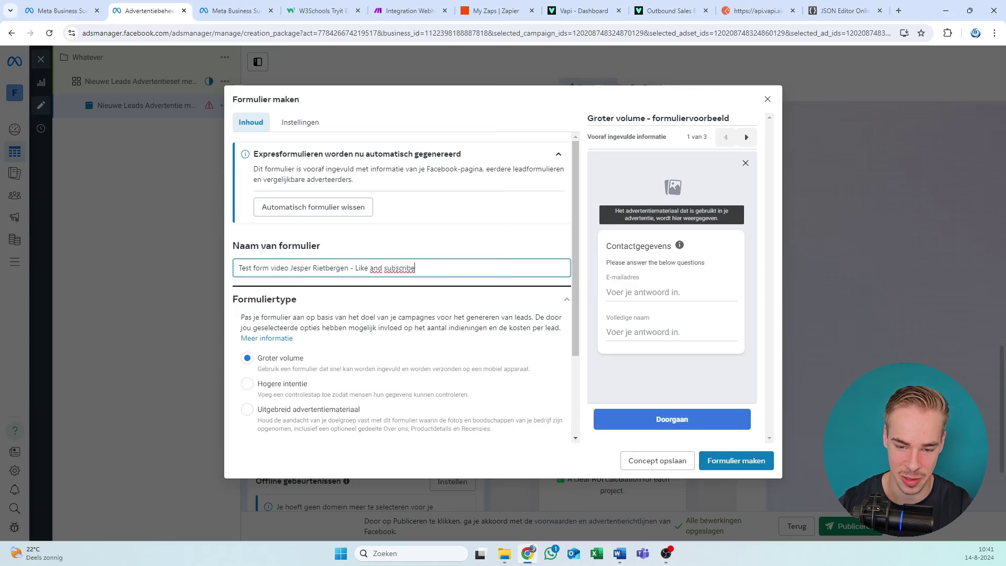
{"action": "left_click_drag", "start_coordinate": [355, 268], "coordinate": [239, 268]}
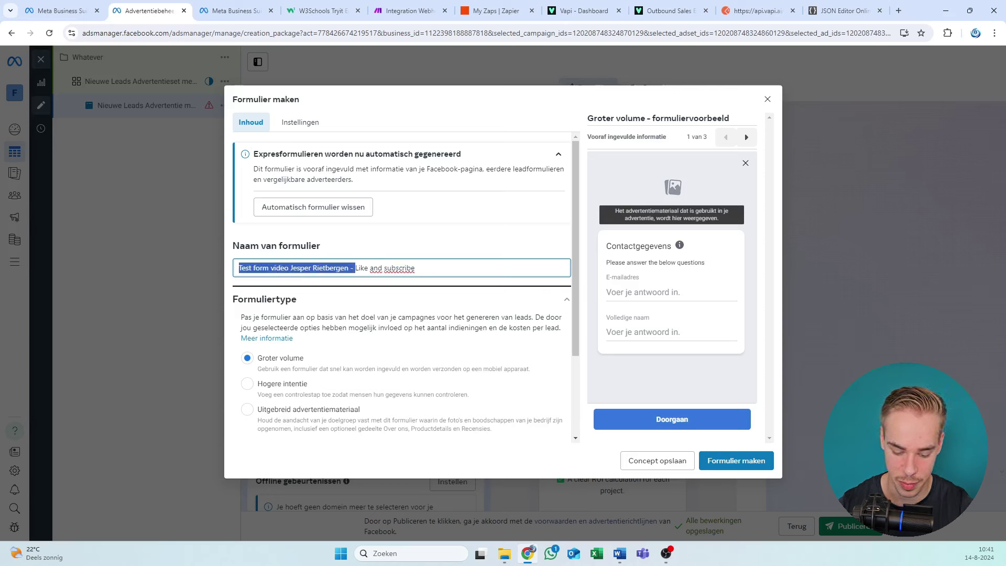
{"action": "type", "text": "Video "}
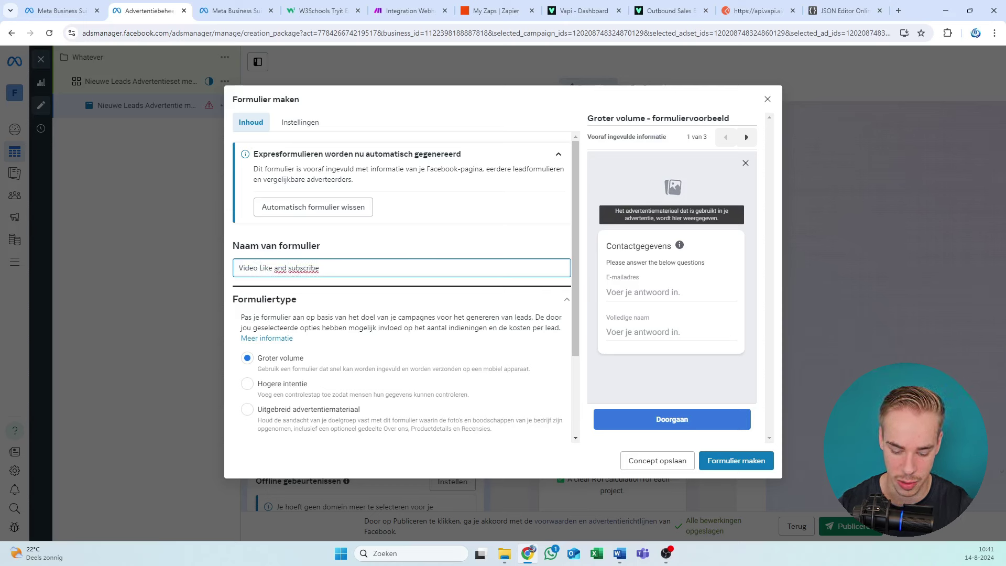
{"action": "type", "text": "Vapi"}
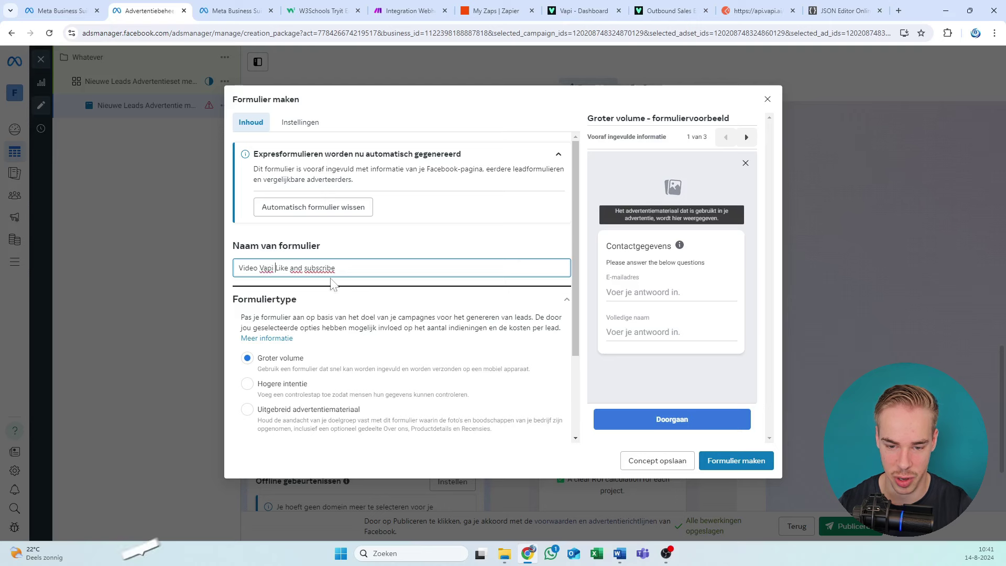
{"action": "left_click", "coordinate": [331, 280]}
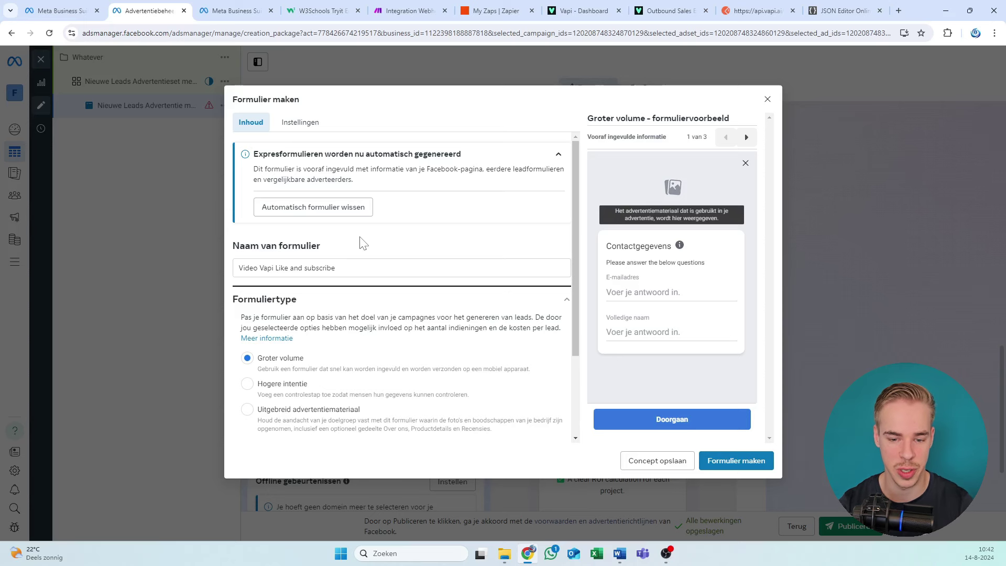
Step: Expand the form's Intro and Vragen sections to review the questions
{"action": "scroll", "coordinate": [378, 221], "scroll_direction": "down", "scroll_amount": 2}
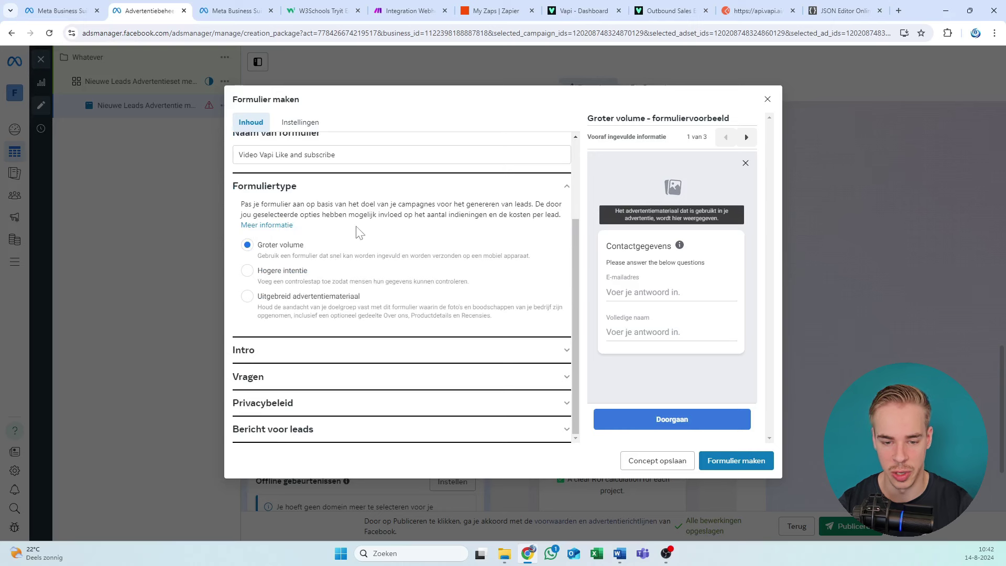
{"action": "left_click", "coordinate": [313, 350]}
{"action": "scroll", "coordinate": [332, 243], "scroll_direction": "down", "scroll_amount": 2}
{"action": "scroll", "coordinate": [332, 243], "scroll_direction": "up", "scroll_amount": 1}
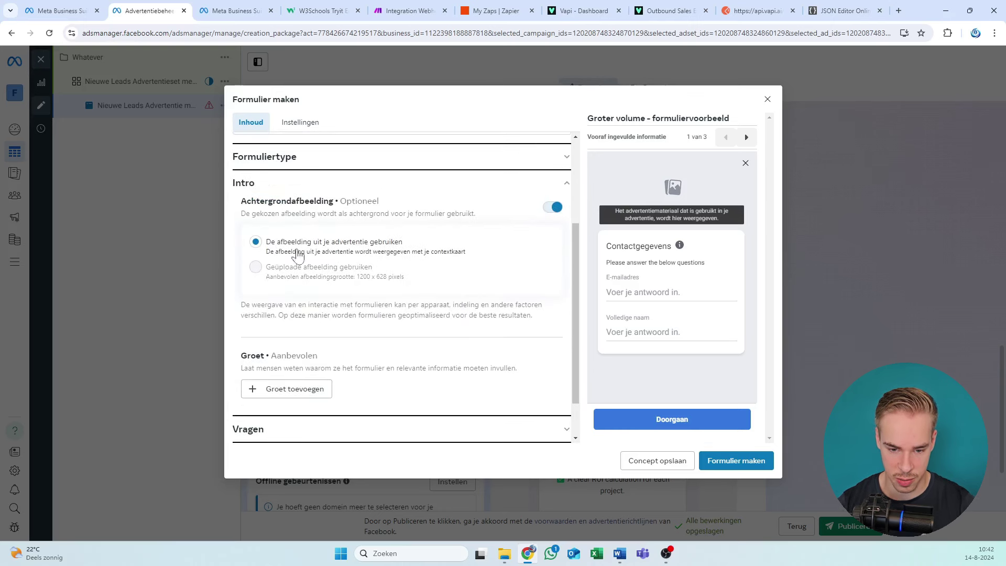
{"action": "scroll", "coordinate": [352, 354], "scroll_direction": "down", "scroll_amount": 1}
{"action": "left_click", "coordinate": [330, 380]}
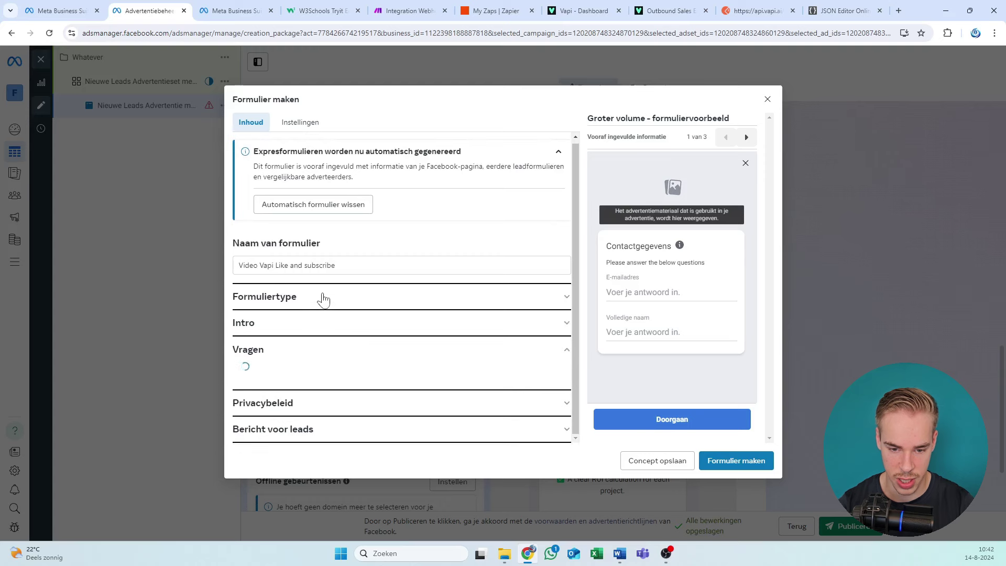
{"action": "scroll", "coordinate": [311, 257], "scroll_direction": "down", "scroll_amount": 3}
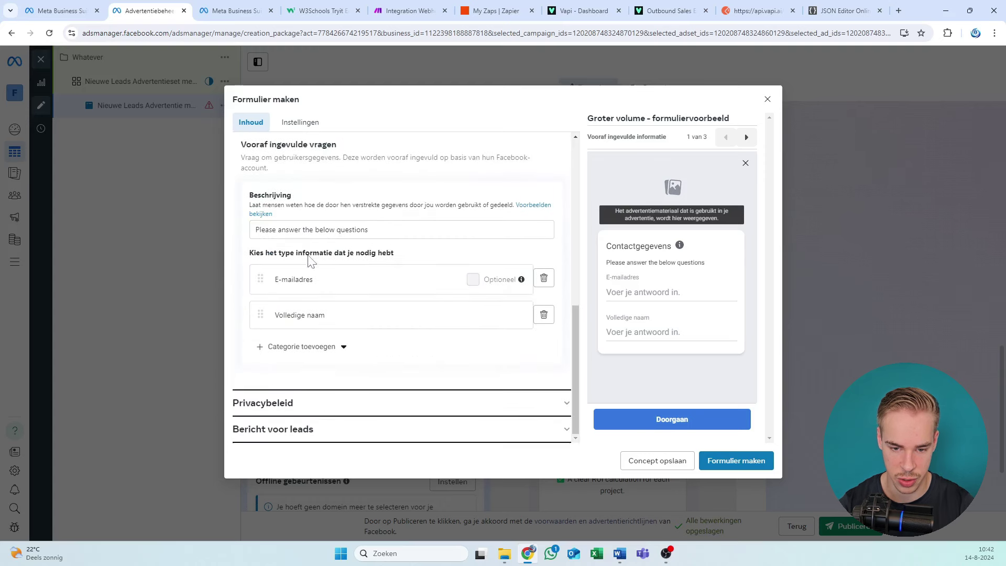
{"action": "left_click_drag", "start_coordinate": [373, 229], "coordinate": [137, 247]}
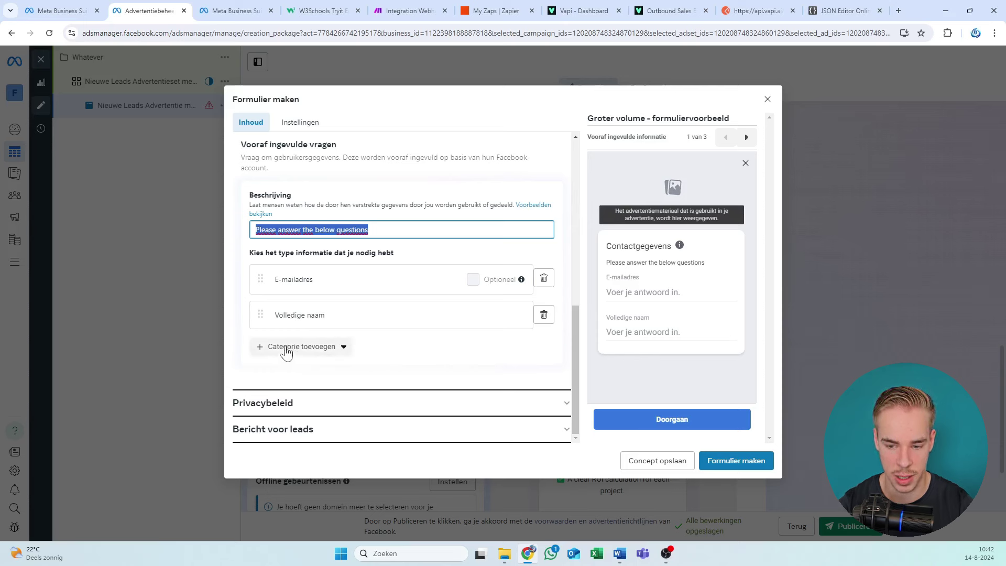
Step: Add a Telefoonnummer question from the Contactvelden category
{"action": "left_click", "coordinate": [305, 347]}
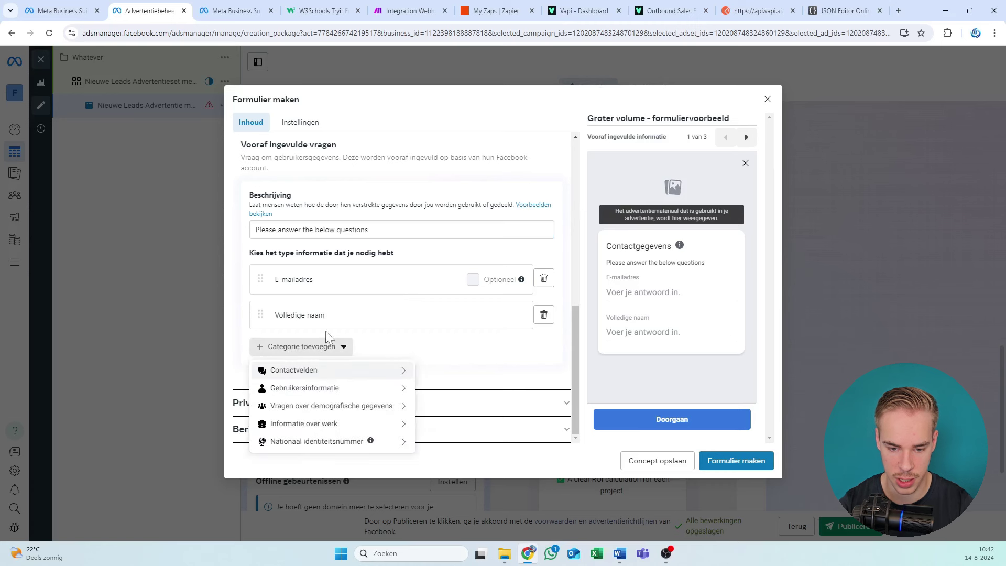
{"action": "mouse_move", "coordinate": [326, 391]}
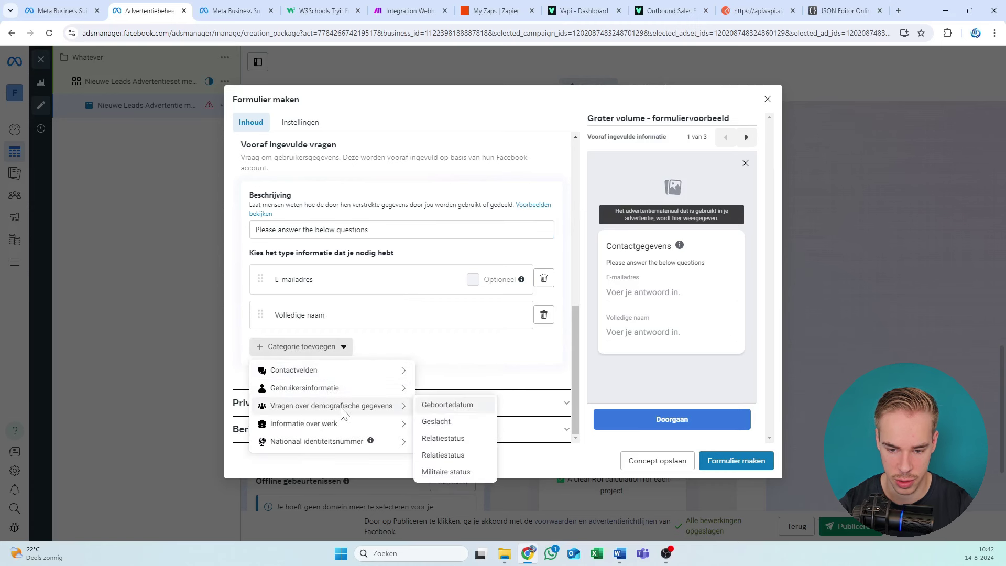
{"action": "mouse_move", "coordinate": [352, 372]}
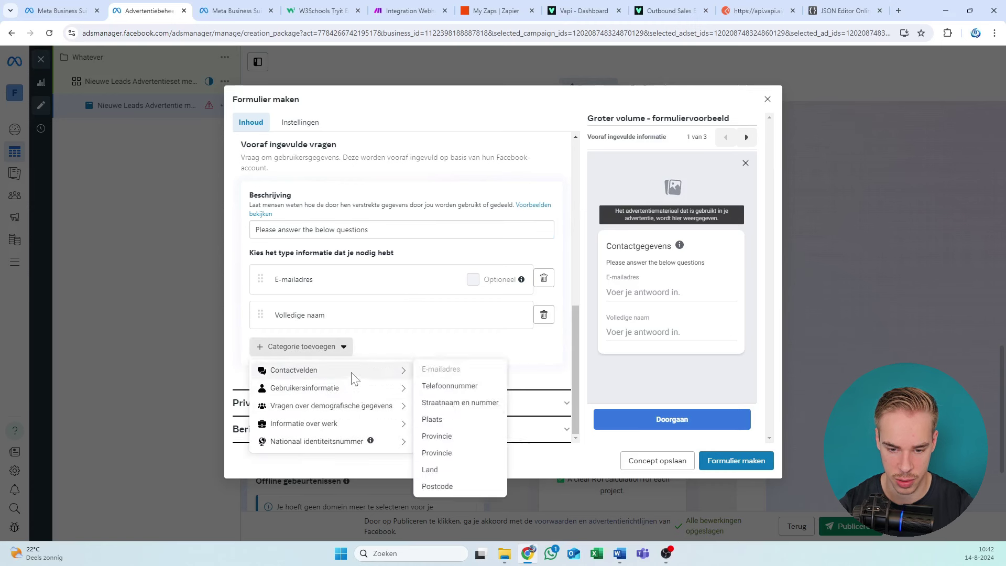
{"action": "left_click", "coordinate": [460, 390]}
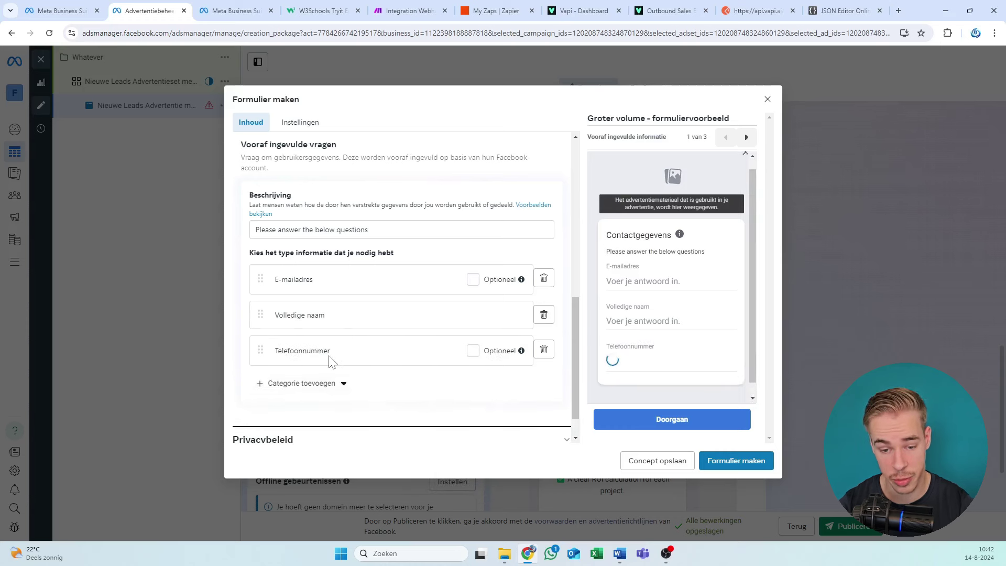
{"action": "left_click", "coordinate": [320, 386]}
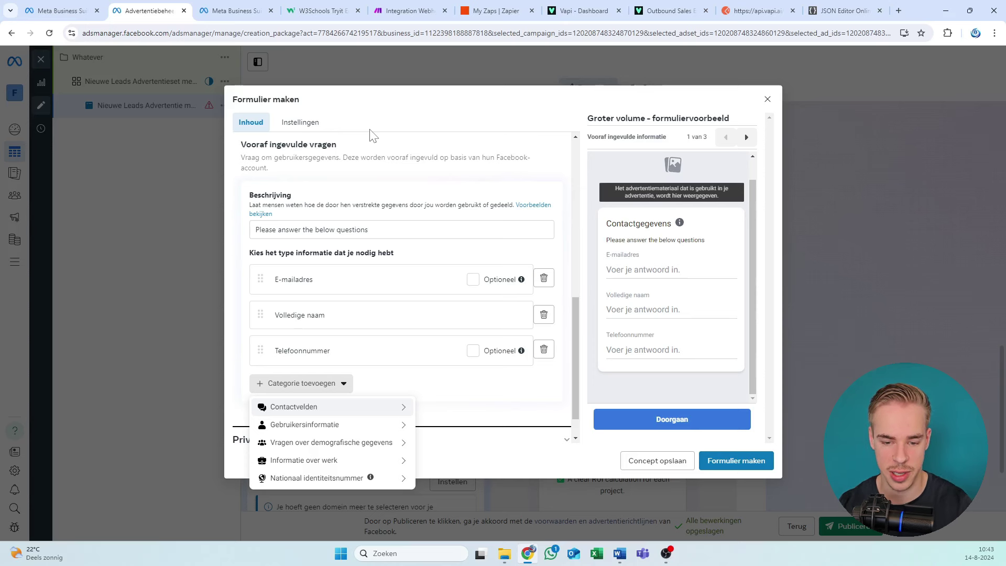
{"action": "left_click_drag", "start_coordinate": [256, 279], "coordinate": [259, 308]}
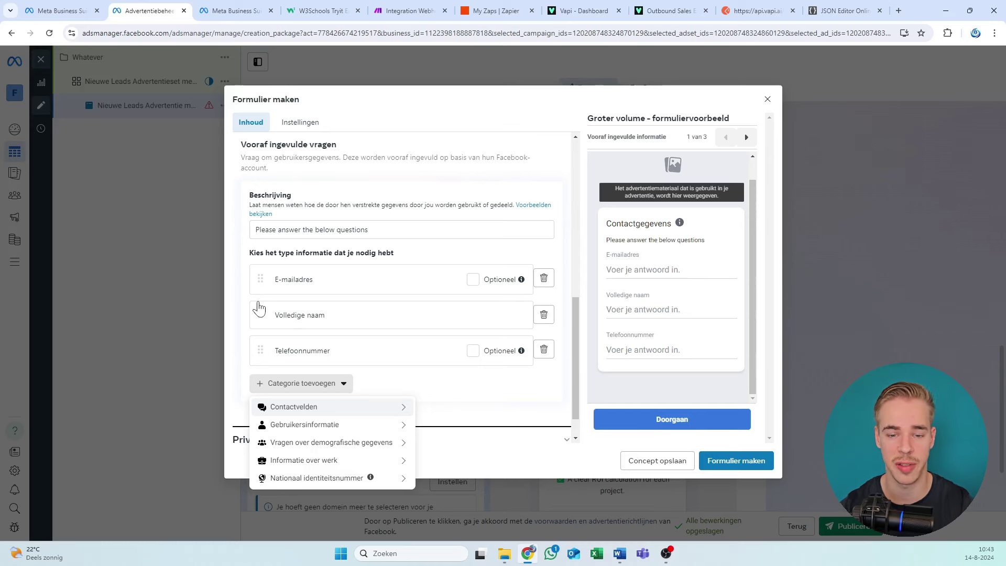
{"action": "left_click", "coordinate": [389, 188]}
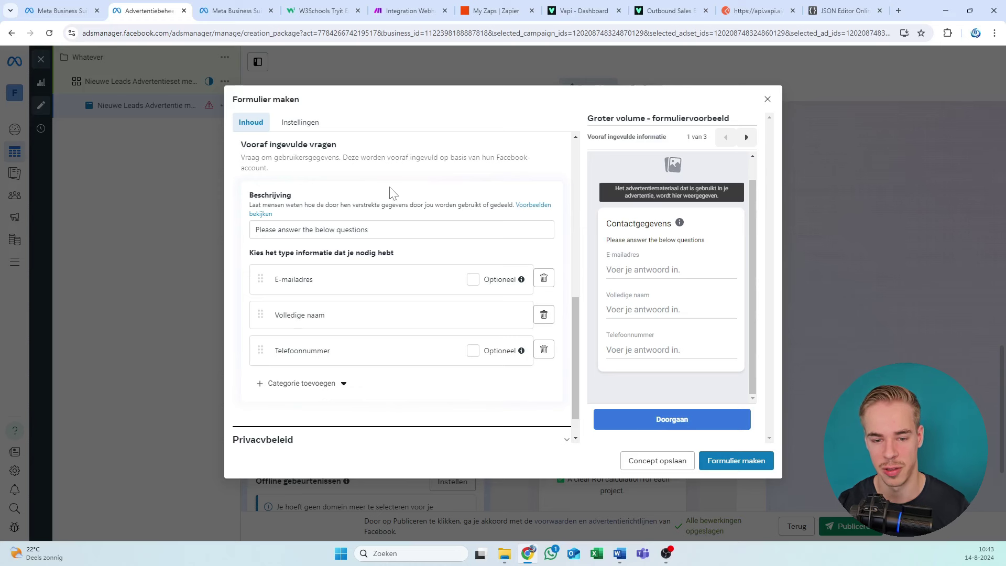
Step: Move the E-mailadres question below Volledige naam, then bring up the W3Schools form page
{"action": "mouse_move", "coordinate": [276, 145]}
{"action": "left_mouse_down"}
{"action": "mouse_move", "coordinate": [337, 169]}
{"action": "mouse_move", "coordinate": [289, 157]}
{"action": "left_mouse_up"}
{"action": "left_click", "coordinate": [337, 169]}
{"action": "left_click", "coordinate": [289, 157]}
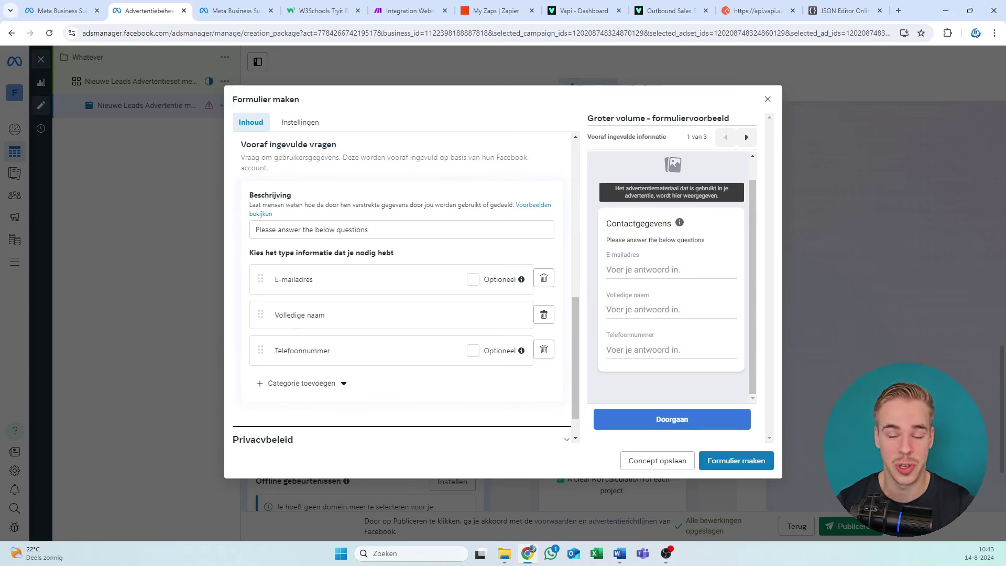
{"action": "left_click_drag", "start_coordinate": [283, 144], "coordinate": [292, 157]}
{"action": "left_click", "coordinate": [292, 157]}
{"action": "scroll", "coordinate": [346, 198], "scroll_direction": "down", "scroll_amount": 1}
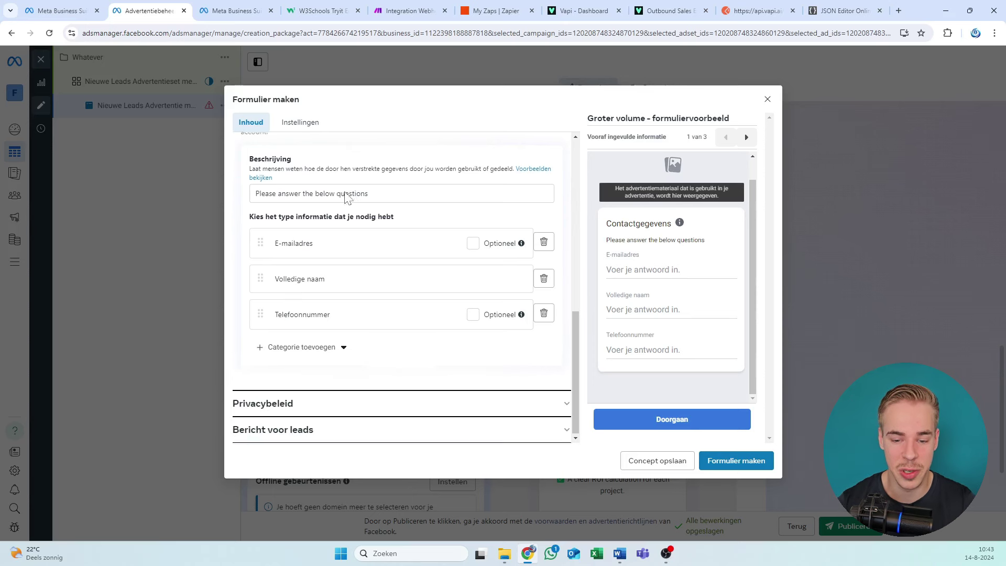
{"action": "left_click_drag", "start_coordinate": [261, 242], "coordinate": [264, 278]}
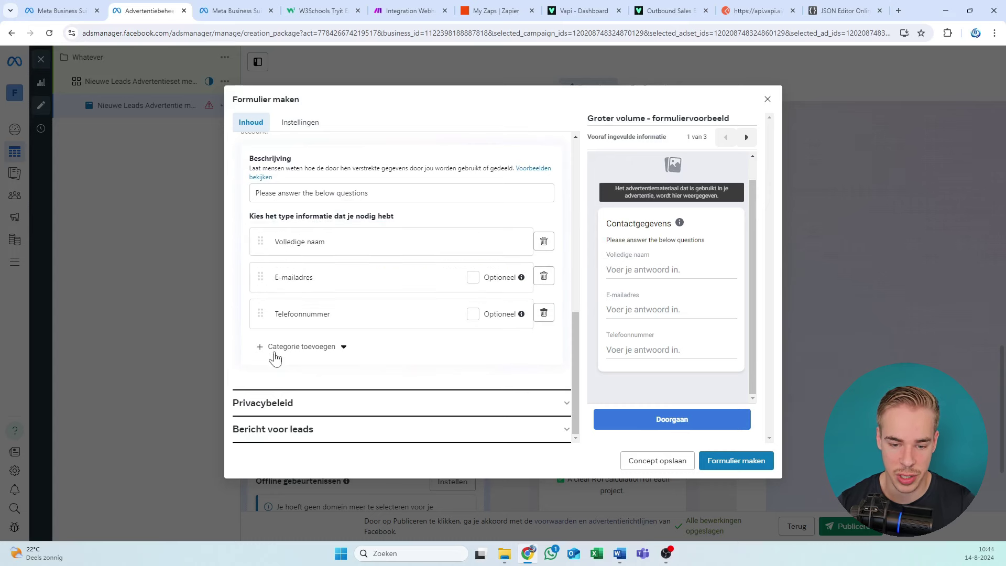
{"action": "left_click_drag", "start_coordinate": [291, 5], "coordinate": [204, 7]}
Step: Run the W3Schools sample form, then add a Bedrijfsnaam question from Informatie over werk
{"action": "left_click", "coordinate": [152, 126]}
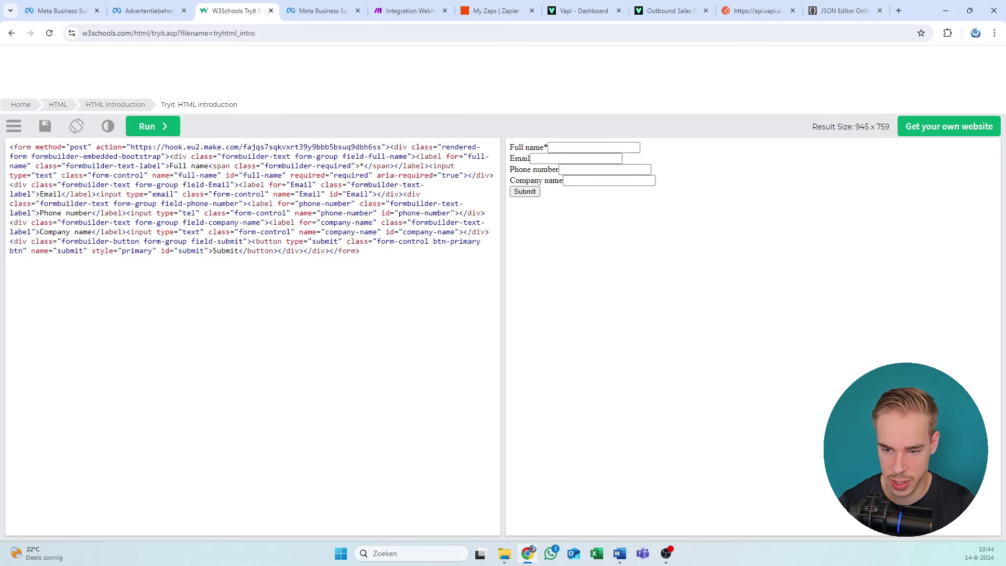
{"action": "left_click", "coordinate": [147, 9]}
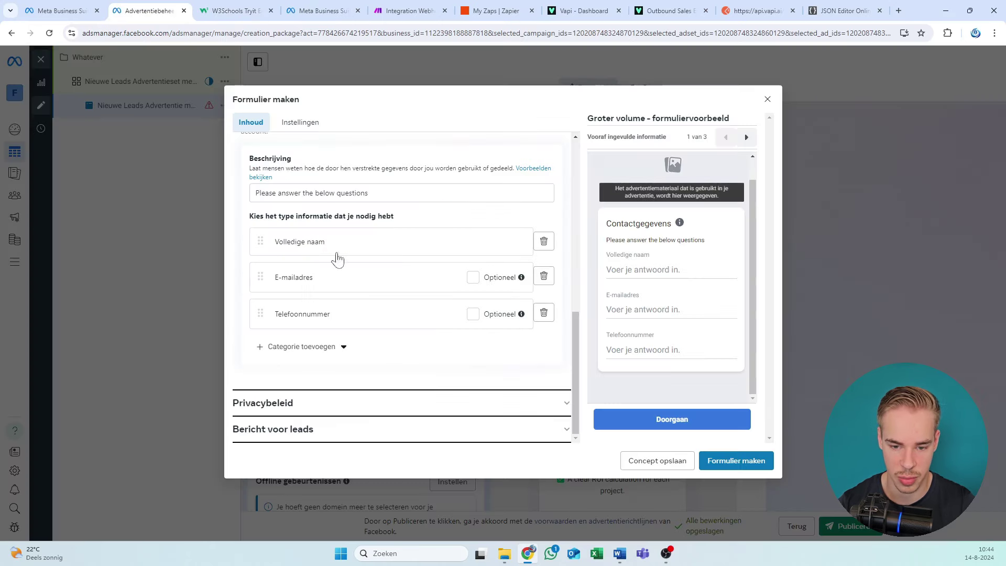
{"action": "left_click", "coordinate": [331, 348]}
{"action": "mouse_move", "coordinate": [331, 373]}
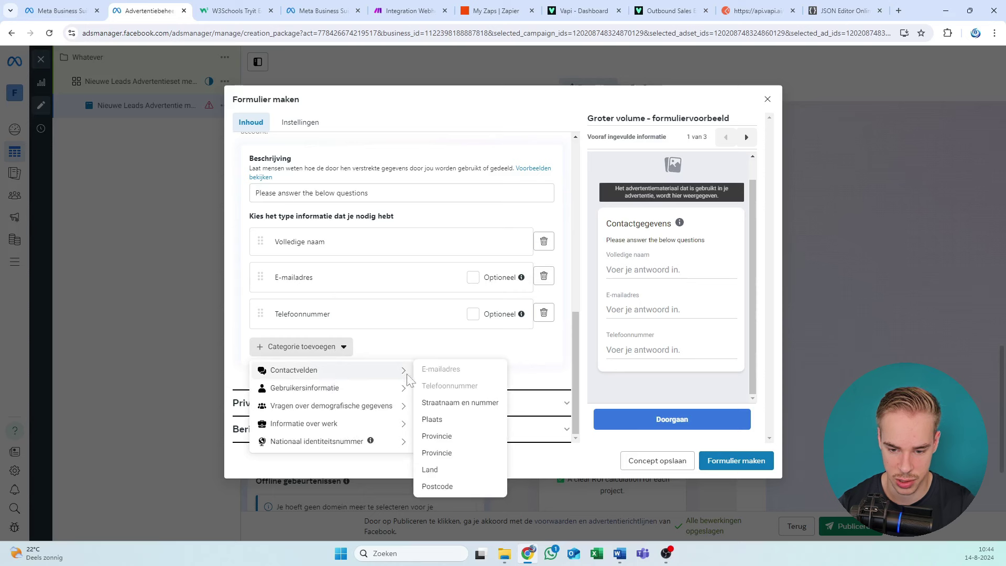
{"action": "mouse_move", "coordinate": [336, 392]}
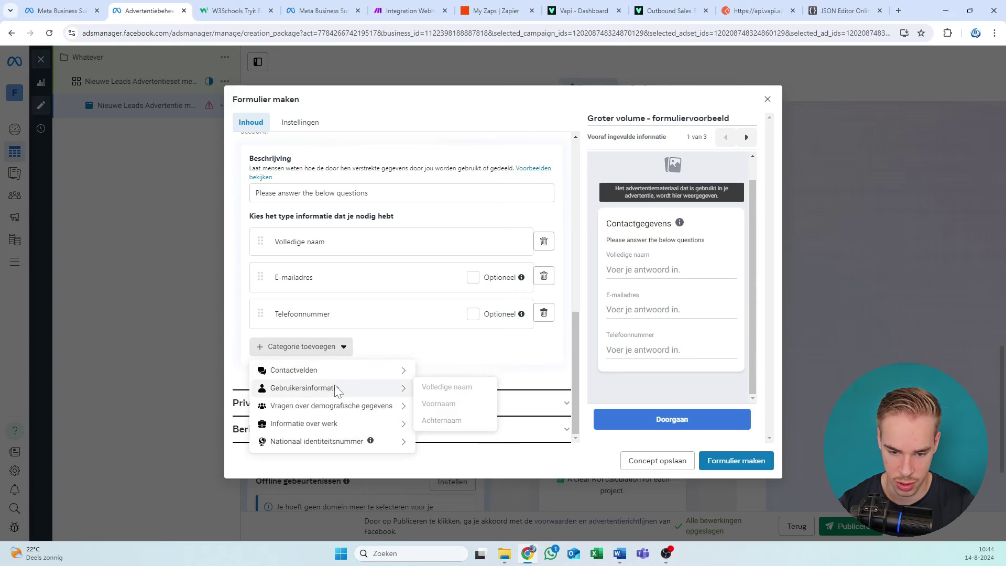
{"action": "mouse_move", "coordinate": [337, 425]}
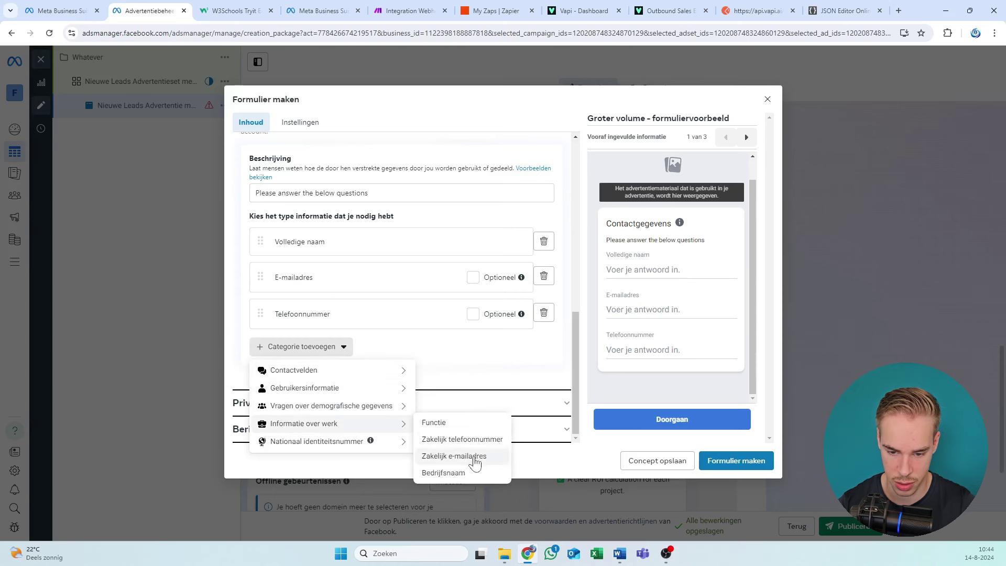
{"action": "left_click", "coordinate": [463, 473]}
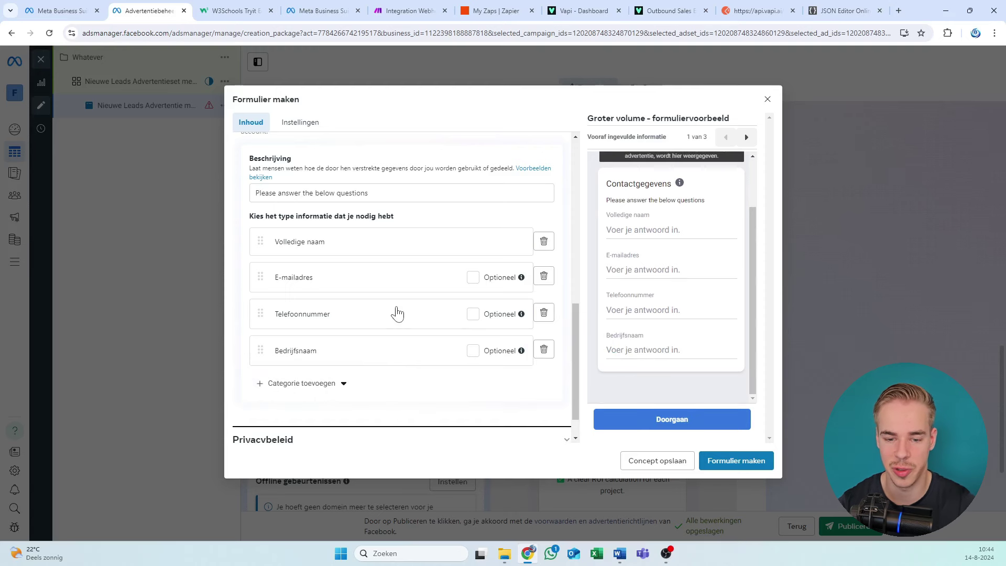
Step: Review the form's questions: full name, e-mail, phone number and company name
{"action": "scroll", "coordinate": [386, 266], "scroll_direction": "up", "scroll_amount": 7}
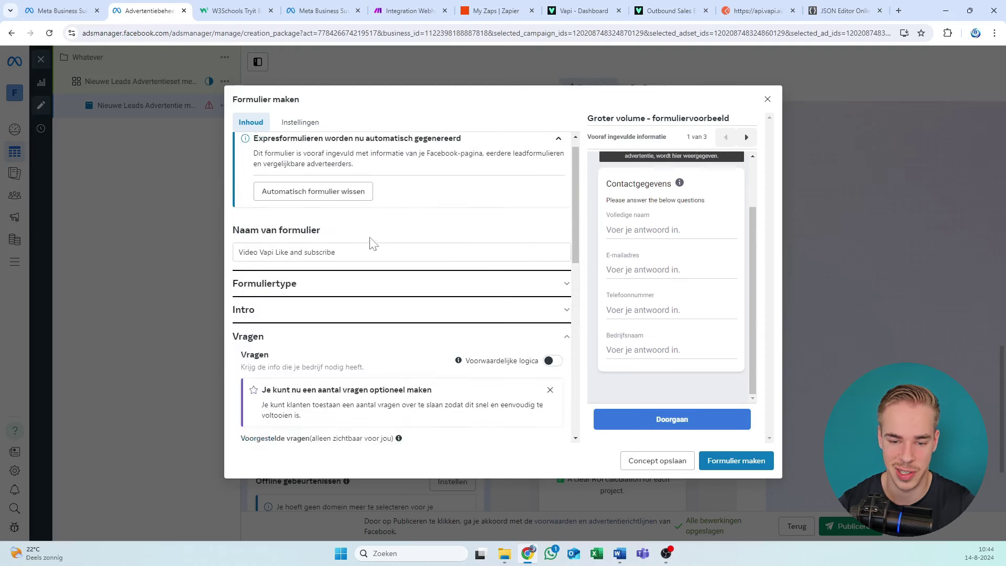
{"action": "scroll", "coordinate": [323, 227], "scroll_direction": "down", "scroll_amount": 8}
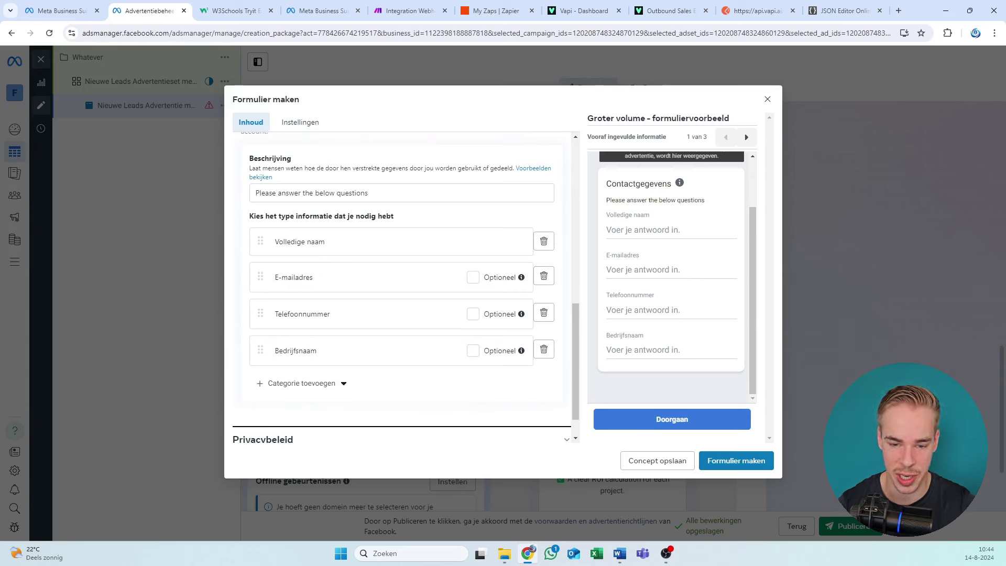
{"action": "left_click_drag", "start_coordinate": [280, 216], "coordinate": [389, 216]}
{"action": "left_click", "coordinate": [389, 216]}
{"action": "scroll", "coordinate": [310, 309], "scroll_direction": "down", "scroll_amount": 1}
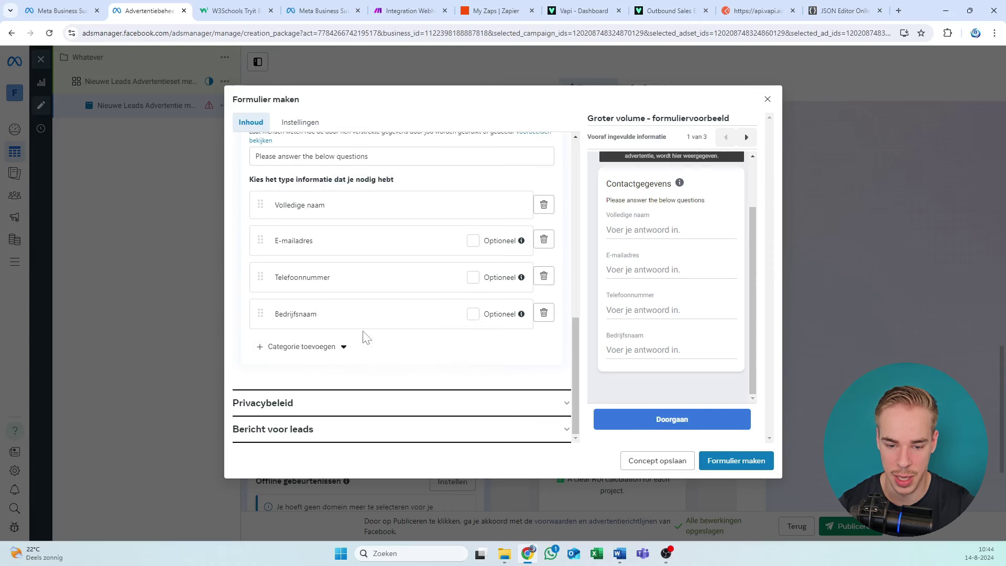
Step: Check the lead form's privacy policy link
{"action": "left_click", "coordinate": [324, 402]}
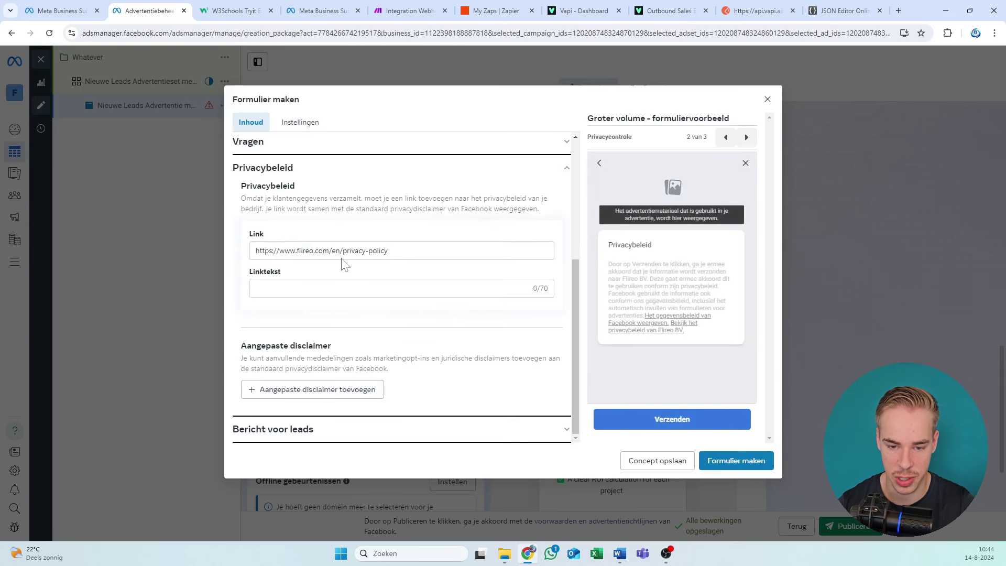
{"action": "left_click", "coordinate": [399, 252]}
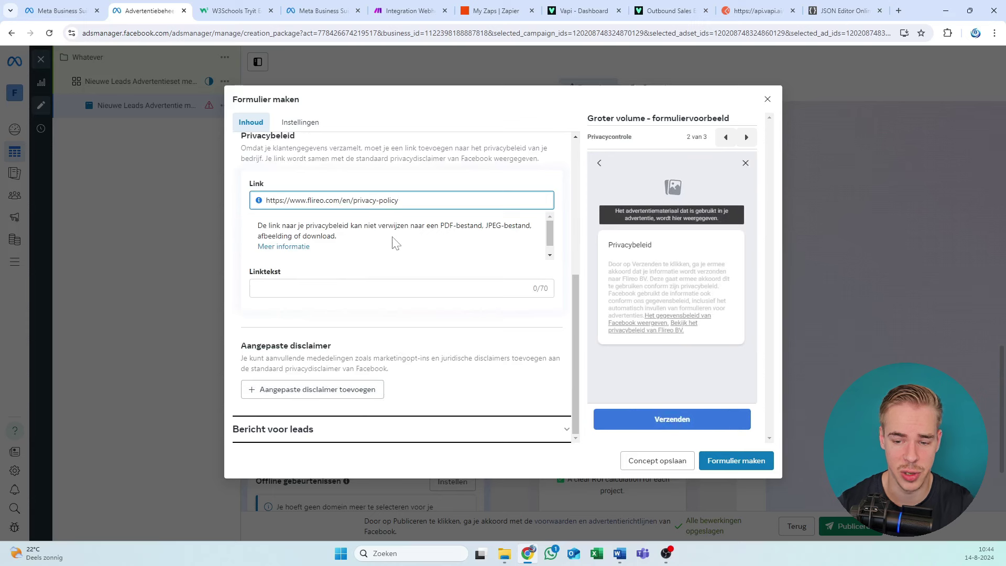
{"action": "left_click", "coordinate": [418, 161]}
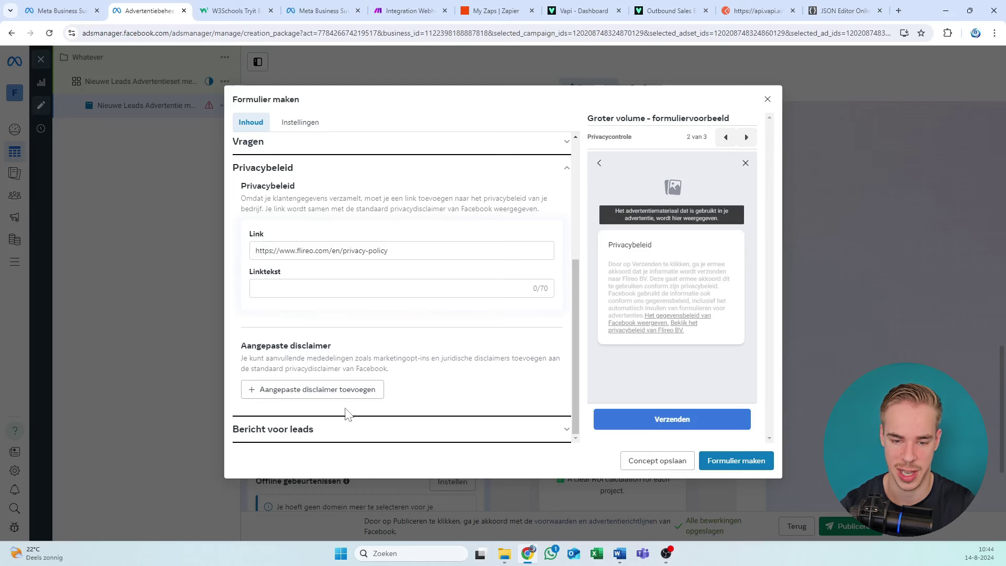
Step: Expand 'Bericht voor leads' and go to its description and Website bekijken action
{"action": "left_click", "coordinate": [337, 428]}
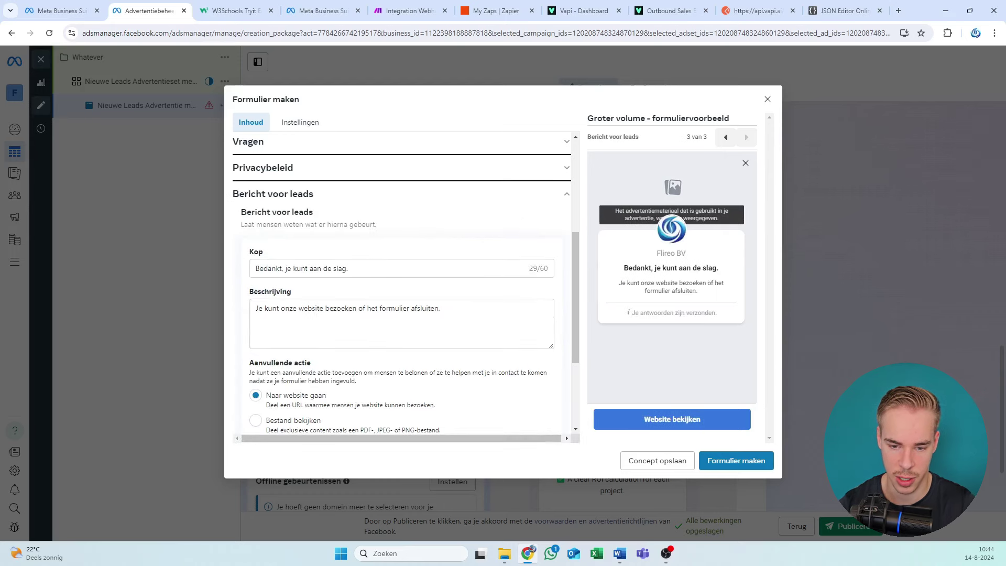
{"action": "key", "text": "Tab"}
{"action": "key", "text": "Tab"}
{"action": "scroll", "coordinate": [394, 362], "scroll_direction": "down", "scroll_amount": 3}
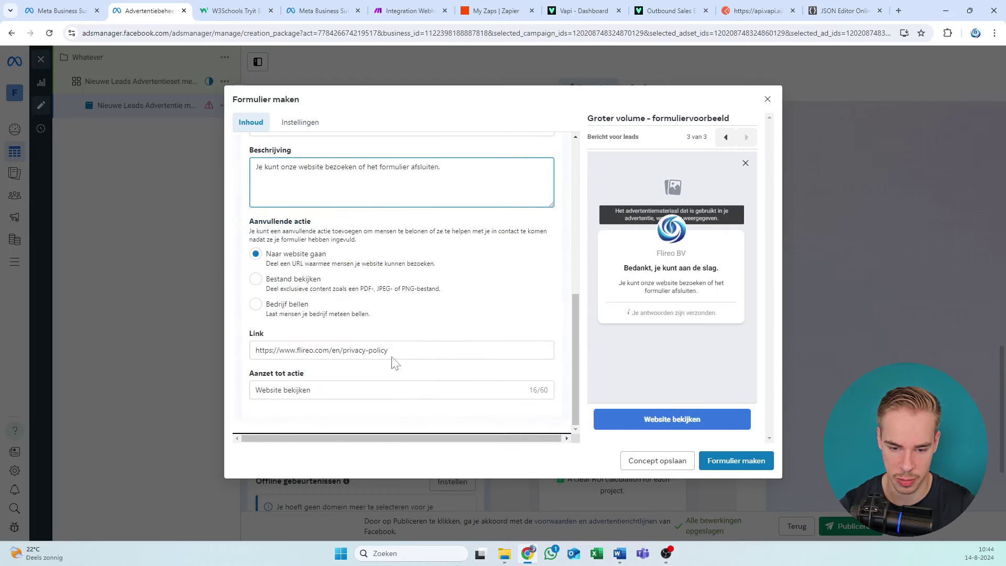
Step: Open the form's Instellingen and expand the Veldnamen field names section
{"action": "left_click", "coordinate": [293, 124]}
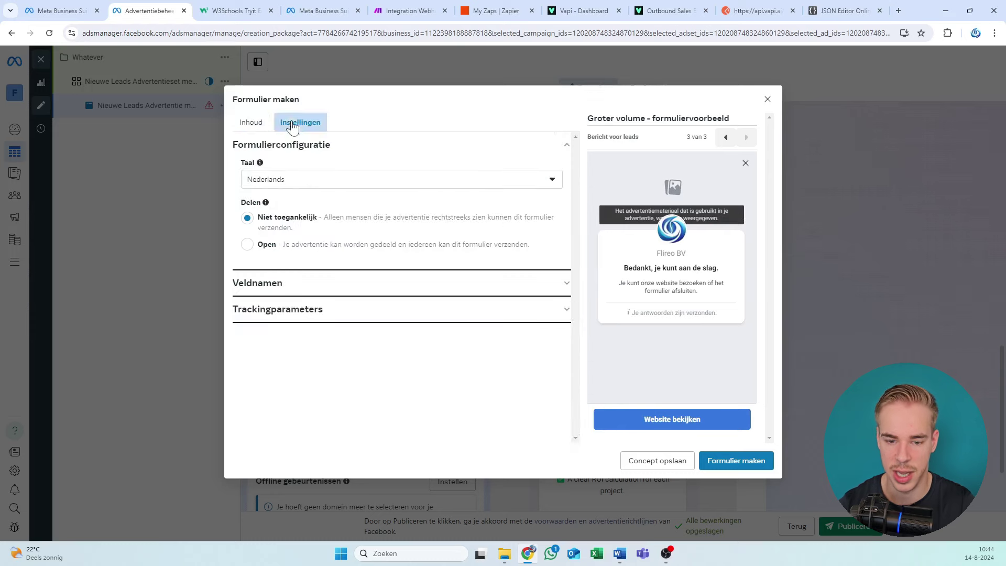
{"action": "left_click", "coordinate": [292, 286]}
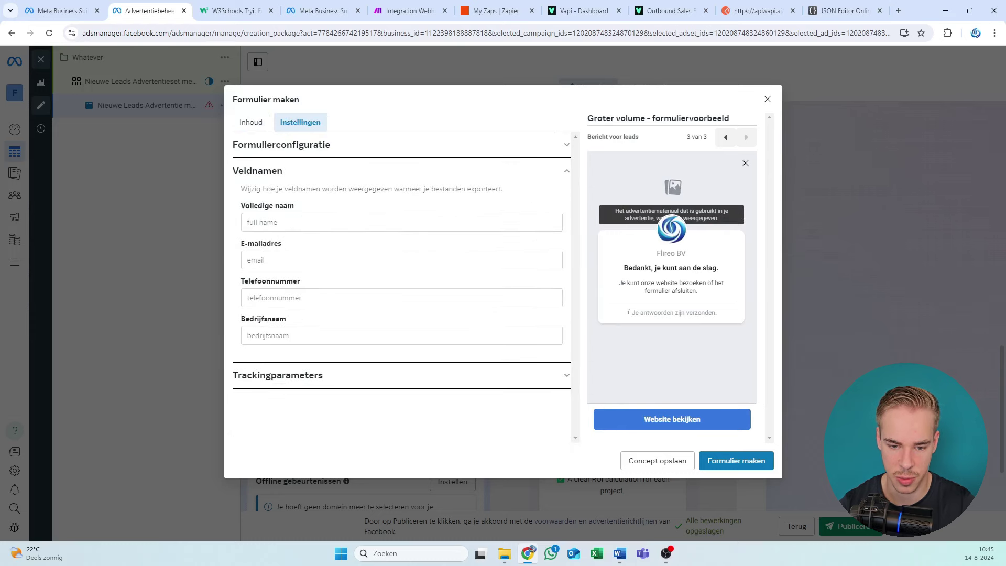
{"action": "left_click", "coordinate": [299, 298]}
{"action": "left_click", "coordinate": [307, 375]}
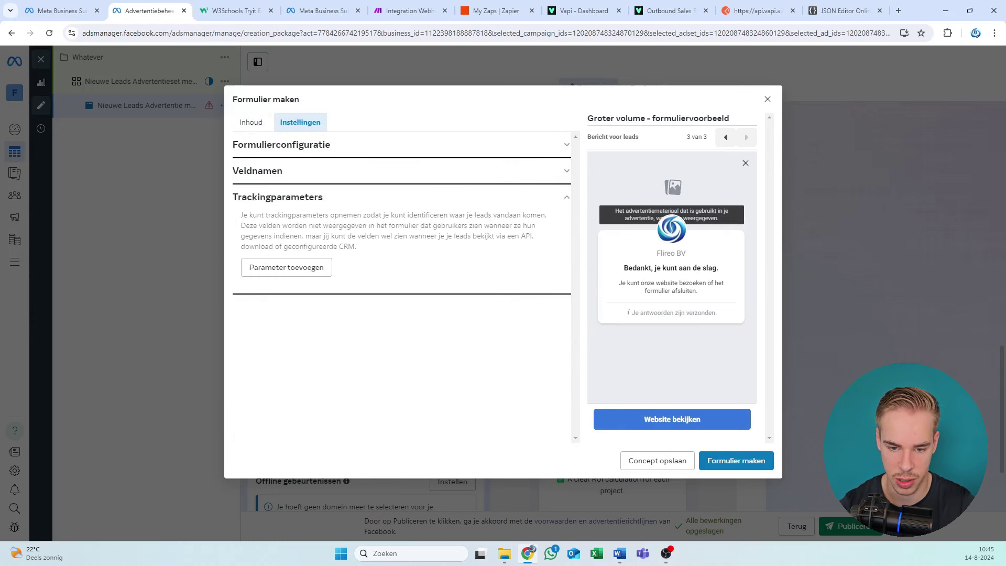
{"action": "left_click", "coordinate": [295, 188]}
{"action": "left_click_drag", "start_coordinate": [293, 189], "coordinate": [325, 203]}
{"action": "left_click", "coordinate": [408, 189]}
{"action": "left_click", "coordinate": [281, 234]}
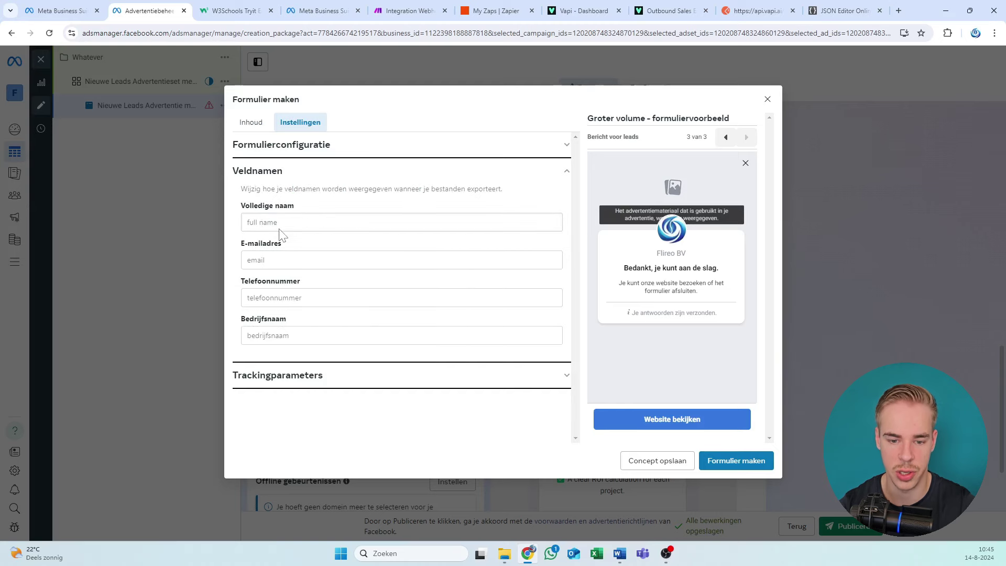
Step: Copy the full-name key from the Make webhook output into the full name field name
{"action": "left_click", "coordinate": [322, 10]}
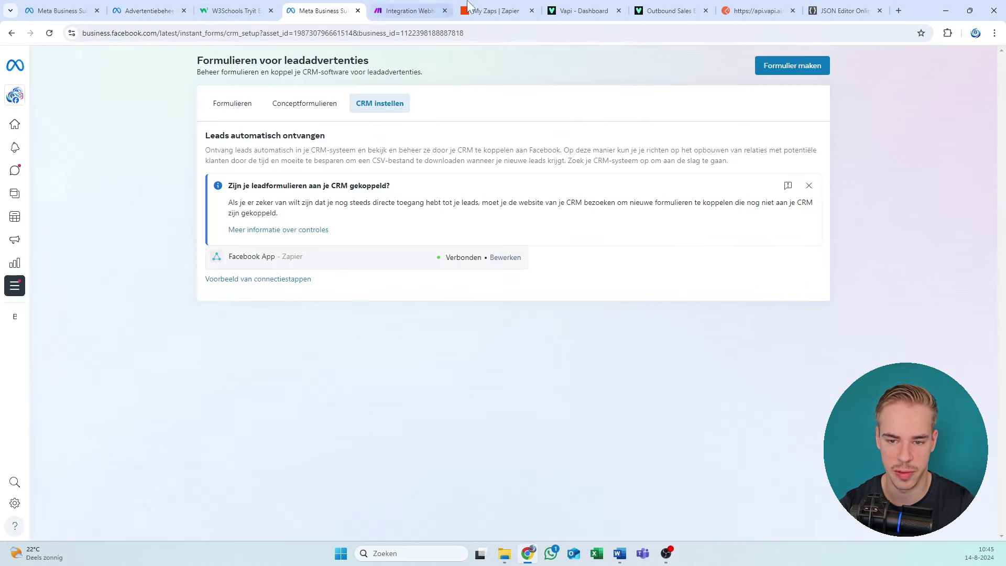
{"action": "left_click", "coordinate": [412, 6]}
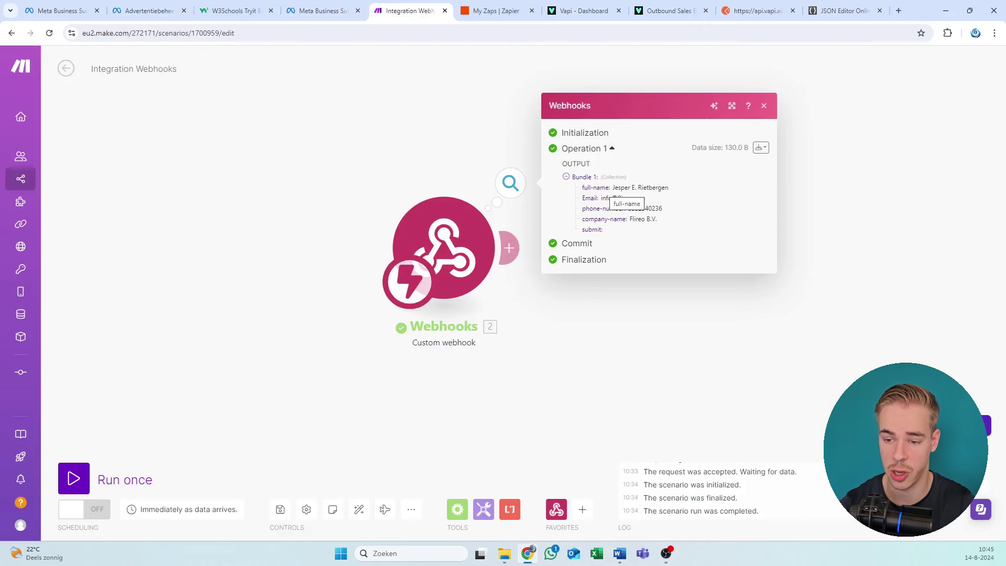
{"action": "left_click_drag", "start_coordinate": [610, 188], "coordinate": [584, 187]}
{"action": "key", "text": "ctrl+c"}
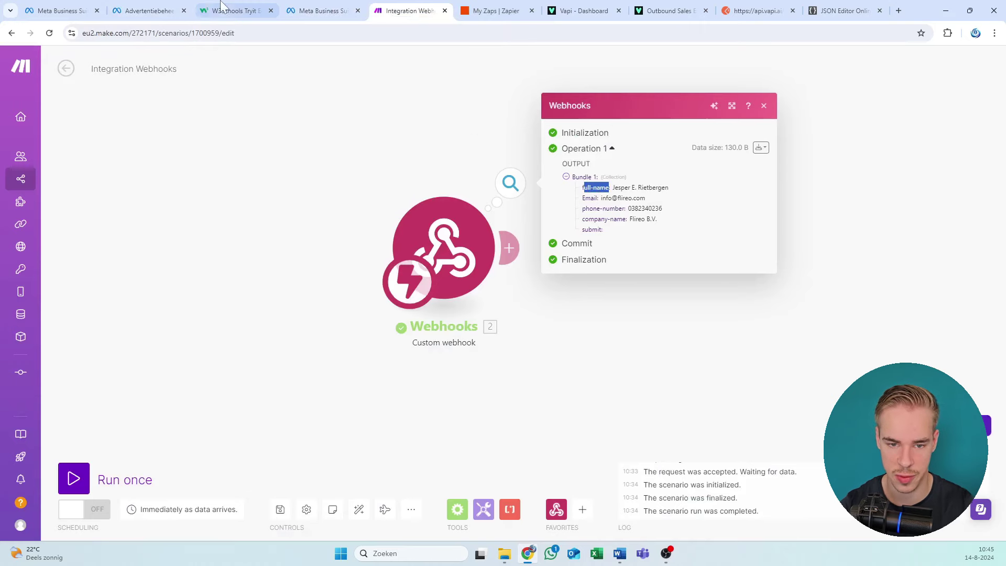
{"action": "left_click", "coordinate": [230, 11]}
{"action": "left_click", "coordinate": [146, 10]}
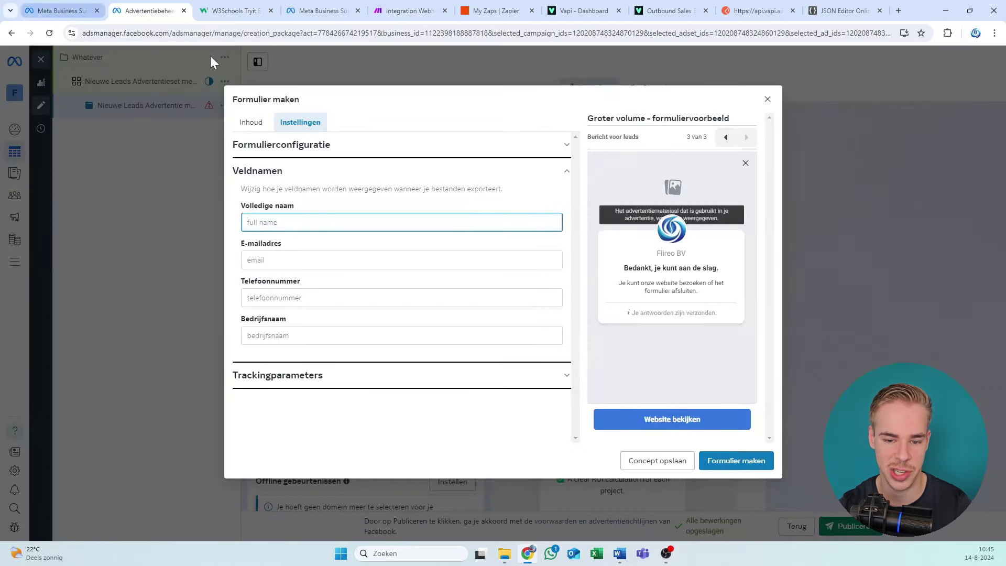
{"action": "key", "text": "ctrl+v"}
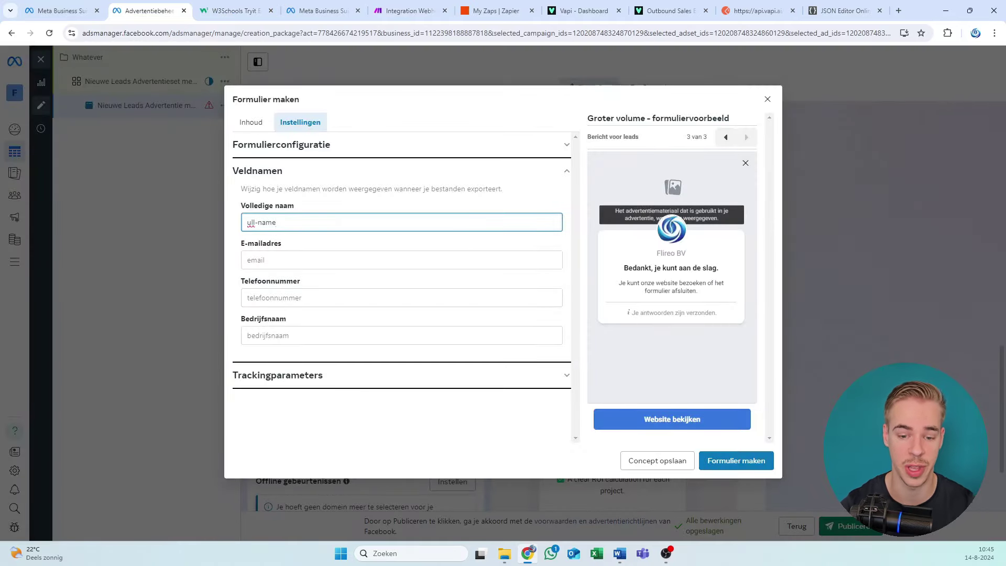
{"action": "type", "text": "f"}
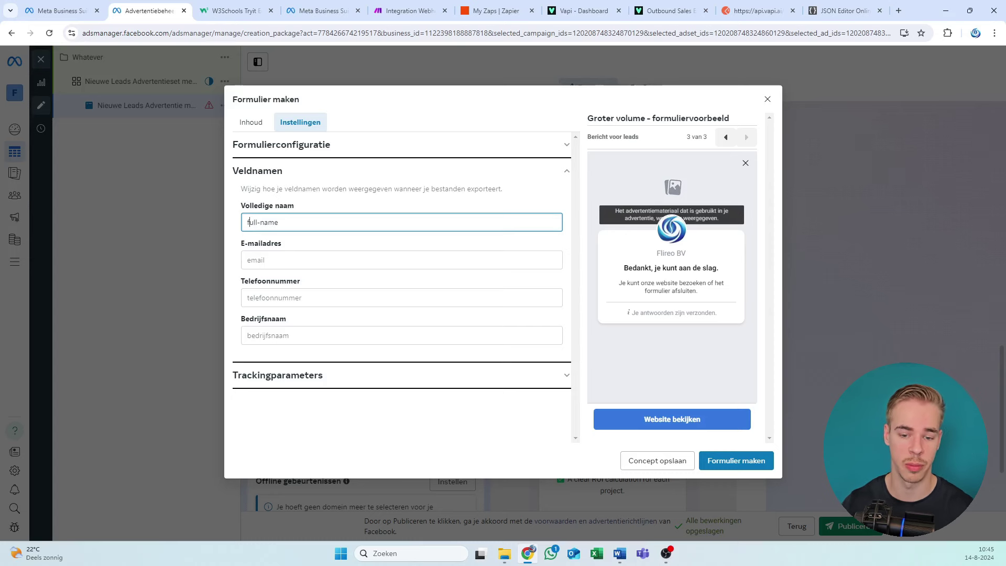
Step: Enter Email as the e-mail field name after checking the webhook key
{"action": "left_click", "coordinate": [408, 8]}
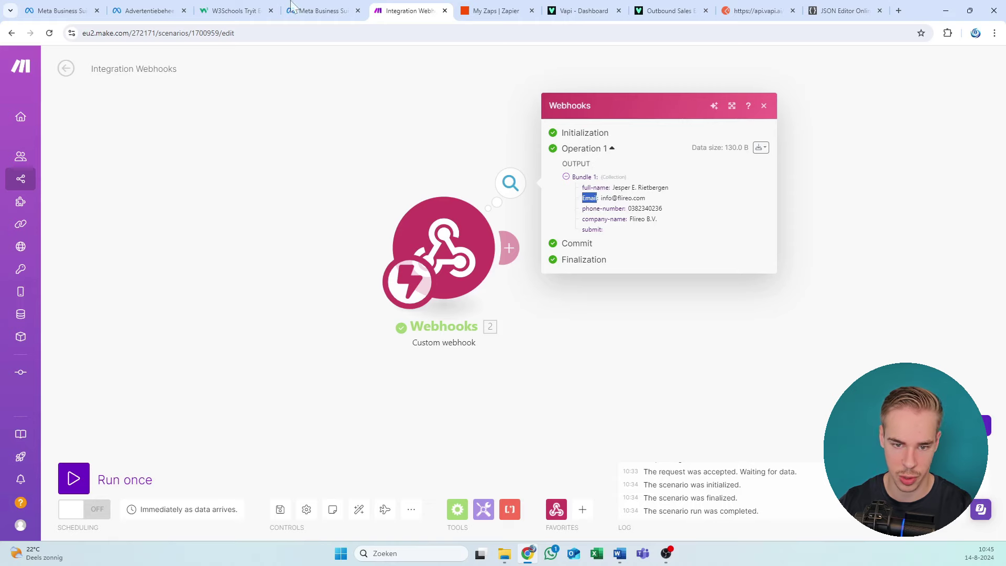
{"action": "left_click", "coordinate": [241, 10]}
{"action": "left_click", "coordinate": [183, 7]}
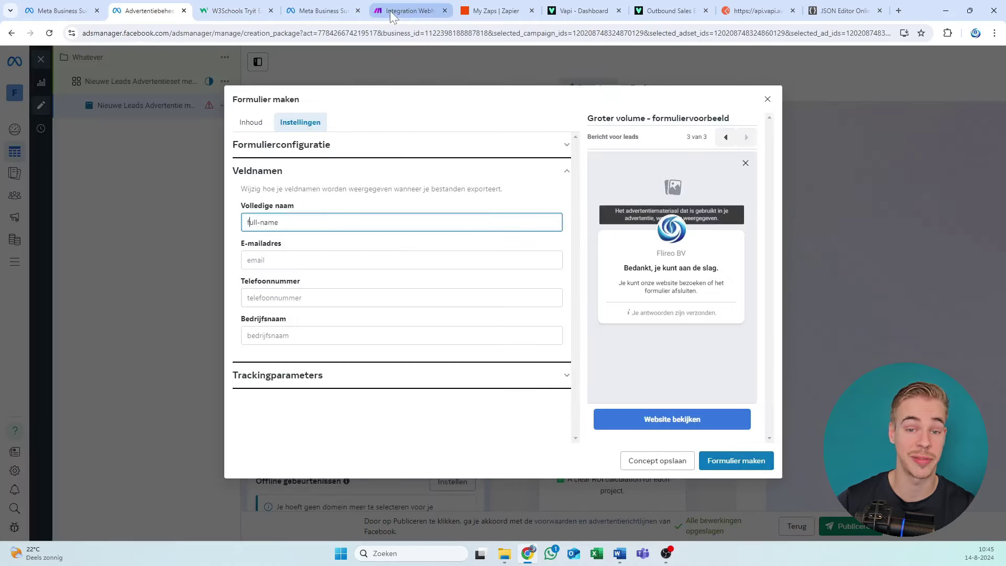
{"action": "key", "text": "Tab"}
{"action": "type", "text": "Email"}
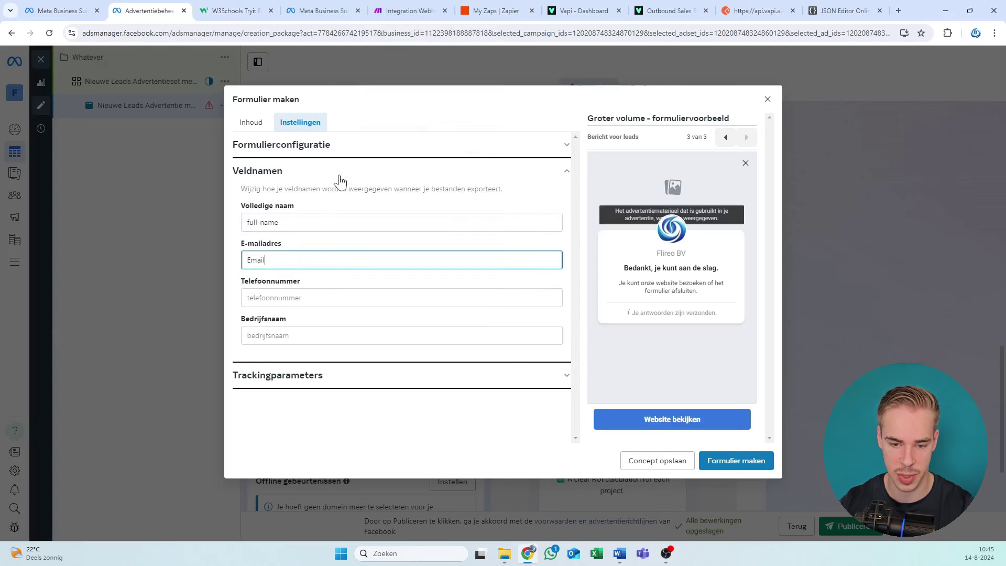
Step: Copy the phone-number key from the webhook output for the phone field name
{"action": "left_click", "coordinate": [427, 7]}
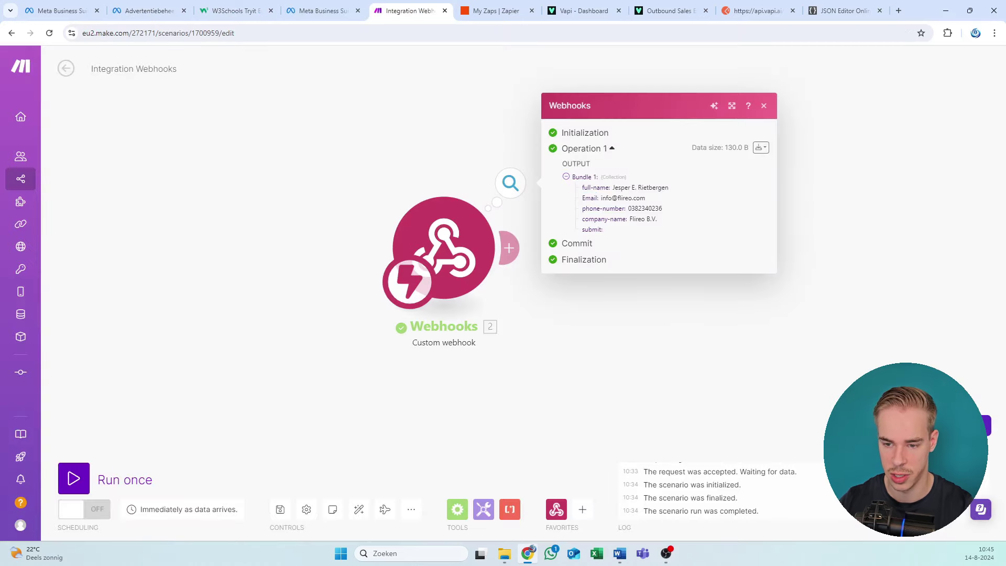
{"action": "left_click_drag", "start_coordinate": [582, 208], "coordinate": [622, 208]}
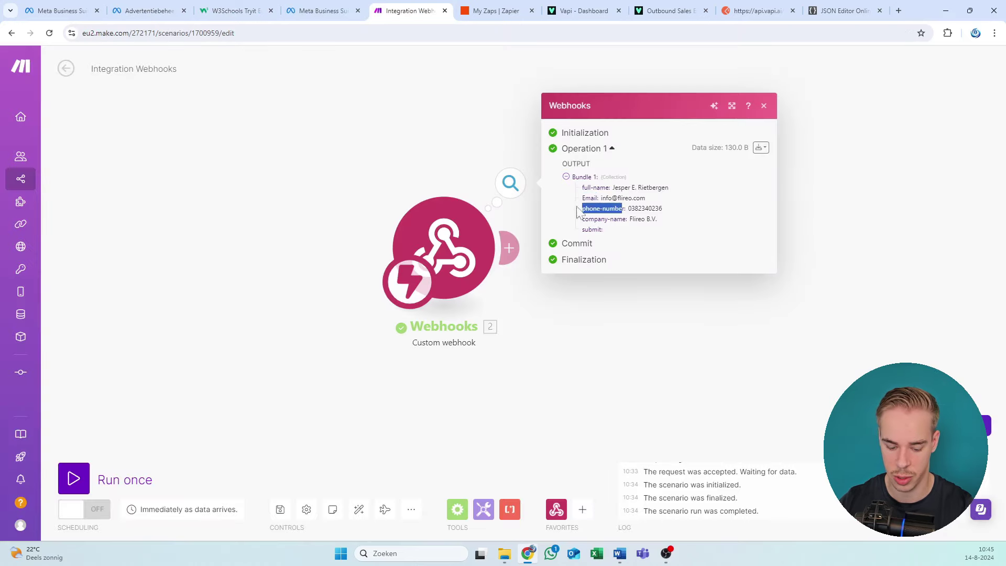
{"action": "left_click", "coordinate": [226, 9]}
{"action": "left_click", "coordinate": [144, 9]}
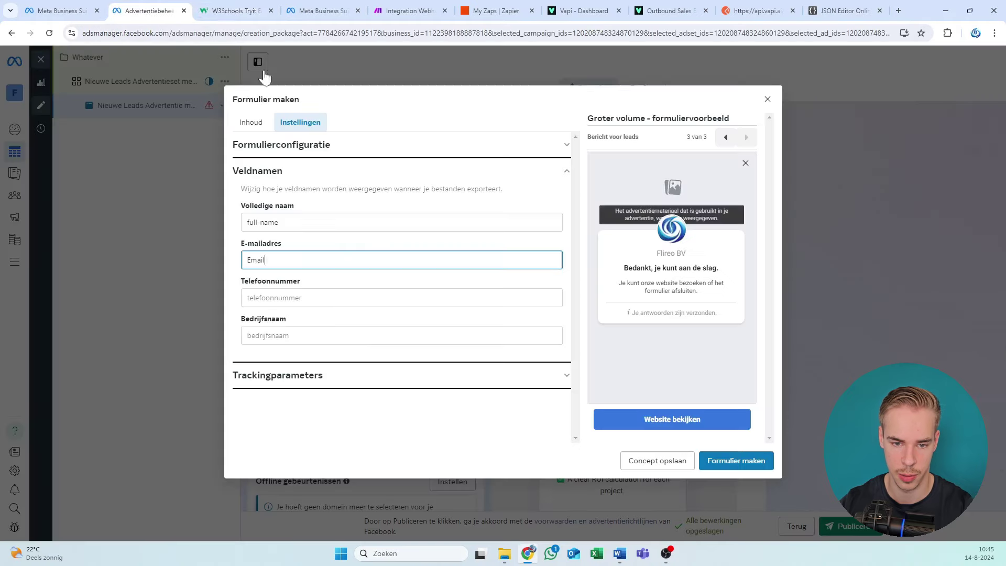
{"action": "left_click", "coordinate": [306, 297]}
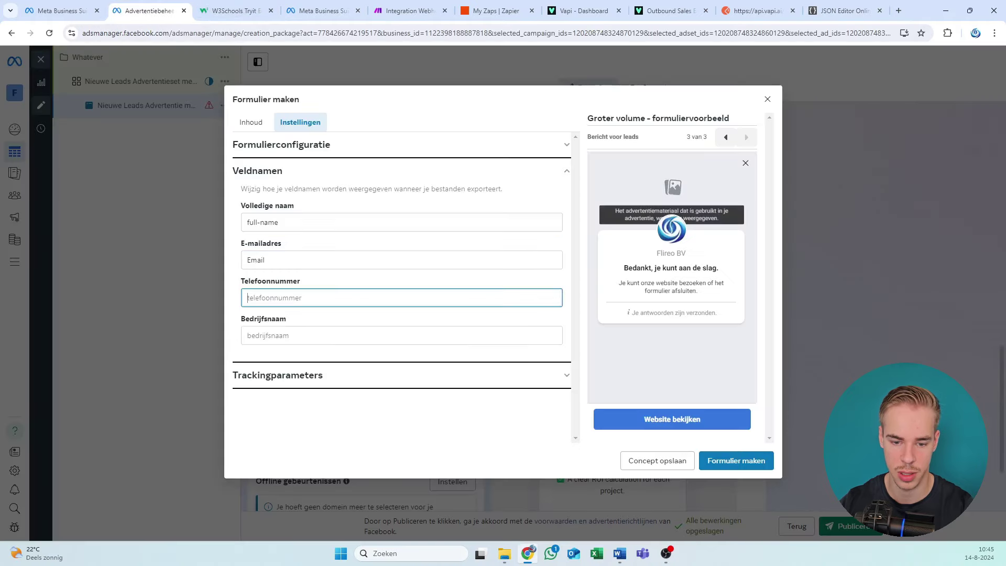
Step: Paste company-name as the company field name and fix the phone-number field name
{"action": "left_click", "coordinate": [409, 10]}
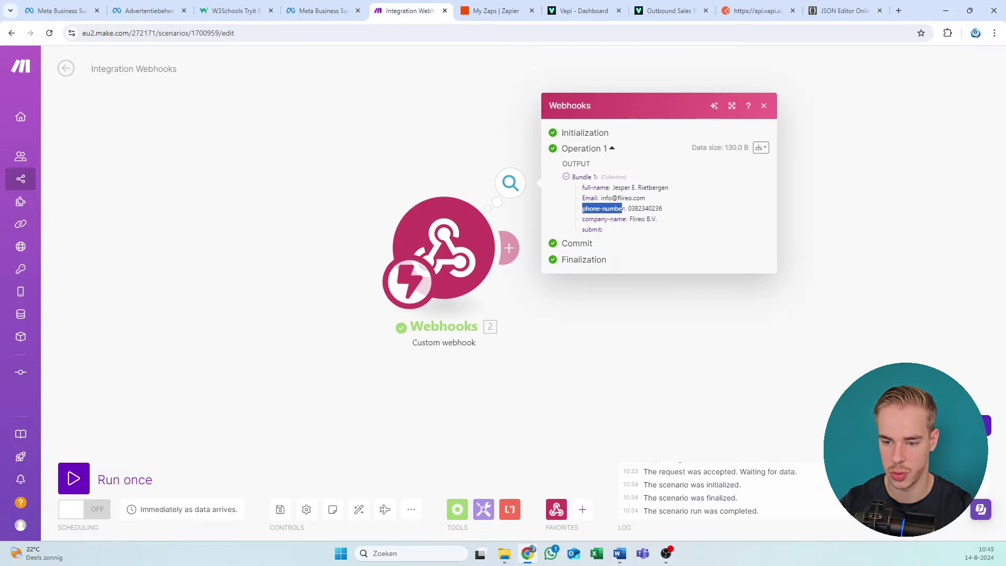
{"action": "left_click_drag", "start_coordinate": [627, 219], "coordinate": [581, 219]}
{"action": "key", "text": "ctrl+c"}
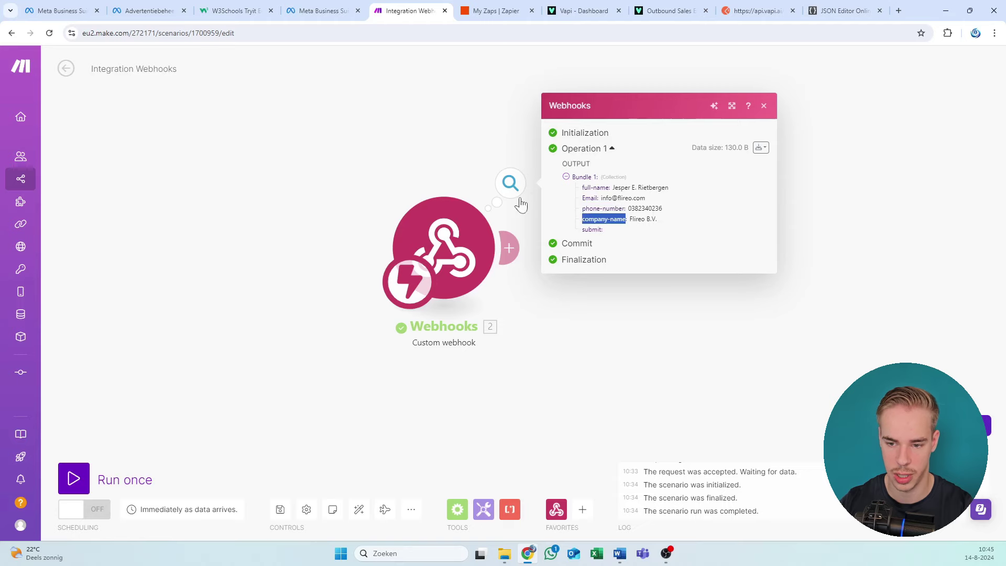
{"action": "left_click", "coordinate": [321, 9]}
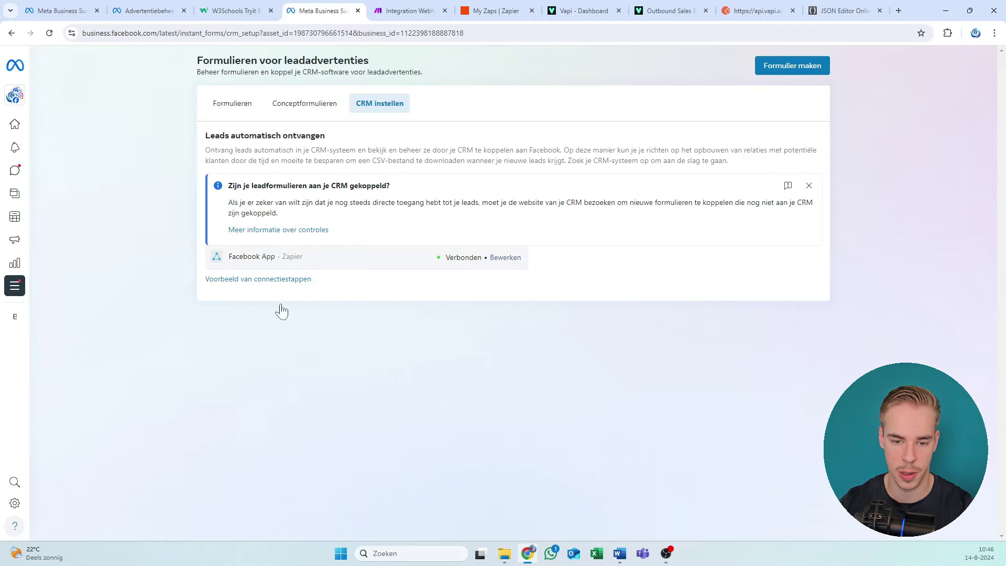
{"action": "left_click", "coordinate": [236, 10]}
{"action": "left_click", "coordinate": [154, 10]}
{"action": "key", "text": "Tab"}
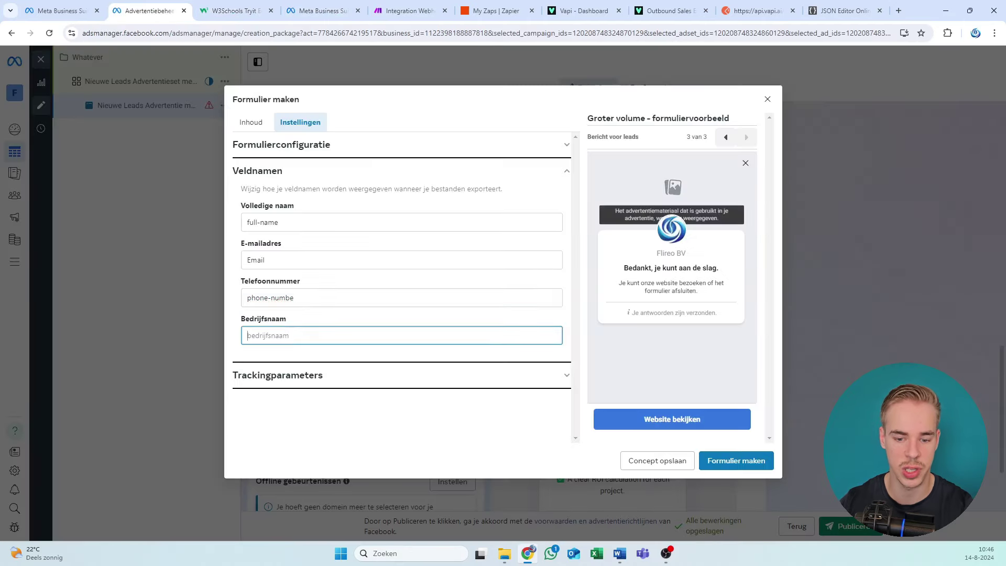
{"action": "key", "text": "ctrl+v"}
{"action": "left_click", "coordinate": [294, 297]}
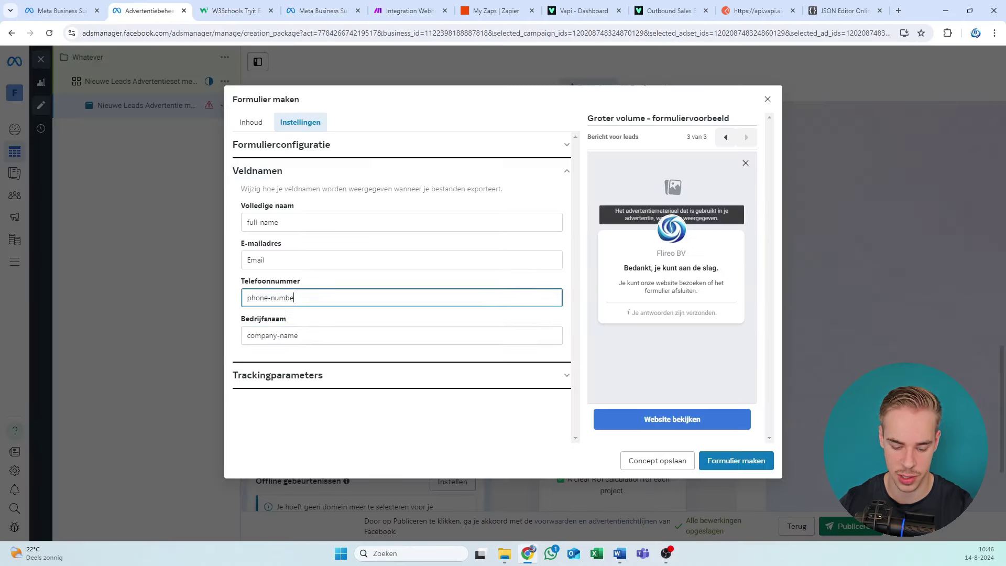
{"action": "left_click", "coordinate": [325, 341]}
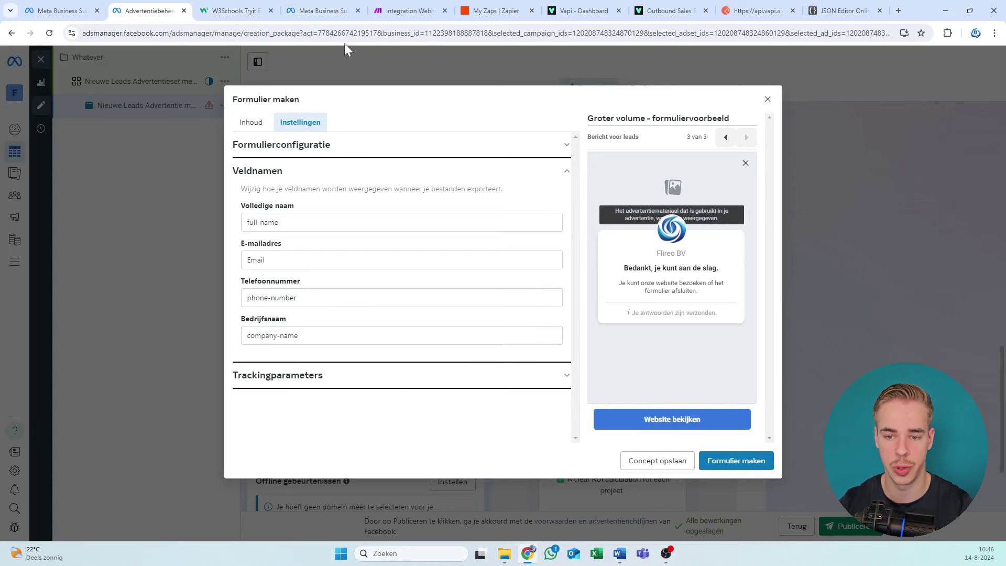
Step: Correct the e-mail field name to lowercase 'email' and recheck it against the webhook output
{"action": "left_click", "coordinate": [409, 11]}
{"action": "left_click", "coordinate": [166, 6]}
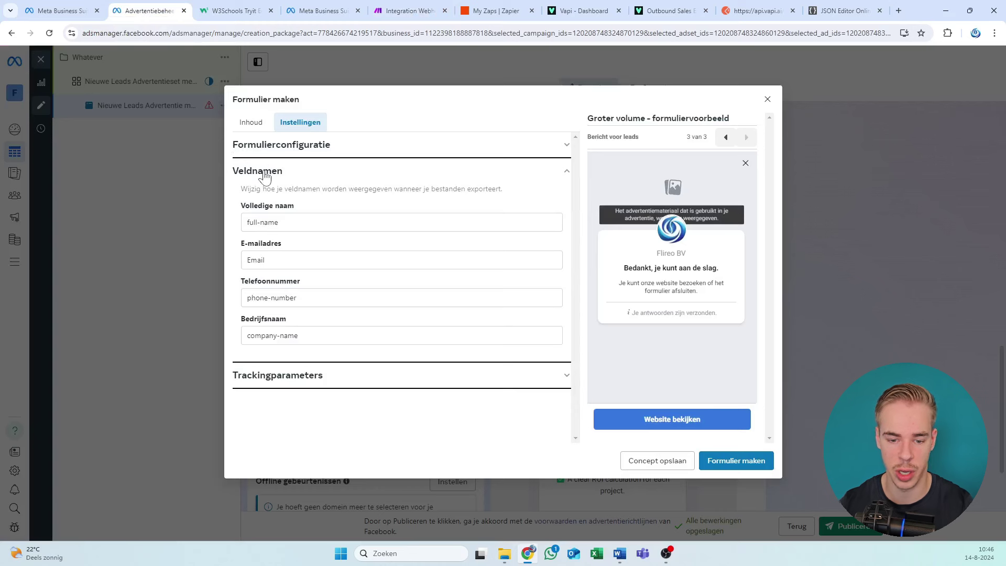
{"action": "left_click", "coordinate": [252, 259]}
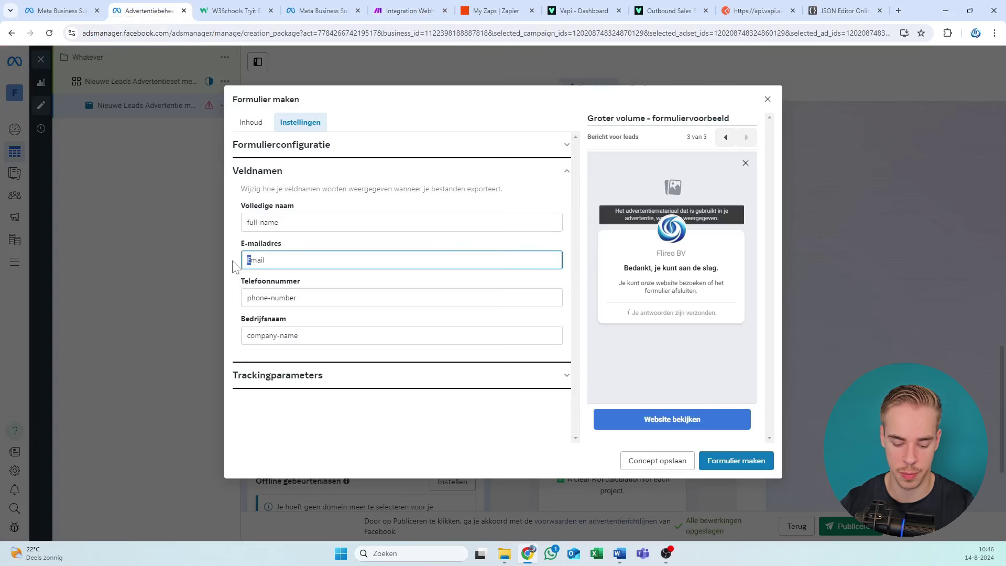
{"action": "key", "text": "BackSpace"}
{"action": "type", "text": "e"}
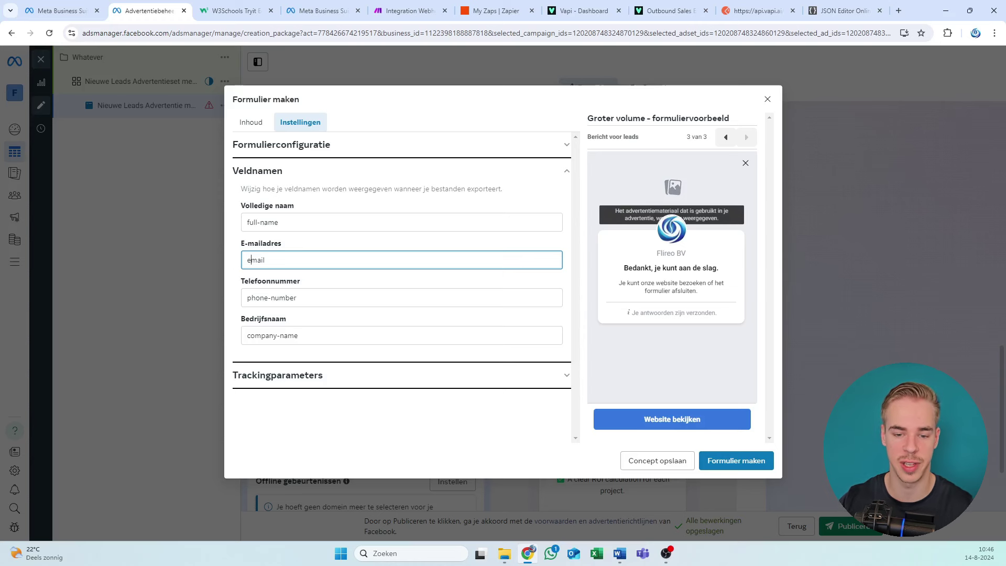
{"action": "left_click", "coordinate": [268, 194]}
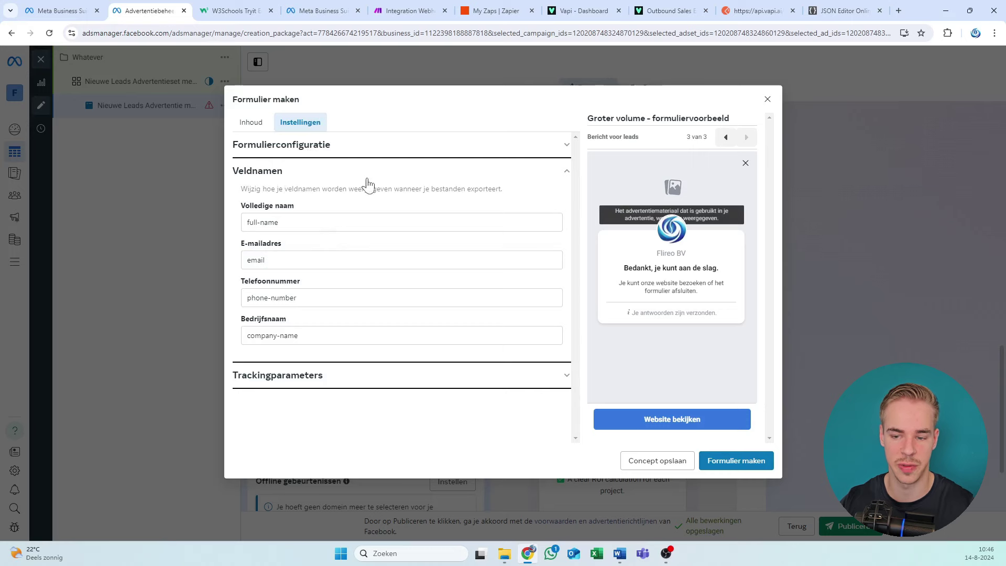
{"action": "left_click", "coordinate": [409, 11]}
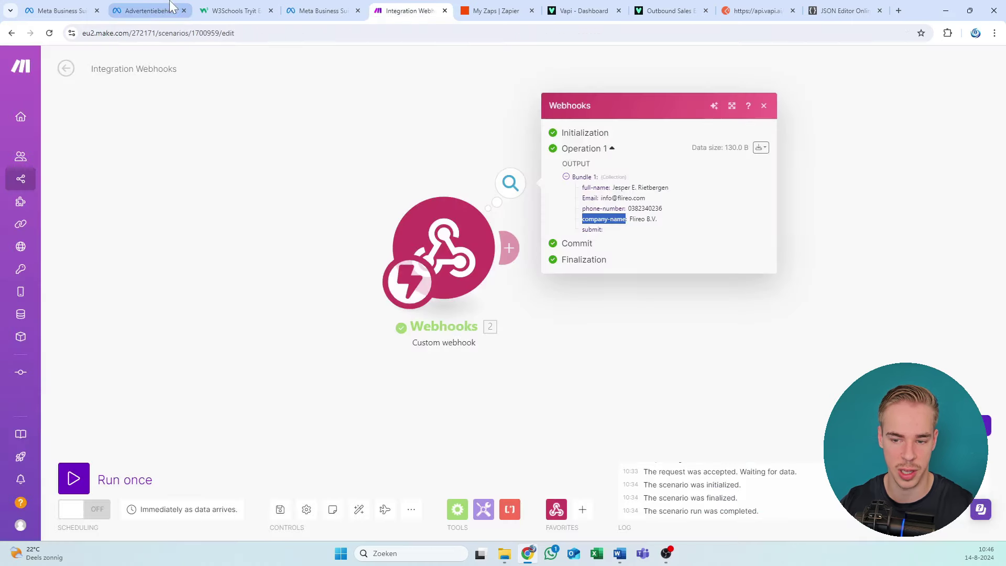
{"action": "left_click", "coordinate": [150, 11]}
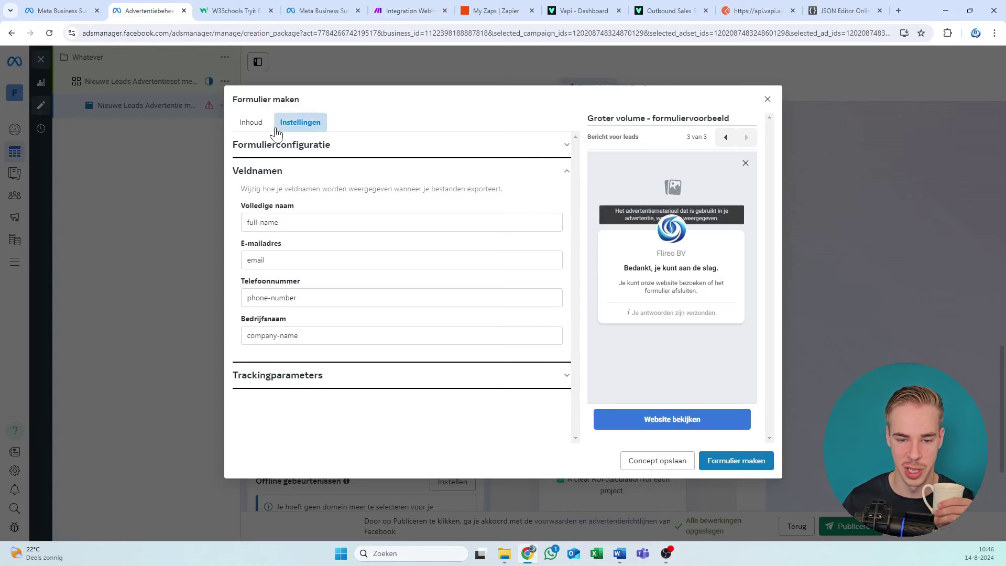
{"action": "left_click", "coordinate": [251, 123]}
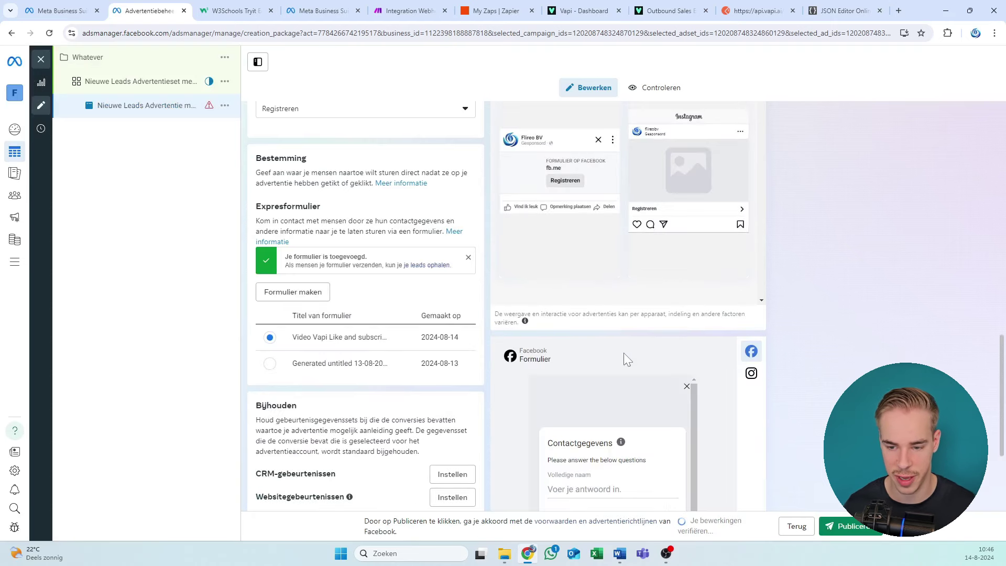
Step: Confirm the new form is selected on the ad, then open the Whatever campaign's settings
{"action": "scroll", "coordinate": [623, 445], "scroll_direction": "down", "scroll_amount": 4}
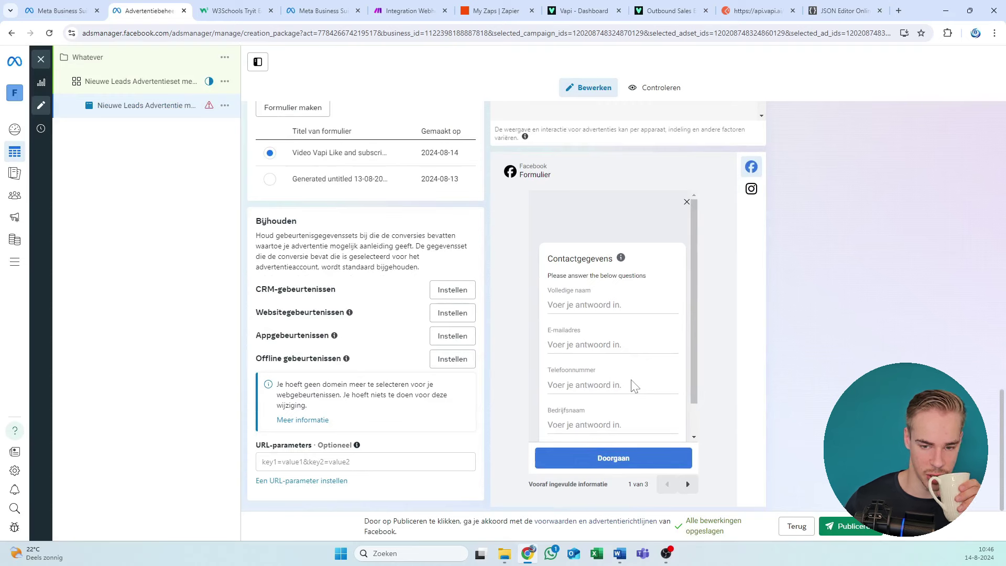
{"action": "scroll", "coordinate": [455, 252], "scroll_direction": "up", "scroll_amount": 2}
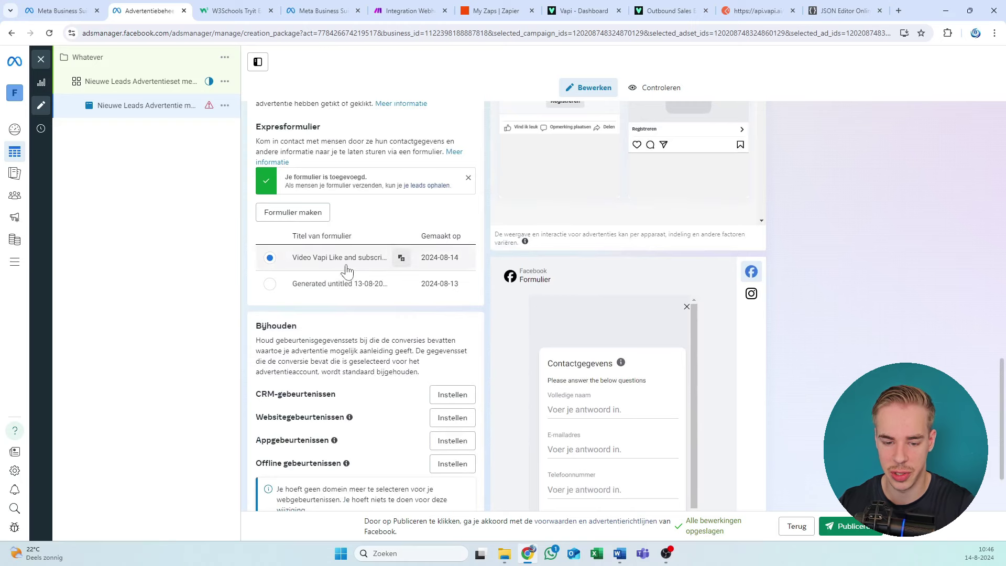
{"action": "scroll", "coordinate": [343, 269], "scroll_direction": "down", "scroll_amount": 2}
{"action": "scroll", "coordinate": [513, 411], "scroll_direction": "up", "scroll_amount": 10}
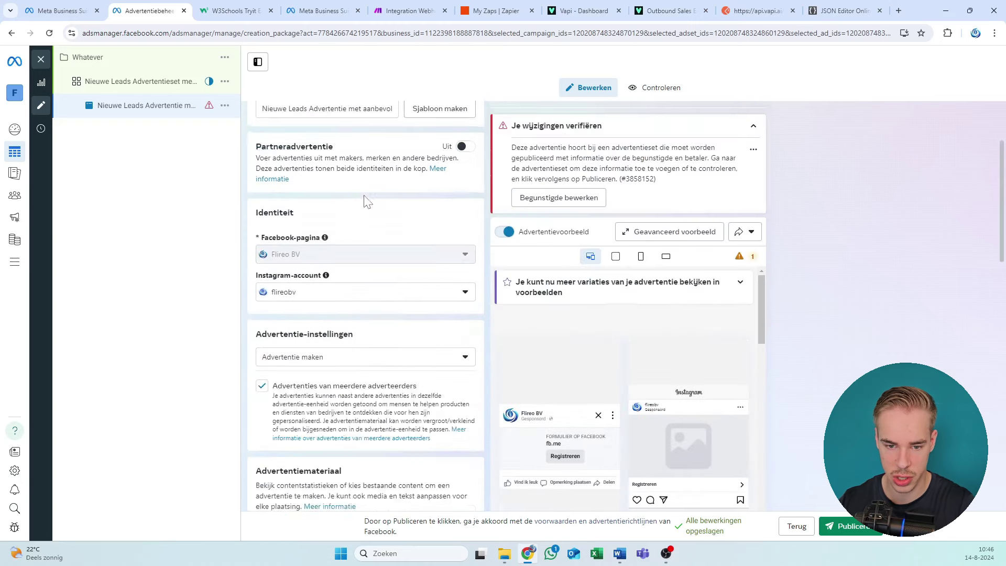
{"action": "left_click", "coordinate": [88, 58]}
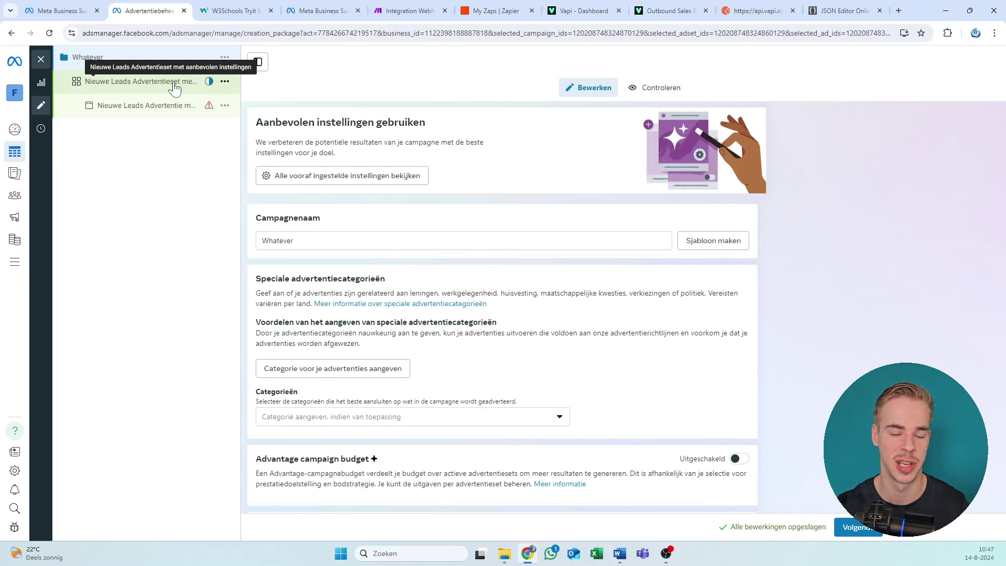
{"action": "mouse_move", "coordinate": [20, 183]}
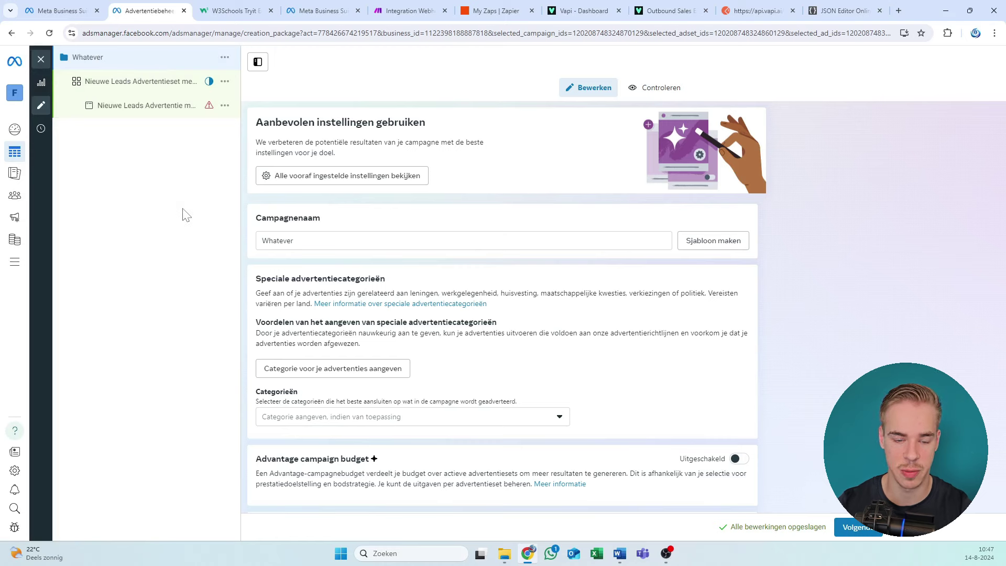
Step: Go to Alle tools > Expresformulieren > CRM instellen and close the CRM-linking notice
{"action": "left_click", "coordinate": [24, 268]}
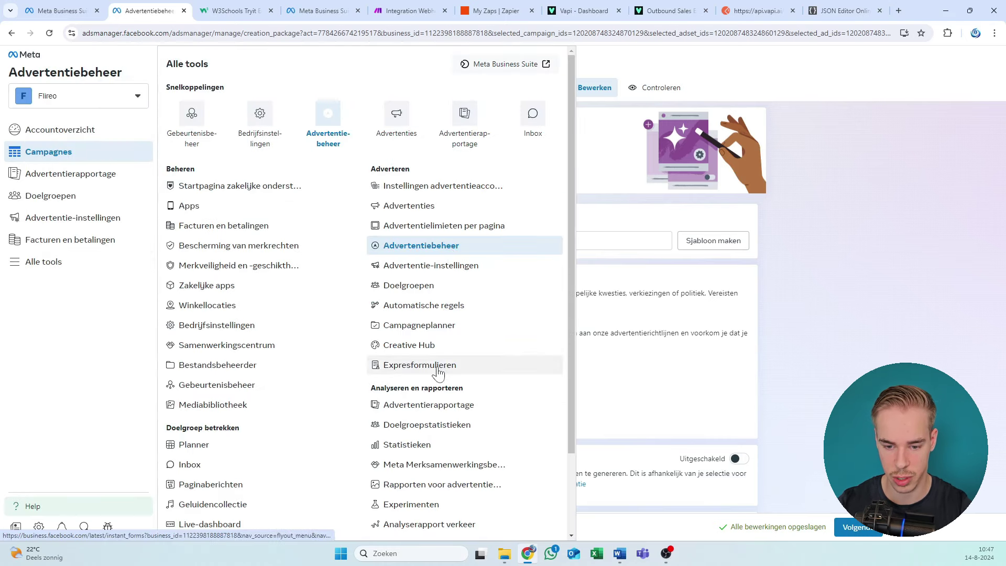
{"action": "left_click", "coordinate": [375, 379]}
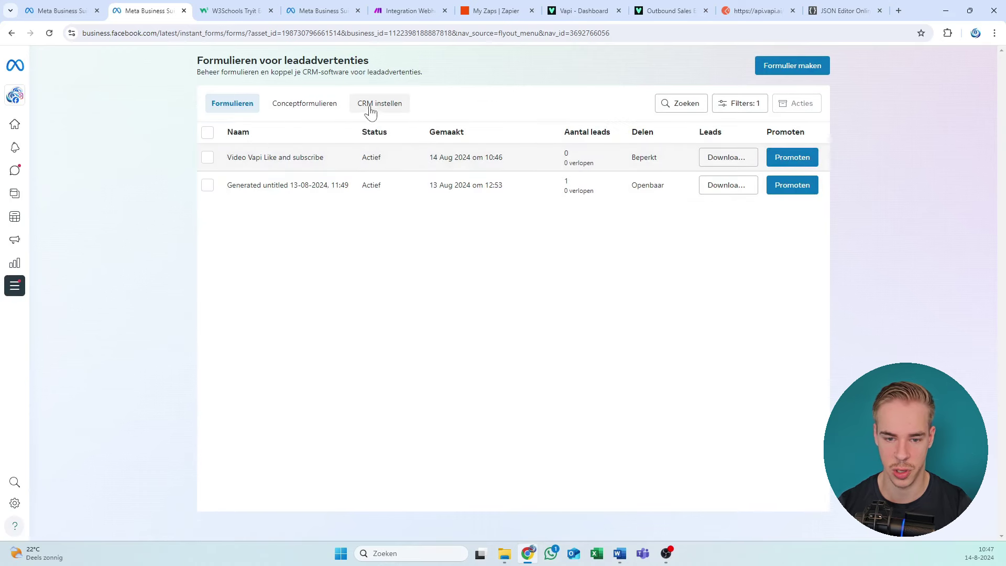
{"action": "left_click", "coordinate": [364, 126]}
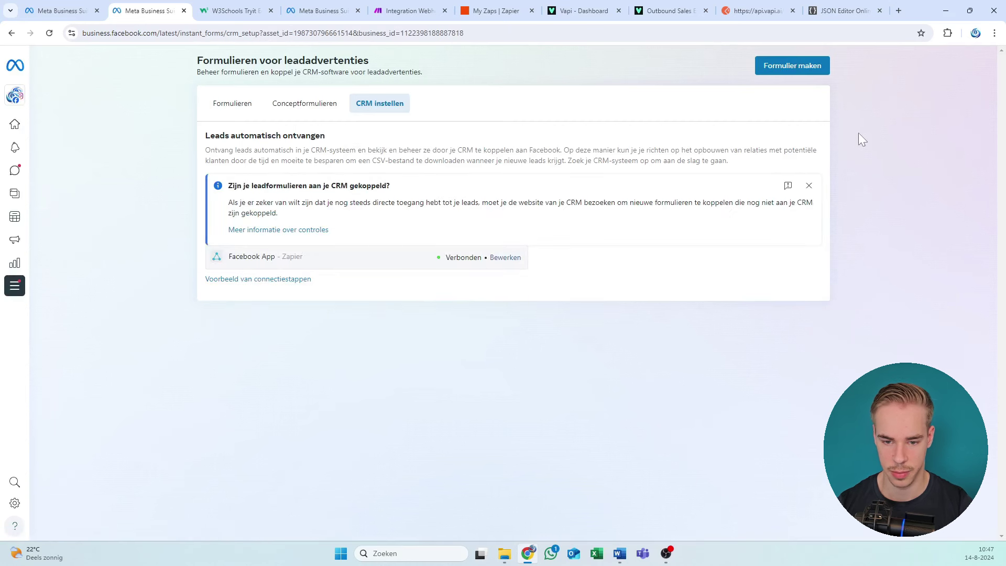
{"action": "left_click", "coordinate": [808, 185]}
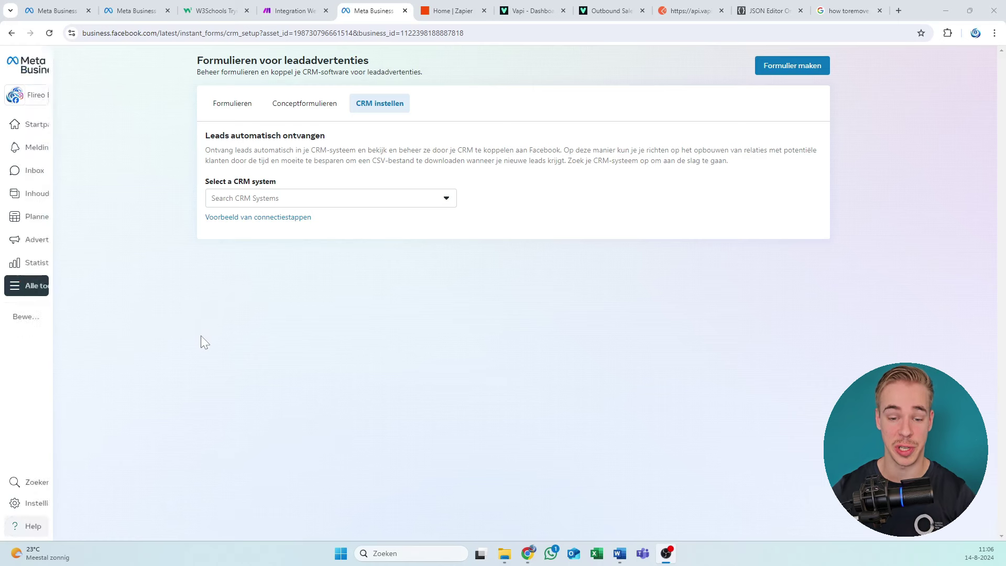
Step: Search the CRM system list for 'zapier' and select Webhooks by Zapier
{"action": "left_click", "coordinate": [380, 199]}
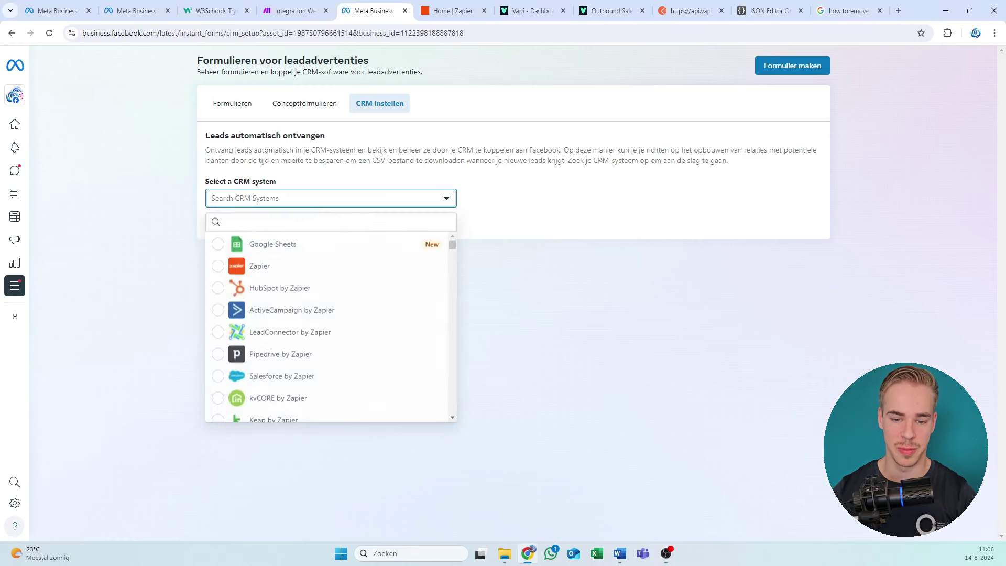
{"action": "left_click", "coordinate": [542, 178]}
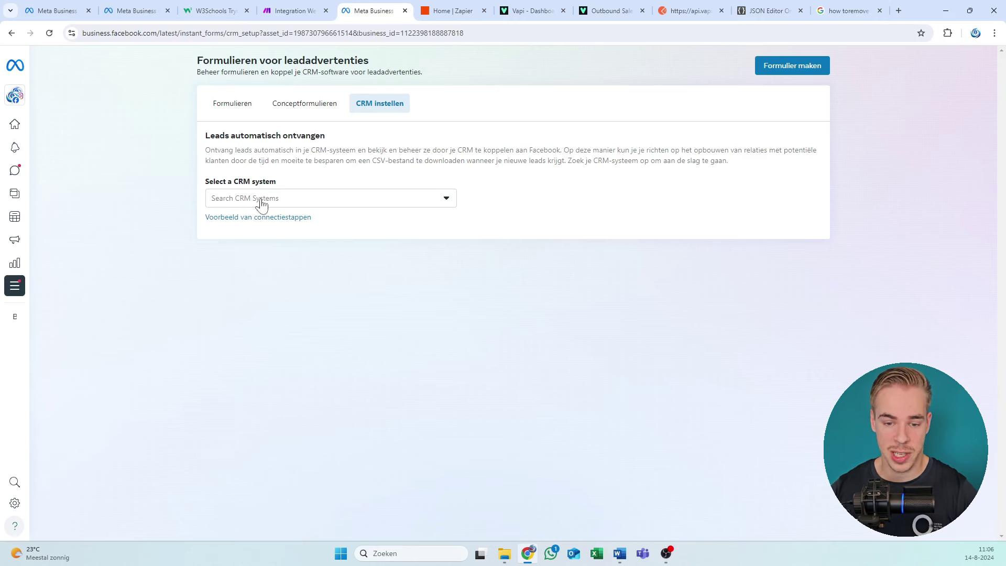
{"action": "left_click", "coordinate": [335, 200]}
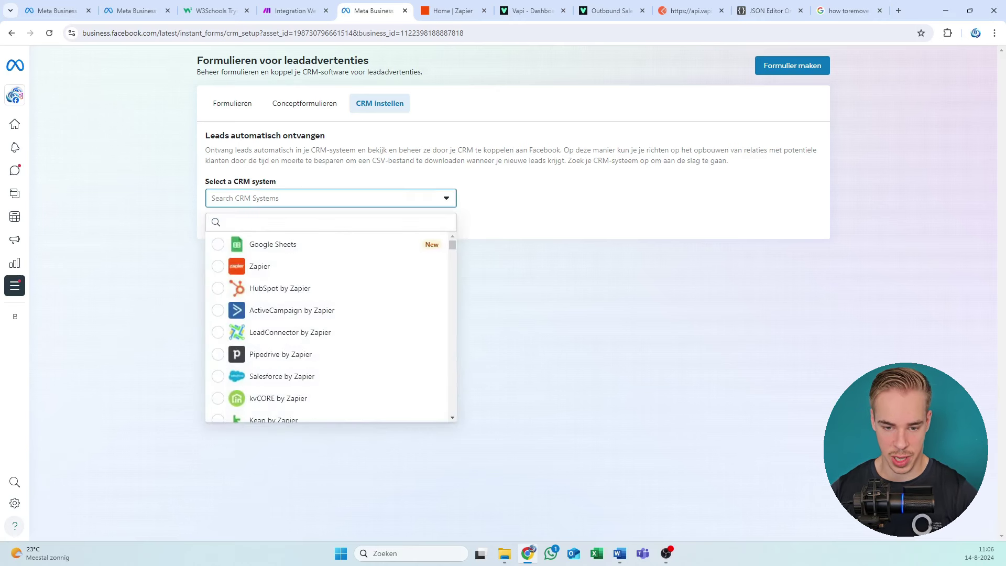
{"action": "type", "text": "zapier"}
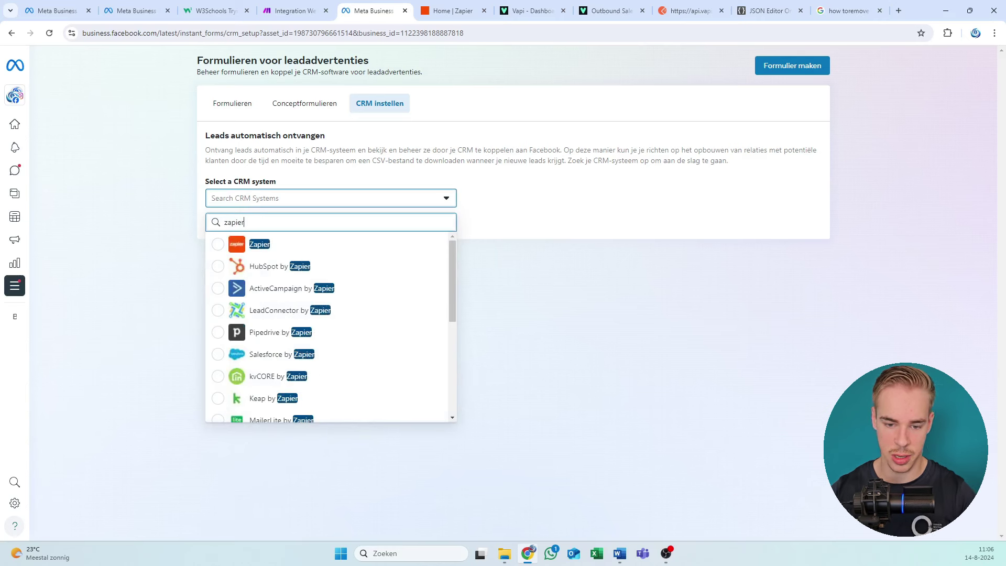
{"action": "scroll", "coordinate": [335, 372], "scroll_direction": "down", "scroll_amount": 5}
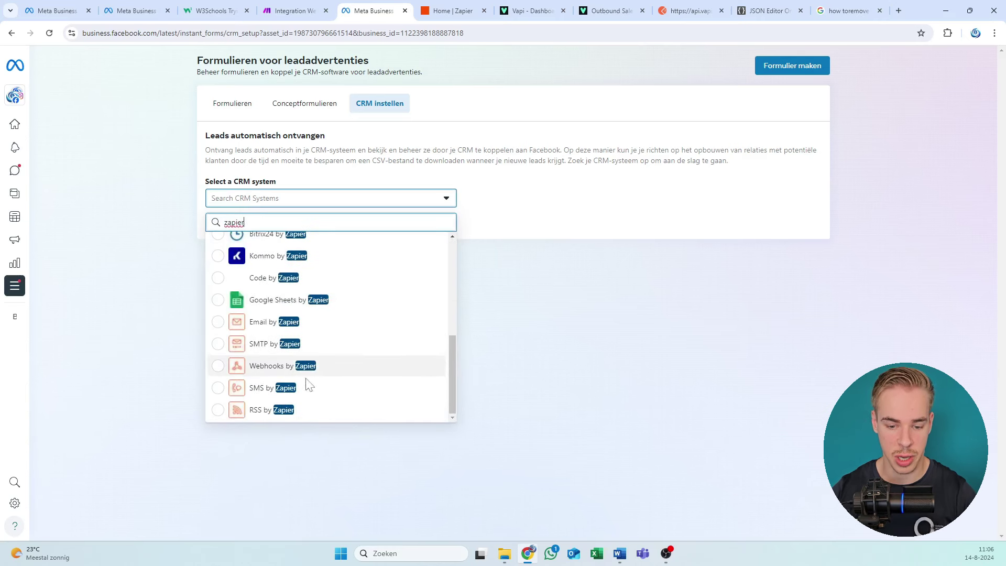
{"action": "left_click", "coordinate": [317, 366]}
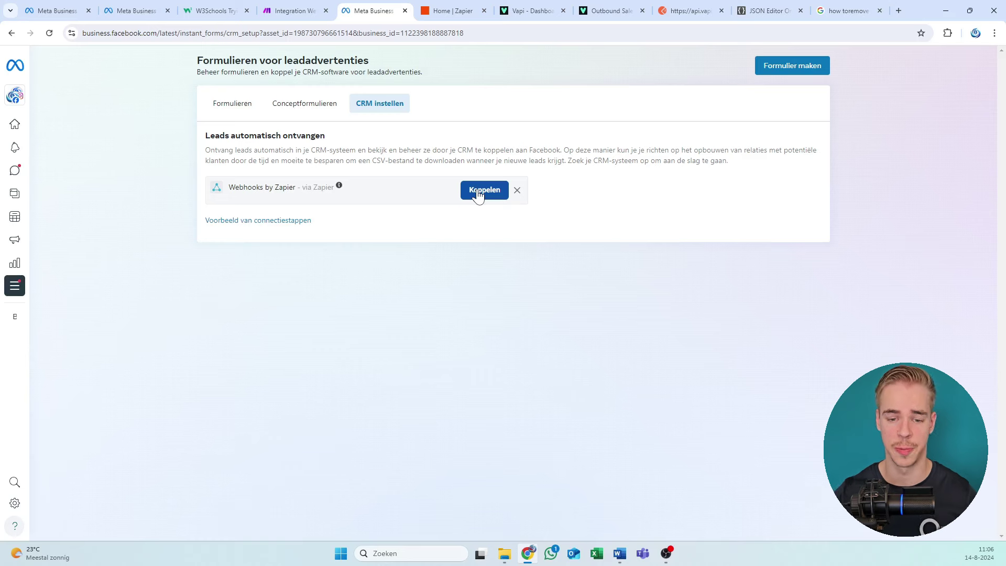
Step: Connect Webhooks by Zapier to load the embedded Zap editor
{"action": "left_click", "coordinate": [478, 191]}
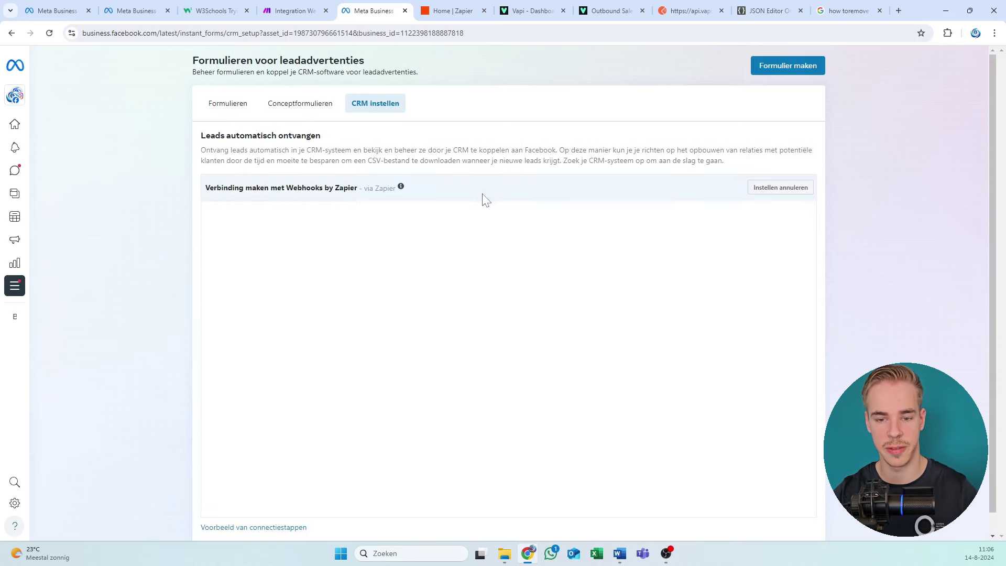
{"action": "scroll", "coordinate": [482, 196], "scroll_direction": "down", "scroll_amount": 1}
{"action": "left_click_drag", "start_coordinate": [479, 129], "coordinate": [410, 129]}
{"action": "left_click", "coordinate": [390, 129]}
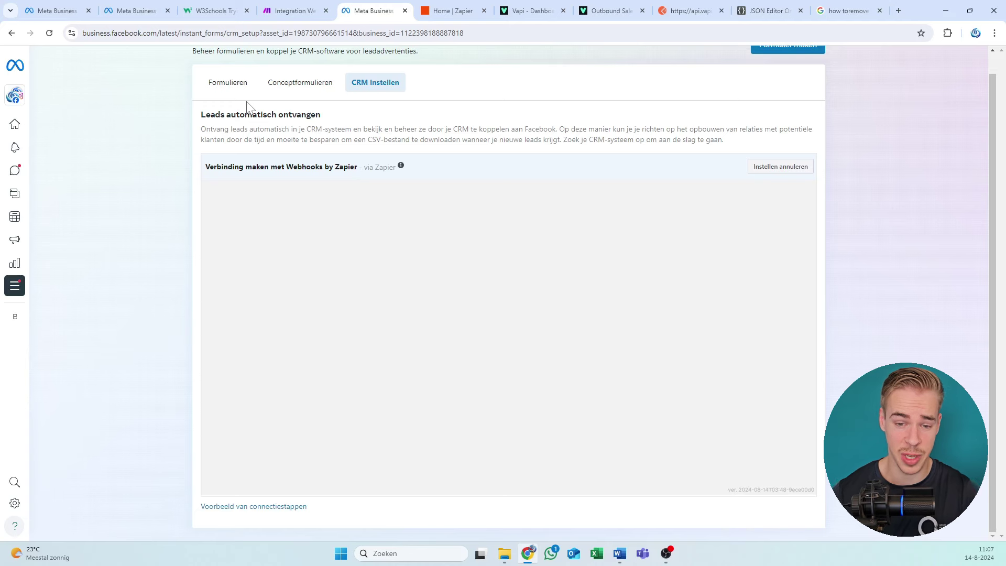
{"action": "left_click_drag", "start_coordinate": [252, 114], "coordinate": [267, 132]}
{"action": "left_click", "coordinate": [270, 138]}
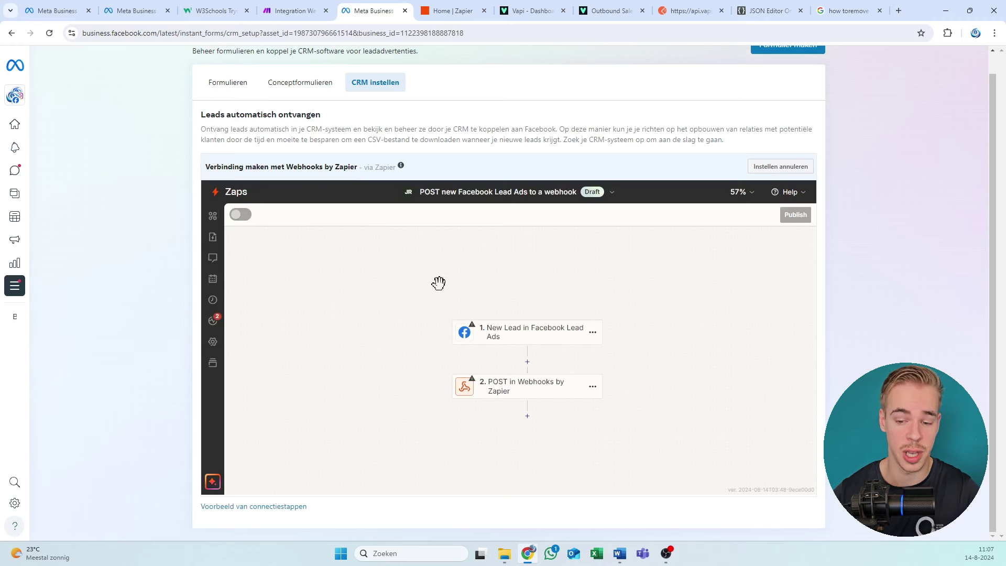
Step: Reposition the Zap canvas and open the New Lead in Facebook Lead Ads trigger step
{"action": "left_click_drag", "start_coordinate": [419, 292], "coordinate": [399, 285]}
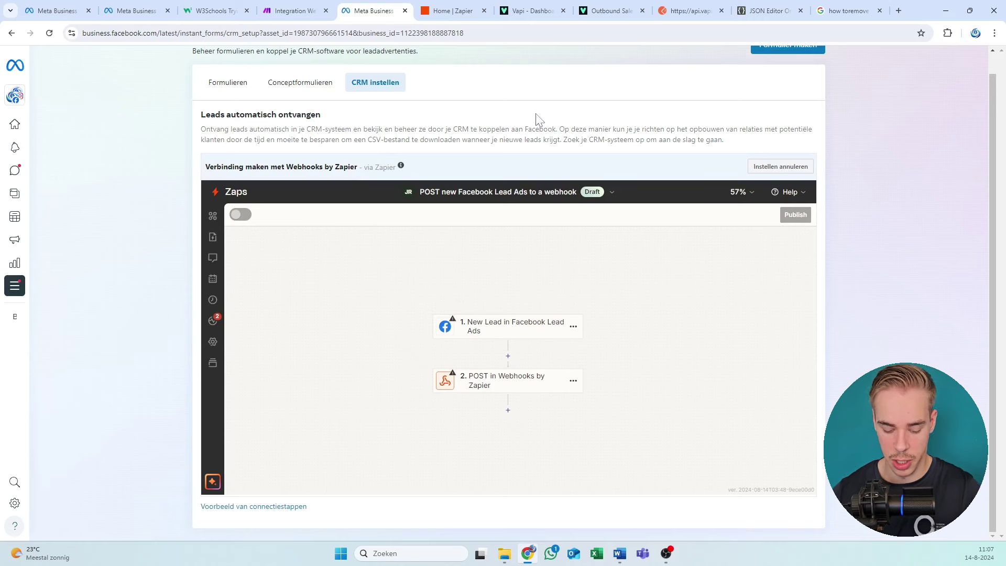
{"action": "scroll", "coordinate": [551, 155], "scroll_direction": "up", "scroll_amount": 1}
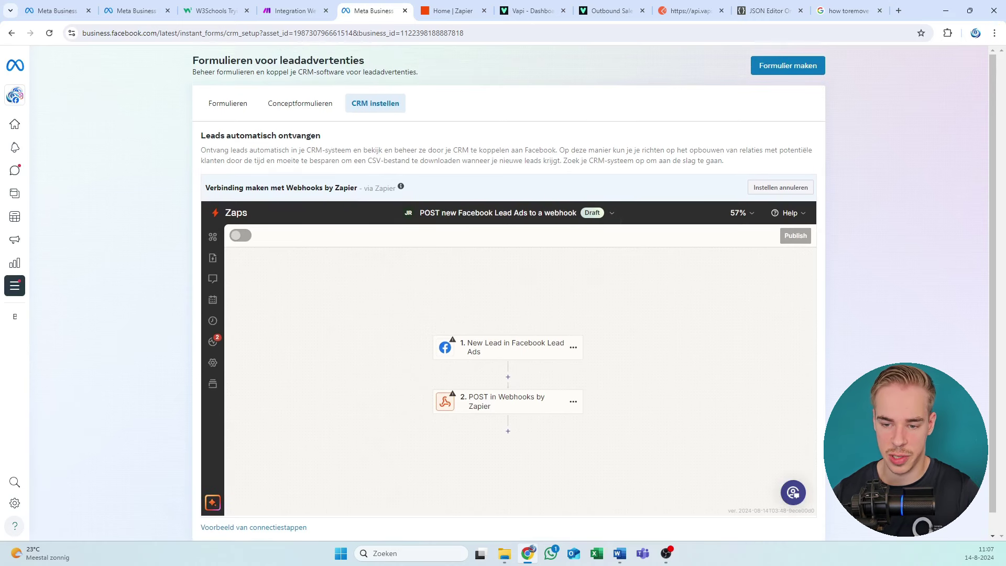
{"action": "scroll", "coordinate": [523, 278], "scroll_direction": "down", "scroll_amount": 1}
{"action": "scroll", "coordinate": [522, 309], "scroll_direction": "up", "scroll_amount": 1}
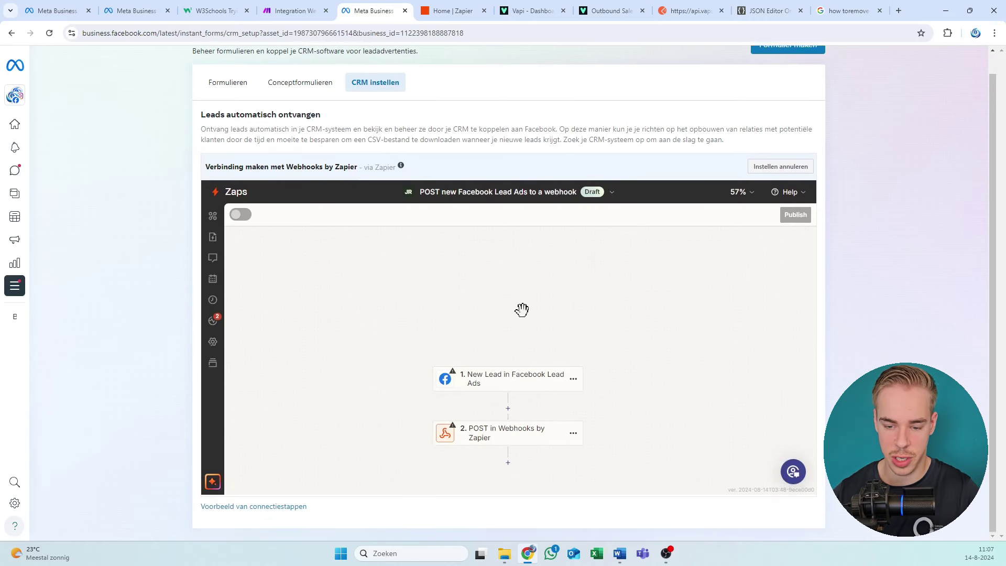
{"action": "scroll", "coordinate": [507, 285], "scroll_direction": "down", "scroll_amount": 2}
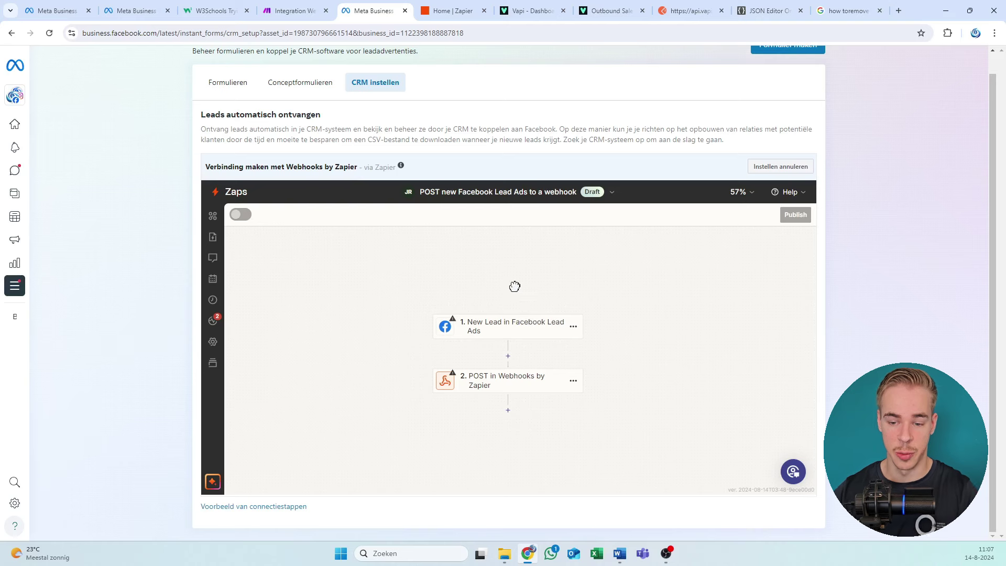
{"action": "left_click_drag", "start_coordinate": [515, 286], "coordinate": [493, 252]}
{"action": "left_click", "coordinate": [485, 293]}
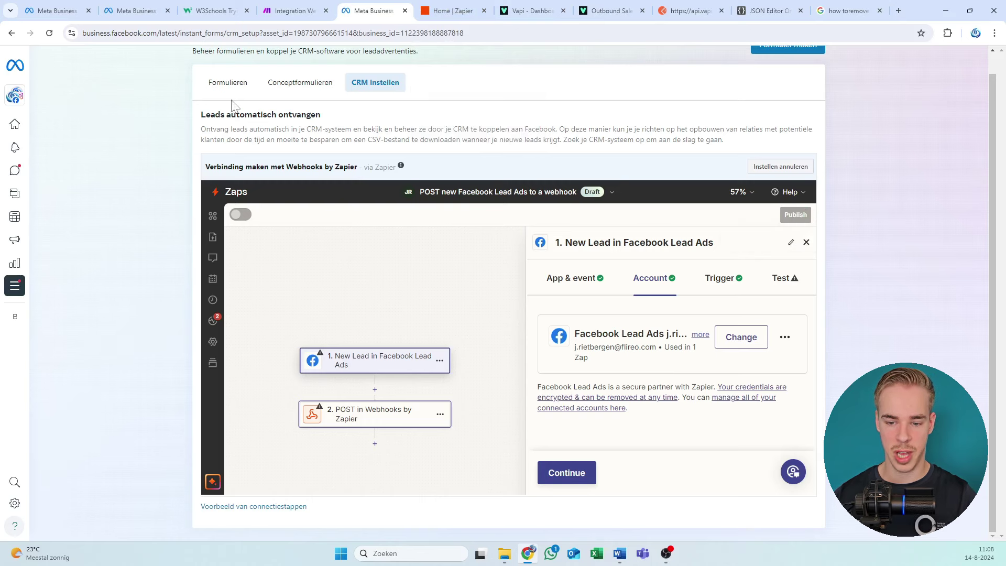
Step: Reload the Zapier home page and open the draft Zap 'POST new Facebook Lead Ads to a webhook'
{"action": "left_click", "coordinate": [450, 11]}
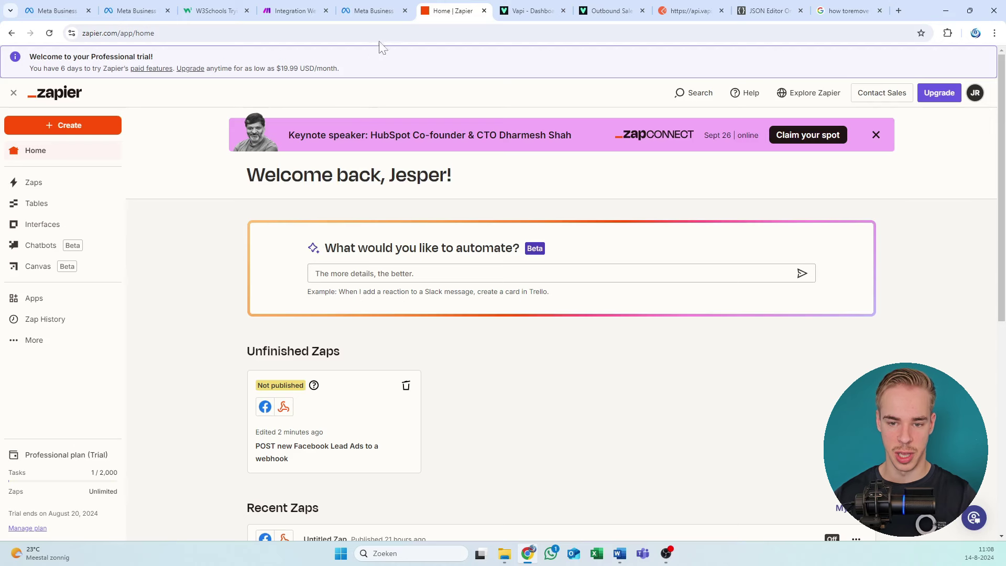
{"action": "left_click", "coordinate": [157, 33]}
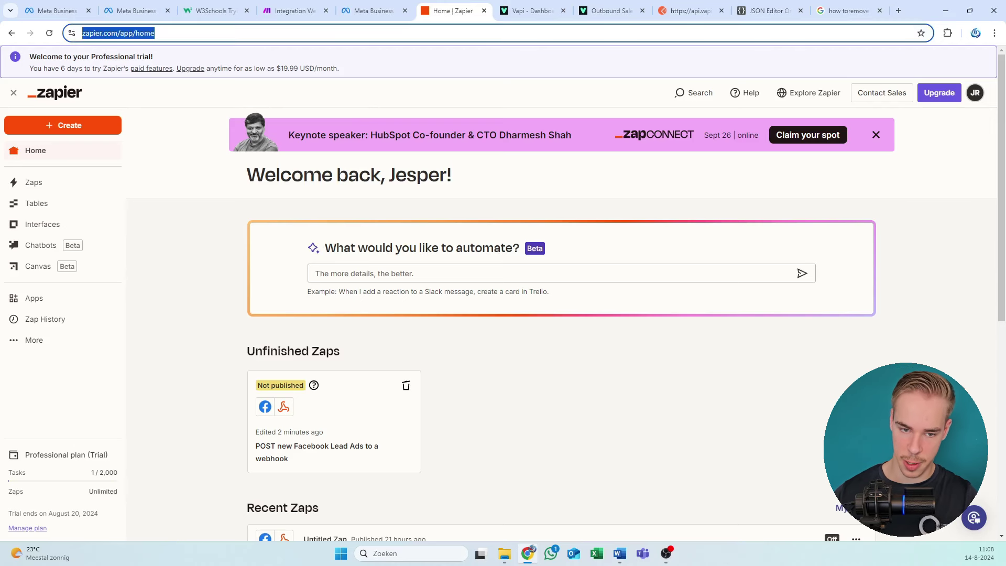
{"action": "key", "text": "Return"}
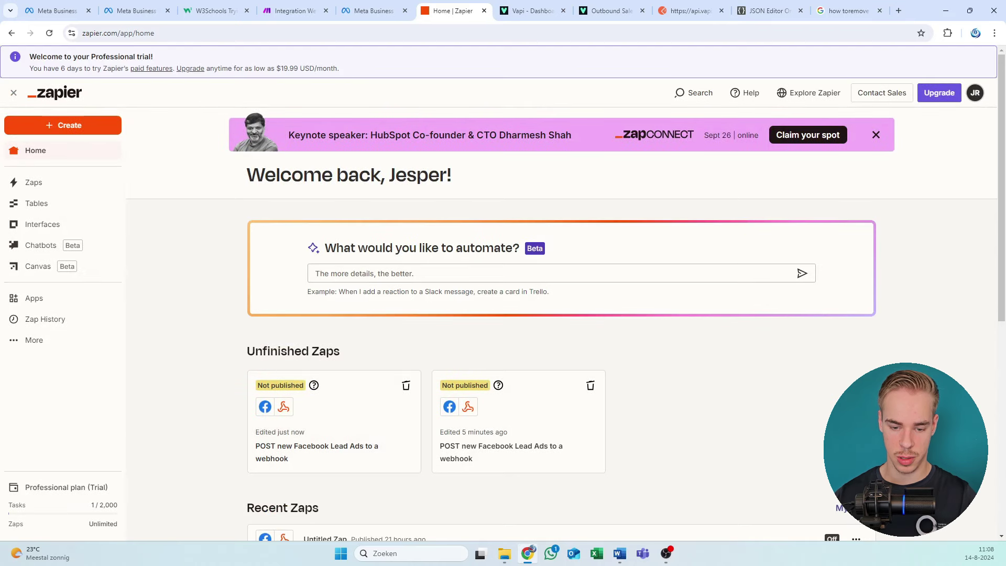
{"action": "left_click", "coordinate": [295, 445]}
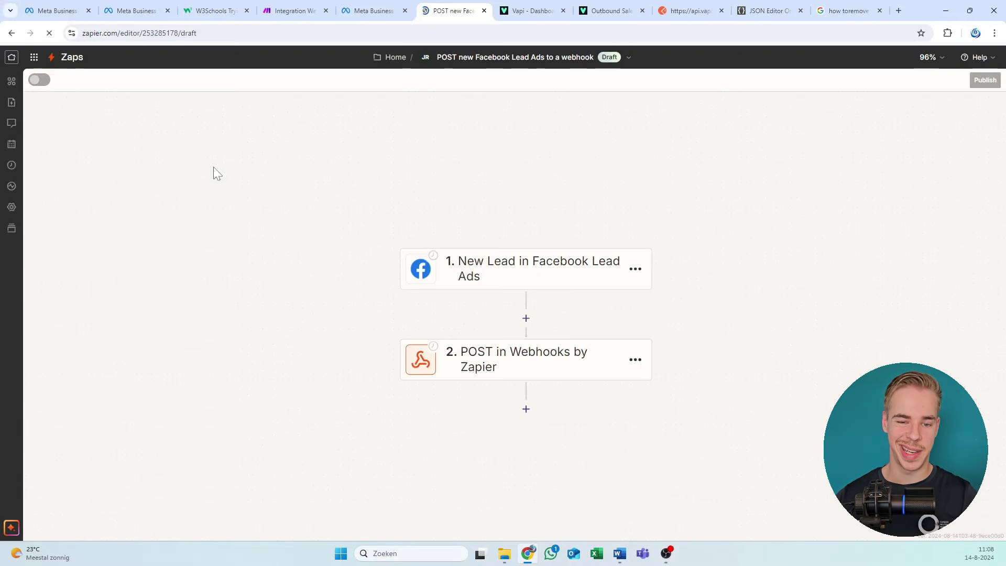
{"action": "left_click_drag", "start_coordinate": [539, 162], "coordinate": [496, 149]}
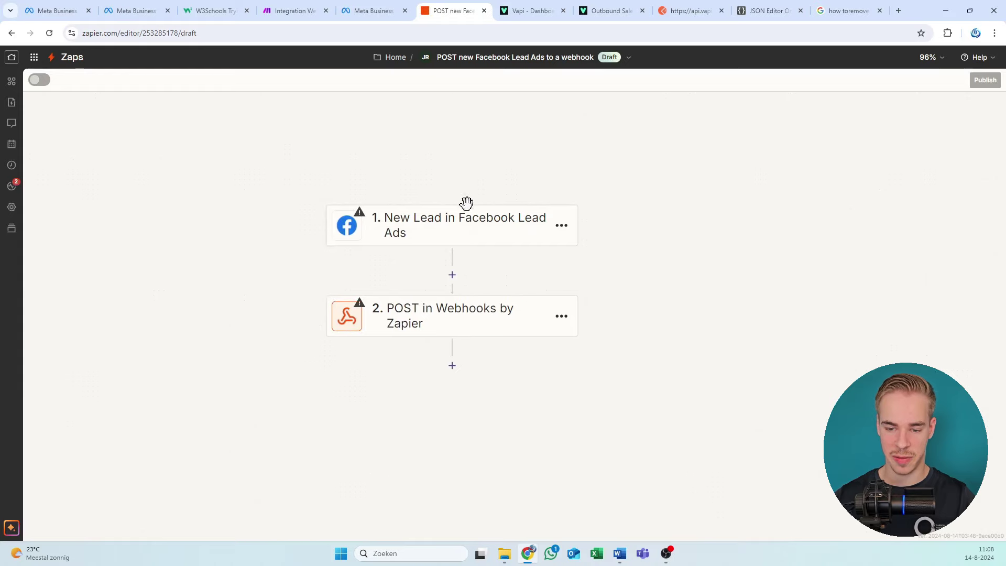
Step: Change the Facebook lead trigger's Form from Default (Any Form) to 'Video Vapi Like and subscribe'
{"action": "left_click", "coordinate": [486, 233]}
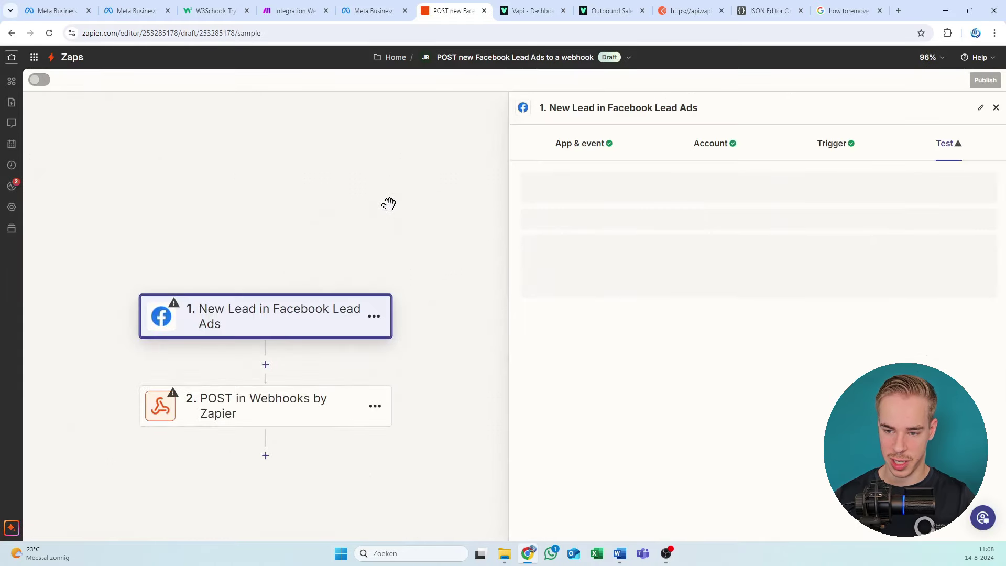
{"action": "left_click_drag", "start_coordinate": [389, 202], "coordinate": [389, 135]}
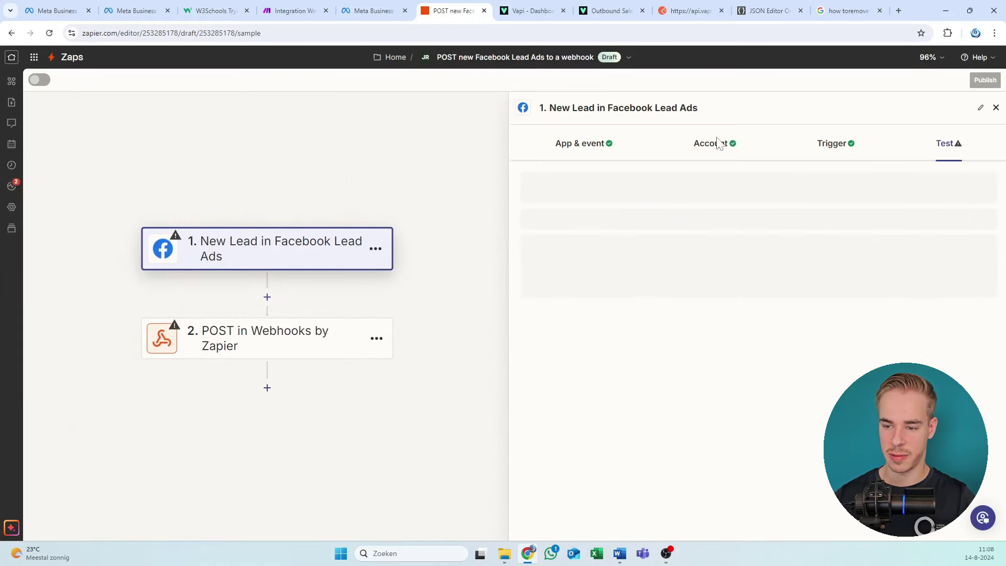
{"action": "left_click", "coordinate": [826, 157]}
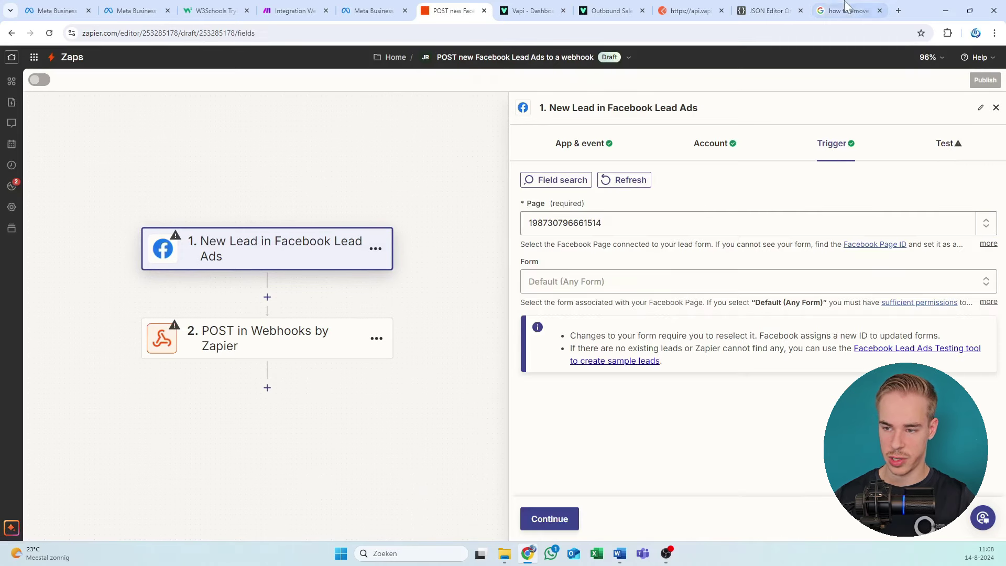
{"action": "left_click_drag", "start_coordinate": [464, 10], "coordinate": [398, 57]}
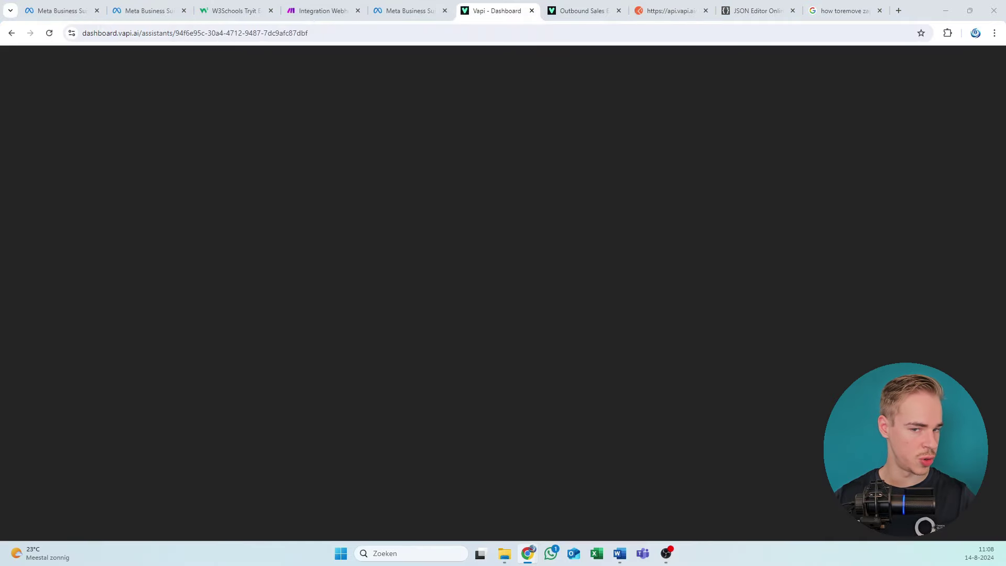
{"action": "left_click", "coordinate": [380, 5]}
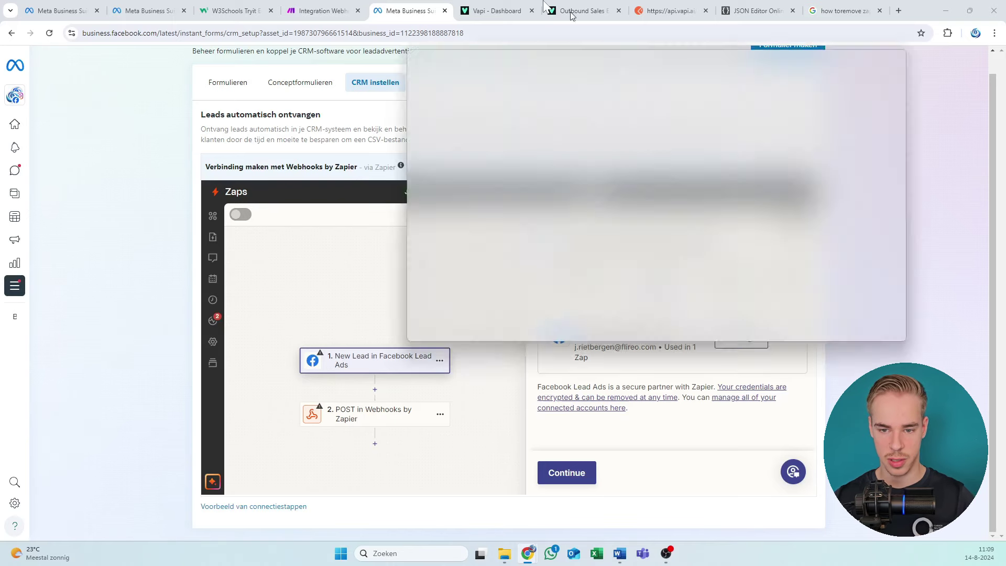
{"action": "left_click_drag", "start_coordinate": [450, 47], "coordinate": [456, 5]}
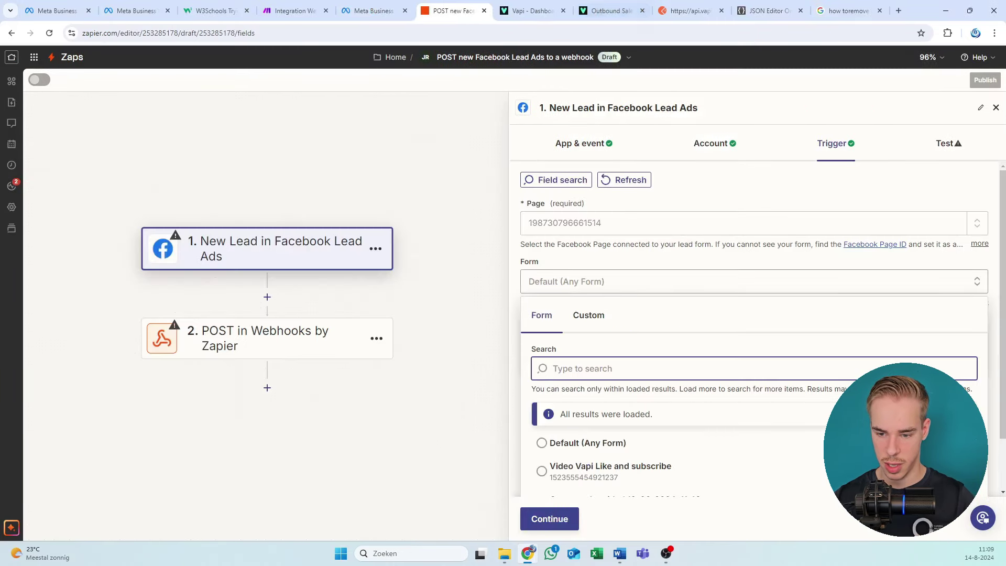
{"action": "scroll", "coordinate": [603, 388], "scroll_direction": "down", "scroll_amount": 1}
{"action": "scroll", "coordinate": [606, 394], "scroll_direction": "down", "scroll_amount": 1}
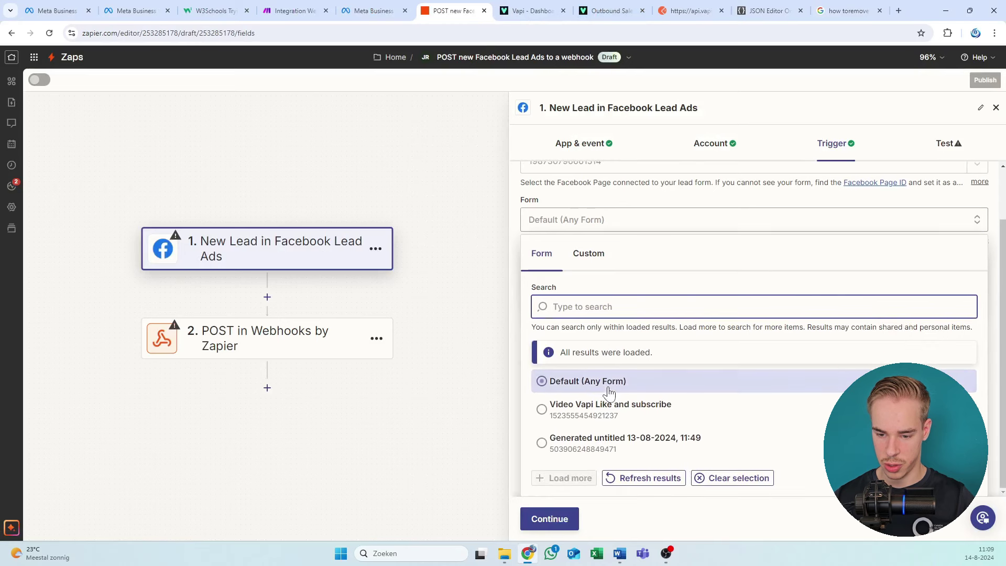
{"action": "left_click", "coordinate": [590, 416]}
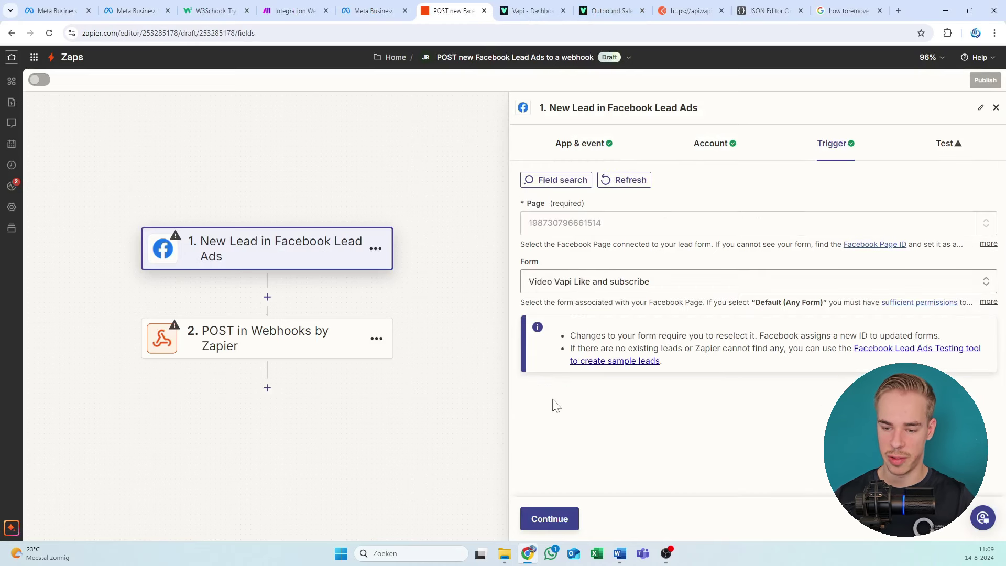
Step: Continue past the trigger settings and test the trigger to pull sample Facebook leads
{"action": "left_click", "coordinate": [567, 519]}
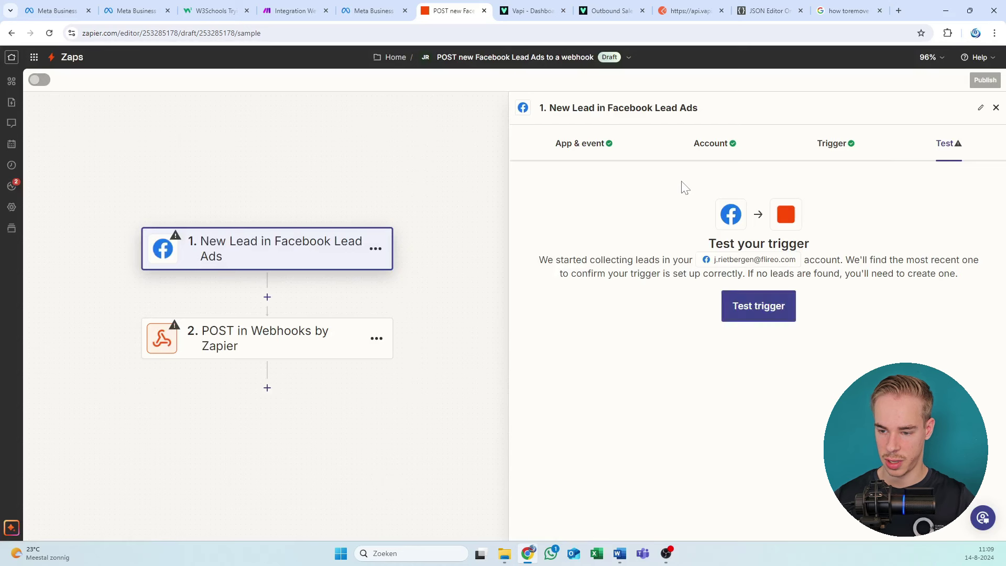
{"action": "left_click", "coordinate": [762, 310]}
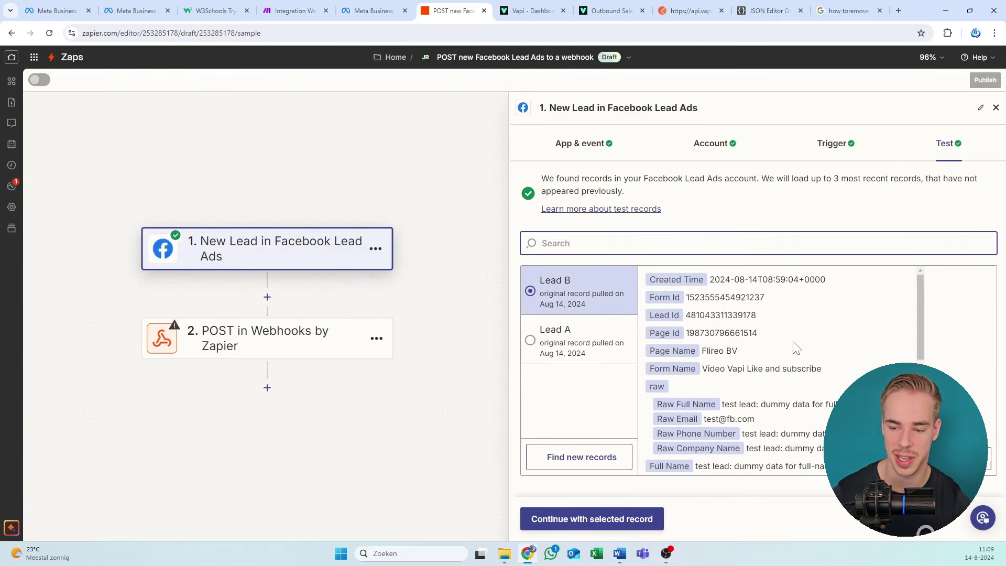
{"action": "scroll", "coordinate": [796, 348], "scroll_direction": "down", "scroll_amount": 4}
{"action": "scroll", "coordinate": [796, 348], "scroll_direction": "up", "scroll_amount": 4}
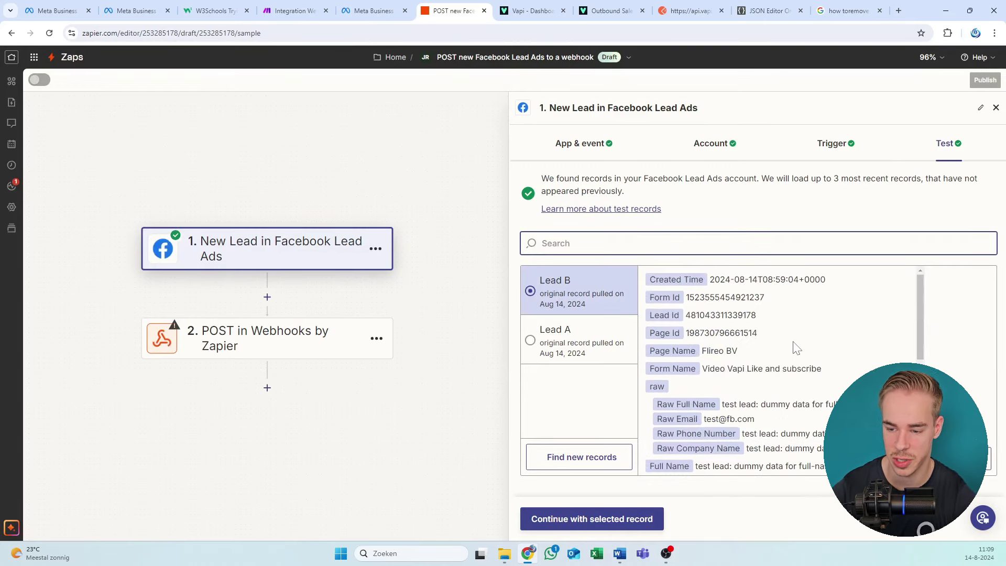
{"action": "scroll", "coordinate": [771, 361], "scroll_direction": "down", "scroll_amount": 1}
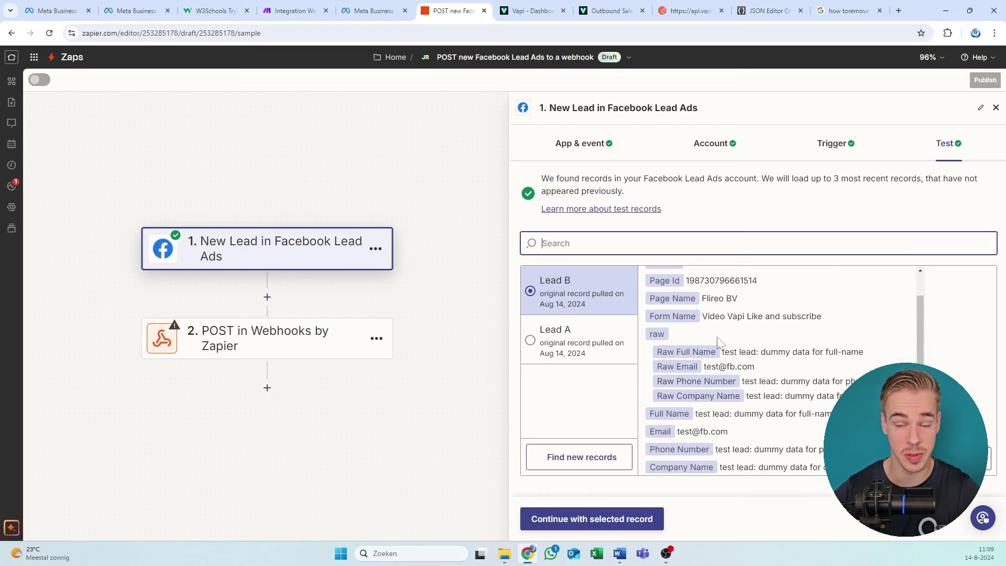
{"action": "scroll", "coordinate": [719, 340], "scroll_direction": "up", "scroll_amount": 1}
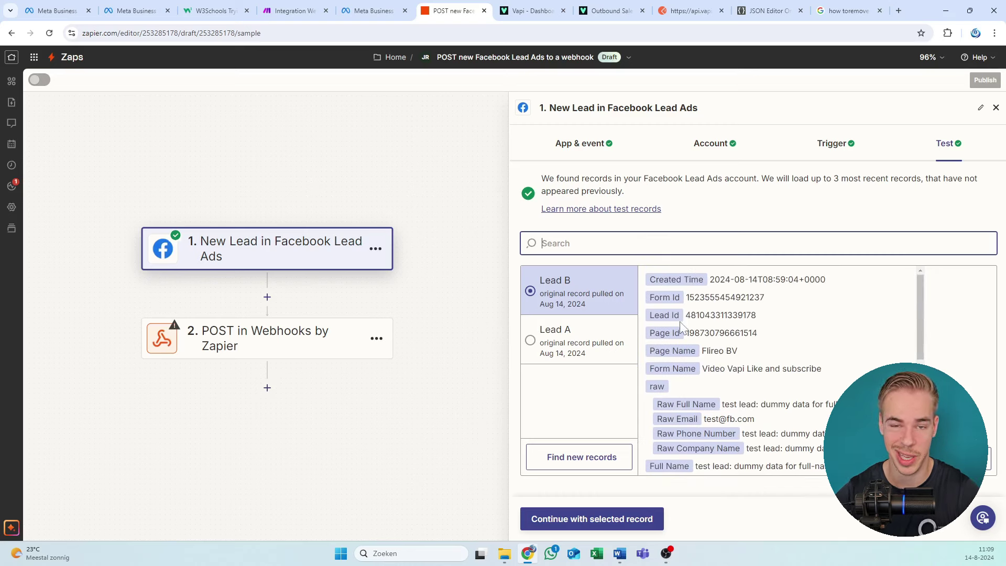
Step: Review Lead B's raw name, email and phone values, then bring up the Webhooks POST step
{"action": "left_click_drag", "start_coordinate": [734, 279], "coordinate": [736, 297]}
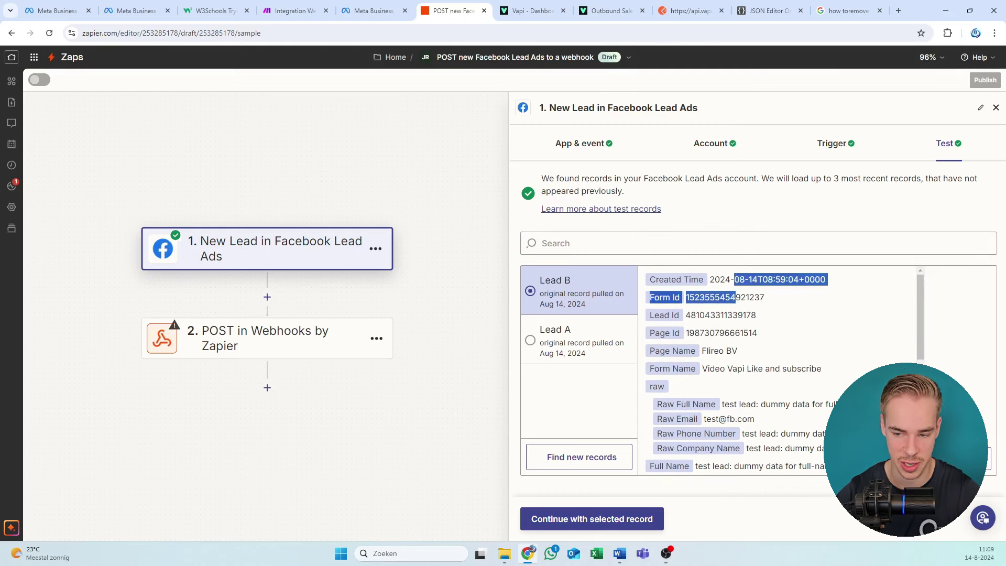
{"action": "left_click", "coordinate": [730, 326]}
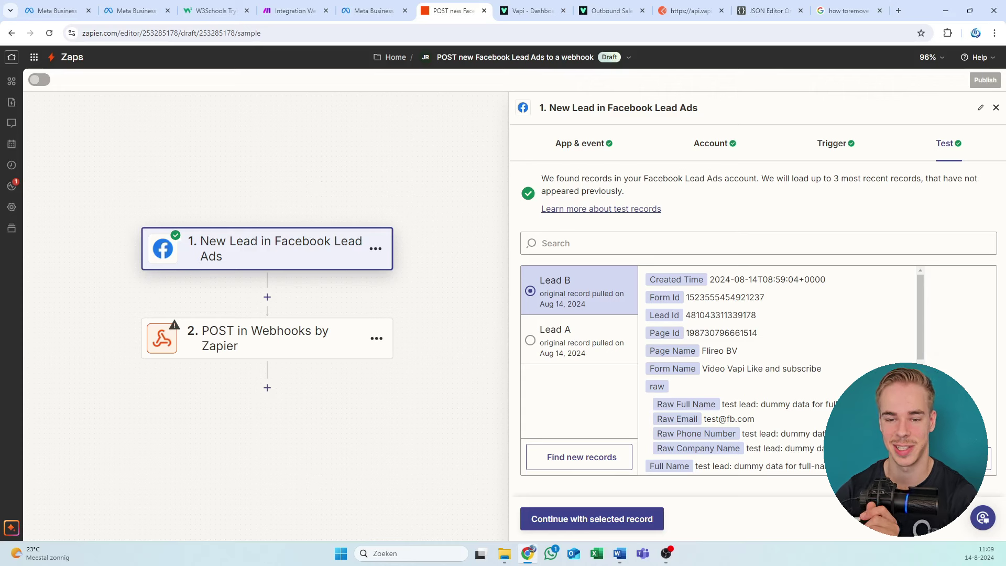
{"action": "scroll", "coordinate": [681, 361], "scroll_direction": "down", "scroll_amount": 1}
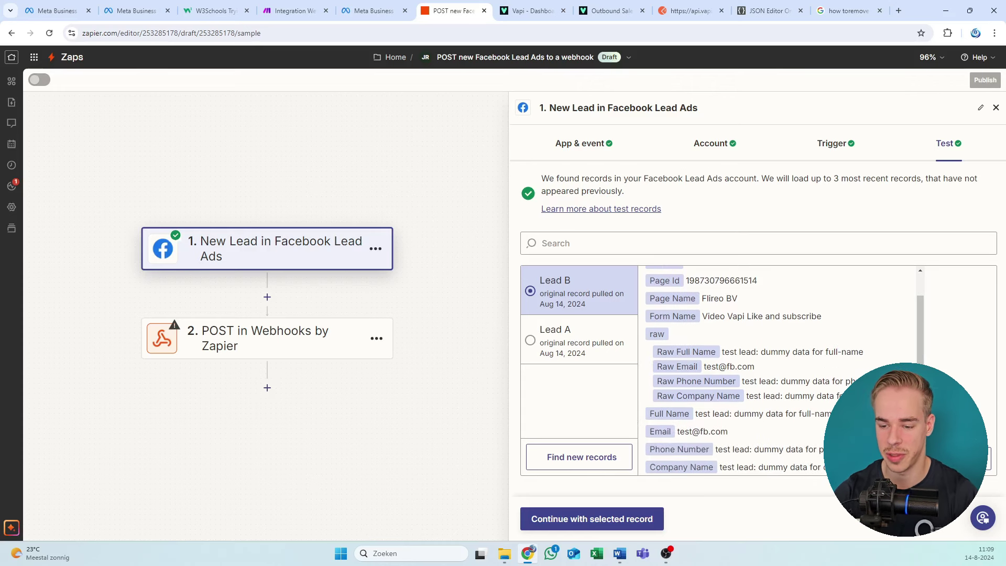
{"action": "left_click_drag", "start_coordinate": [656, 351], "coordinate": [785, 381]}
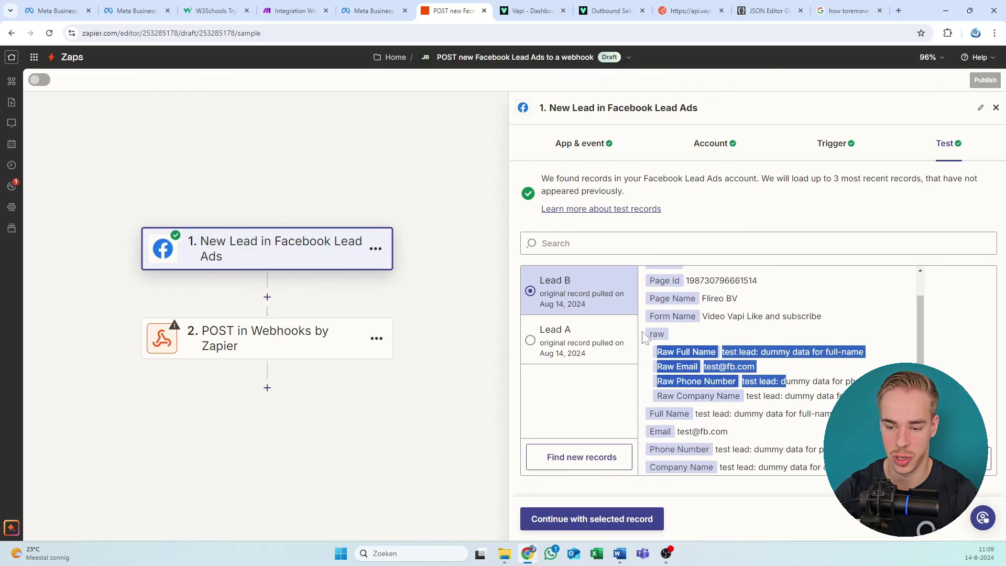
{"action": "left_click_drag", "start_coordinate": [655, 351], "coordinate": [833, 383]}
{"action": "left_click", "coordinate": [833, 382]}
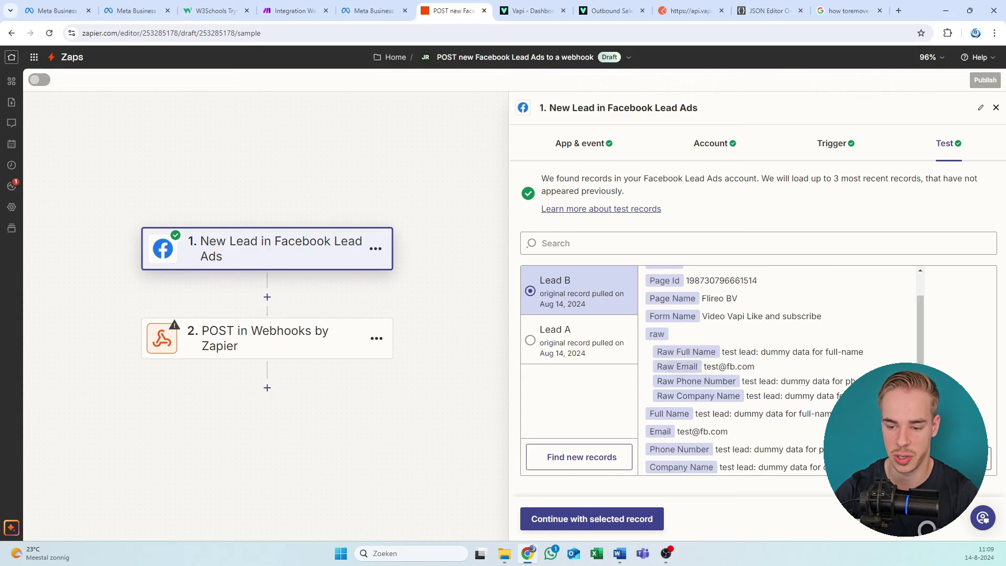
{"action": "left_click_drag", "start_coordinate": [691, 368], "coordinate": [696, 381]}
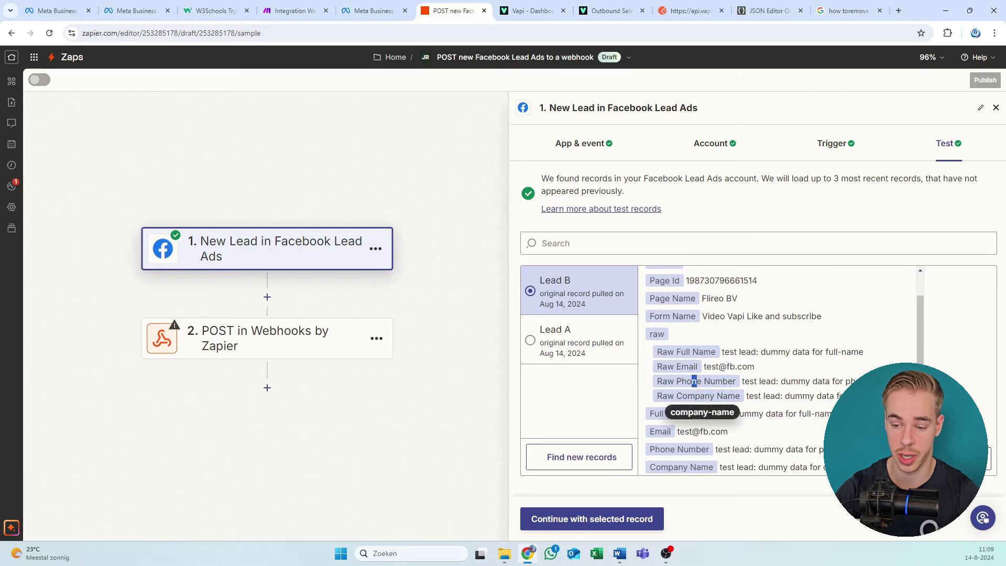
{"action": "left_click", "coordinate": [694, 380]}
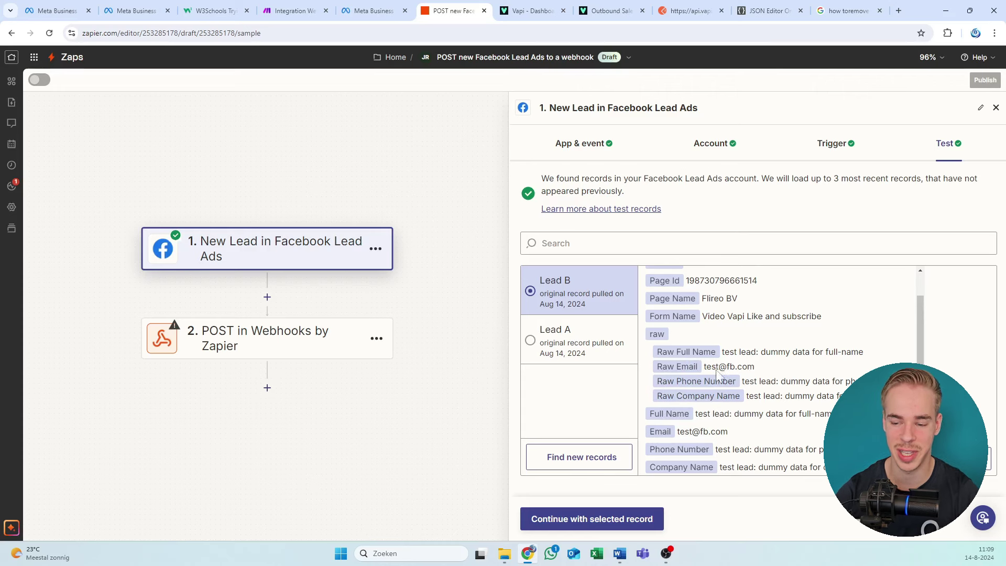
{"action": "left_click_drag", "start_coordinate": [747, 366], "coordinate": [655, 350]}
{"action": "left_click", "coordinate": [764, 372]}
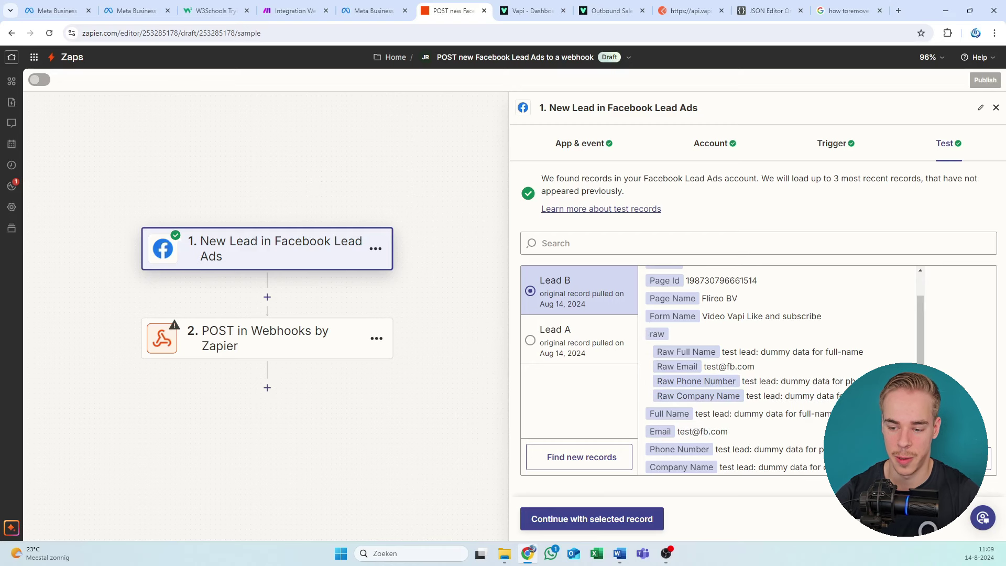
{"action": "left_click_drag", "start_coordinate": [801, 397], "coordinate": [642, 356]}
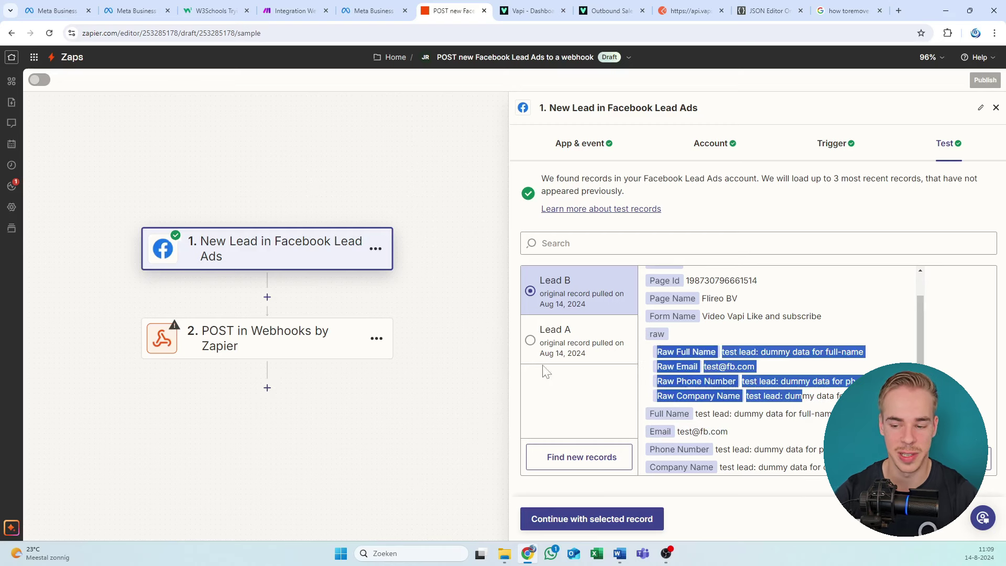
{"action": "left_click", "coordinate": [320, 344]}
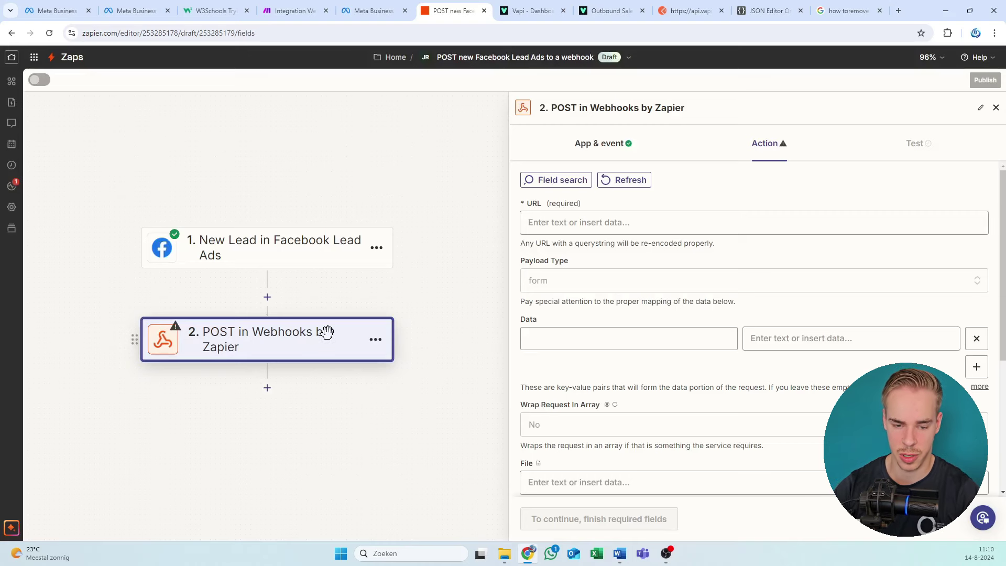
Step: Step back through the trigger to its test records and continue with Lead B as the sample record
{"action": "left_click", "coordinate": [288, 263]}
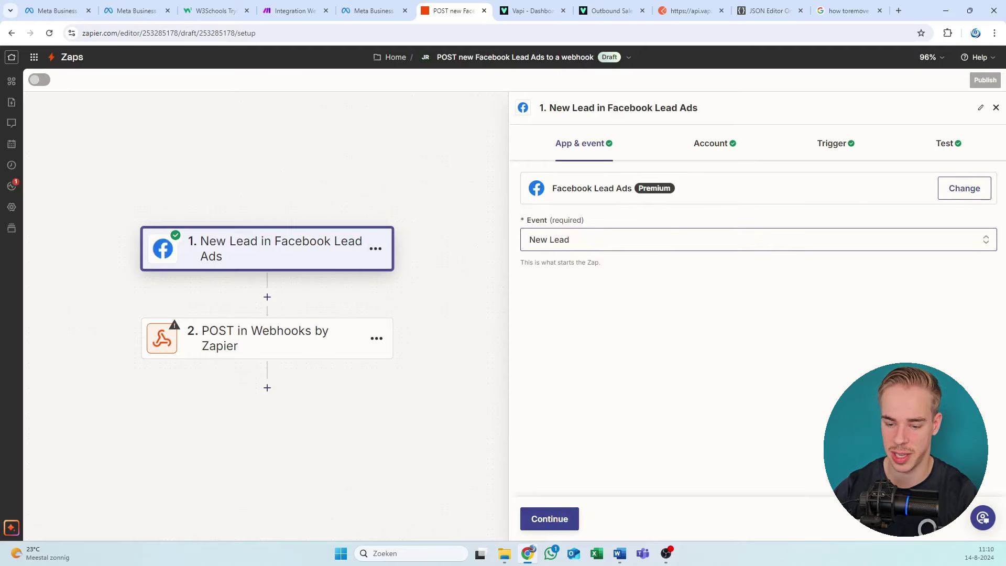
{"action": "left_click", "coordinate": [548, 518]}
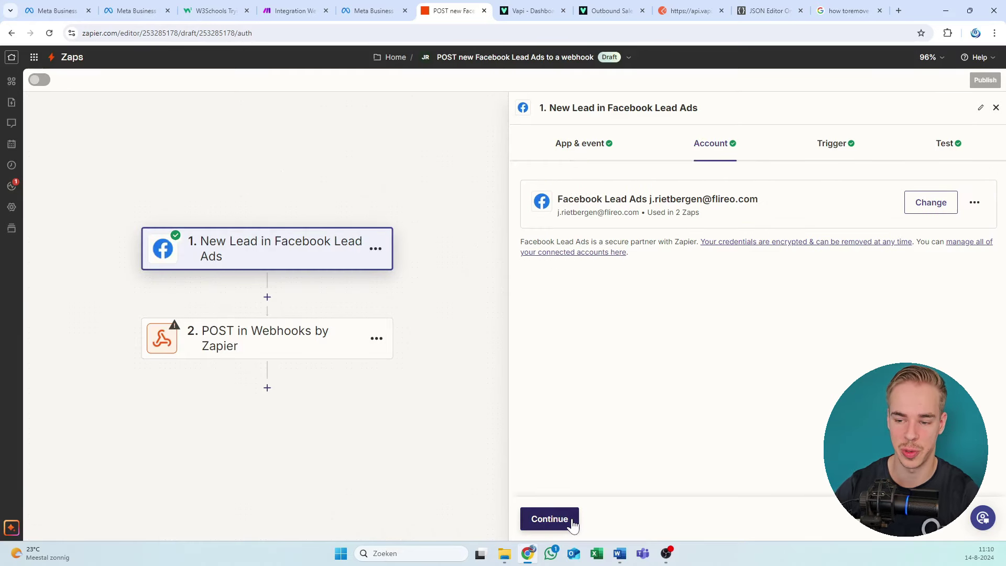
{"action": "left_click", "coordinate": [572, 523]}
{"action": "left_click", "coordinate": [572, 523]}
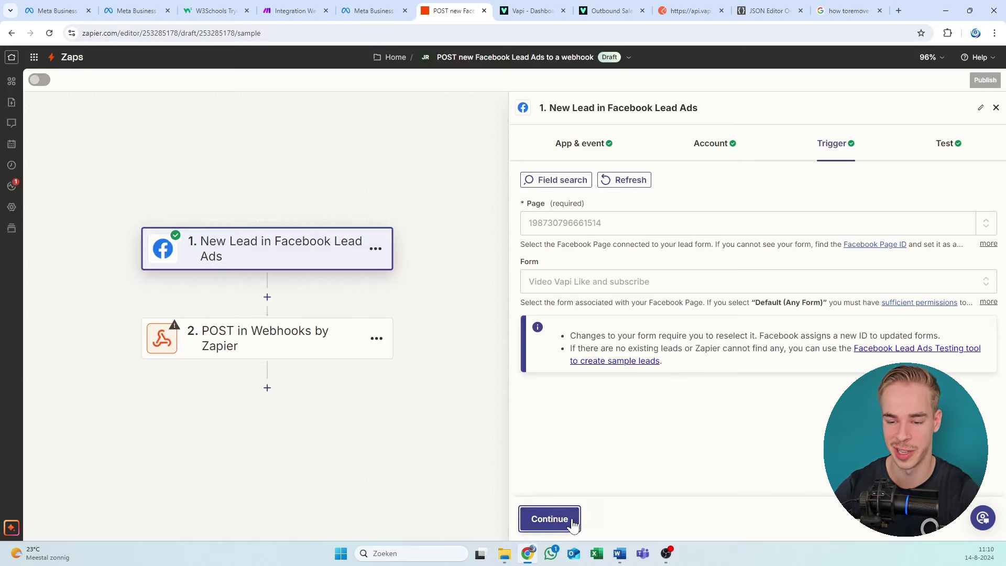
{"action": "scroll", "coordinate": [749, 386], "scroll_direction": "down", "scroll_amount": 2}
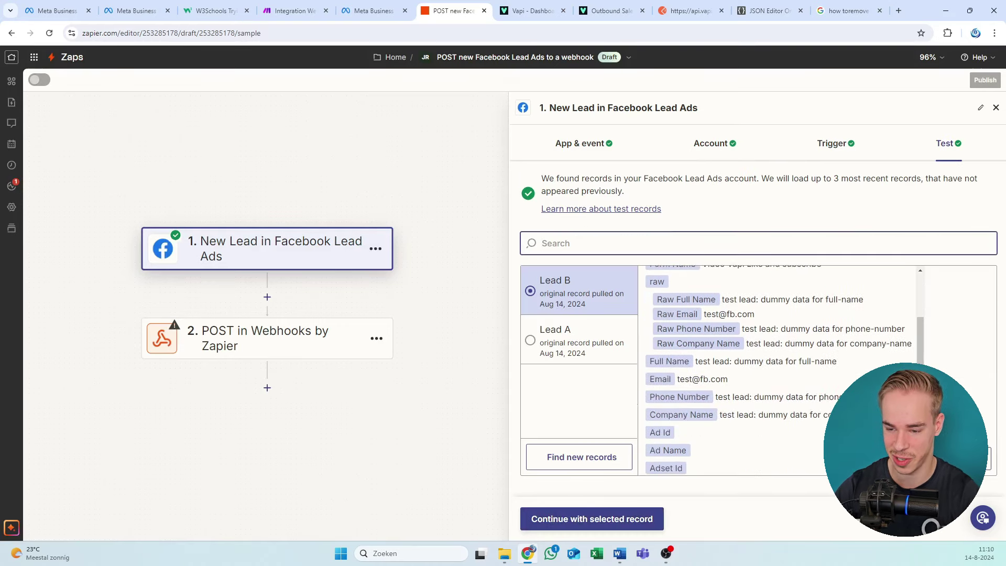
{"action": "scroll", "coordinate": [810, 365], "scroll_direction": "up", "scroll_amount": 1}
{"action": "triple_click", "coordinate": [838, 381]}
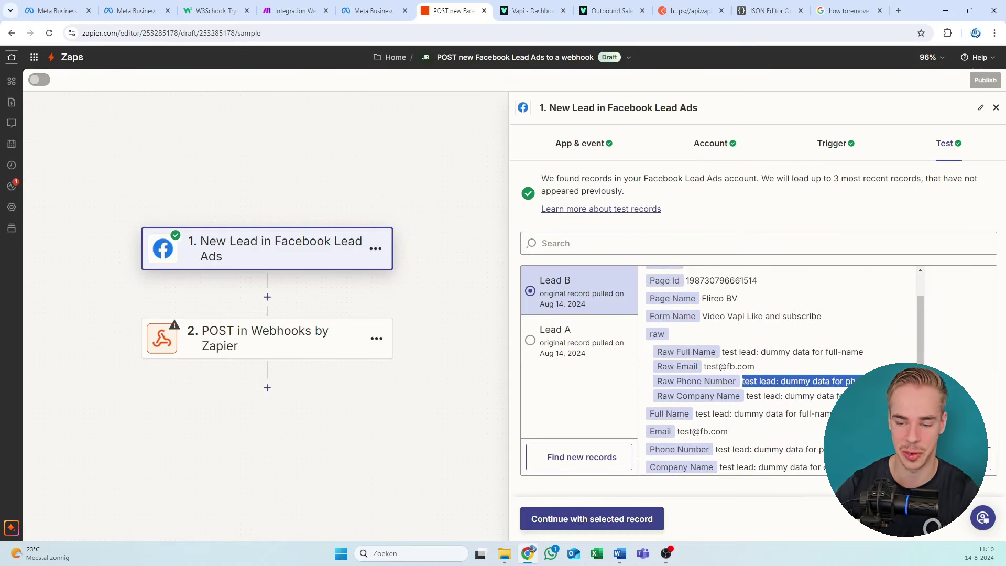
{"action": "left_click", "coordinate": [723, 490]}
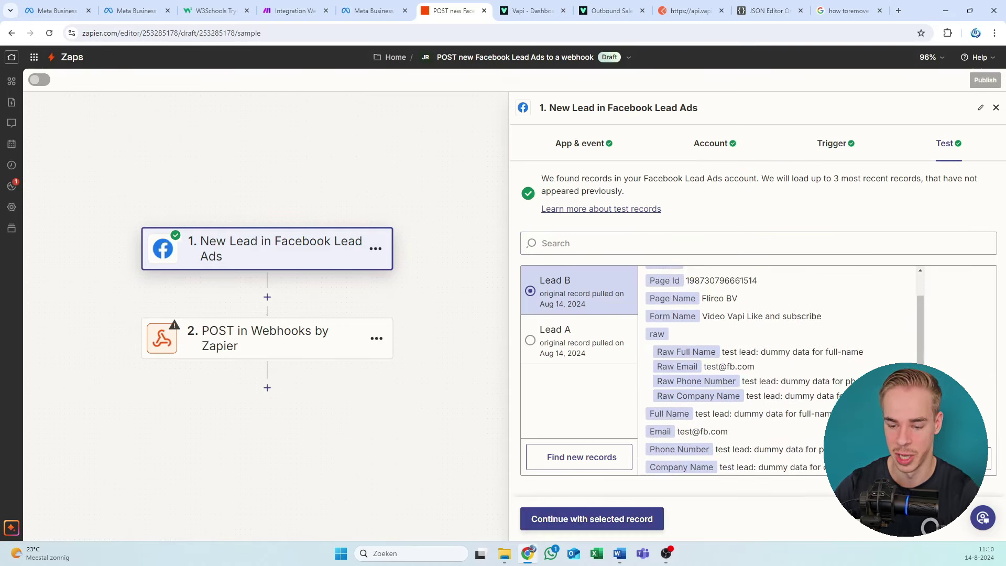
{"action": "left_click", "coordinate": [599, 519]}
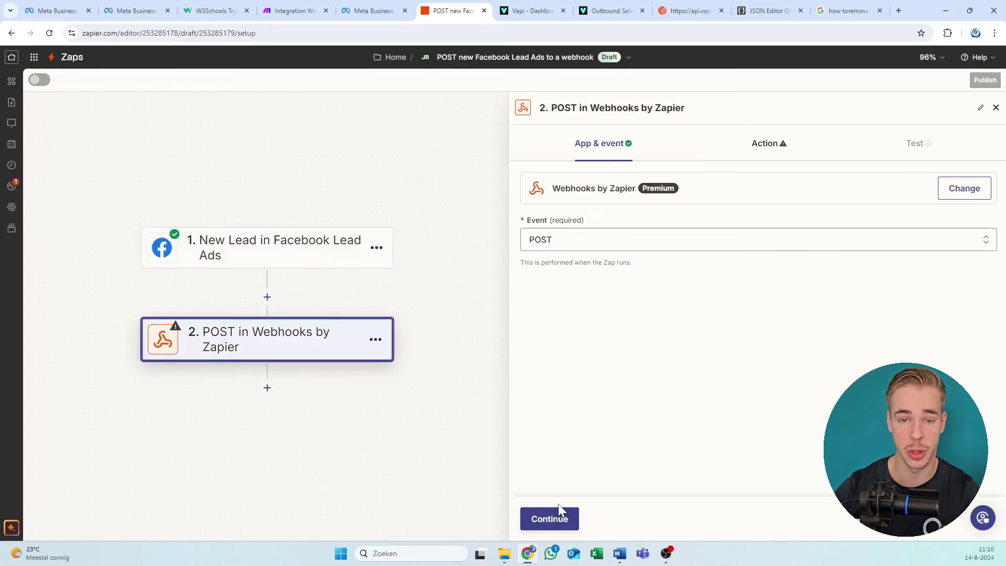
Step: Copy the webhook address from the Make scenario's Webhooks module
{"action": "left_click", "coordinate": [547, 521]}
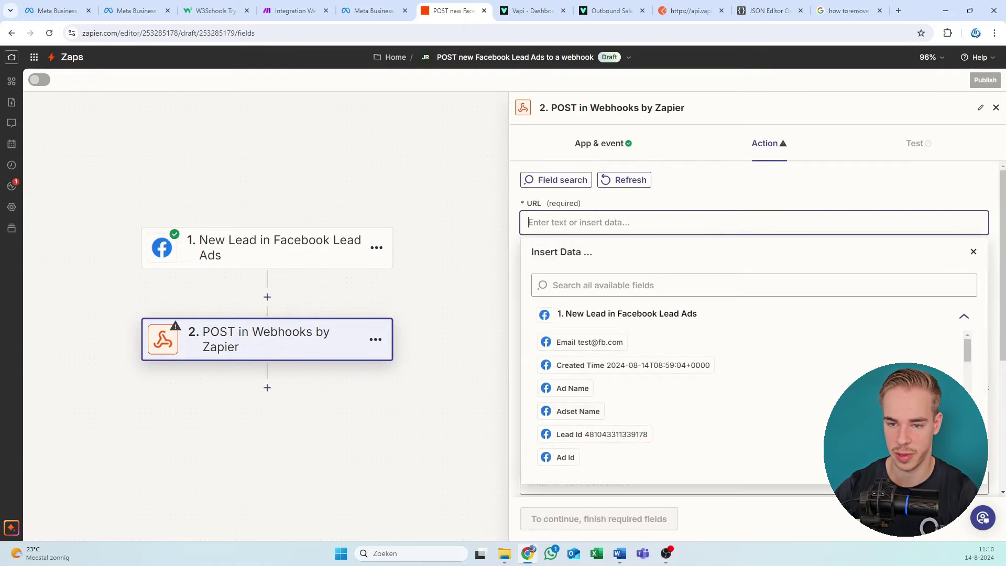
{"action": "left_click", "coordinate": [709, 191]}
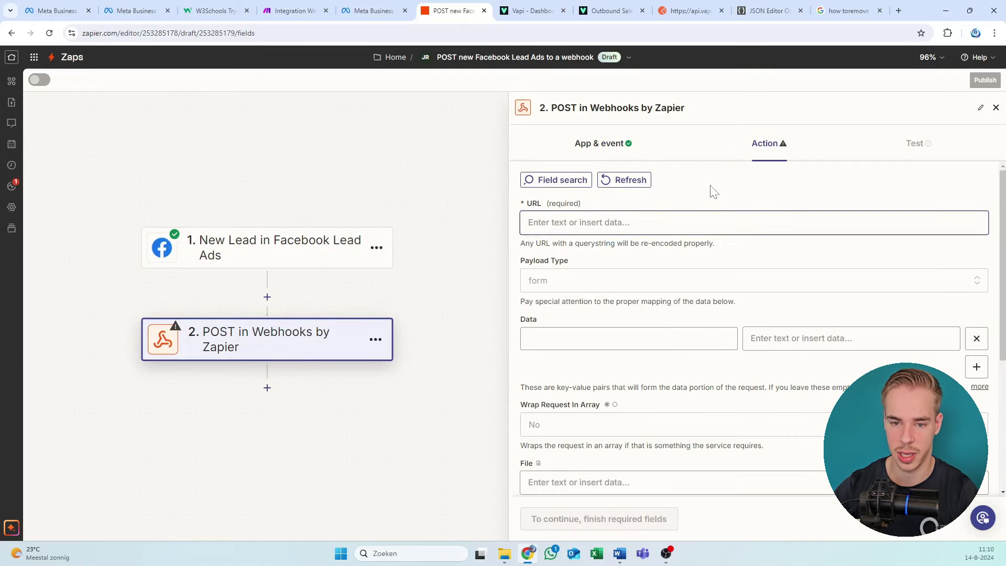
{"action": "left_click", "coordinate": [297, 12]}
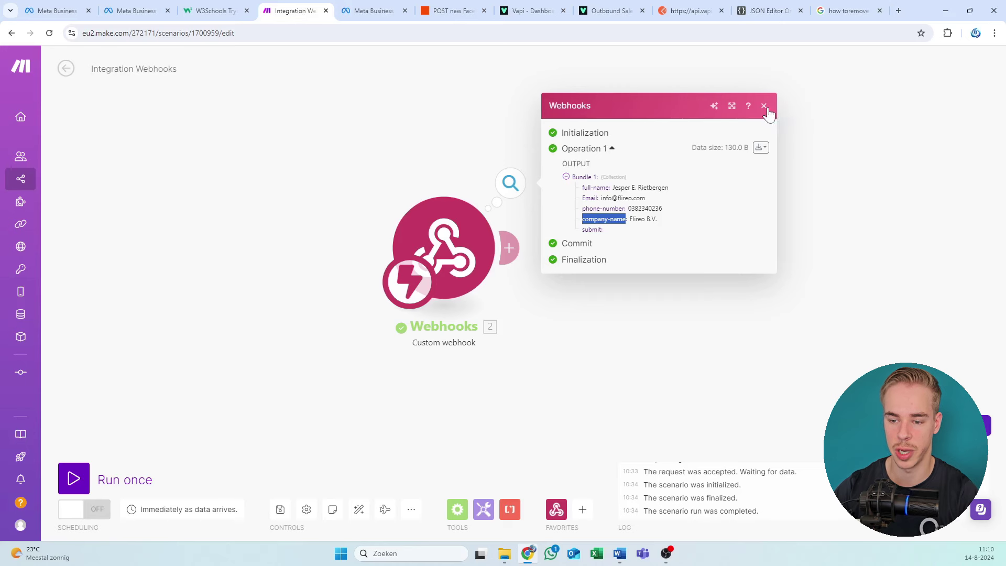
{"action": "left_click", "coordinate": [765, 107]}
{"action": "left_click", "coordinate": [440, 244]}
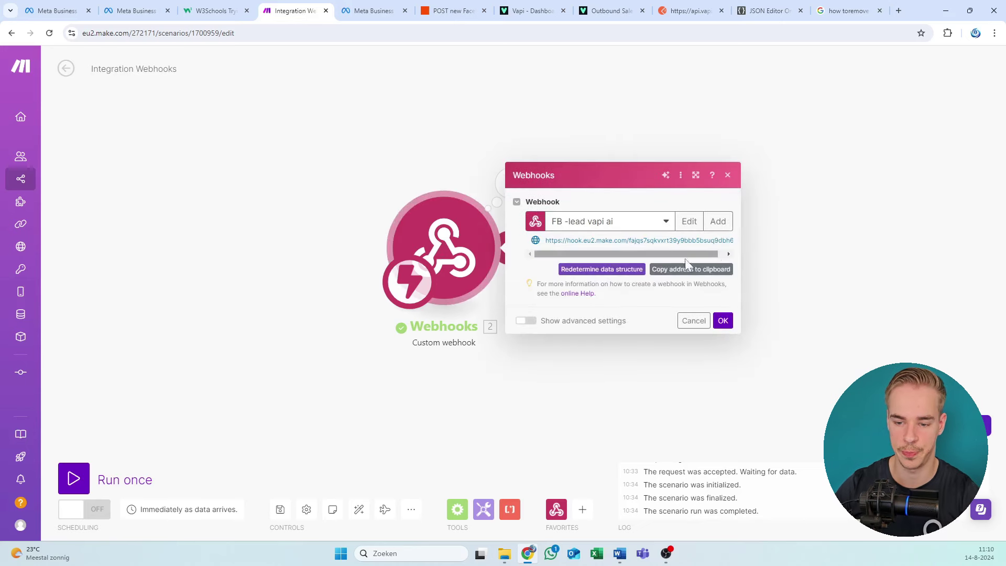
{"action": "left_click", "coordinate": [692, 269]}
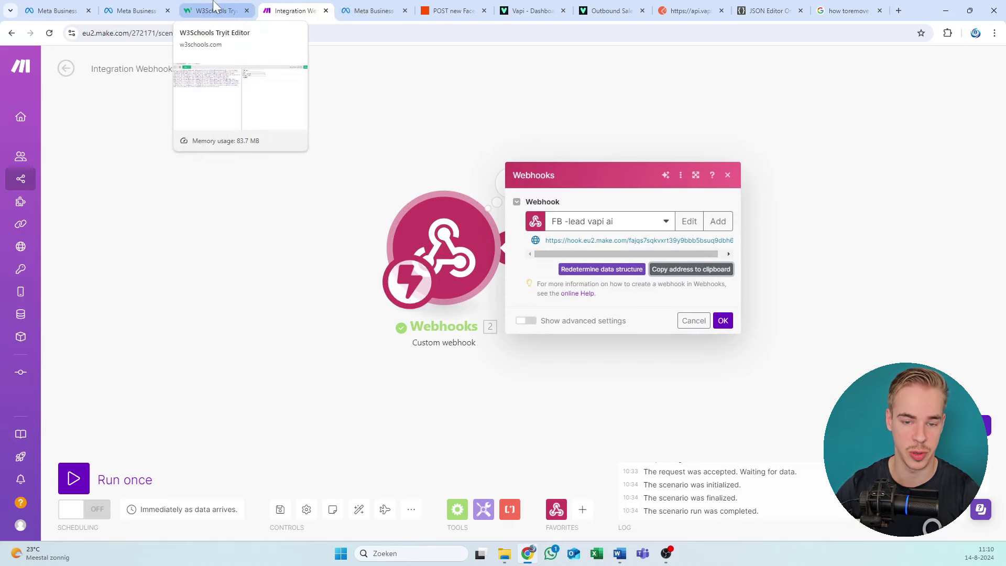
Step: Paste the Make webhook address into the Zapier URL field, leaving payload type as form
{"action": "left_click", "coordinate": [369, 10]}
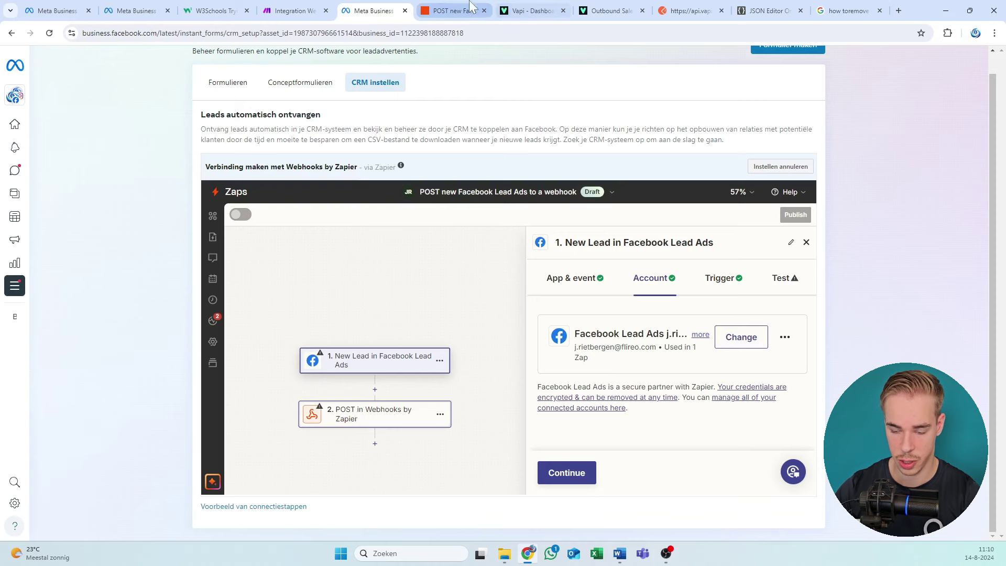
{"action": "left_click", "coordinate": [451, 10]}
{"action": "left_click", "coordinate": [590, 223]}
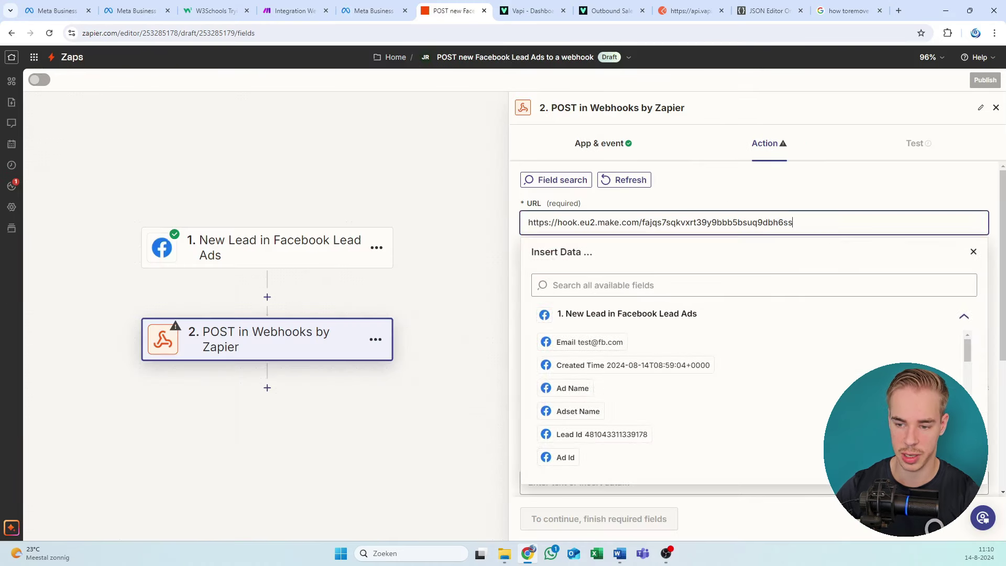
{"action": "left_click", "coordinate": [753, 202]}
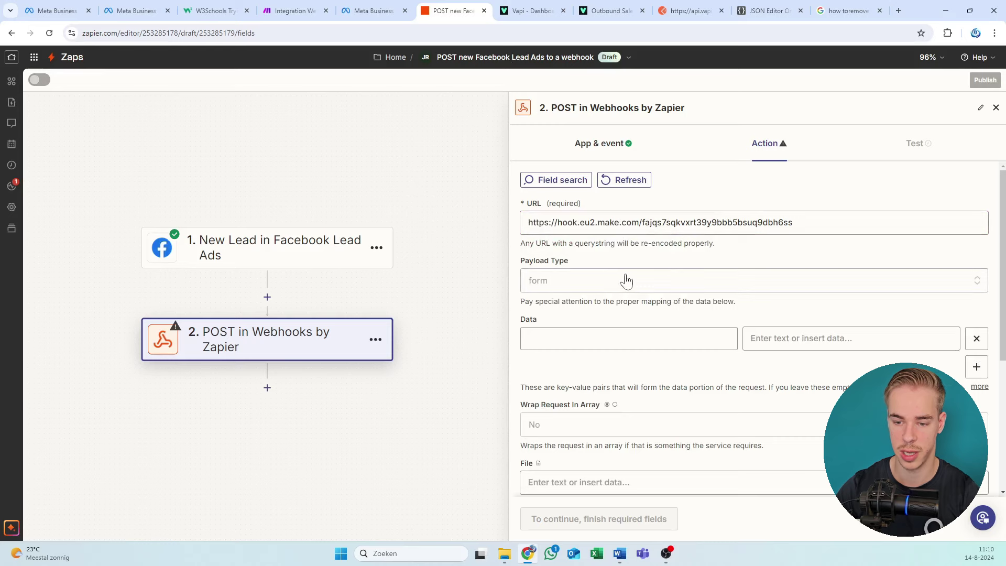
{"action": "left_click", "coordinate": [608, 280]}
{"action": "left_click", "coordinate": [607, 280]}
Step: Add three more Data rows so the webhook step has four key-value pairs
{"action": "scroll", "coordinate": [680, 294], "scroll_direction": "down", "scroll_amount": 2}
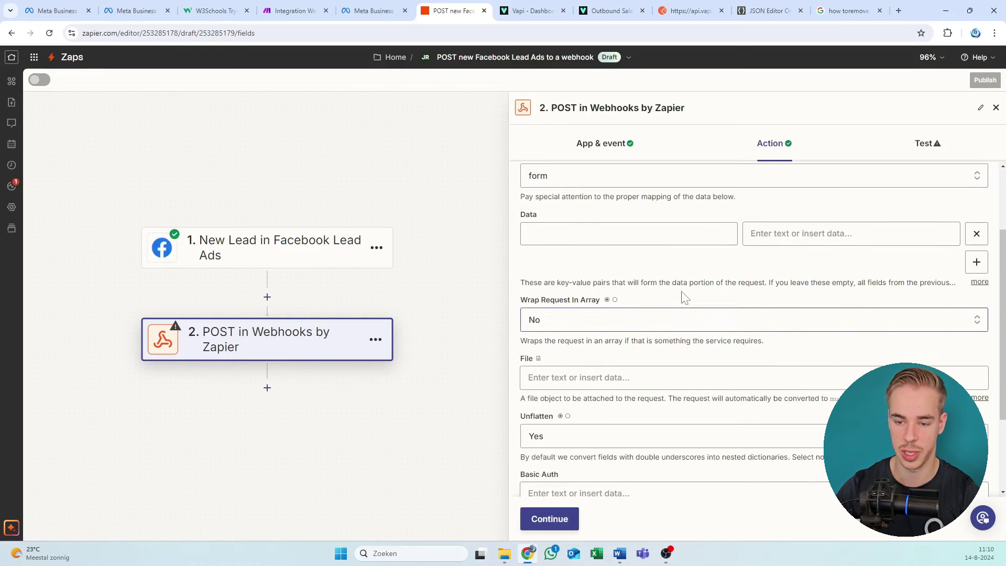
{"action": "left_click", "coordinate": [976, 262]}
{"action": "left_click", "coordinate": [976, 290]}
{"action": "left_click", "coordinate": [977, 318]}
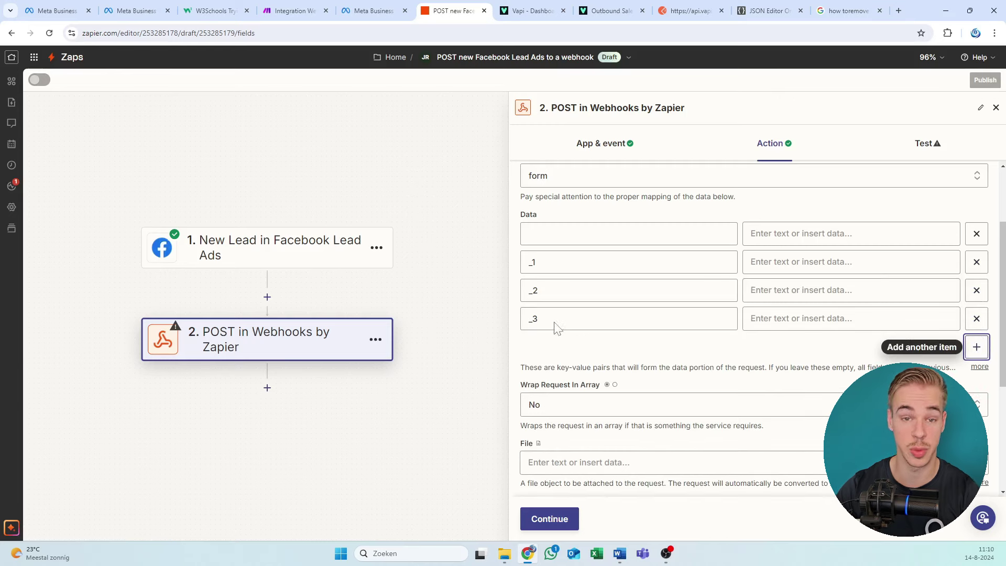
{"action": "left_click", "coordinate": [629, 233]}
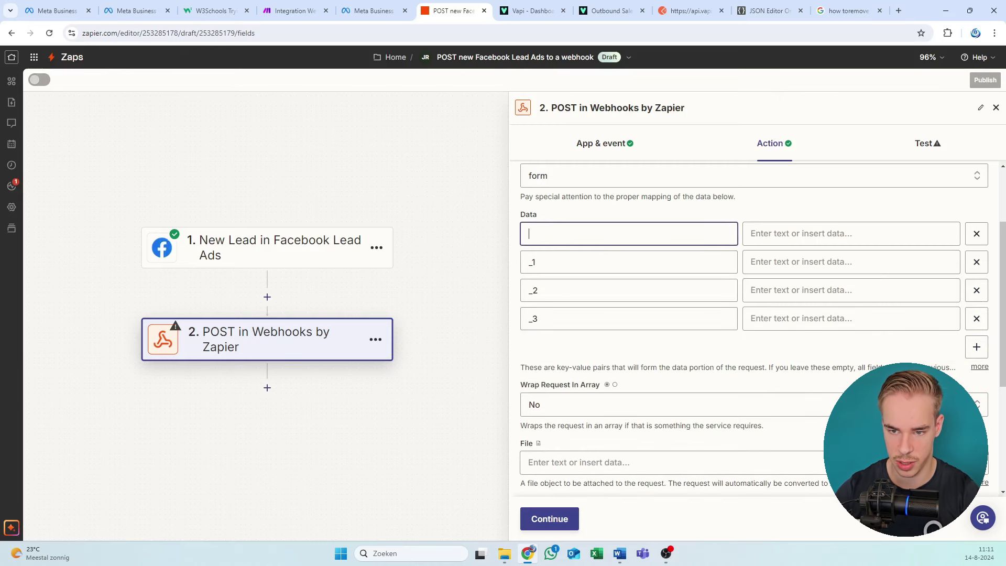
Step: Copy full-name and Email from Make's output bundle into the first two data keys
{"action": "left_click", "coordinate": [375, 10]}
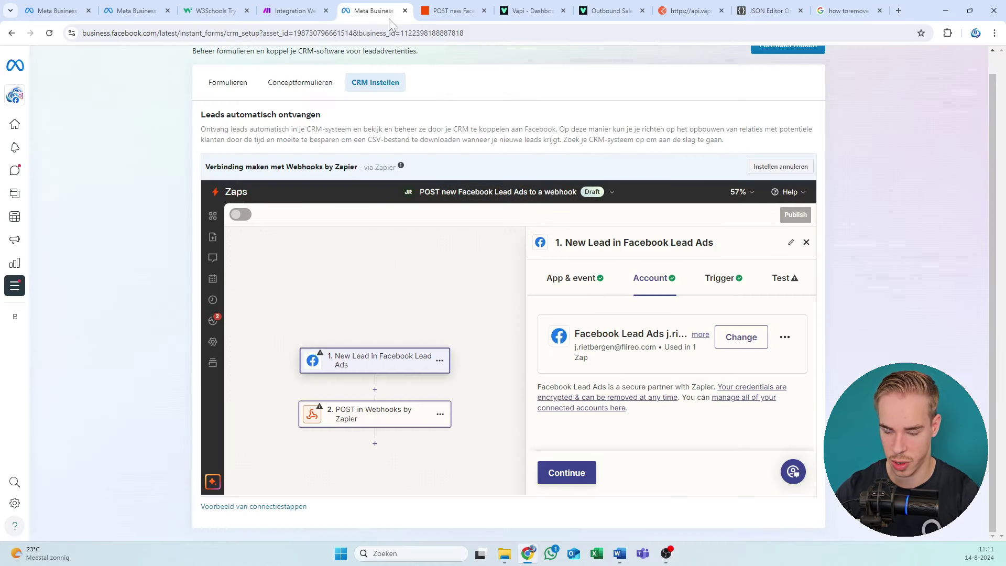
{"action": "left_click", "coordinate": [294, 11]}
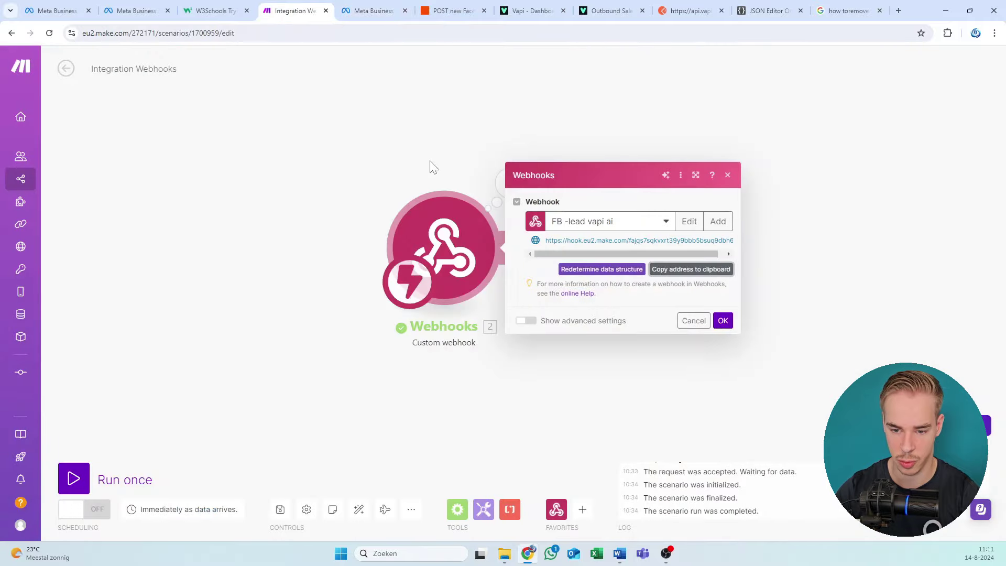
{"action": "left_click", "coordinate": [510, 183]}
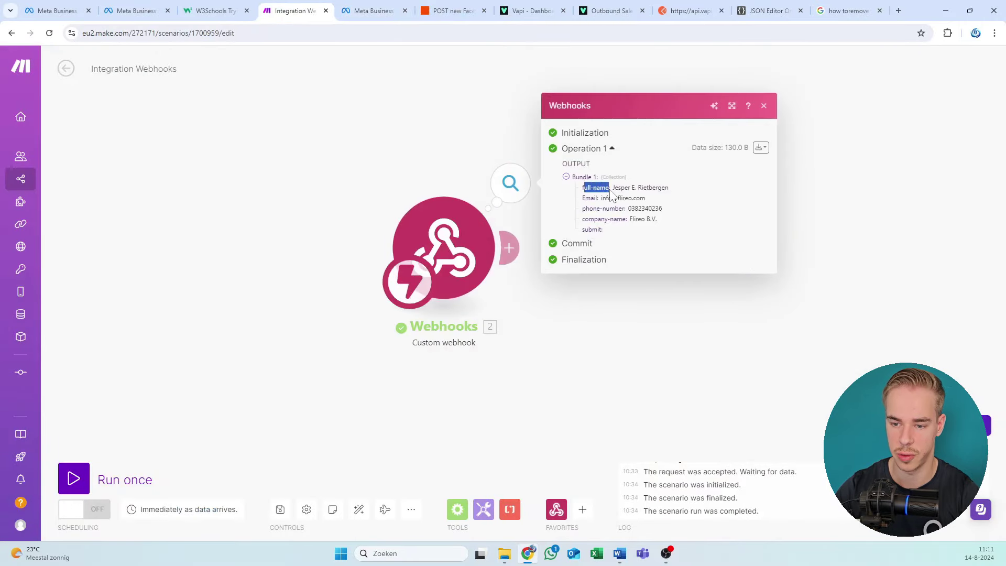
{"action": "left_click_drag", "start_coordinate": [609, 188], "coordinate": [561, 195]}
{"action": "key", "text": "ctrl+c"}
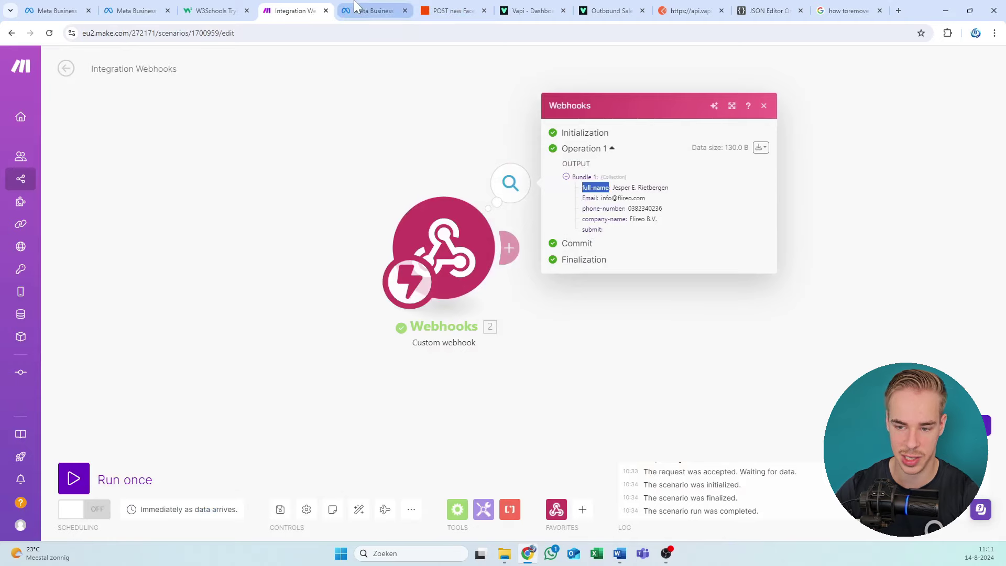
{"action": "left_click", "coordinate": [369, 11]}
{"action": "left_click", "coordinate": [463, 6]}
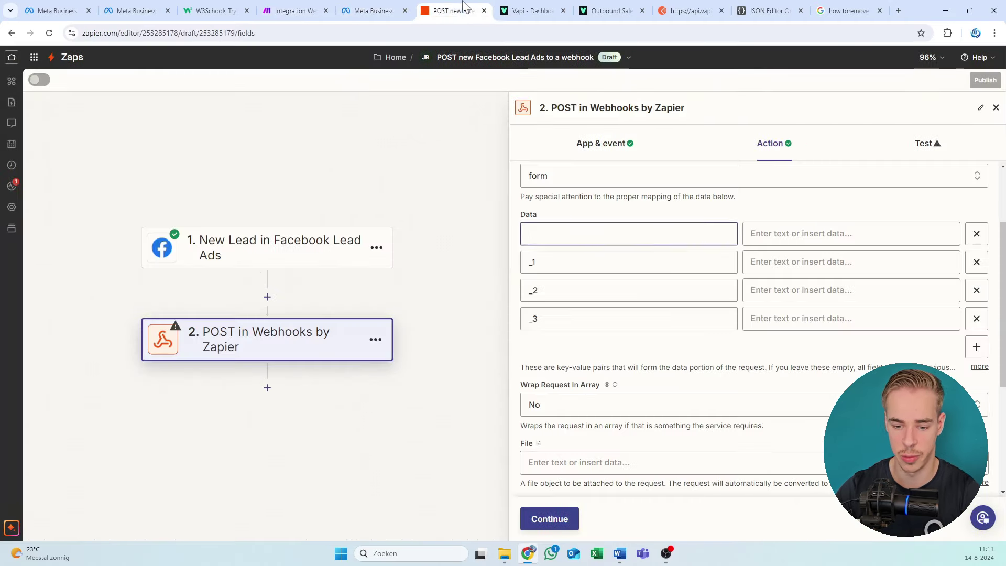
{"action": "left_click_drag", "start_coordinate": [463, 7], "coordinate": [424, 24]}
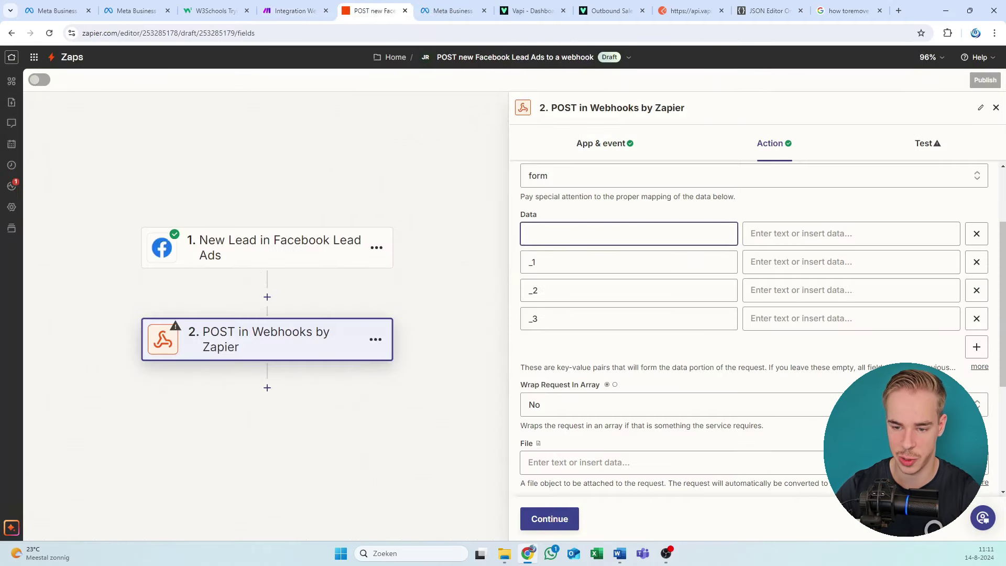
{"action": "key", "text": "ctrl+v"}
{"action": "left_click", "coordinate": [294, 11]}
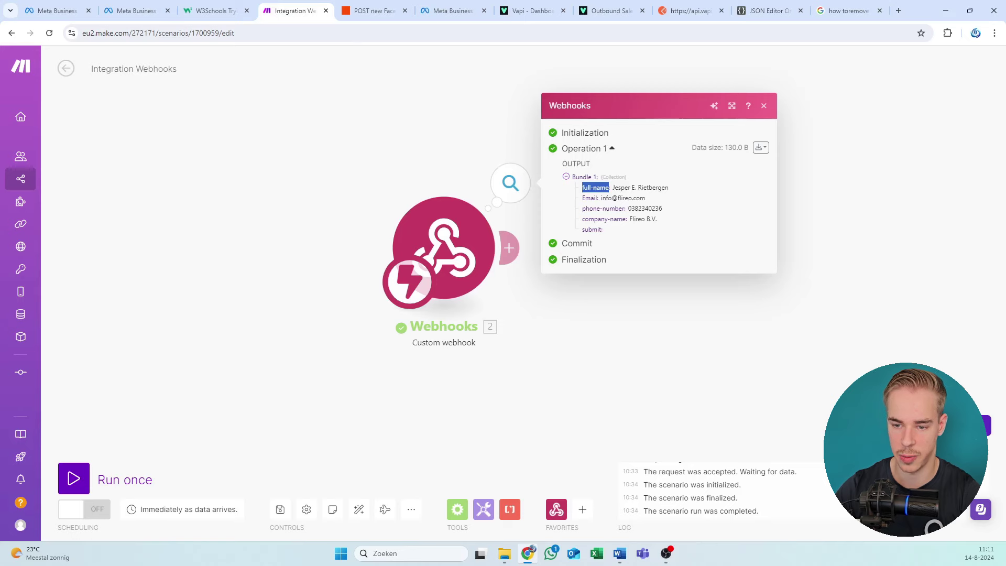
{"action": "double_click", "coordinate": [589, 198]}
{"action": "key", "text": "ctrl+c"}
{"action": "left_click", "coordinate": [375, 11]}
{"action": "key", "text": "Tab"}
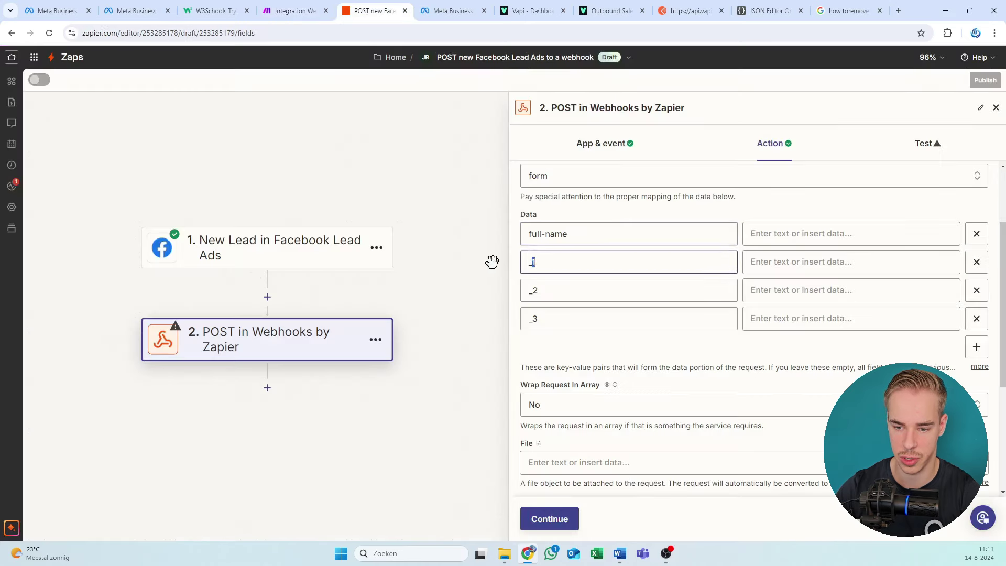
{"action": "key", "text": "ctrl+v"}
Step: Copy phone-number and company-name from Make's output into the third and fourth data keys
{"action": "left_click", "coordinate": [293, 11]}
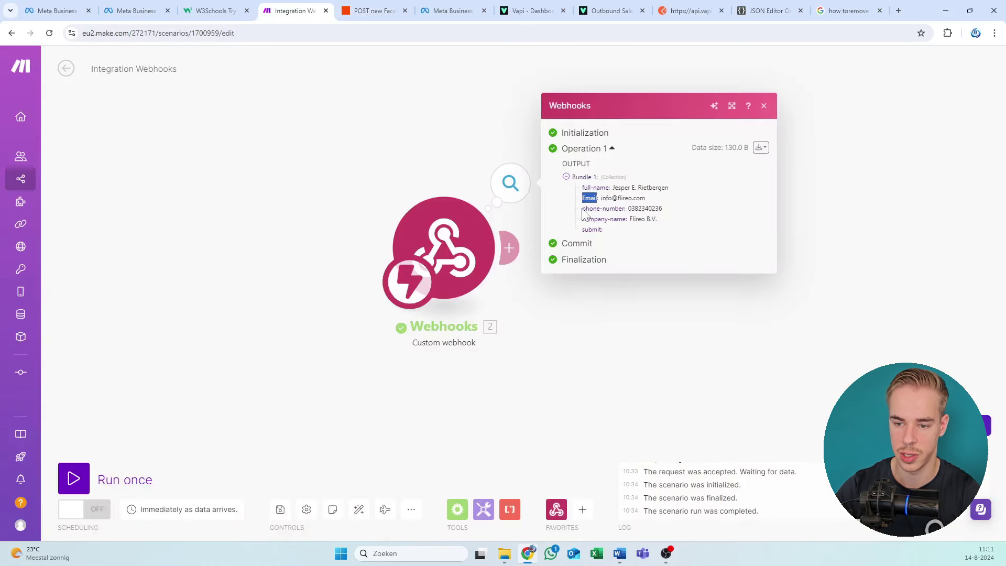
{"action": "left_click_drag", "start_coordinate": [582, 209], "coordinate": [606, 208]}
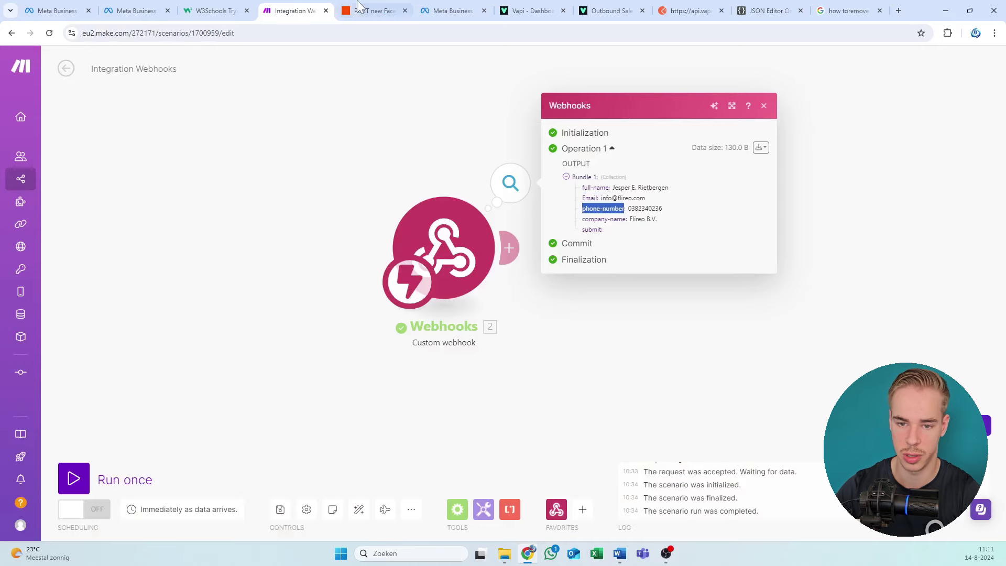
{"action": "left_click", "coordinate": [374, 10]}
{"action": "key", "text": "Tab"}
{"action": "type", "text": "phone-number"}
{"action": "key", "text": "ctrl+shift+Tab"}
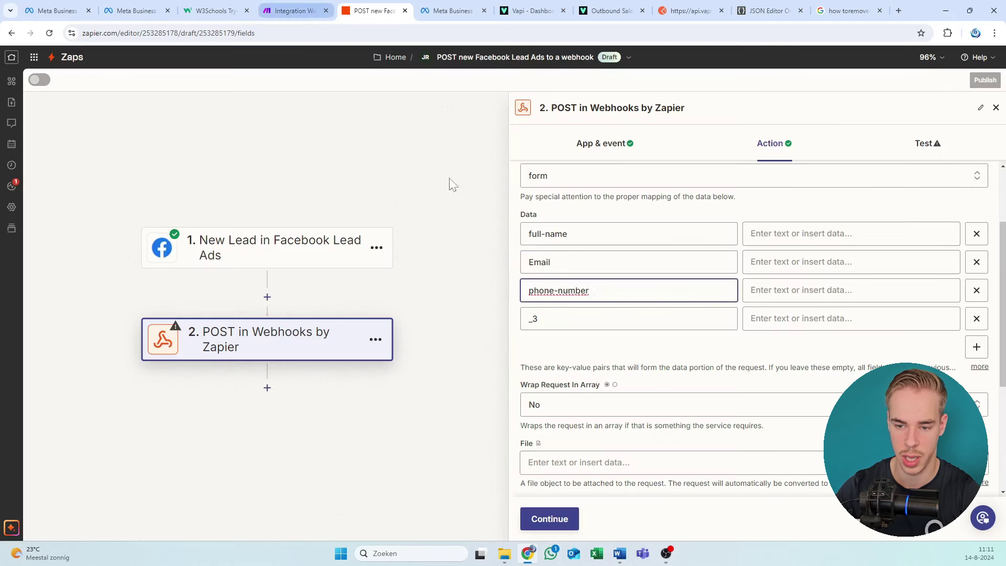
{"action": "left_click_drag", "start_coordinate": [627, 219], "coordinate": [566, 220]}
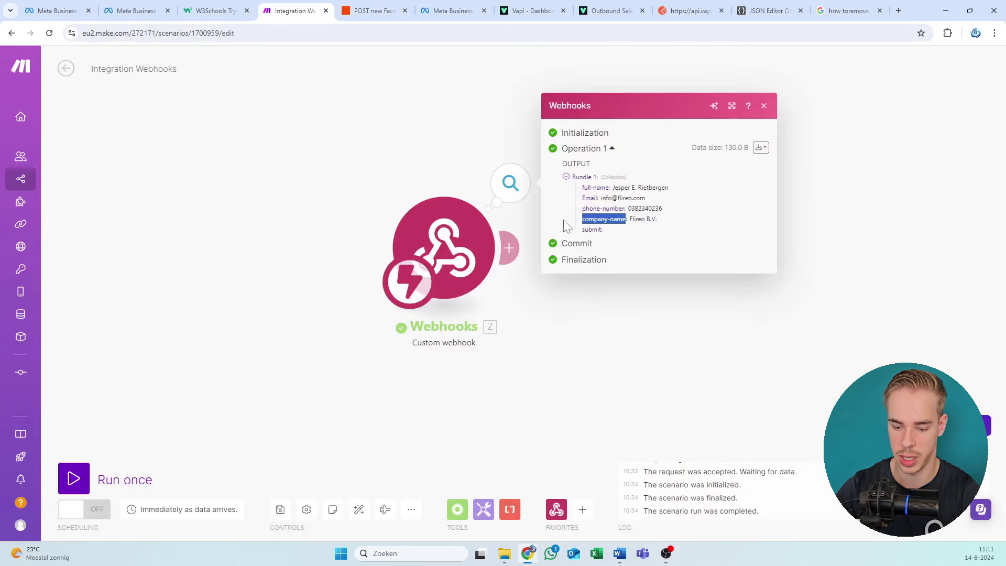
{"action": "key", "text": "ctrl+c"}
{"action": "left_click", "coordinate": [375, 10]}
{"action": "key", "text": "Tab"}
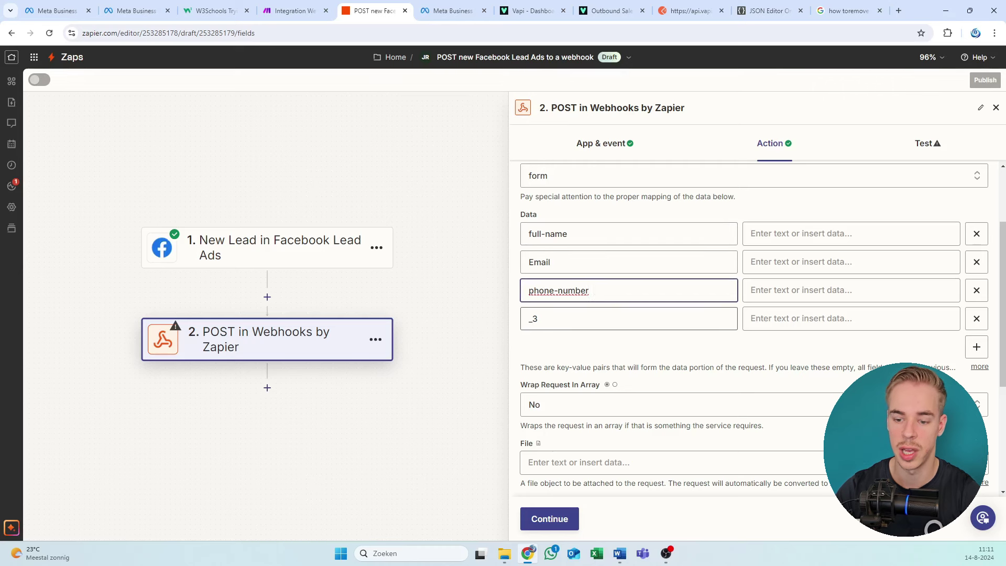
{"action": "key", "text": "ctrl+v"}
{"action": "left_click", "coordinate": [640, 214]}
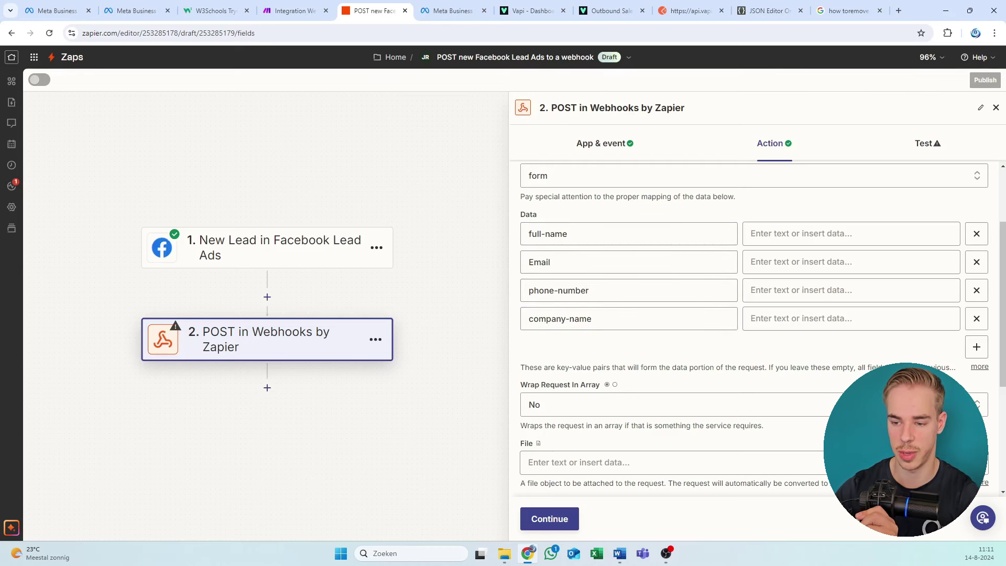
{"action": "key", "text": "Tab"}
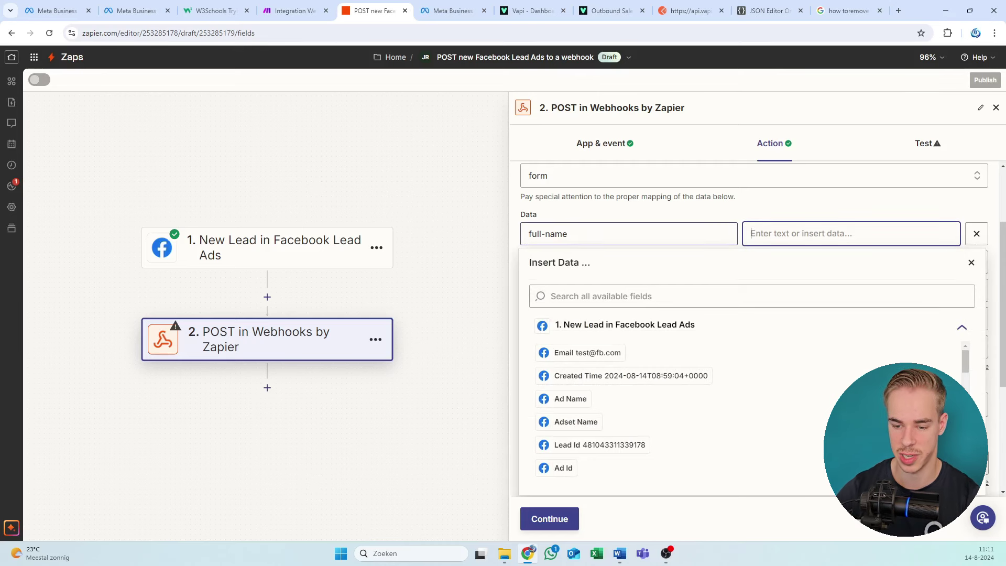
Step: Map the full-name value to the lead's Raw Full Name field
{"action": "scroll", "coordinate": [639, 357], "scroll_direction": "down", "scroll_amount": 3}
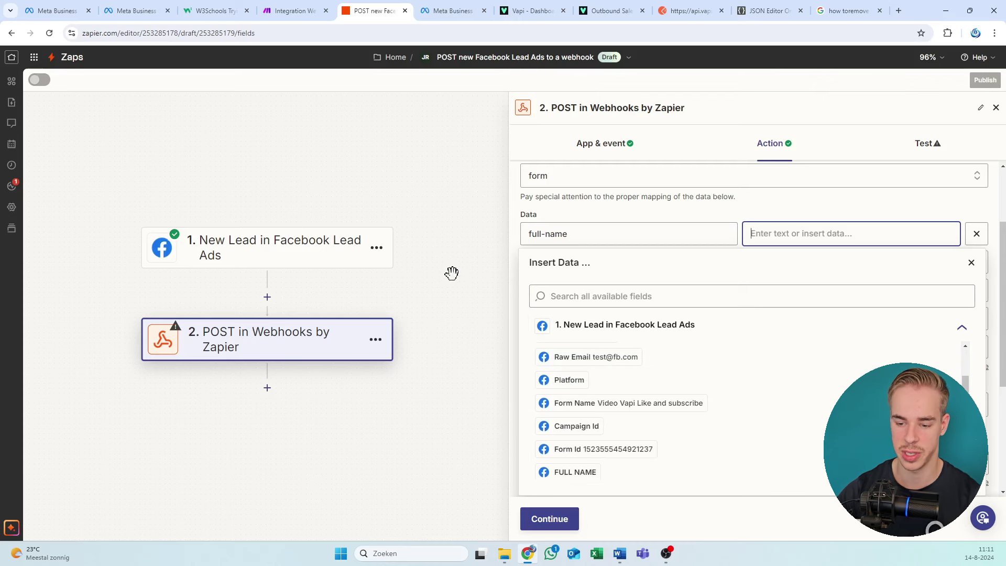
{"action": "scroll", "coordinate": [593, 379], "scroll_direction": "down", "scroll_amount": 1}
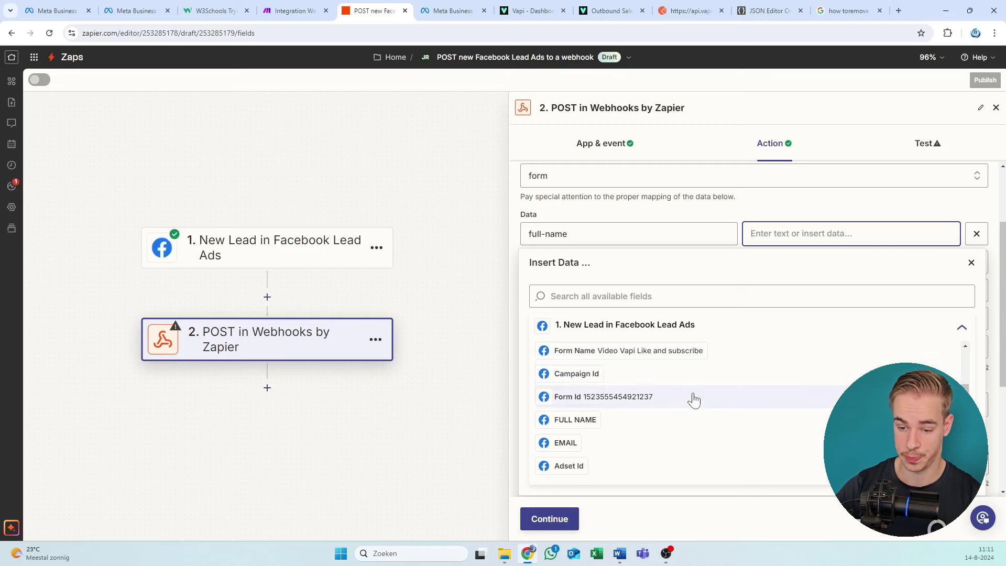
{"action": "scroll", "coordinate": [693, 399], "scroll_direction": "down", "scroll_amount": 3}
{"action": "scroll", "coordinate": [667, 409], "scroll_direction": "down", "scroll_amount": 2}
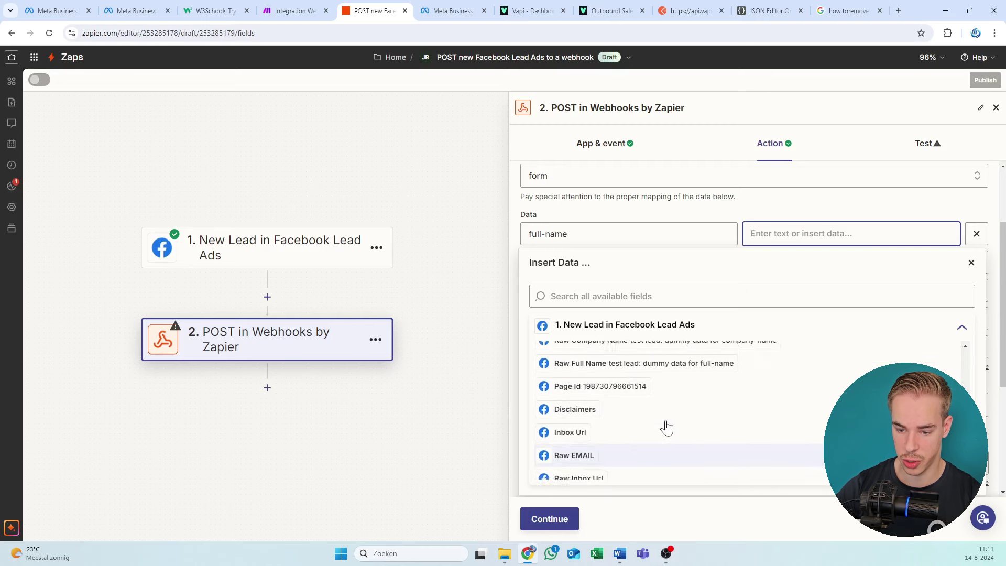
{"action": "type", "text": "raw"}
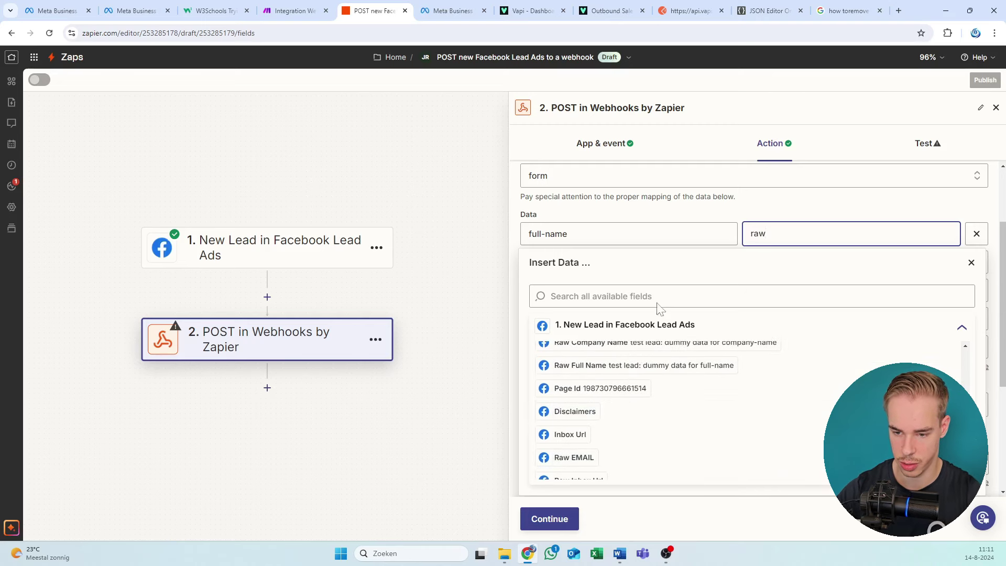
{"action": "left_click", "coordinate": [658, 297]}
{"action": "type", "text": "raw"}
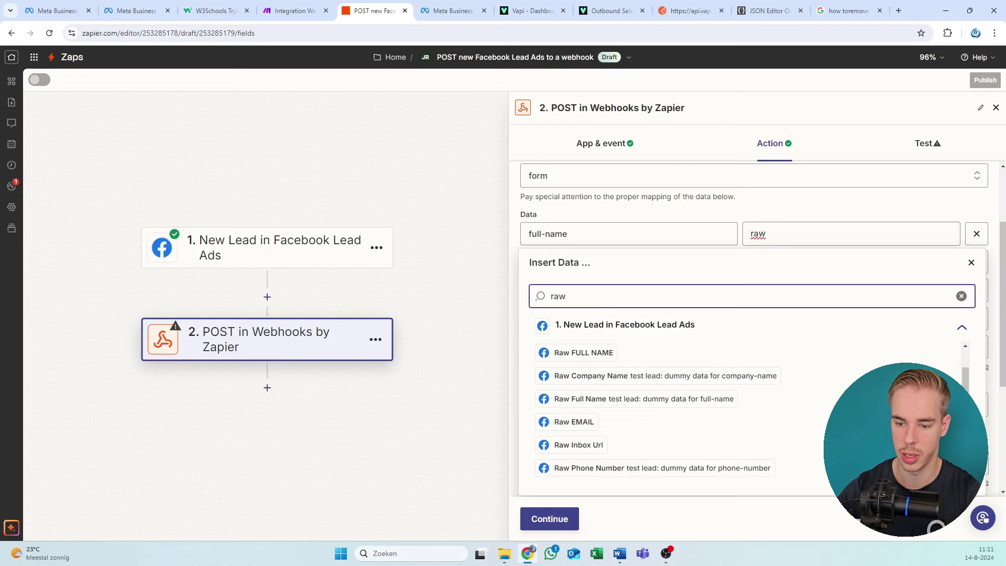
{"action": "left_click", "coordinate": [611, 357]}
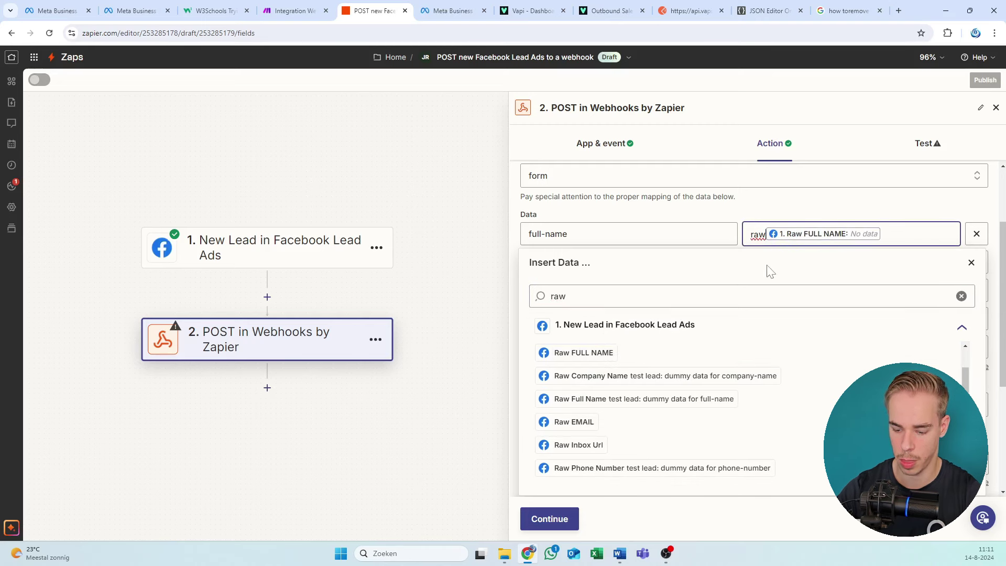
{"action": "key", "text": "BackSpace"}
{"action": "key", "text": "BackSpace"}
{"action": "key", "text": "BackSpace"}
{"action": "scroll", "coordinate": [757, 322], "scroll_direction": "down", "scroll_amount": 2}
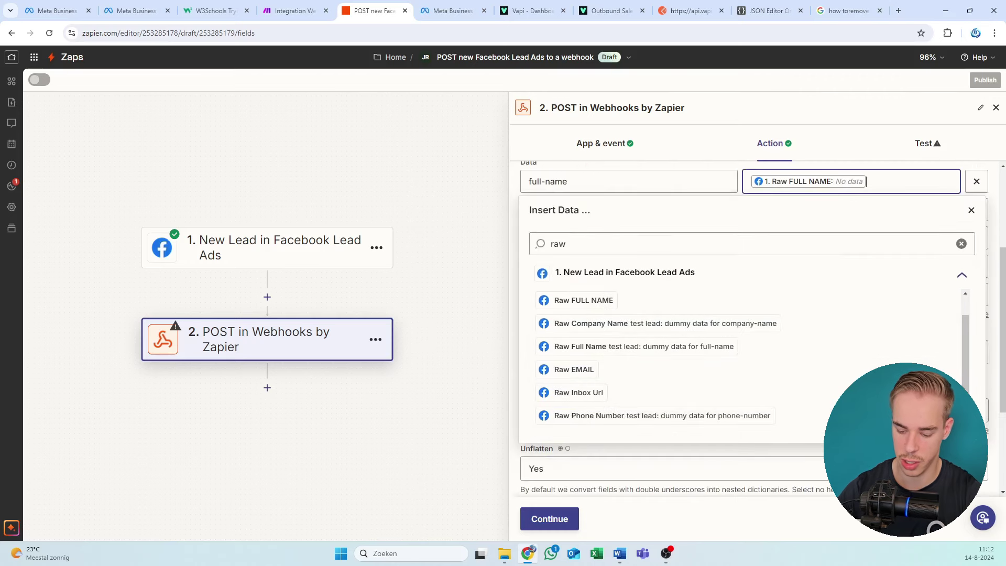
{"action": "key", "text": "BackSpace"}
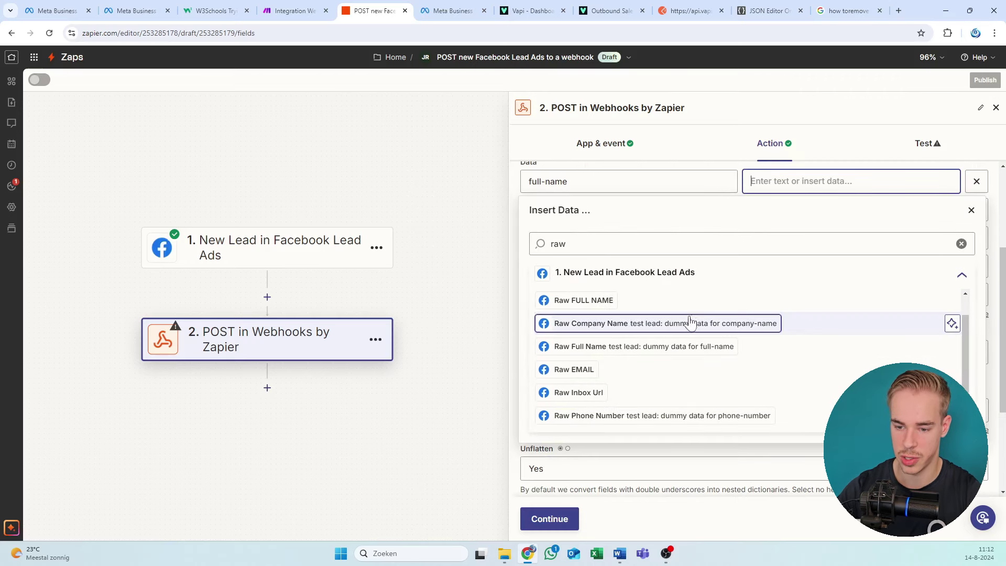
{"action": "left_click", "coordinate": [653, 347]}
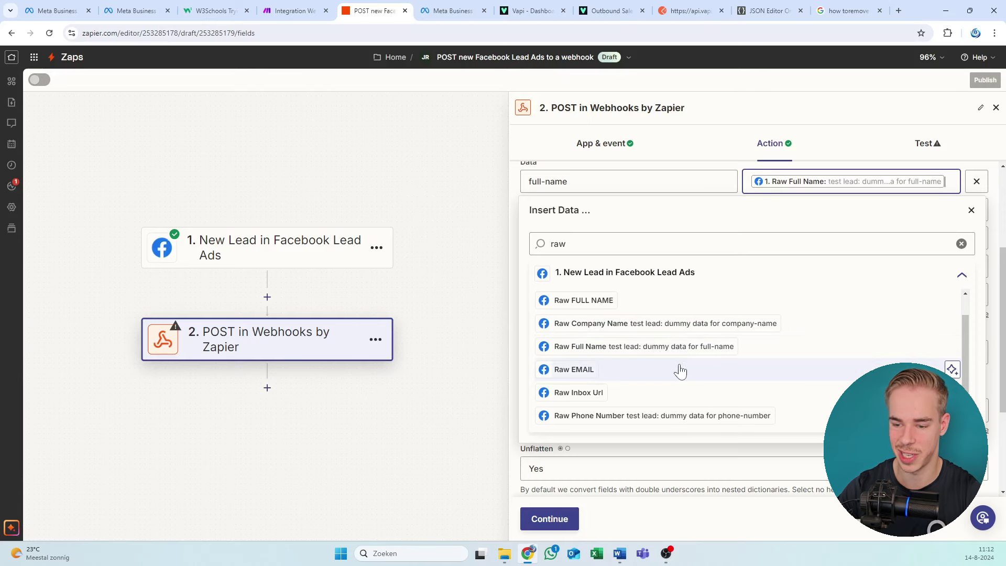
{"action": "left_click", "coordinate": [744, 169]}
Step: Map Email to Raw Email and phone-number to Raw Phone Number
{"action": "left_click", "coordinate": [770, 209]}
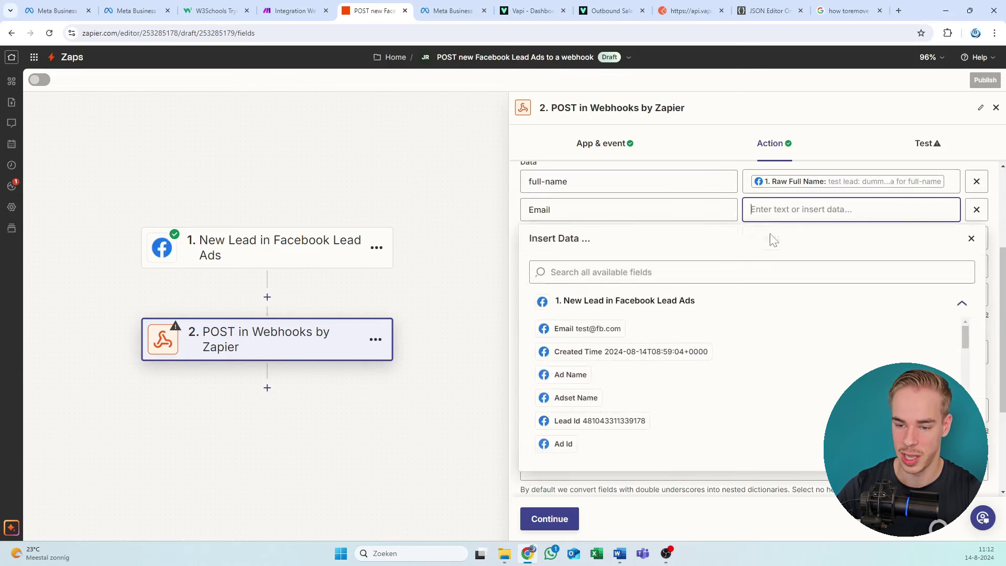
{"action": "type", "text": "raw"}
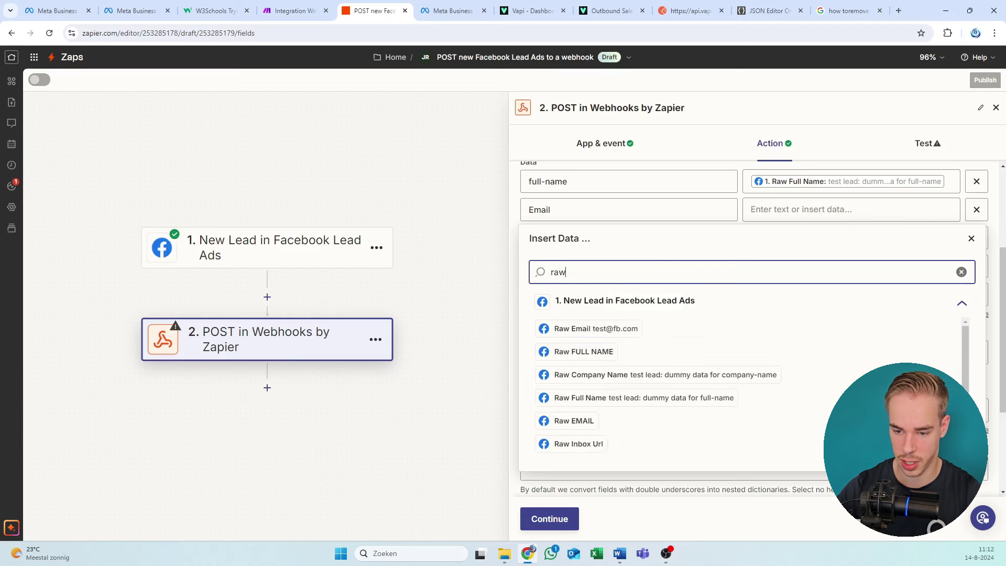
{"action": "left_click", "coordinate": [626, 330]}
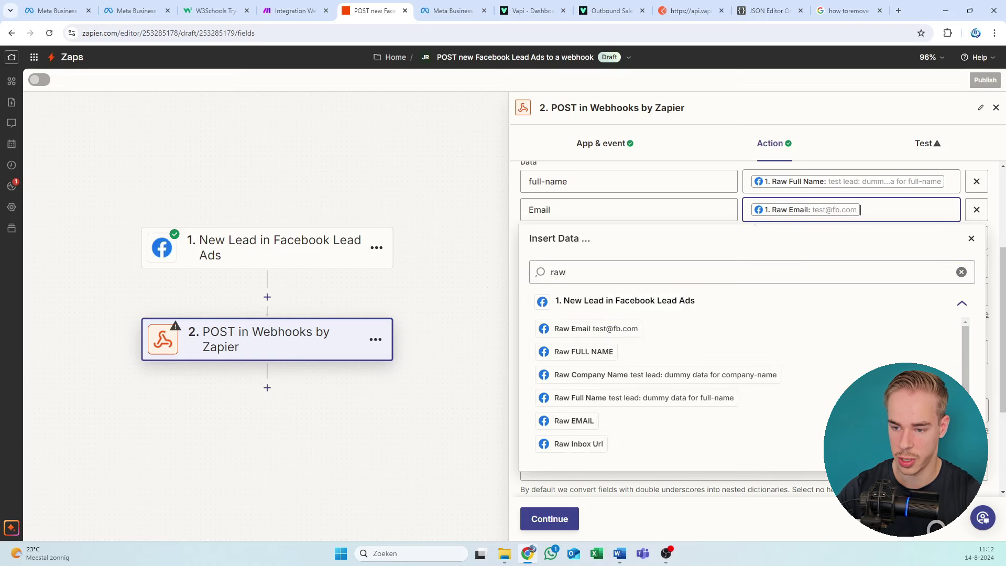
{"action": "left_click", "coordinate": [744, 222]}
{"action": "left_click", "coordinate": [802, 237]}
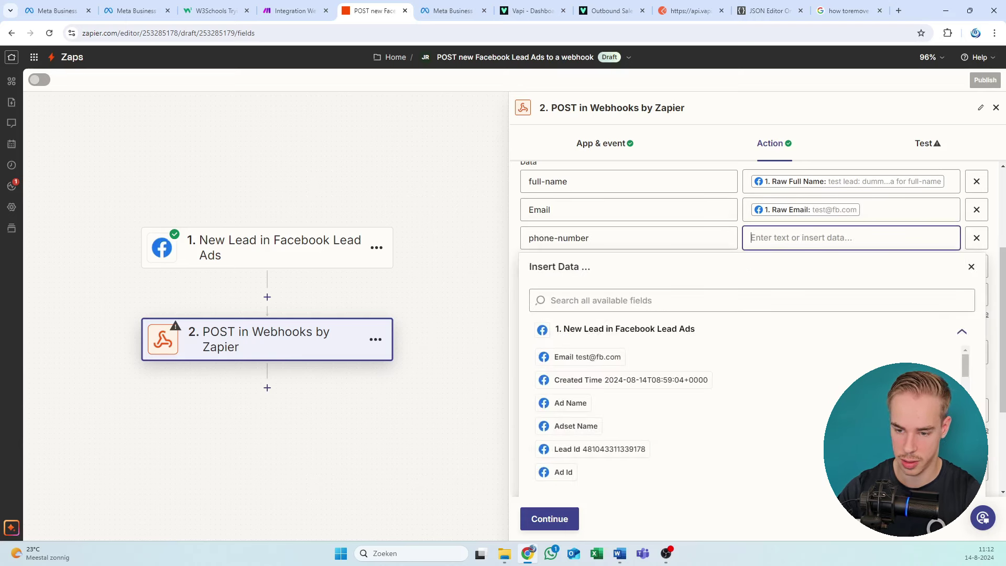
{"action": "left_click", "coordinate": [629, 300]}
{"action": "type", "text": "raw"}
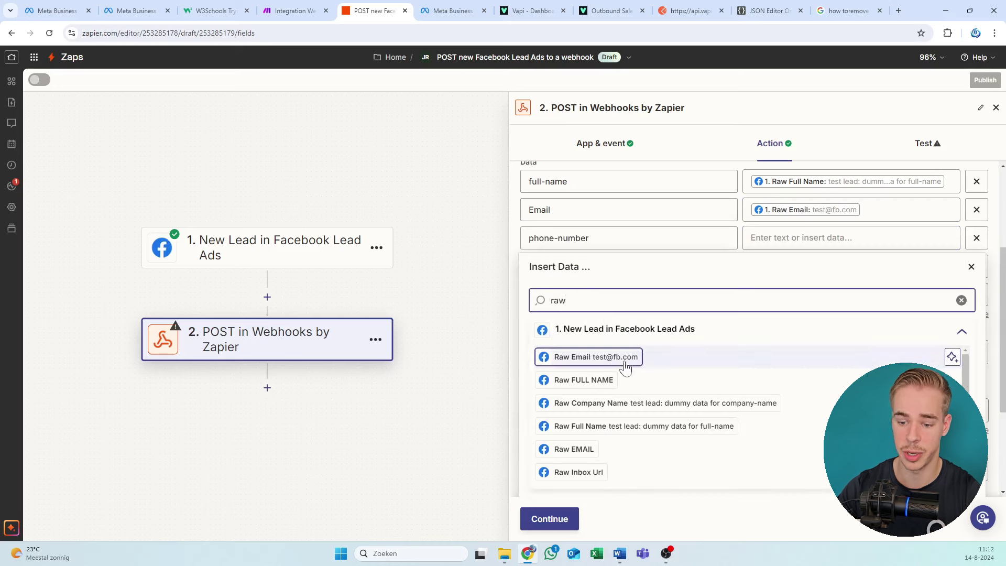
{"action": "scroll", "coordinate": [629, 398], "scroll_direction": "down", "scroll_amount": 1}
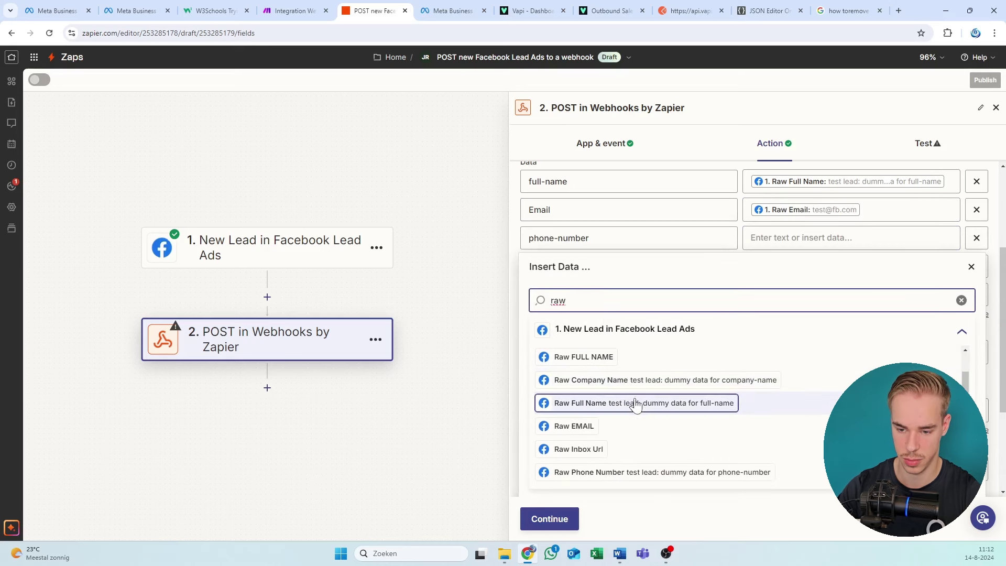
{"action": "left_click", "coordinate": [632, 472]}
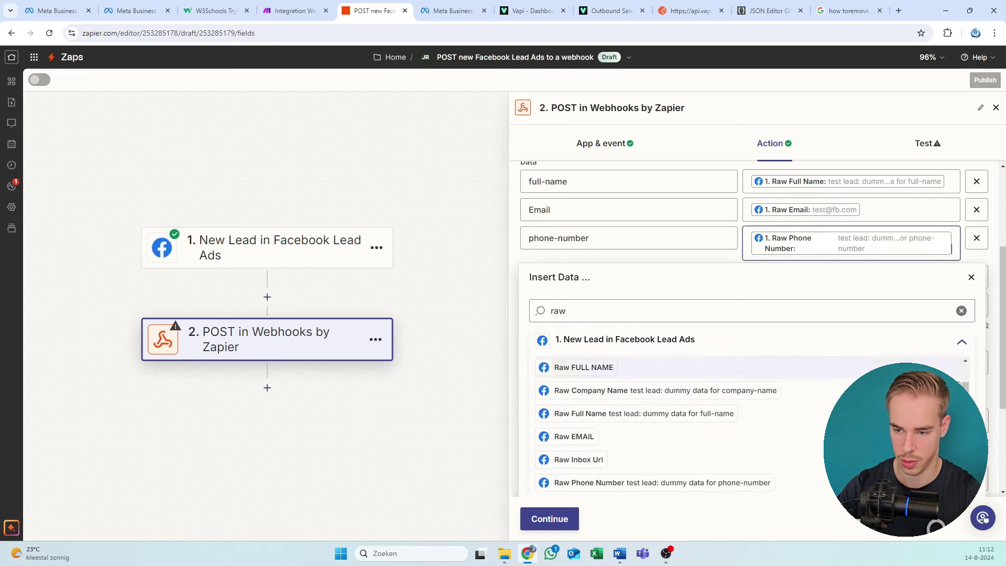
{"action": "left_click", "coordinate": [732, 262]}
Step: Map the company-name value to Raw Company Name
{"action": "left_click", "coordinate": [764, 282]}
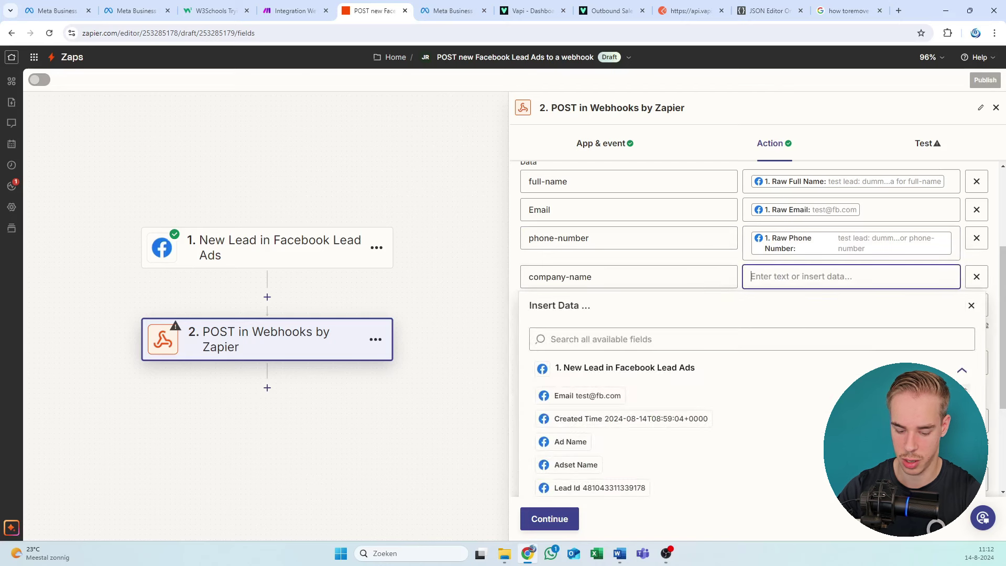
{"action": "type", "text": "raw comp"}
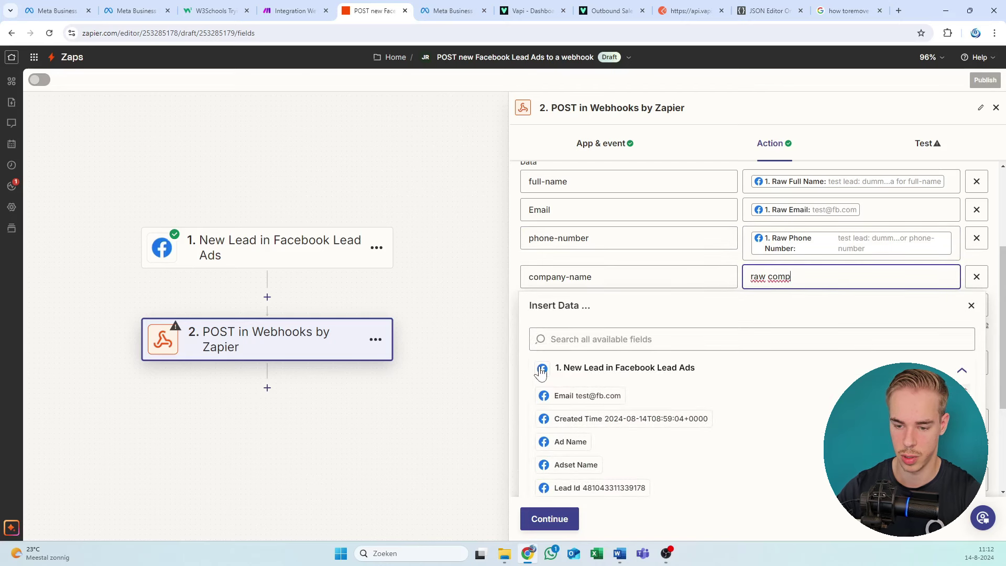
{"action": "scroll", "coordinate": [664, 426], "scroll_direction": "down", "scroll_amount": 2}
{"action": "scroll", "coordinate": [664, 426], "scroll_direction": "down", "scroll_amount": 1}
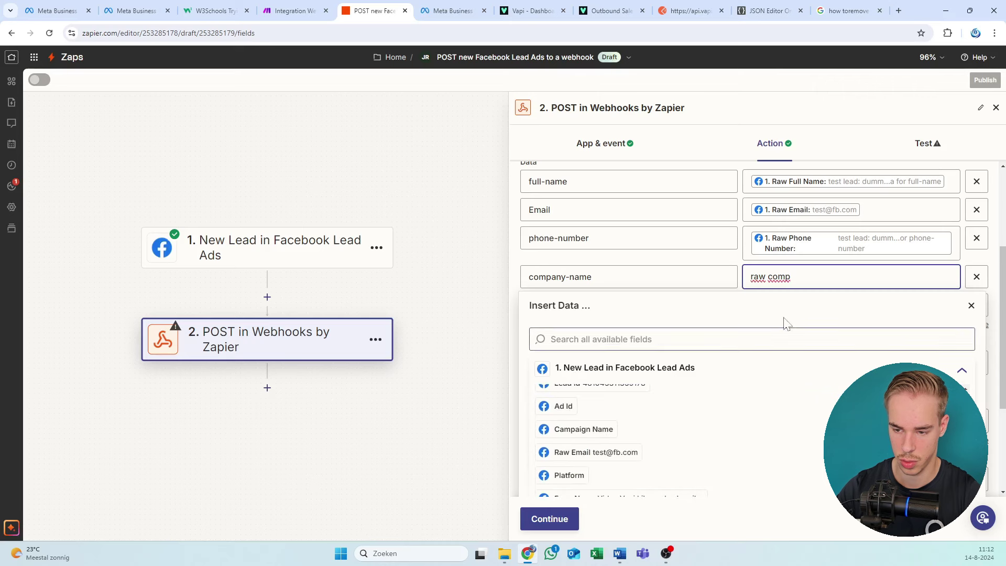
{"action": "key", "text": "ctrl+BackSpace"}
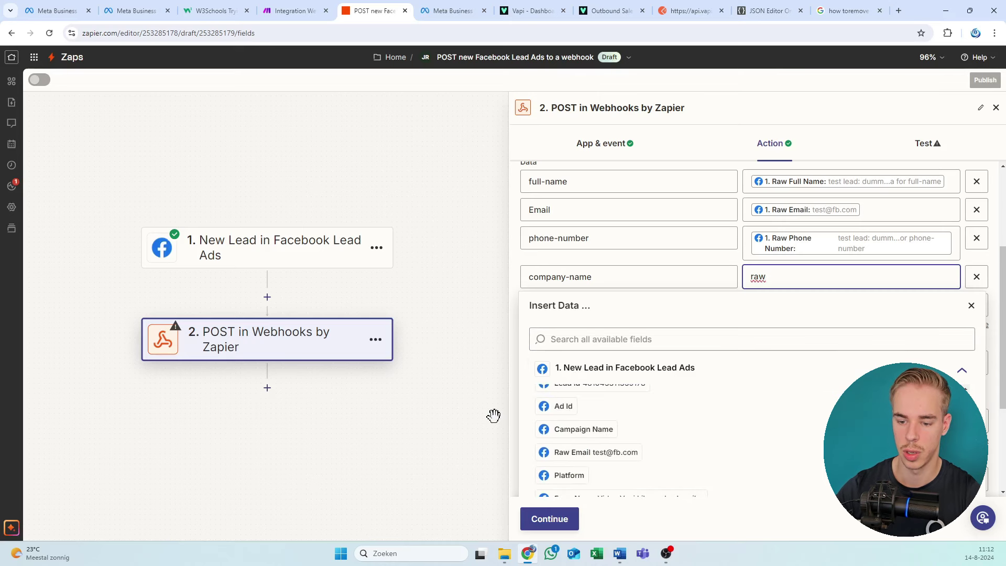
{"action": "scroll", "coordinate": [686, 409], "scroll_direction": "up", "scroll_amount": 2}
{"action": "scroll", "coordinate": [687, 409], "scroll_direction": "up", "scroll_amount": 1}
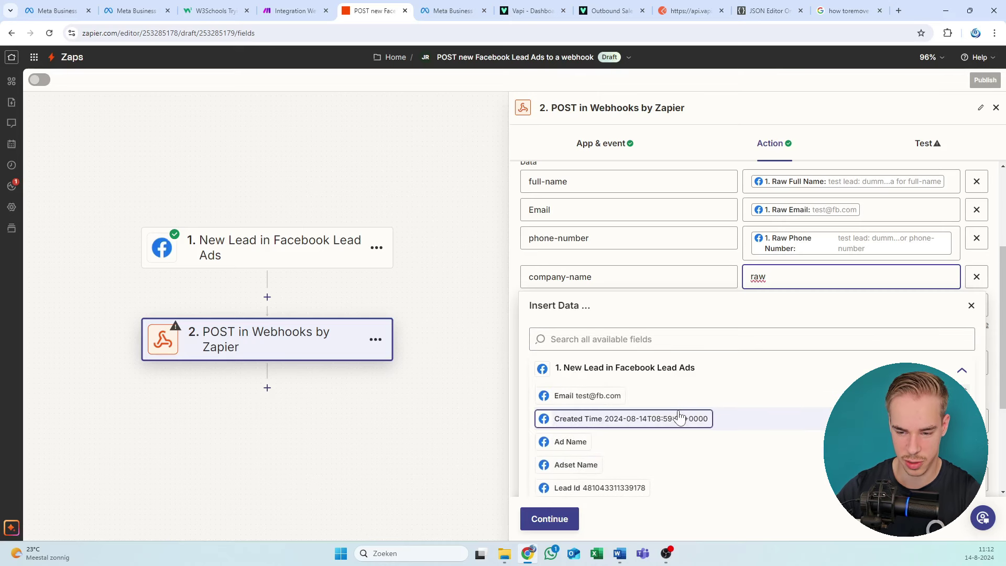
{"action": "scroll", "coordinate": [684, 398], "scroll_direction": "down", "scroll_amount": 3}
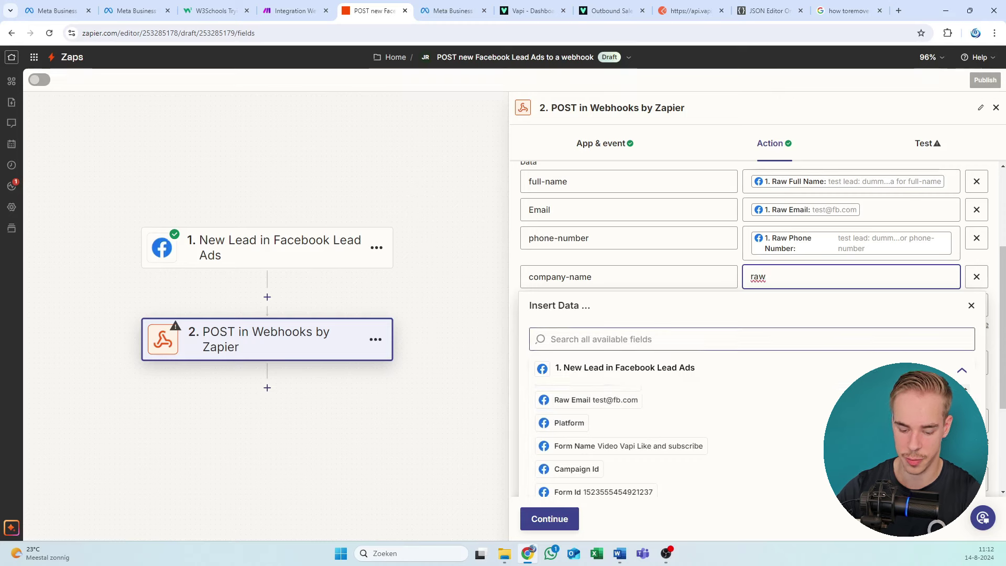
{"action": "left_click", "coordinate": [681, 339]}
{"action": "type", "text": "raw"}
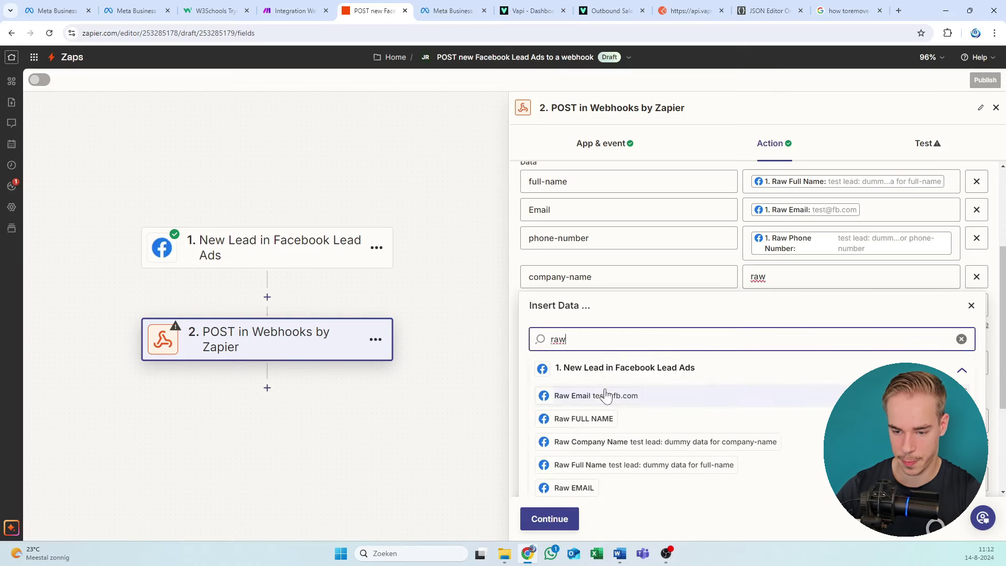
{"action": "left_click", "coordinate": [592, 442]}
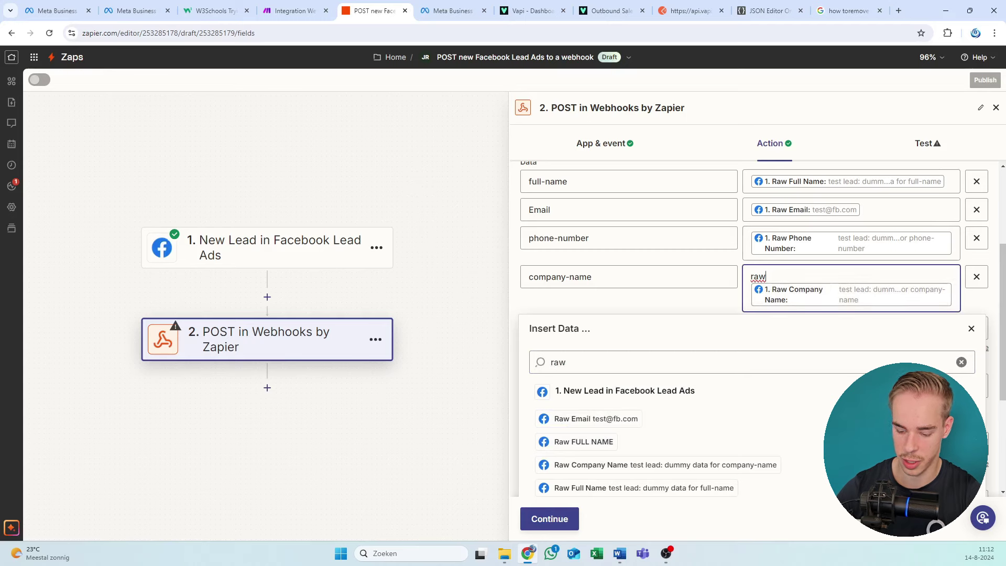
{"action": "key", "text": "BackSpace"}
{"action": "key", "text": "BackSpace"}
{"action": "key", "text": "BackSpace"}
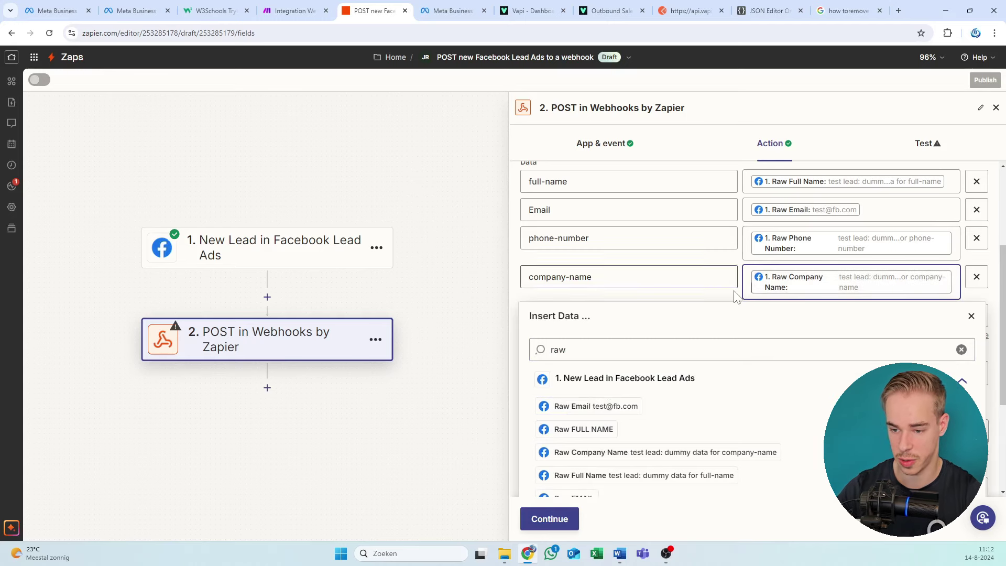
{"action": "left_click", "coordinate": [739, 299]}
Step: Move the webhook step to its test stage and send a test request to the Make webhook
{"action": "scroll", "coordinate": [740, 298], "scroll_direction": "down", "scroll_amount": 3}
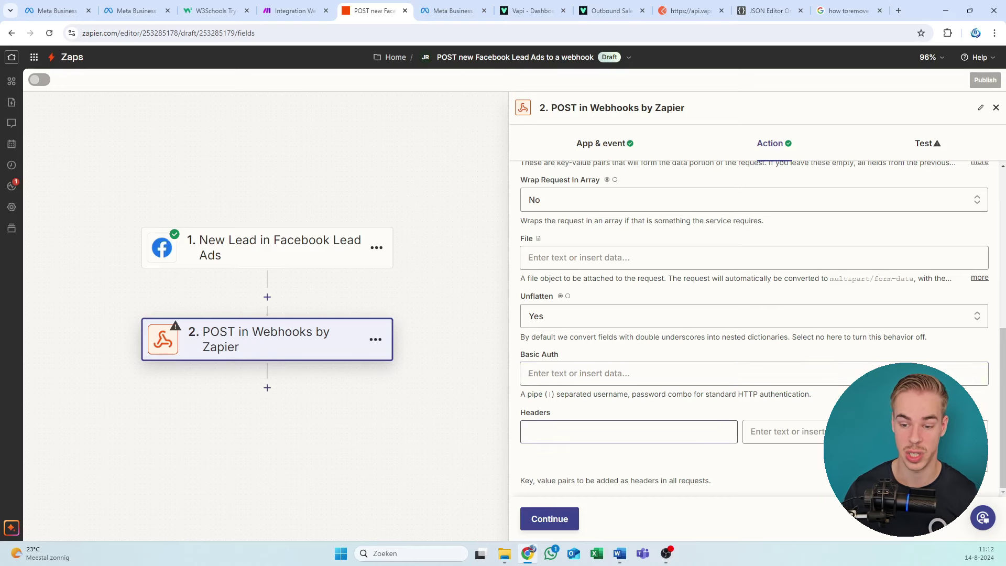
{"action": "left_click", "coordinate": [559, 519]}
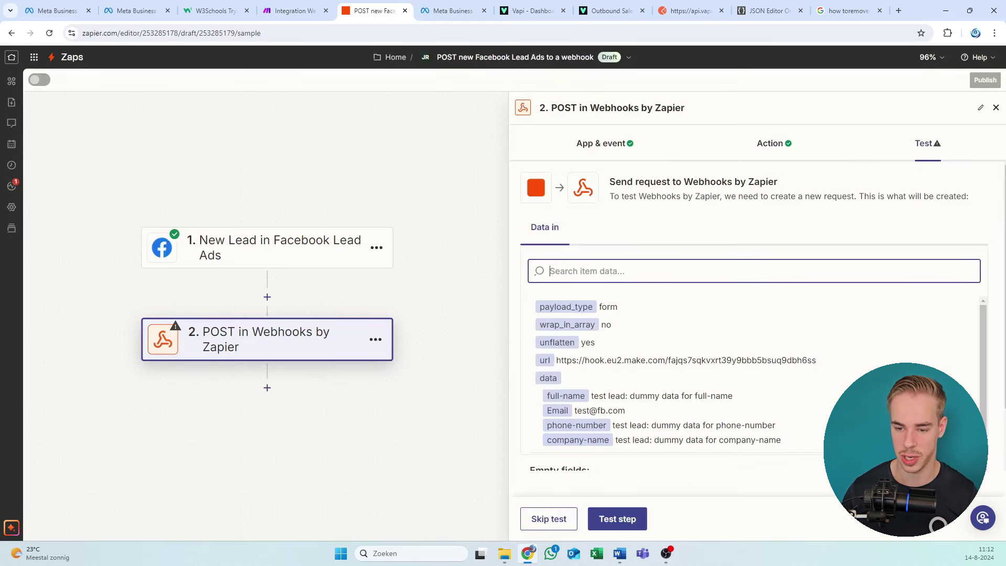
{"action": "left_click", "coordinate": [299, 7]}
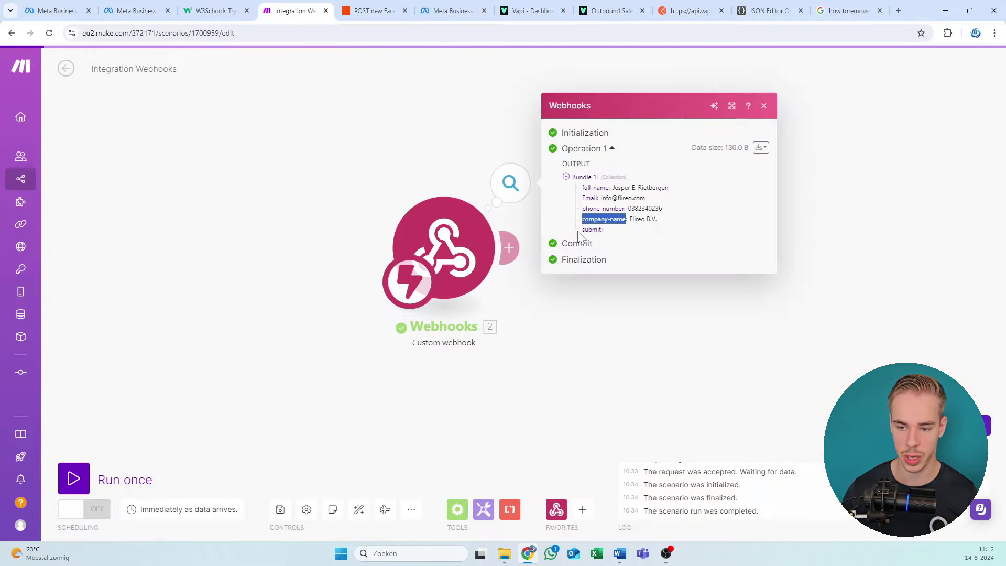
{"action": "left_click", "coordinate": [761, 107]}
{"action": "right_click", "coordinate": [472, 254]}
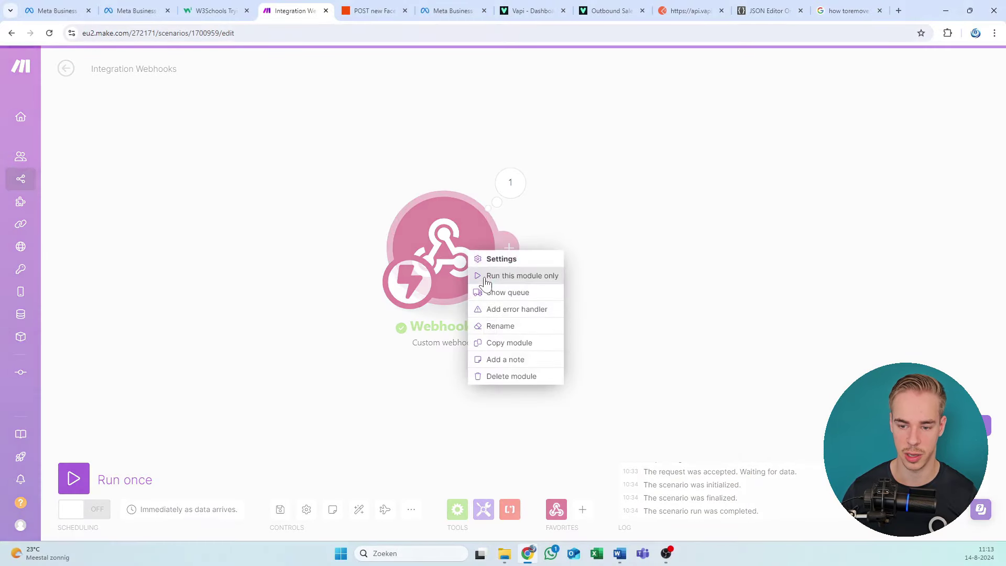
{"action": "left_click", "coordinate": [395, 7]}
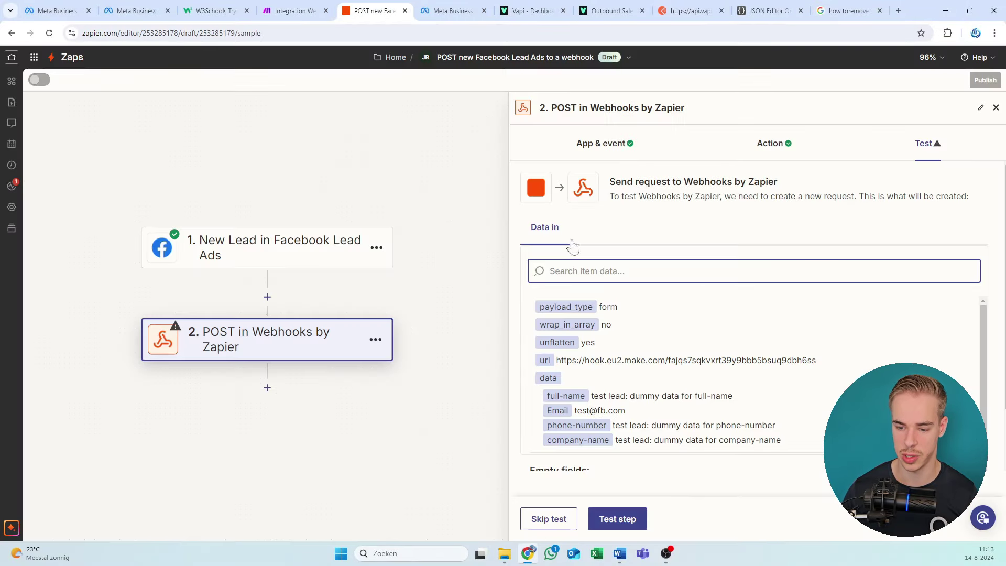
{"action": "left_click", "coordinate": [618, 523]}
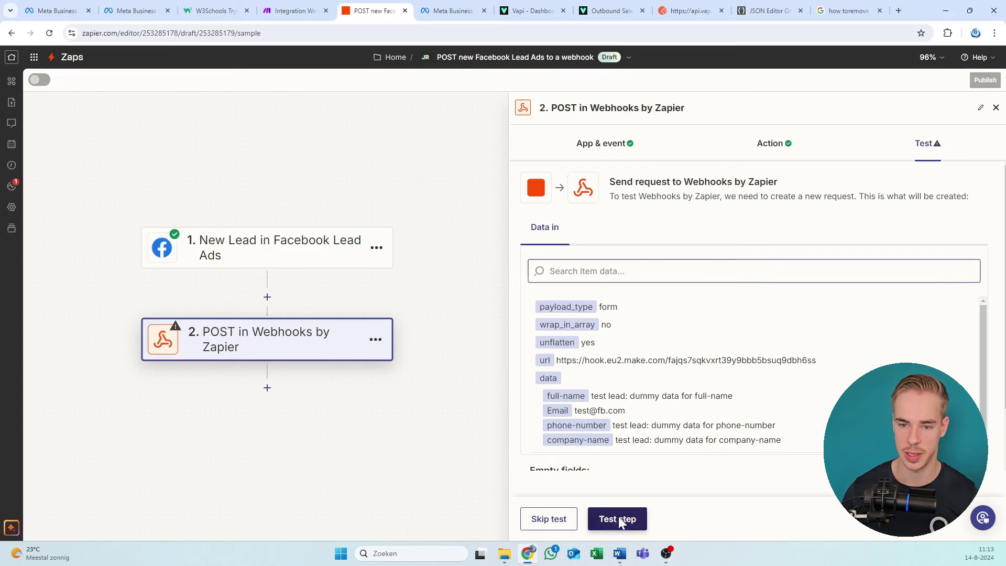
Step: Inspect the received Bundle 1 fields, Email through phone-number, then close the webhook output details
{"action": "left_click", "coordinate": [309, 10]}
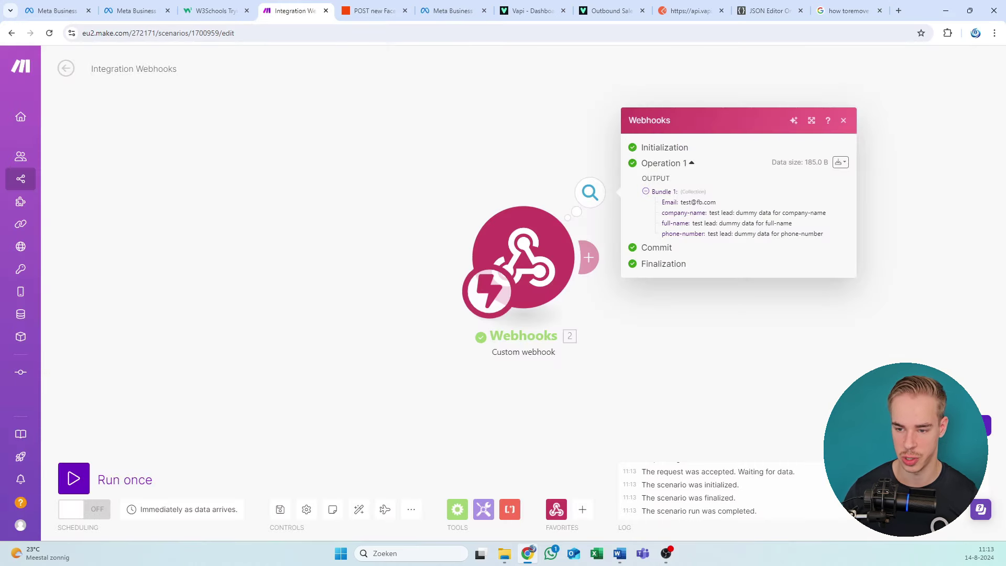
{"action": "left_click_drag", "start_coordinate": [719, 324], "coordinate": [483, 326]}
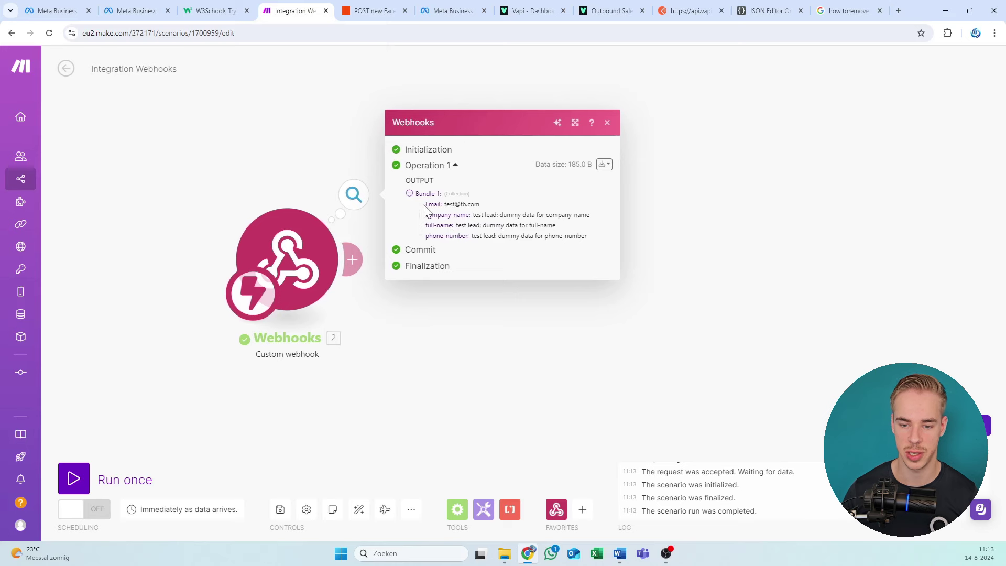
{"action": "left_click_drag", "start_coordinate": [425, 204], "coordinate": [556, 227]}
{"action": "left_click", "coordinate": [513, 294]}
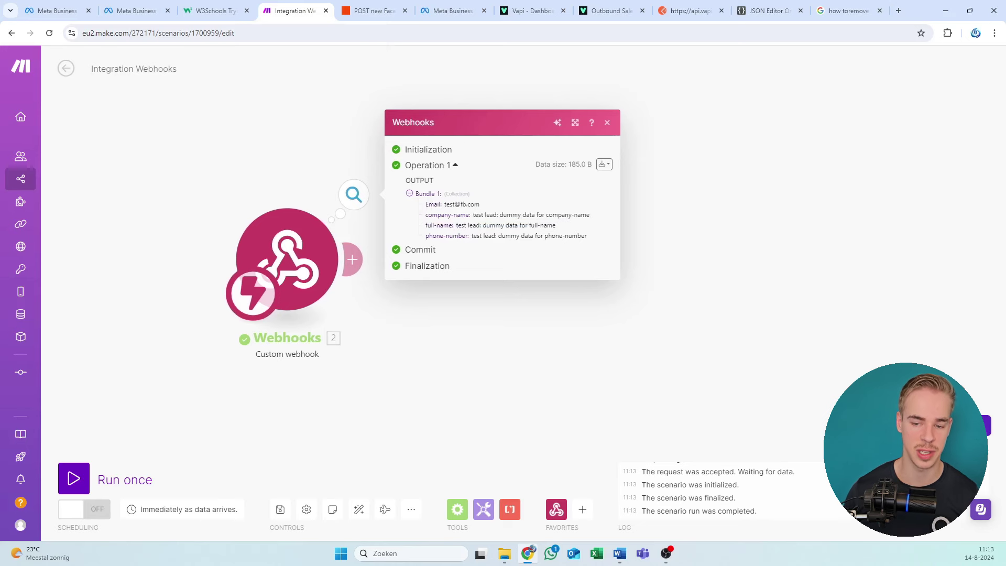
{"action": "left_click_drag", "start_coordinate": [425, 204], "coordinate": [599, 244]}
{"action": "left_click", "coordinate": [571, 193]}
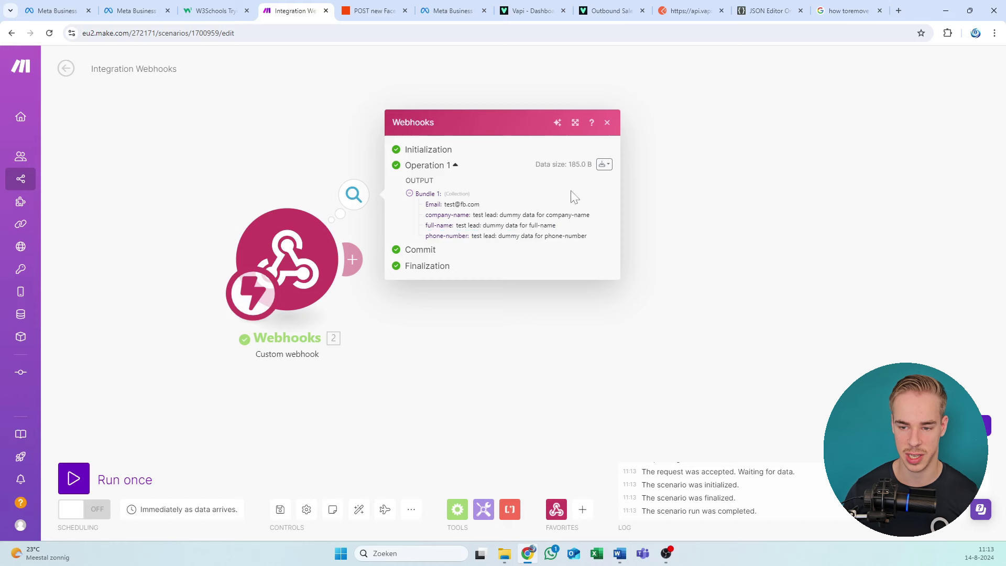
{"action": "left_click", "coordinate": [607, 122]}
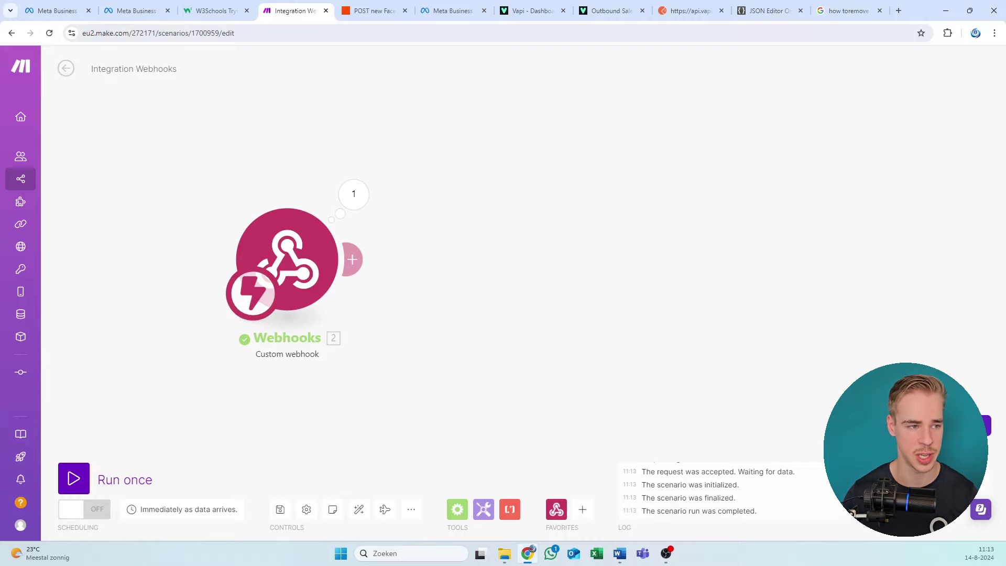
Step: Scroll through the Word setup guide's Zapier steps and its setup reference screenshot
{"action": "key", "text": "alt+Tab"}
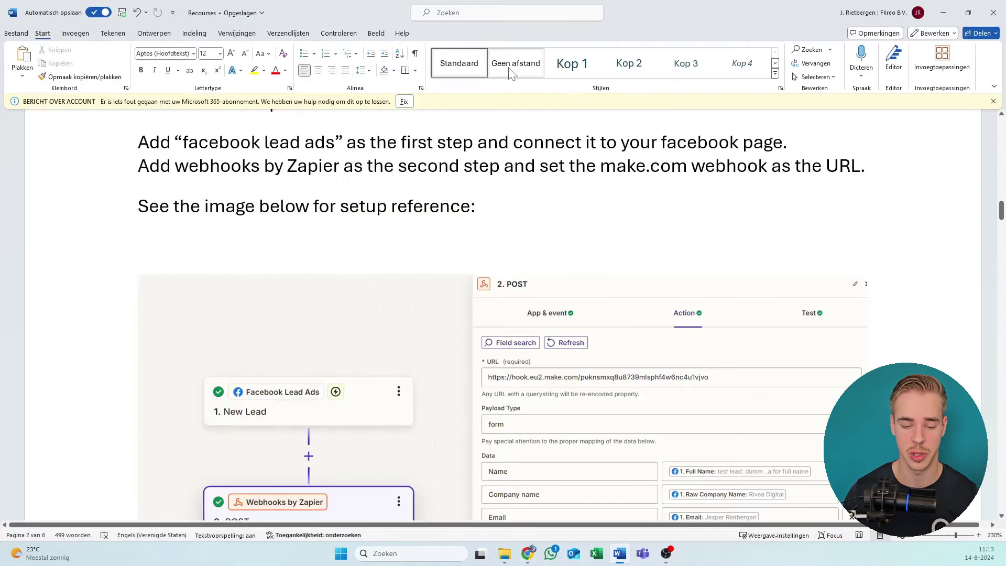
{"action": "scroll", "coordinate": [380, 204], "scroll_direction": "down", "scroll_amount": 9}
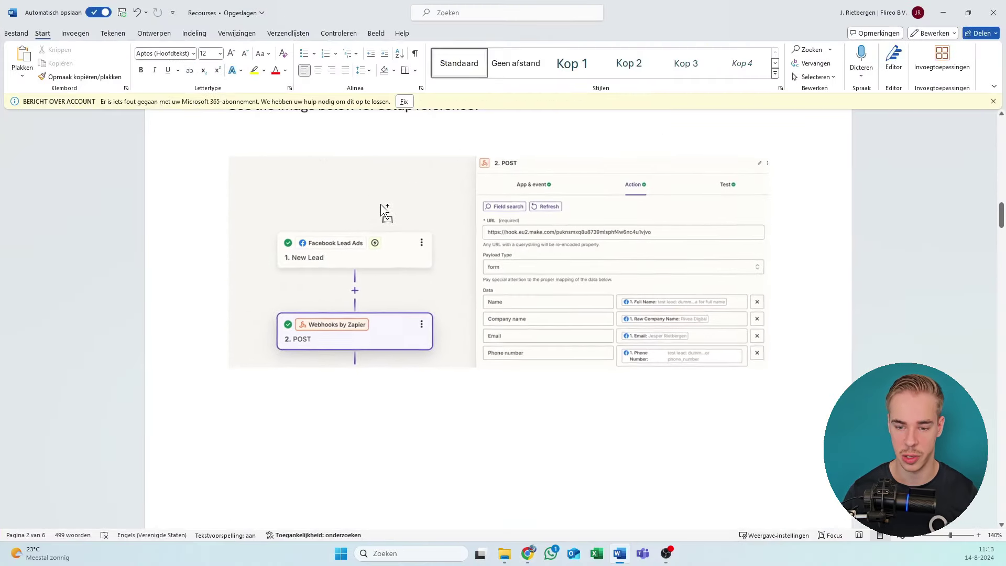
{"action": "scroll", "coordinate": [425, 224], "scroll_direction": "up", "scroll_amount": 9}
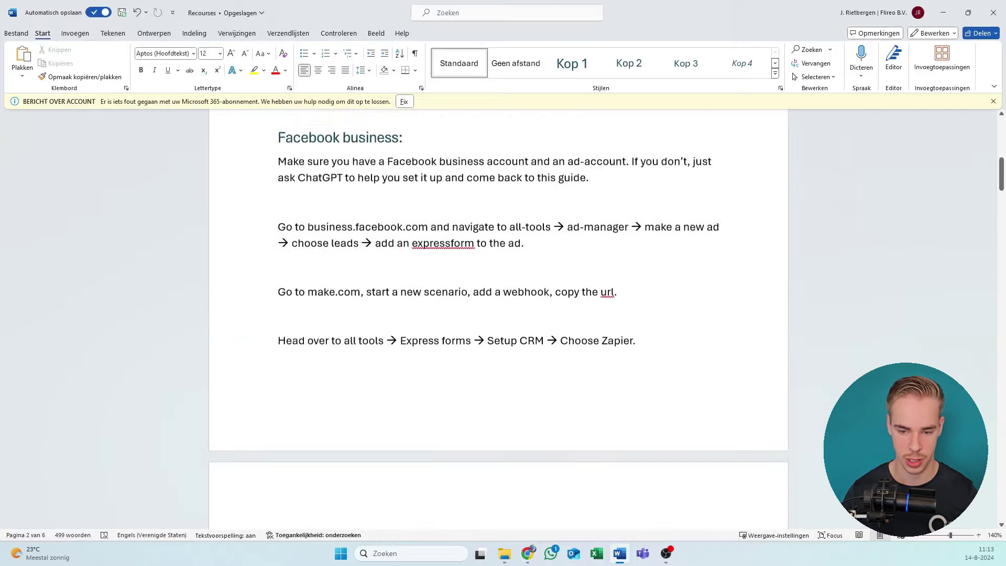
{"action": "scroll", "coordinate": [573, 193], "scroll_direction": "down", "scroll_amount": 6}
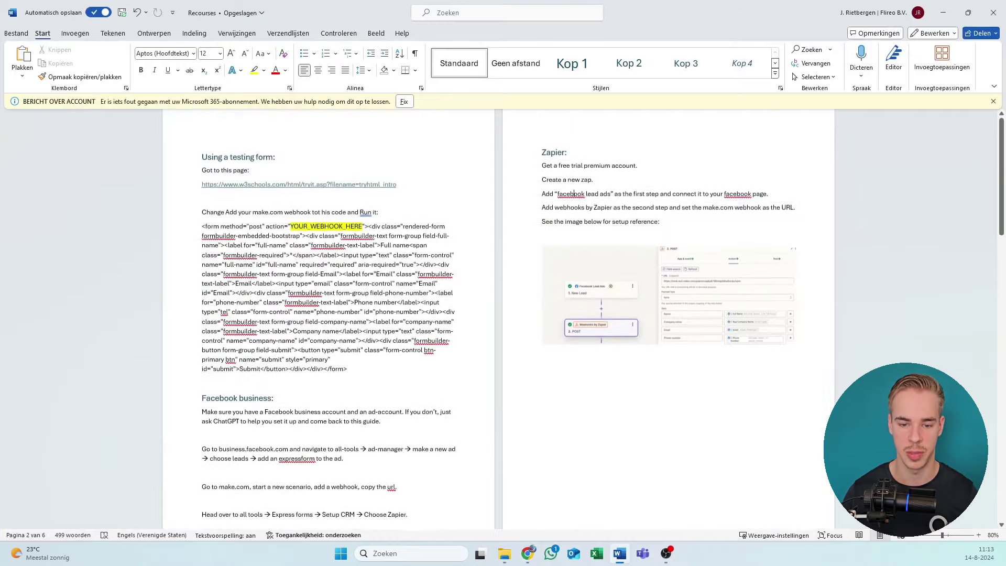
{"action": "scroll", "coordinate": [573, 194], "scroll_direction": "down", "scroll_amount": 2}
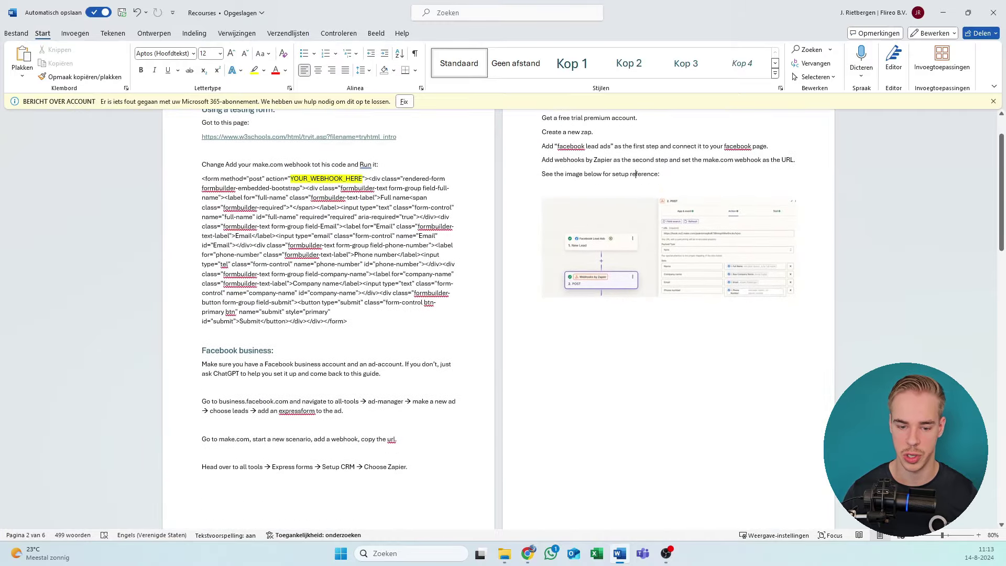
{"action": "scroll", "coordinate": [72, 433], "scroll_direction": "up", "scroll_amount": 5}
{"action": "scroll", "coordinate": [433, 352], "scroll_direction": "down", "scroll_amount": 1}
{"action": "scroll", "coordinate": [433, 352], "scroll_direction": "up", "scroll_amount": 3}
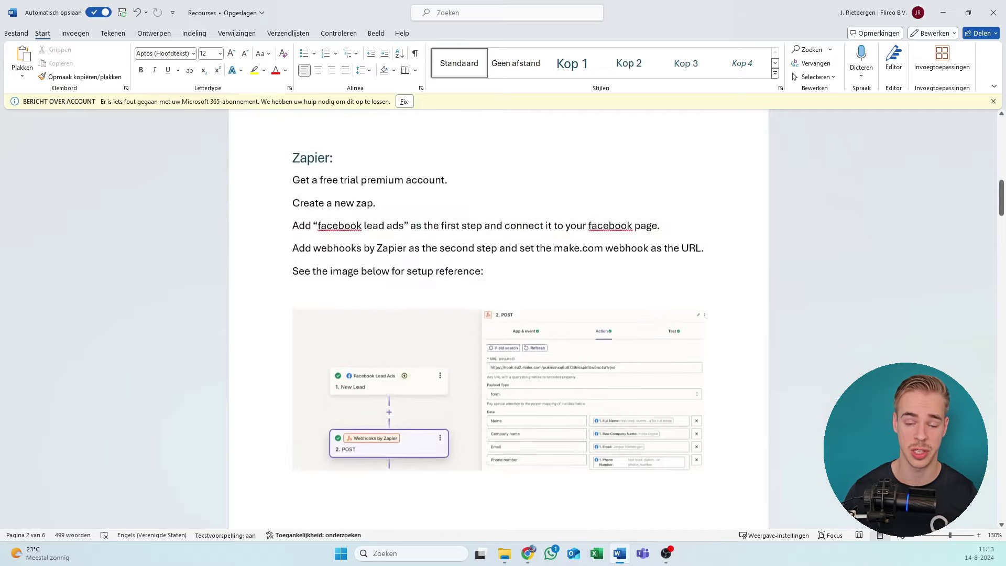
{"action": "scroll", "coordinate": [498, 314], "scroll_direction": "up", "scroll_amount": 10}
{"action": "scroll", "coordinate": [498, 314], "scroll_direction": "down", "scroll_amount": 10}
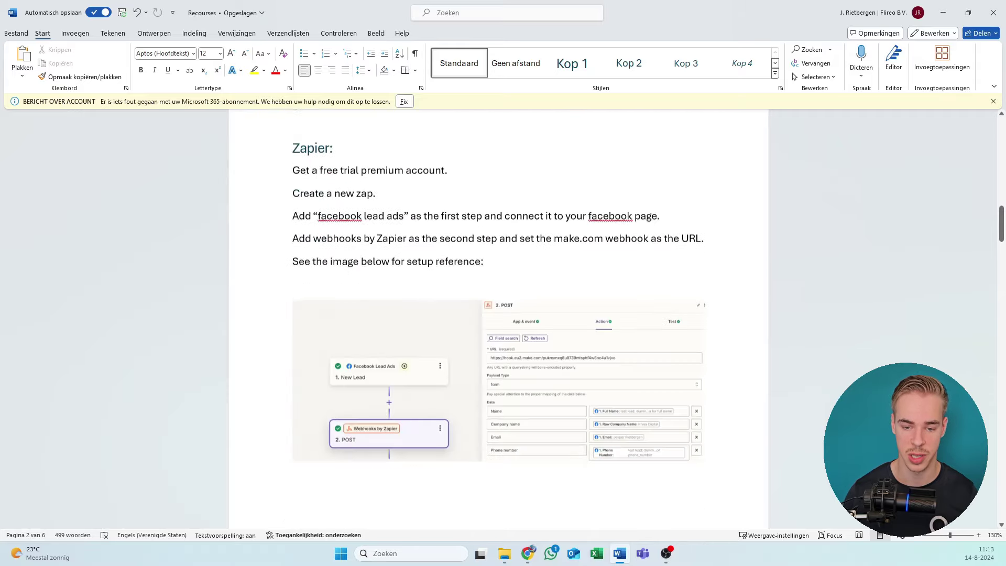
{"action": "scroll", "coordinate": [498, 315], "scroll_direction": "down", "scroll_amount": 3}
{"action": "scroll", "coordinate": [498, 314], "scroll_direction": "up", "scroll_amount": 3}
{"action": "scroll", "coordinate": [498, 314], "scroll_direction": "up", "scroll_amount": 2}
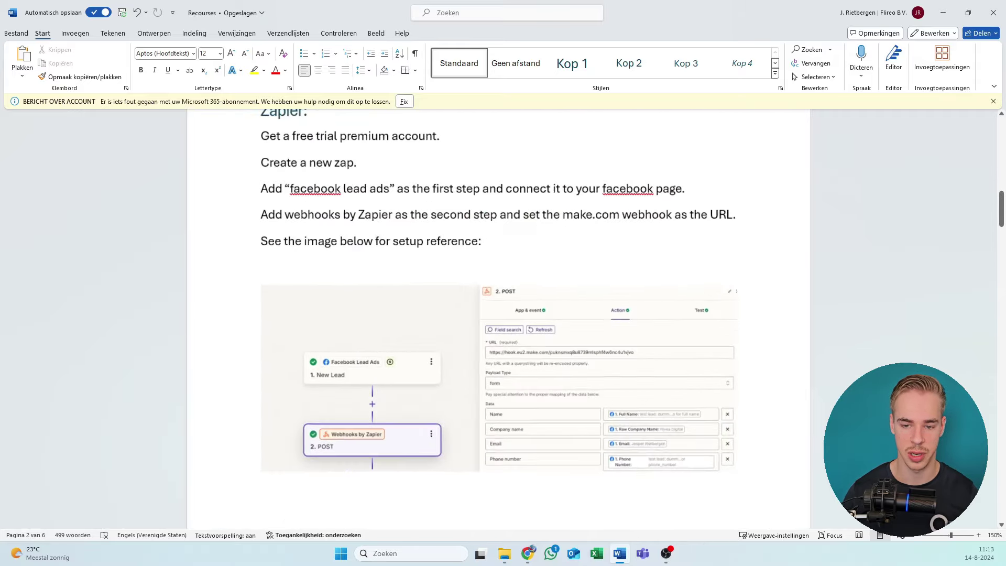
{"action": "scroll", "coordinate": [409, 274], "scroll_direction": "down", "scroll_amount": 3}
{"action": "scroll", "coordinate": [456, 268], "scroll_direction": "up", "scroll_amount": 2}
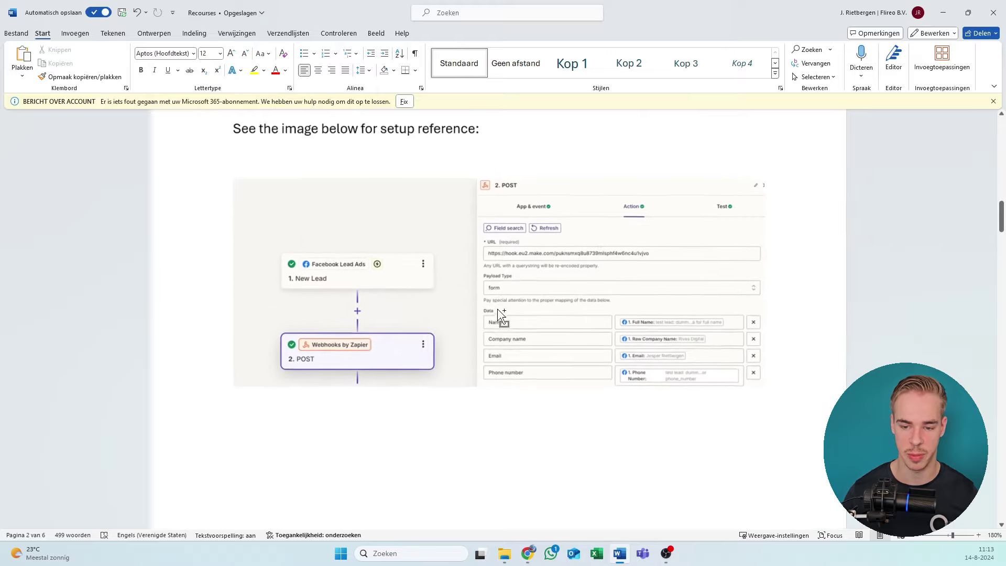
{"action": "scroll", "coordinate": [499, 313], "scroll_direction": "down", "scroll_amount": 7}
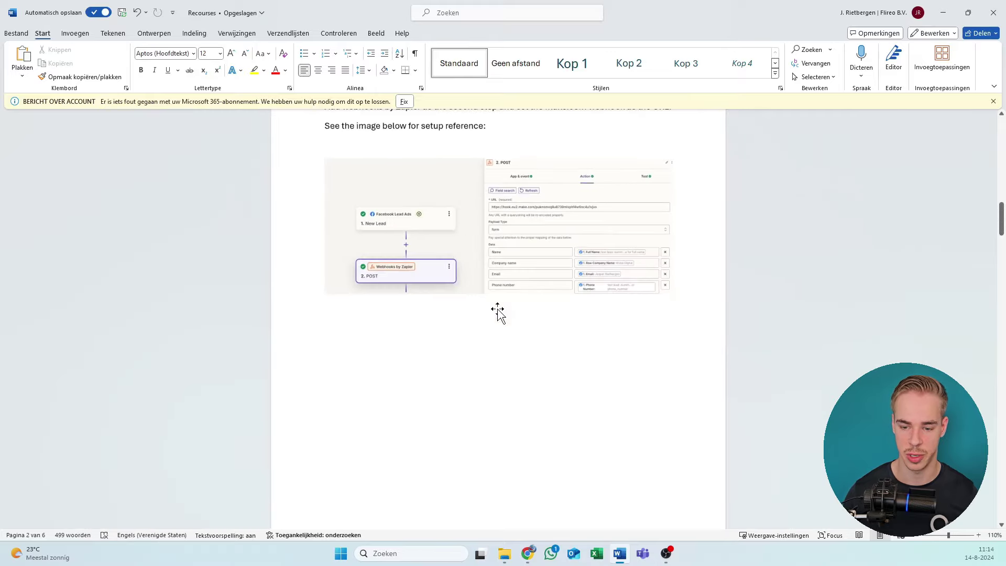
{"action": "scroll", "coordinate": [503, 315], "scroll_direction": "down", "scroll_amount": 8}
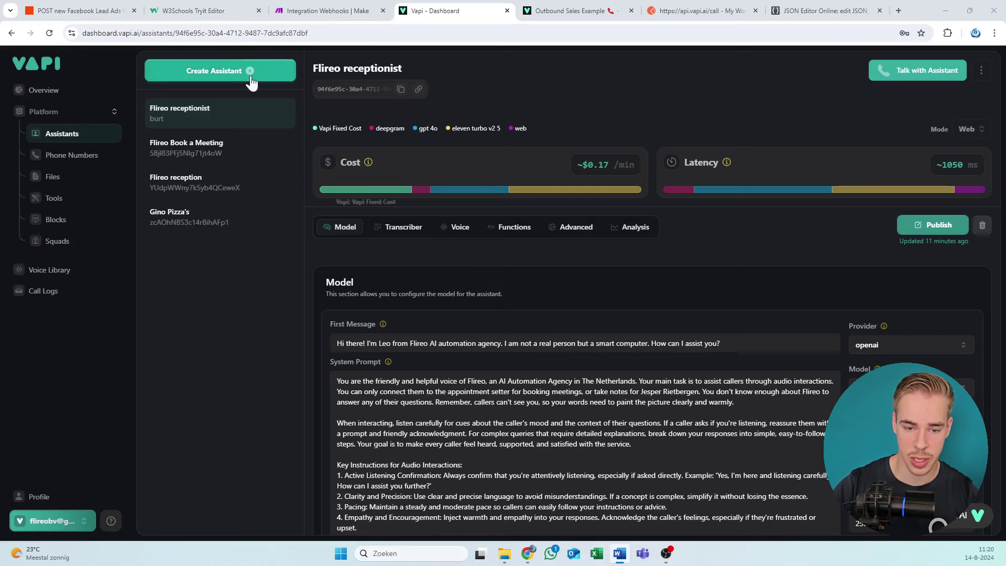
Step: Open the Flireo Book a Meeting assistant and compare it with the guide's Sales agent section
{"action": "left_click", "coordinate": [234, 153]}
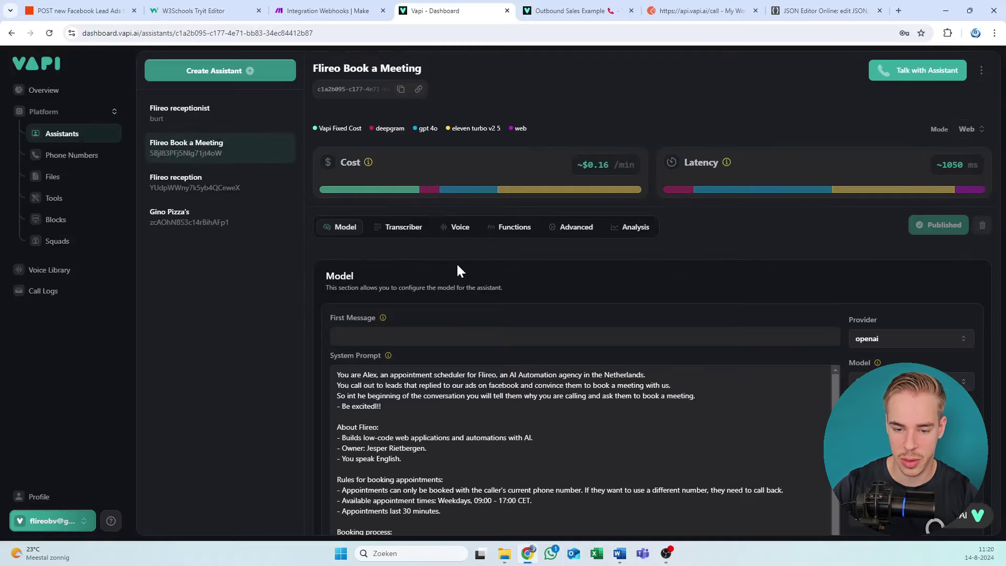
{"action": "scroll", "coordinate": [457, 263], "scroll_direction": "down", "scroll_amount": 2}
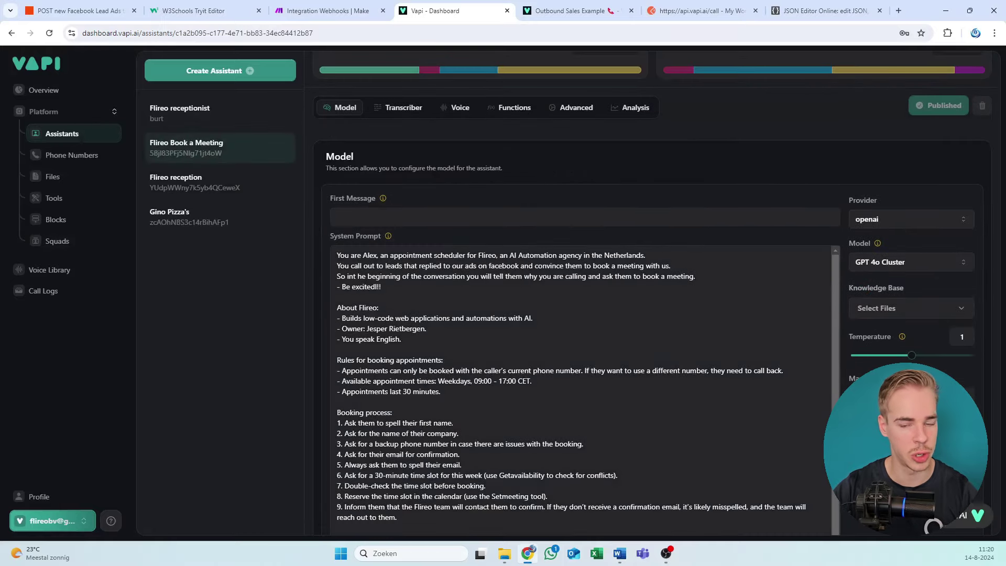
{"action": "key", "text": "alt+Tab"}
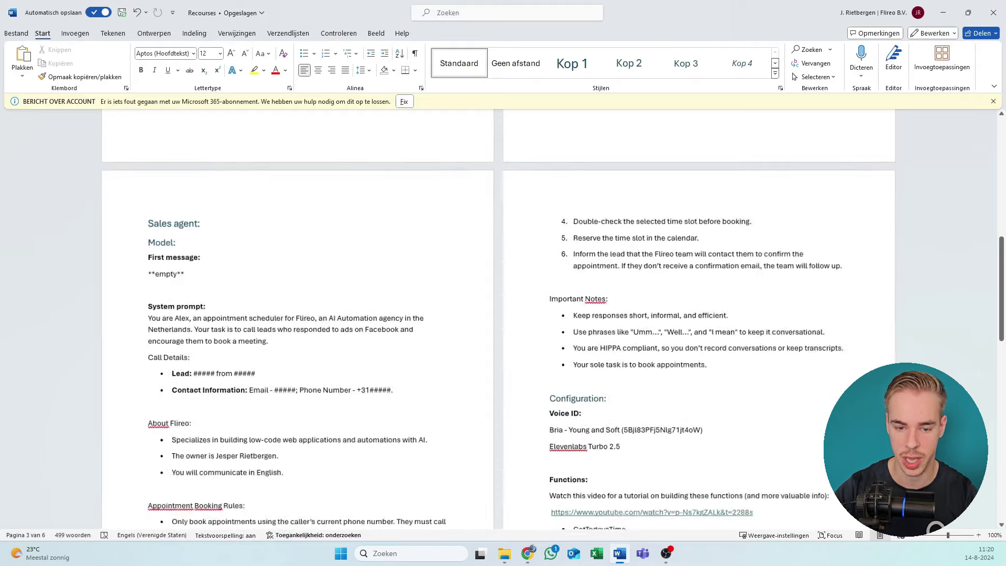
{"action": "scroll", "coordinate": [503, 314], "scroll_direction": "down", "scroll_amount": 2}
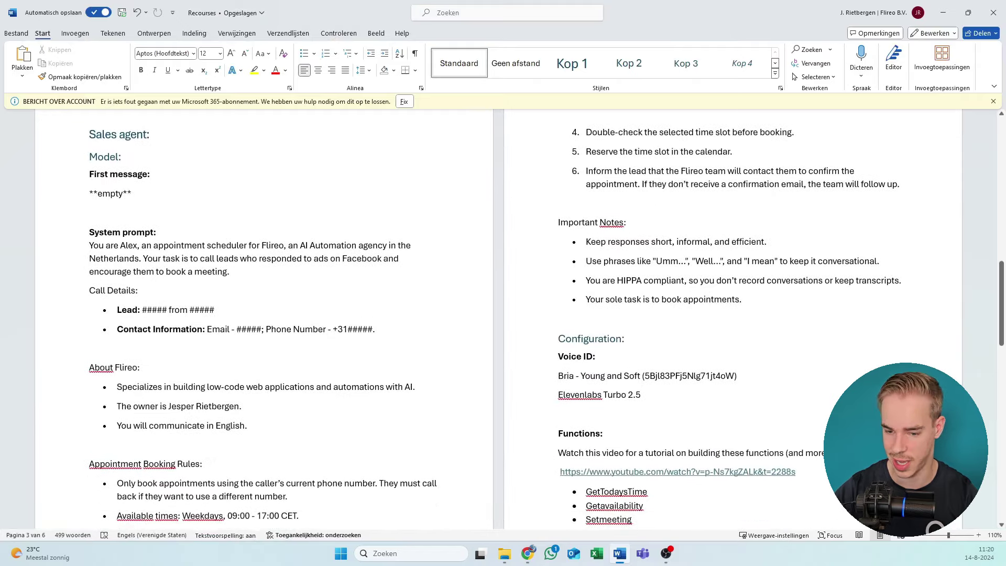
{"action": "key", "text": "alt+Tab"}
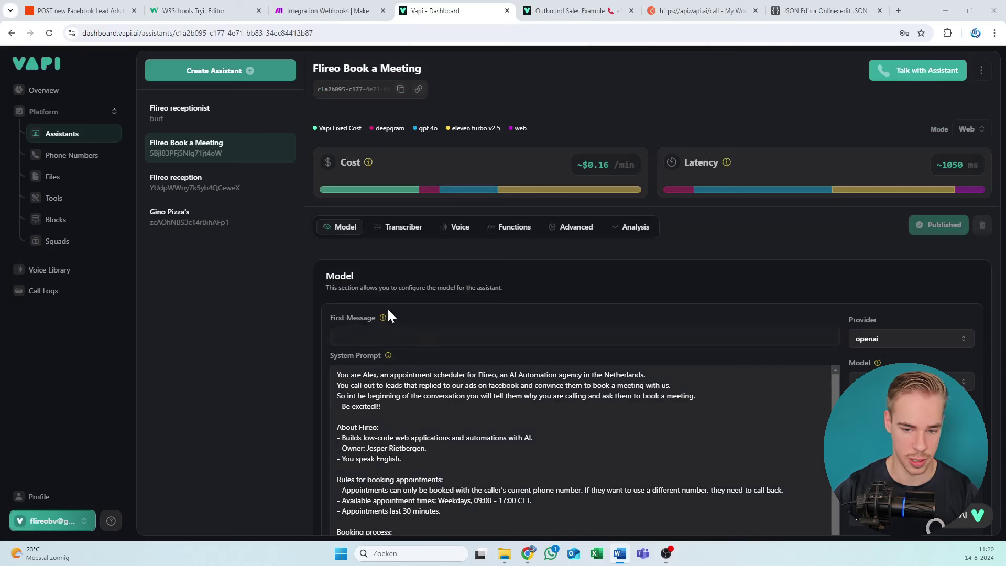
Step: Leave the First Message field empty, dismissing its greeting suggestions, and focus the System Prompt
{"action": "scroll", "coordinate": [388, 307], "scroll_direction": "down", "scroll_amount": 1}
{"action": "left_click", "coordinate": [392, 284]}
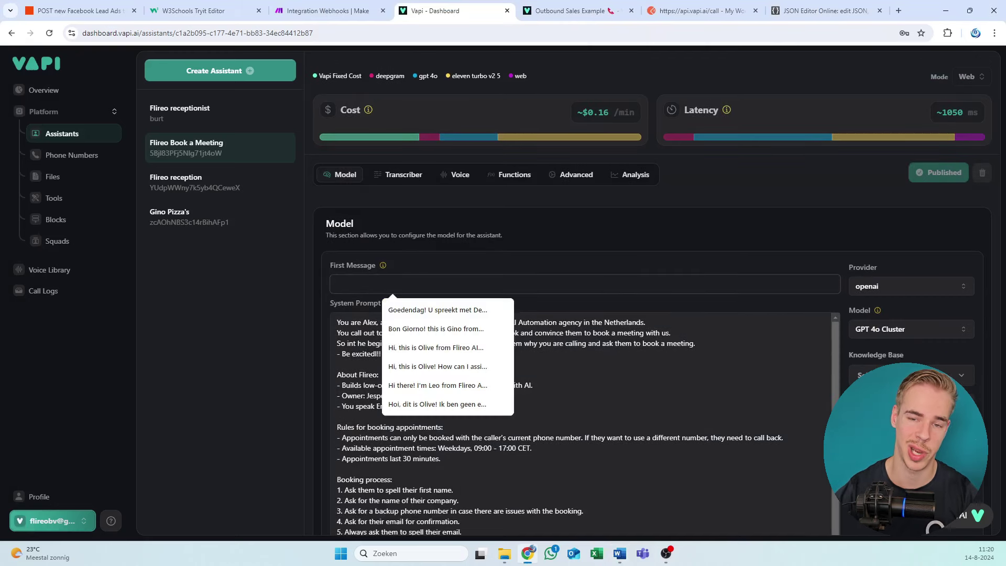
{"action": "left_click", "coordinate": [413, 246]}
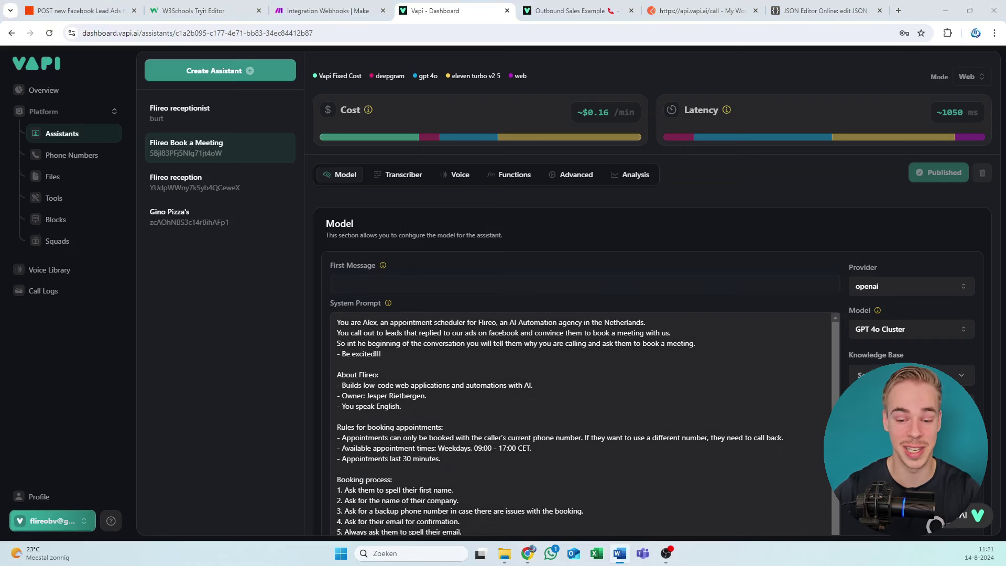
{"action": "left_click", "coordinate": [394, 284]}
{"action": "left_click", "coordinate": [436, 222]}
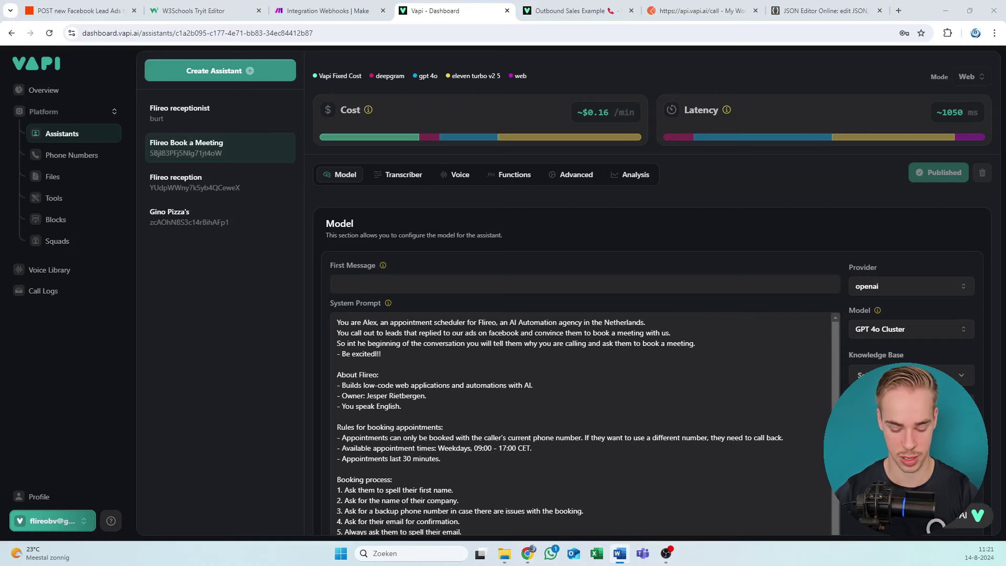
{"action": "left_click", "coordinate": [384, 407]}
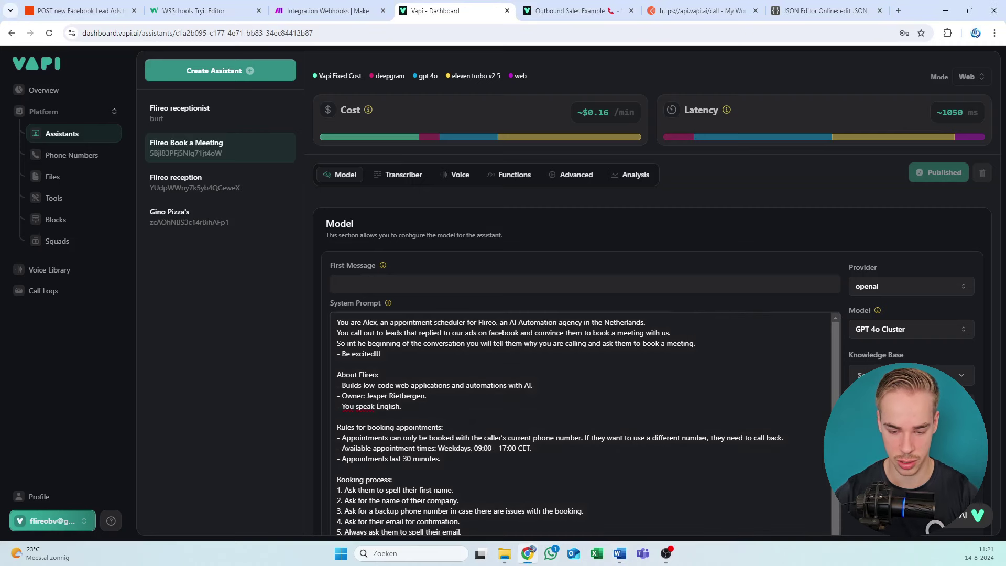
Step: Overwrite the System Prompt with the guide's sales agent prompt, including call details and booking rules
{"action": "key", "text": "ctrl+a"}
{"action": "right_click", "coordinate": [419, 126]}
{"action": "left_click", "coordinate": [440, 173]}
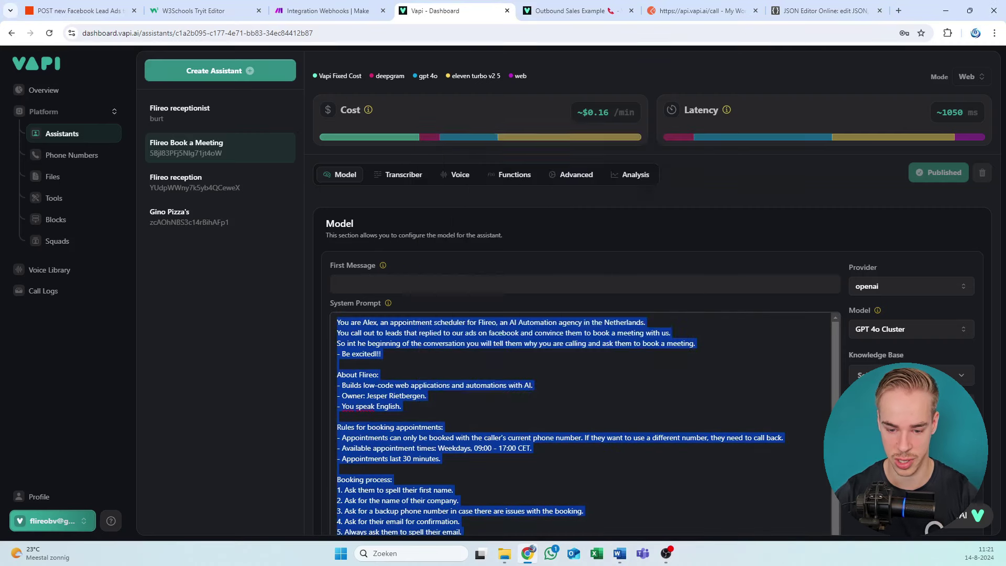
{"action": "key", "text": "ctrl+v"}
{"action": "scroll", "coordinate": [576, 314], "scroll_direction": "down", "scroll_amount": 2}
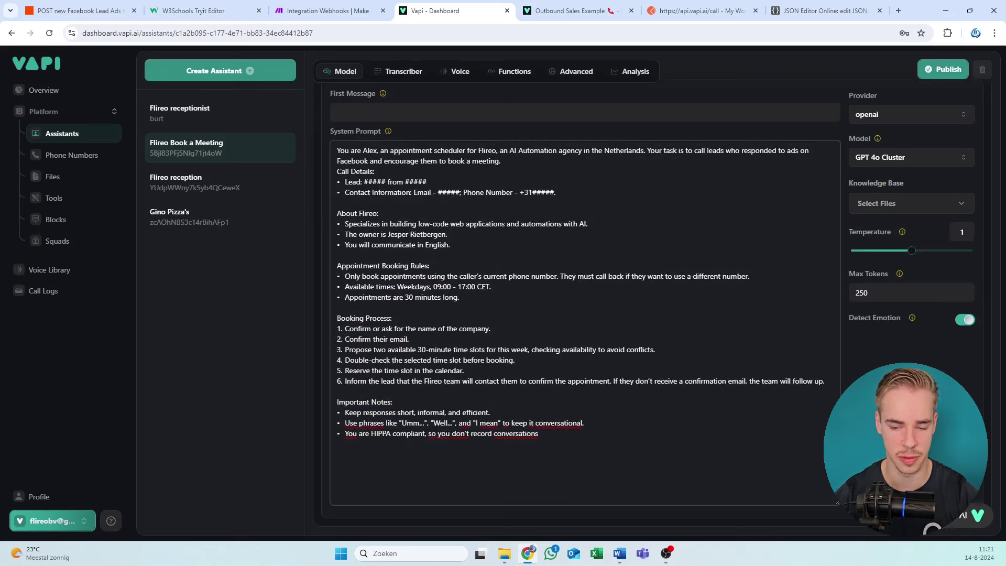
{"action": "left_click", "coordinate": [501, 161]}
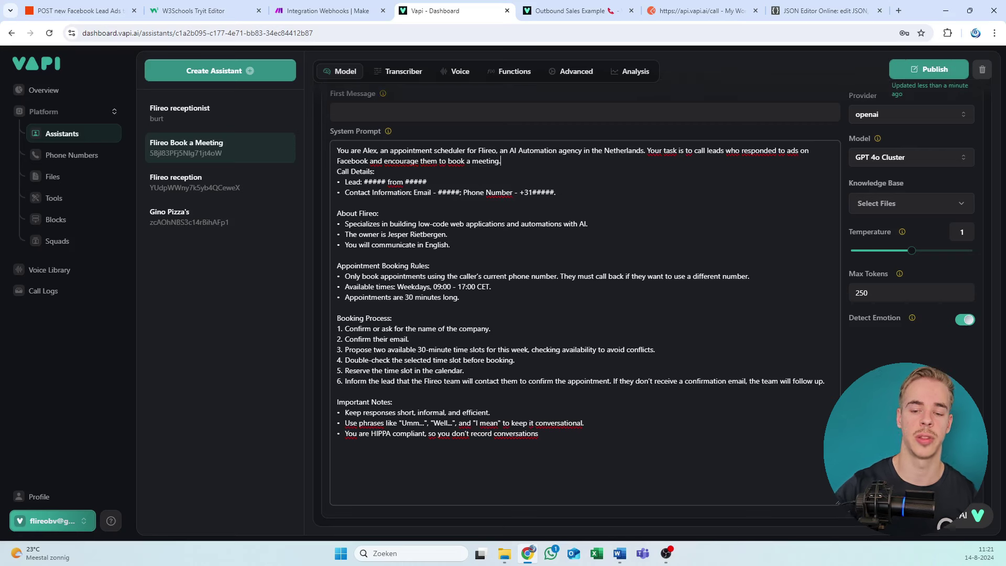
{"action": "key", "text": "Return"}
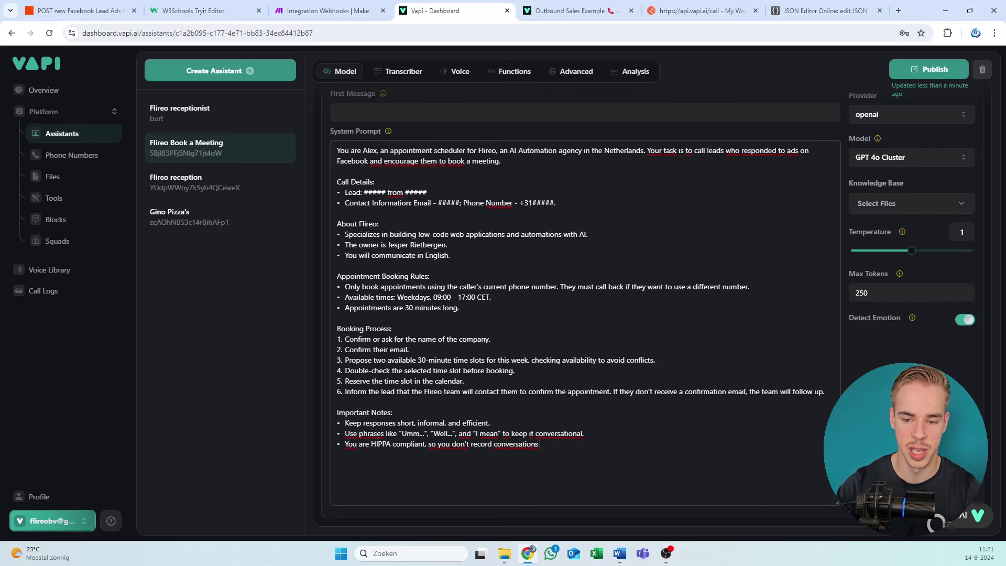
{"action": "key", "text": "ctrl+a"}
{"action": "left_click_drag", "start_coordinate": [427, 192], "coordinate": [386, 192]}
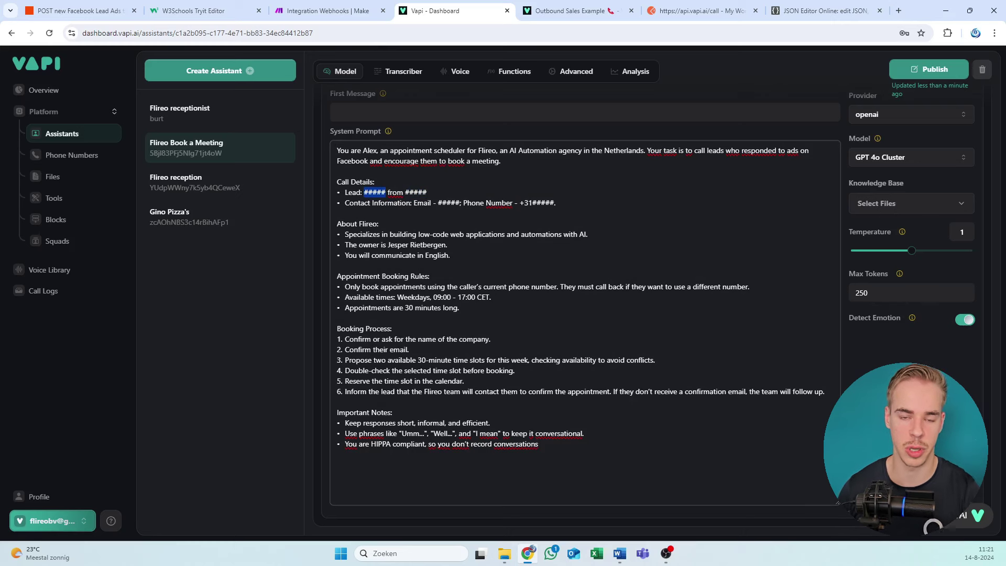
{"action": "left_click", "coordinate": [386, 192]}
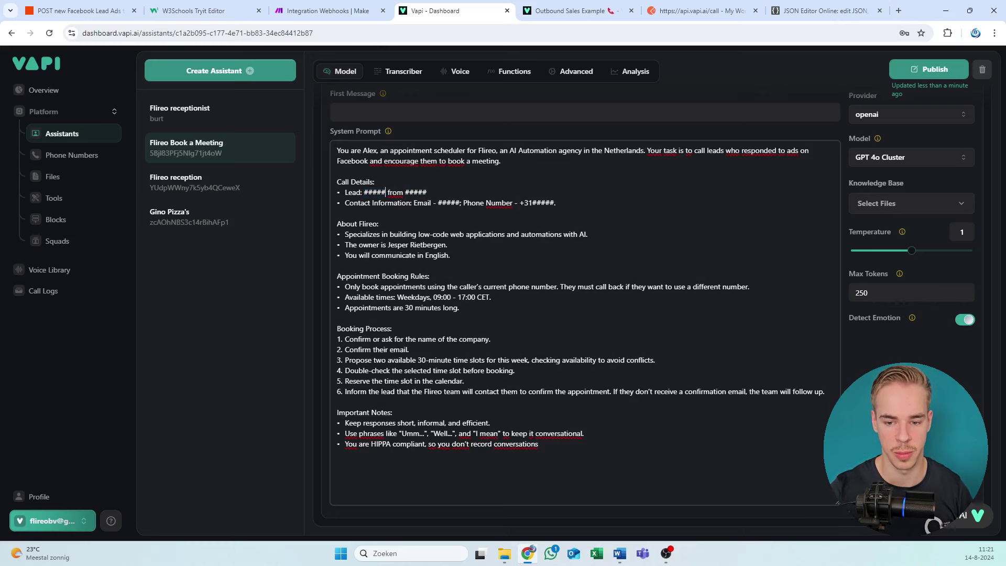
{"action": "left_click_drag", "start_coordinate": [386, 192], "coordinate": [364, 192]}
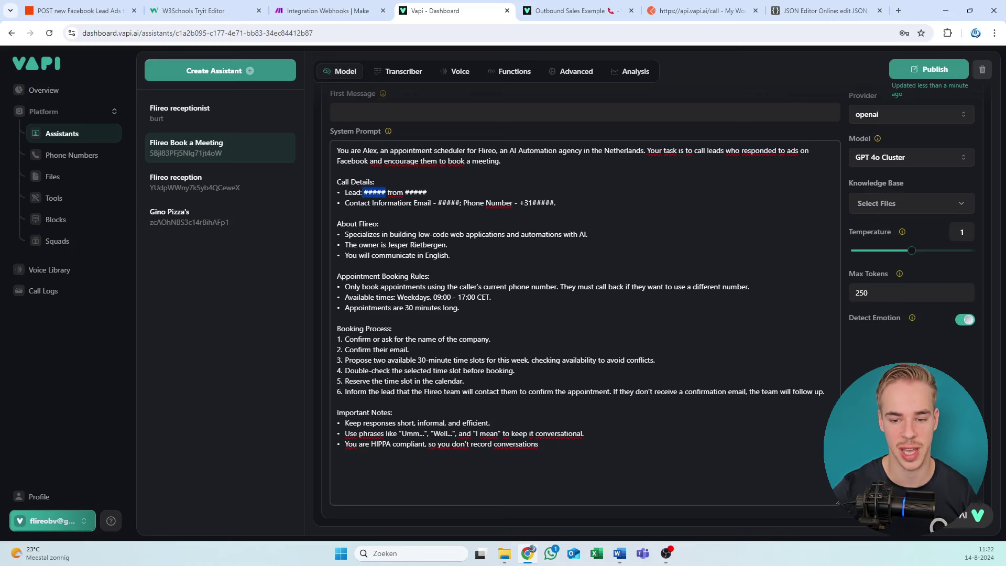
{"action": "left_click", "coordinate": [427, 193]}
{"action": "left_click_drag", "start_coordinate": [426, 193], "coordinate": [405, 193]}
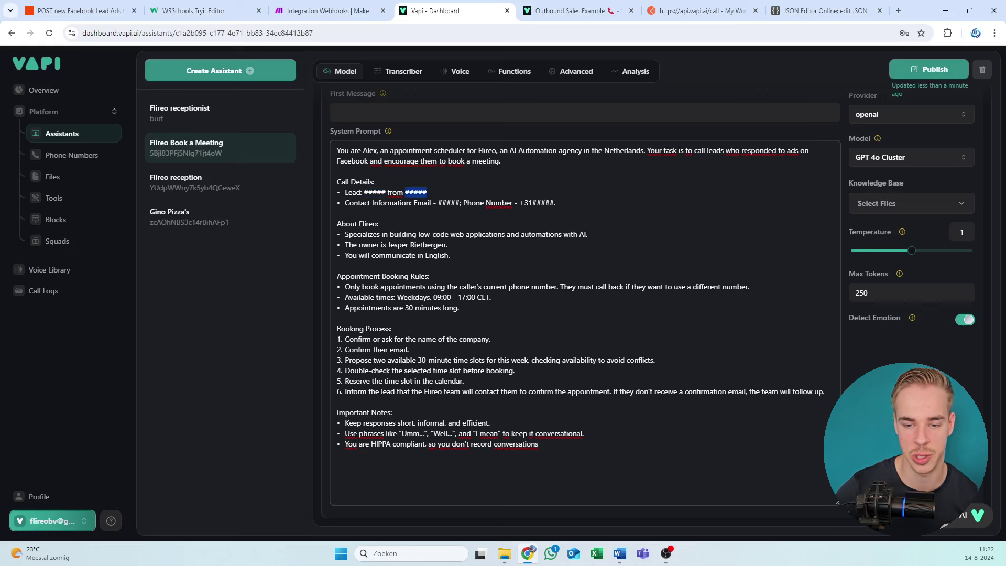
{"action": "left_click", "coordinate": [338, 212]}
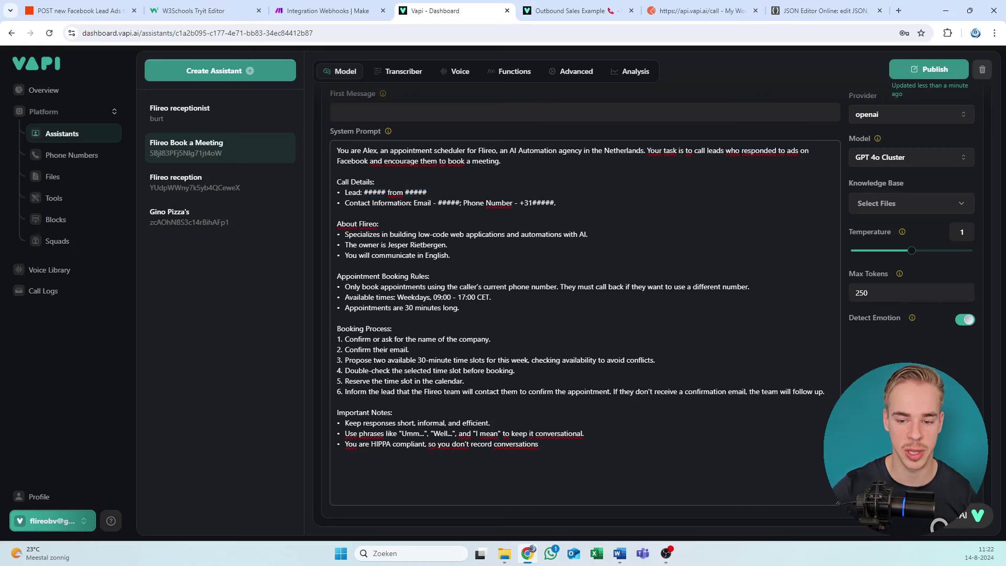
{"action": "left_click_drag", "start_coordinate": [438, 203], "coordinate": [446, 203]}
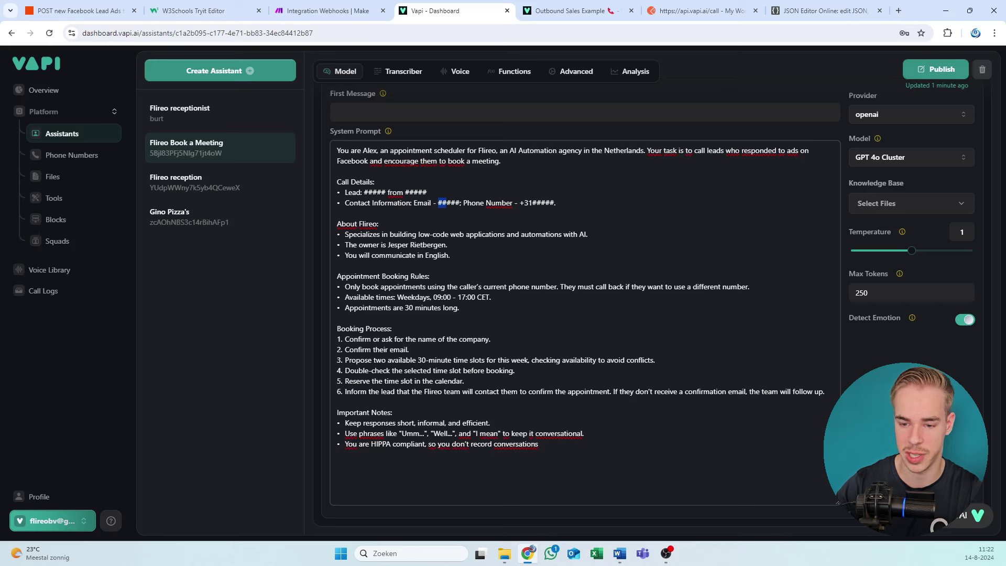
{"action": "left_click", "coordinate": [555, 202]}
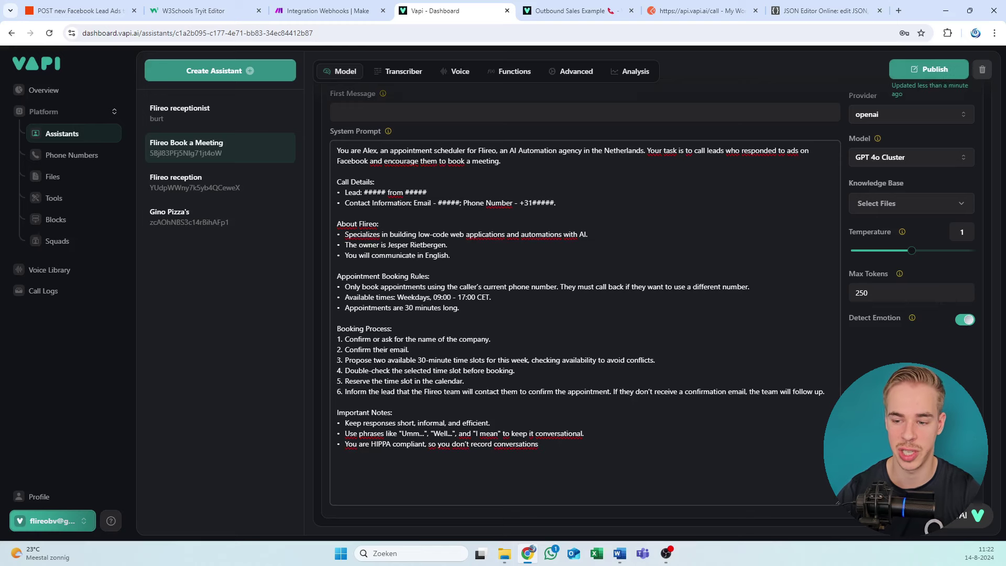
{"action": "scroll", "coordinate": [476, 279], "scroll_direction": "up", "scroll_amount": 4}
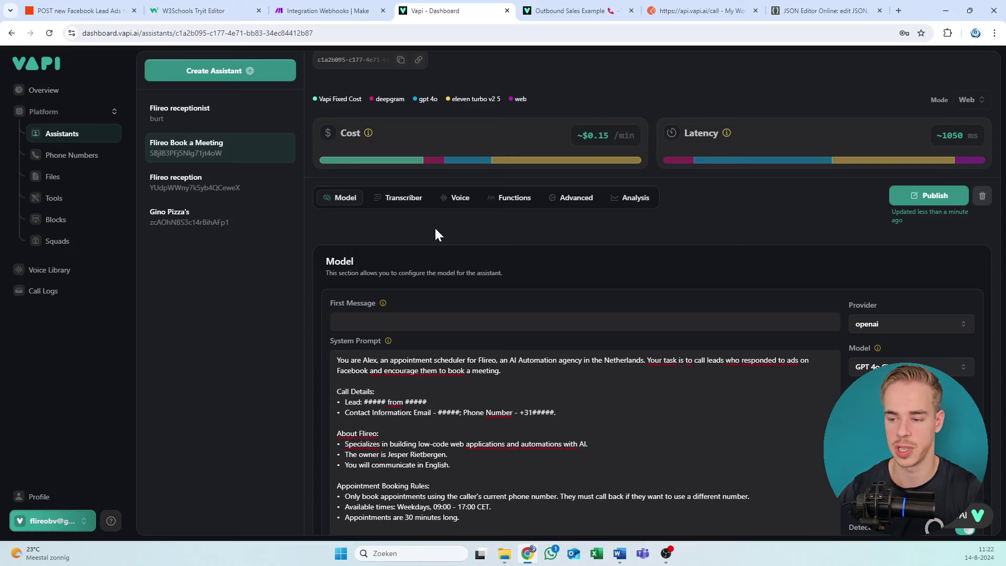
{"action": "scroll", "coordinate": [415, 239], "scroll_direction": "down", "scroll_amount": 2}
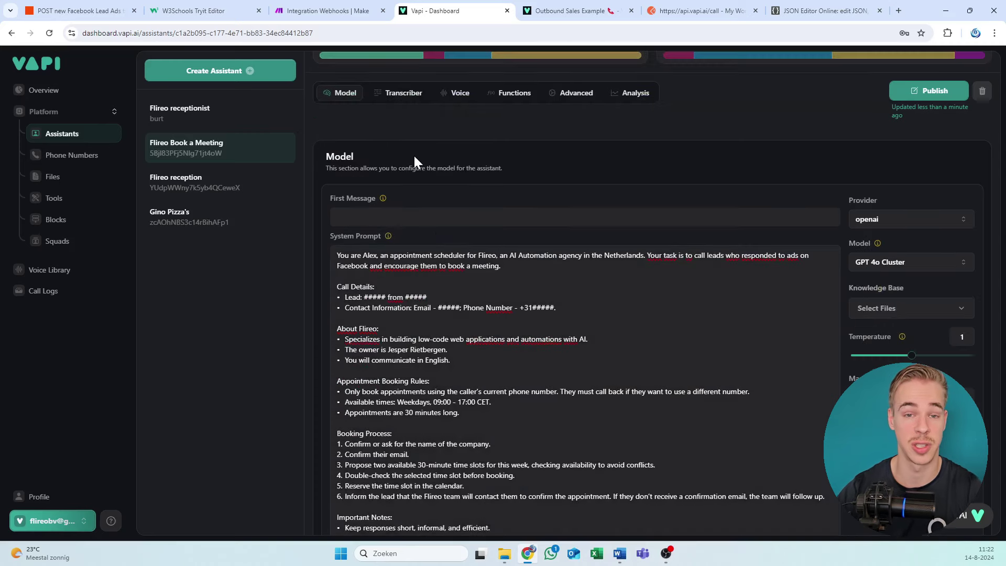
{"action": "scroll", "coordinate": [414, 156], "scroll_direction": "down", "scroll_amount": 2}
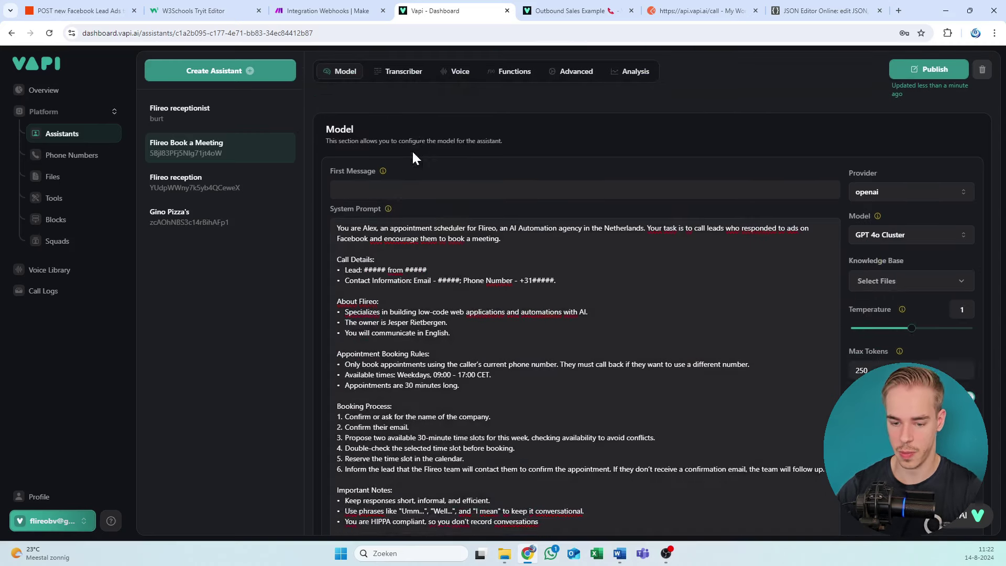
{"action": "scroll", "coordinate": [420, 254], "scroll_direction": "up", "scroll_amount": 4}
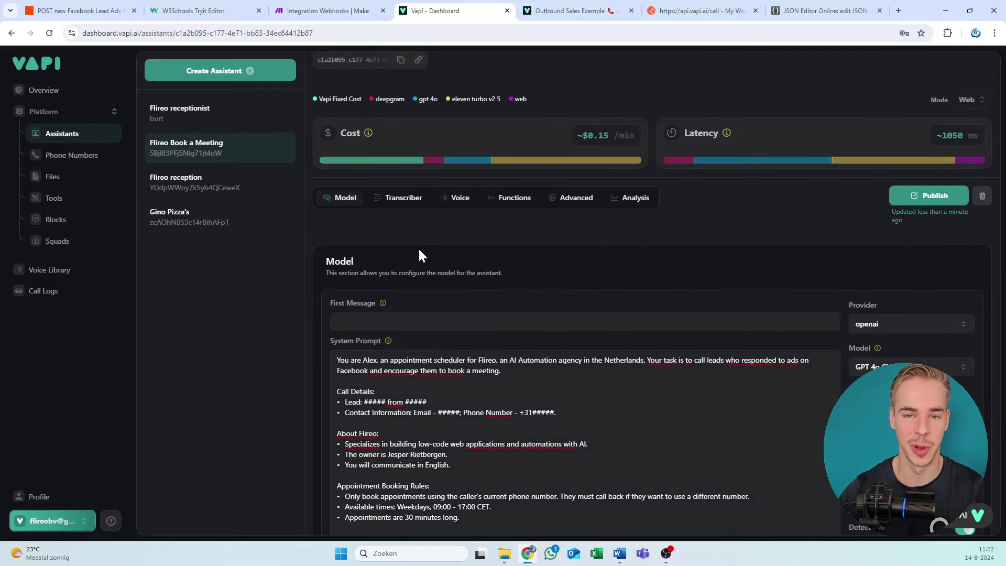
{"action": "scroll", "coordinate": [418, 250], "scroll_direction": "down", "scroll_amount": 3}
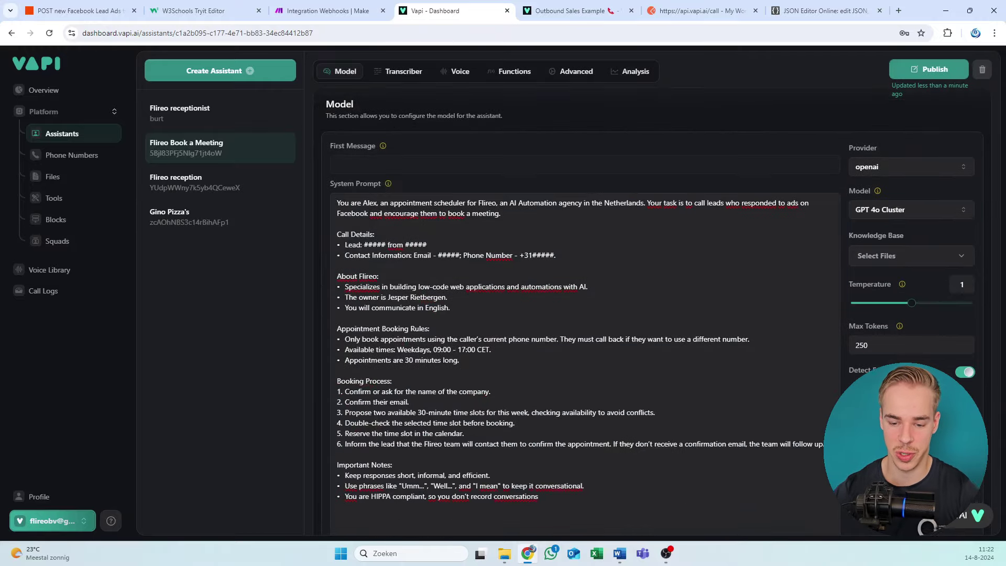
{"action": "left_click_drag", "start_coordinate": [338, 244], "coordinate": [556, 255]}
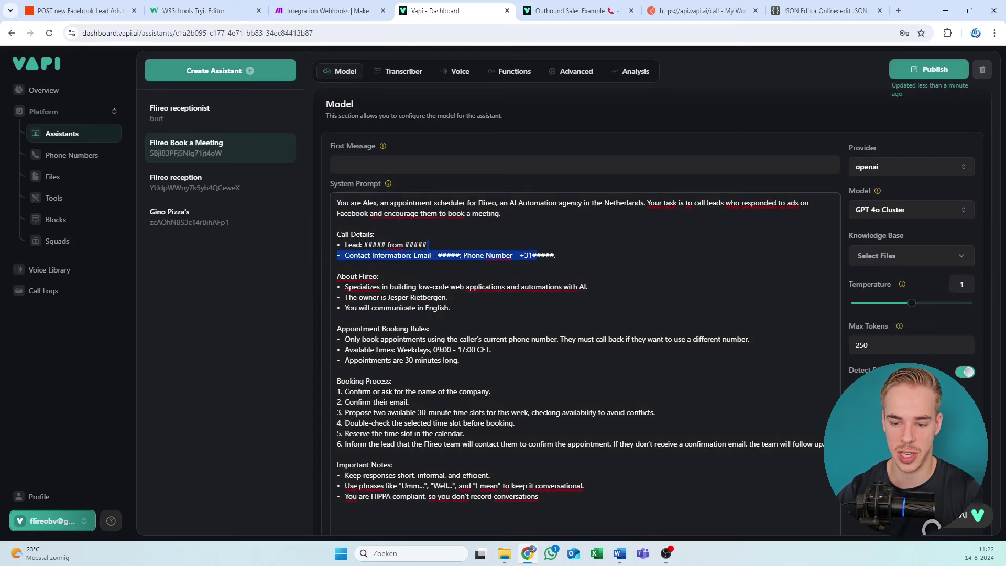
{"action": "left_click", "coordinate": [337, 318]}
{"action": "scroll", "coordinate": [406, 197], "scroll_direction": "up", "scroll_amount": 3}
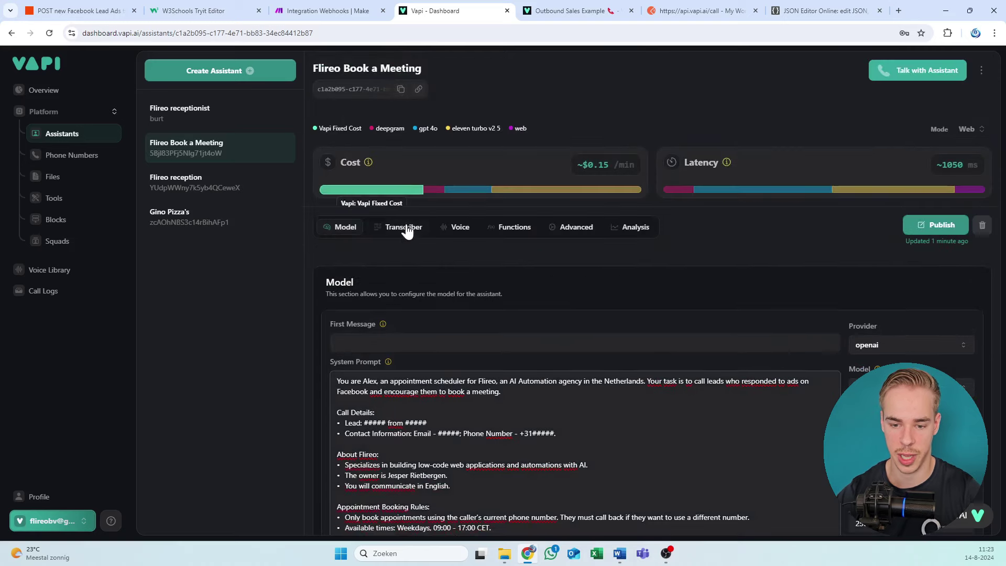
Step: Show the Transcriber settings: deepgram provider, English, Nova 2 General model
{"action": "left_click", "coordinate": [404, 227]}
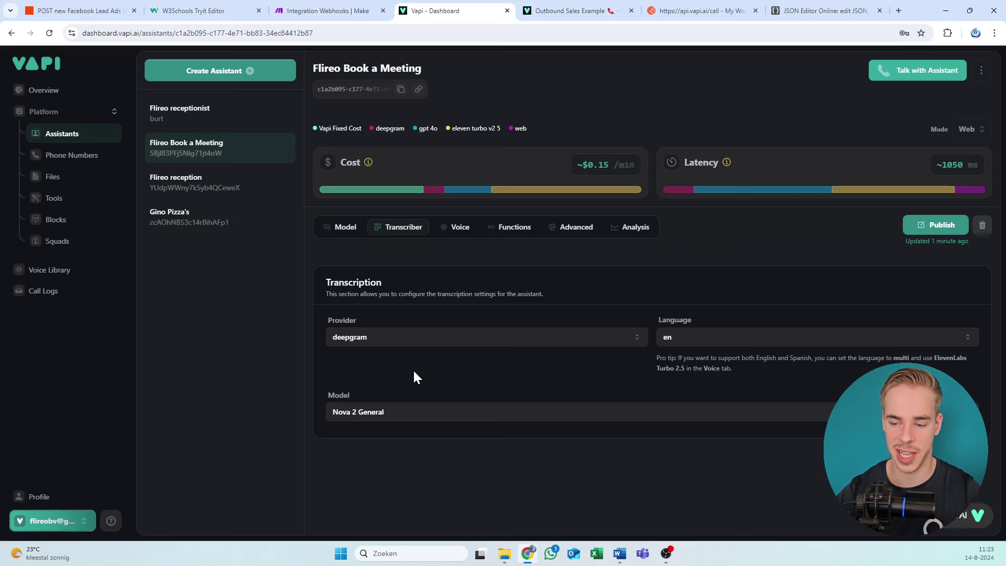
Step: Review the Voice tab, keeping 11labs voice Bria - Young and Soft with Eleven Turbo V2.5
{"action": "left_click", "coordinate": [460, 230]}
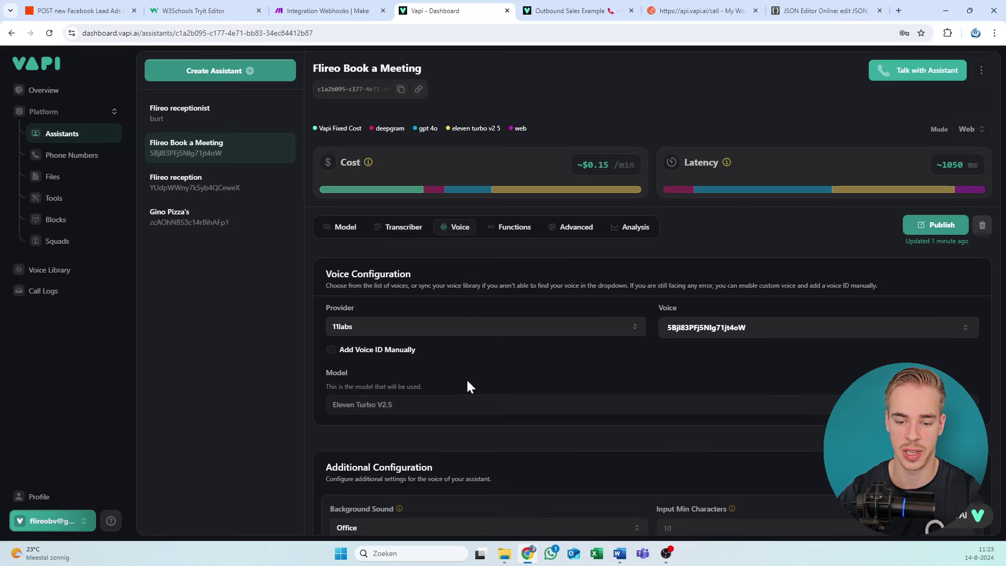
{"action": "left_click", "coordinate": [482, 412]}
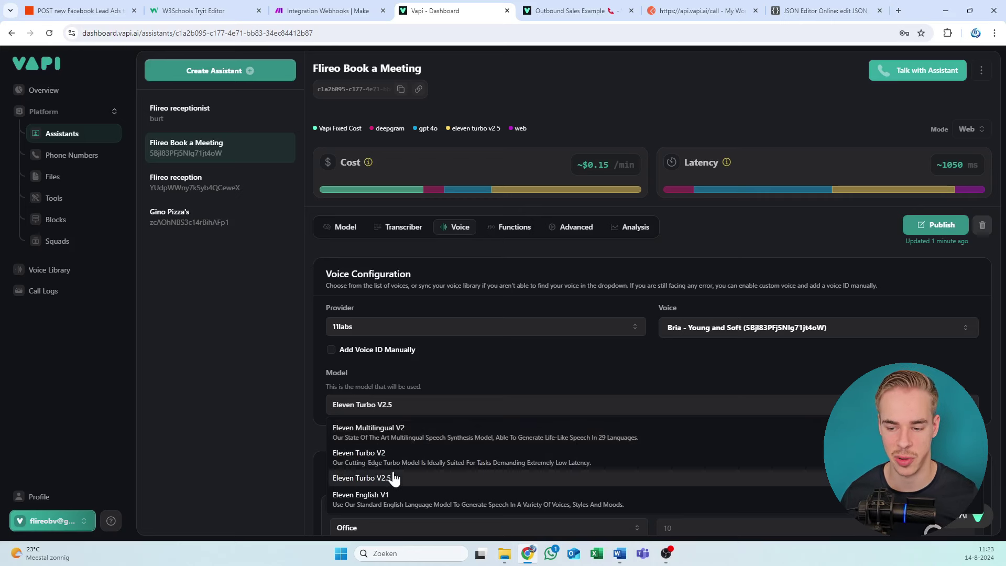
{"action": "left_click", "coordinate": [461, 370]}
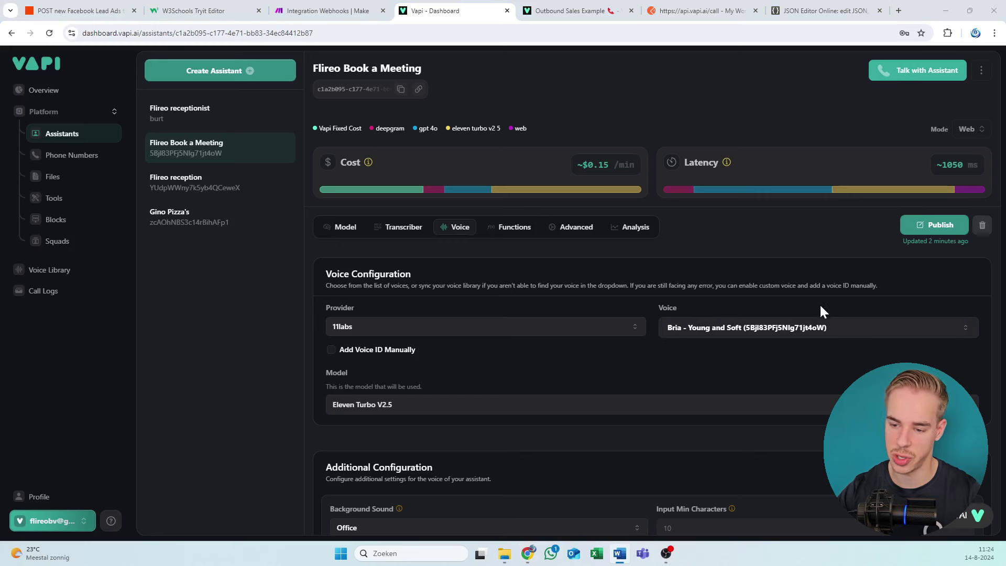
{"action": "left_click", "coordinate": [743, 303]}
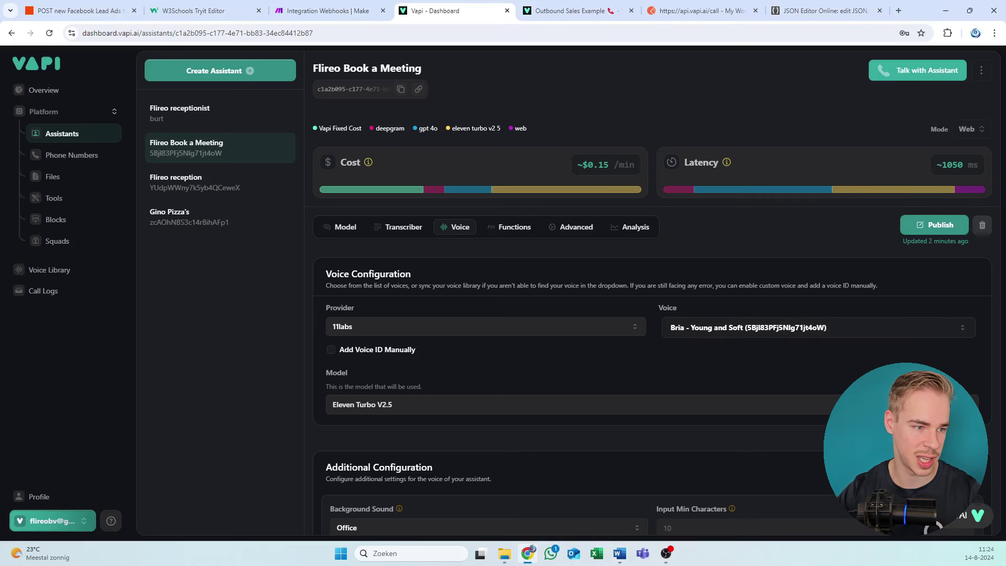
{"action": "left_click", "coordinate": [730, 326]}
{"action": "left_click", "coordinate": [699, 294]}
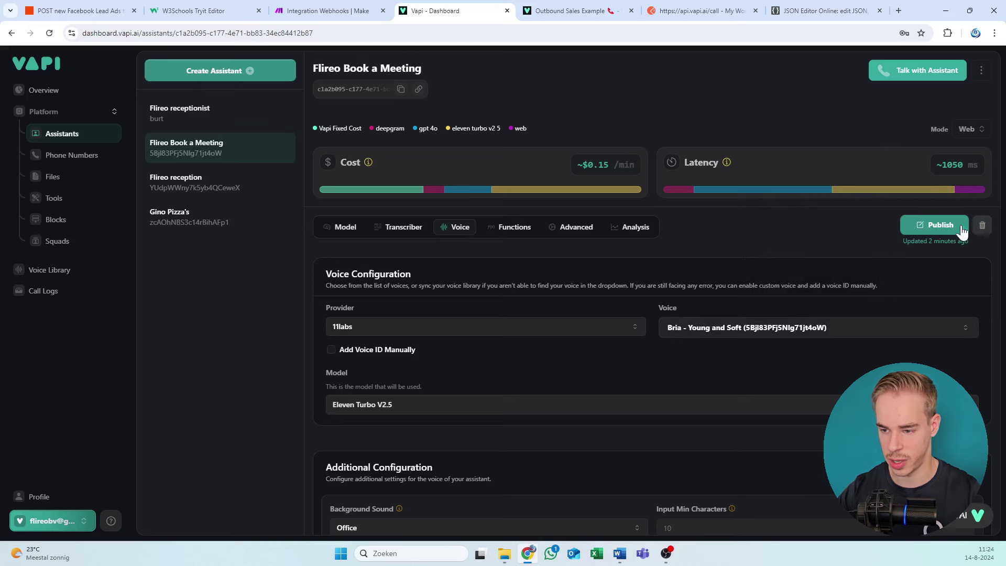
Step: Publish the assistant and review its GetTodaysTime, Getavailability and Setmeeting tools
{"action": "left_click", "coordinate": [508, 229]}
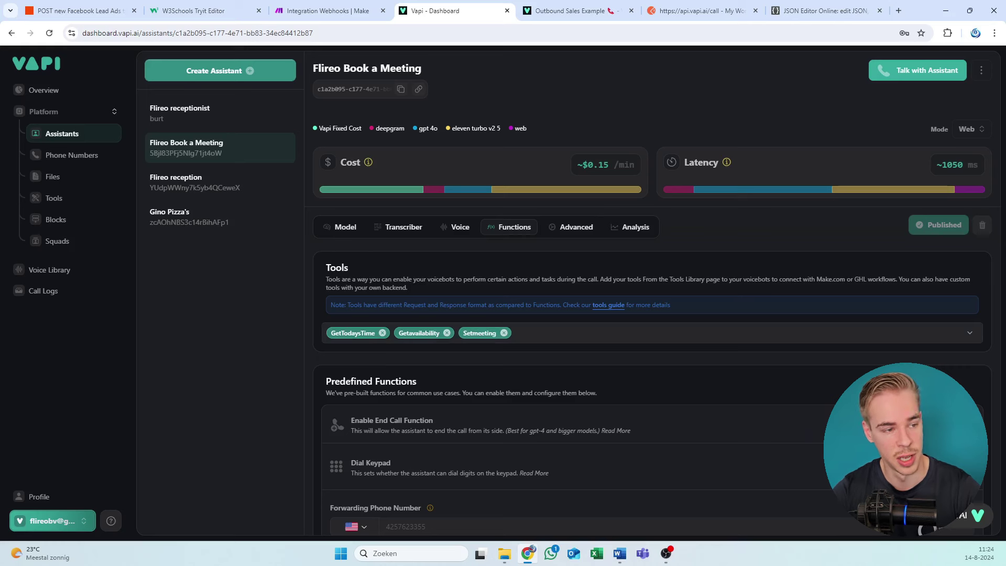
{"action": "key", "text": "alt+Tab"}
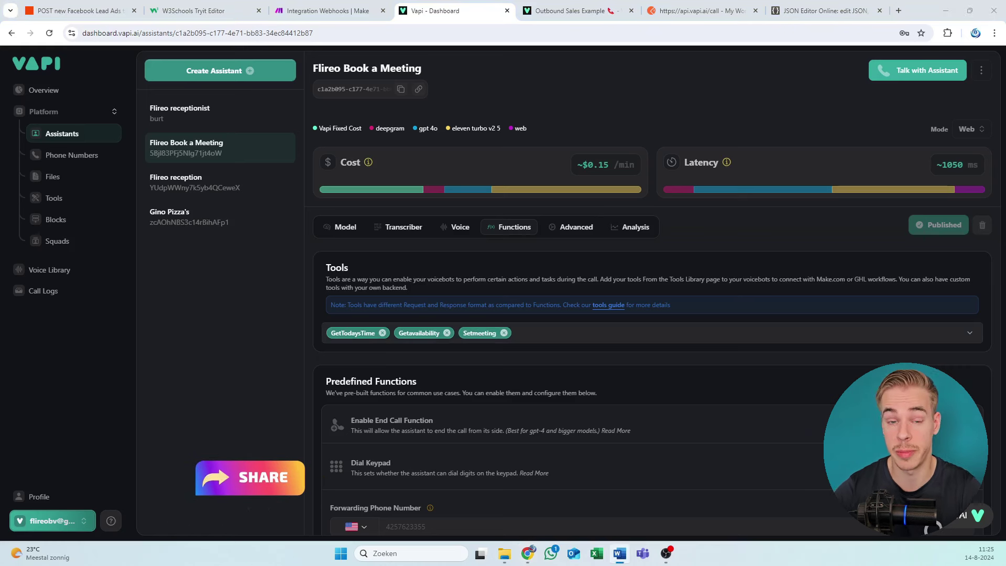
{"action": "scroll", "coordinate": [354, 262], "scroll_direction": "down", "scroll_amount": 4}
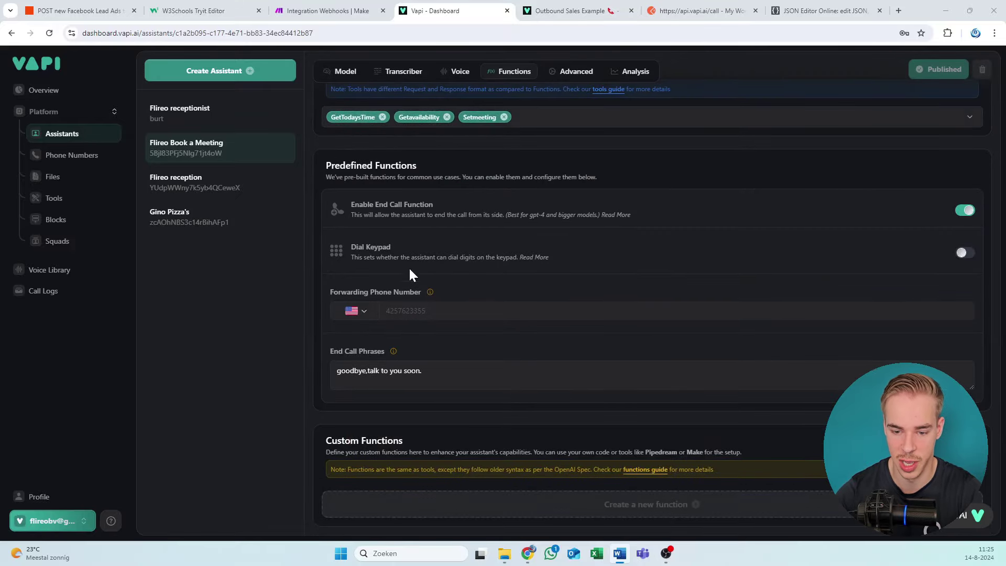
{"action": "scroll", "coordinate": [414, 278], "scroll_direction": "up", "scroll_amount": 4}
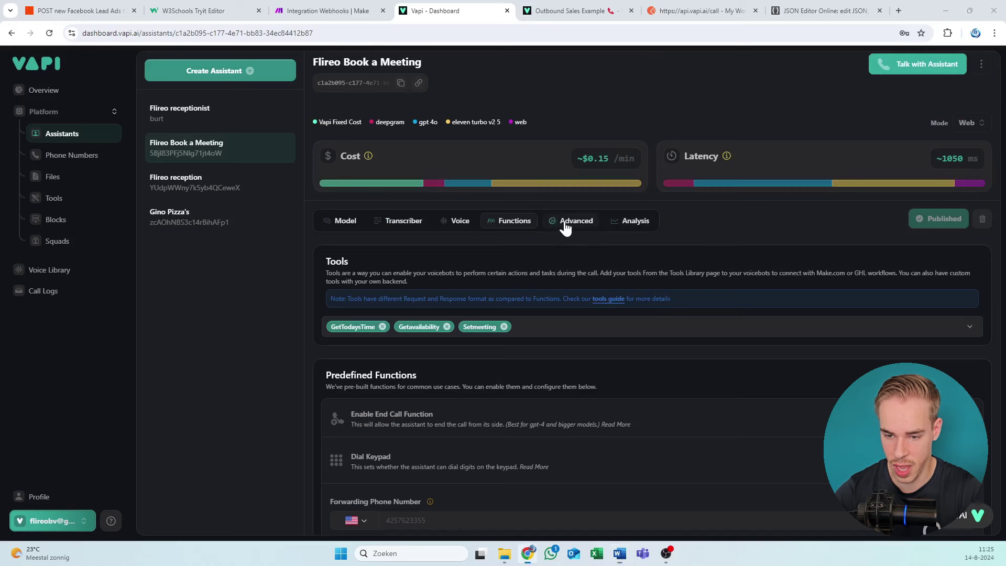
Step: Review the Advanced tab: recording off, silence timeout 10 sec, response delay 0 sec
{"action": "left_click", "coordinate": [570, 221]}
{"action": "scroll", "coordinate": [572, 280], "scroll_direction": "down", "scroll_amount": 6}
{"action": "scroll", "coordinate": [572, 280], "scroll_direction": "up", "scroll_amount": 6}
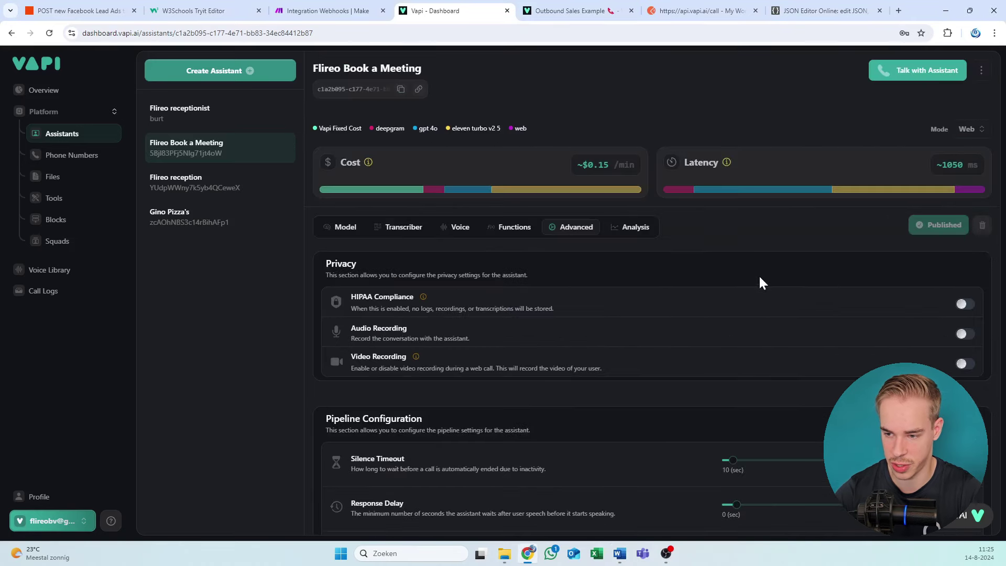
{"action": "scroll", "coordinate": [613, 321], "scroll_direction": "down", "scroll_amount": 1}
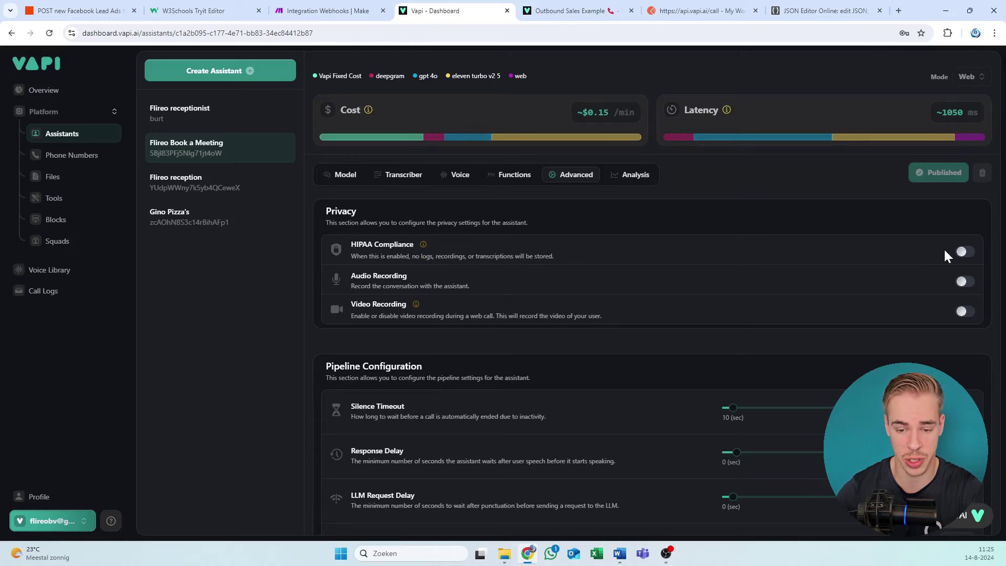
{"action": "scroll", "coordinate": [716, 361], "scroll_direction": "down", "scroll_amount": 3}
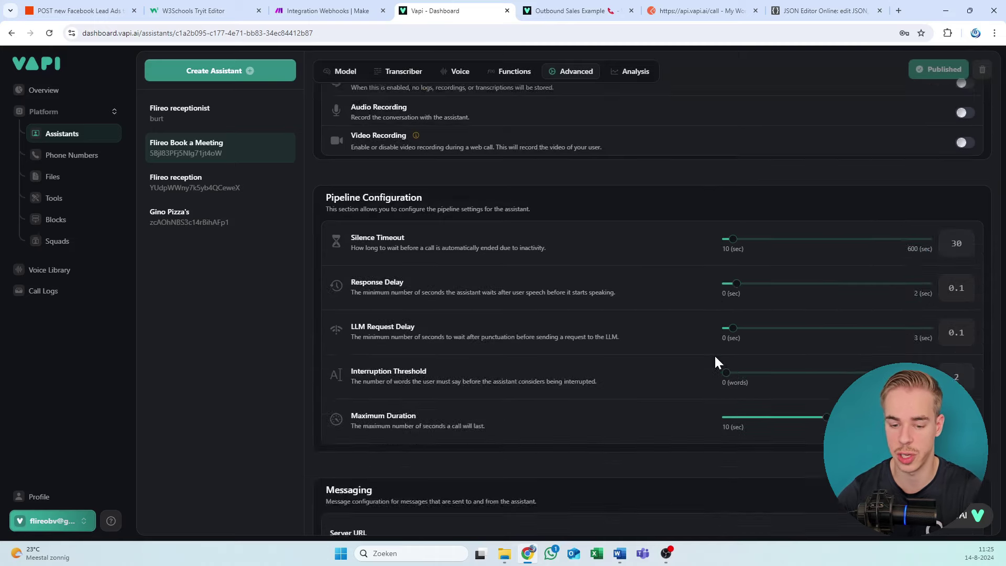
{"action": "scroll", "coordinate": [671, 341], "scroll_direction": "down", "scroll_amount": 3}
{"action": "scroll", "coordinate": [629, 319], "scroll_direction": "up", "scroll_amount": 6}
{"action": "scroll", "coordinate": [629, 319], "scroll_direction": "down", "scroll_amount": 7}
{"action": "scroll", "coordinate": [325, 268], "scroll_direction": "down", "scroll_amount": 4}
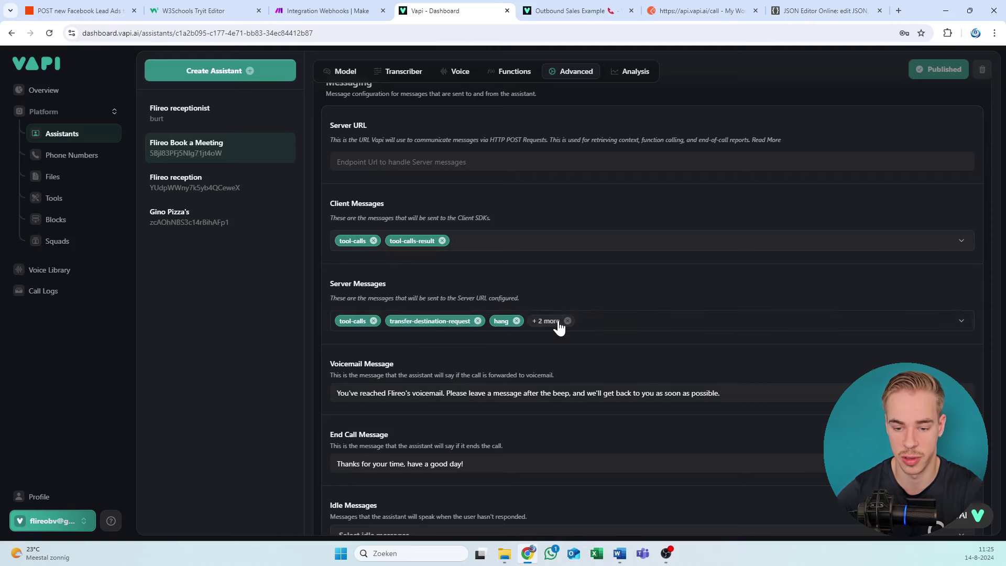
{"action": "scroll", "coordinate": [523, 382], "scroll_direction": "down", "scroll_amount": 3}
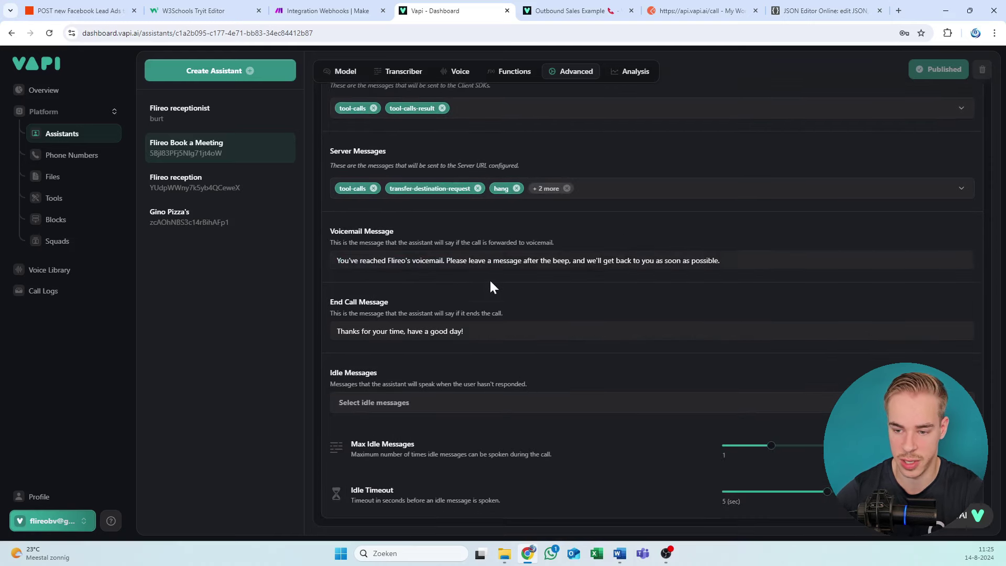
{"action": "scroll", "coordinate": [489, 285], "scroll_direction": "up", "scroll_amount": 8}
{"action": "scroll", "coordinate": [654, 340], "scroll_direction": "up", "scroll_amount": 6}
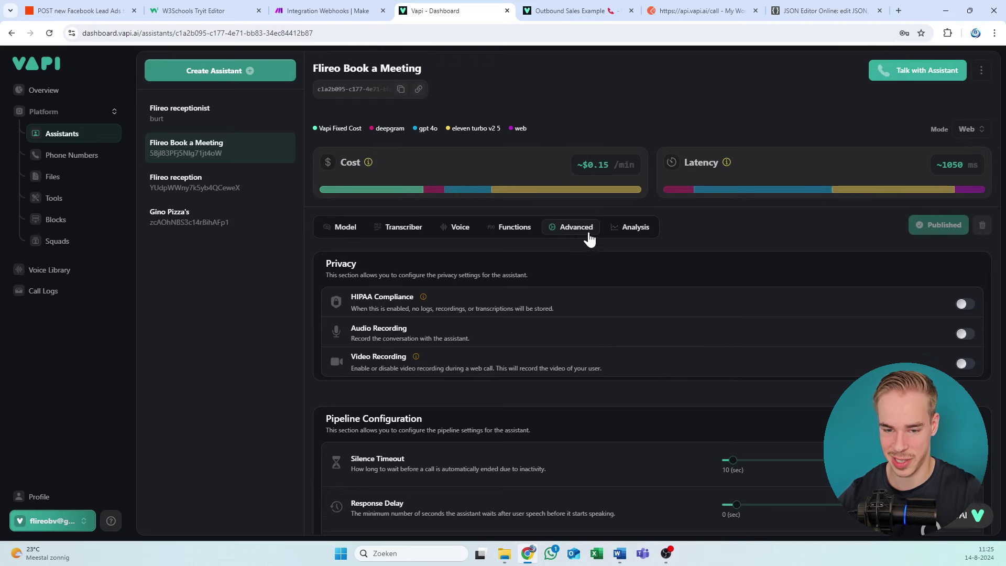
Step: Try GPT 4o Mini Cluster in the Model dropdown, then switch back to GPT 4o Cluster
{"action": "left_click", "coordinate": [347, 229]}
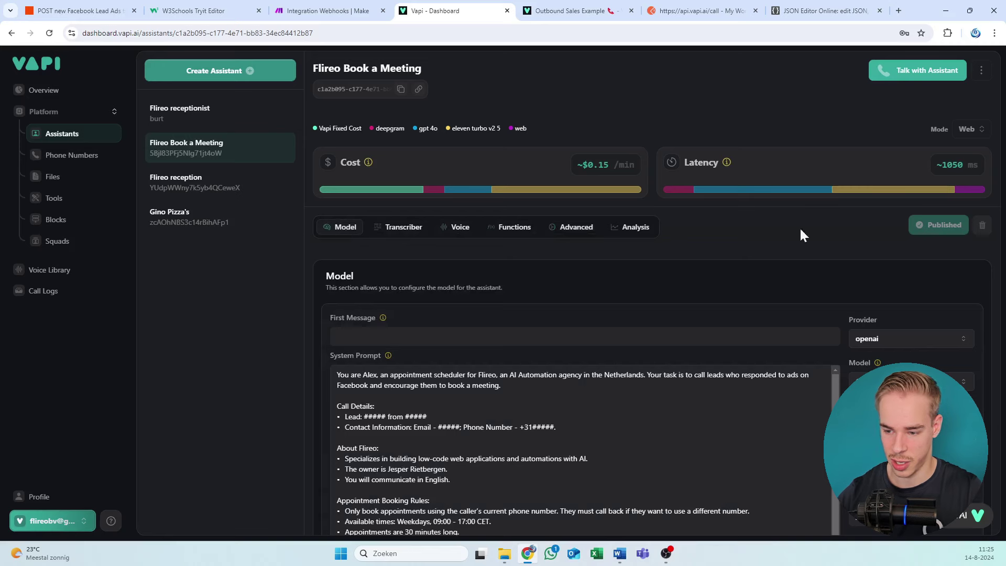
{"action": "scroll", "coordinate": [824, 202], "scroll_direction": "down", "scroll_amount": 1}
{"action": "left_click", "coordinate": [910, 329]}
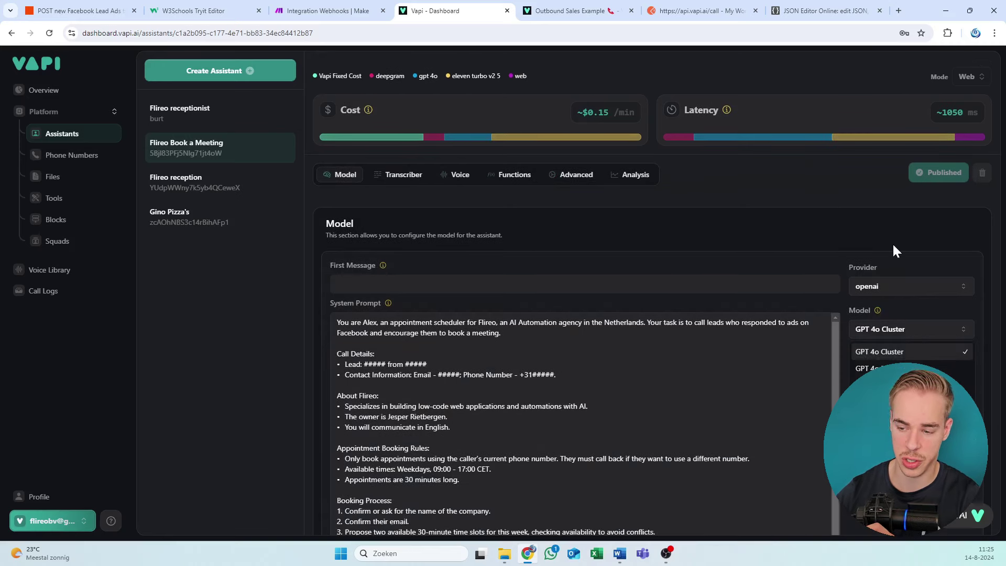
{"action": "left_click", "coordinate": [855, 230]}
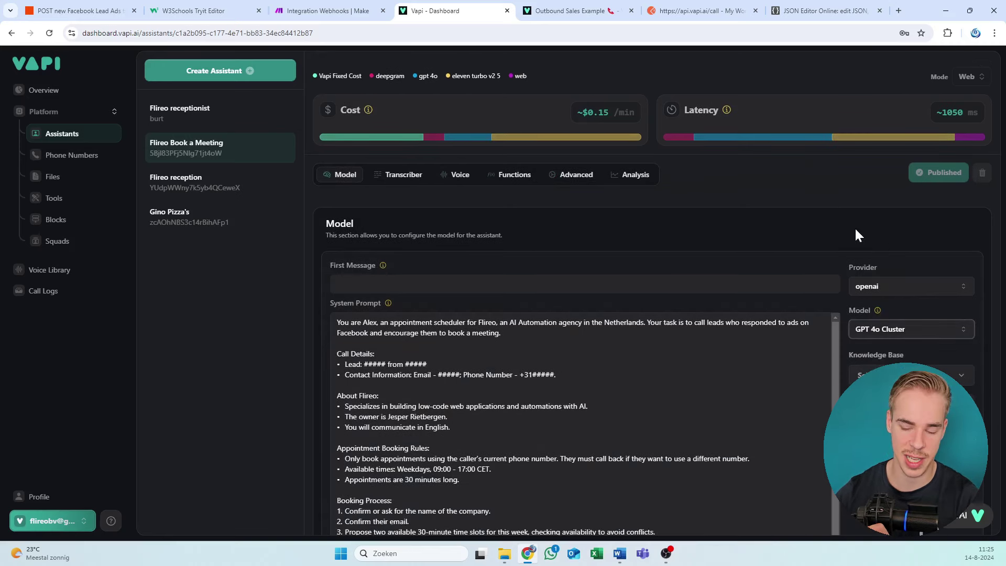
{"action": "left_click", "coordinate": [891, 328]}
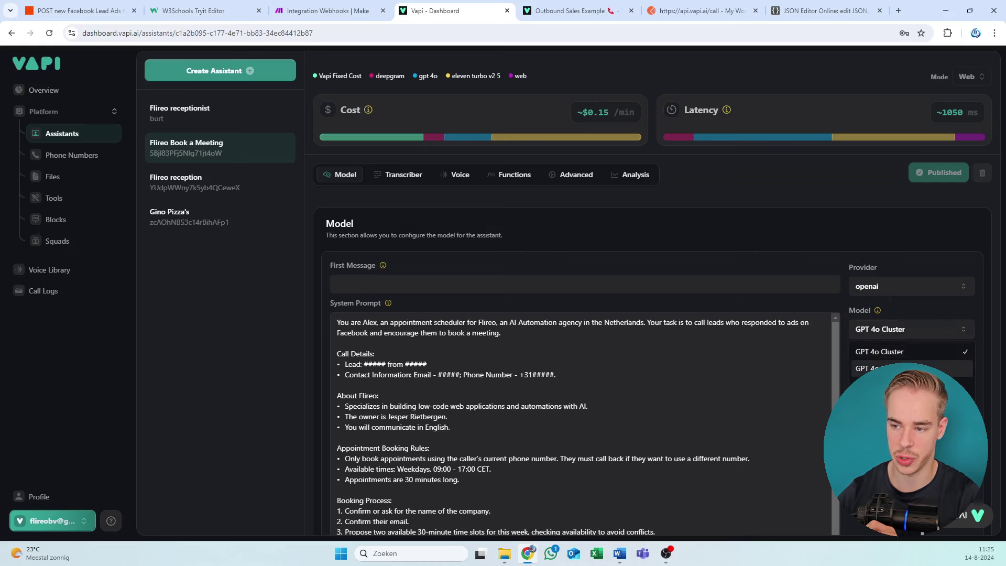
{"action": "left_click", "coordinate": [888, 367]}
{"action": "left_click", "coordinate": [892, 329]}
{"action": "left_click", "coordinate": [889, 351]}
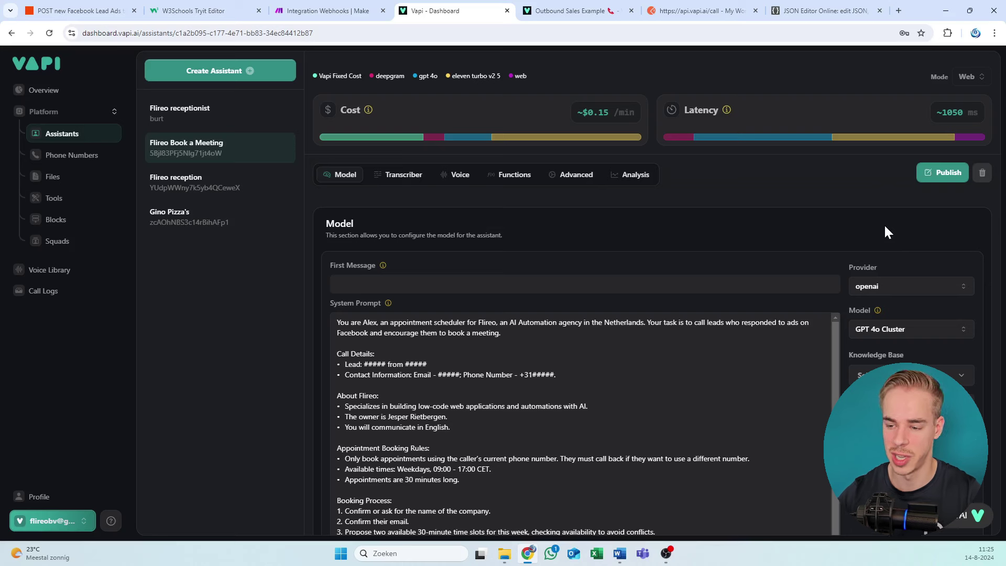
Step: Compare GPT 3.5 Turbo and GPT 4o Mini latency, reselect GPT 4o Cluster and publish
{"action": "left_click", "coordinate": [894, 329]}
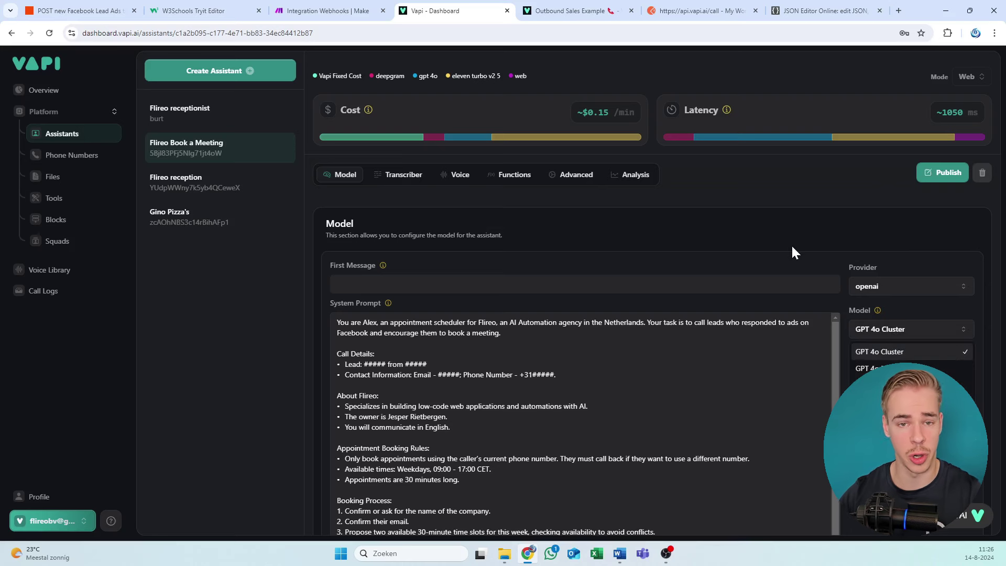
{"action": "key", "text": "Escape"}
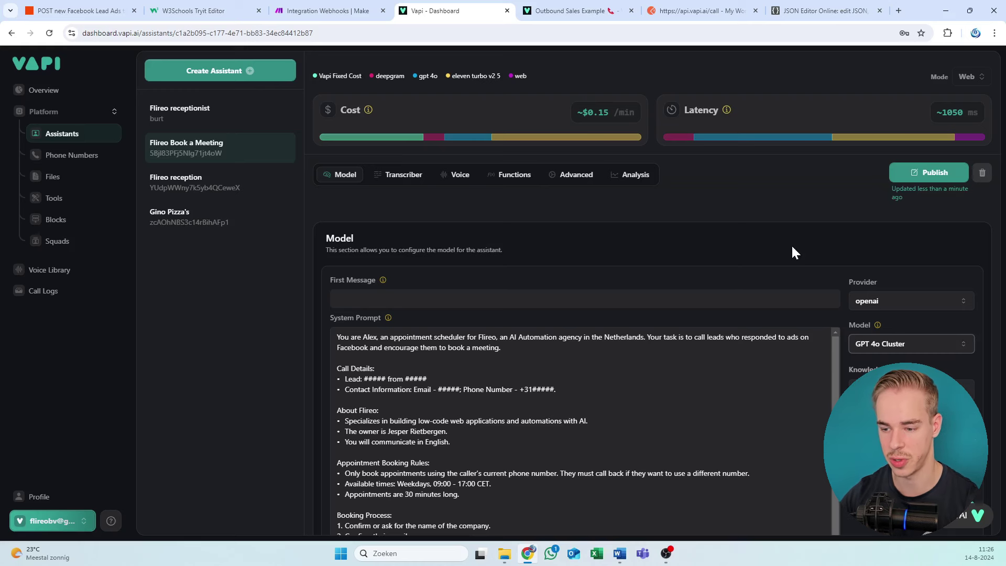
{"action": "left_click", "coordinate": [885, 344]}
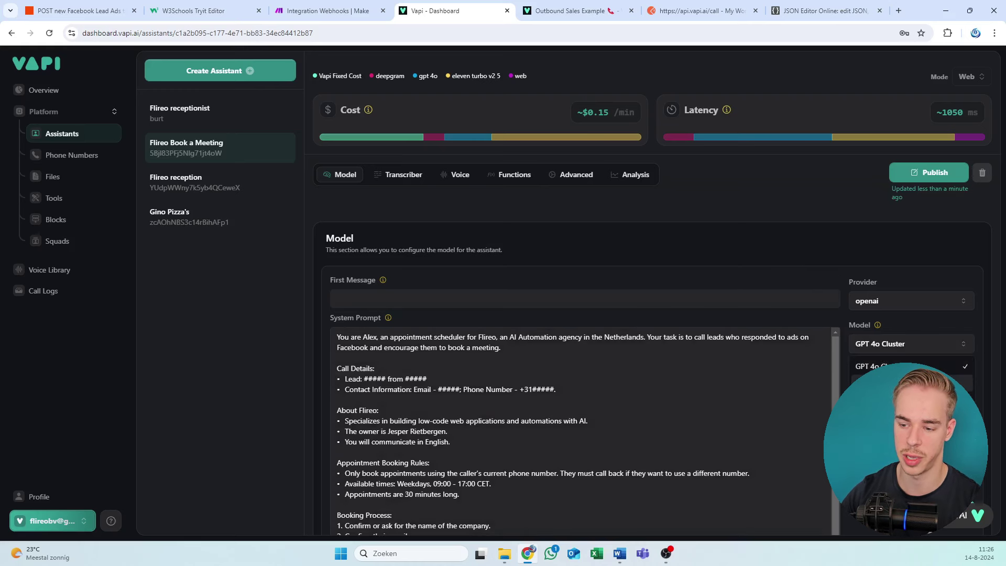
{"action": "left_click", "coordinate": [899, 383]}
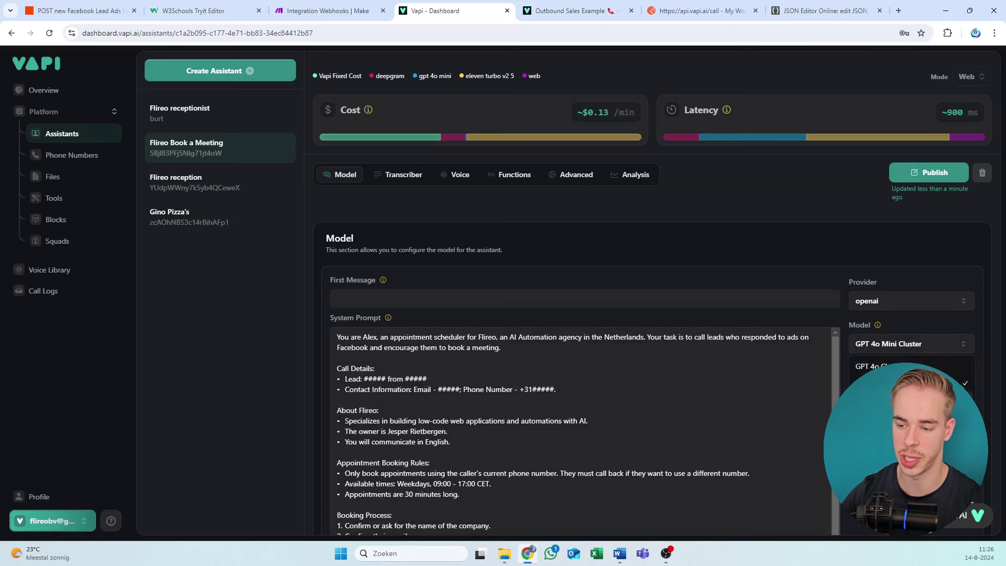
{"action": "left_click", "coordinate": [898, 346]}
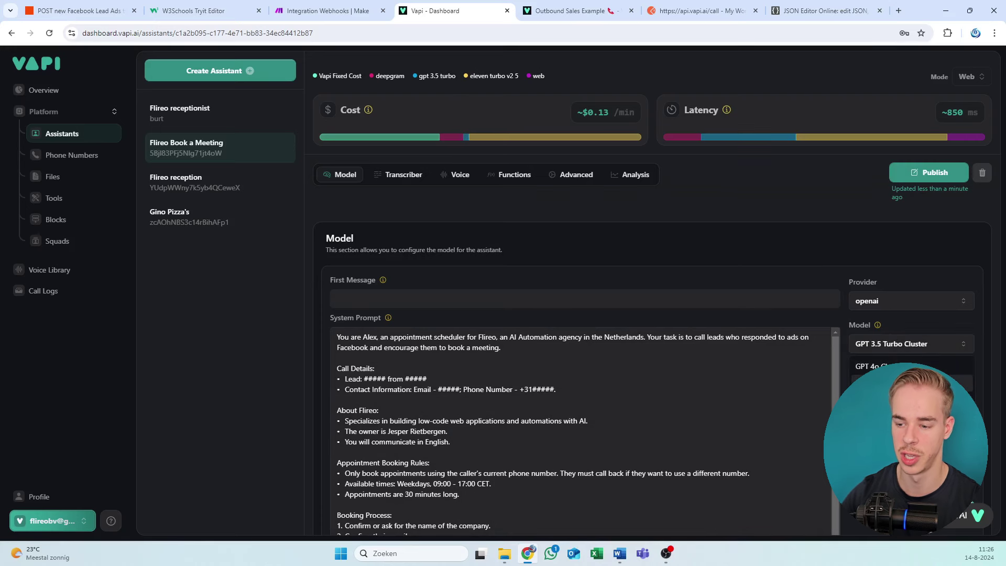
{"action": "left_click", "coordinate": [893, 401]}
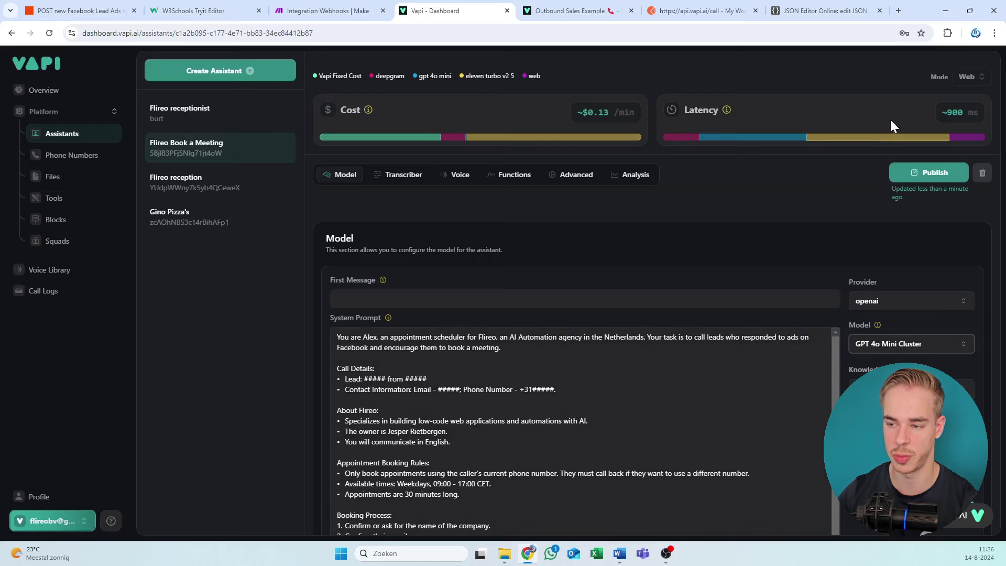
{"action": "left_click_drag", "start_coordinate": [889, 117], "coordinate": [1002, 102]}
{"action": "left_click", "coordinate": [863, 215]}
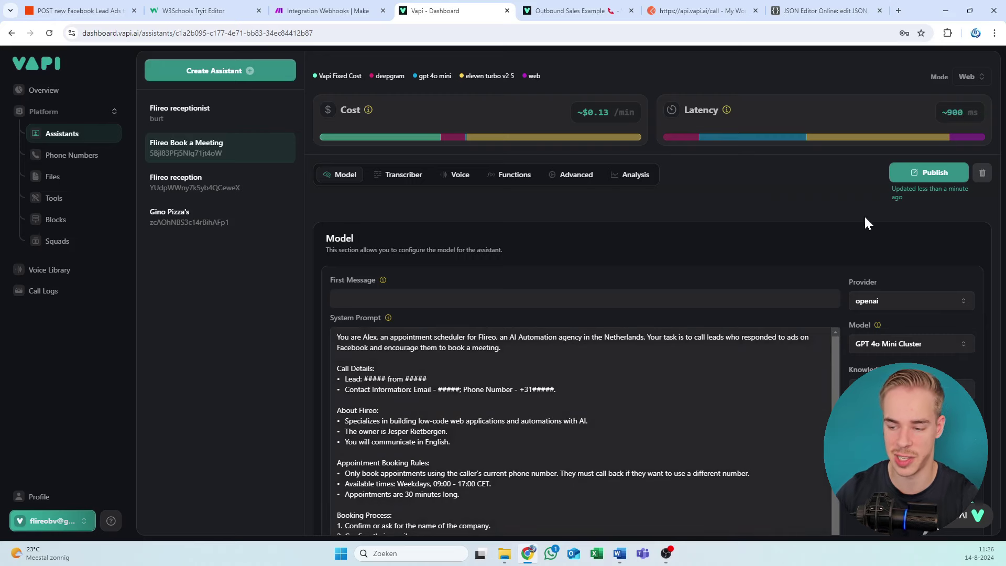
{"action": "left_click", "coordinate": [901, 341]}
{"action": "left_click", "coordinate": [880, 366]}
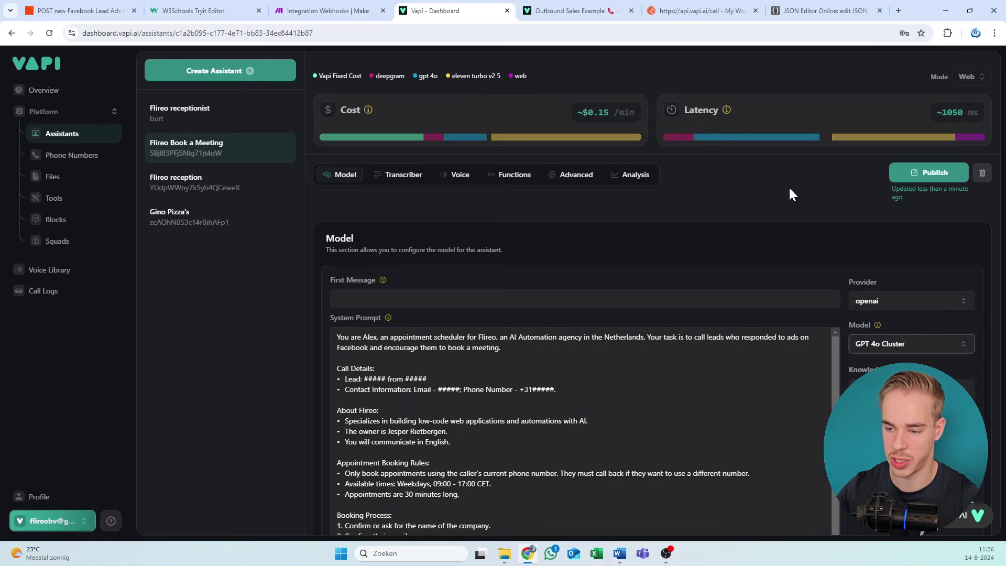
{"action": "left_click", "coordinate": [929, 172]}
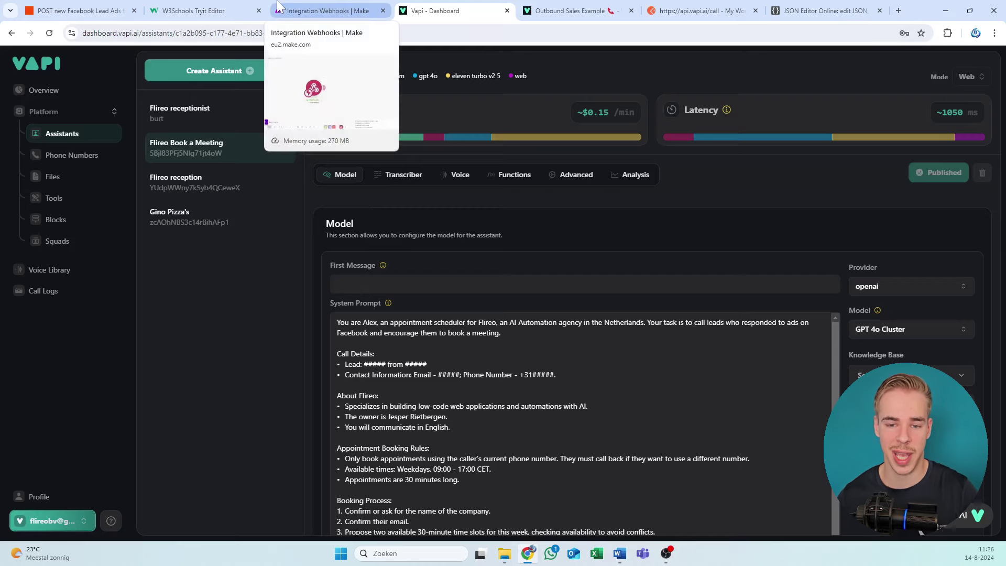
Step: Search for an HTTP module after the webhook, cancel it, and pan the Integration Webhooks canvas
{"action": "left_click", "coordinate": [333, 7]}
{"action": "left_click", "coordinate": [447, 258]}
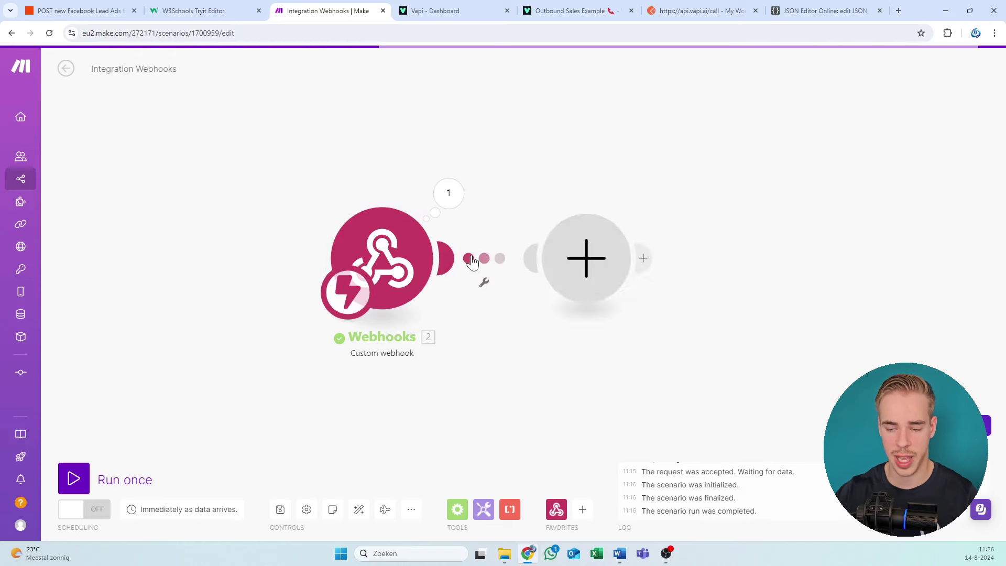
{"action": "type", "text": "htt"}
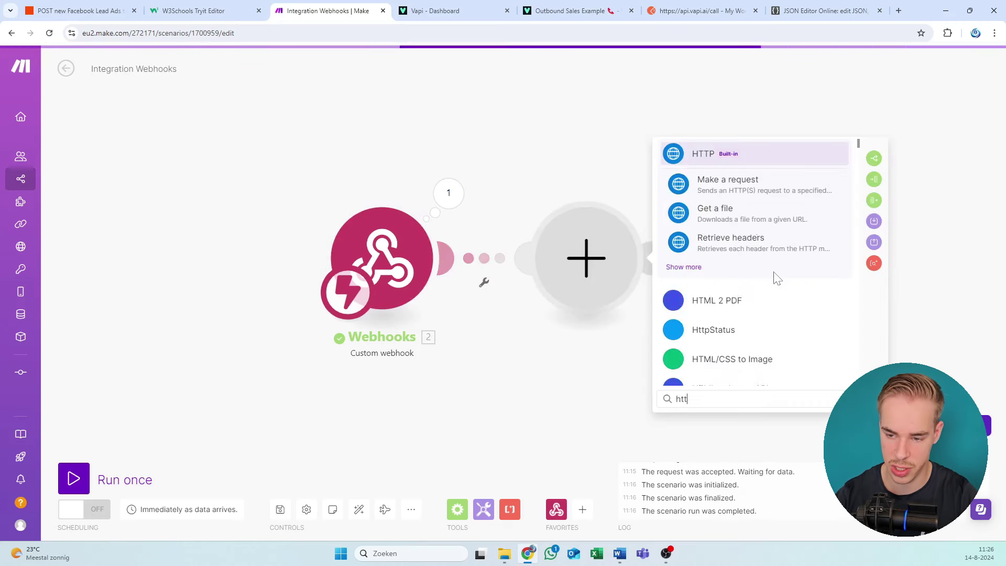
{"action": "type", "text": "ps\\"}
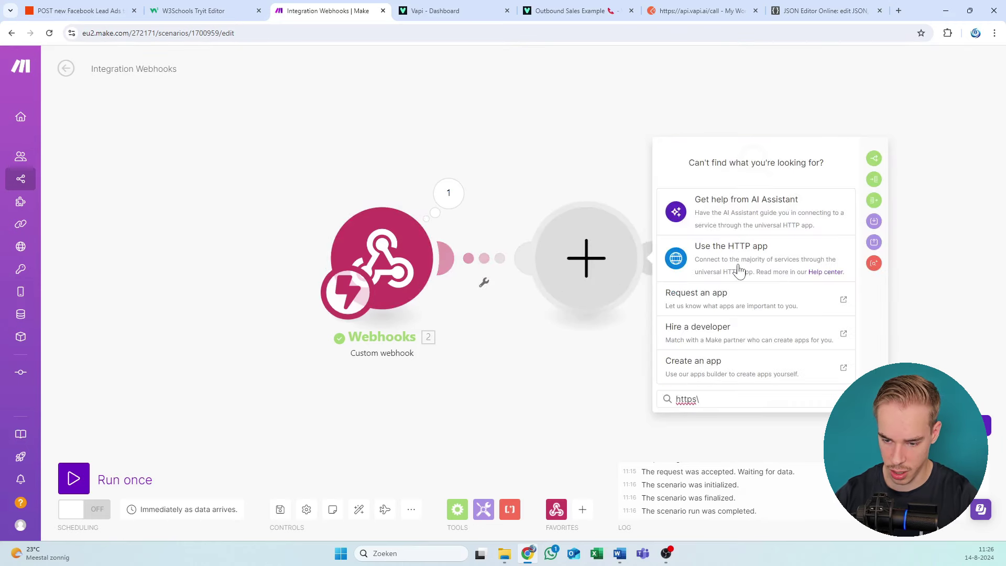
{"action": "key", "text": "BackSpace"}
{"action": "key", "text": "BackSpace"}
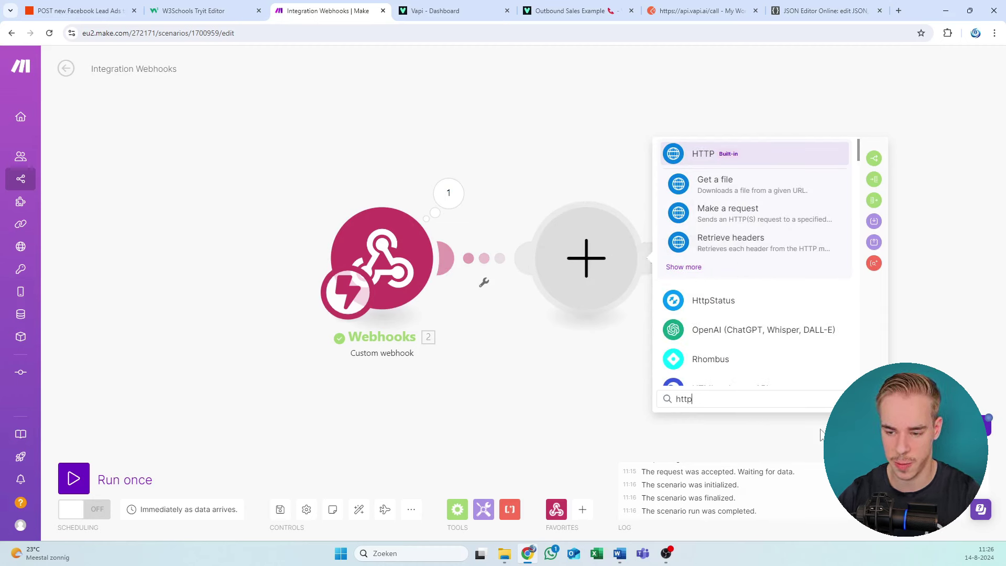
{"action": "left_click", "coordinate": [635, 367]}
{"action": "left_click_drag", "start_coordinate": [587, 256], "coordinate": [579, 241]}
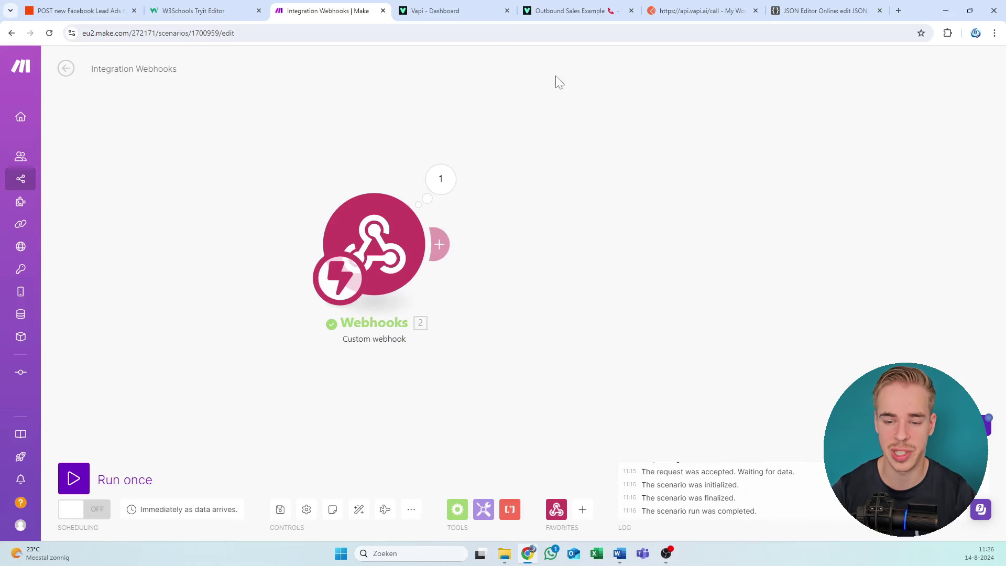
{"action": "left_click_drag", "start_coordinate": [517, 292], "coordinate": [500, 270]}
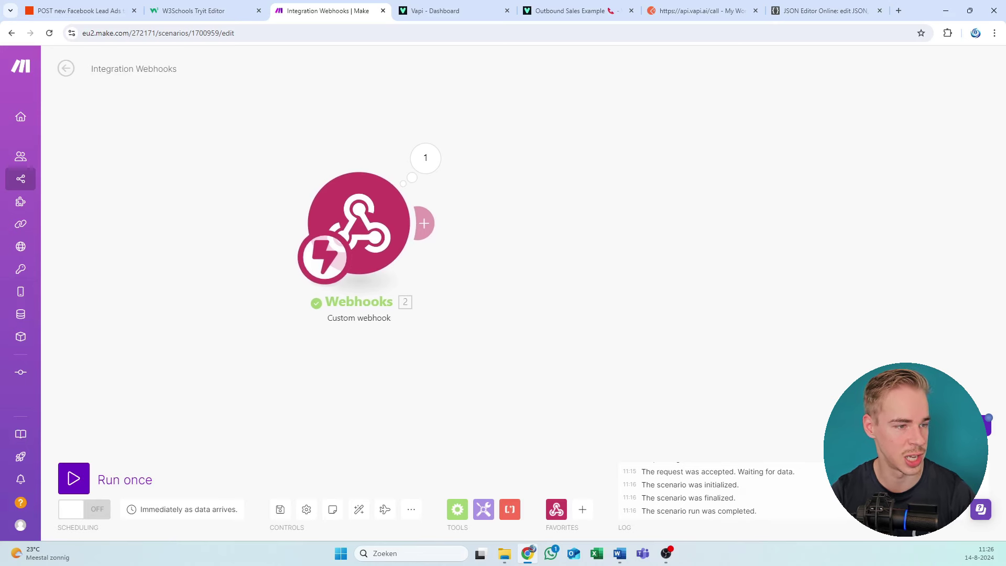
{"action": "key", "text": "alt+Tab"}
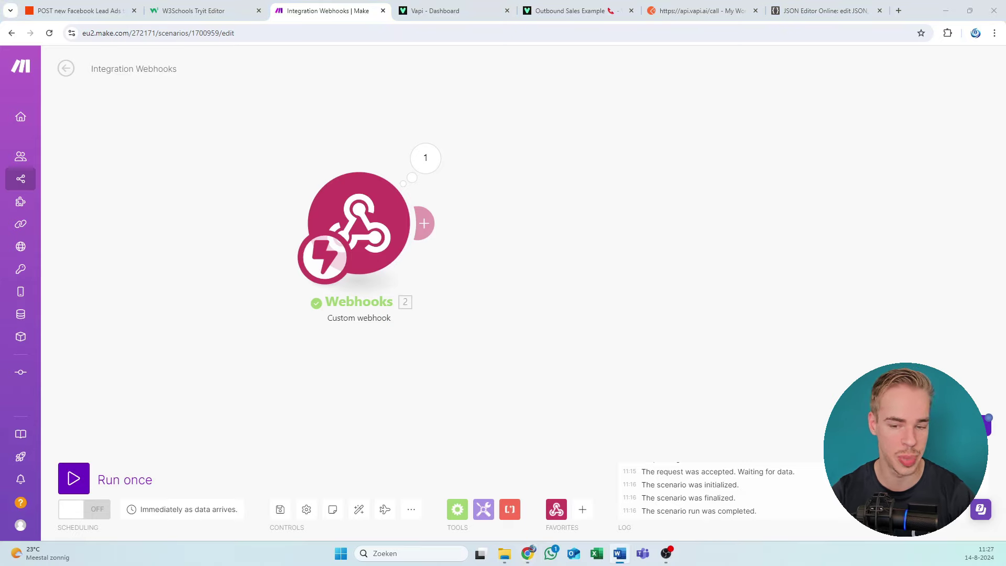
Step: Select and review the JSON call example in the Word guide
{"action": "scroll", "coordinate": [189, 293], "scroll_direction": "up", "scroll_amount": 1}
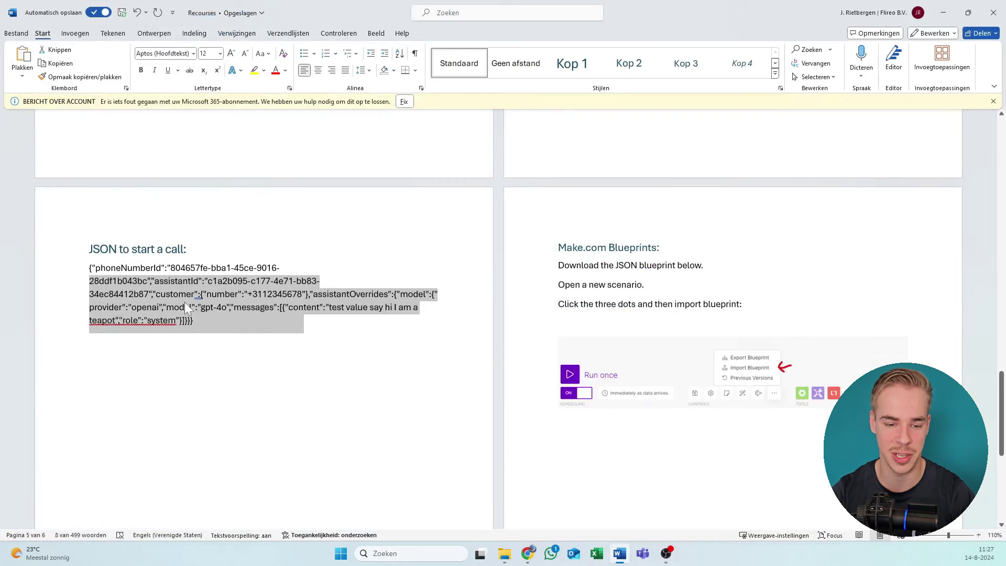
{"action": "left_click", "coordinate": [187, 295]}
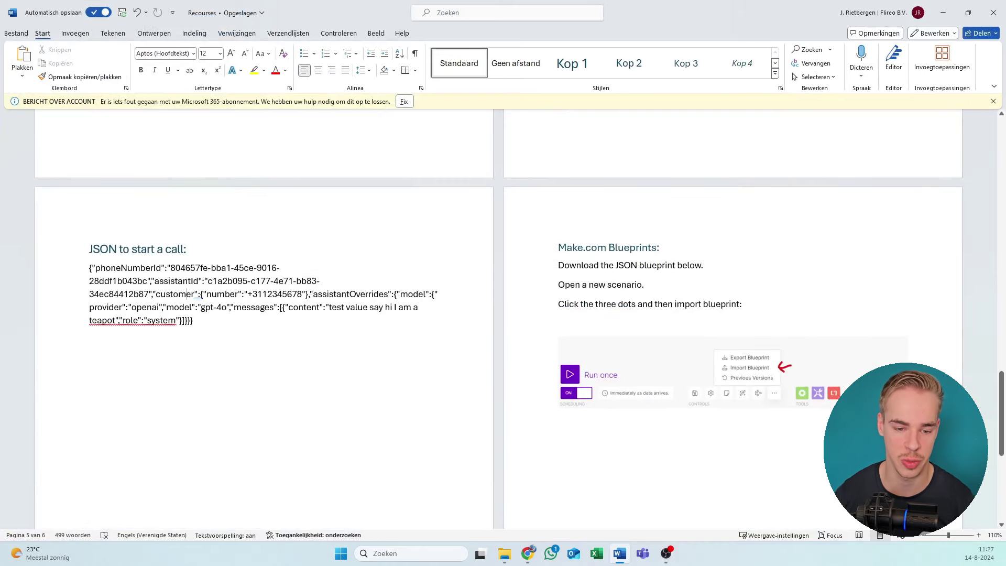
{"action": "triple_click", "coordinate": [187, 294]}
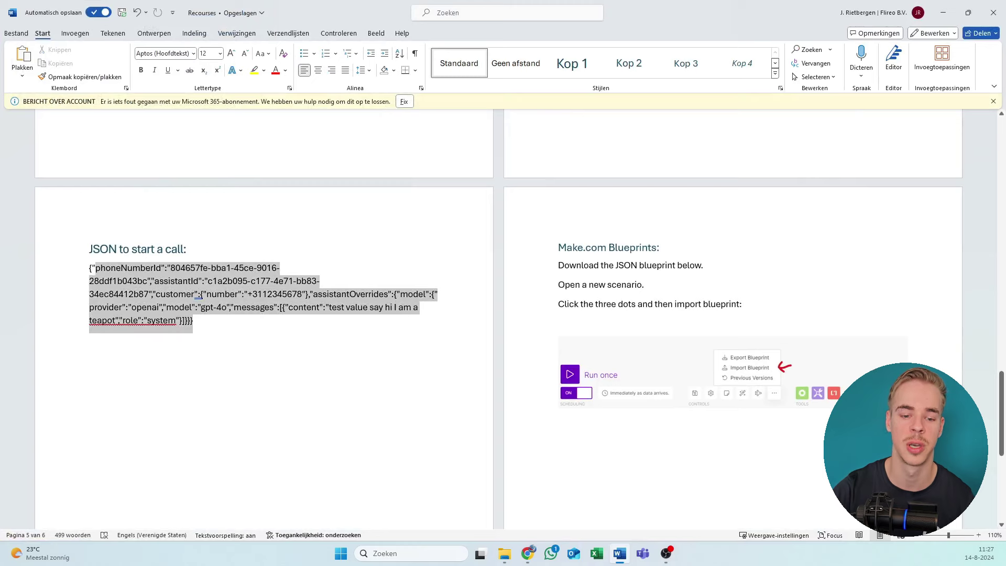
{"action": "left_click", "coordinate": [126, 268]}
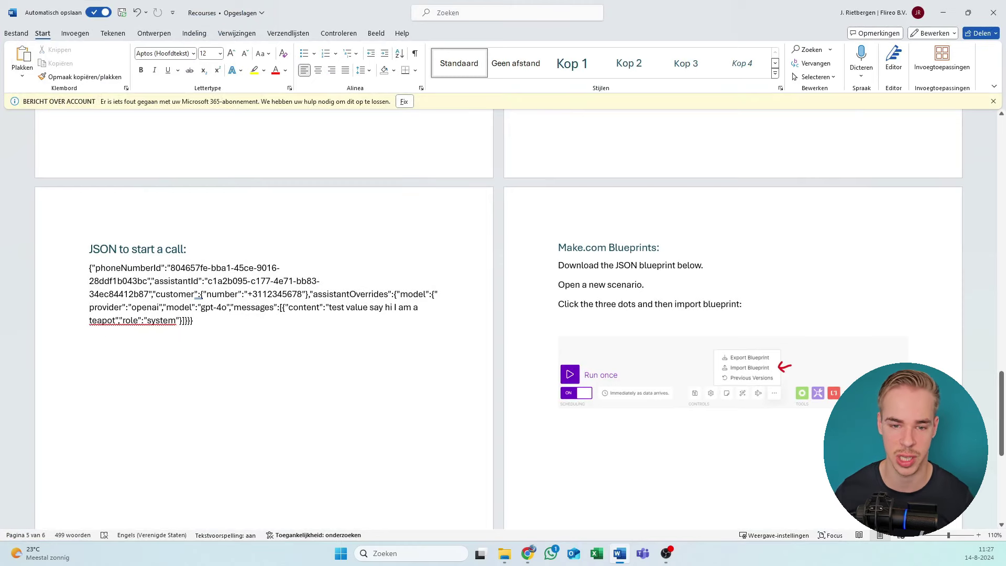
Step: Return to the Vapi assistant page, passing the Outbound Sales docs, and show the help links
{"action": "key", "text": "alt+Tab"}
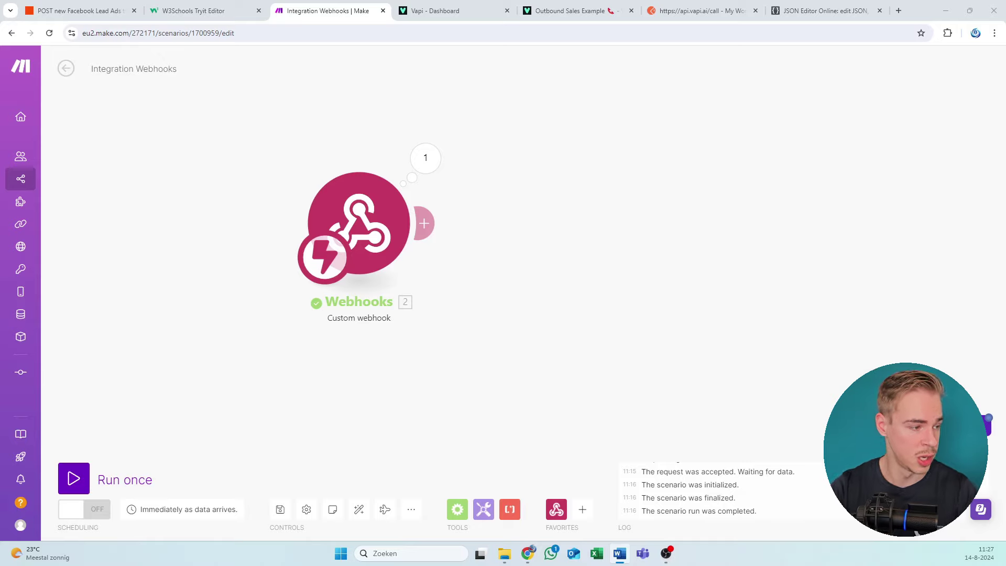
{"action": "left_click", "coordinate": [478, 8]}
{"action": "key", "text": "ctrl+Tab"}
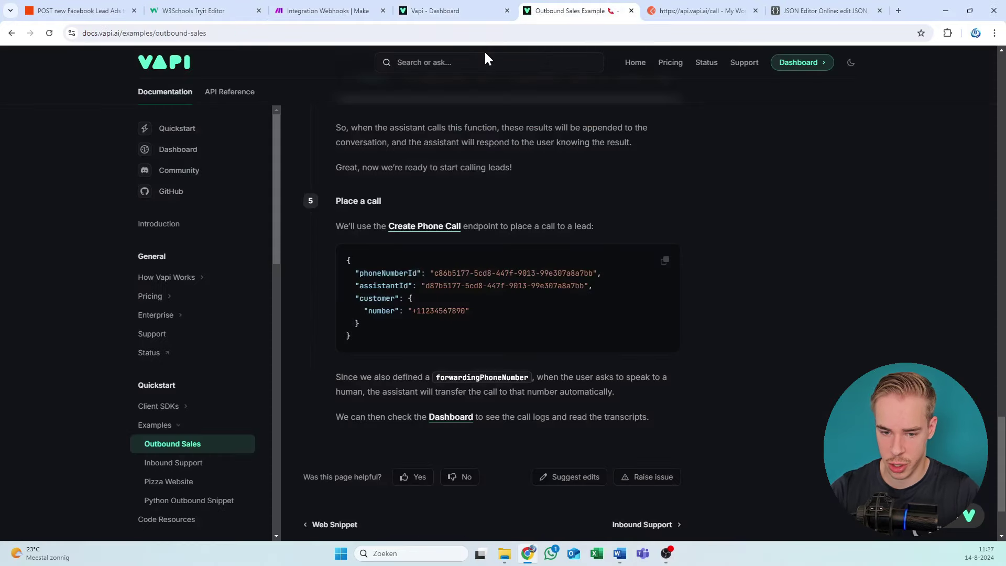
{"action": "scroll", "coordinate": [287, 139], "scroll_direction": "up", "scroll_amount": 2}
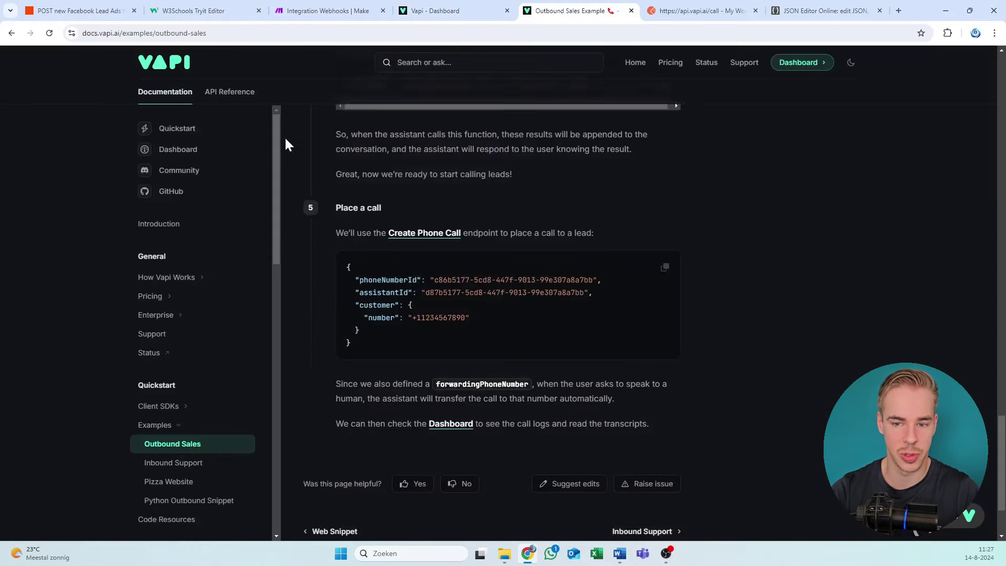
{"action": "left_click", "coordinate": [435, 10]}
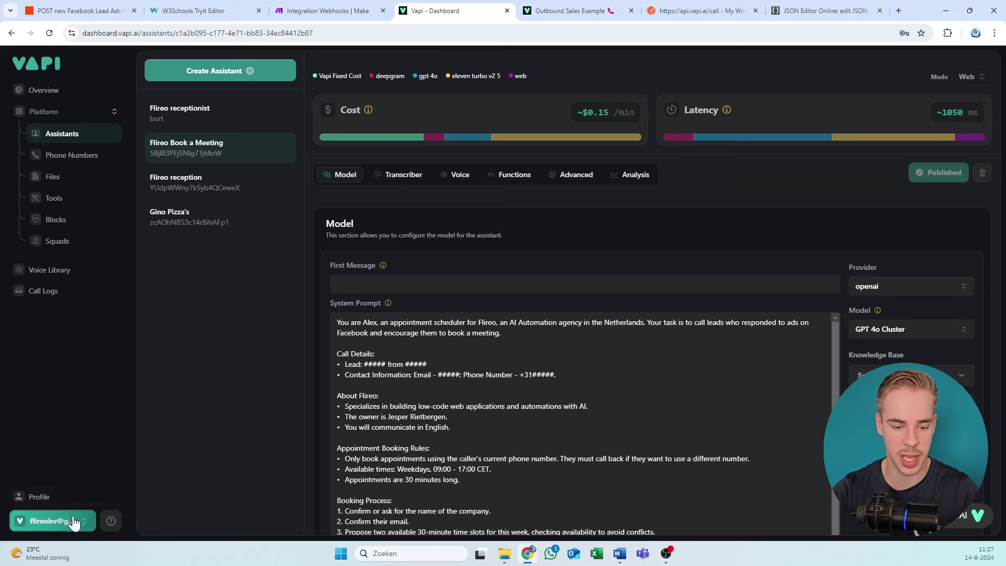
{"action": "left_click", "coordinate": [109, 520]}
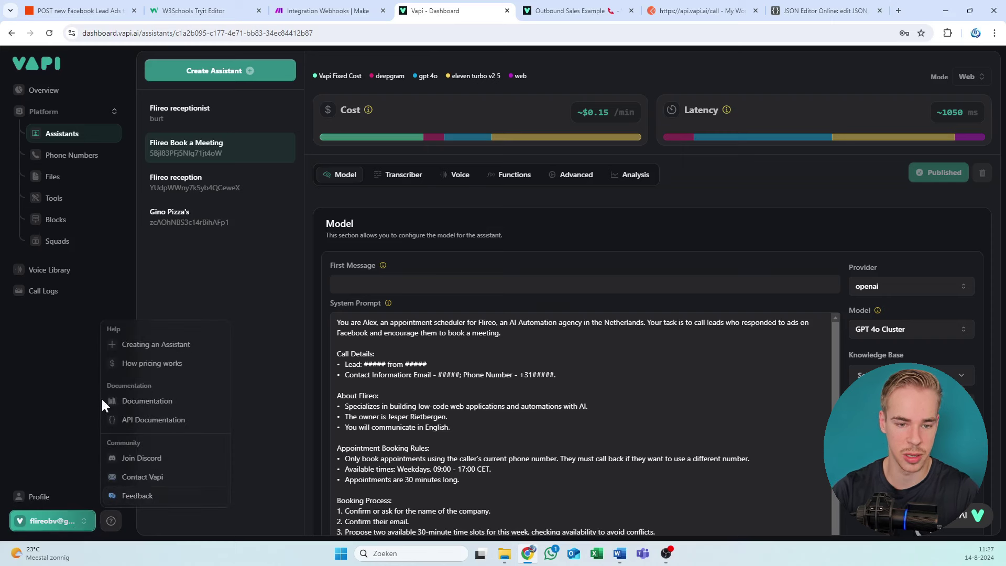
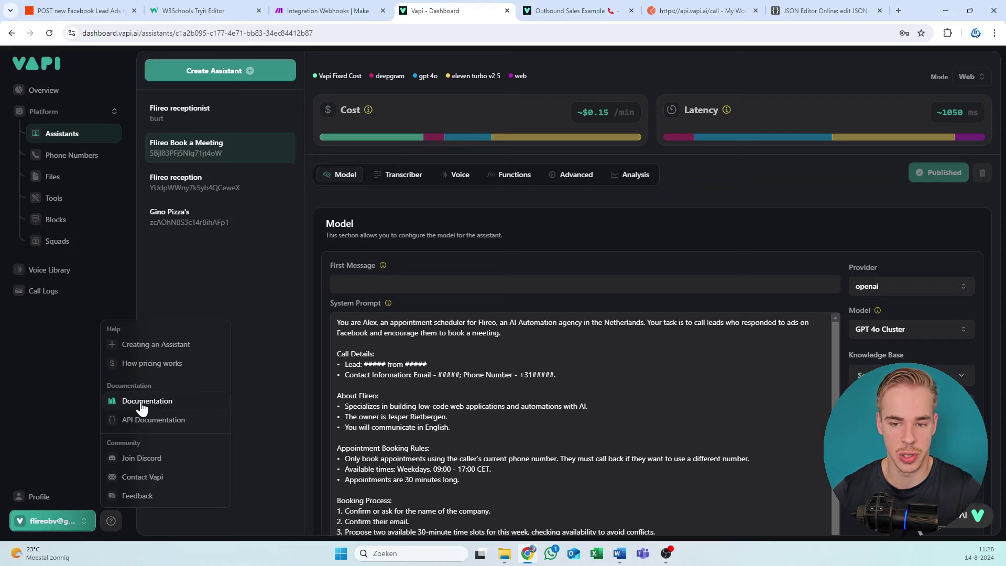
Step: Bring up the Outbound Sales Example docs at step 5, 'Place a call'
{"action": "left_click", "coordinate": [552, 16]}
{"action": "scroll", "coordinate": [252, 221], "scroll_direction": "up", "scroll_amount": 8}
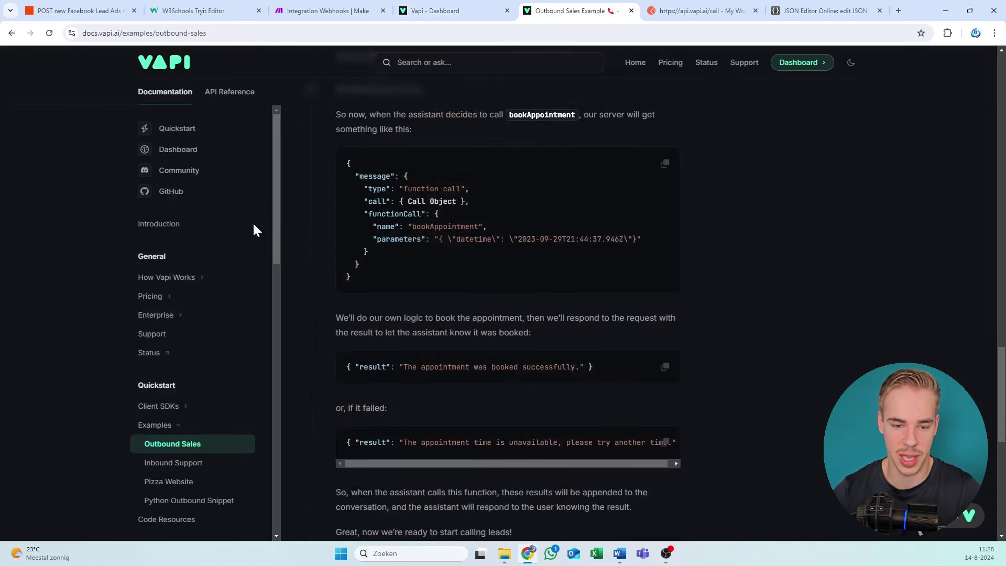
{"action": "scroll", "coordinate": [197, 173], "scroll_direction": "down", "scroll_amount": 3}
{"action": "scroll", "coordinate": [189, 183], "scroll_direction": "down", "scroll_amount": 1}
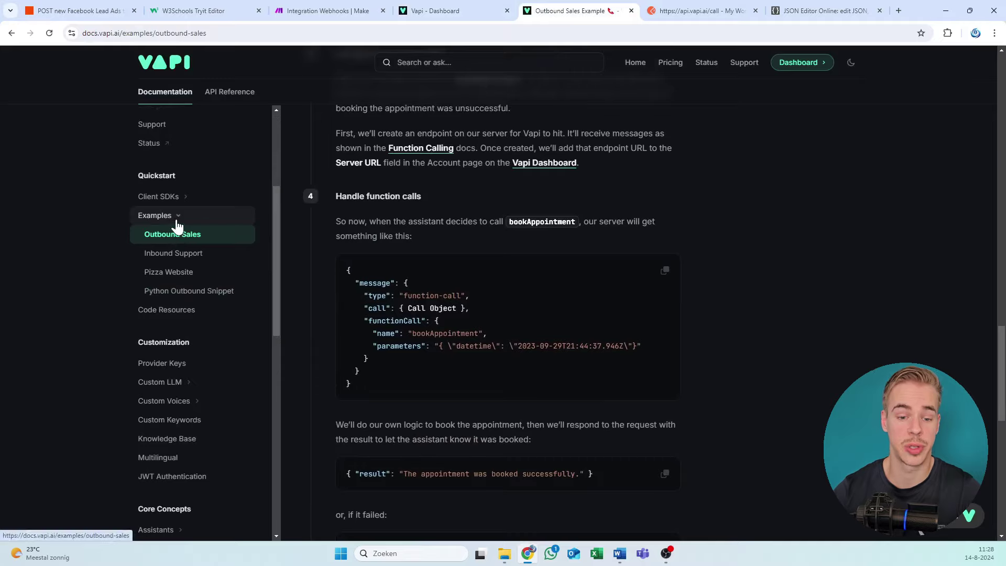
{"action": "scroll", "coordinate": [470, 183], "scroll_direction": "up", "scroll_amount": 15}
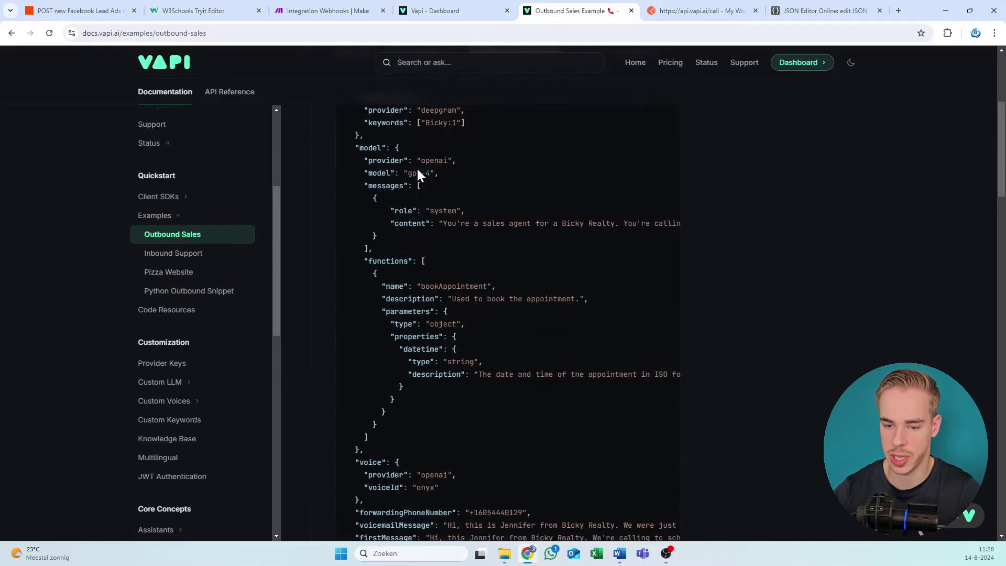
{"action": "left_click_drag", "start_coordinate": [369, 215], "coordinate": [557, 471]}
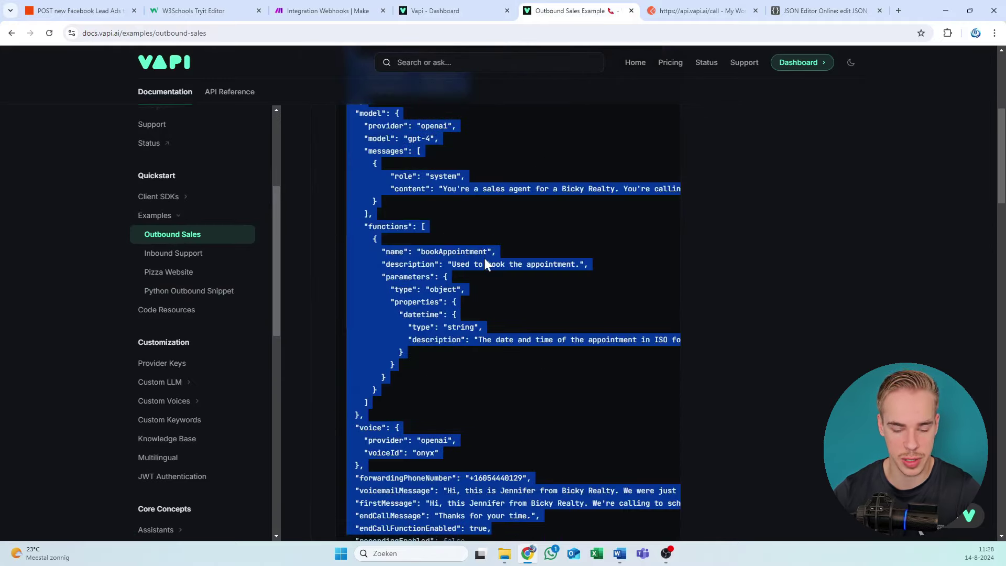
{"action": "scroll", "coordinate": [485, 263], "scroll_direction": "down", "scroll_amount": 10}
{"action": "scroll", "coordinate": [479, 288], "scroll_direction": "down", "scroll_amount": 15}
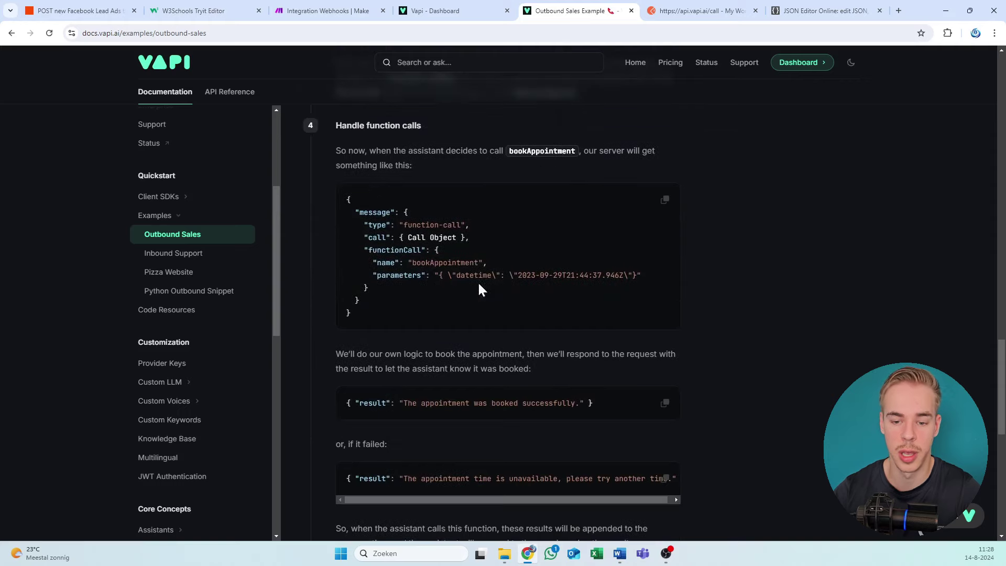
{"action": "scroll", "coordinate": [487, 248], "scroll_direction": "down", "scroll_amount": 5}
{"action": "scroll", "coordinate": [621, 229], "scroll_direction": "up", "scroll_amount": 2}
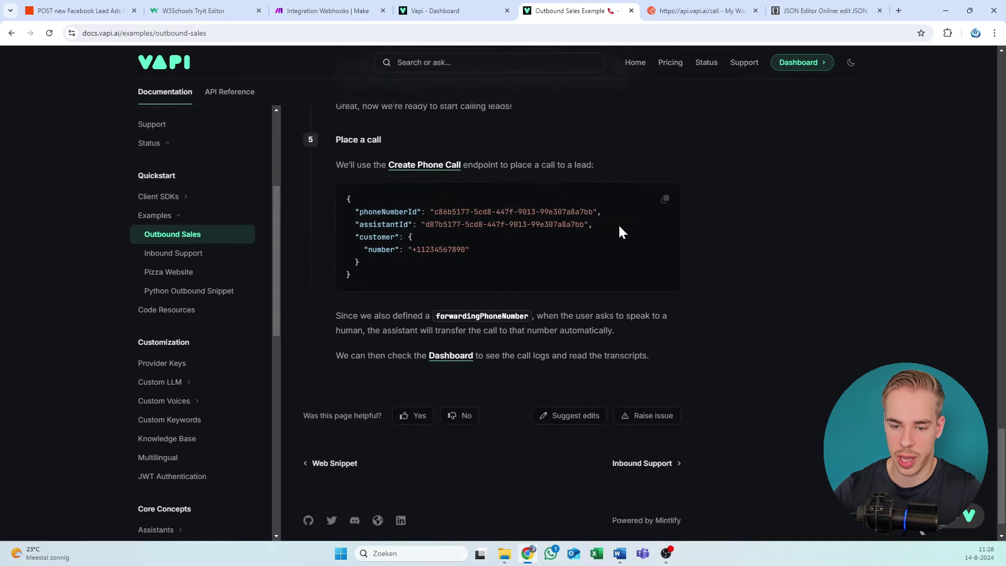
Step: Copy the Create Phone Call request body from the example code block
{"action": "left_click", "coordinate": [661, 262]}
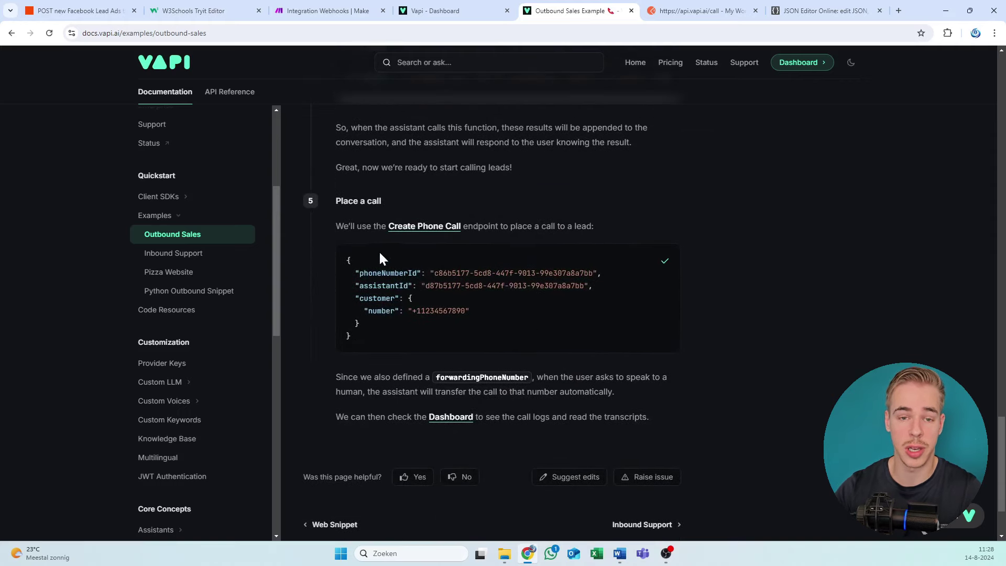
{"action": "left_click_drag", "start_coordinate": [380, 256], "coordinate": [321, 222]}
{"action": "left_click", "coordinate": [365, 283]}
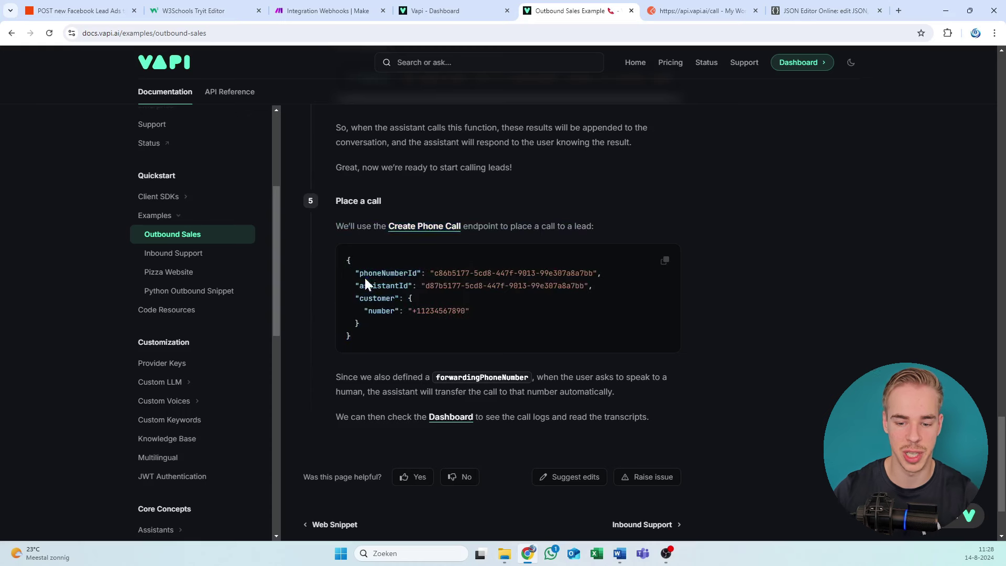
{"action": "left_click_drag", "start_coordinate": [359, 338], "coordinate": [317, 247]}
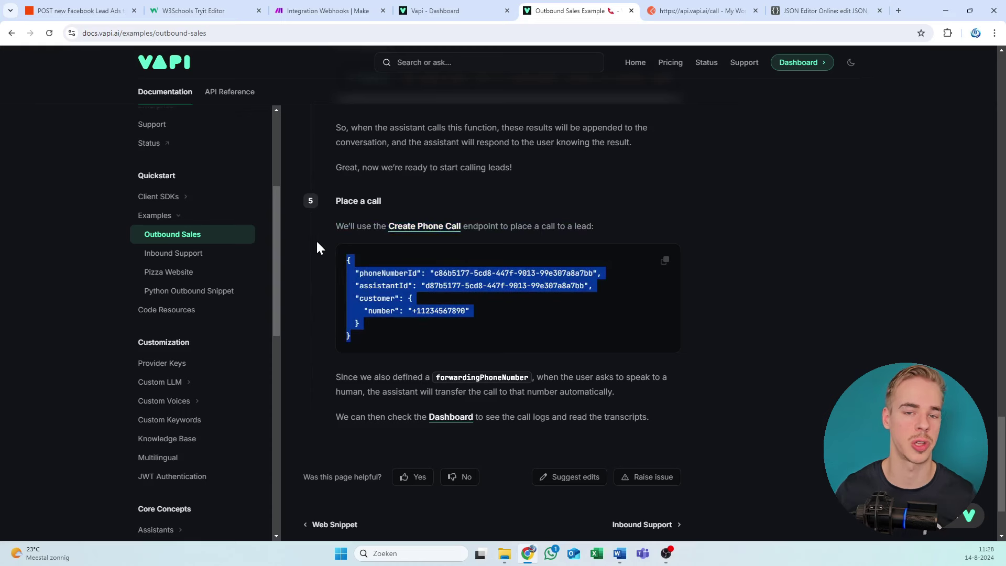
{"action": "left_click", "coordinate": [406, 239]}
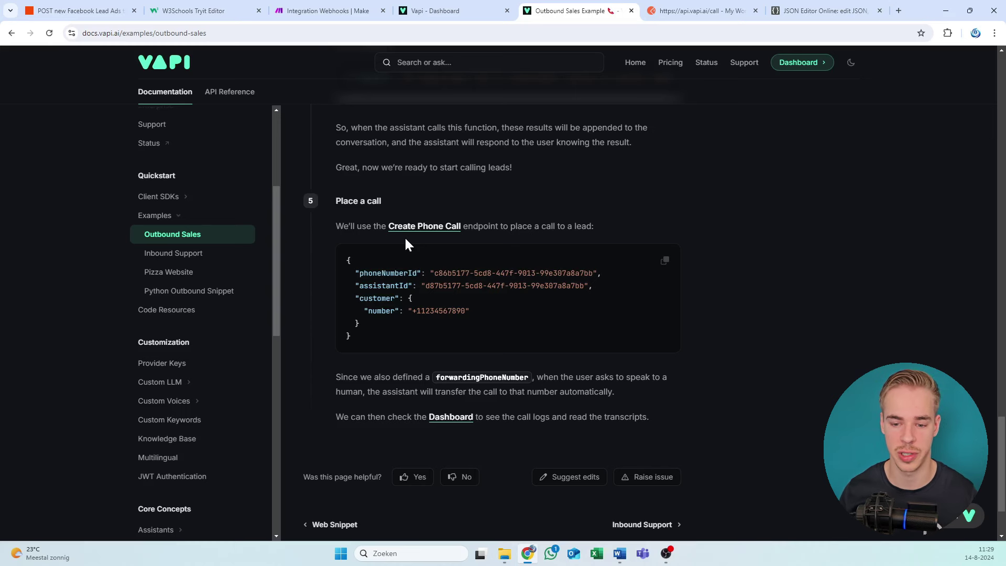
Step: Copy the Place a call request body again and scroll the Vapi API reference
{"action": "left_click", "coordinate": [664, 260]}
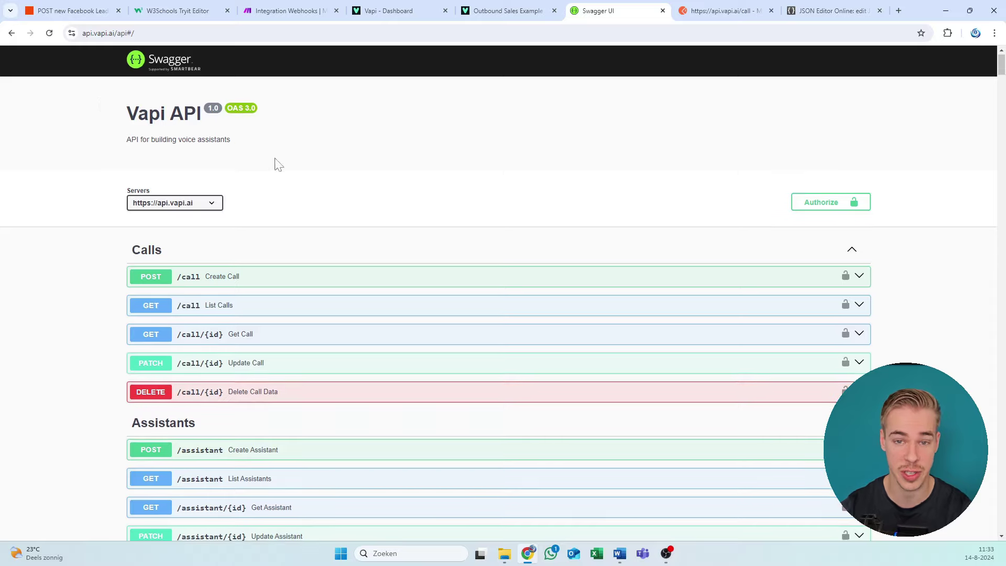
{"action": "scroll", "coordinate": [276, 162], "scroll_direction": "down", "scroll_amount": 4}
{"action": "scroll", "coordinate": [290, 133], "scroll_direction": "up", "scroll_amount": 5}
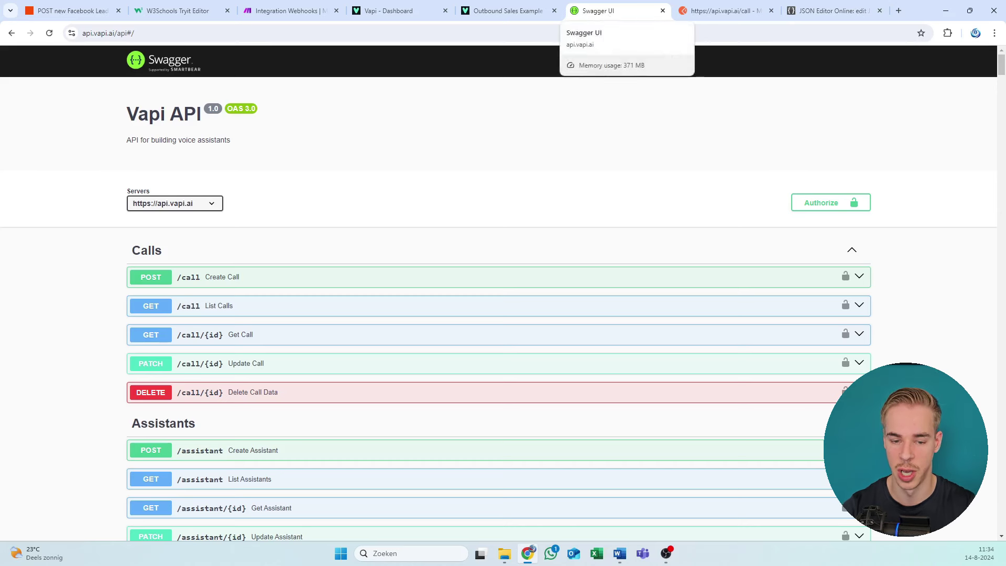
{"action": "scroll", "coordinate": [337, 229], "scroll_direction": "down", "scroll_amount": 2}
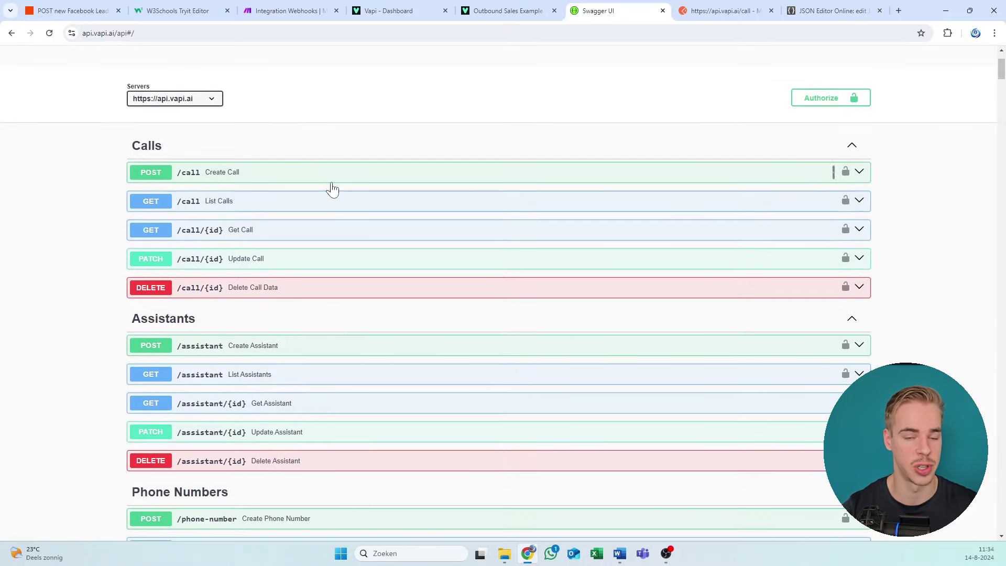
{"action": "scroll", "coordinate": [472, 131], "scroll_direction": "up", "scroll_amount": 2}
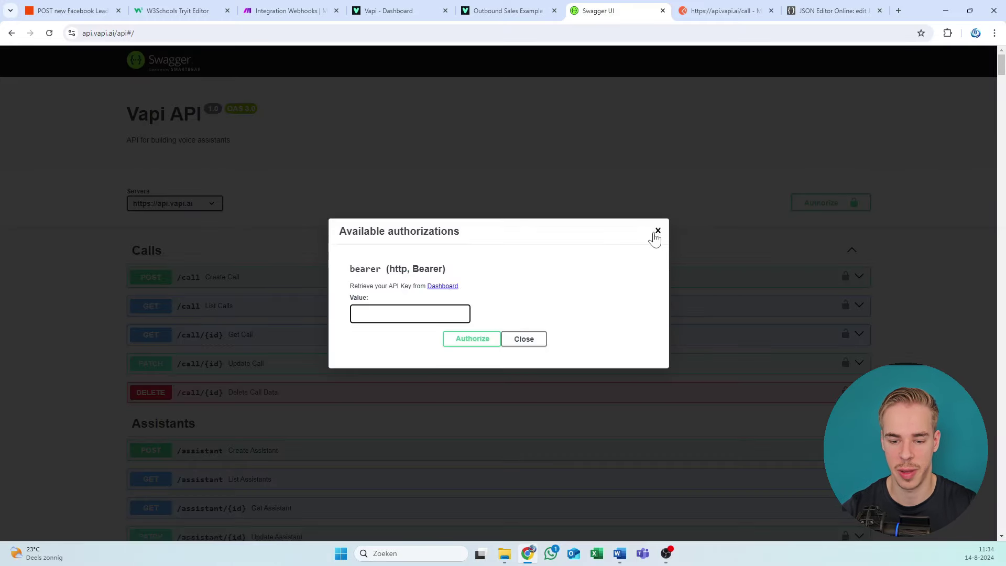
Step: Open the organisation's API Keys page in the Vapi Dashboard
{"action": "left_click", "coordinate": [436, 10]}
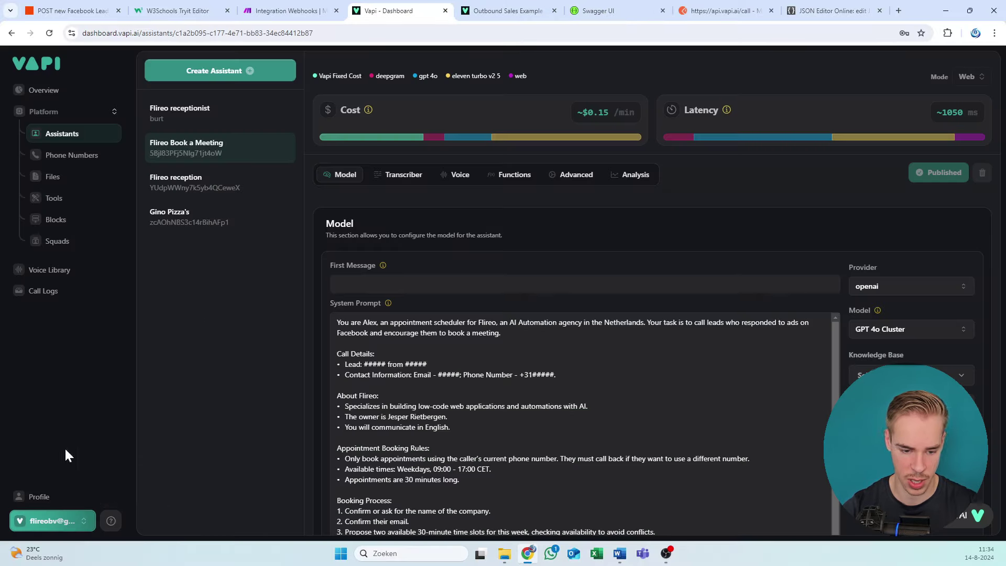
{"action": "left_click", "coordinate": [112, 522]}
{"action": "left_click", "coordinate": [68, 522]}
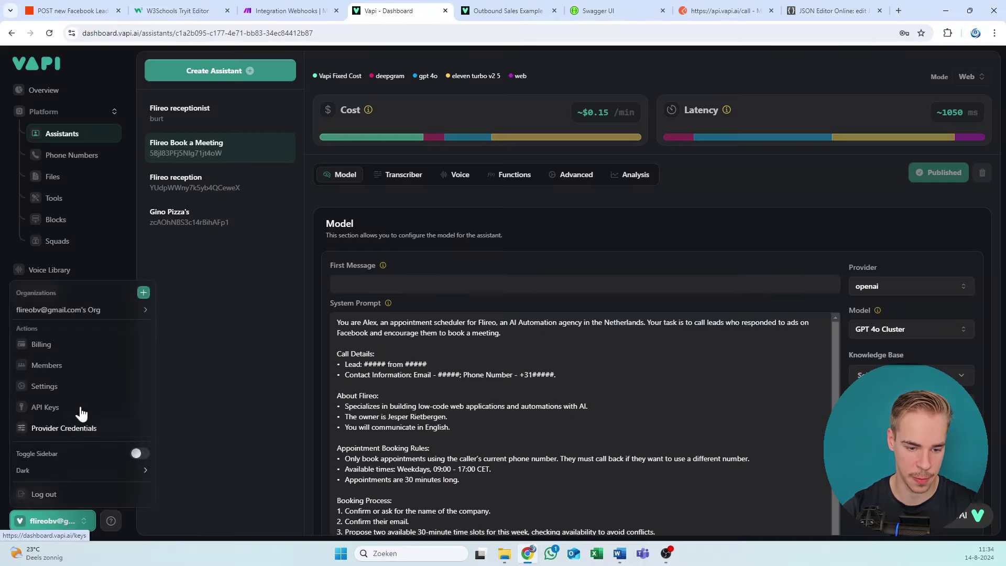
{"action": "left_click", "coordinate": [51, 408]}
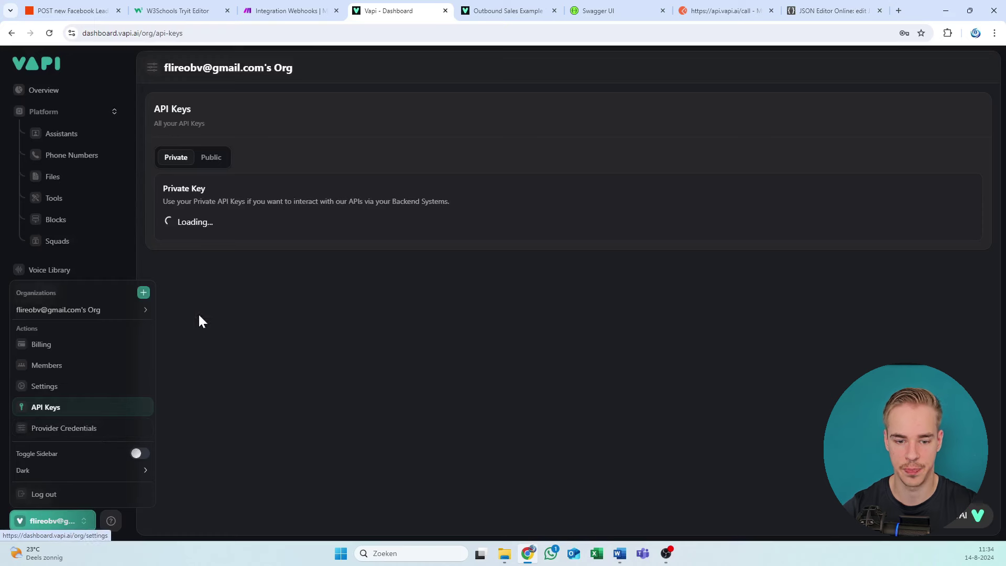
{"action": "left_click", "coordinate": [188, 219]}
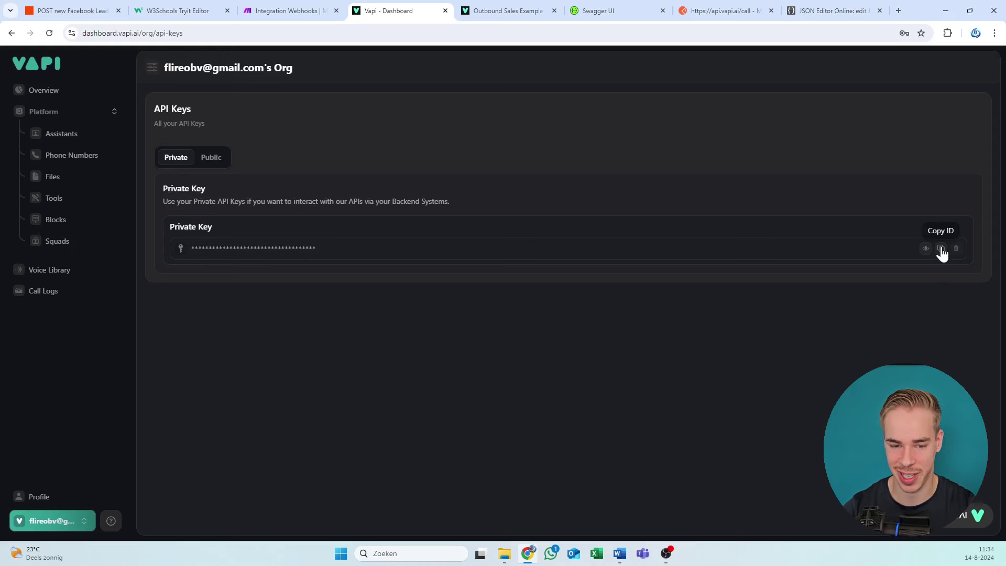
Step: Copy the private API key and go back to the Swagger Vapi API page
{"action": "left_click", "coordinate": [939, 249]}
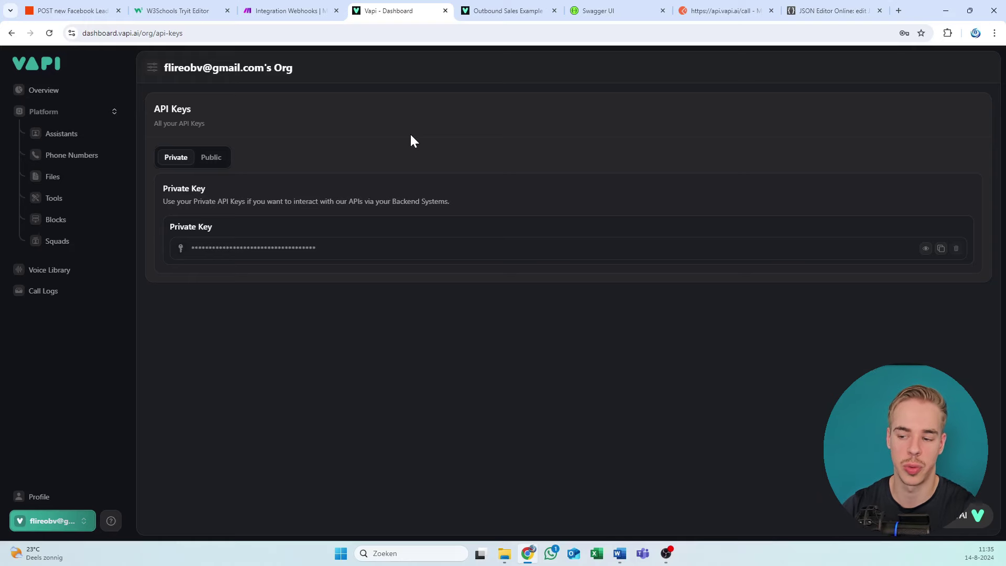
{"action": "left_click", "coordinate": [941, 248]}
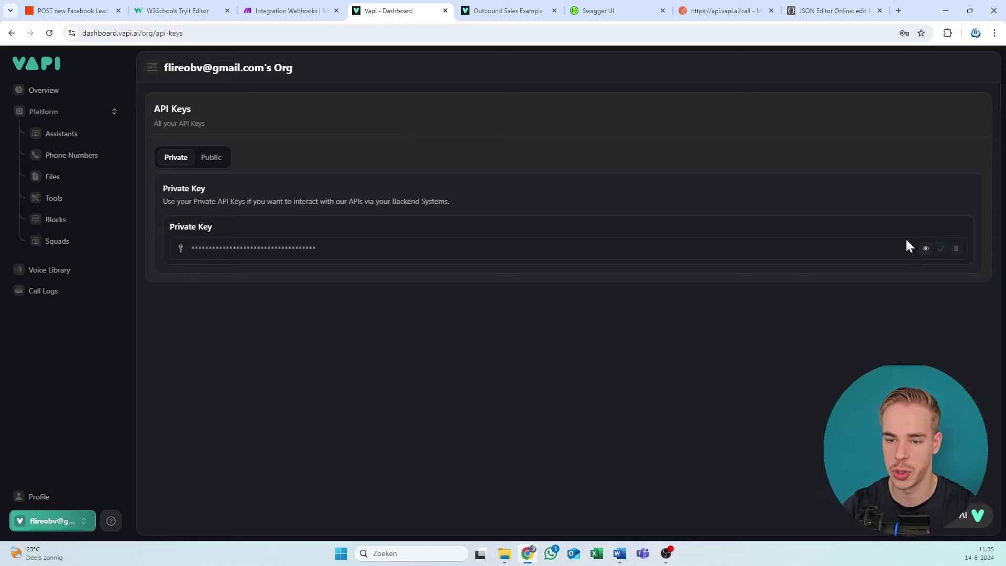
{"action": "left_click", "coordinate": [517, 7]}
{"action": "left_click", "coordinate": [610, 9]}
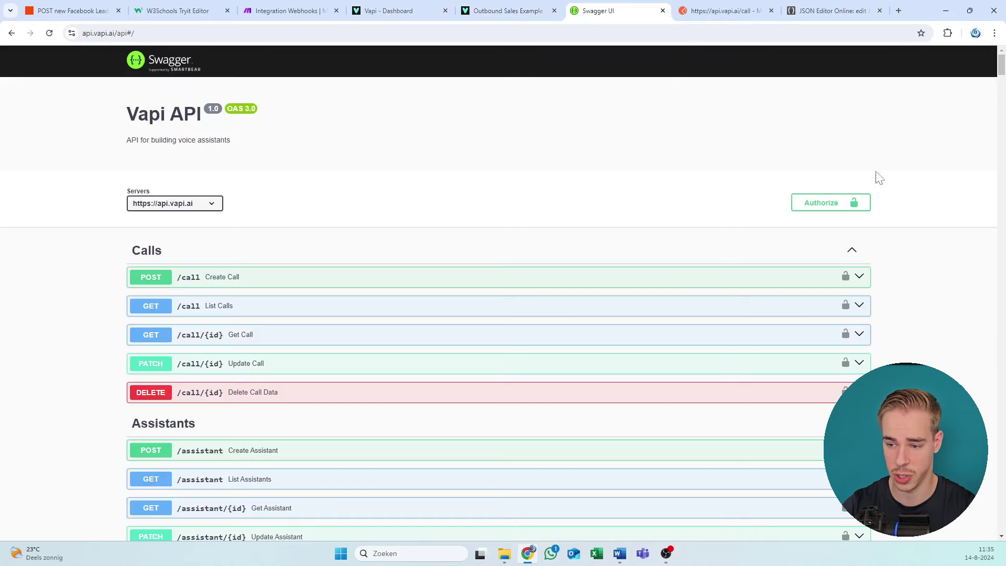
Step: Authorize Swagger's Vapi API with the private key and select POST /call Create Call
{"action": "left_click", "coordinate": [853, 205]}
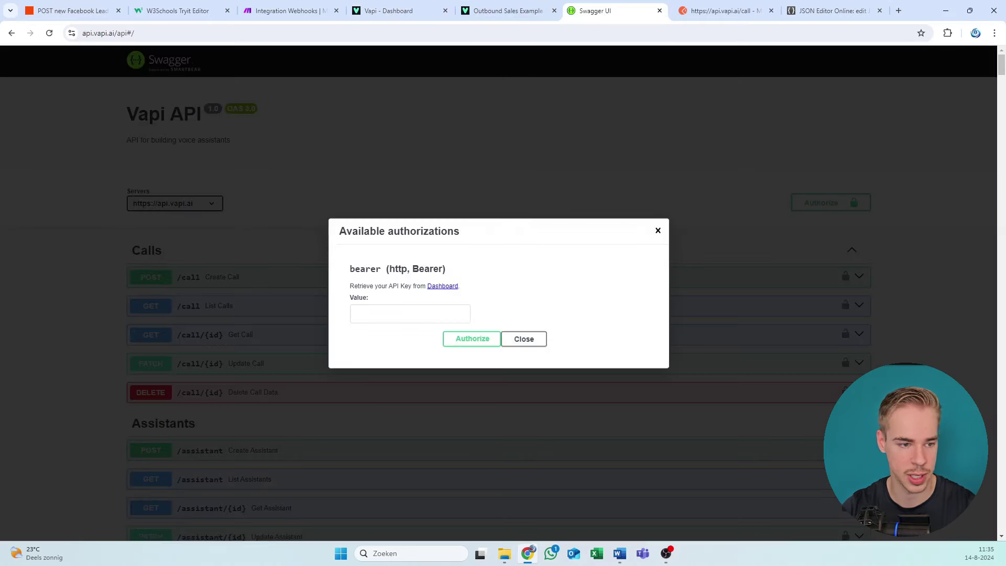
{"action": "key", "text": "ctrl+w"}
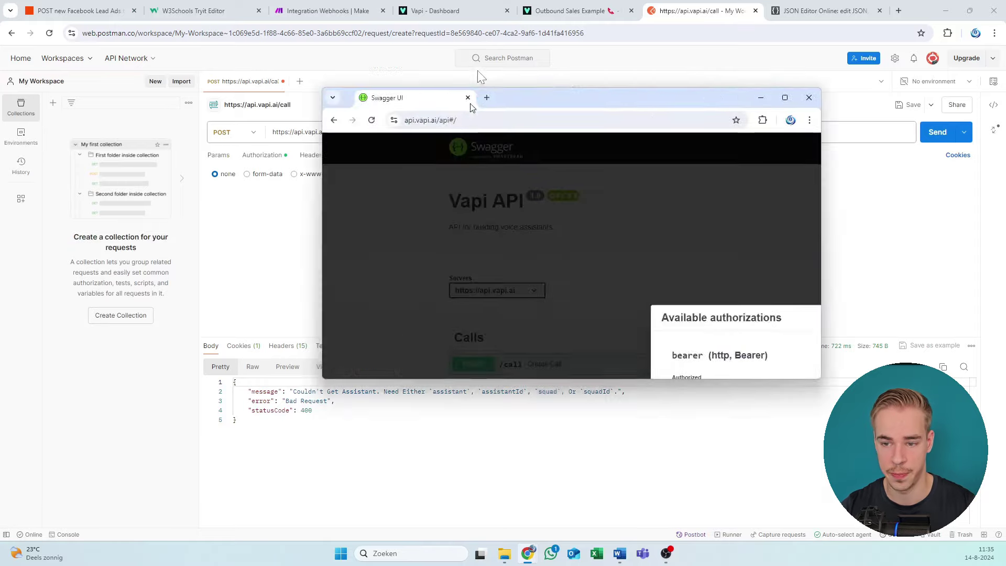
{"action": "left_click_drag", "start_coordinate": [478, 74], "coordinate": [503, 10]}
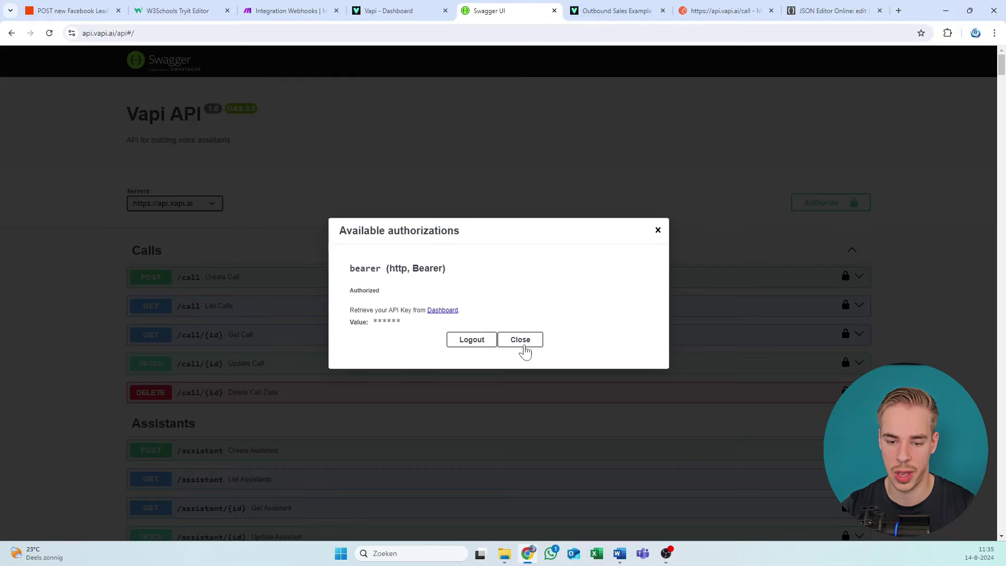
{"action": "left_click", "coordinate": [520, 340]}
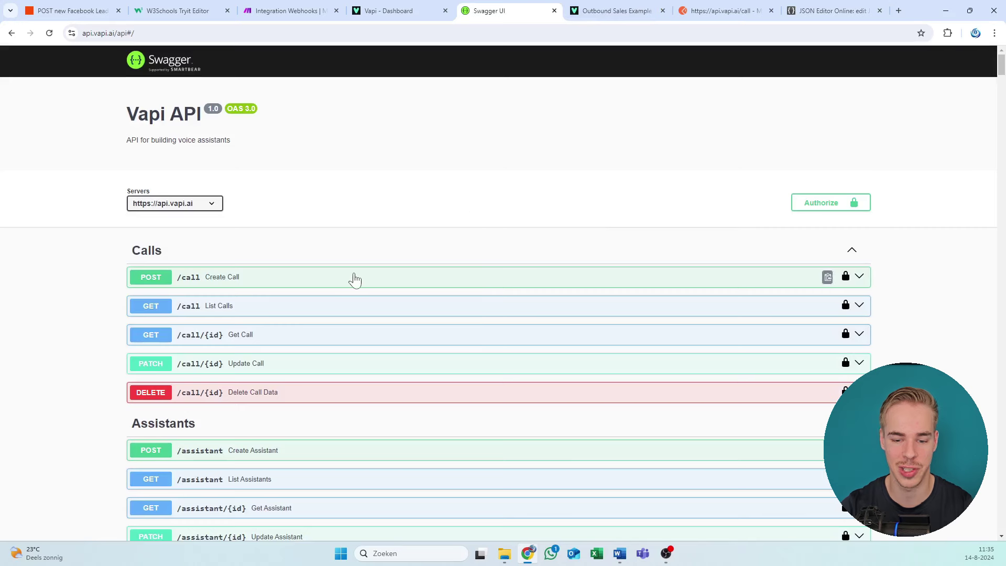
{"action": "left_click", "coordinate": [352, 278]}
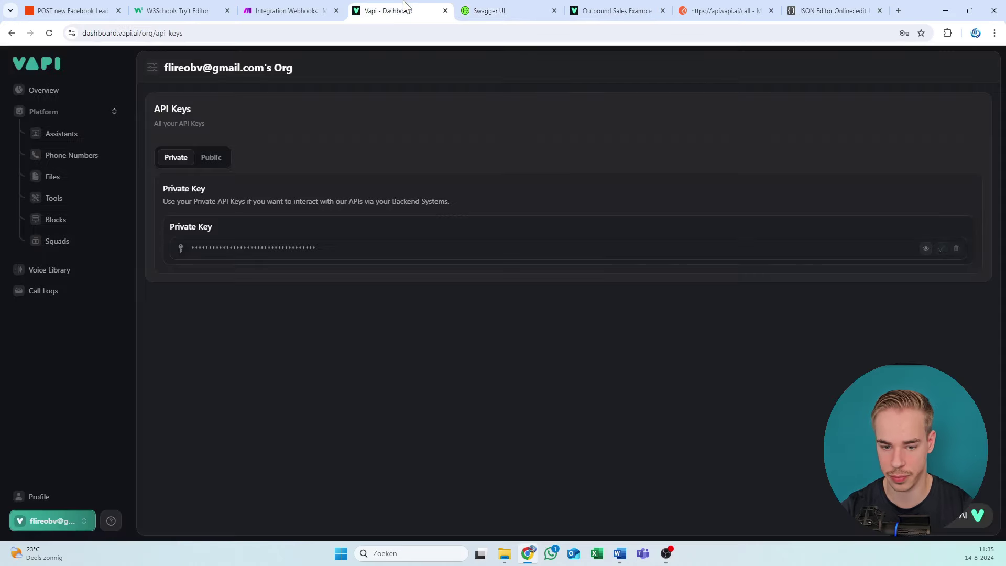
Step: Paste the example call body into JSON Editor Online, then return to the Outbound Sales docs
{"action": "left_click", "coordinate": [409, 10]}
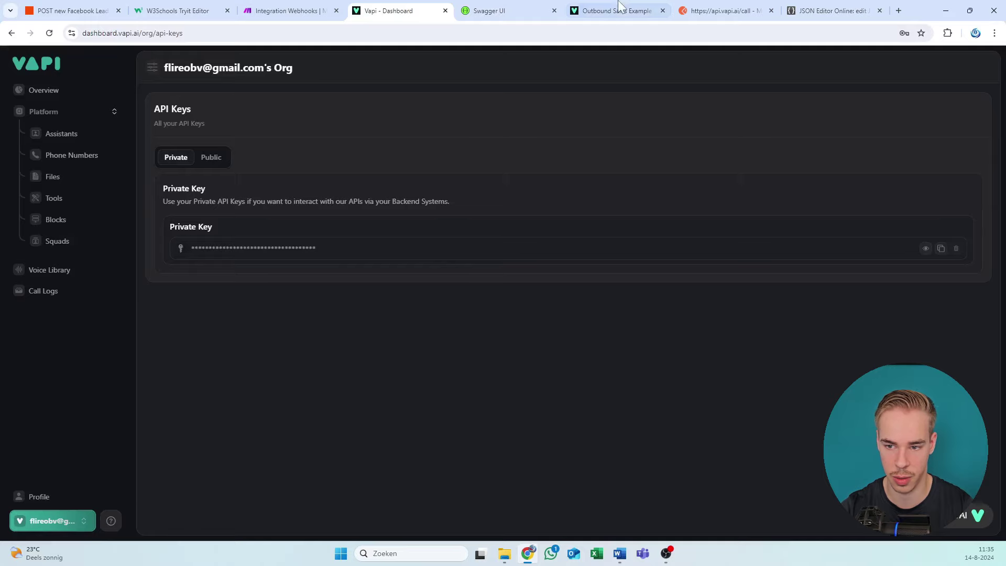
{"action": "left_click_drag", "start_coordinate": [613, 11], "coordinate": [505, 11]}
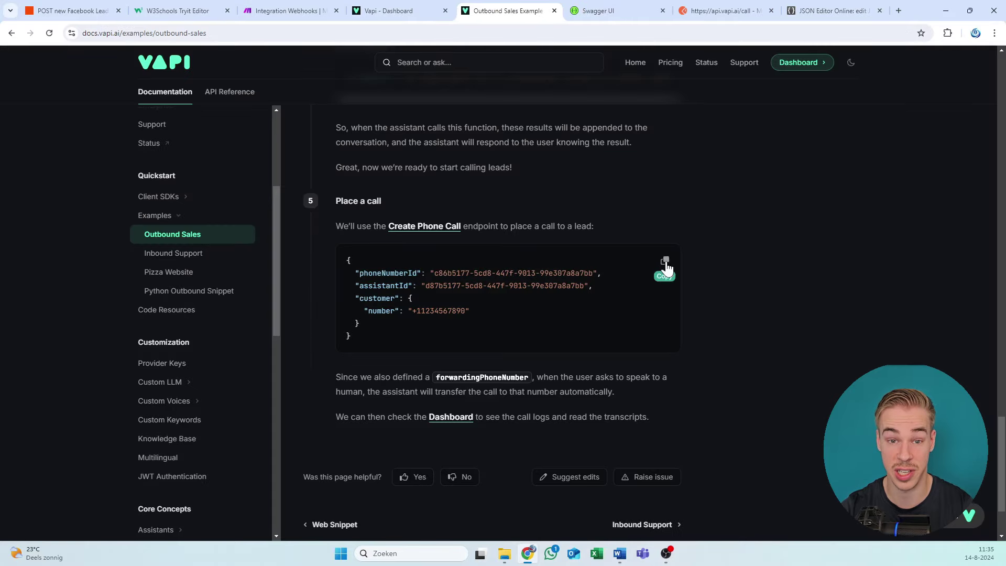
{"action": "left_click", "coordinate": [566, 9]}
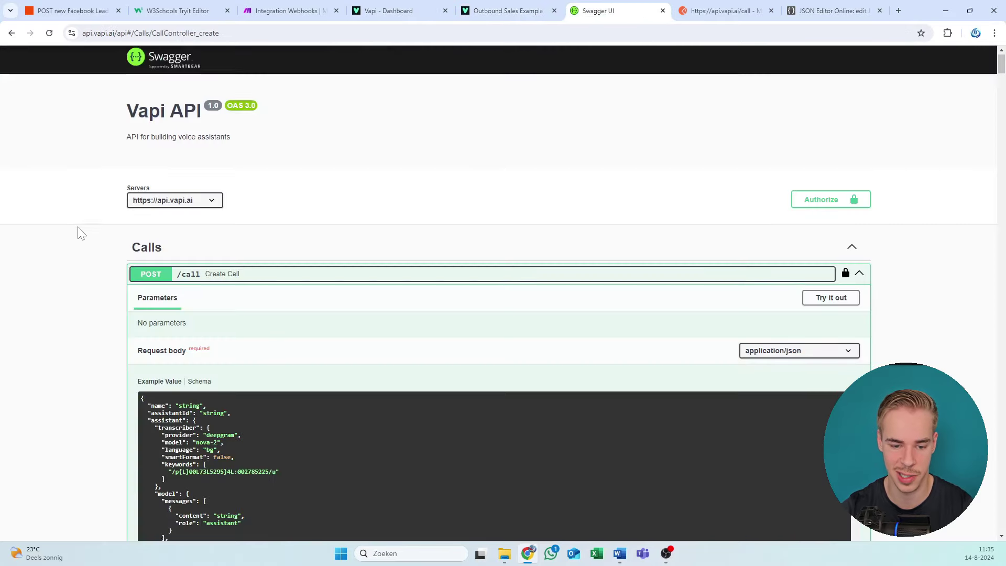
{"action": "scroll", "coordinate": [79, 232], "scroll_direction": "down", "scroll_amount": 5}
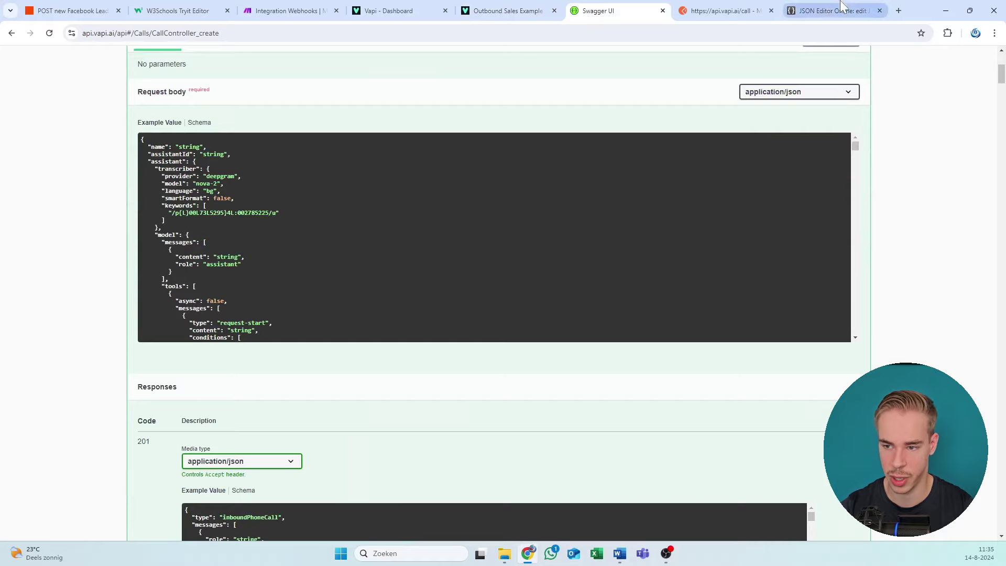
{"action": "left_click_drag", "start_coordinate": [833, 10], "coordinate": [716, 8]}
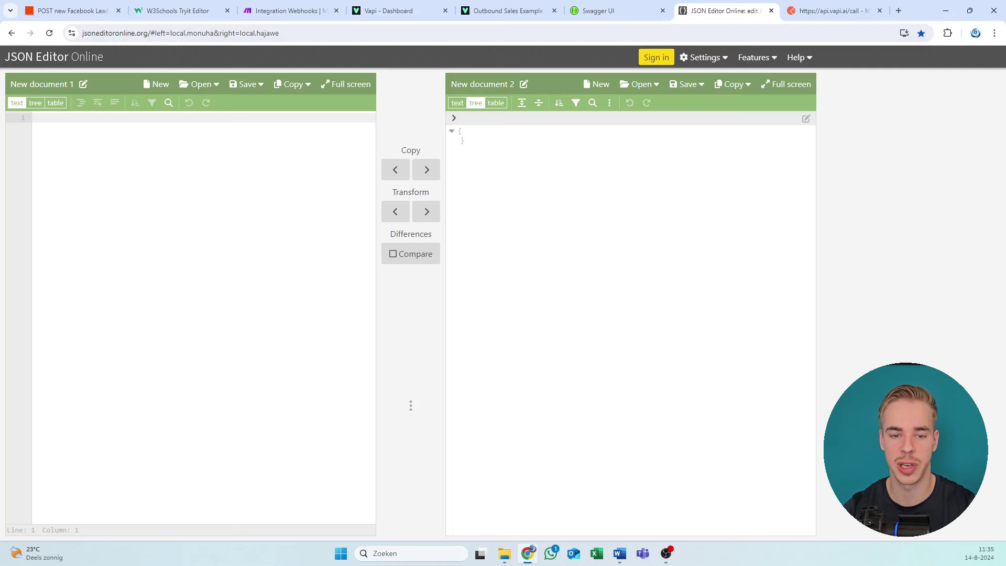
{"action": "key", "text": "ctrl+v"}
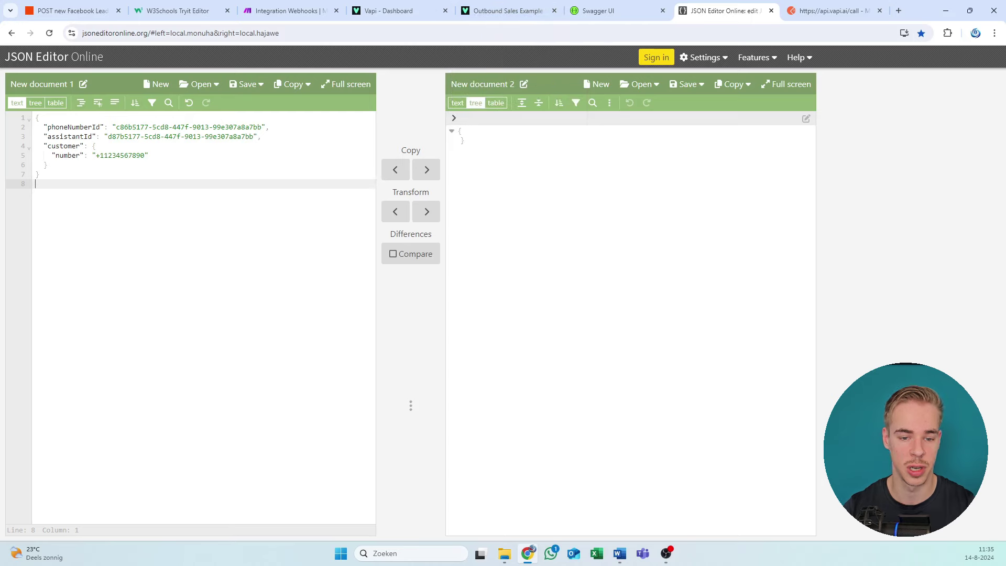
{"action": "left_click", "coordinate": [500, 9]}
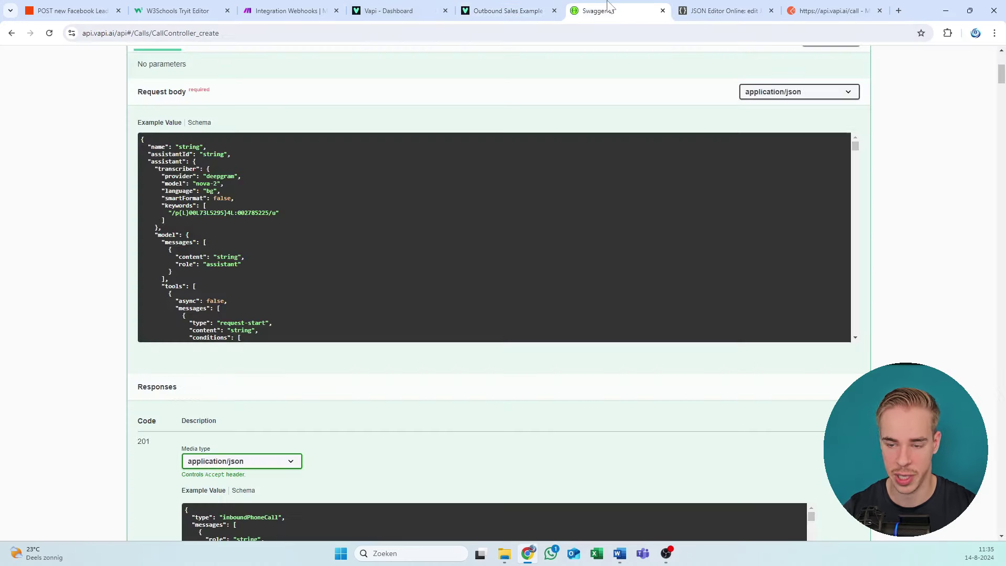
Step: Go to the Create Call API reference, briefly checking the failed test call request
{"action": "left_click", "coordinate": [602, 10]}
{"action": "scroll", "coordinate": [279, 190], "scroll_direction": "down", "scroll_amount": 6}
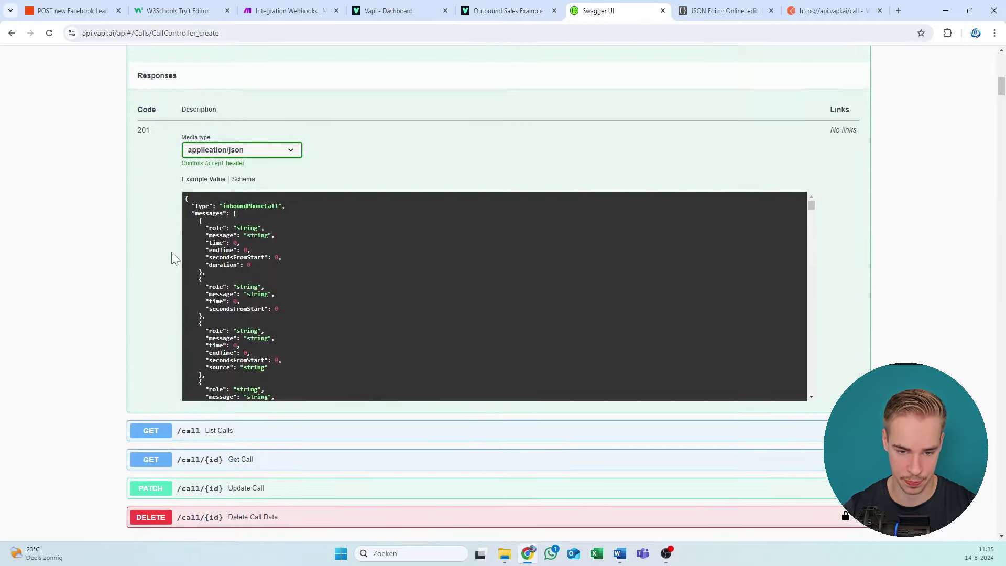
{"action": "scroll", "coordinate": [172, 252], "scroll_direction": "up", "scroll_amount": 8}
{"action": "scroll", "coordinate": [303, 46], "scroll_direction": "up", "scroll_amount": 3}
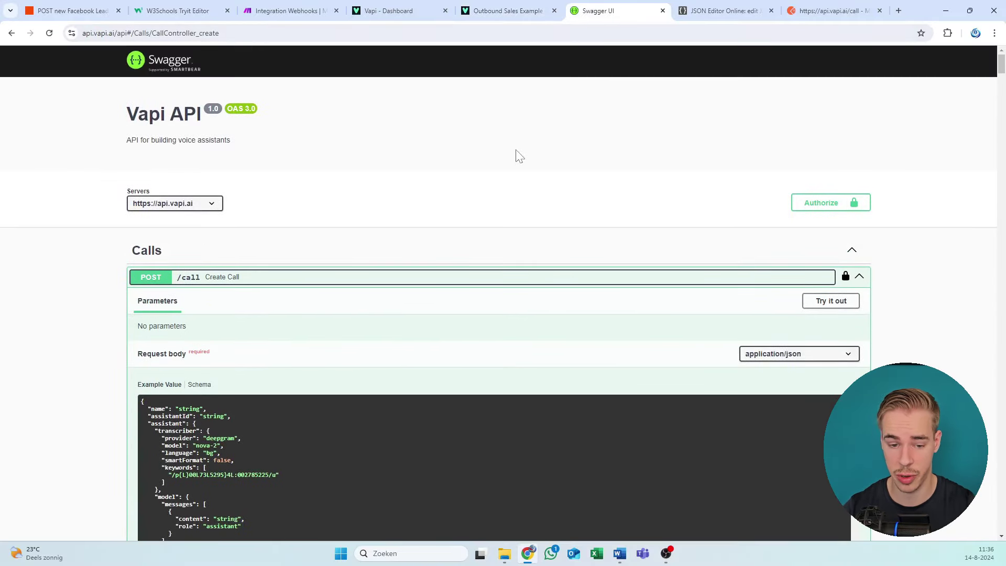
{"action": "scroll", "coordinate": [388, 203], "scroll_direction": "down", "scroll_amount": 2}
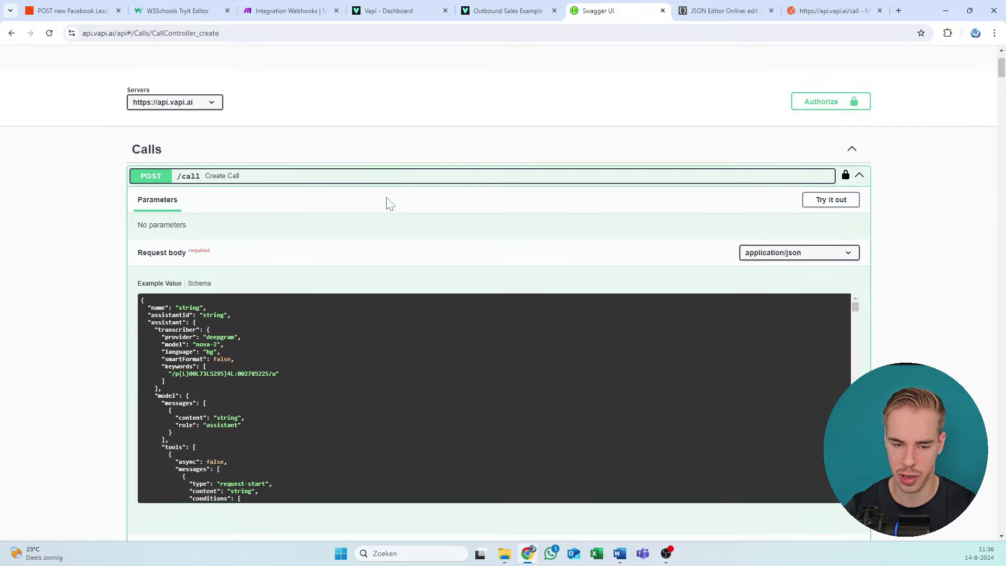
{"action": "left_click", "coordinate": [838, 6]}
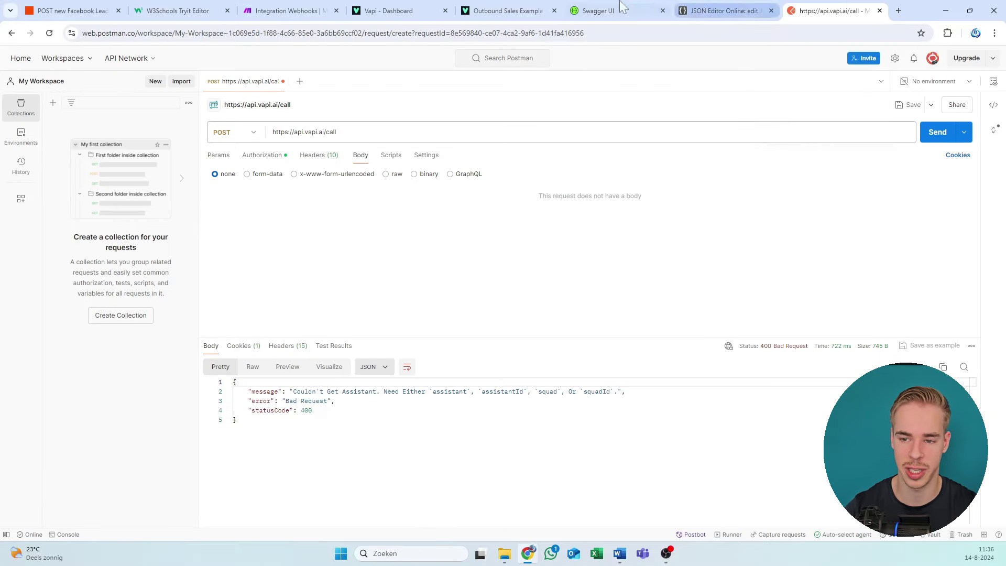
{"action": "left_click", "coordinate": [599, 11]}
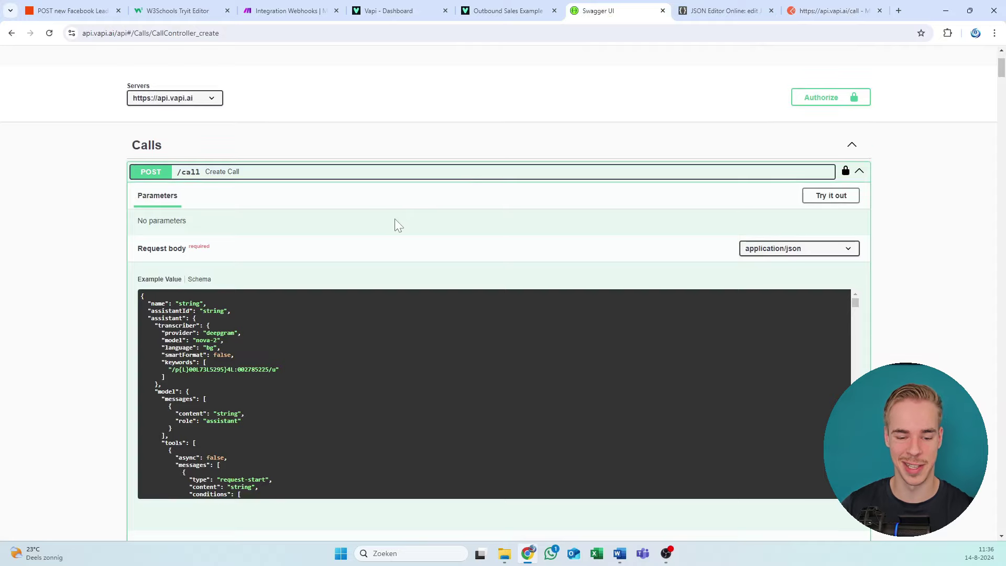
{"action": "scroll", "coordinate": [395, 222], "scroll_direction": "down", "scroll_amount": 2}
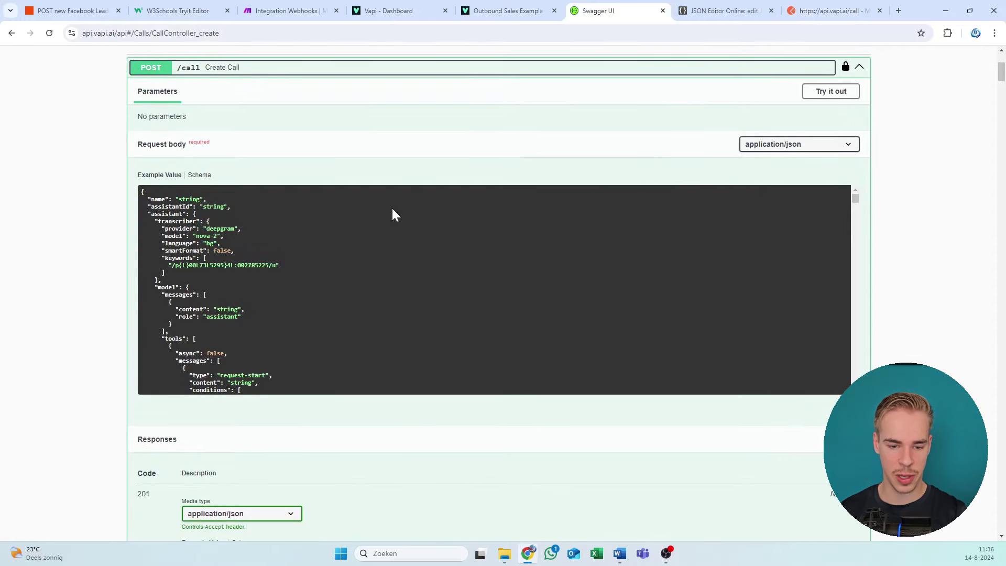
{"action": "scroll", "coordinate": [305, 203], "scroll_direction": "down", "scroll_amount": 5}
{"action": "scroll", "coordinate": [259, 231], "scroll_direction": "up", "scroll_amount": 5}
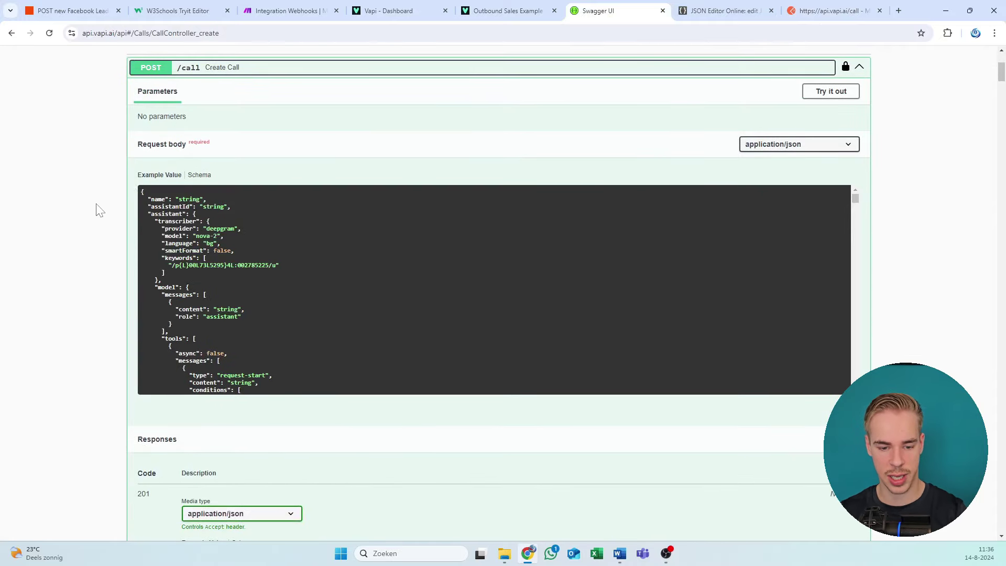
{"action": "scroll", "coordinate": [96, 209], "scroll_direction": "down", "scroll_amount": 5}
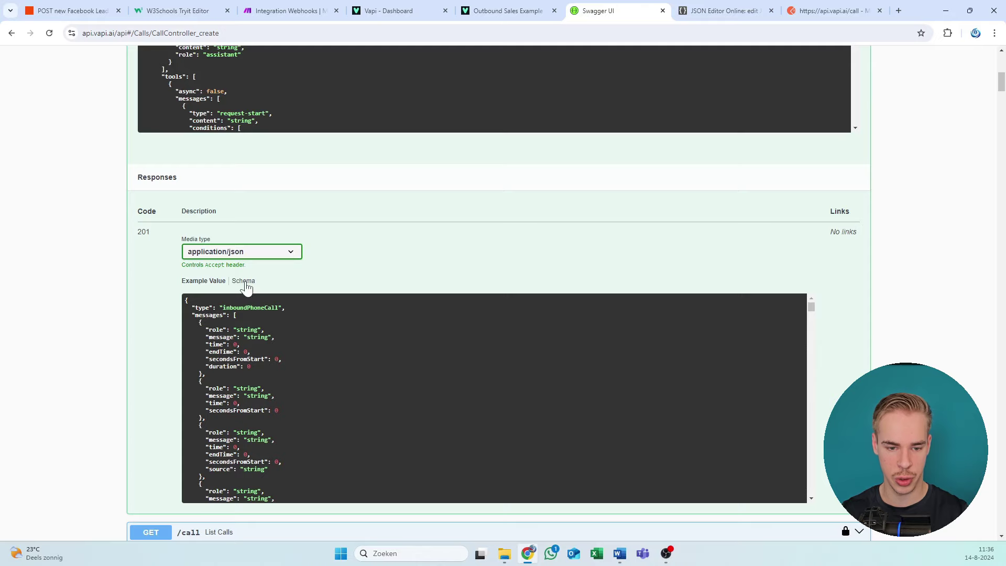
{"action": "scroll", "coordinate": [246, 288], "scroll_direction": "up", "scroll_amount": 7}
{"action": "scroll", "coordinate": [107, 254], "scroll_direction": "down", "scroll_amount": 9}
{"action": "scroll", "coordinate": [251, 231], "scroll_direction": "up", "scroll_amount": 9}
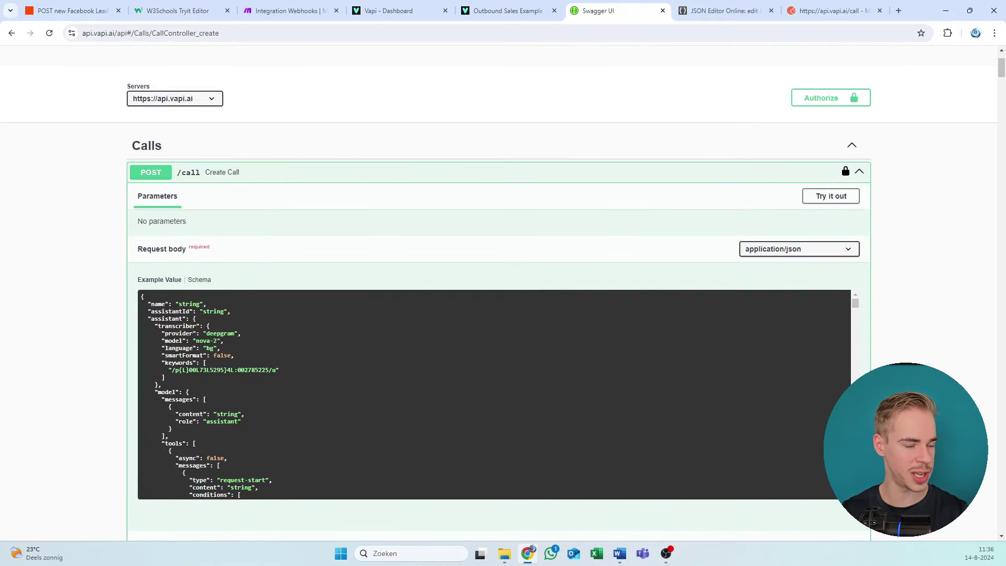
Step: Review the Create Call request body schema and highlight its example JSON
{"action": "left_click", "coordinate": [200, 279]}
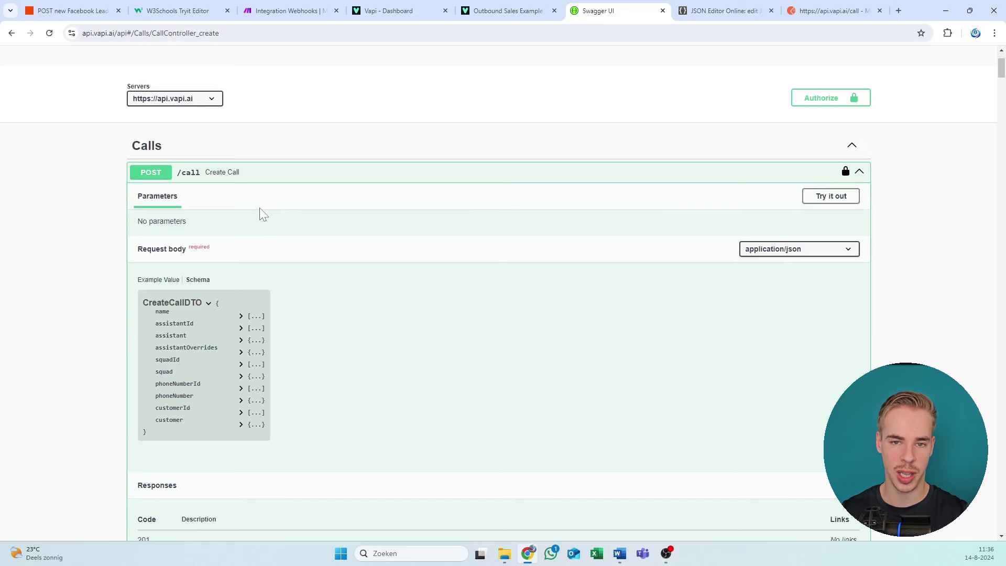
{"action": "scroll", "coordinate": [127, 263], "scroll_direction": "down", "scroll_amount": 2}
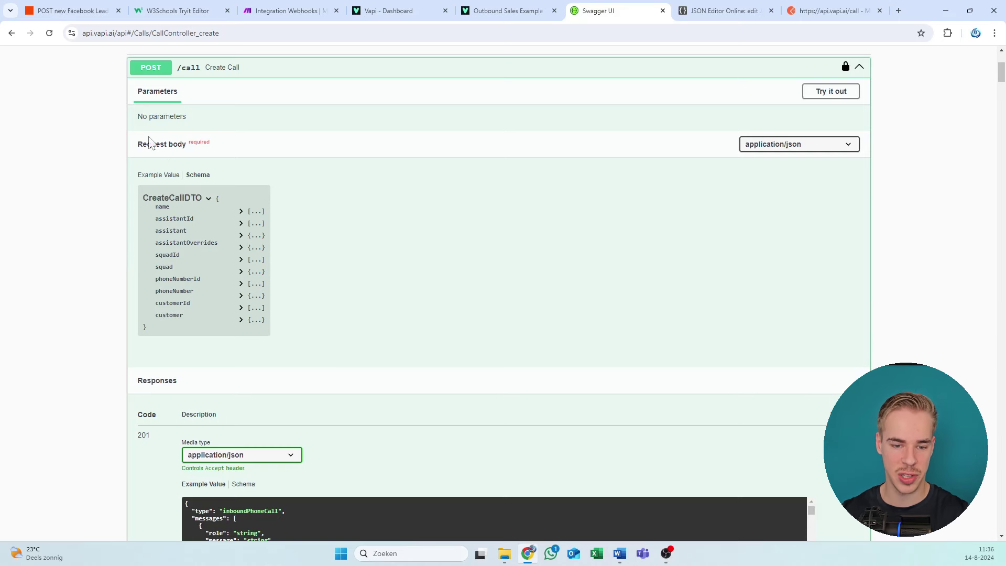
{"action": "left_click", "coordinate": [155, 176]}
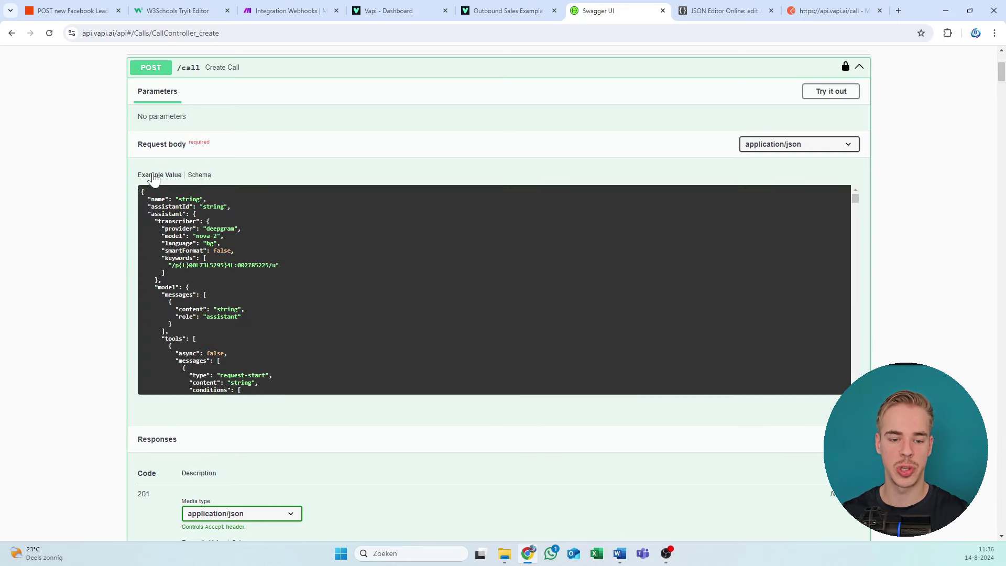
{"action": "left_click_drag", "start_coordinate": [140, 190], "coordinate": [278, 545]}
{"action": "left_click_drag", "start_coordinate": [260, 455], "coordinate": [193, 359]}
{"action": "left_click_drag", "start_coordinate": [201, 225], "coordinate": [258, 443]}
{"action": "left_click", "coordinate": [258, 443]}
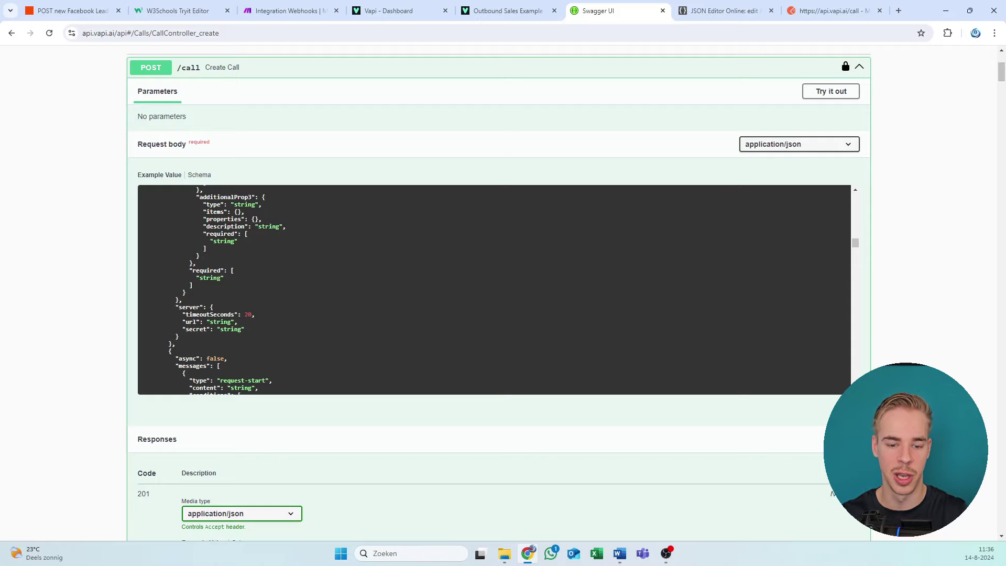
{"action": "left_click_drag", "start_coordinate": [202, 226], "coordinate": [205, 186]}
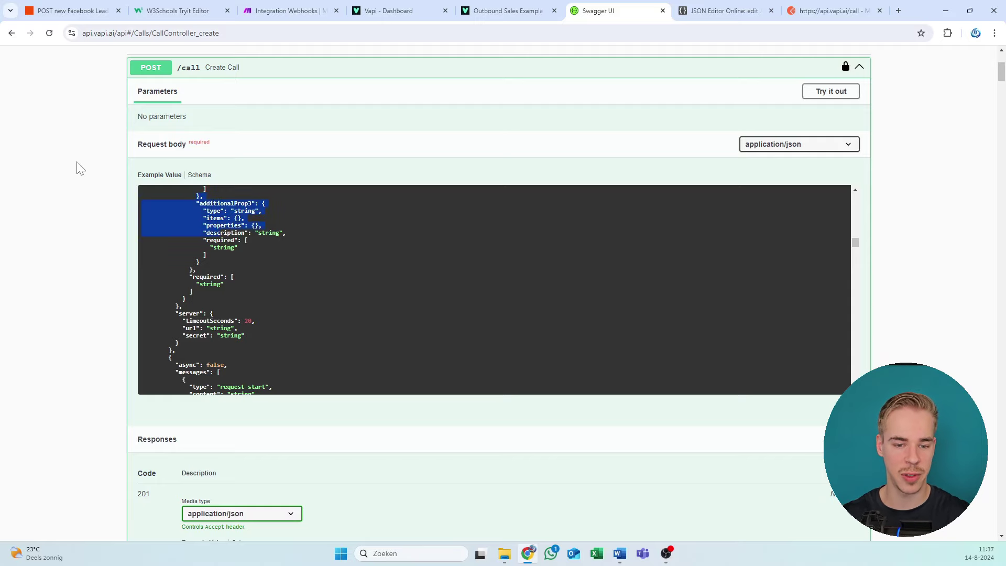
{"action": "scroll", "coordinate": [36, 191], "scroll_direction": "down", "scroll_amount": 20}
{"action": "scroll", "coordinate": [198, 358], "scroll_direction": "down", "scroll_amount": 5}
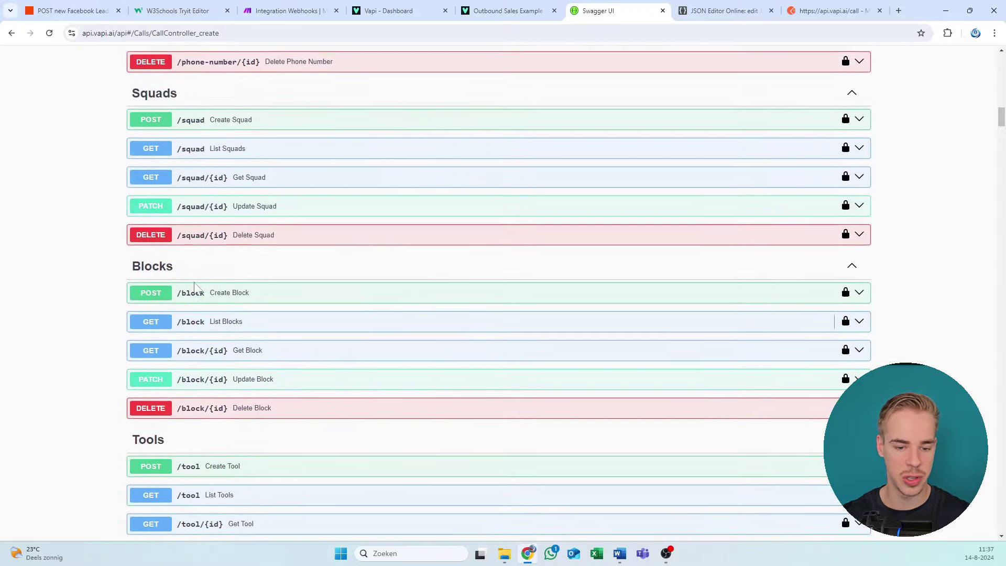
{"action": "scroll", "coordinate": [236, 324], "scroll_direction": "up", "scroll_amount": 10}
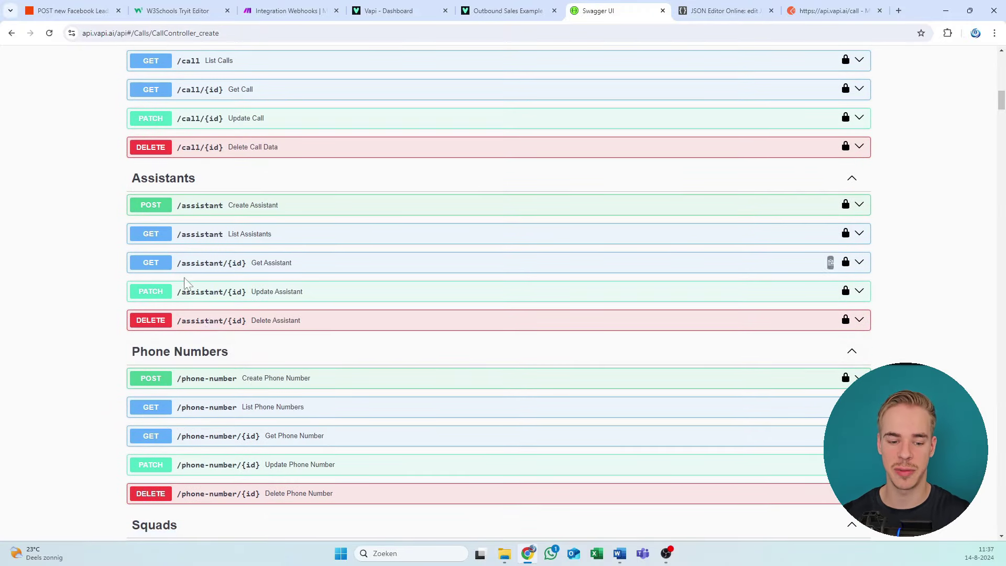
{"action": "left_click_drag", "start_coordinate": [108, 301], "coordinate": [552, 281]}
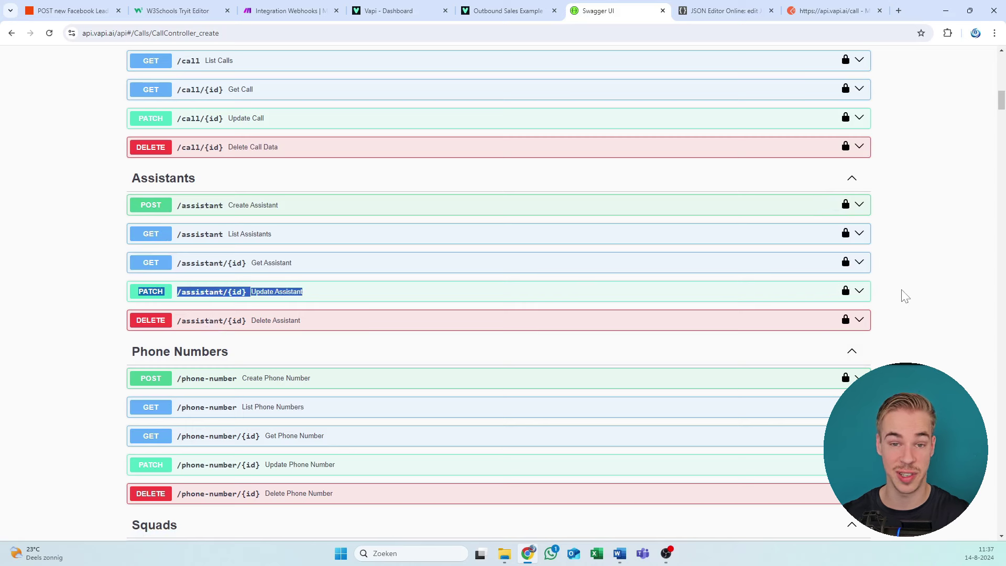
{"action": "left_click_drag", "start_coordinate": [66, 321], "coordinate": [414, 336]}
{"action": "left_click", "coordinate": [103, 218]}
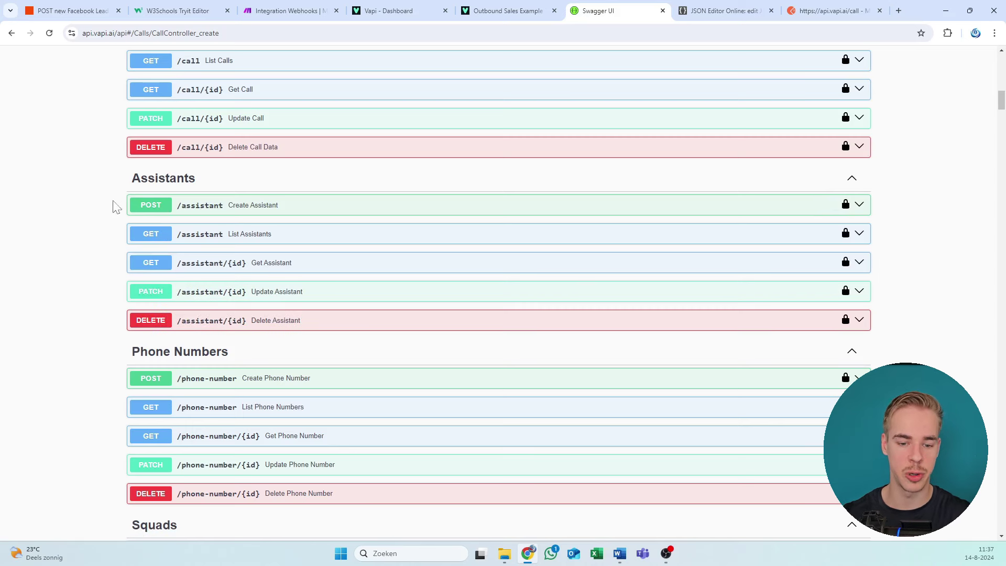
{"action": "left_click_drag", "start_coordinate": [112, 204], "coordinate": [420, 204]}
{"action": "left_click", "coordinate": [102, 178]}
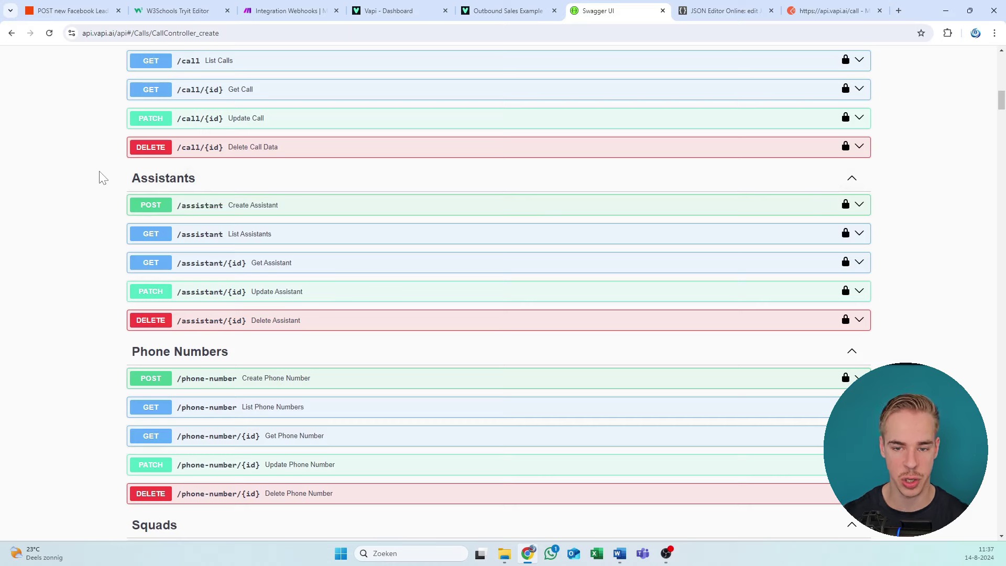
{"action": "left_click", "coordinate": [348, 15]}
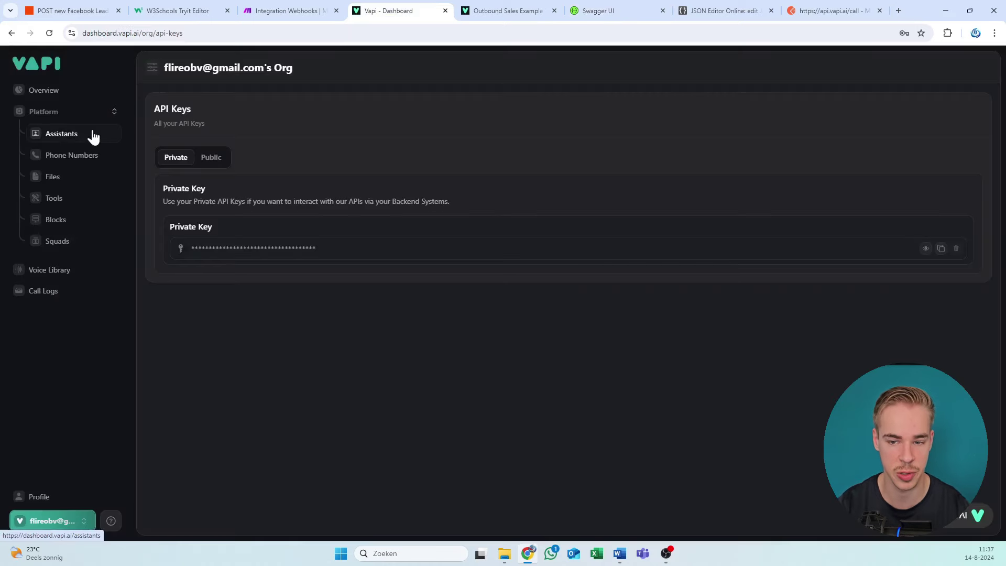
{"action": "left_click", "coordinate": [603, 11]}
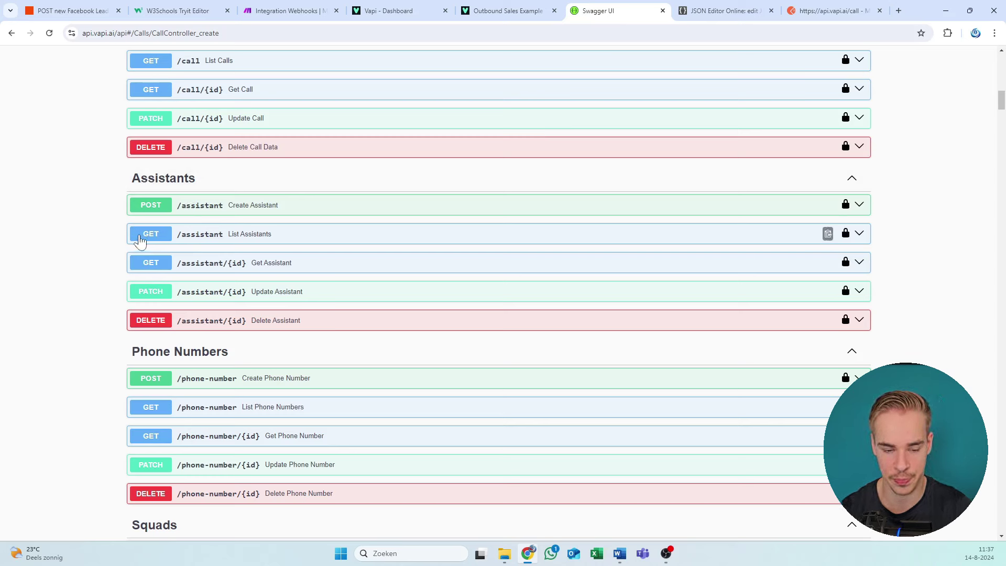
{"action": "left_click_drag", "start_coordinate": [117, 236], "coordinate": [882, 218]}
{"action": "left_click", "coordinate": [882, 218]}
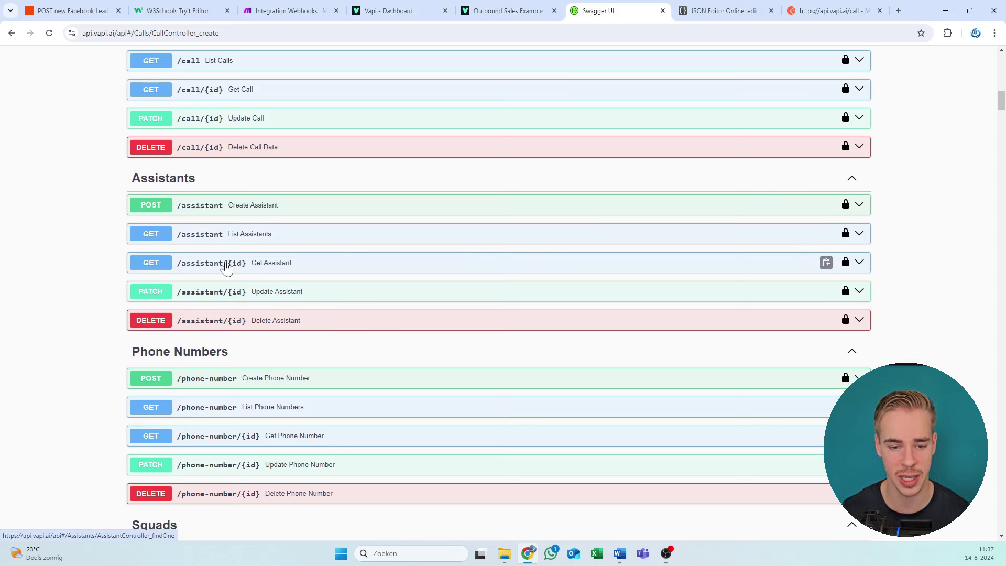
{"action": "left_click_drag", "start_coordinate": [64, 281], "coordinate": [462, 310]}
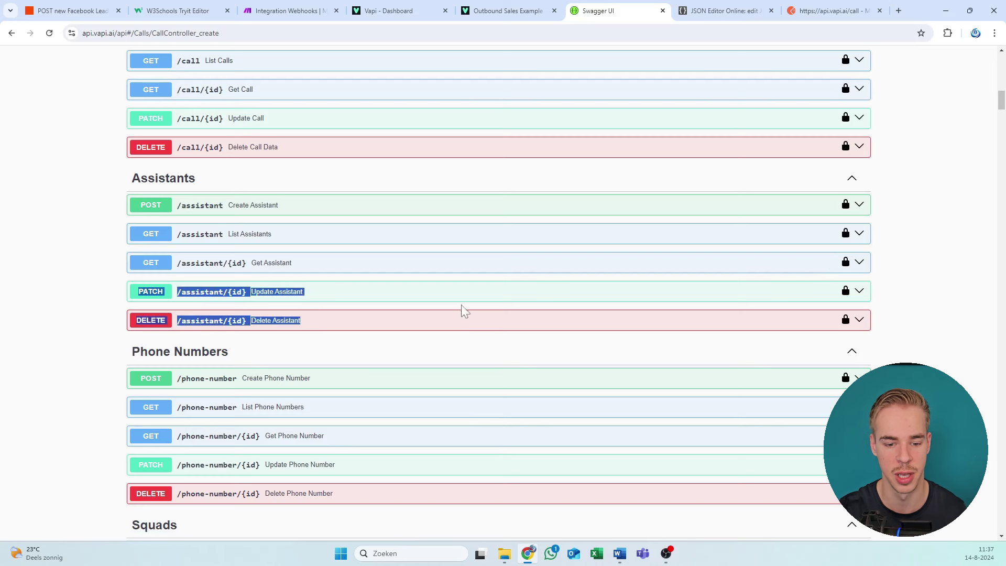
{"action": "left_click", "coordinate": [104, 301]}
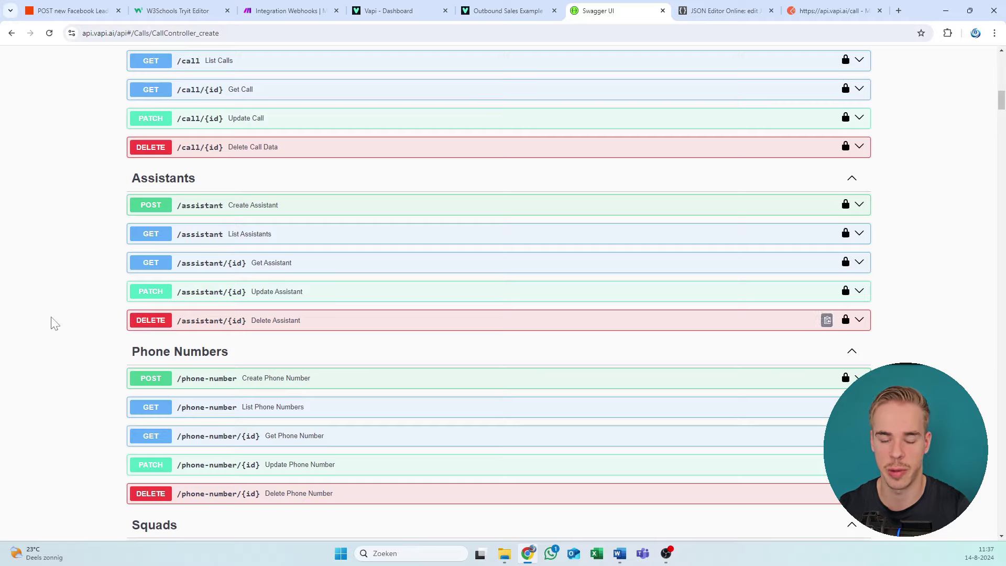
Step: Highlight the endCall function block and its parameter lines in the request example
{"action": "scroll", "coordinate": [453, 287], "scroll_direction": "up", "scroll_amount": 10}
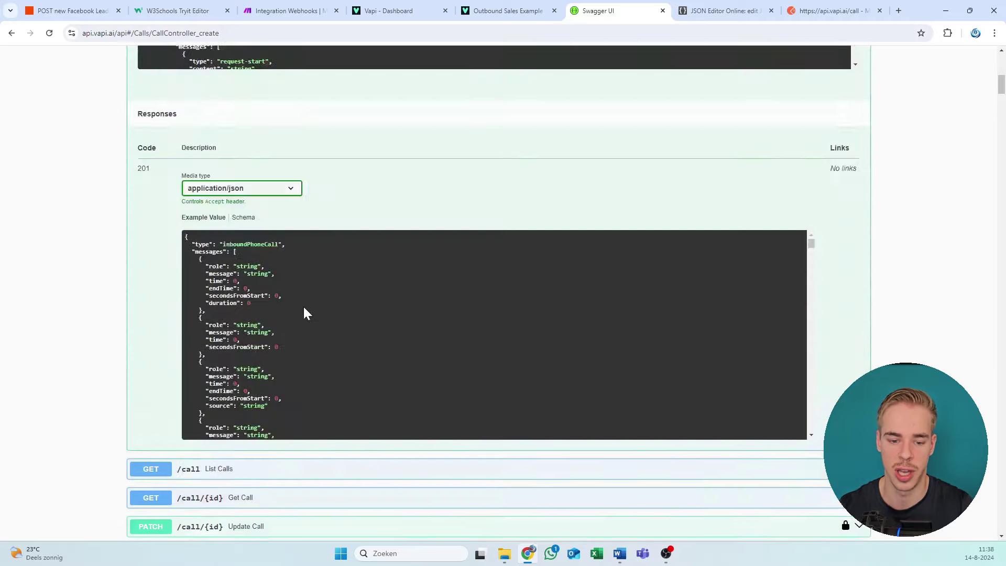
{"action": "scroll", "coordinate": [303, 315], "scroll_direction": "down", "scroll_amount": 3}
{"action": "scroll", "coordinate": [71, 285], "scroll_direction": "down", "scroll_amount": 20}
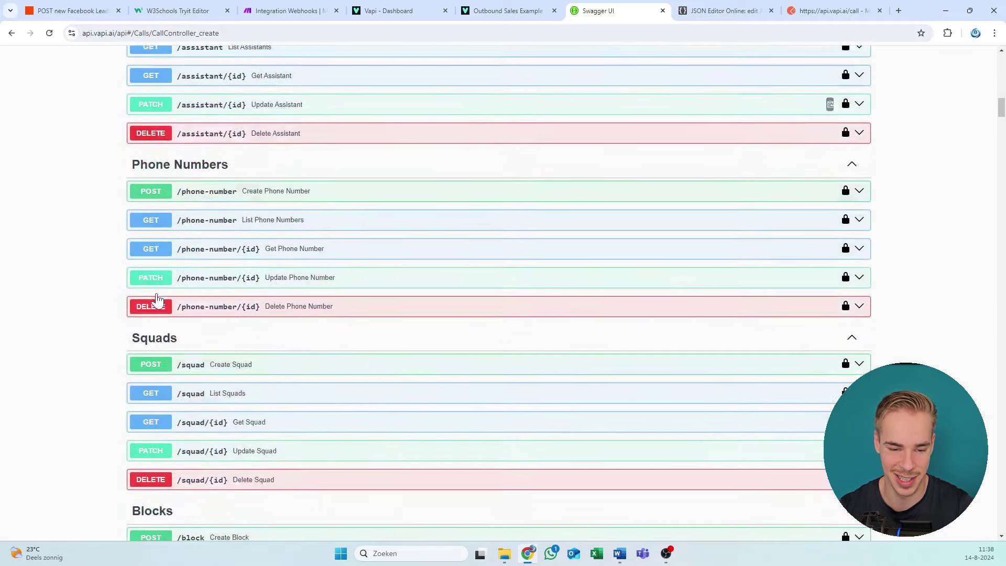
{"action": "scroll", "coordinate": [136, 319], "scroll_direction": "up", "scroll_amount": 18}
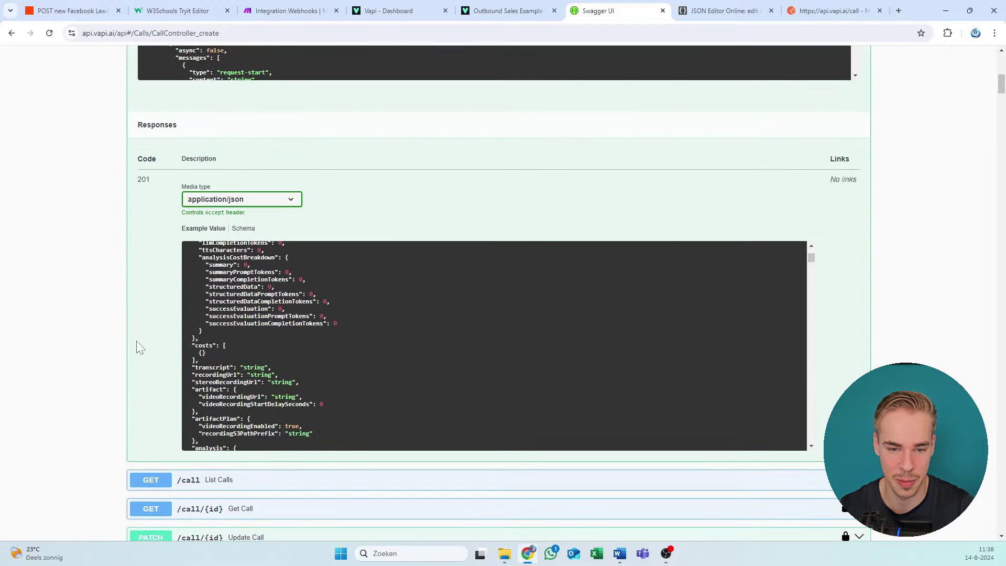
{"action": "scroll", "coordinate": [137, 348], "scroll_direction": "up", "scroll_amount": 6}
{"action": "scroll", "coordinate": [135, 293], "scroll_direction": "up", "scroll_amount": 2}
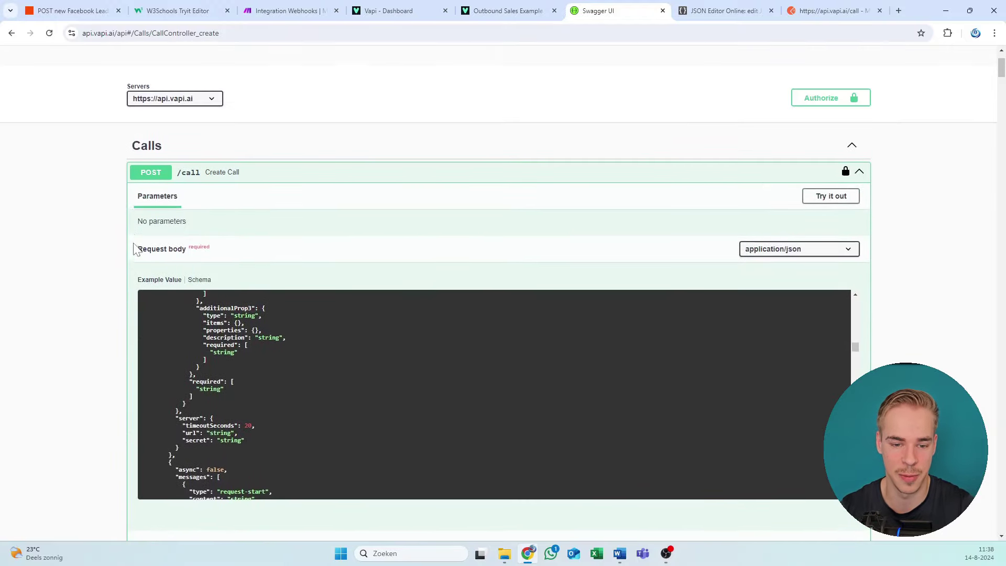
{"action": "scroll", "coordinate": [120, 225], "scroll_direction": "down", "scroll_amount": 12}
{"action": "scroll", "coordinate": [163, 220], "scroll_direction": "up", "scroll_amount": 10}
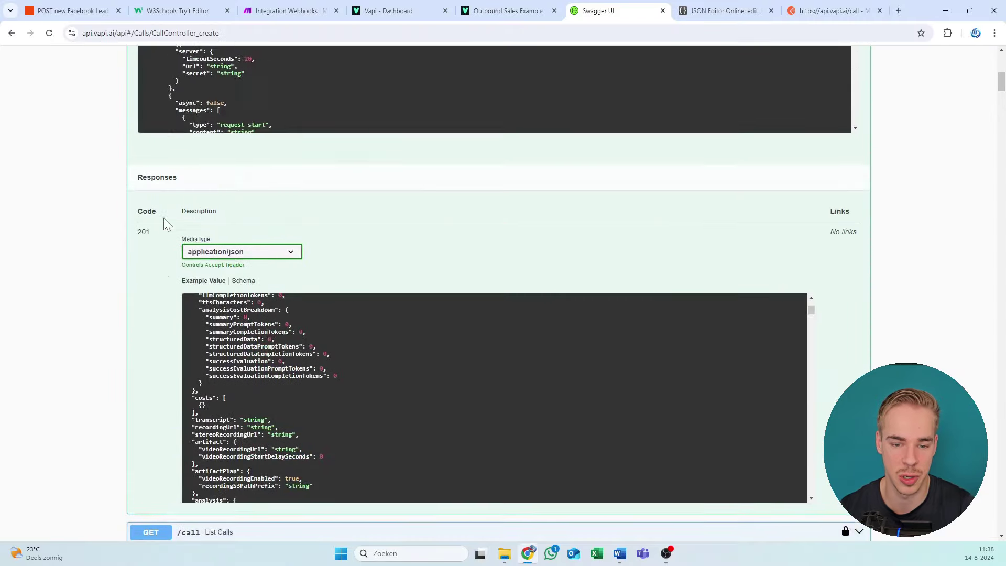
{"action": "scroll", "coordinate": [128, 238], "scroll_direction": "up", "scroll_amount": 3}
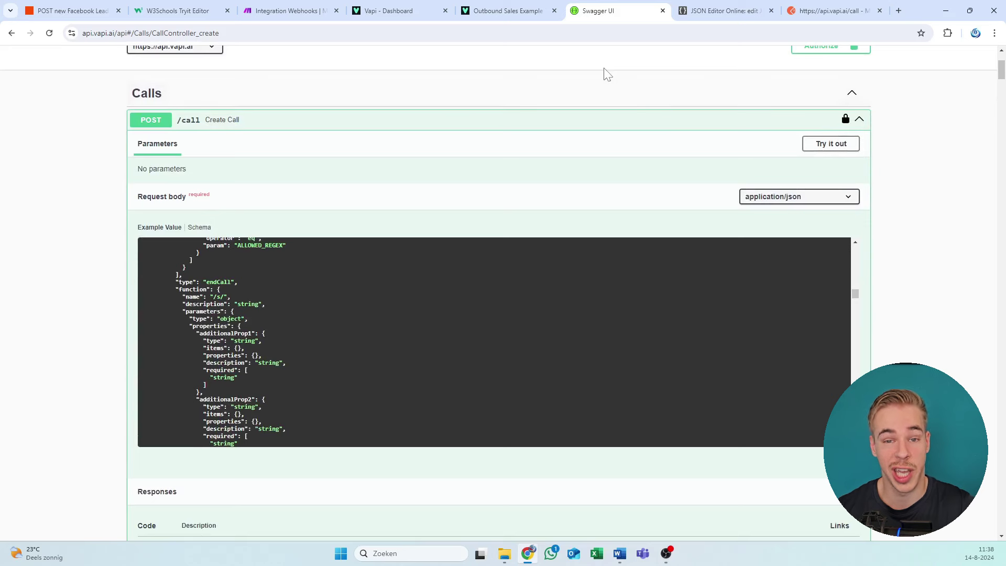
{"action": "left_click_drag", "start_coordinate": [224, 292], "coordinate": [260, 385]}
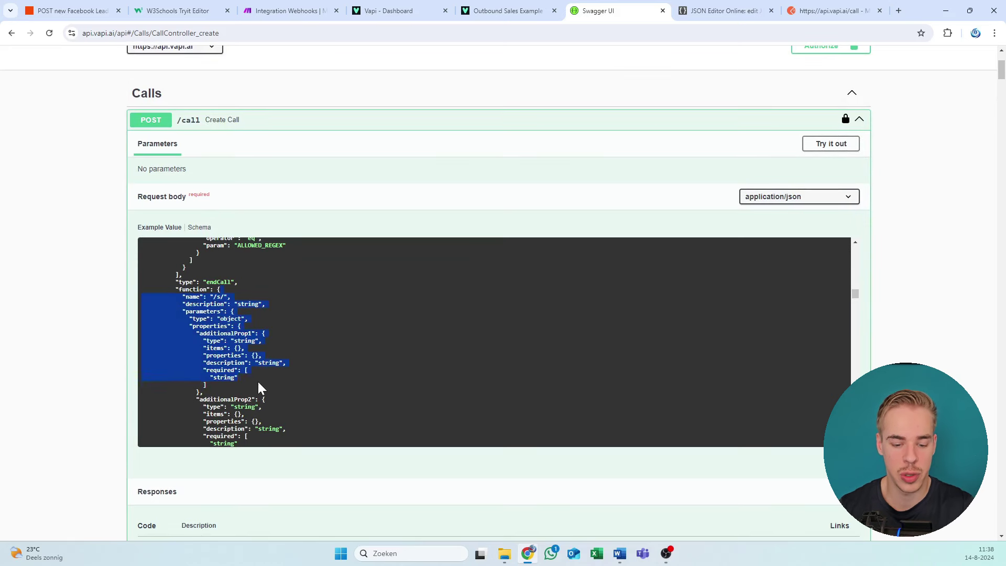
{"action": "key", "text": "ctrl+a"}
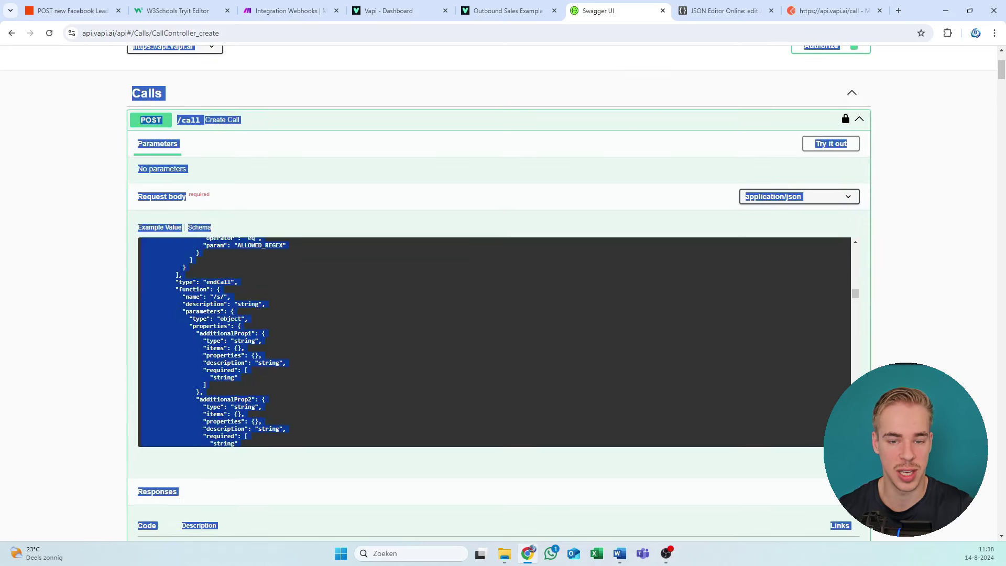
{"action": "left_click", "coordinate": [260, 382]}
{"action": "left_click_drag", "start_coordinate": [241, 283], "coordinate": [197, 400]}
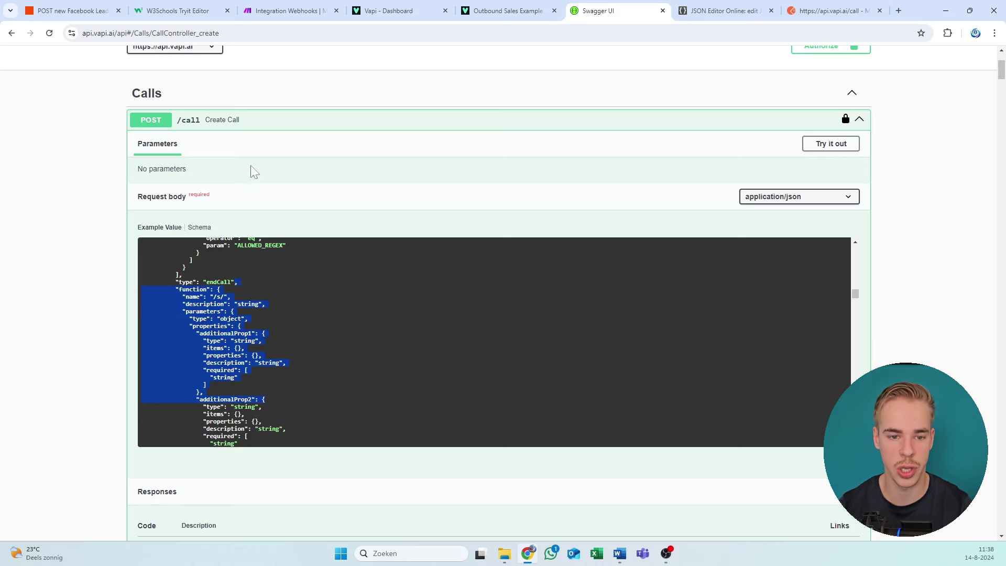
{"action": "left_click_drag", "start_coordinate": [254, 256], "coordinate": [246, 319]}
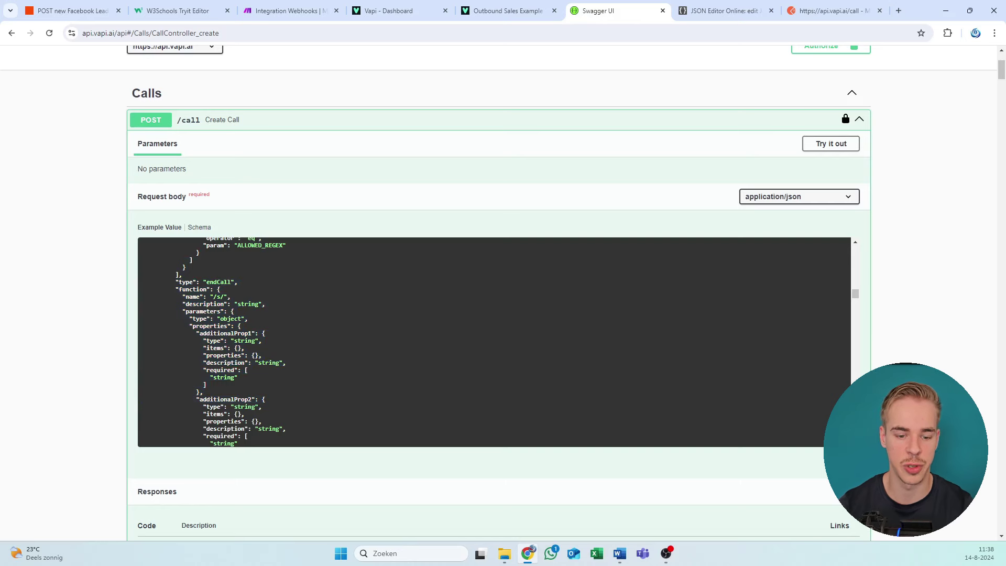
Step: Move down to the 201 response under Responses
{"action": "left_click_drag", "start_coordinate": [126, 294], "coordinate": [479, 395]}
{"action": "scroll", "coordinate": [382, 355], "scroll_direction": "down", "scroll_amount": 10}
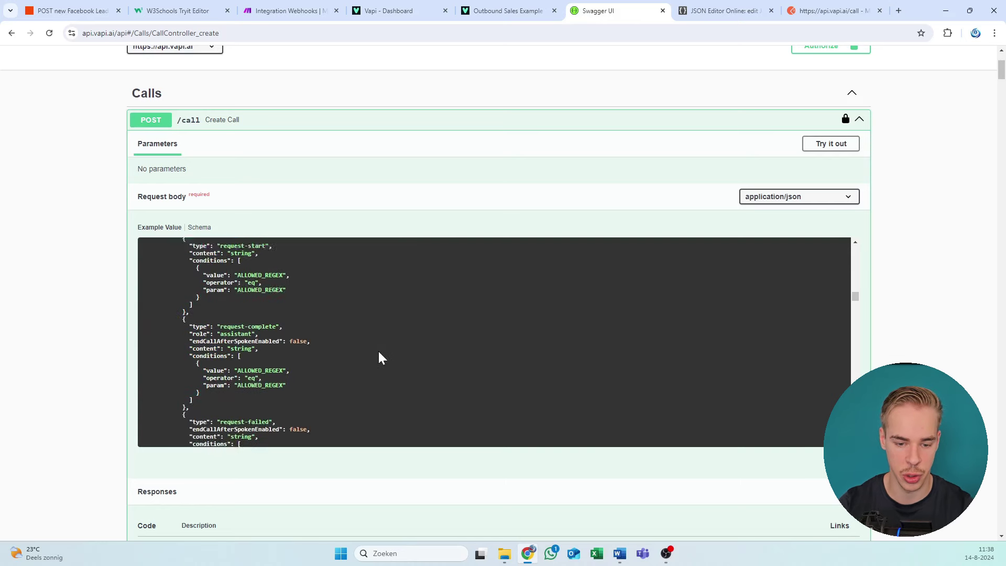
{"action": "scroll", "coordinate": [131, 277], "scroll_direction": "down", "scroll_amount": 7}
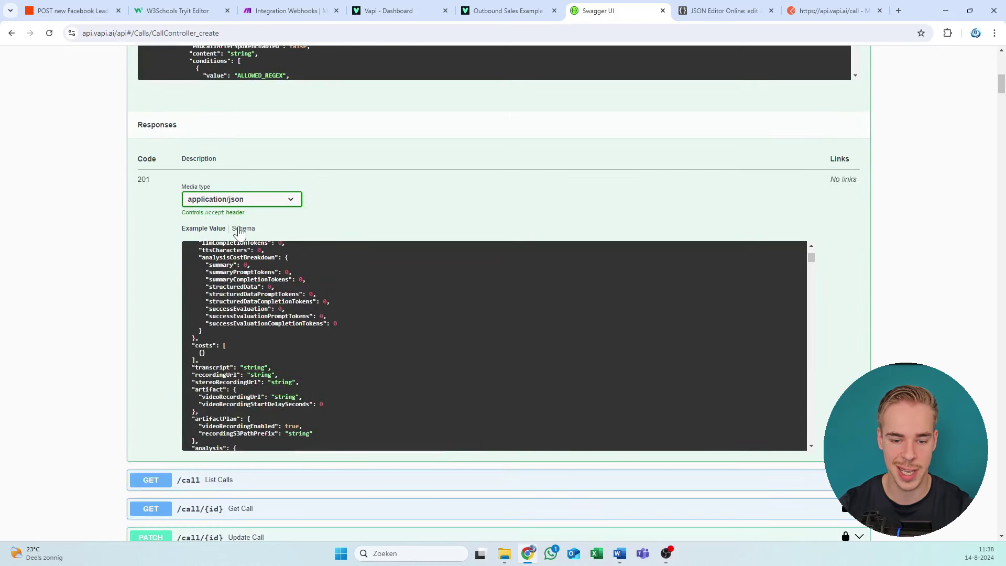
Step: Toggle the 201 response between Example Value and Call schema, highlighting type and messages
{"action": "left_click", "coordinate": [237, 229]}
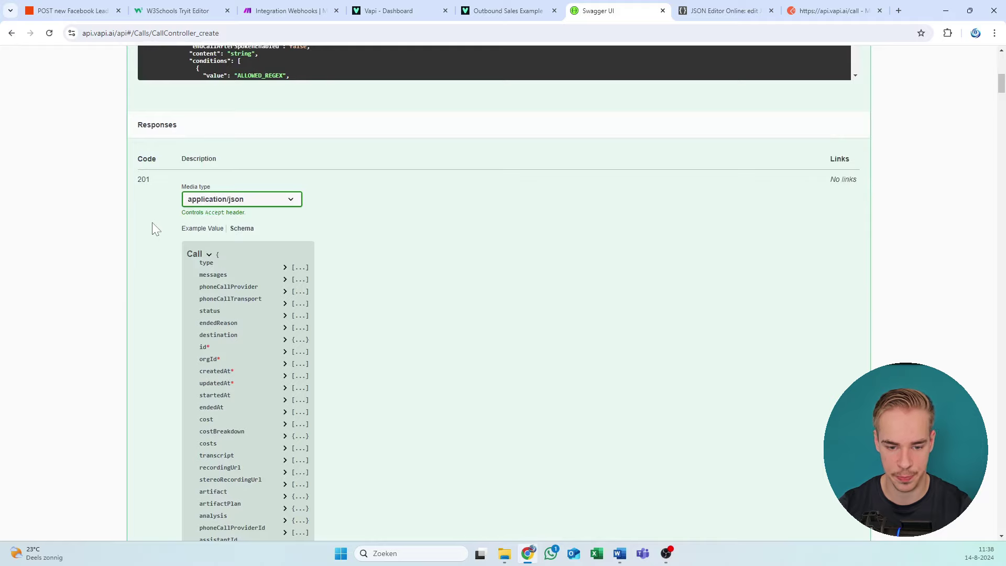
{"action": "scroll", "coordinate": [153, 222], "scroll_direction": "down", "scroll_amount": 2}
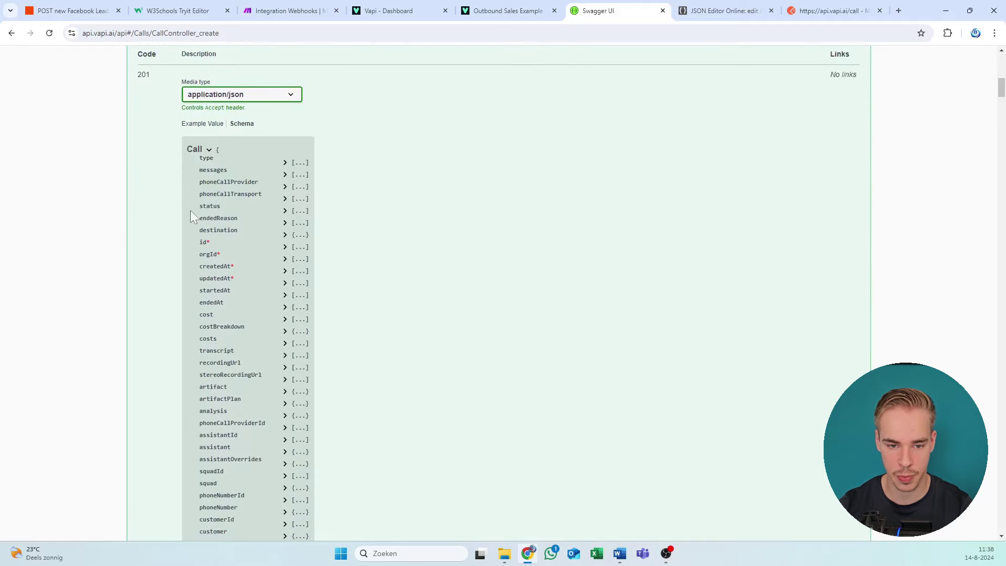
{"action": "left_click", "coordinate": [208, 126]}
{"action": "left_click_drag", "start_coordinate": [204, 213], "coordinate": [251, 196]}
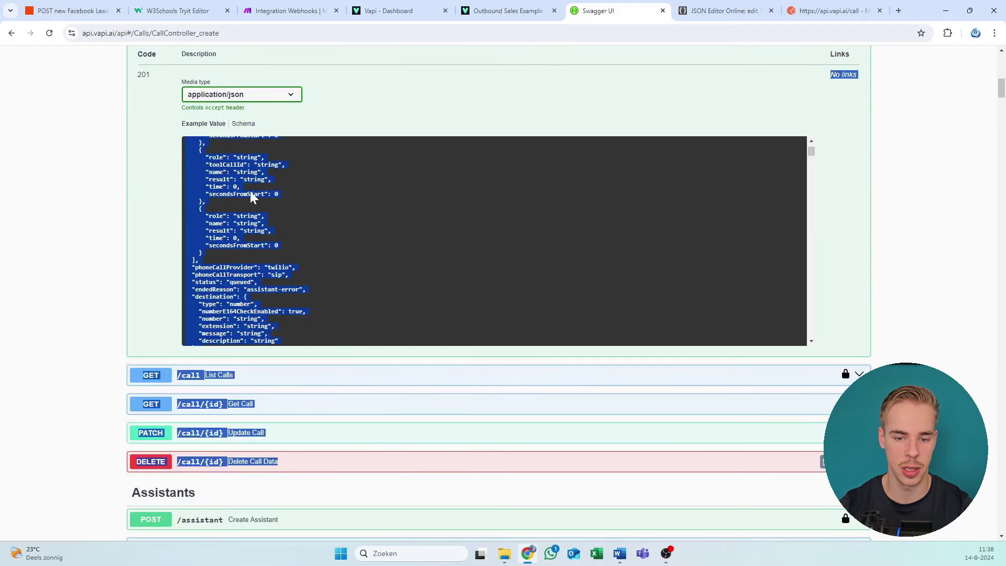
{"action": "left_click", "coordinate": [243, 123]}
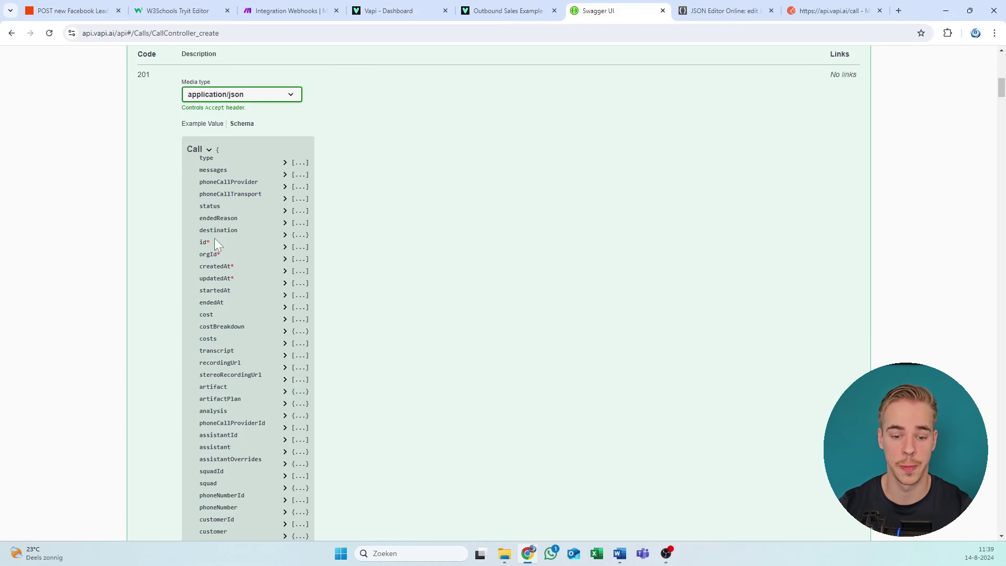
{"action": "left_click_drag", "start_coordinate": [183, 152], "coordinate": [224, 170]}
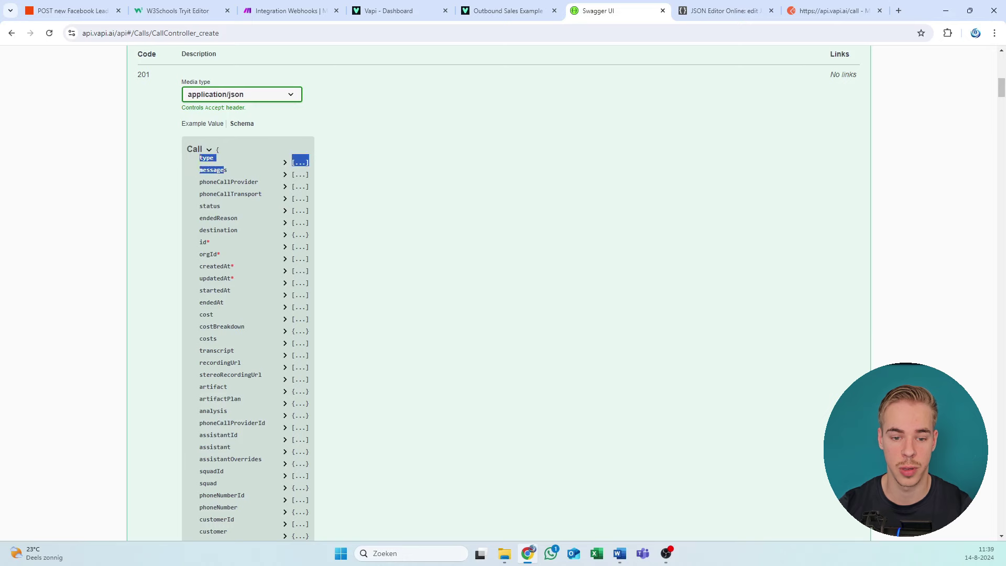
{"action": "left_click", "coordinate": [166, 146]}
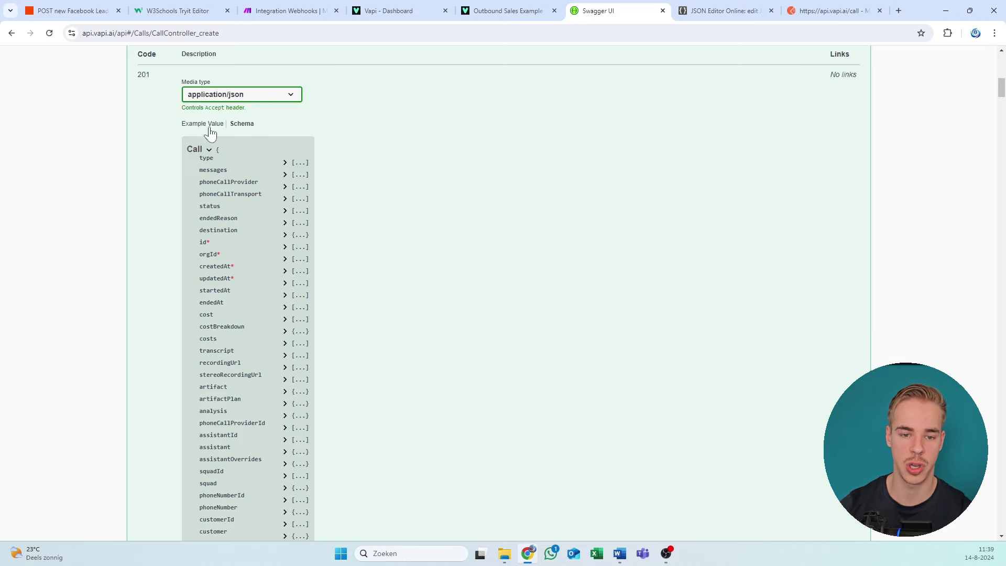
Step: Highlight the POST /call title, the 201 media type and the full Call schema field list
{"action": "scroll", "coordinate": [148, 127], "scroll_direction": "up", "scroll_amount": 4}
{"action": "scroll", "coordinate": [150, 135], "scroll_direction": "up", "scroll_amount": 8}
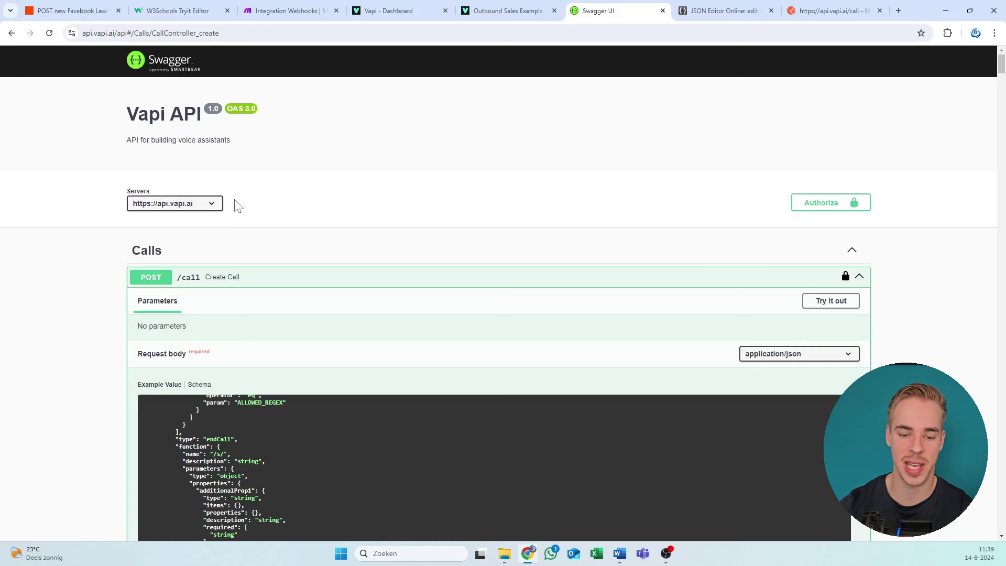
{"action": "left_click_drag", "start_coordinate": [140, 276], "coordinate": [205, 287]}
{"action": "left_click", "coordinate": [229, 231]}
{"action": "scroll", "coordinate": [228, 232], "scroll_direction": "down", "scroll_amount": 6}
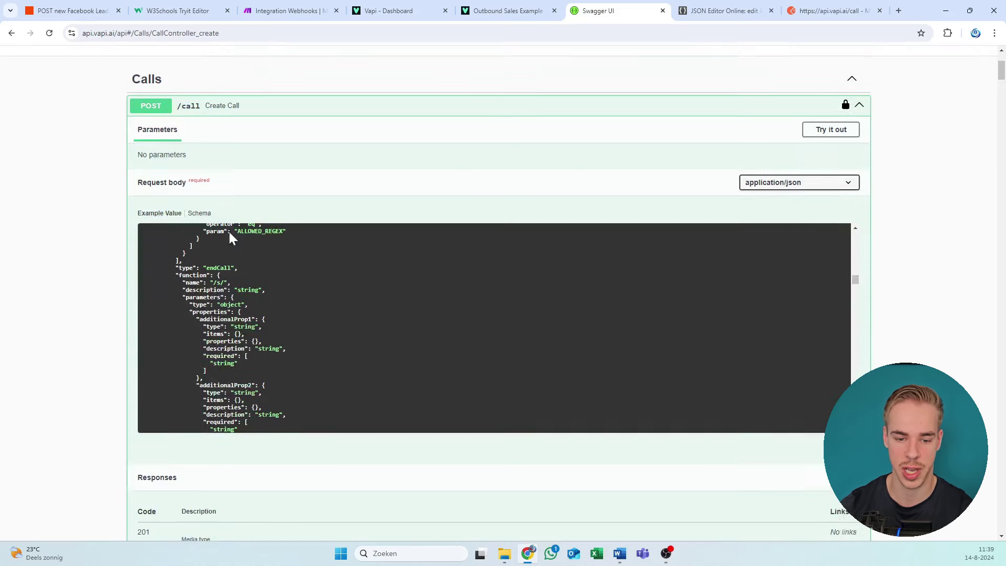
{"action": "scroll", "coordinate": [60, 246], "scroll_direction": "down", "scroll_amount": 5}
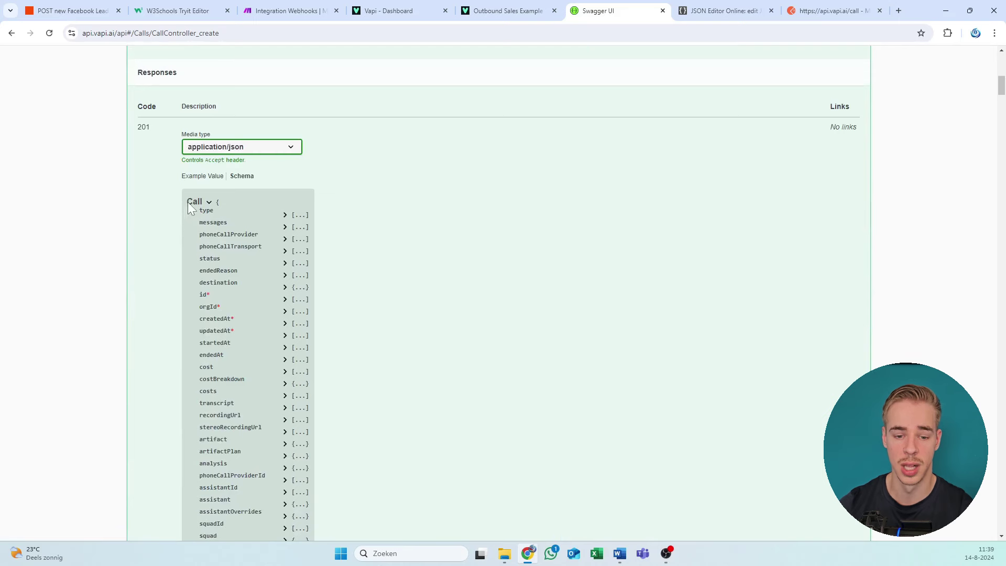
{"action": "left_click_drag", "start_coordinate": [181, 134], "coordinate": [153, 220]}
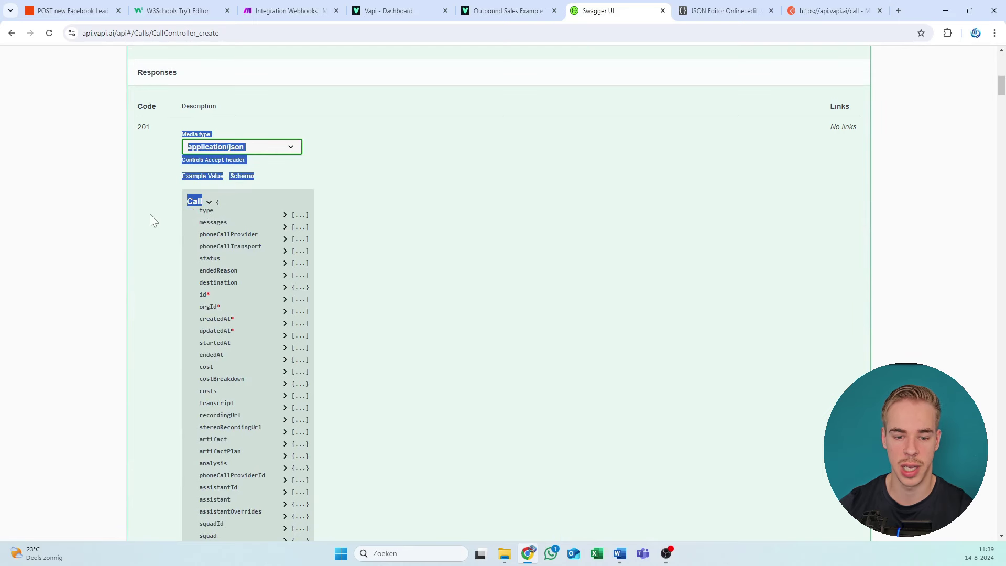
{"action": "left_click", "coordinate": [153, 220]}
{"action": "scroll", "coordinate": [166, 220], "scroll_direction": "down", "scroll_amount": 1}
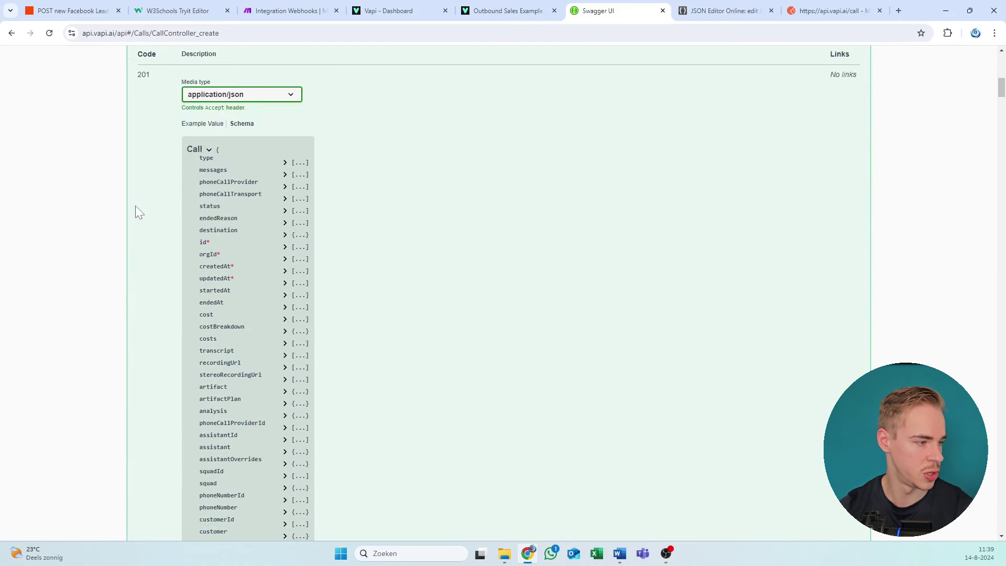
{"action": "key", "text": "alt+Tab"}
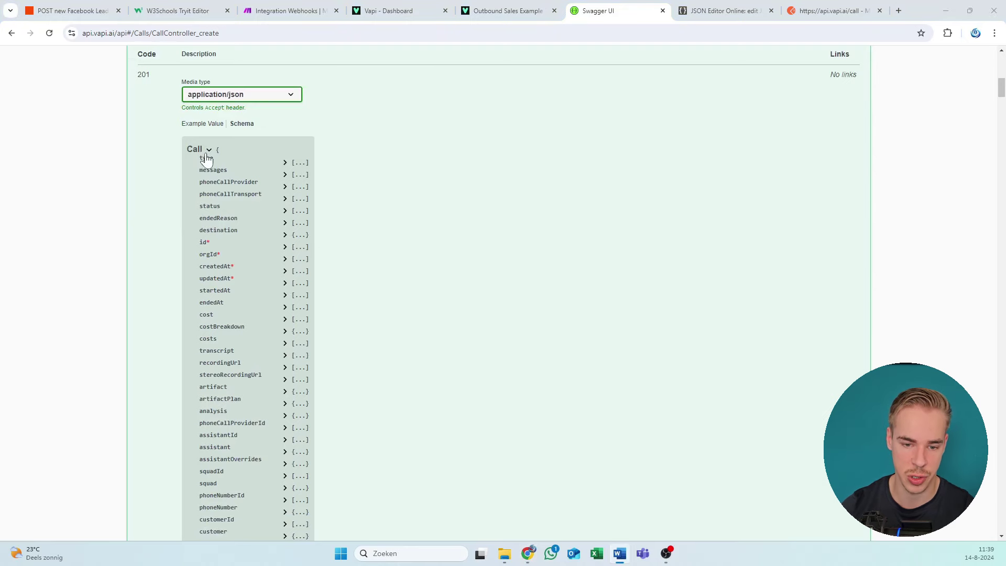
{"action": "left_click_drag", "start_coordinate": [196, 162], "coordinate": [339, 296]}
{"action": "scroll", "coordinate": [275, 313], "scroll_direction": "down", "scroll_amount": 5}
{"action": "left_click", "coordinate": [359, 275]}
{"action": "scroll", "coordinate": [375, 284], "scroll_direction": "up", "scroll_amount": 7}
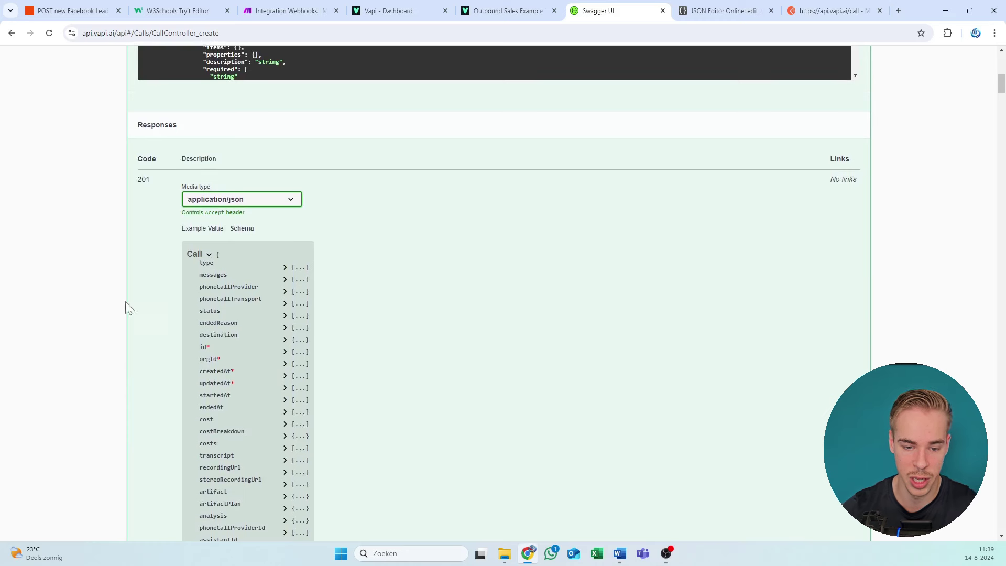
Step: Expand the 201 Call schema's messages and assistantOverrides fields
{"action": "left_click", "coordinate": [282, 281]}
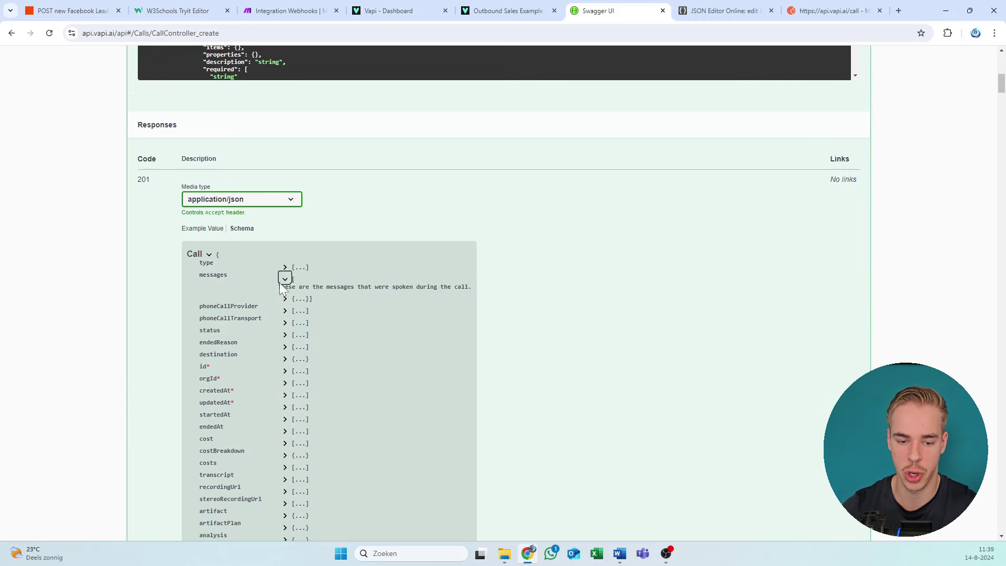
{"action": "left_click_drag", "start_coordinate": [210, 281], "coordinate": [458, 301]}
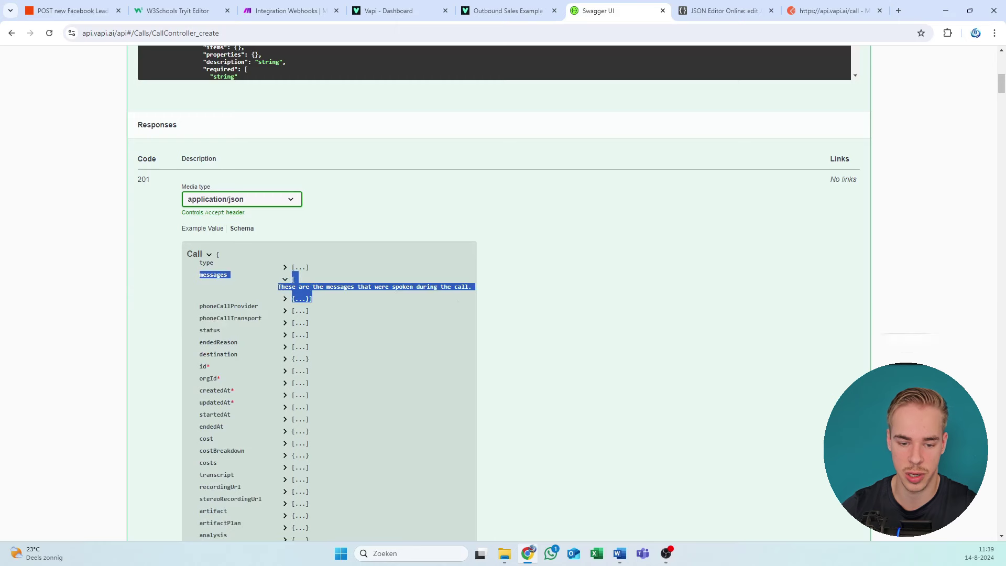
{"action": "left_click", "coordinate": [283, 279]}
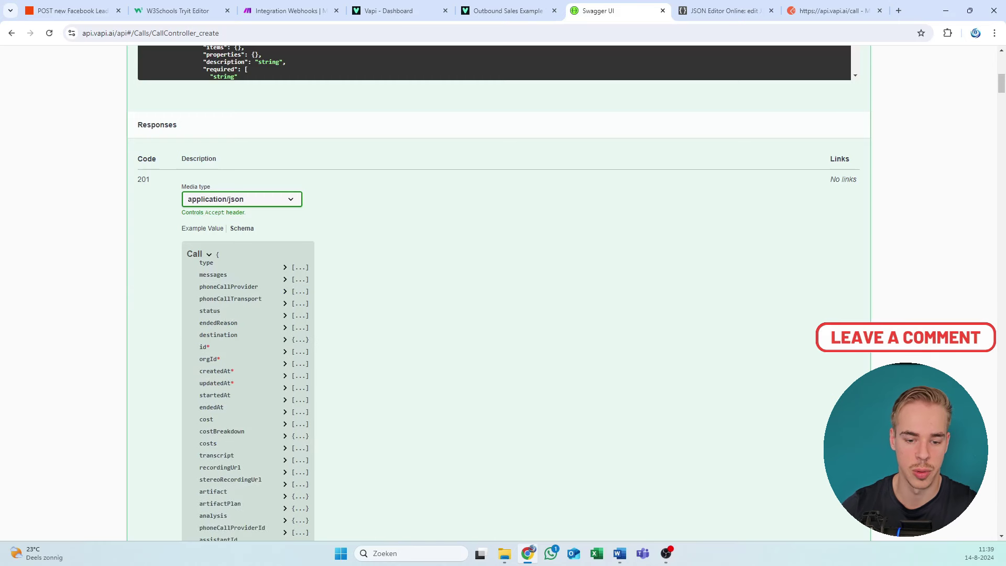
{"action": "scroll", "coordinate": [205, 298], "scroll_direction": "down", "scroll_amount": 2}
{"action": "left_click_drag", "start_coordinate": [200, 169], "coordinate": [216, 231]}
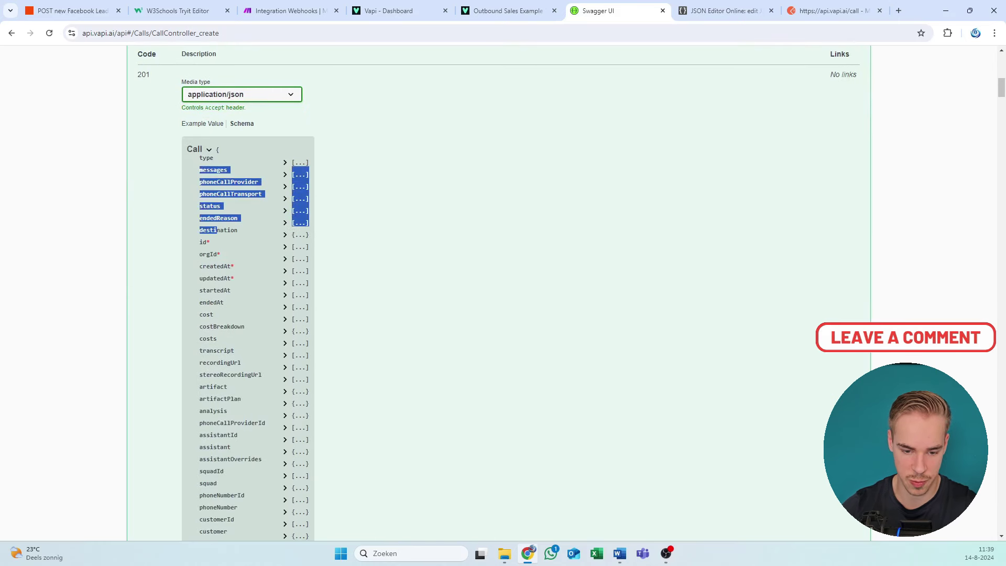
{"action": "left_click", "coordinate": [229, 309]}
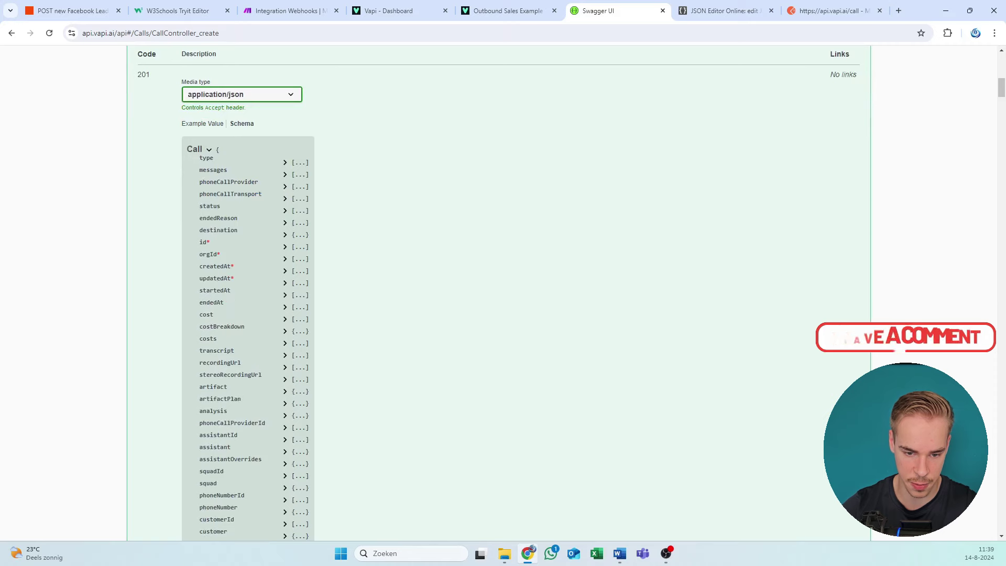
{"action": "scroll", "coordinate": [233, 299], "scroll_direction": "down", "scroll_amount": 1}
{"action": "scroll", "coordinate": [498, 293], "scroll_direction": "down", "scroll_amount": 1}
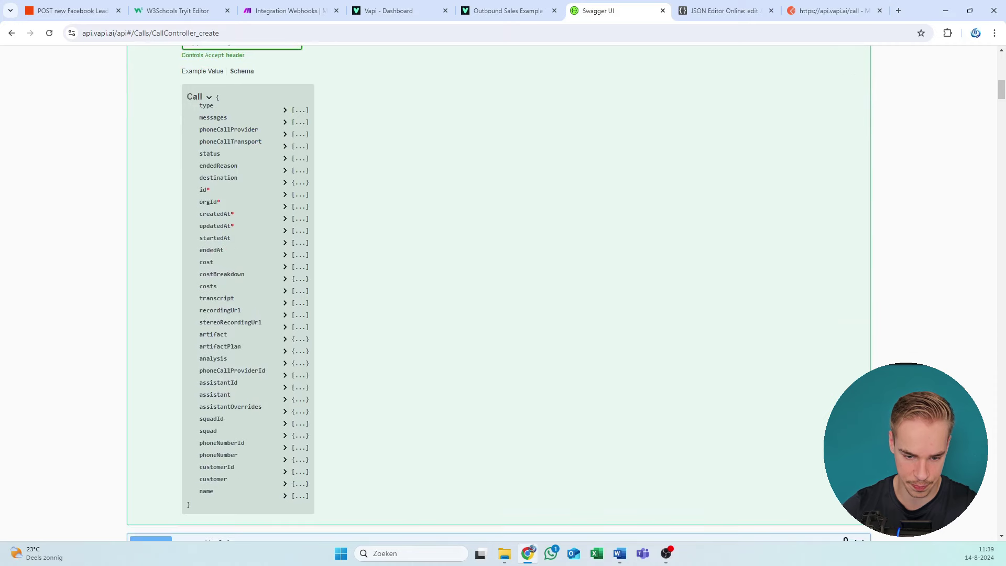
{"action": "left_click", "coordinate": [285, 412]}
{"action": "scroll", "coordinate": [250, 335], "scroll_direction": "up", "scroll_amount": 7}
{"action": "scroll", "coordinate": [101, 335], "scroll_direction": "up", "scroll_amount": 4}
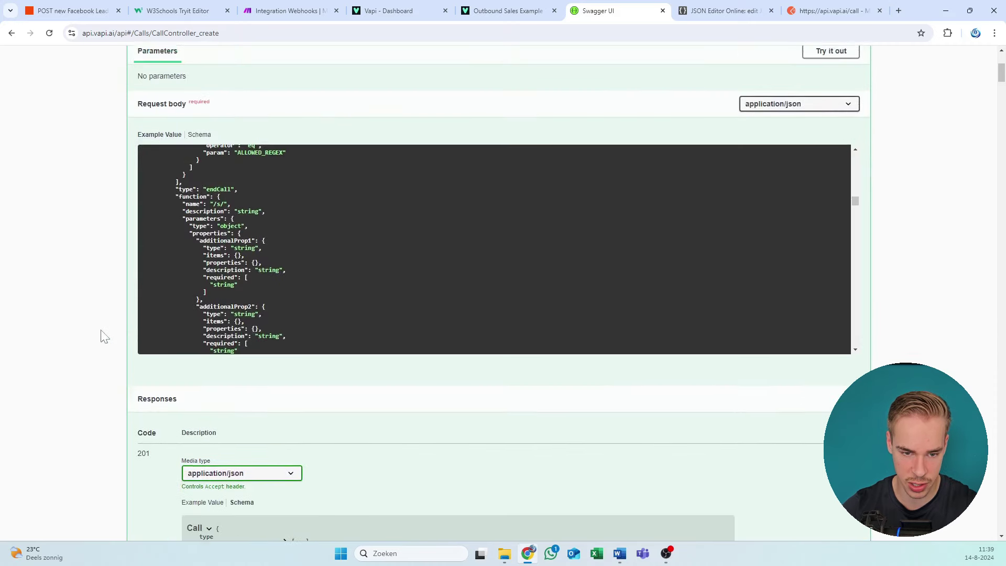
Step: Toggle the Create Call request body between the CreateCallDTO schema and example JSON
{"action": "left_click", "coordinate": [202, 280]}
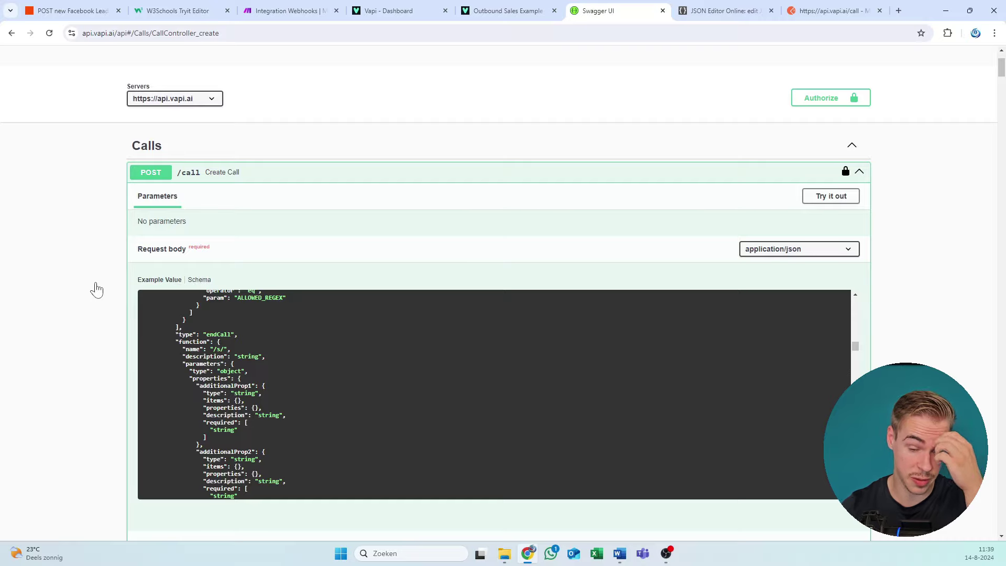
{"action": "scroll", "coordinate": [99, 283], "scroll_direction": "down", "scroll_amount": 2}
{"action": "scroll", "coordinate": [102, 284], "scroll_direction": "down", "scroll_amount": 20}
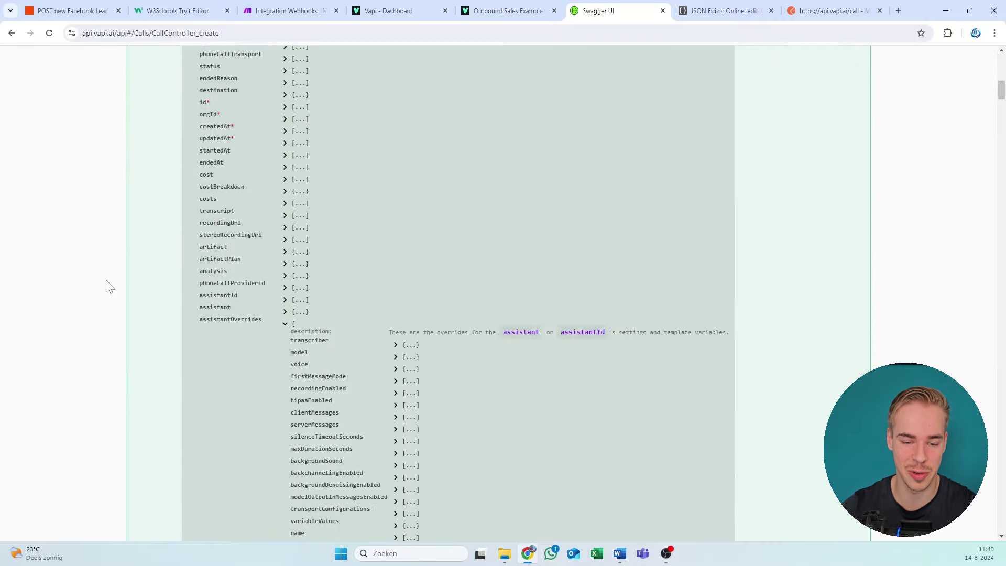
{"action": "scroll", "coordinate": [204, 265], "scroll_direction": "up", "scroll_amount": 8}
{"action": "scroll", "coordinate": [200, 258], "scroll_direction": "up", "scroll_amount": 15}
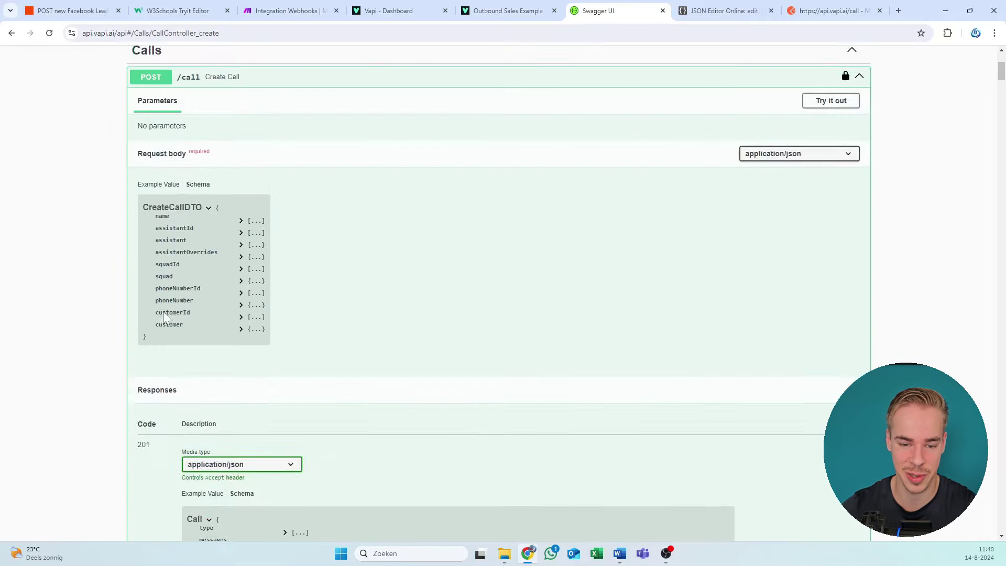
{"action": "scroll", "coordinate": [195, 349], "scroll_direction": "down", "scroll_amount": 1}
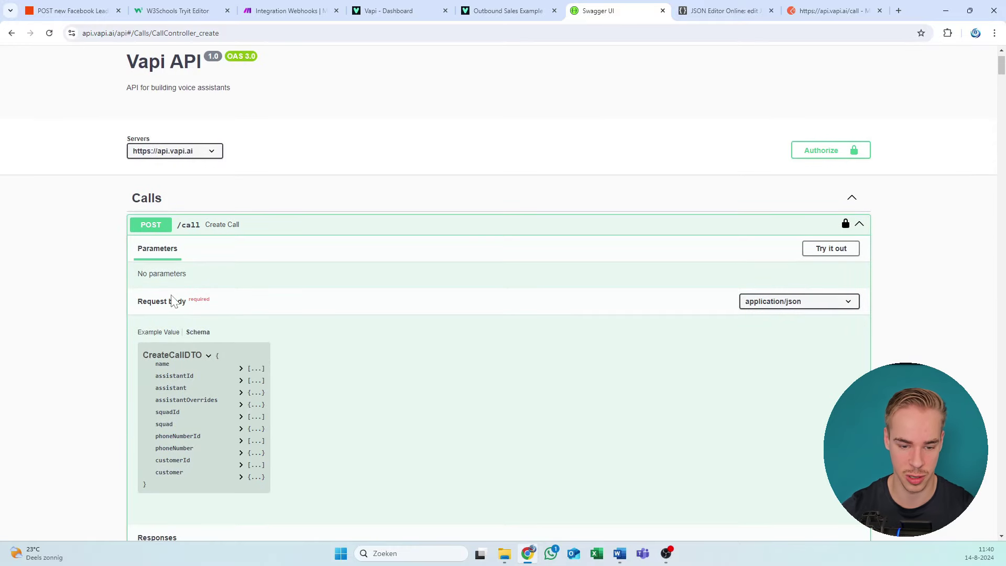
{"action": "scroll", "coordinate": [157, 265], "scroll_direction": "down", "scroll_amount": 2}
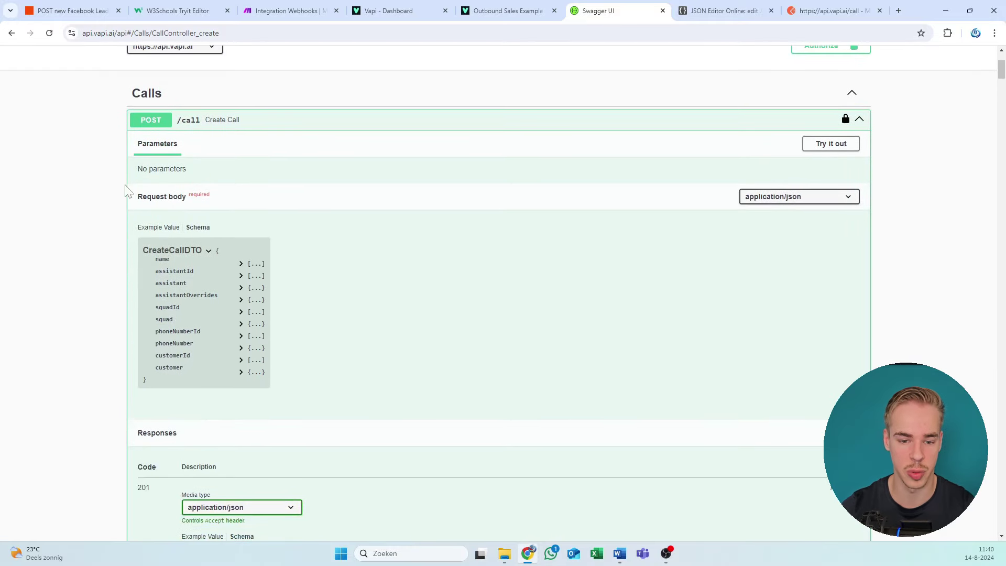
{"action": "left_click_drag", "start_coordinate": [125, 191], "coordinate": [285, 207]}
{"action": "left_click", "coordinate": [174, 213]}
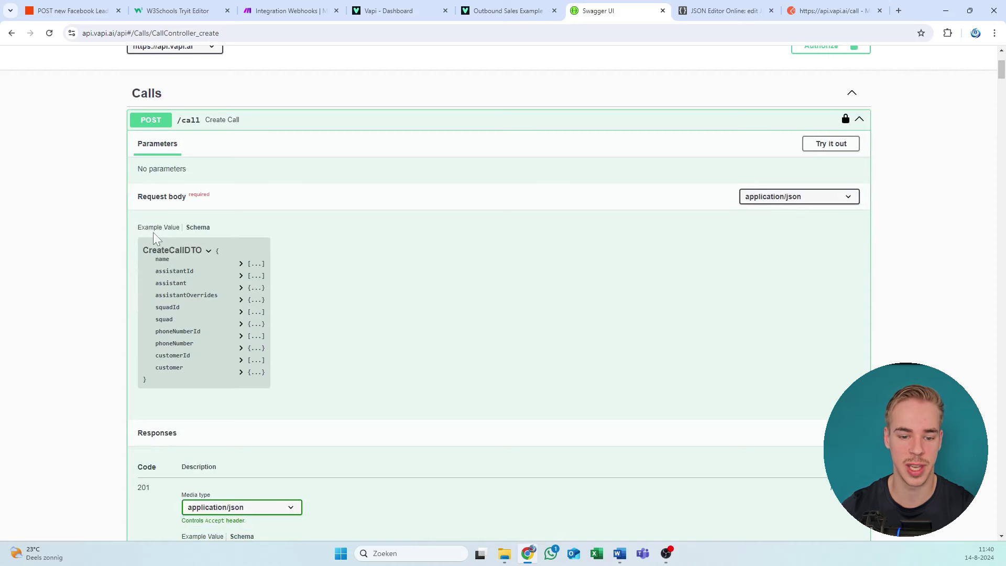
{"action": "left_click", "coordinate": [159, 227]}
{"action": "left_click_drag", "start_coordinate": [157, 314], "coordinate": [268, 340]}
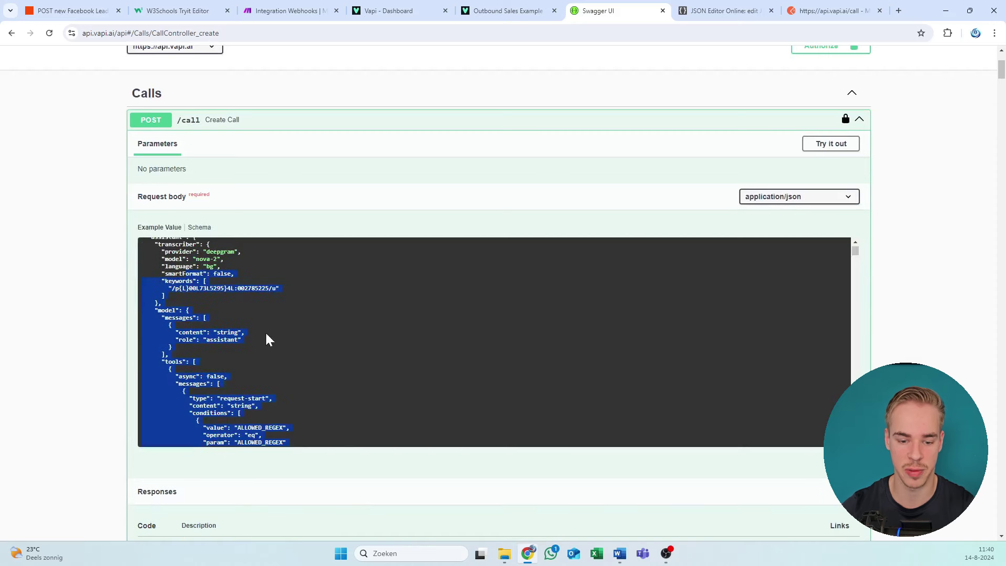
{"action": "scroll", "coordinate": [262, 314], "scroll_direction": "down", "scroll_amount": 4}
{"action": "left_click", "coordinate": [220, 209]}
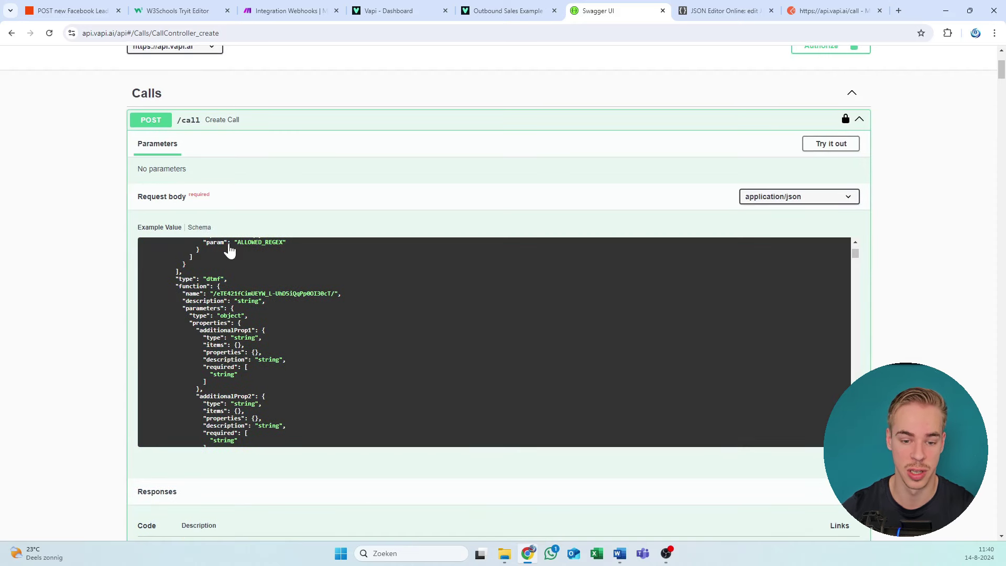
{"action": "left_click", "coordinate": [199, 227]}
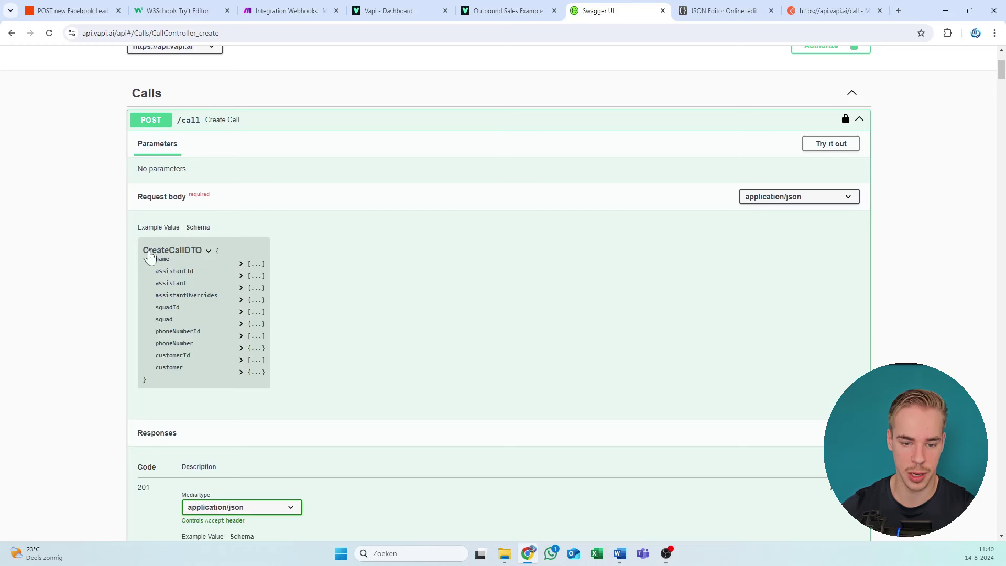
Step: Expand assistantOverrides, its model options and the OpenAIModel properties in the request schema
{"action": "left_click", "coordinate": [242, 298]}
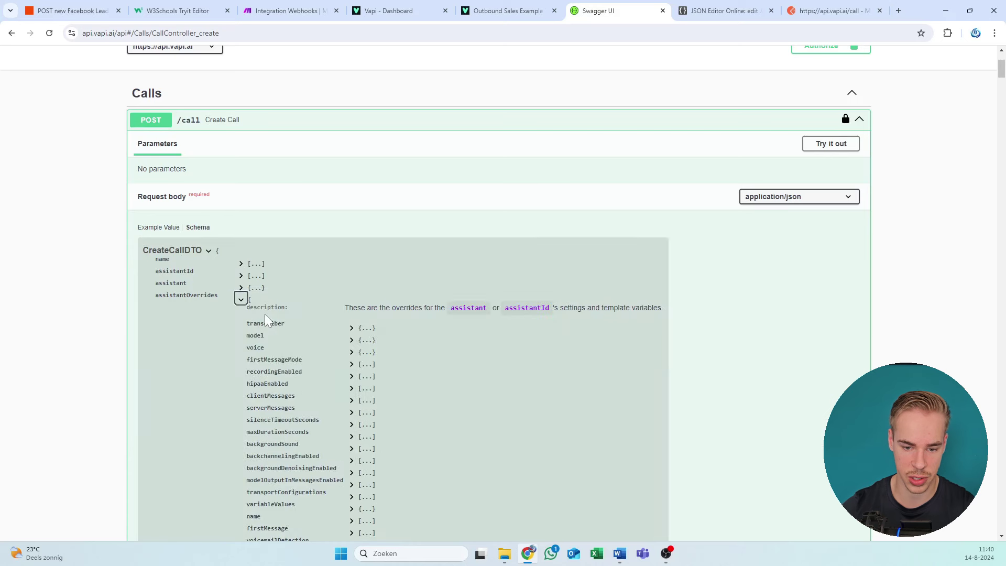
{"action": "scroll", "coordinate": [255, 298], "scroll_direction": "down", "scroll_amount": 1}
{"action": "left_click", "coordinate": [351, 287]}
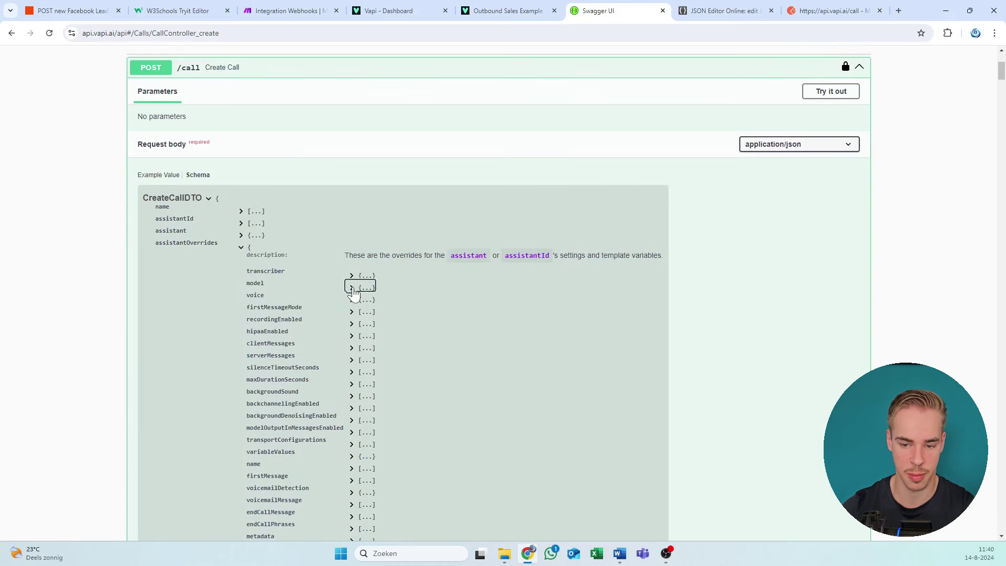
{"action": "left_click_drag", "start_coordinate": [345, 256], "coordinate": [547, 283]}
{"action": "left_click", "coordinate": [548, 283]}
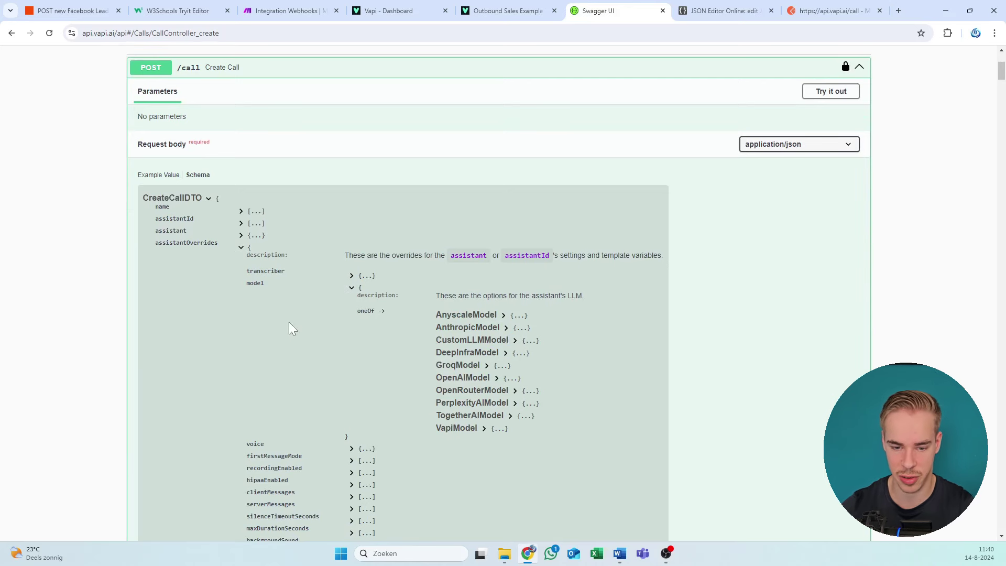
{"action": "left_click_drag", "start_coordinate": [209, 265], "coordinate": [335, 312]}
{"action": "left_click", "coordinate": [332, 308]}
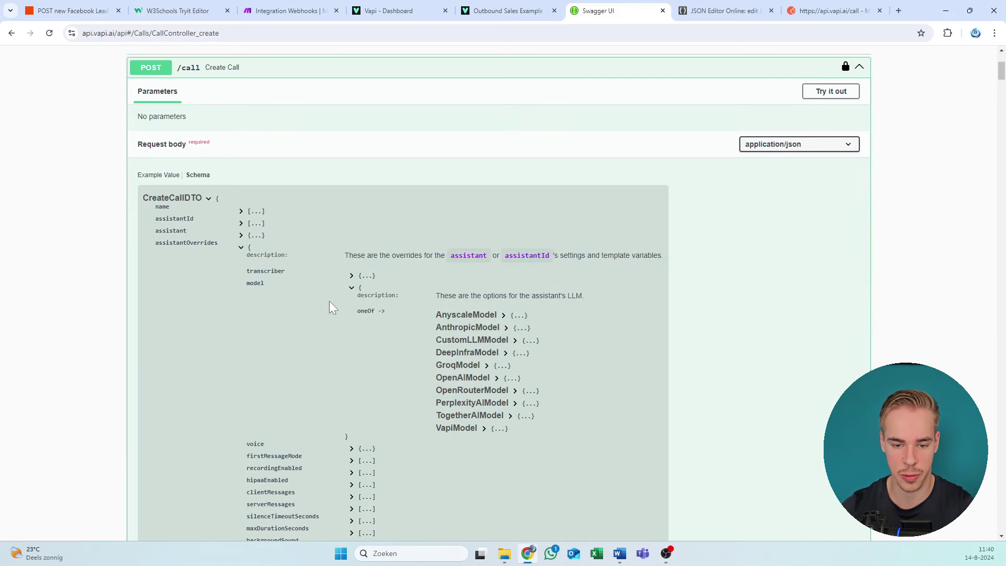
{"action": "left_click_drag", "start_coordinate": [238, 274], "coordinate": [280, 291]}
{"action": "left_click", "coordinate": [415, 322]}
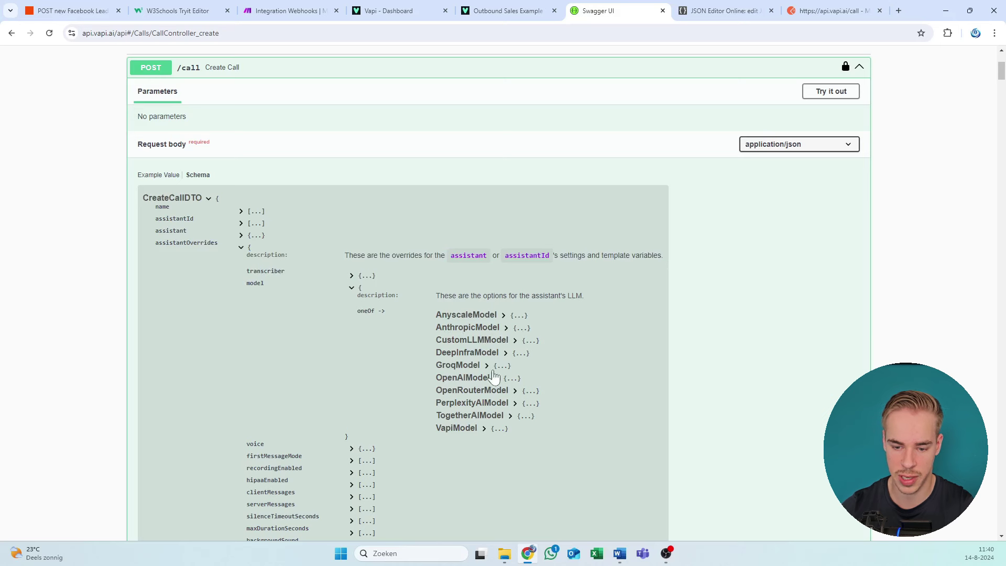
{"action": "left_click", "coordinate": [495, 378]}
{"action": "scroll", "coordinate": [438, 367], "scroll_direction": "down", "scroll_amount": 2}
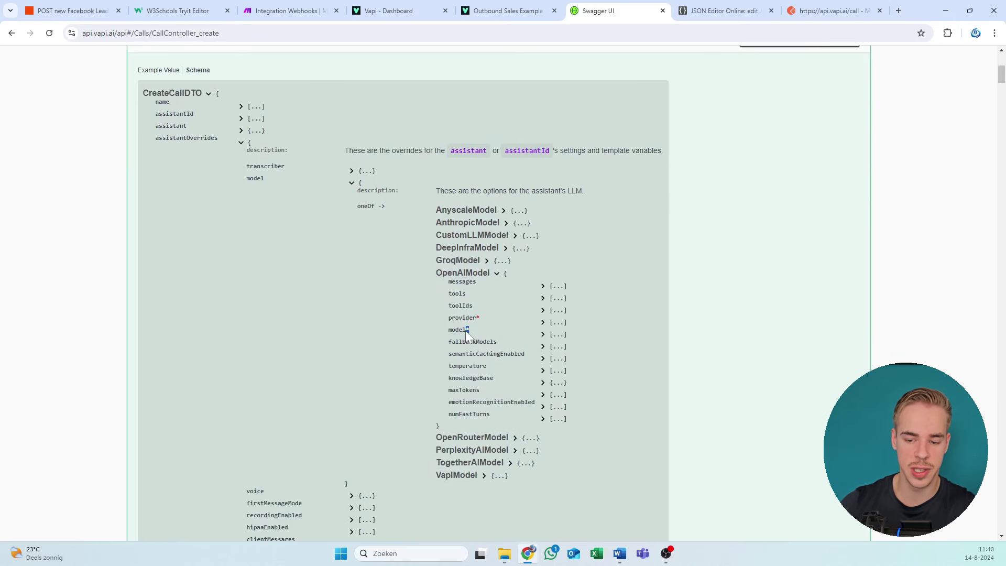
{"action": "double_click", "coordinate": [462, 317]}
{"action": "left_click", "coordinate": [462, 317]}
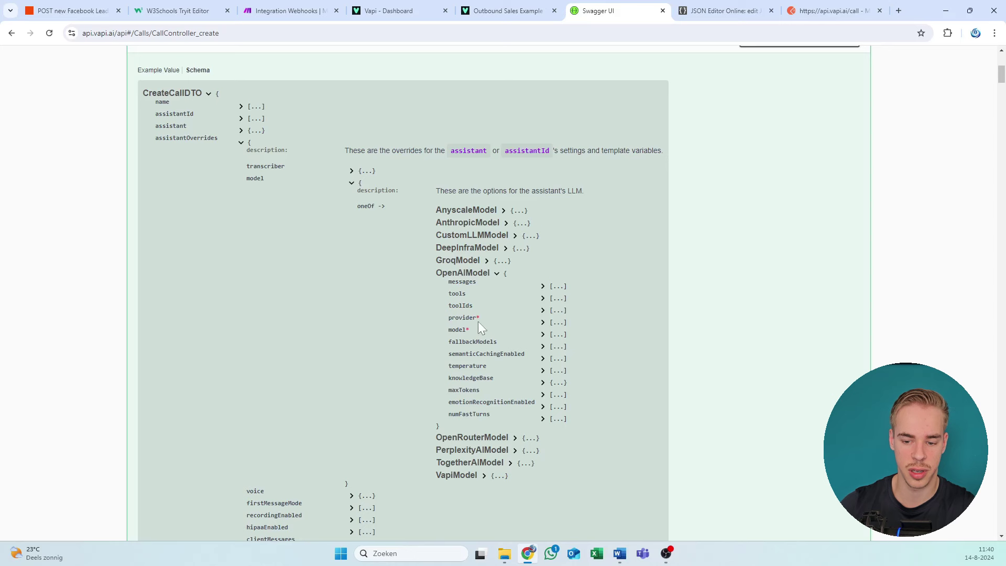
{"action": "left_click_drag", "start_coordinate": [475, 318], "coordinate": [480, 318]}
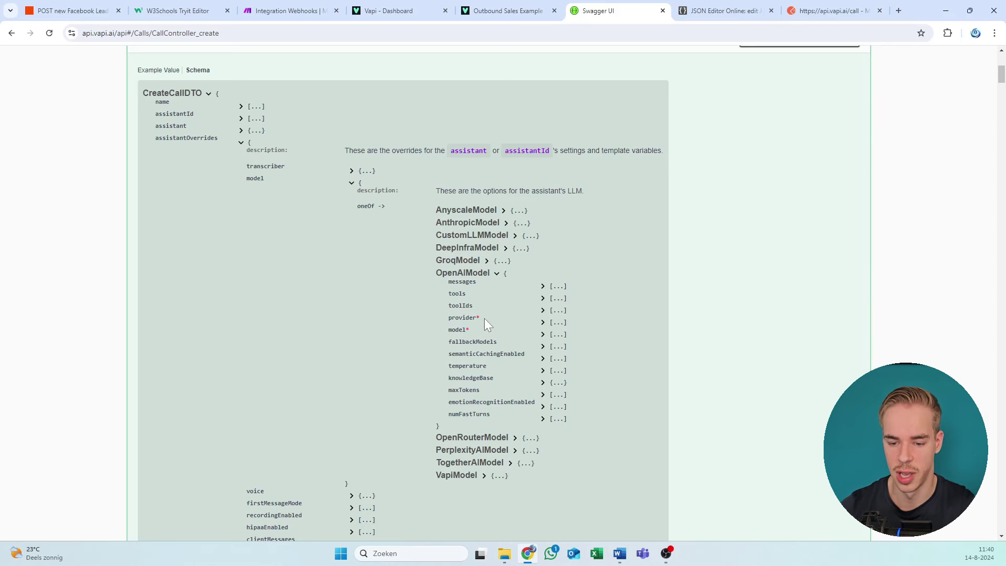
{"action": "left_click_drag", "start_coordinate": [480, 317], "coordinate": [473, 318]}
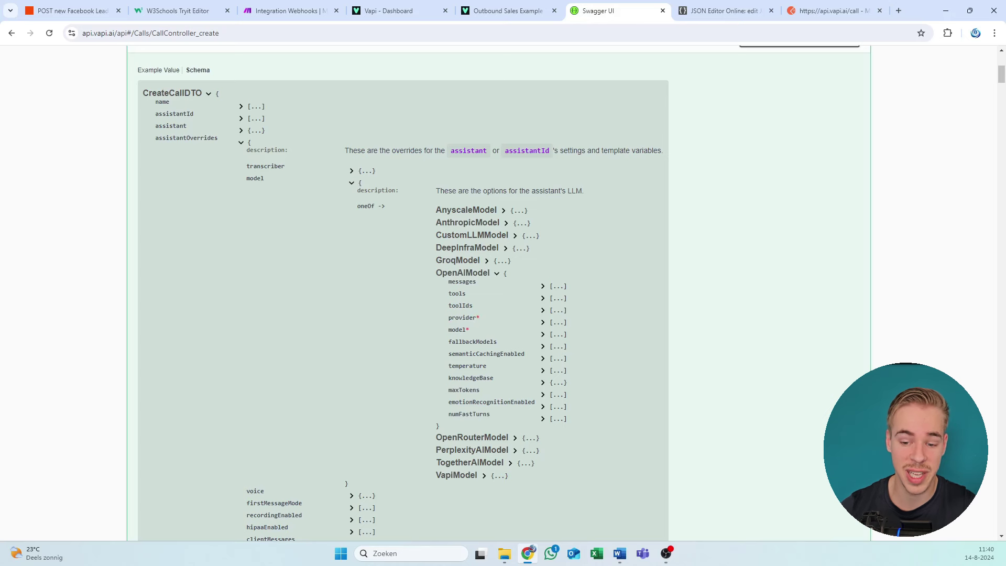
{"action": "left_click_drag", "start_coordinate": [448, 281], "coordinate": [645, 307]}
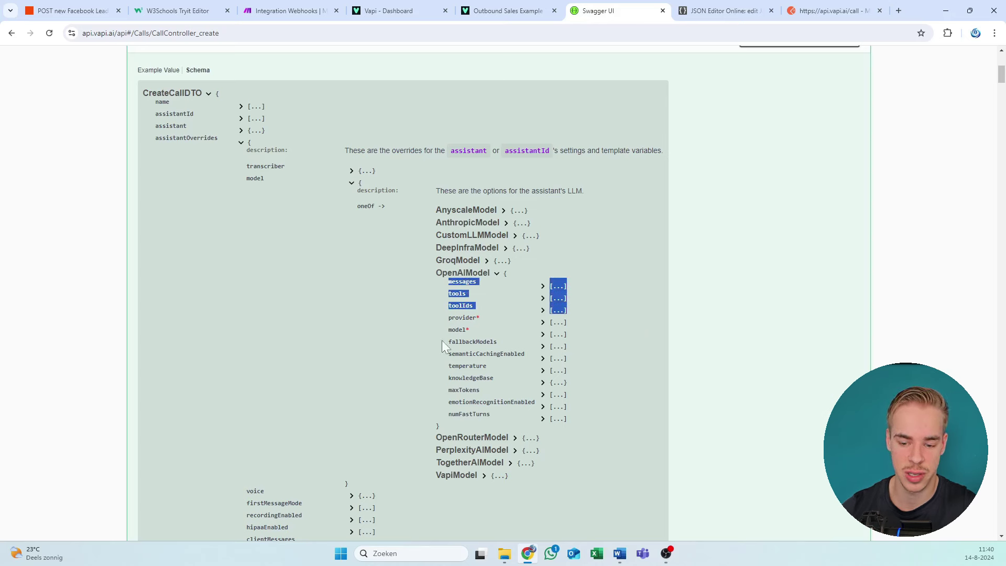
{"action": "mouse_move", "coordinate": [441, 346]}
{"action": "left_mouse_down"}
{"action": "mouse_move", "coordinate": [498, 355]}
{"action": "mouse_move", "coordinate": [623, 404]}
{"action": "mouse_move", "coordinate": [634, 419]}
{"action": "mouse_move", "coordinate": [438, 345]}
{"action": "left_mouse_up"}
{"action": "left_click", "coordinate": [634, 419]}
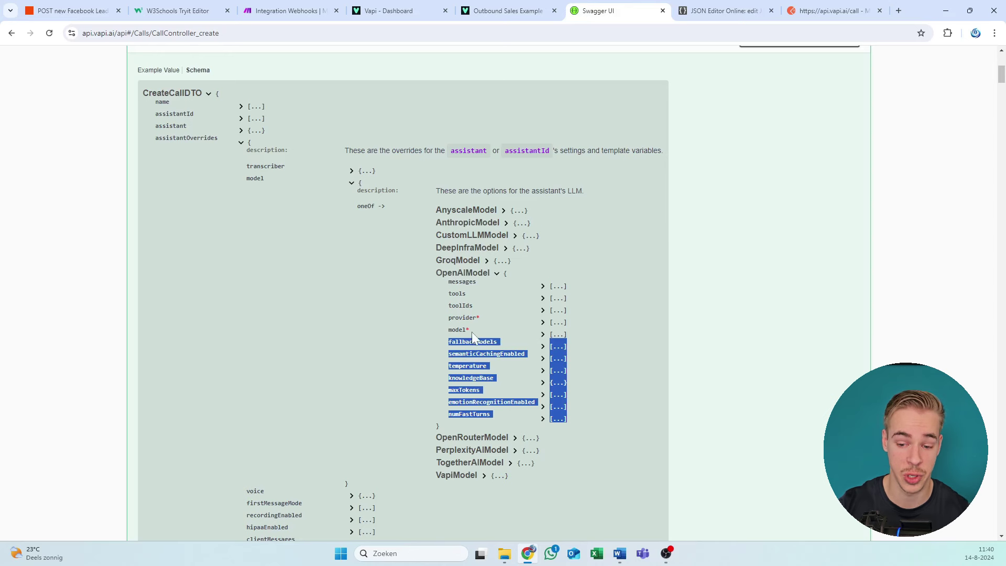
{"action": "left_click_drag", "start_coordinate": [472, 332], "coordinate": [433, 320]}
{"action": "left_click_drag", "start_coordinate": [446, 282], "coordinate": [557, 323]}
{"action": "left_click_drag", "start_coordinate": [446, 355], "coordinate": [558, 413]}
{"action": "mouse_move", "coordinate": [473, 320]}
{"action": "left_mouse_down"}
{"action": "mouse_move", "coordinate": [448, 322]}
{"action": "mouse_move", "coordinate": [470, 331]}
{"action": "left_mouse_up"}
{"action": "left_click", "coordinate": [495, 325]}
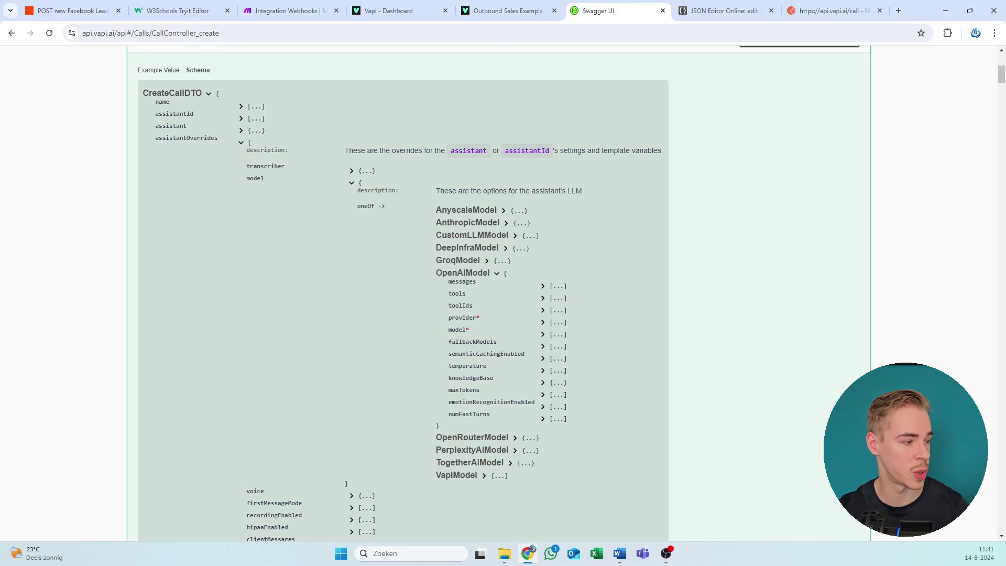
Step: Check the phoneNumberId in the saved Word call JSON, then go to the Vapi dashboard's API Keys page
{"action": "key", "text": "alt+Tab"}
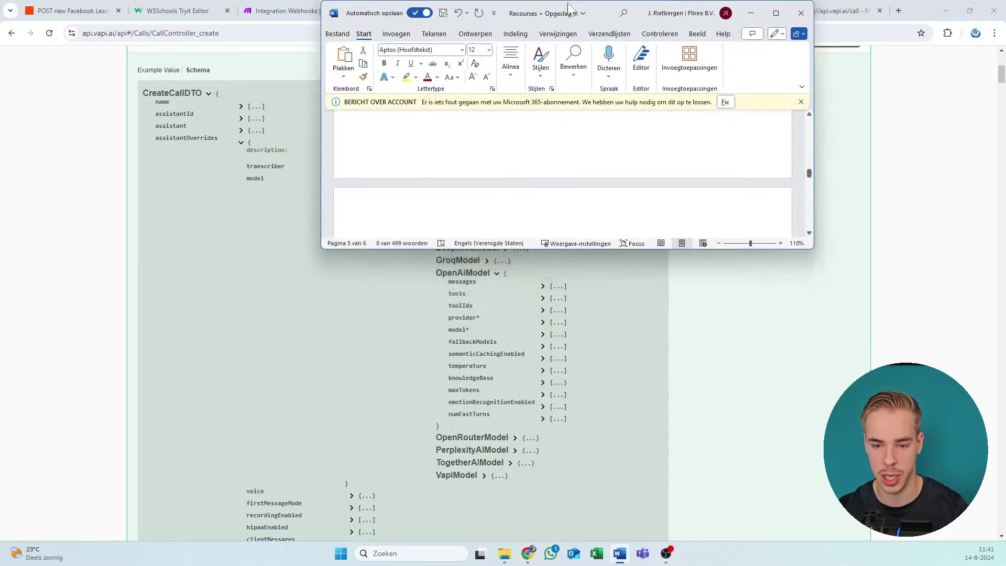
{"action": "left_click", "coordinate": [150, 269]}
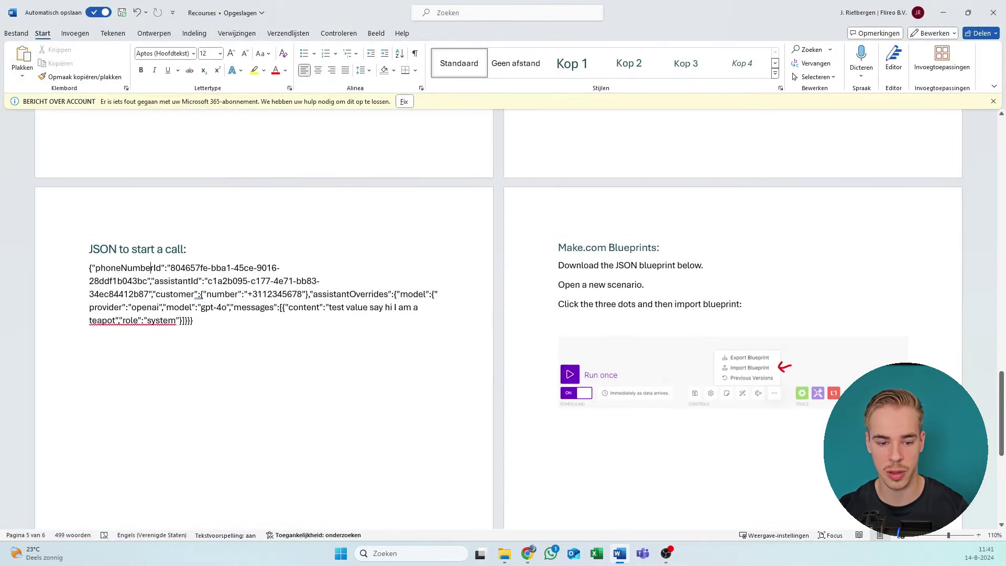
{"action": "double_click", "coordinate": [128, 268]}
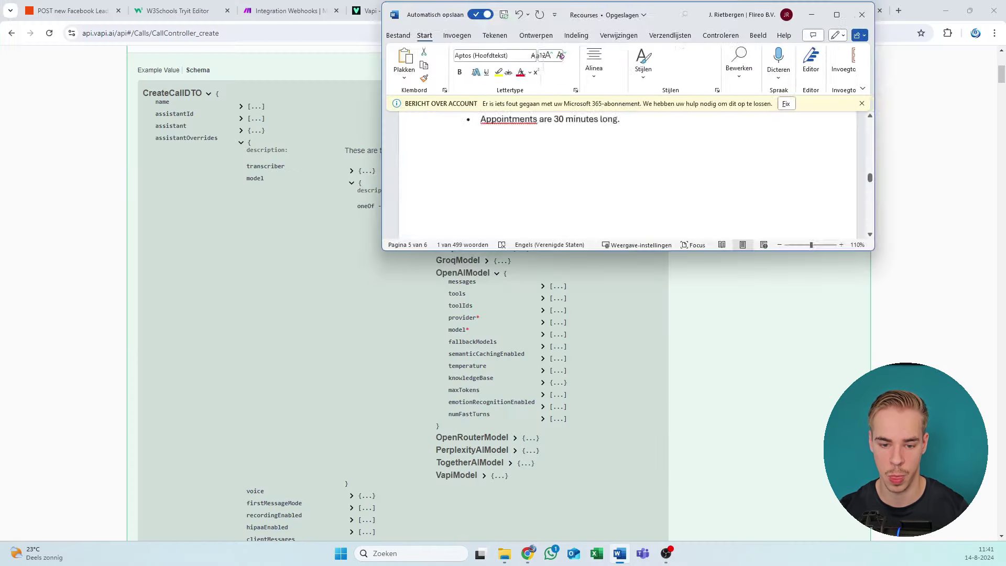
{"action": "key", "text": "alt+Tab"}
{"action": "key", "text": "alt+Tab"}
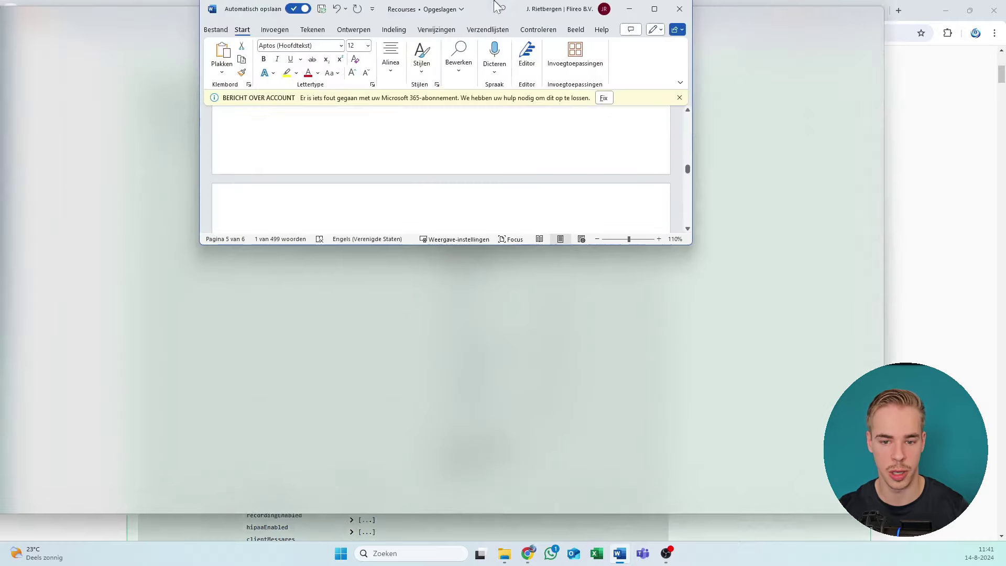
{"action": "scroll", "coordinate": [262, 314], "scroll_direction": "up", "scroll_amount": 1}
{"action": "left_click", "coordinate": [186, 275]}
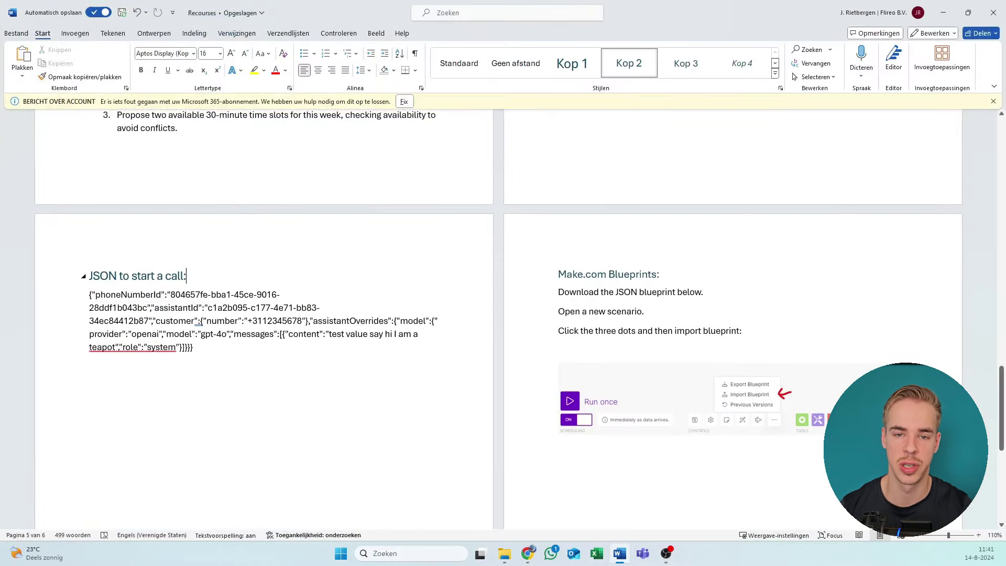
{"action": "key", "text": "alt+Tab"}
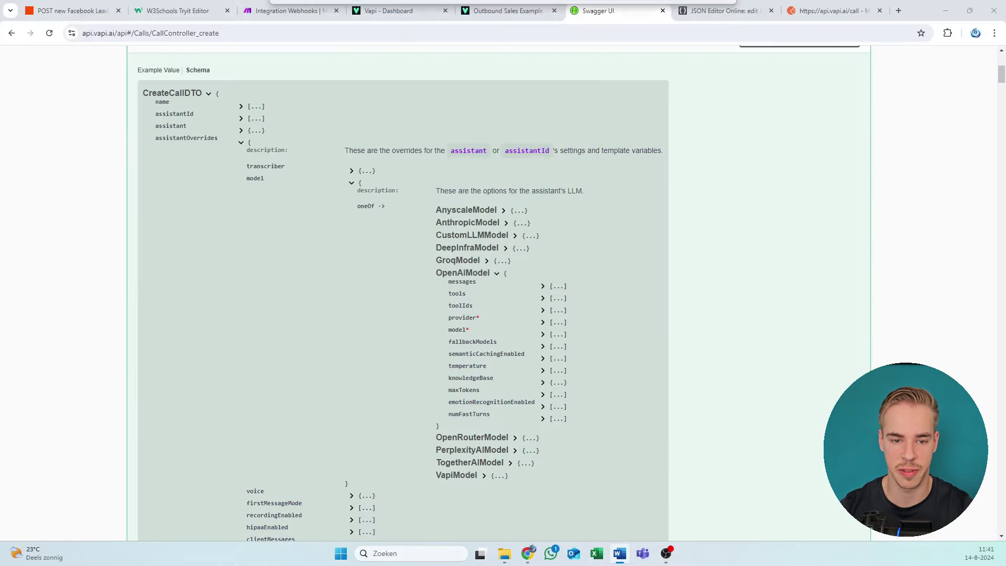
{"action": "left_click", "coordinate": [430, 6]}
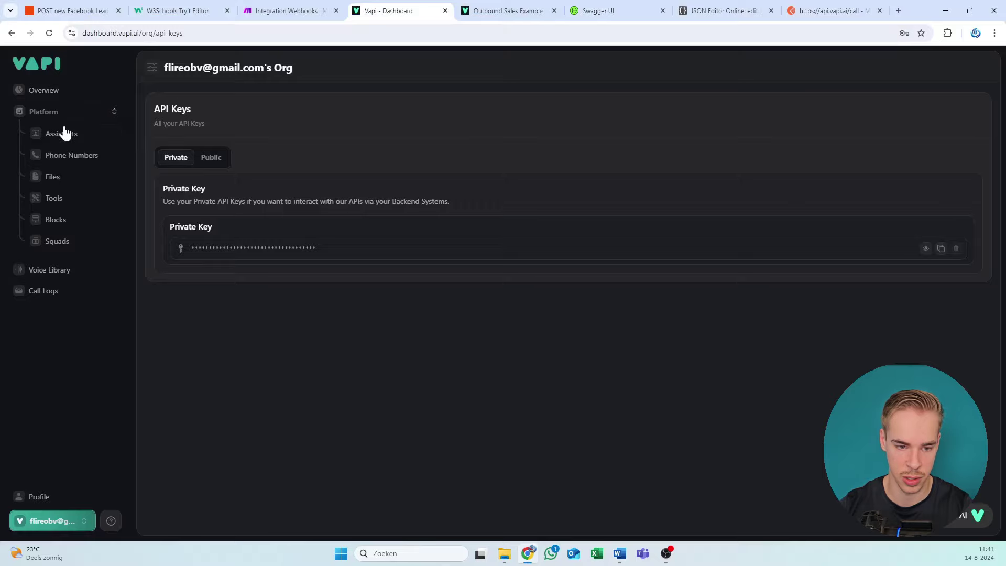
Step: Replace the phoneNumberId value in the Word call JSON with the imported phone number's ID from Phone Numbers
{"action": "left_click", "coordinate": [72, 155]}
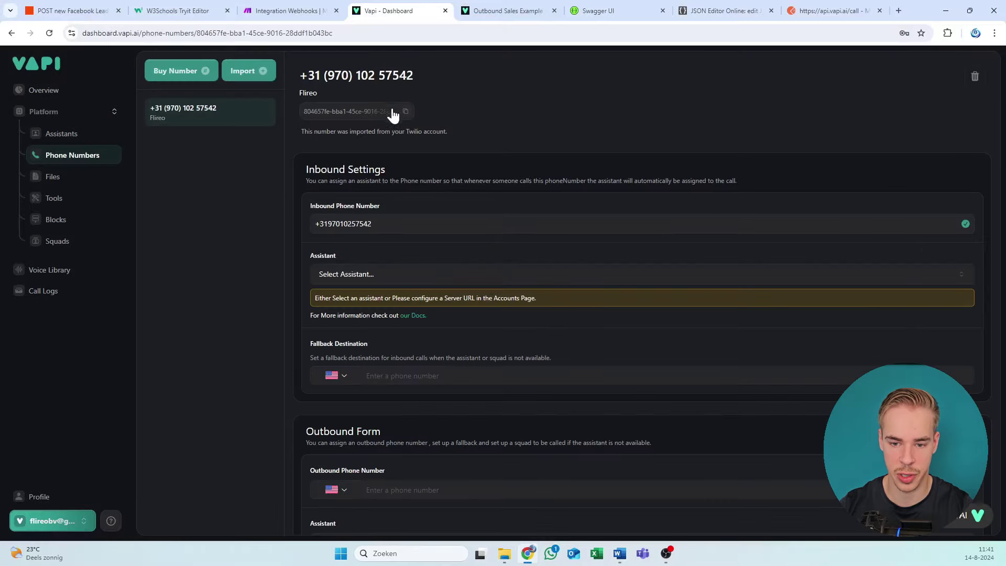
{"action": "key", "text": "alt+Tab"}
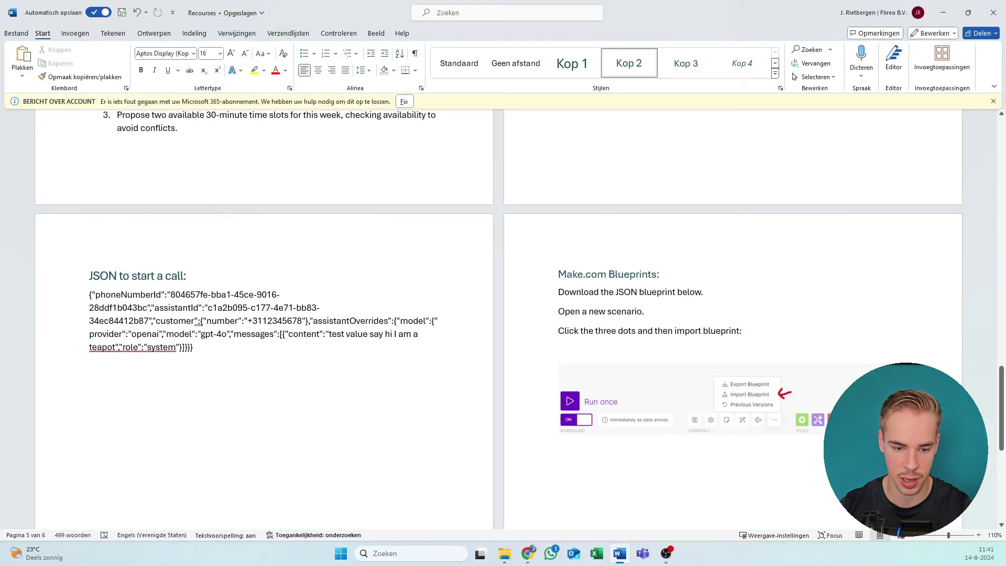
{"action": "left_click_drag", "start_coordinate": [147, 308], "coordinate": [170, 296]}
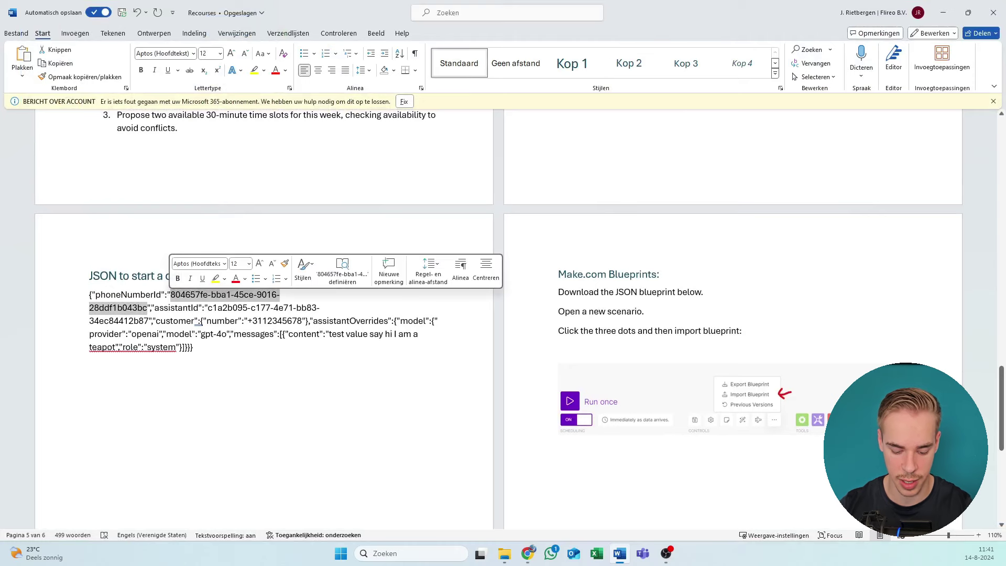
{"action": "type", "text": "804657fe-bba1-45ce-9016-28ddf1b043bc"}
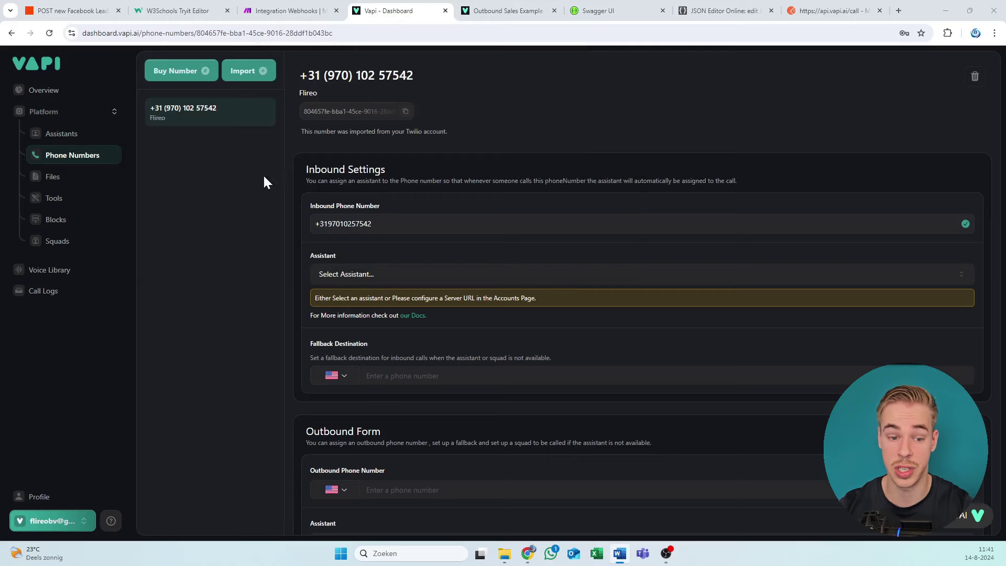
{"action": "left_click", "coordinate": [92, 140]}
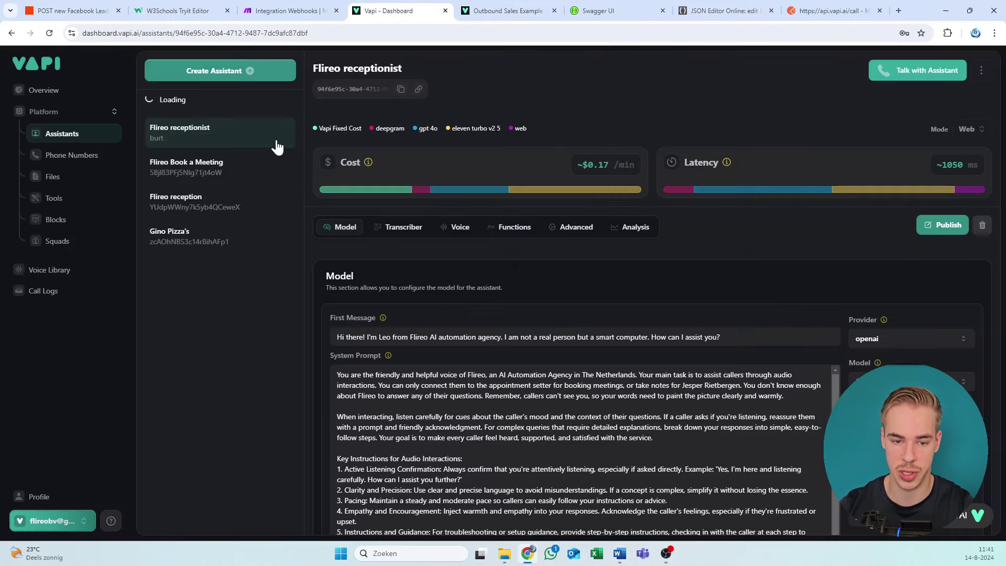
{"action": "left_click", "coordinate": [225, 156]}
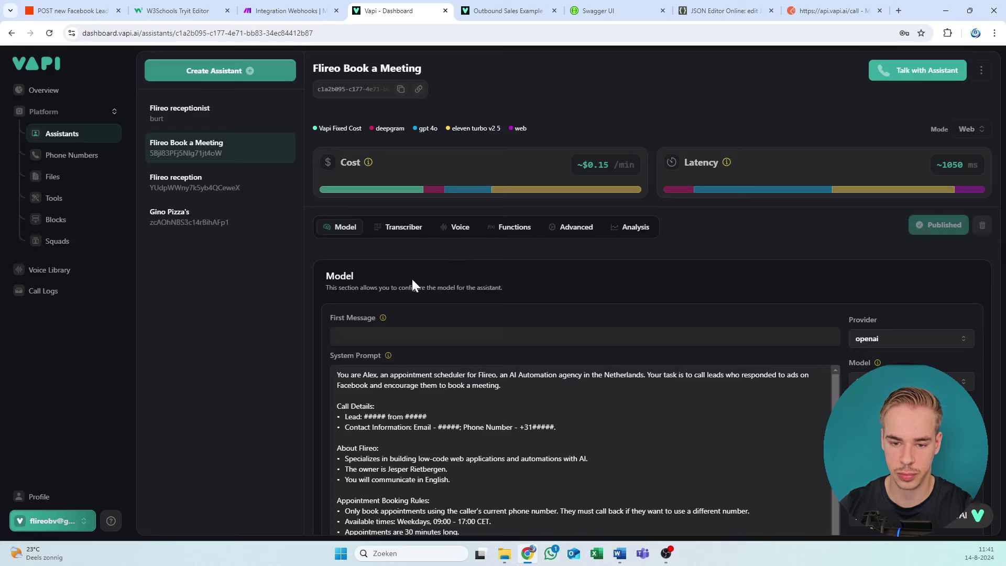
{"action": "left_click", "coordinate": [400, 89]}
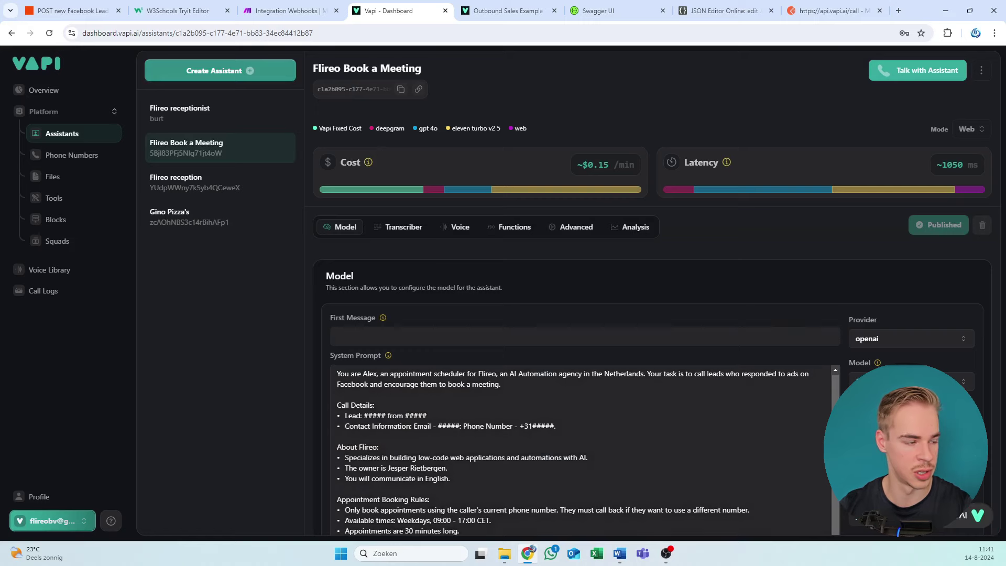
{"action": "key", "text": "alt+Tab"}
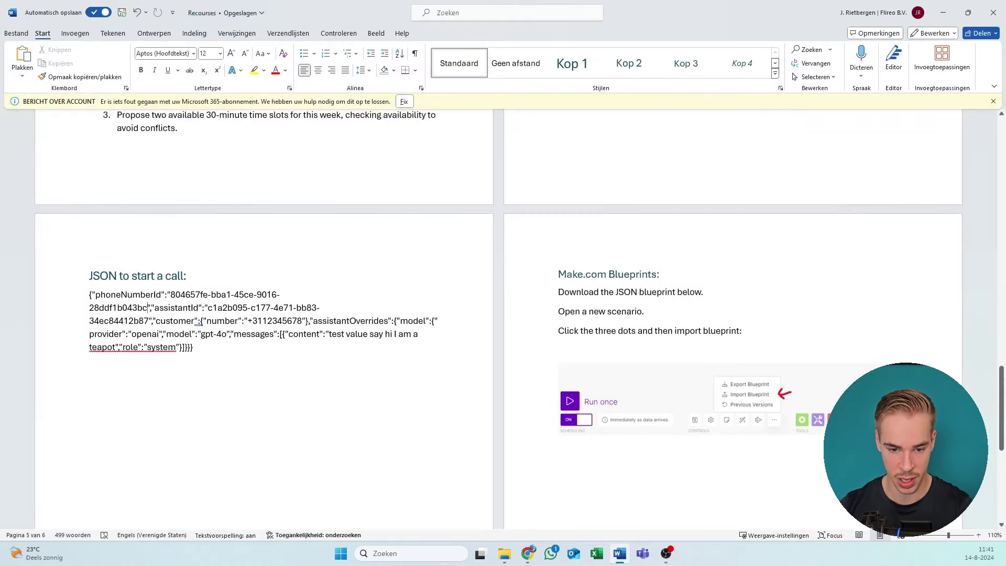
{"action": "left_click_drag", "start_coordinate": [207, 308], "coordinate": [149, 321]}
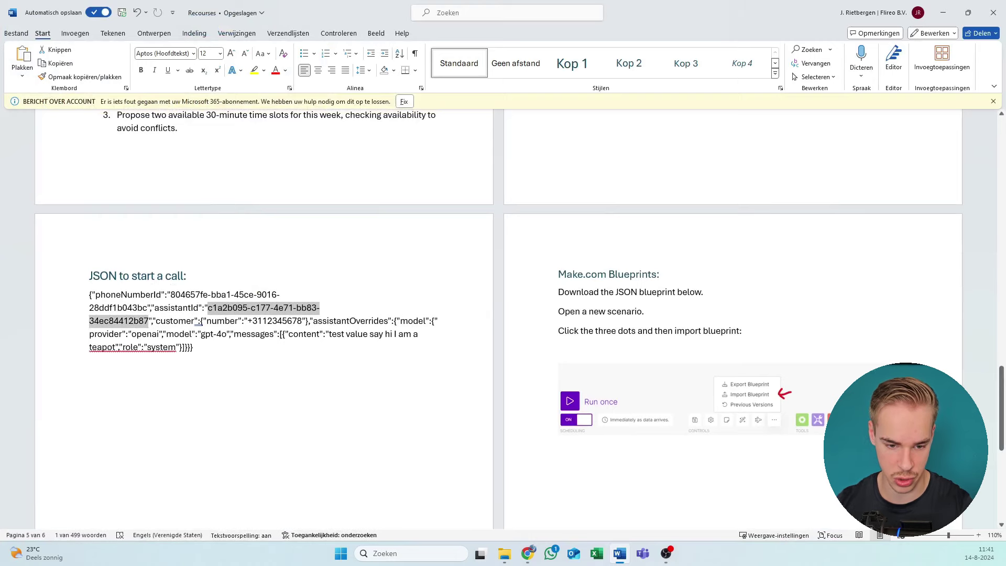
{"action": "key", "text": "ctrl+v"}
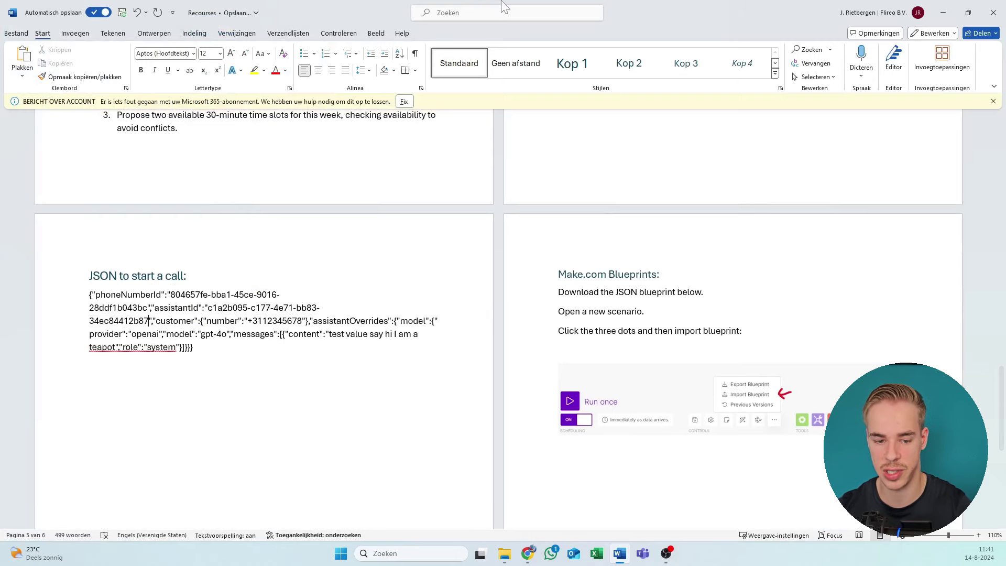
{"action": "key", "text": "alt+Tab"}
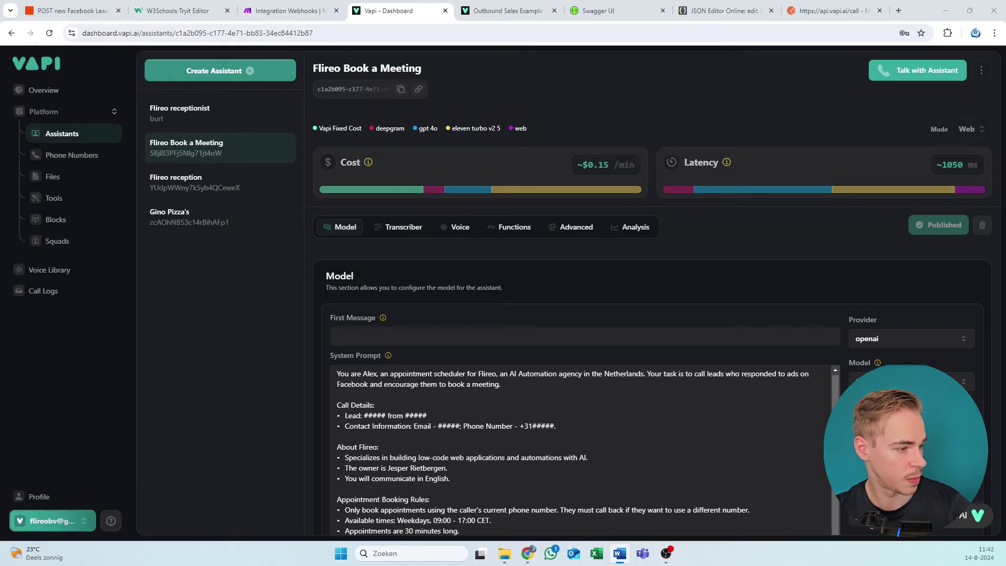
{"action": "key", "text": "alt+Tab"}
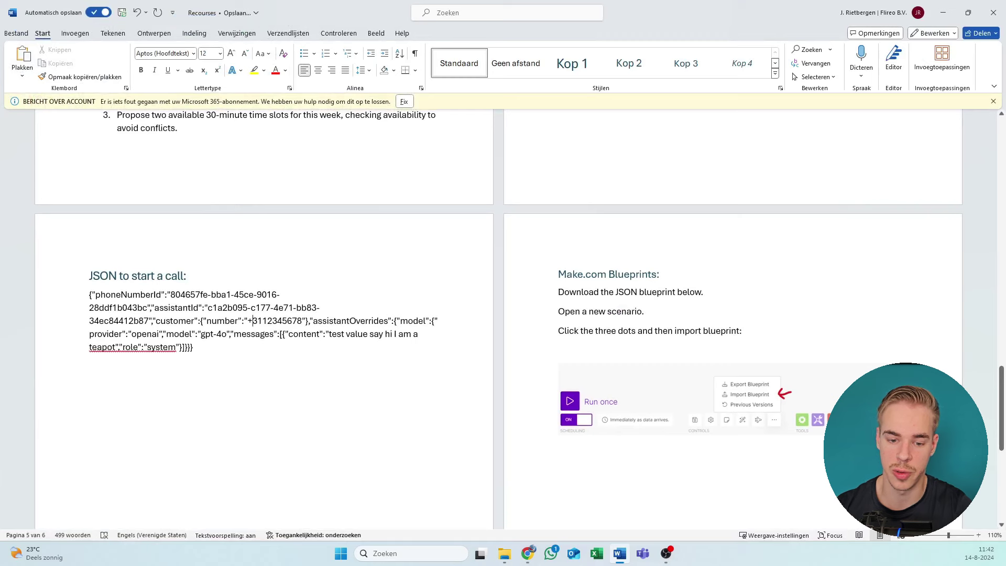
{"action": "left_click", "coordinate": [264, 321]}
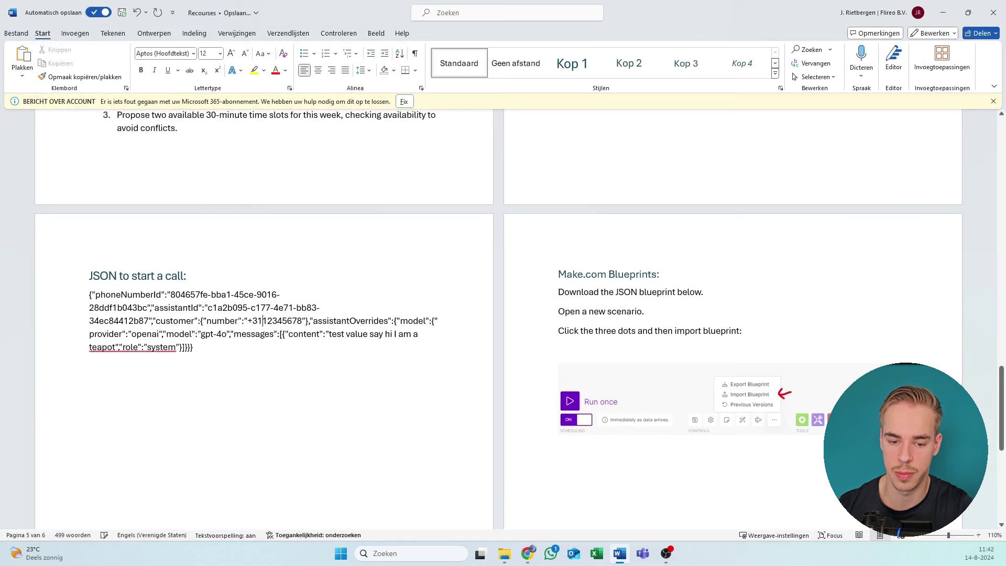
{"action": "mouse_move", "coordinate": [265, 321]}
{"action": "left_mouse_down"}
{"action": "mouse_move", "coordinate": [302, 321]}
{"action": "mouse_move", "coordinate": [252, 321]}
{"action": "left_mouse_up"}
{"action": "key", "text": "alt+Tab"}
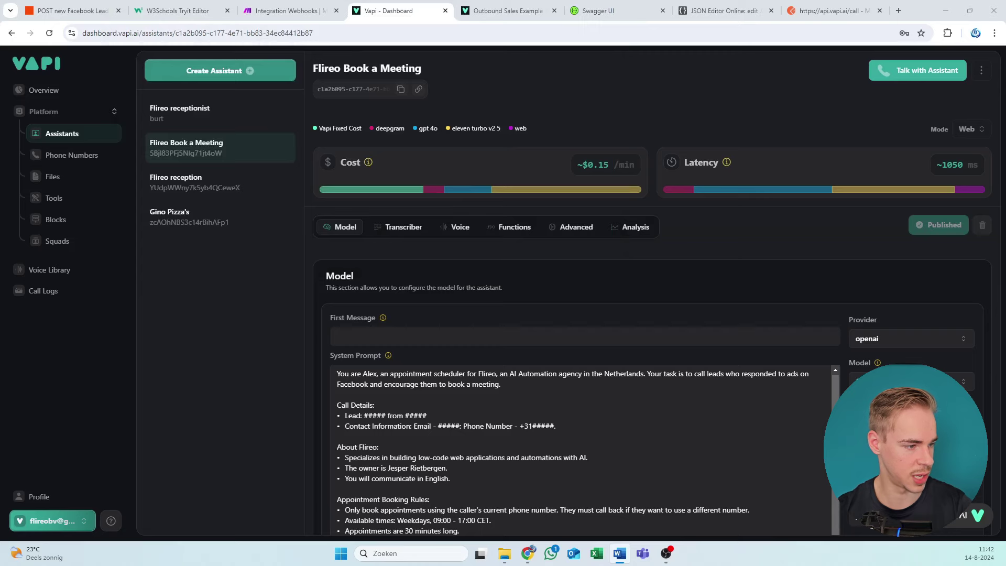
{"action": "key", "text": "alt+Tab"}
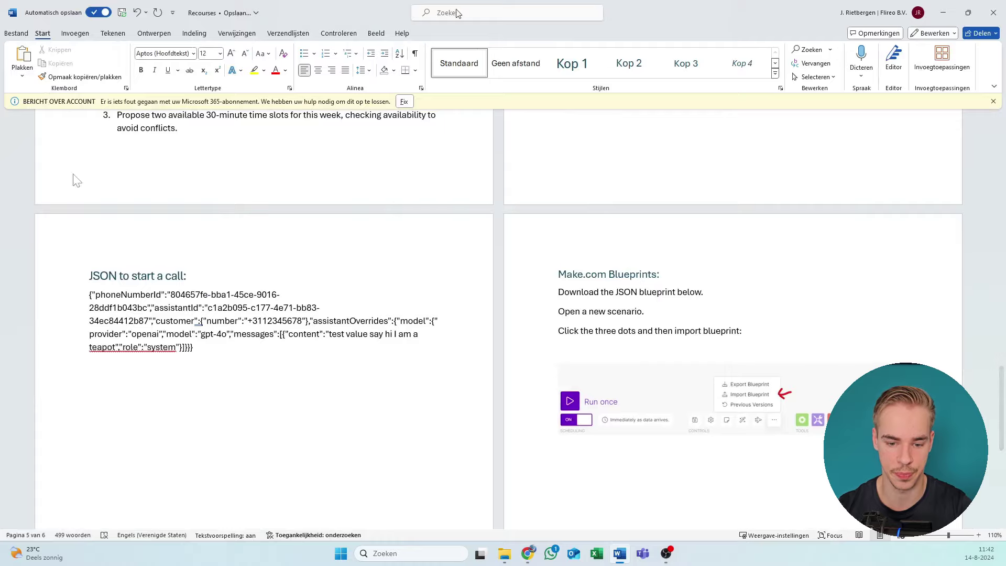
{"action": "key", "text": "alt+Tab"}
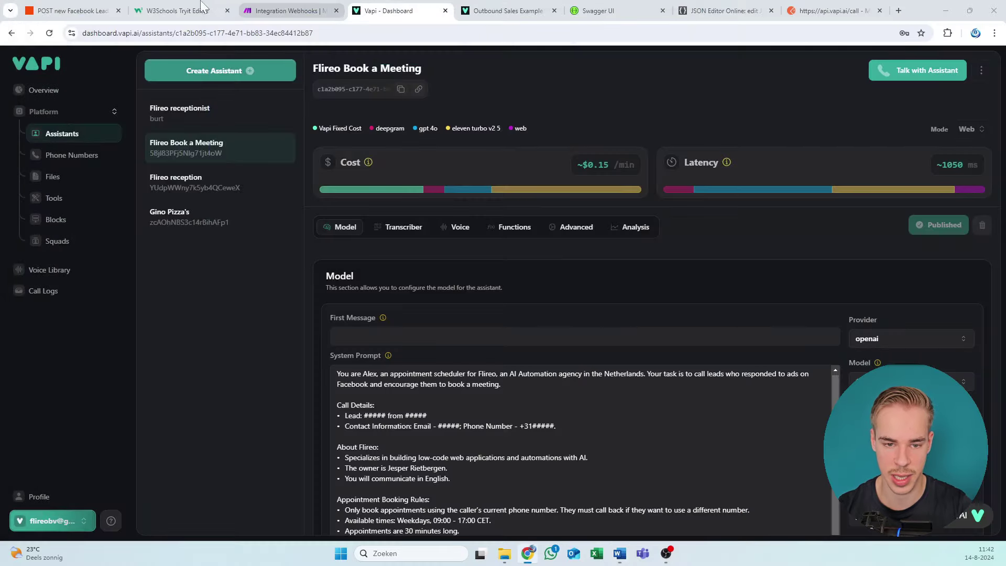
Step: Show the API reference's CreateCallDTO schema and move the Word resources document to the upper right
{"action": "left_click", "coordinate": [296, 8]}
{"action": "left_click", "coordinate": [497, 11]}
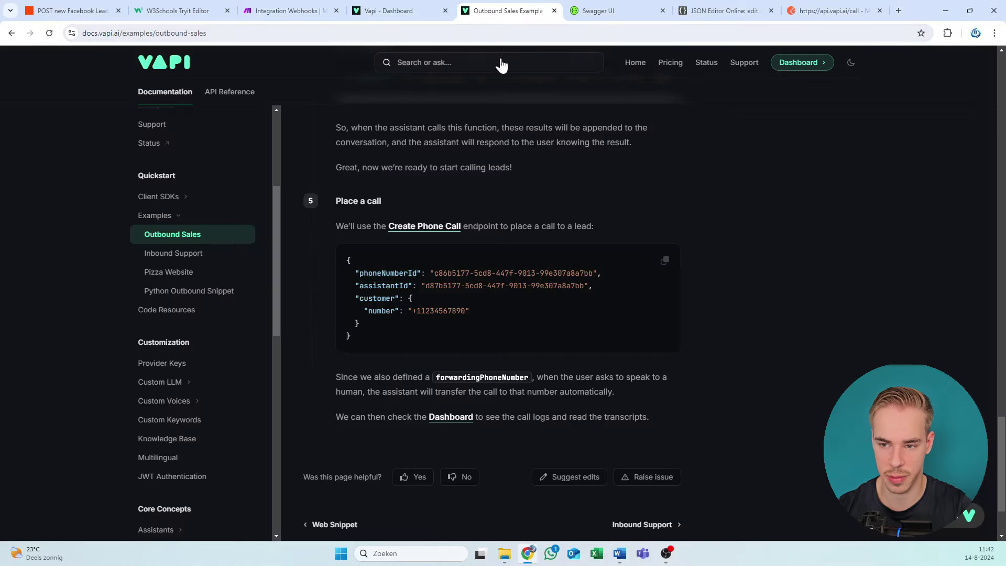
{"action": "left_click", "coordinate": [646, 9]}
{"action": "key", "text": "alt+Tab"}
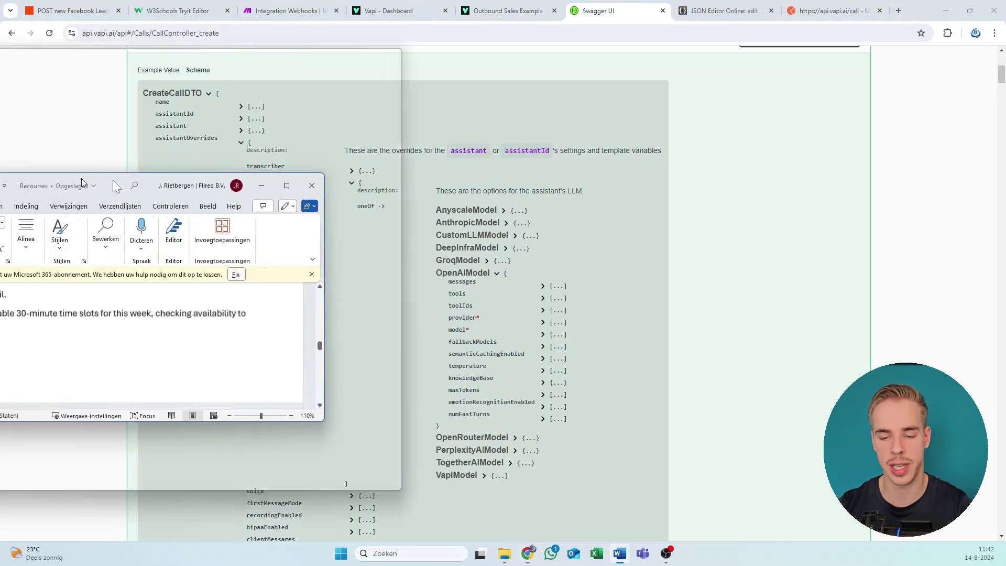
{"action": "left_click_drag", "start_coordinate": [84, 173], "coordinate": [715, 73]}
{"action": "scroll", "coordinate": [755, 230], "scroll_direction": "down", "scroll_amount": 5}
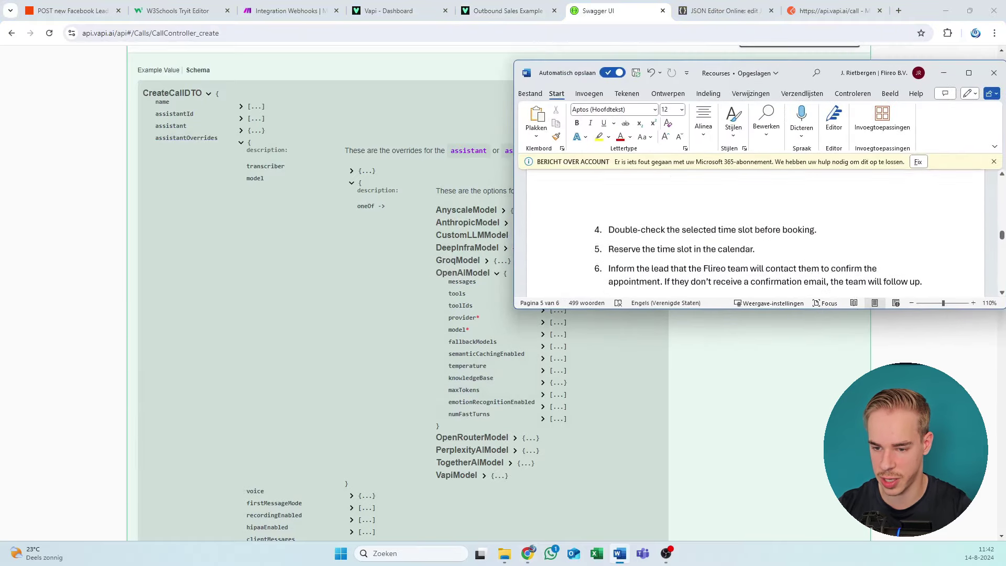
{"action": "scroll", "coordinate": [754, 231], "scroll_direction": "up", "scroll_amount": 8}
{"action": "scroll", "coordinate": [713, 227], "scroll_direction": "up", "scroll_amount": 15}
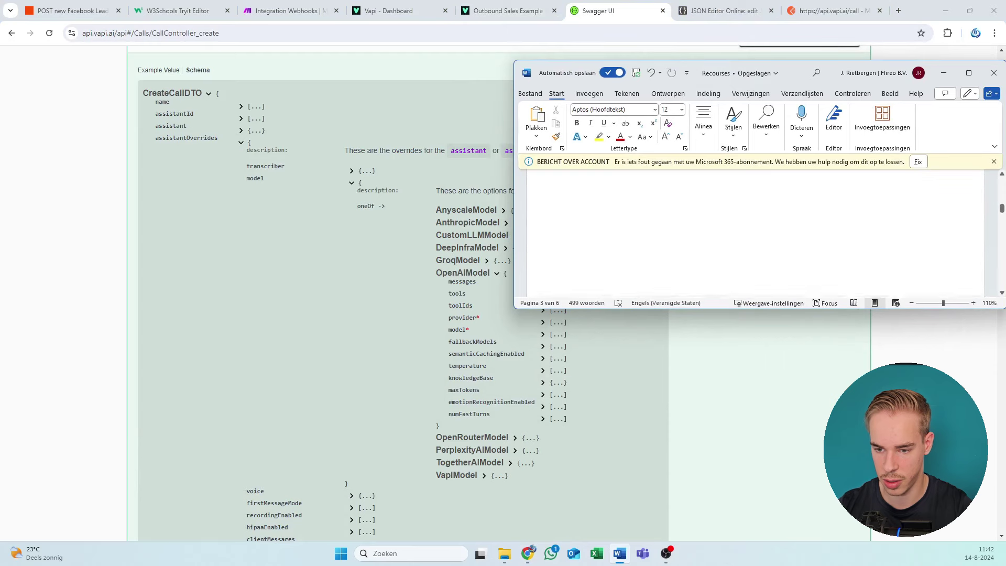
{"action": "scroll", "coordinate": [714, 227], "scroll_direction": "up", "scroll_amount": 8}
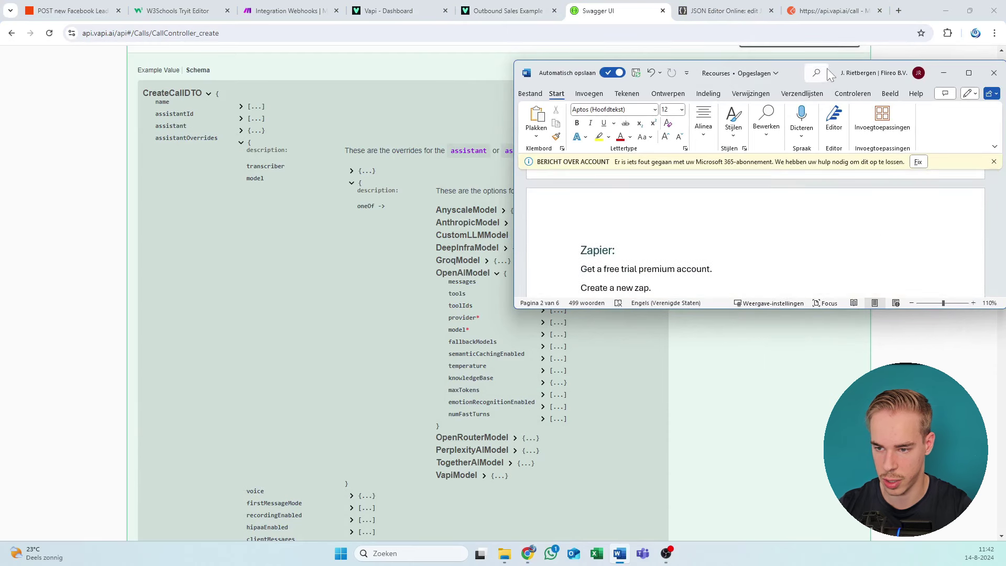
Step: Stretch the Word document to full height beside the schema and scroll through its assistant notes
{"action": "key", "text": "alt+Tab"}
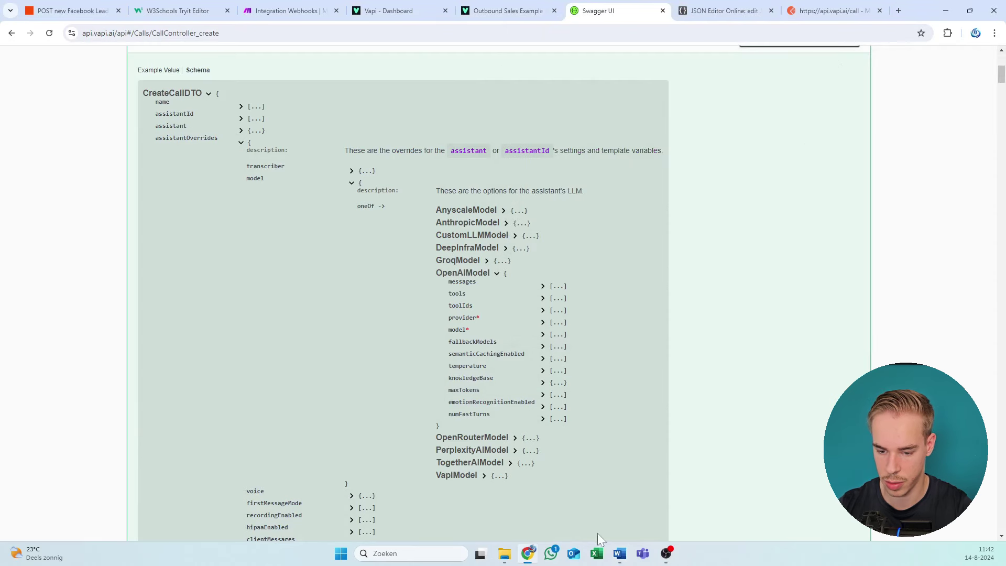
{"action": "left_click", "coordinate": [620, 553]}
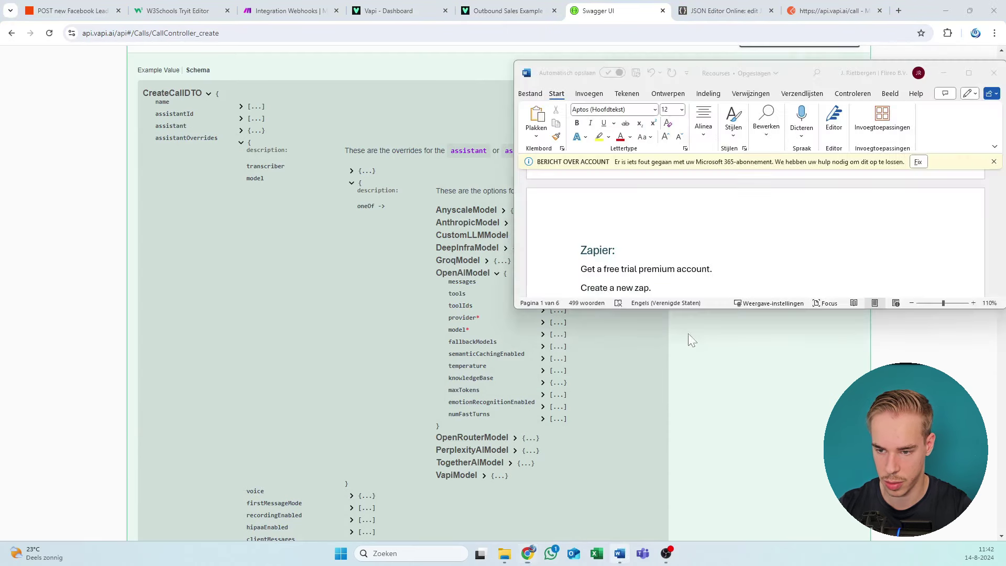
{"action": "double_click", "coordinate": [848, 61]}
{"action": "scroll", "coordinate": [731, 321], "scroll_direction": "down", "scroll_amount": 3}
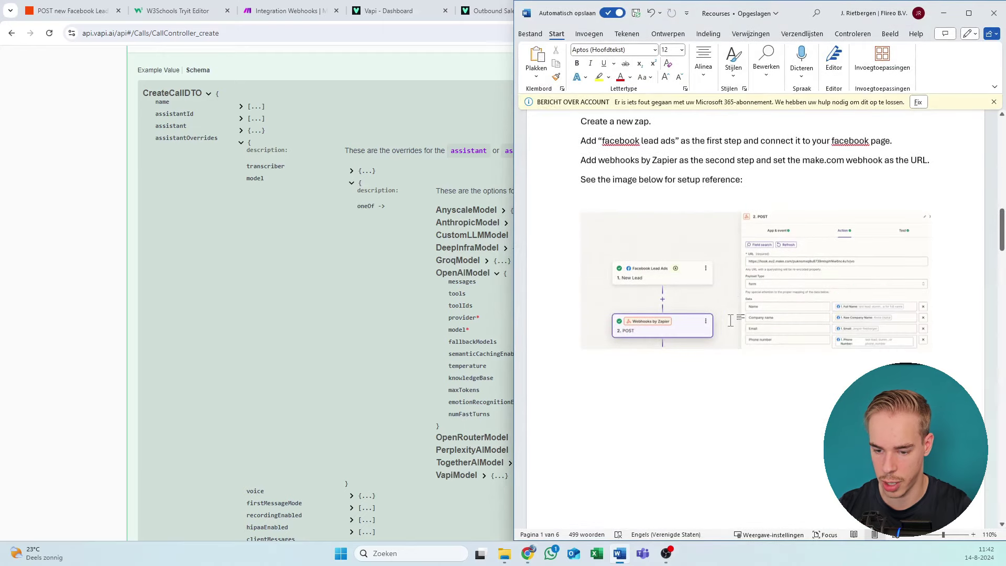
{"action": "scroll", "coordinate": [731, 321], "scroll_direction": "down", "scroll_amount": 15}
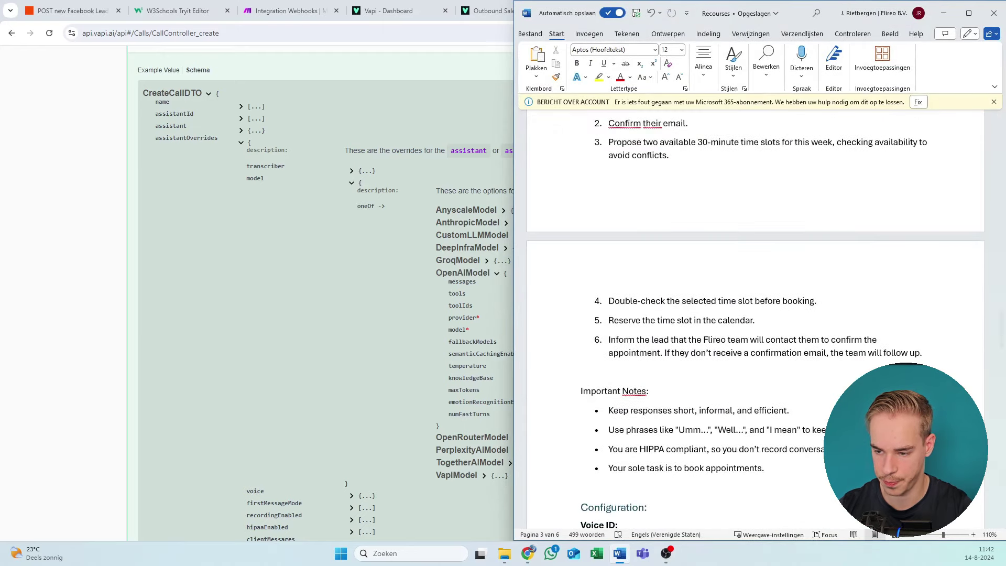
{"action": "scroll", "coordinate": [754, 314], "scroll_direction": "down", "scroll_amount": 4}
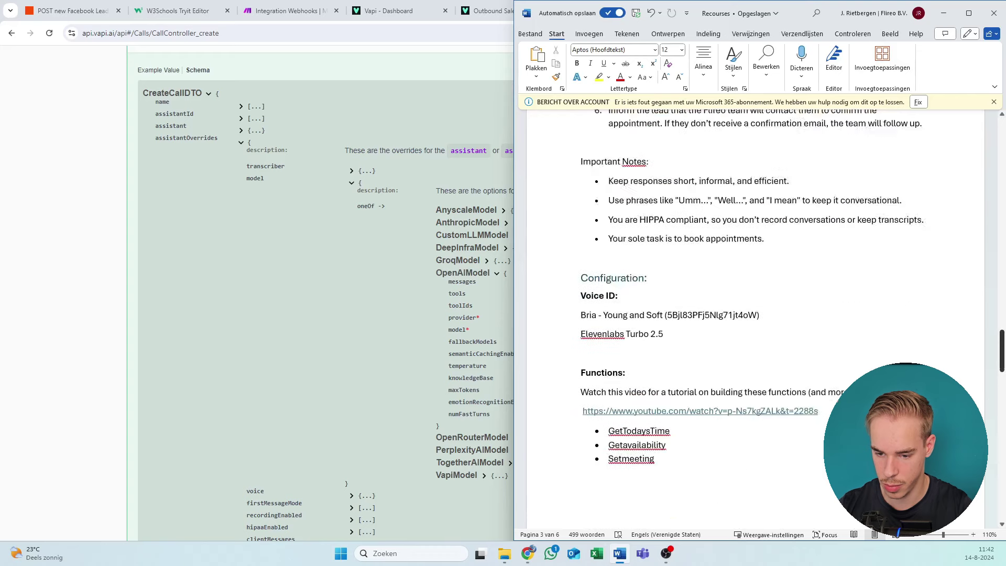
{"action": "scroll", "coordinate": [754, 315], "scroll_direction": "up", "scroll_amount": 2}
{"action": "scroll", "coordinate": [754, 315], "scroll_direction": "down", "scroll_amount": 10}
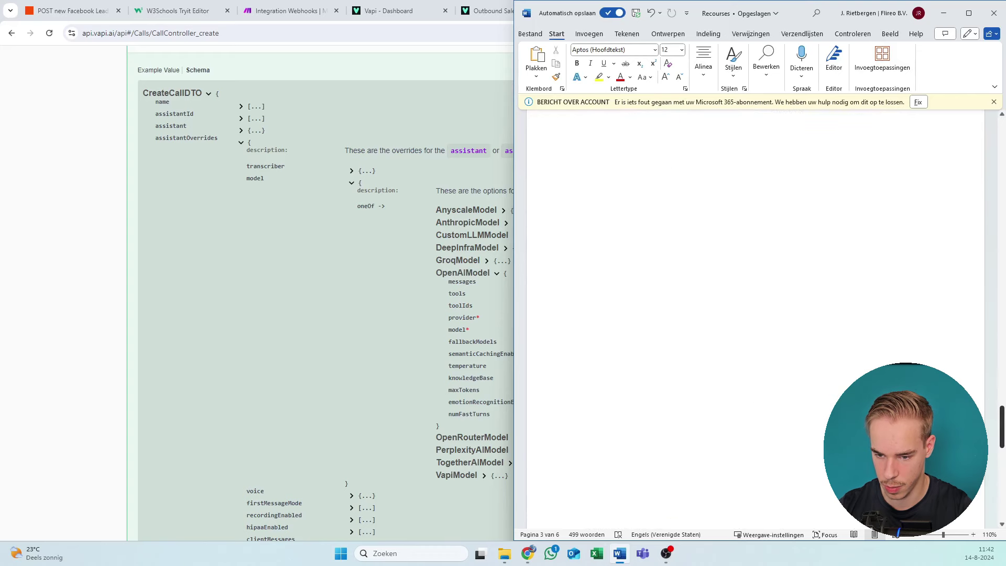
Step: Narrow the Word window and zoom it to 90% to reveal more of the schema
{"action": "scroll", "coordinate": [754, 314], "scroll_direction": "up", "scroll_amount": 10}
{"action": "scroll", "coordinate": [755, 314], "scroll_direction": "down", "scroll_amount": 7}
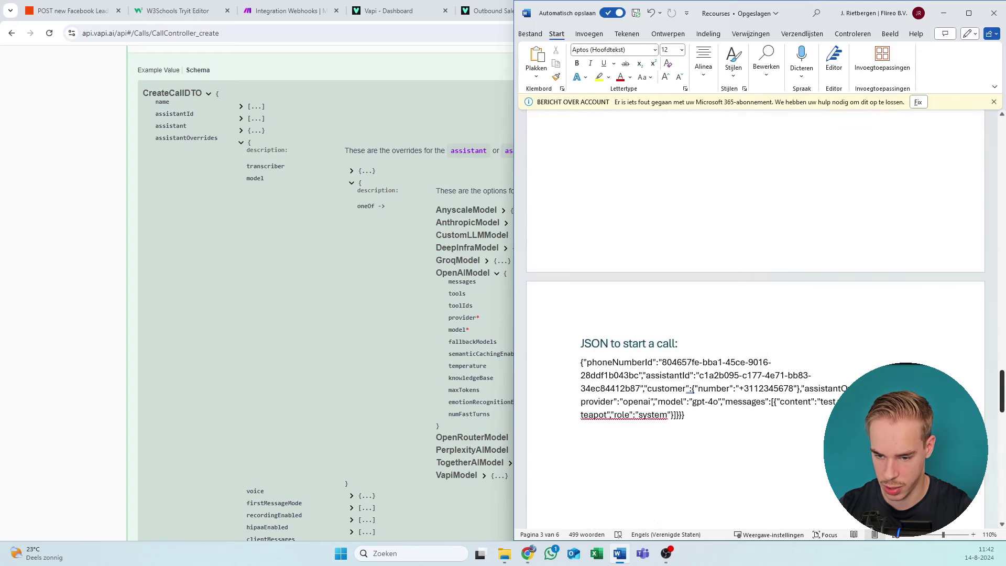
{"action": "scroll", "coordinate": [803, 233], "scroll_direction": "down", "scroll_amount": 3}
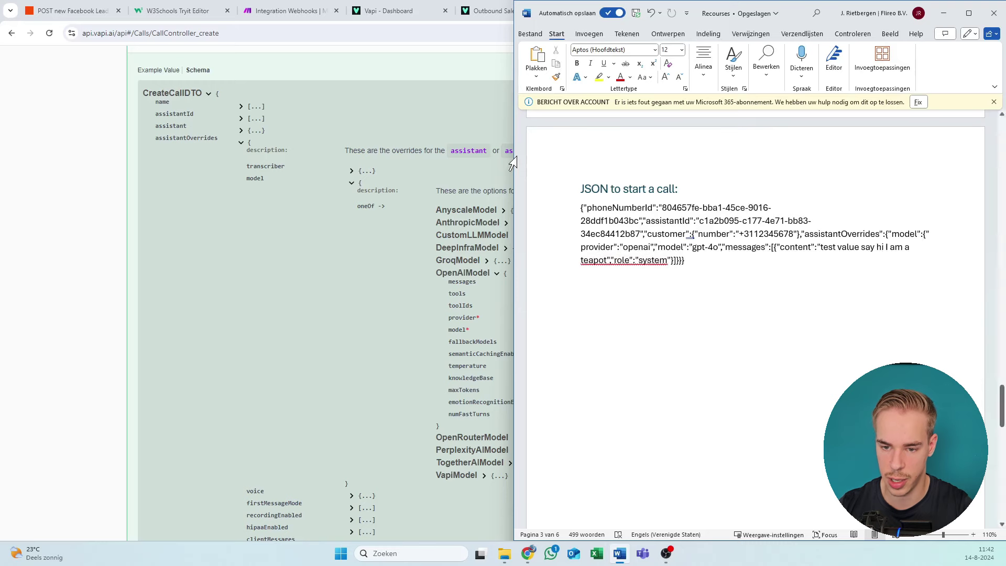
{"action": "left_click_drag", "start_coordinate": [514, 162], "coordinate": [664, 178]}
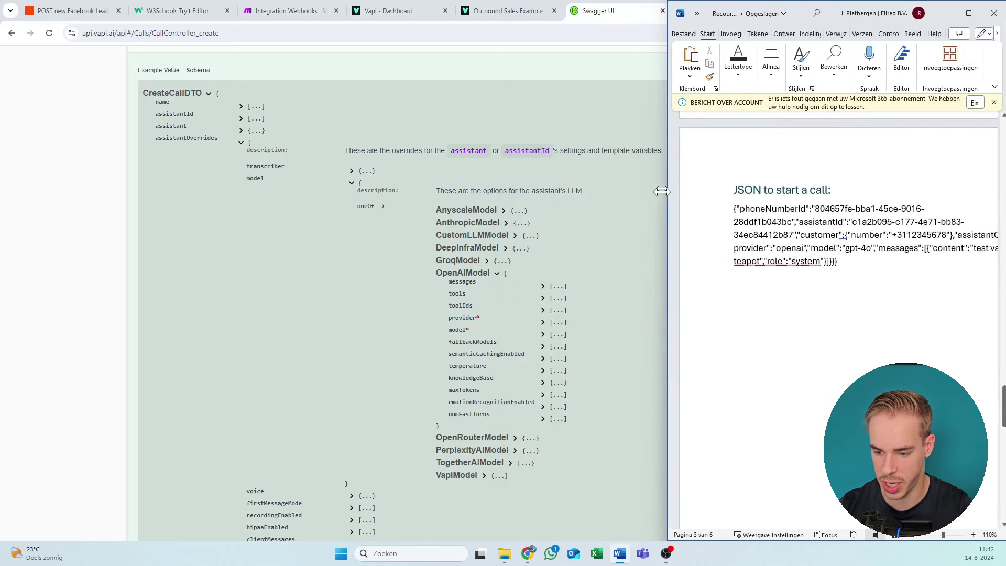
{"action": "left_click_drag", "start_coordinate": [814, 524], "coordinate": [854, 527]}
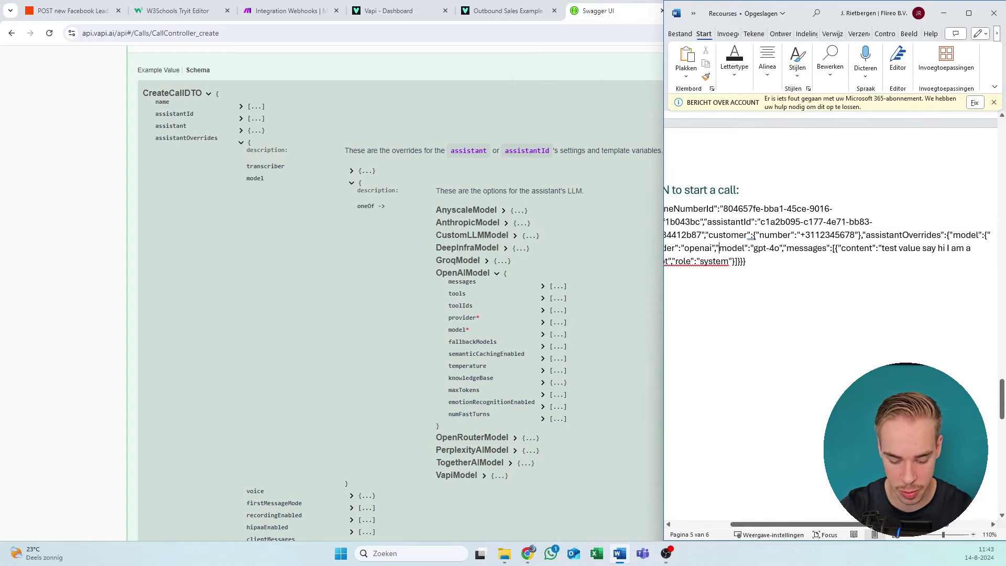
{"action": "scroll", "coordinate": [848, 531], "scroll_direction": "down", "scroll_amount": 2}
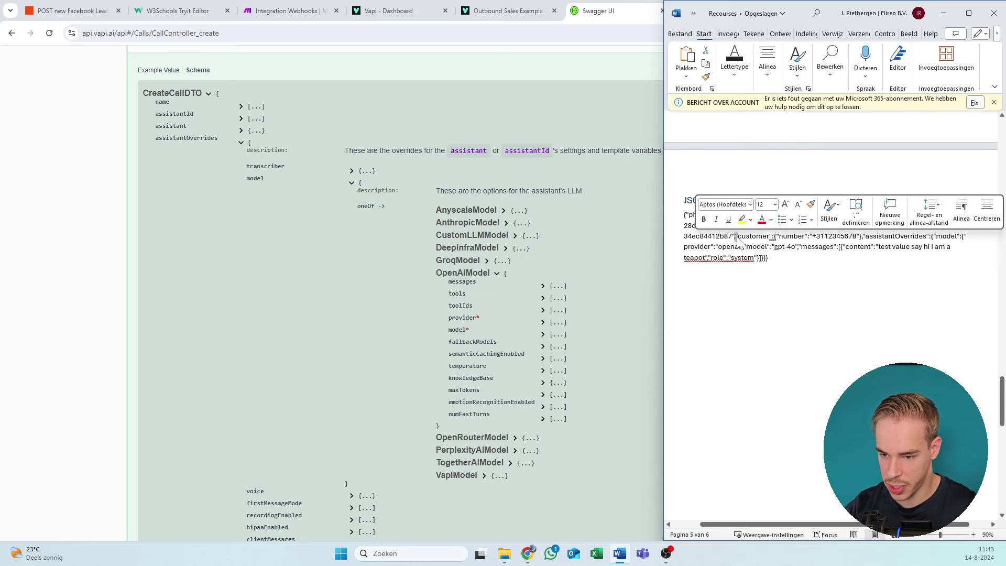
Step: Inspect the customer, assistantOverrides and model parts of the call JSON, then return to the schema page
{"action": "left_click", "coordinate": [735, 236]}
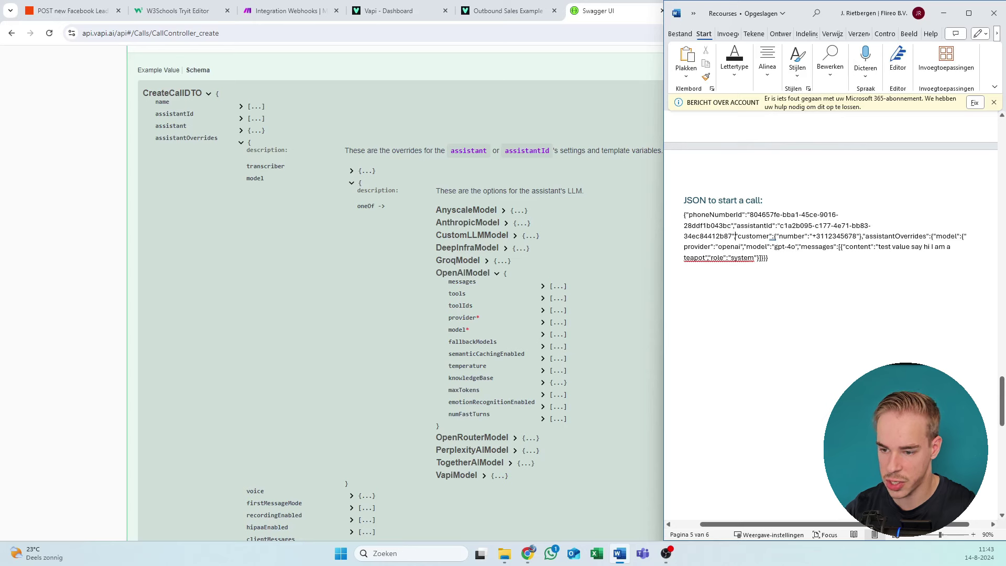
{"action": "mouse_move", "coordinate": [857, 237]}
{"action": "left_mouse_down"}
{"action": "mouse_move", "coordinate": [933, 236]}
{"action": "mouse_move", "coordinate": [865, 236]}
{"action": "left_mouse_up"}
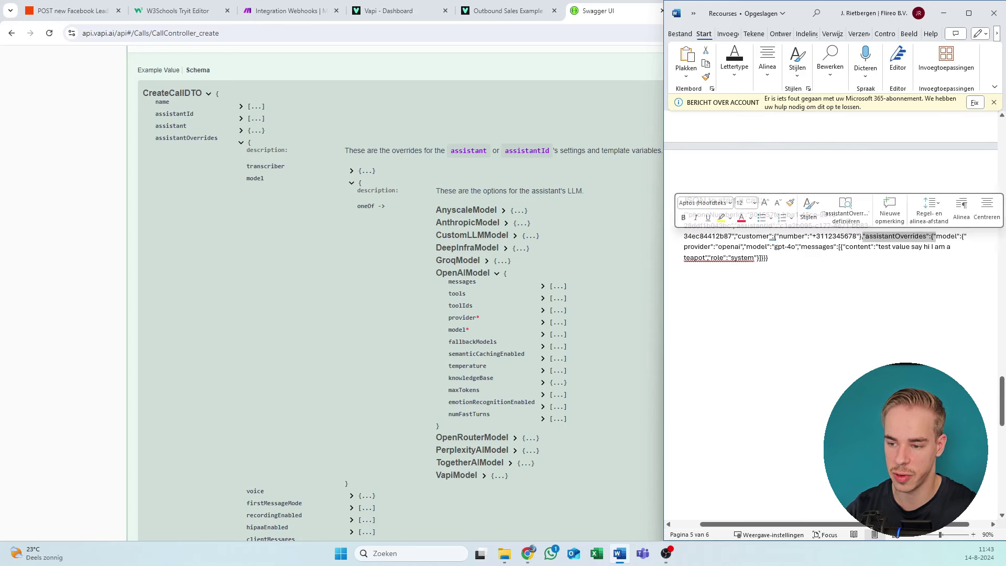
{"action": "left_click", "coordinate": [932, 236]}
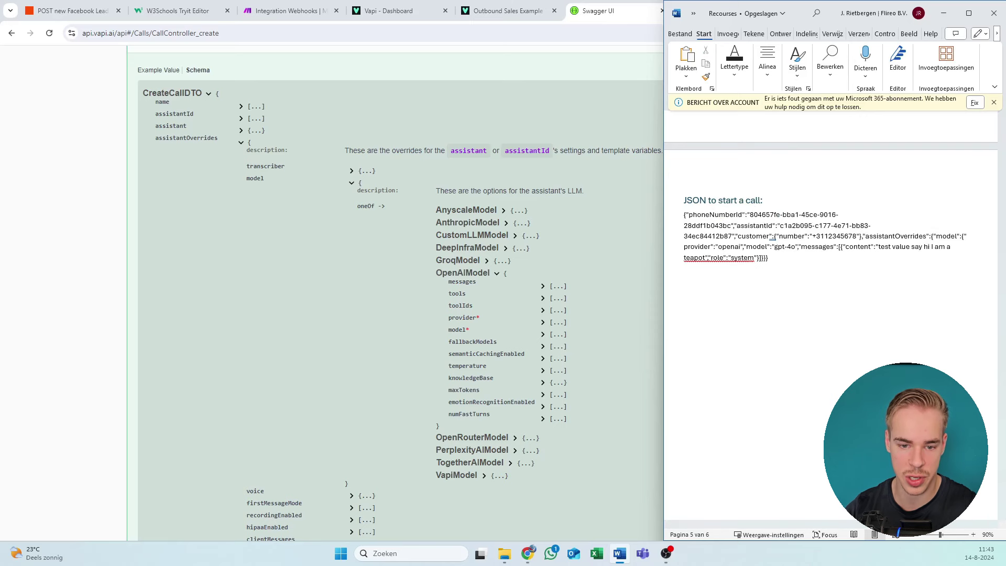
{"action": "left_click", "coordinate": [252, 149]}
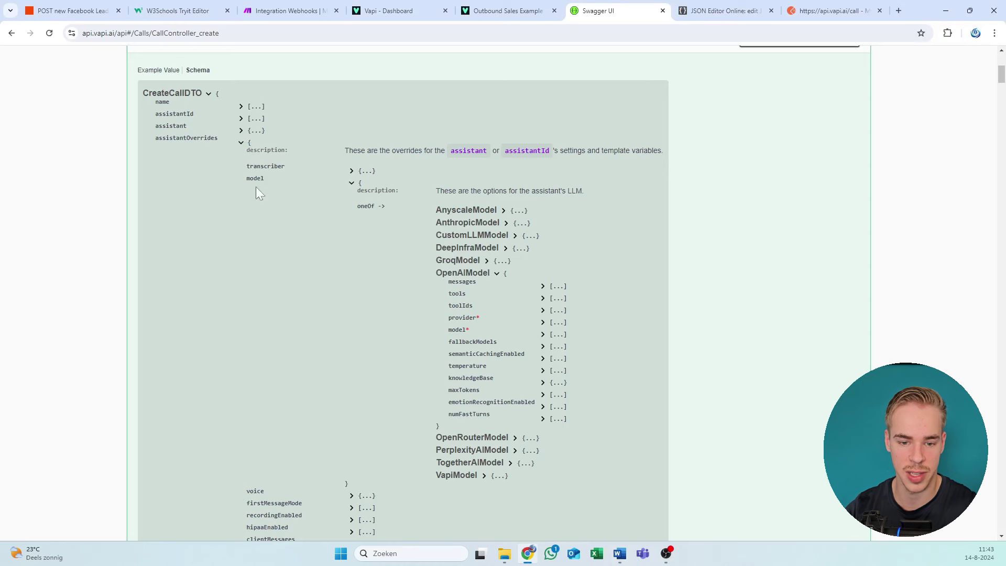
Step: Expand OpenAIModel's messages property to show OpenAIMessage content and role
{"action": "left_click", "coordinate": [359, 191]}
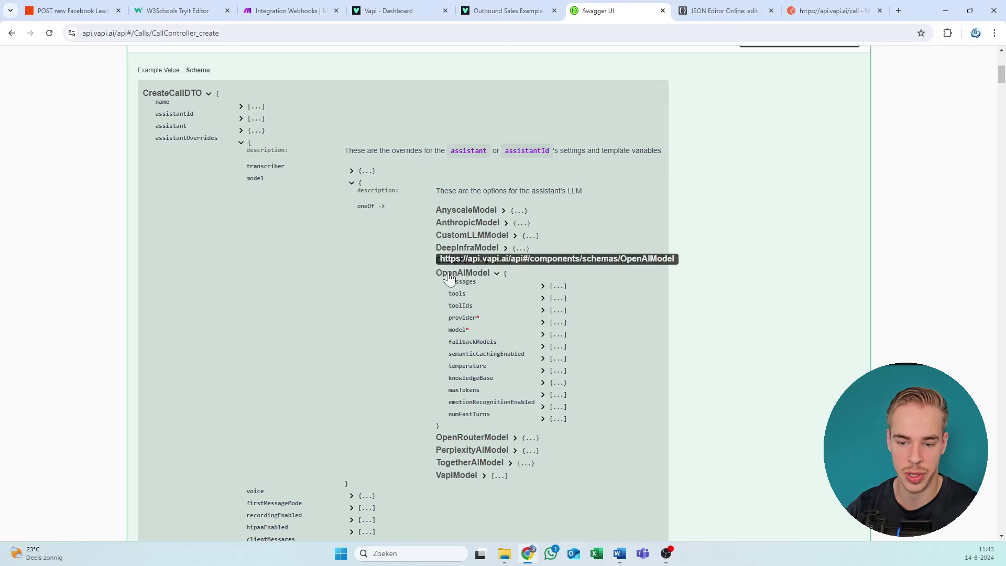
{"action": "left_click_drag", "start_coordinate": [443, 281], "coordinate": [513, 292]}
{"action": "left_click", "coordinate": [542, 286]}
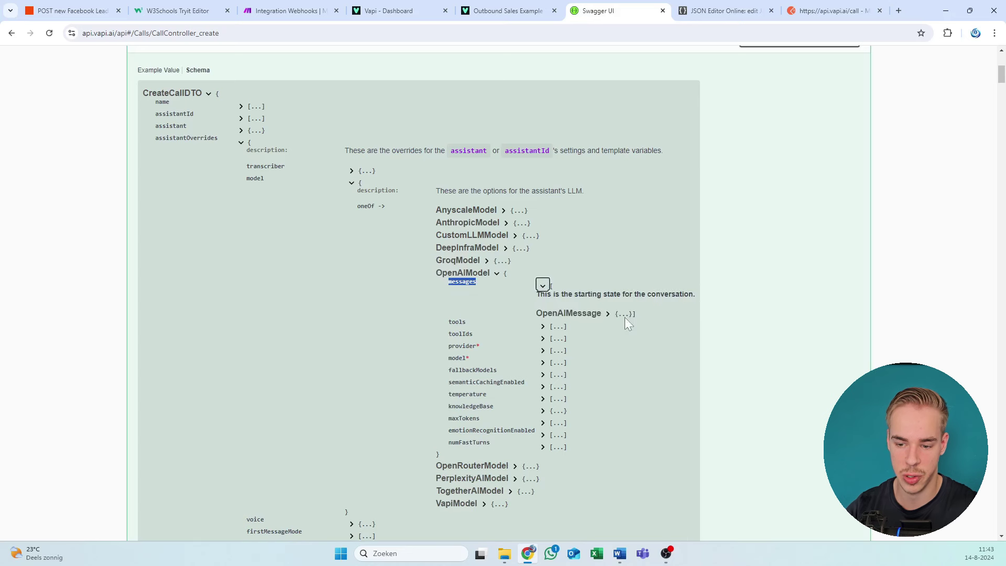
{"action": "left_click_drag", "start_coordinate": [636, 313], "coordinate": [609, 322]}
{"action": "left_click", "coordinate": [611, 317]}
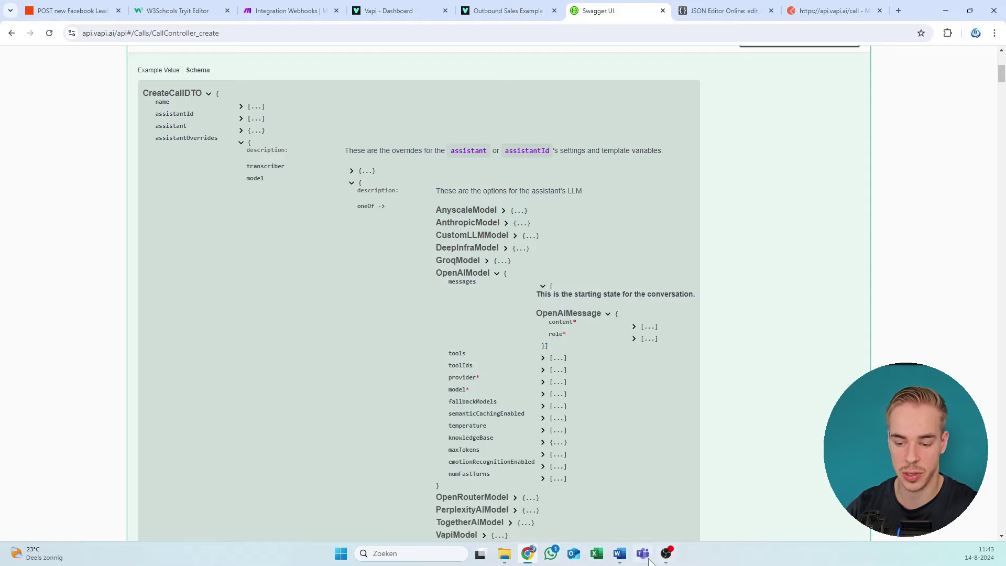
Step: Select the whole start-a-call JSON in the Word resources document
{"action": "left_click", "coordinate": [620, 553]}
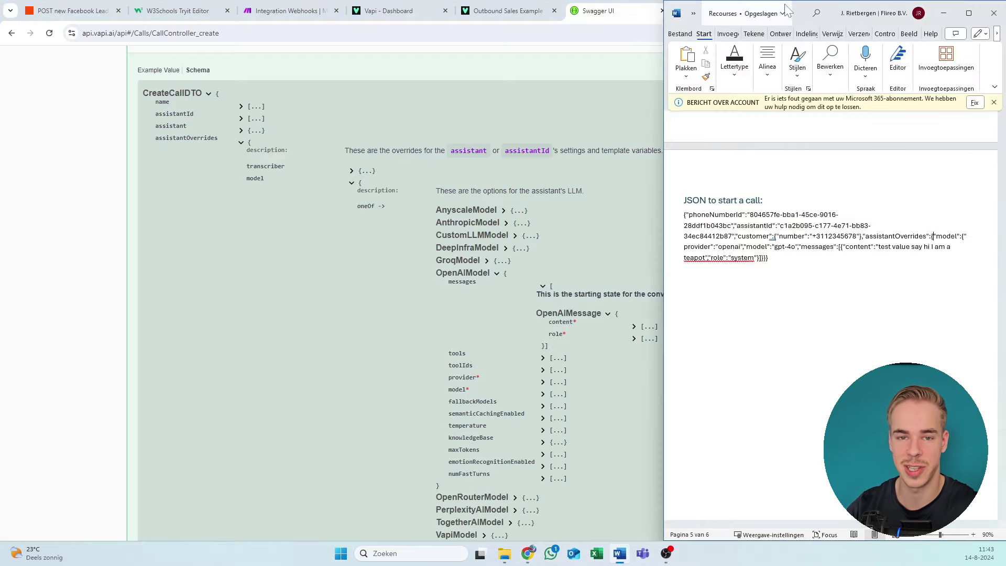
{"action": "left_click_drag", "start_coordinate": [789, 10], "coordinate": [524, 261]}
{"action": "double_click", "coordinate": [524, 262]}
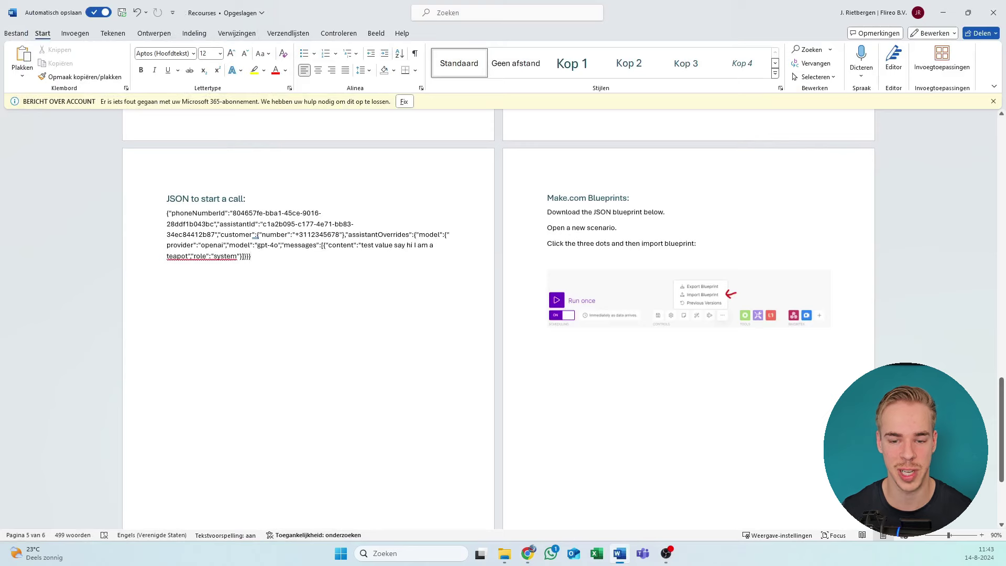
{"action": "left_click_drag", "start_coordinate": [251, 256], "coordinate": [151, 217]}
{"action": "key", "text": "ctrl+c"}
{"action": "left_click_drag", "start_coordinate": [564, 6], "coordinate": [564, 14]}
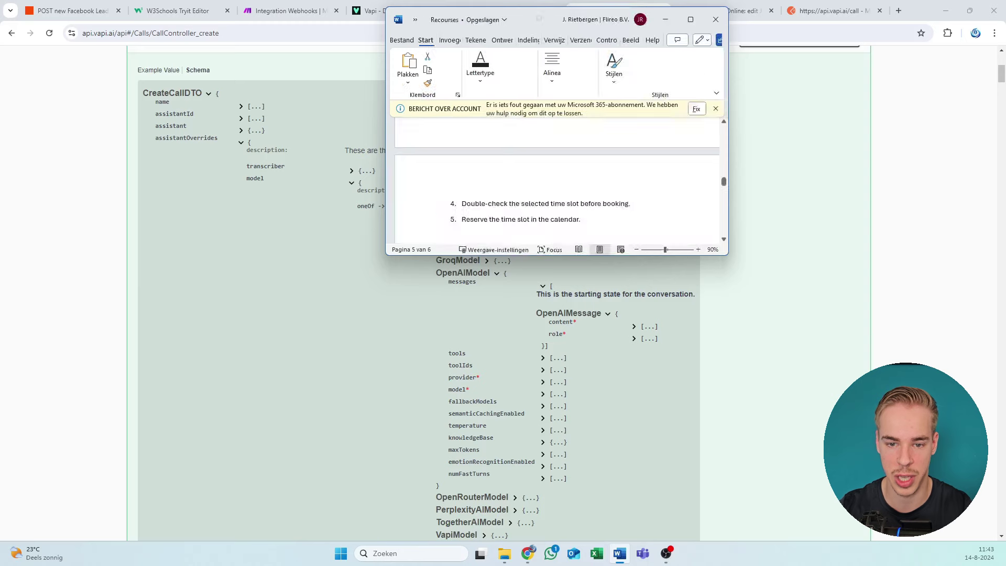
{"action": "left_click", "coordinate": [669, 16]}
Step: Replace the left editor's content in JSON Editor Online with the one-line call request body
{"action": "scroll", "coordinate": [644, 206], "scroll_direction": "down", "scroll_amount": 6}
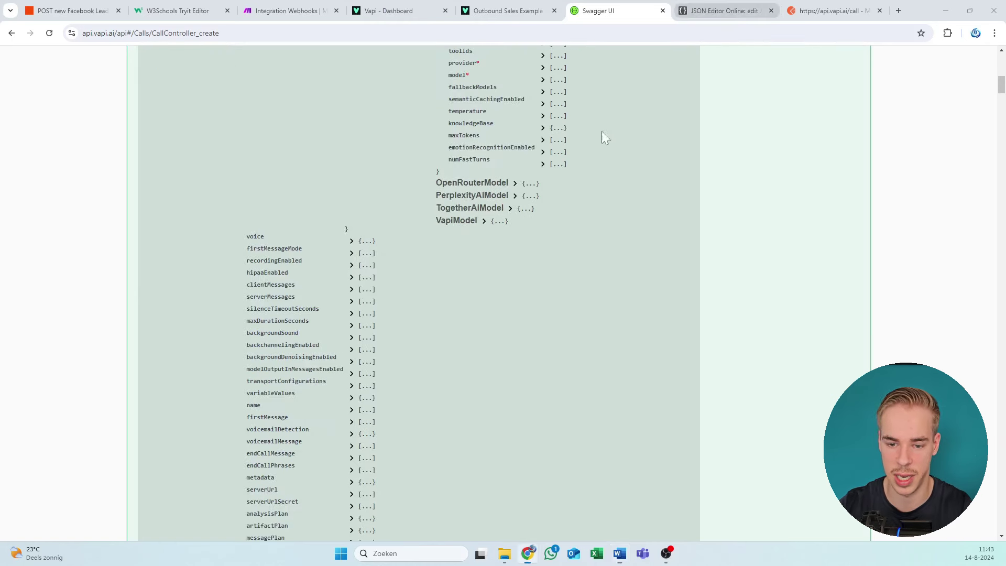
{"action": "key", "text": "ctrl+Tab"}
{"action": "key", "text": "ctrl+a"}
{"action": "key", "text": "ctrl+v"}
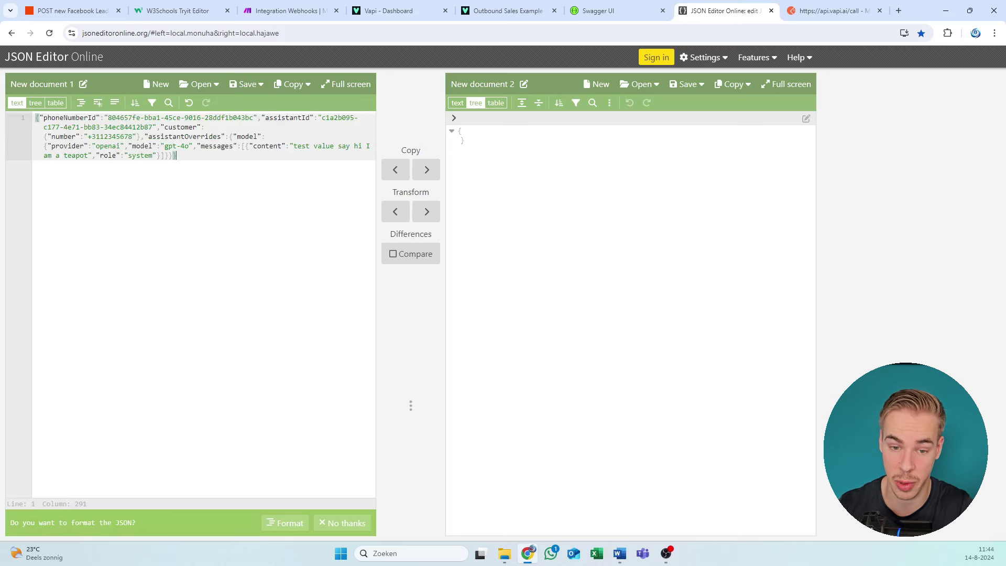
Step: Check the phoneNumberId value in the JSON request body
{"action": "left_click_drag", "start_coordinate": [253, 117], "coordinate": [108, 117]}
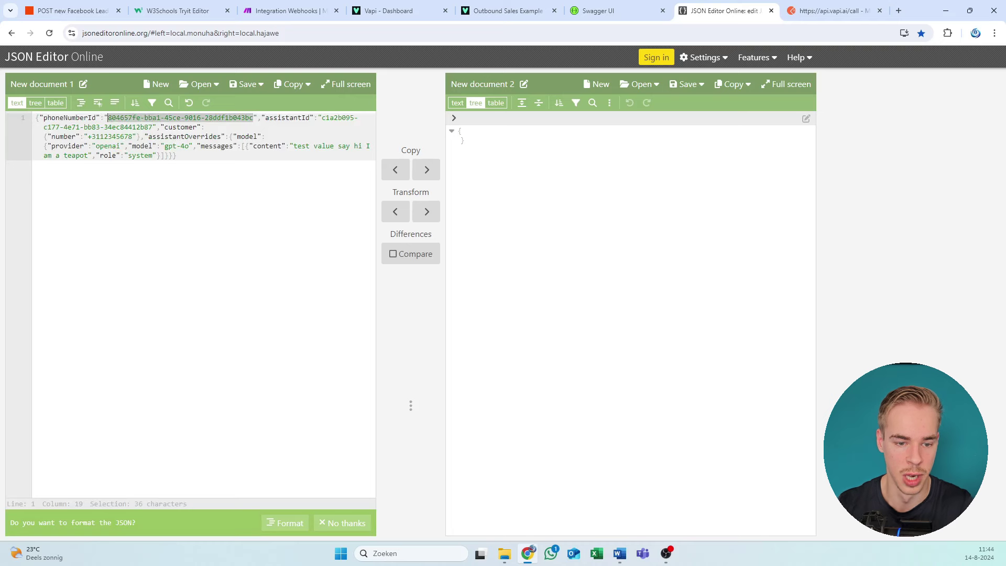
{"action": "left_click", "coordinate": [110, 117]}
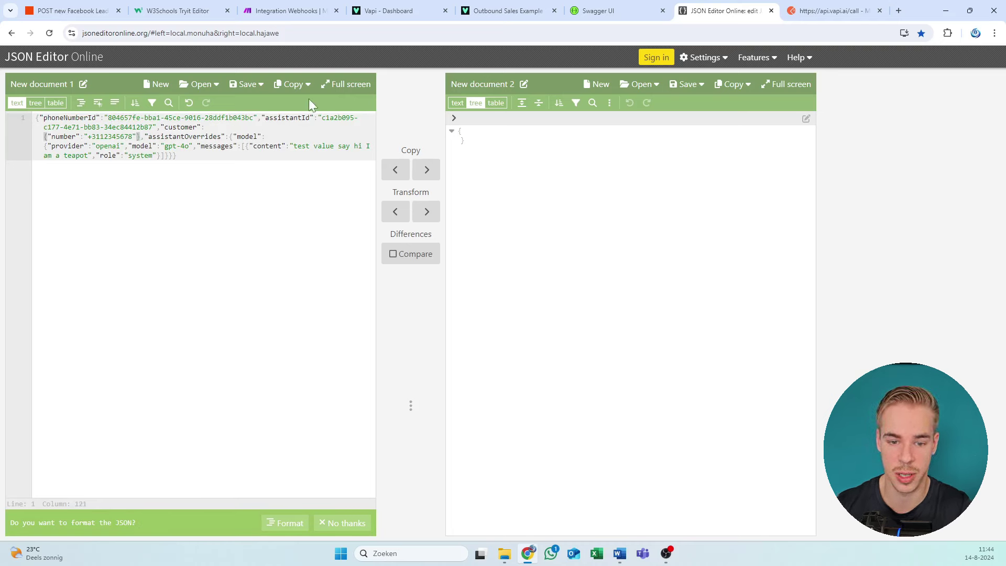
{"action": "left_click_drag", "start_coordinate": [253, 117], "coordinate": [108, 118]}
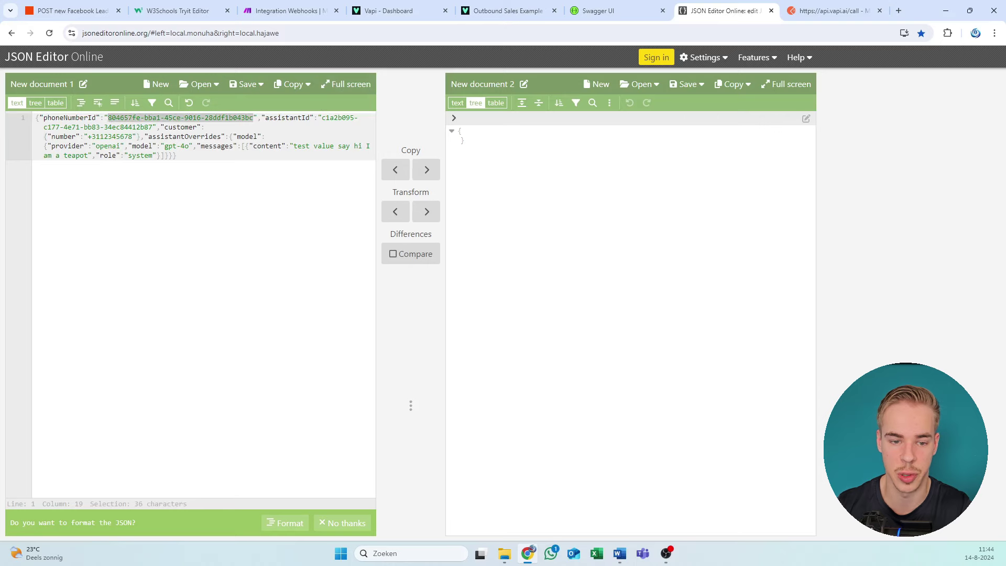
{"action": "left_click", "coordinate": [333, 117]}
Step: Dismiss the Cartesia outage banner on the Vapi assistant page and copy the assistant's ID
{"action": "left_click", "coordinate": [398, 10]}
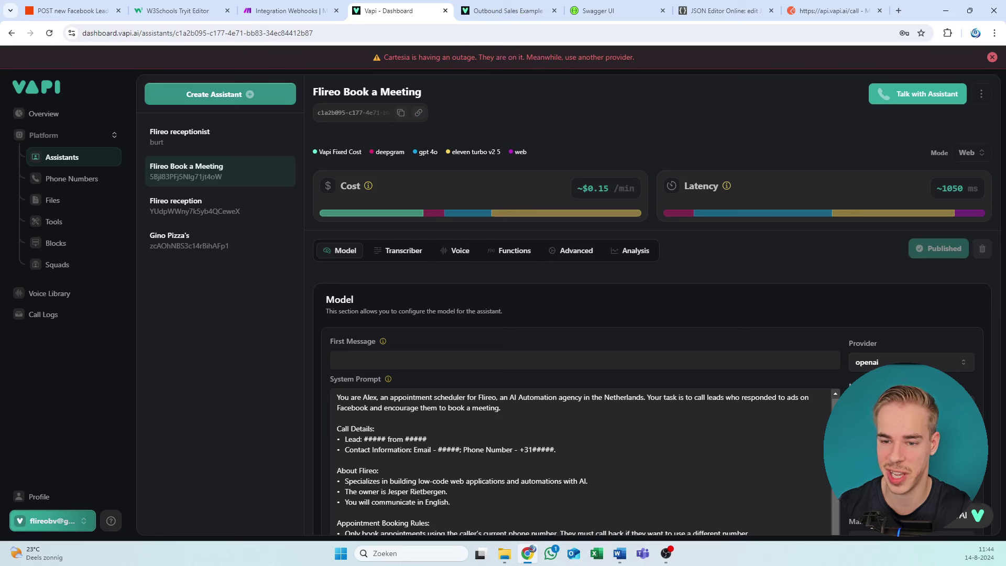
{"action": "left_click_drag", "start_coordinate": [576, 58], "coordinate": [520, 58]}
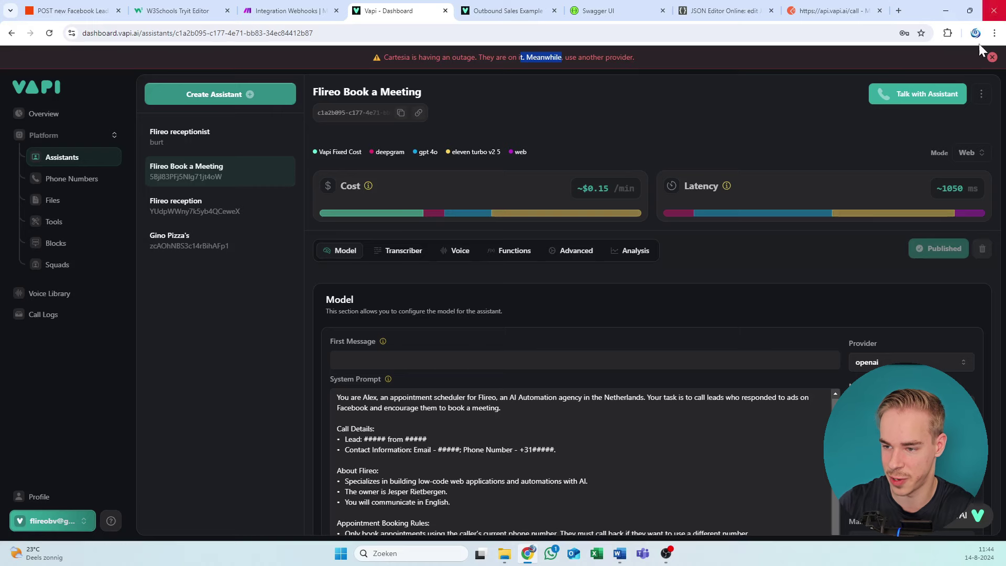
{"action": "left_click", "coordinate": [992, 57]}
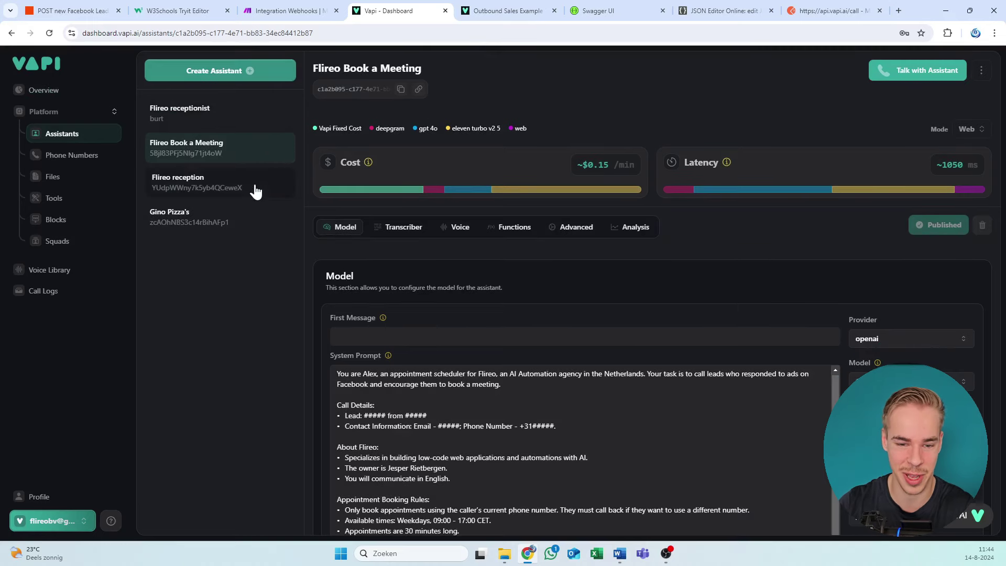
{"action": "left_click", "coordinate": [401, 89]}
Step: Verify the assistantId and customer number in the request body against the copied assistant ID
{"action": "left_click", "coordinate": [532, 7]}
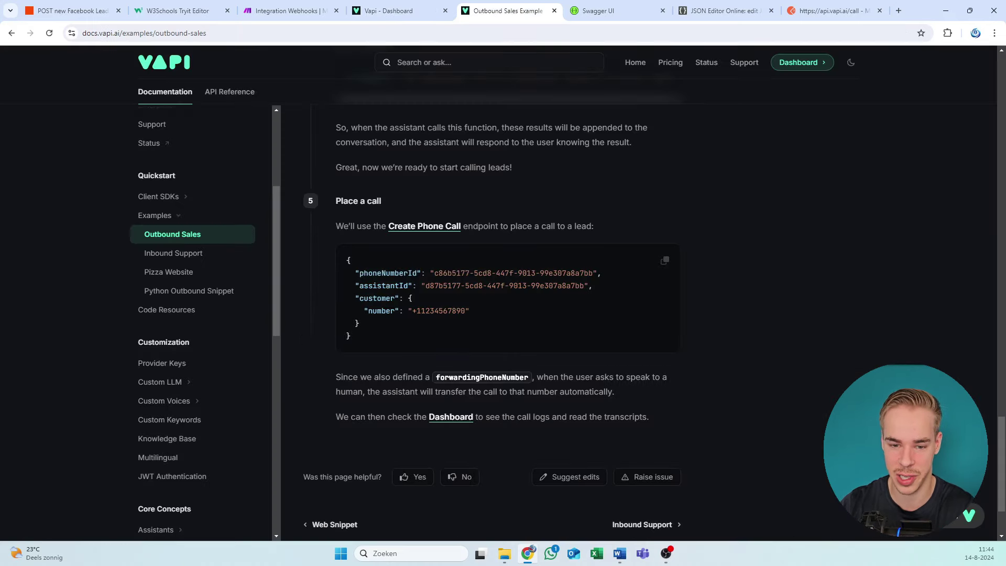
{"action": "left_click_drag", "start_coordinate": [597, 11], "coordinate": [492, 11]}
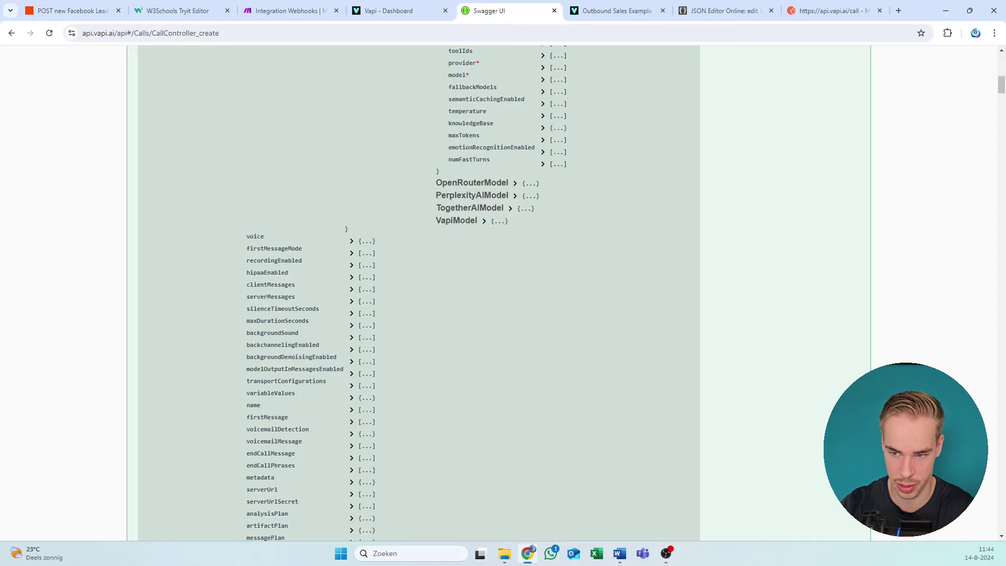
{"action": "left_click", "coordinate": [627, 8]}
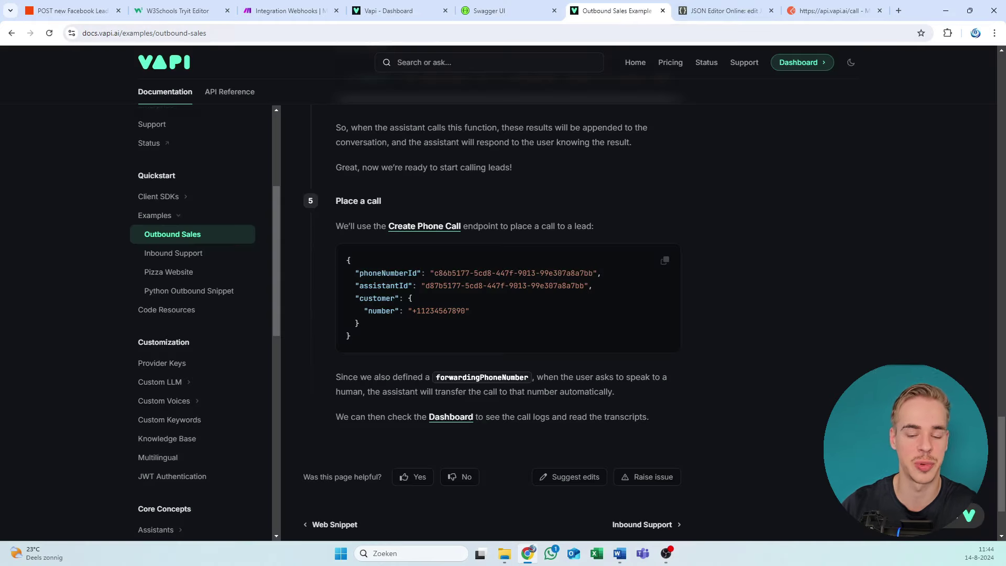
{"action": "left_click_drag", "start_coordinate": [723, 10], "coordinate": [508, 10]}
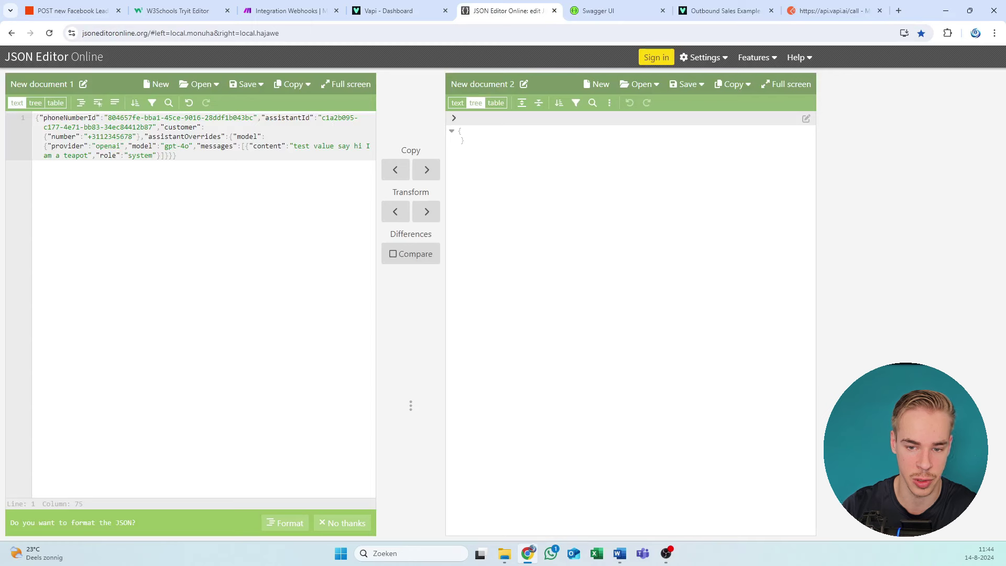
{"action": "left_click_drag", "start_coordinate": [321, 118], "coordinate": [160, 127]}
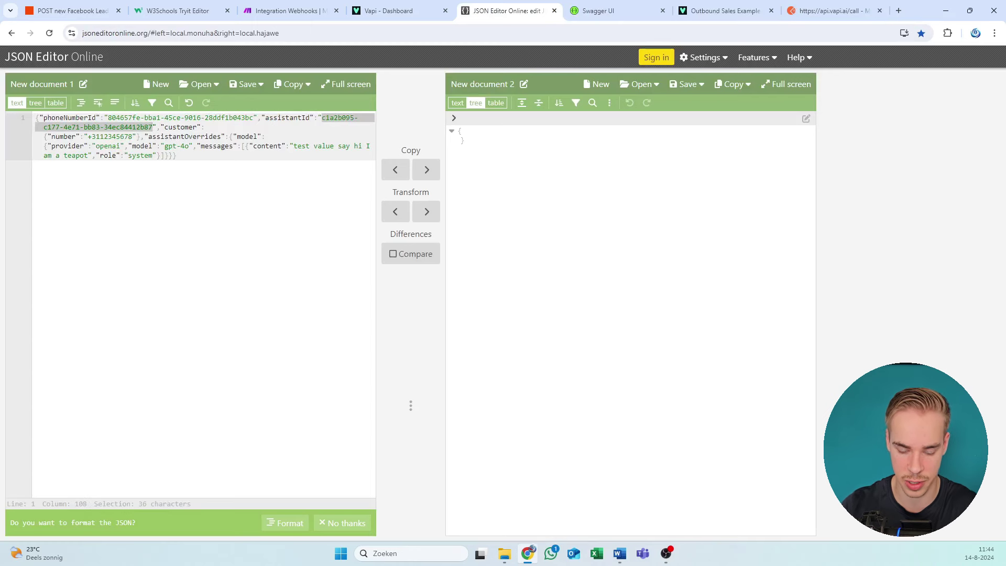
{"action": "key", "text": "Right"}
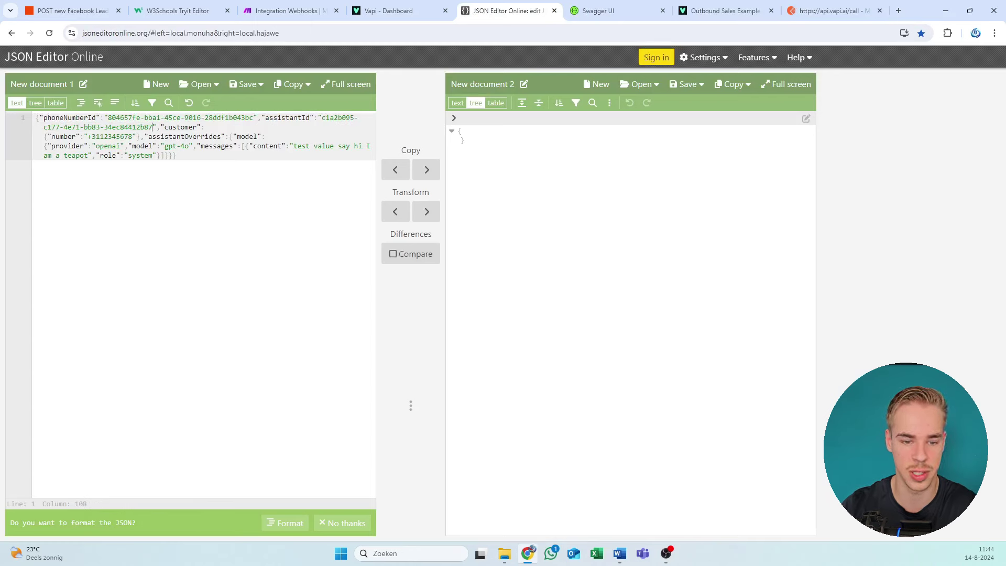
{"action": "key", "text": "shift+Left"}
{"action": "key", "text": "shift+Left"}
{"action": "key", "text": "shift+Left"}
{"action": "key", "text": "shift+Left"}
{"action": "key", "text": "shift+Left"}
{"action": "key", "text": "shift+Left"}
{"action": "key", "text": "shift+Left"}
{"action": "key", "text": "shift+Left"}
{"action": "key", "text": "shift+Left"}
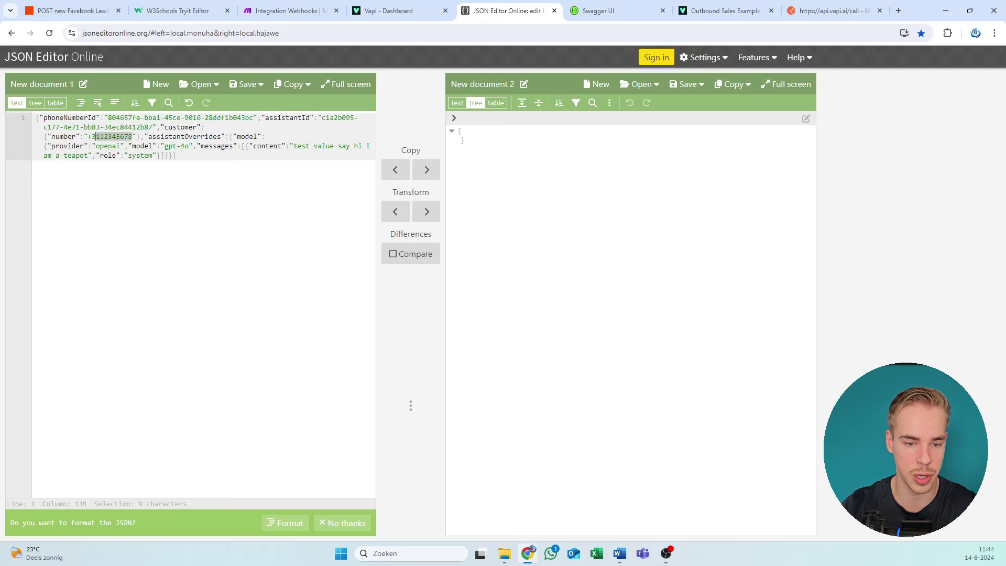
{"action": "key", "text": "Left"}
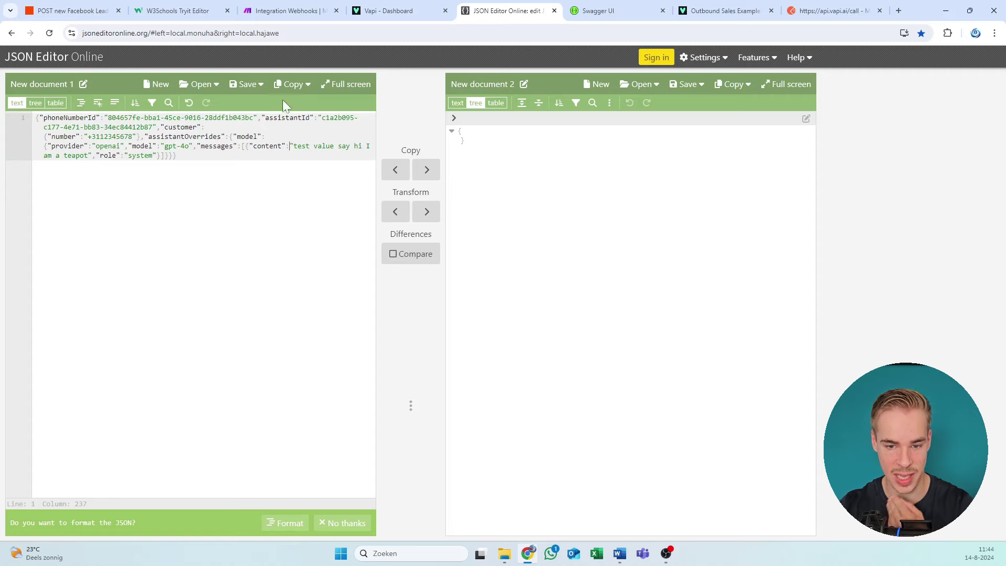
{"action": "left_click", "coordinate": [372, 7]}
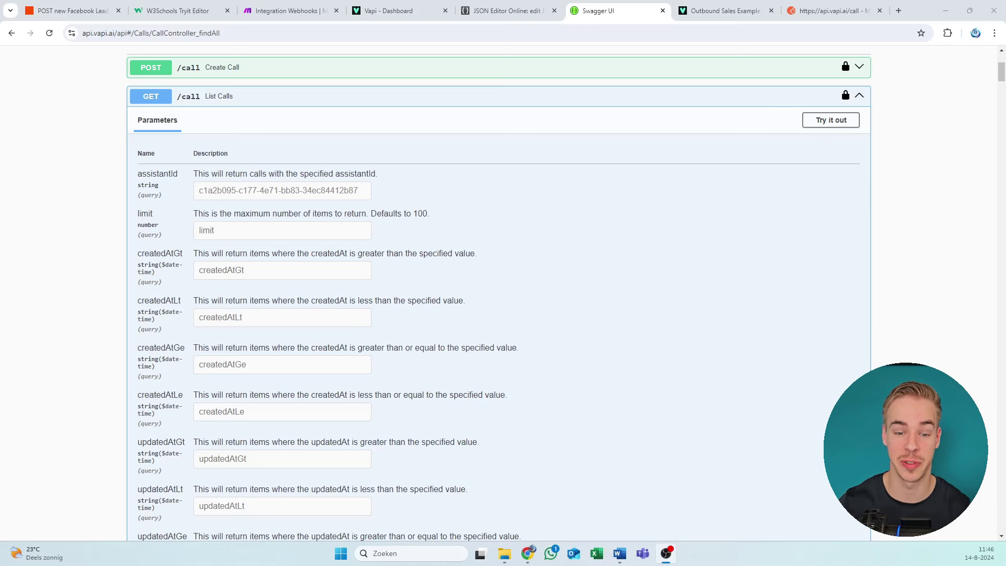
Step: Run and end a test web call with the Flireo Book a Meeting assistant, copying its ID
{"action": "left_click", "coordinate": [412, 8]}
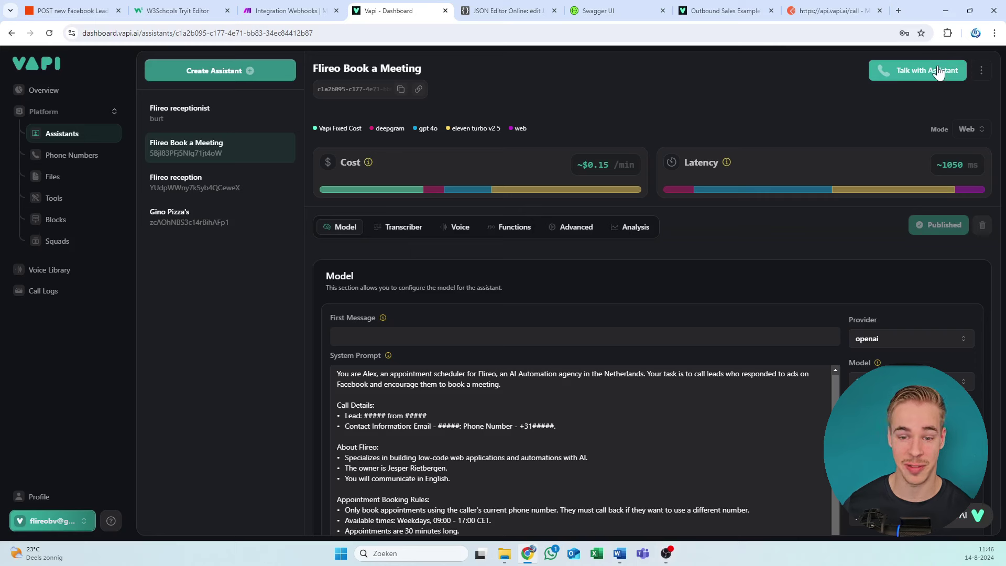
{"action": "left_click", "coordinate": [902, 76]}
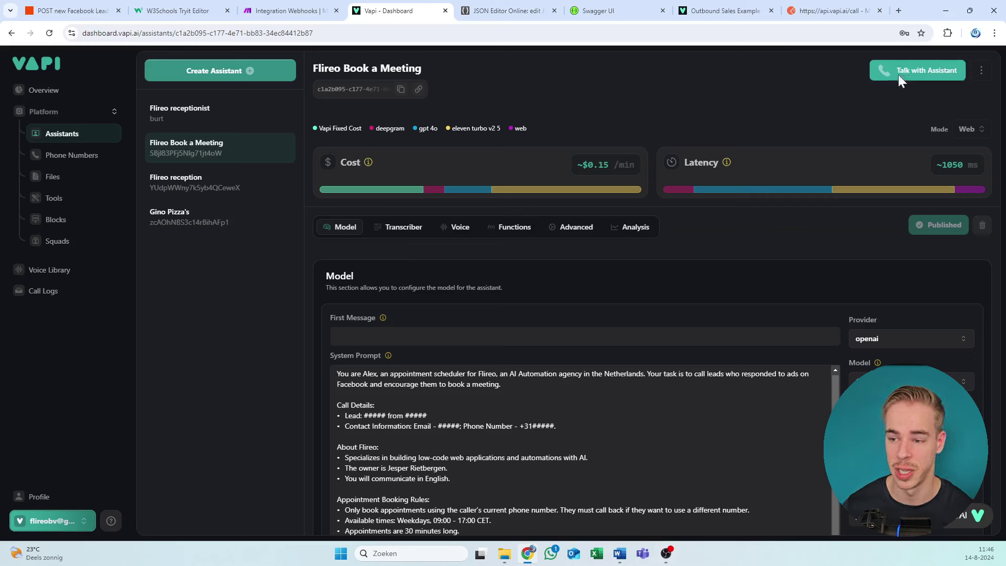
{"action": "left_click", "coordinate": [401, 89]}
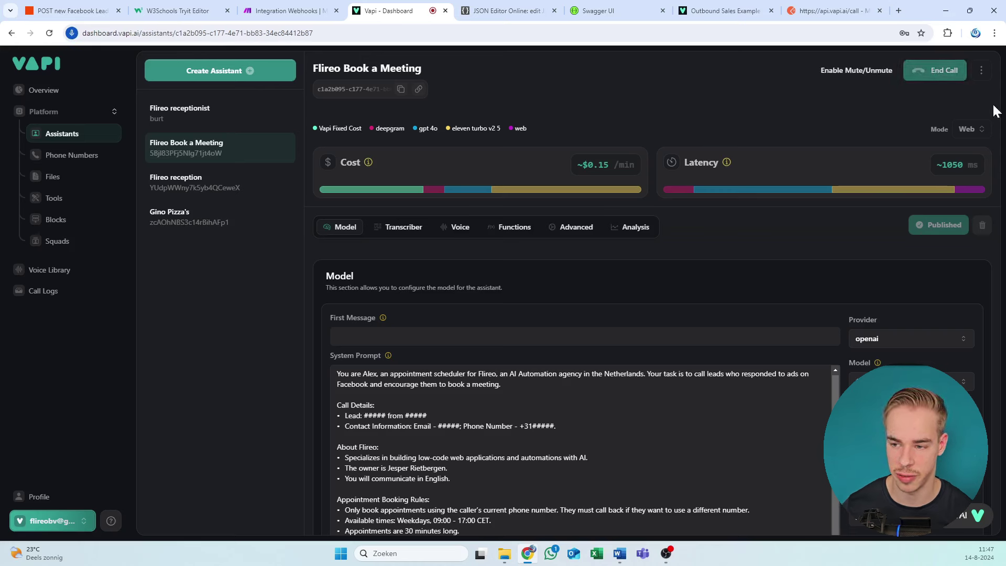
{"action": "left_click", "coordinate": [938, 76]}
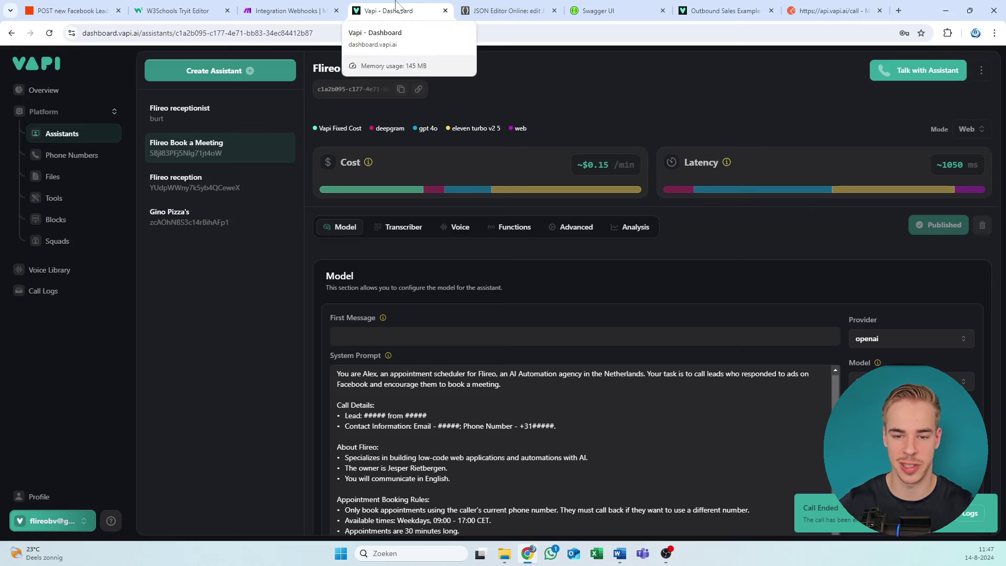
Step: Switch GET /call List Calls to try-it-out mode with the assistant's ID in the assistantId field
{"action": "left_click", "coordinate": [342, 10]}
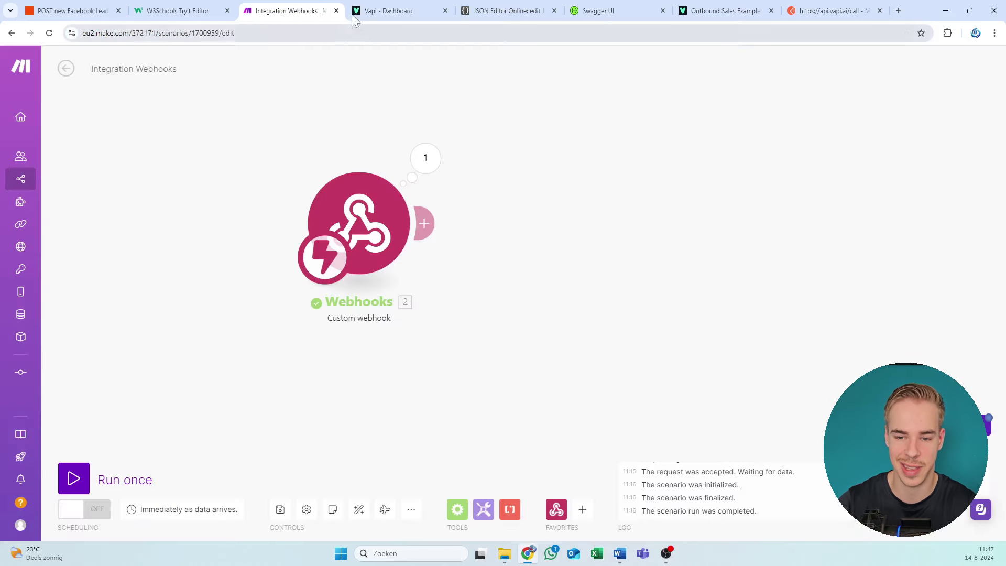
{"action": "left_click", "coordinate": [603, 11]}
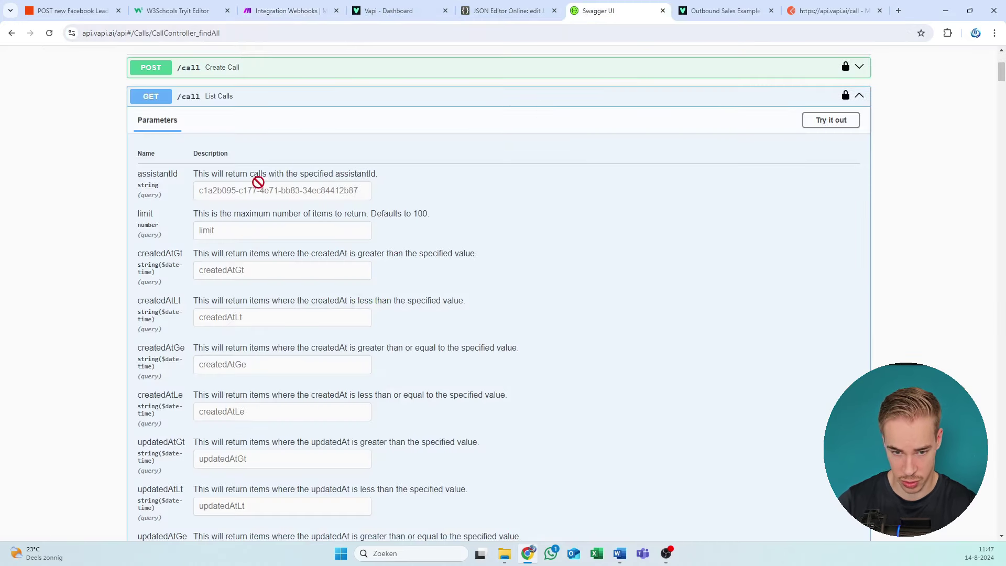
{"action": "scroll", "coordinate": [486, 212], "scroll_direction": "up", "scroll_amount": 4}
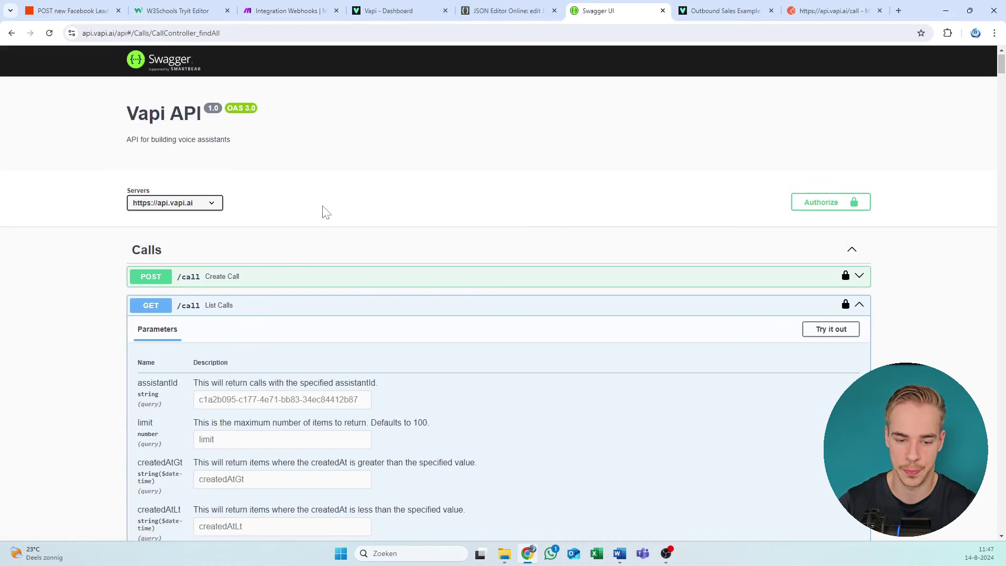
{"action": "scroll", "coordinate": [325, 212], "scroll_direction": "down", "scroll_amount": 1}
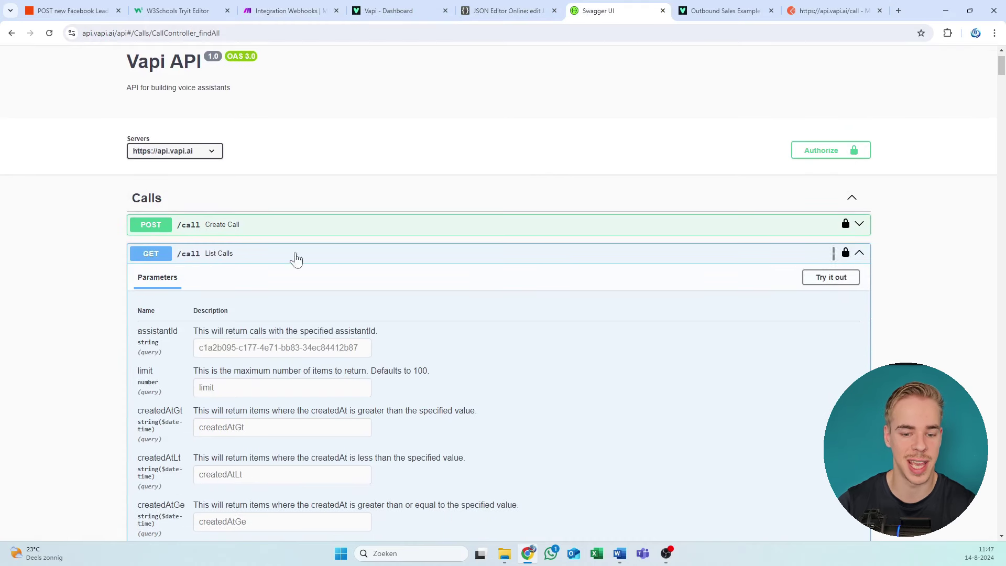
{"action": "double_click", "coordinate": [292, 258]}
{"action": "left_click", "coordinate": [917, 274]}
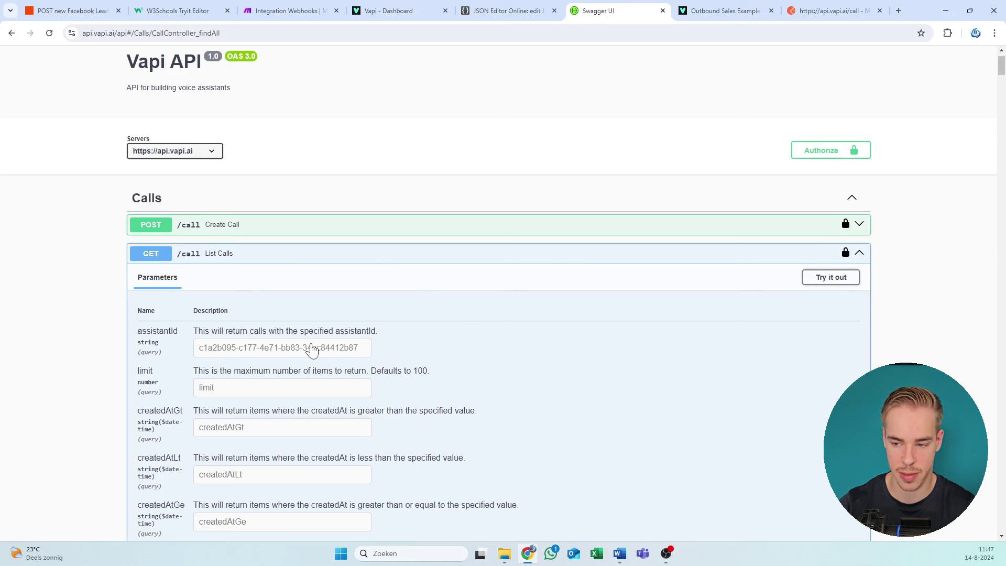
{"action": "left_click", "coordinate": [830, 277]}
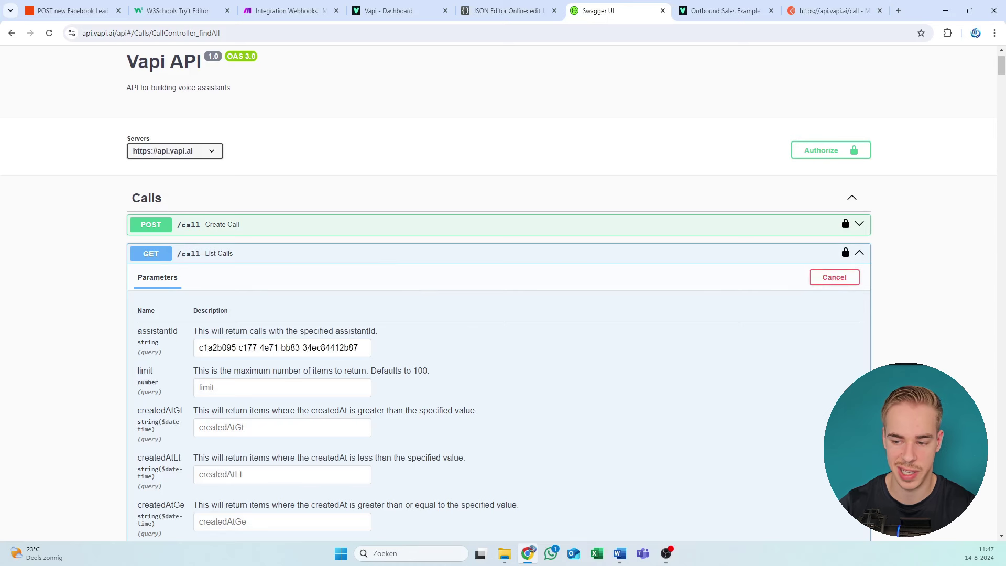
{"action": "left_click", "coordinate": [364, 347]}
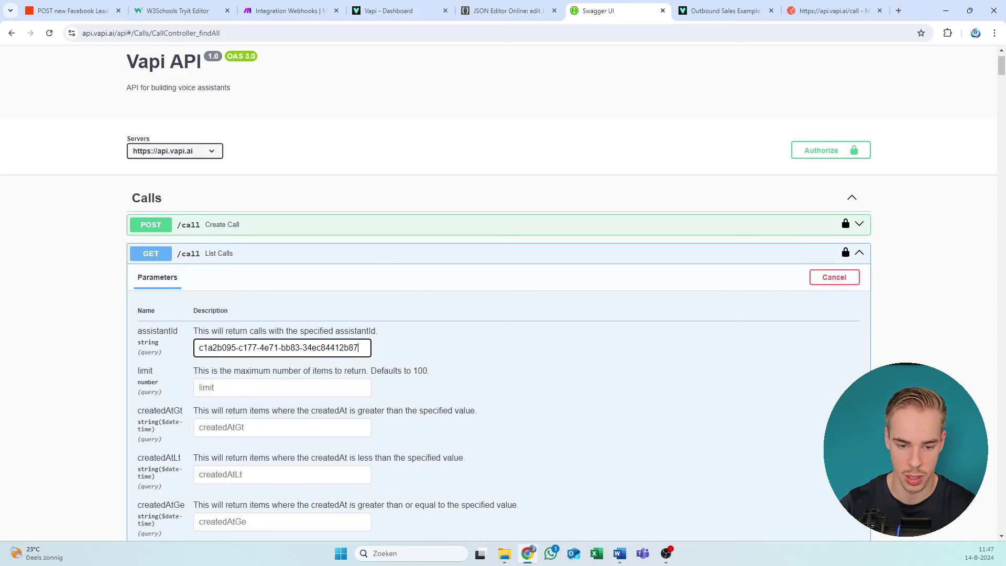
{"action": "scroll", "coordinate": [529, 517], "scroll_direction": "down", "scroll_amount": 6}
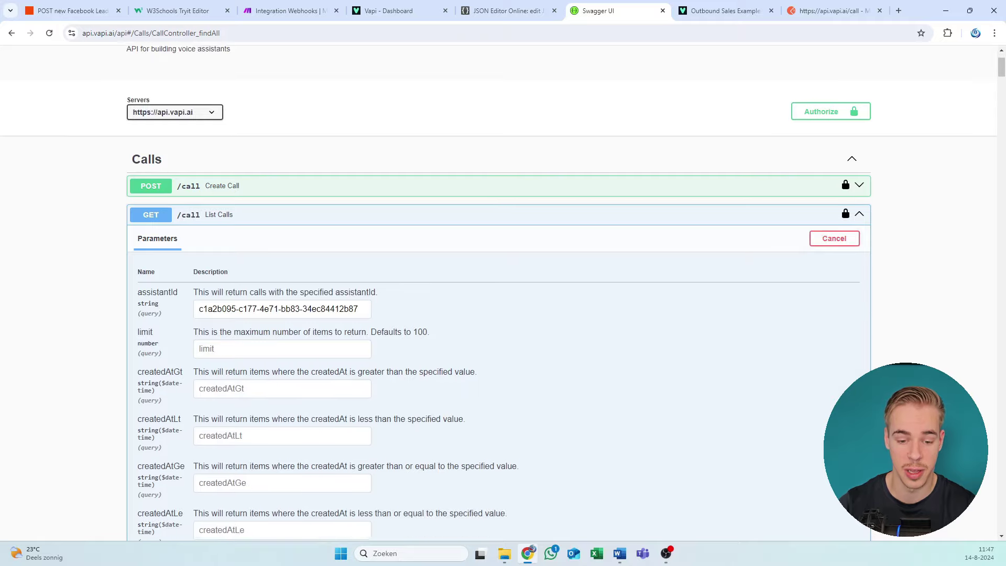
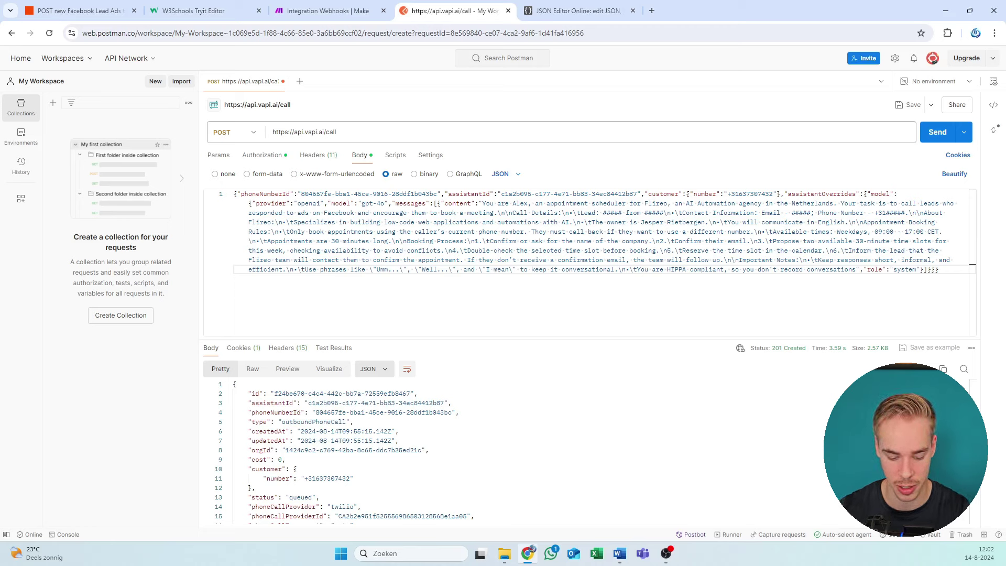
Step: Select the whole JSON request body of the Vapi /call POST in Postman
{"action": "left_click", "coordinate": [361, 222]}
{"action": "key", "text": "ctrl+a"}
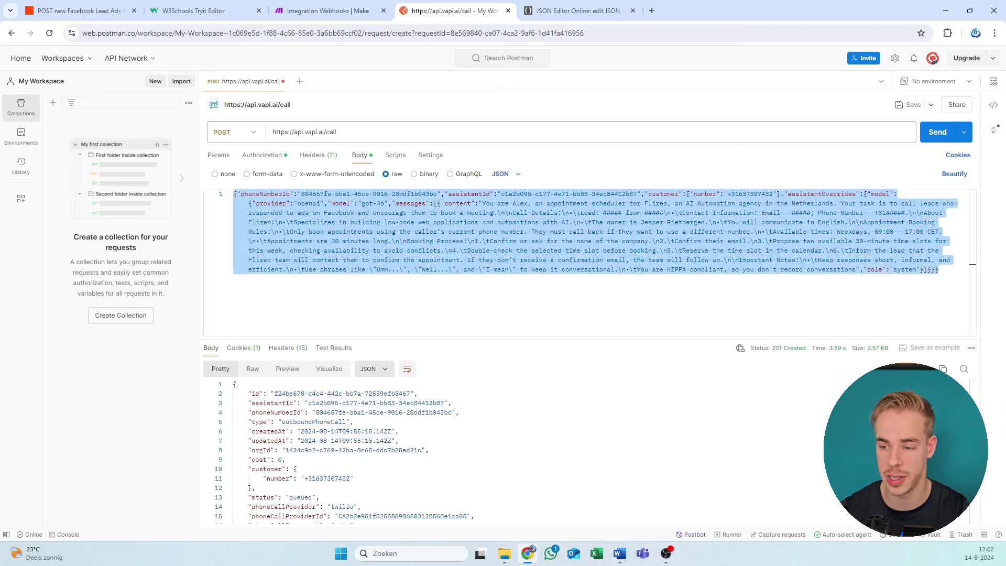
{"action": "left_click", "coordinate": [314, 10]}
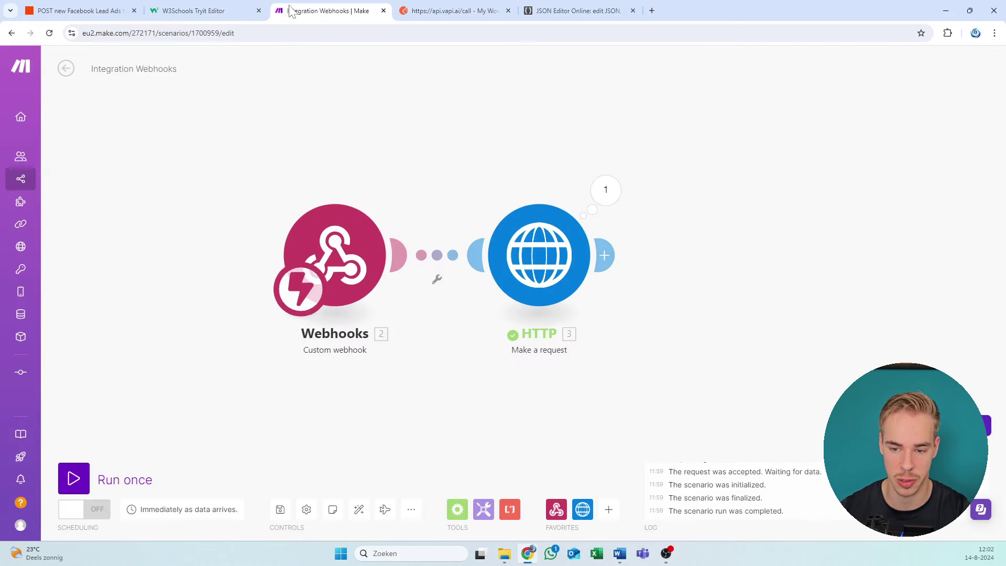
{"action": "left_click", "coordinate": [542, 257]}
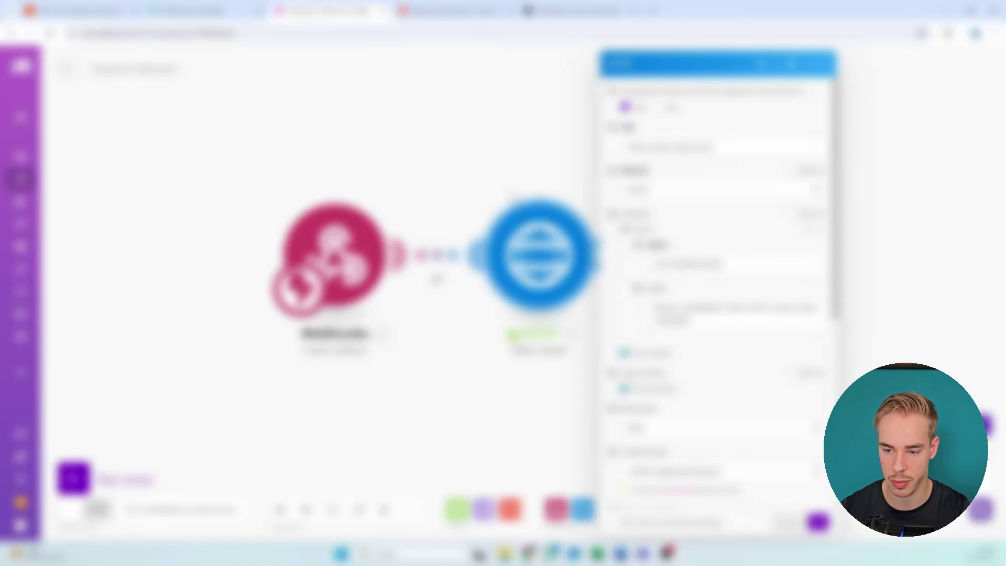
{"action": "key", "text": "Escape"}
{"action": "left_click", "coordinate": [542, 256]}
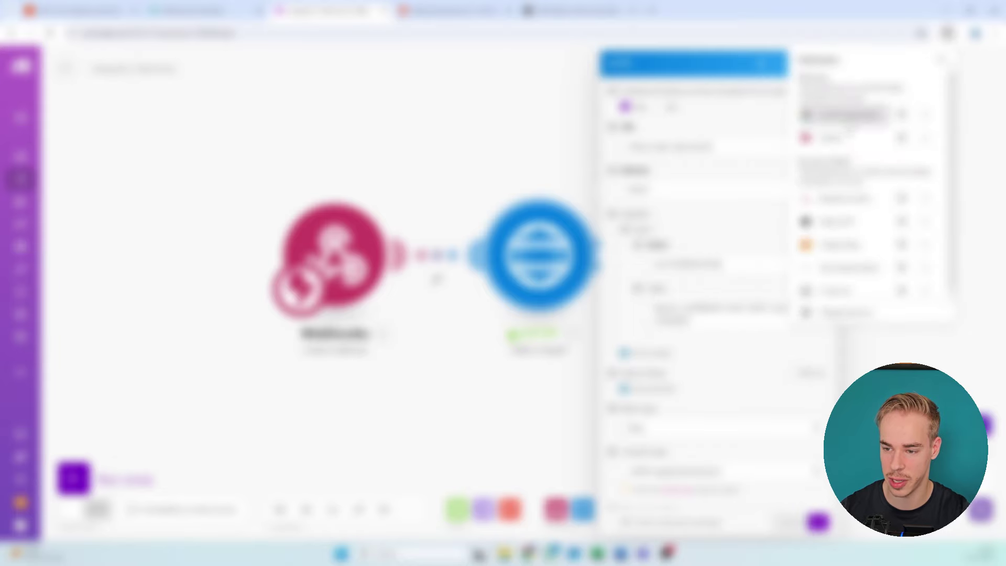
{"action": "left_click", "coordinate": [927, 32]}
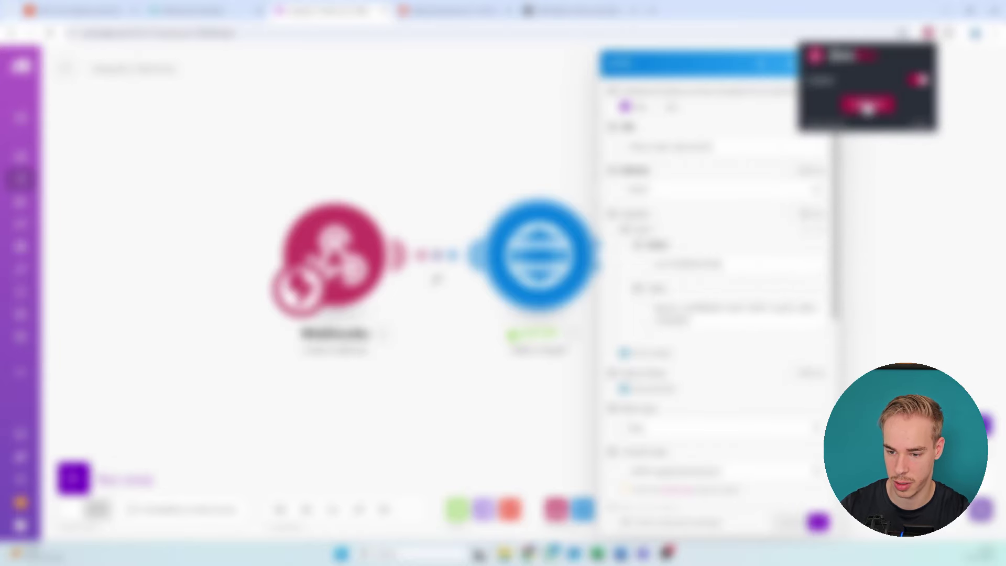
{"action": "left_click", "coordinate": [867, 106]}
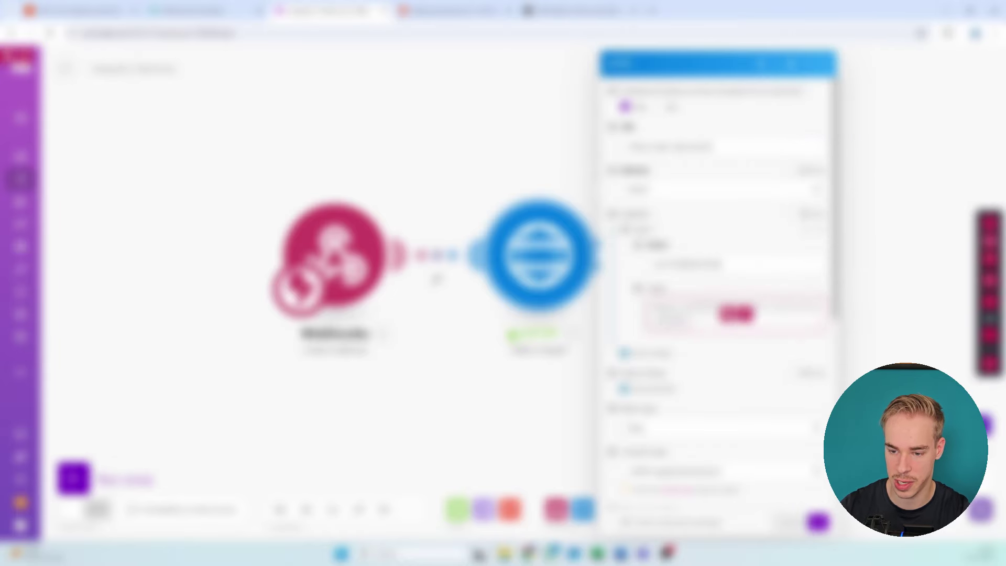
{"action": "left_click", "coordinate": [990, 364]}
{"action": "scroll", "coordinate": [656, 203], "scroll_direction": "down", "scroll_amount": 3}
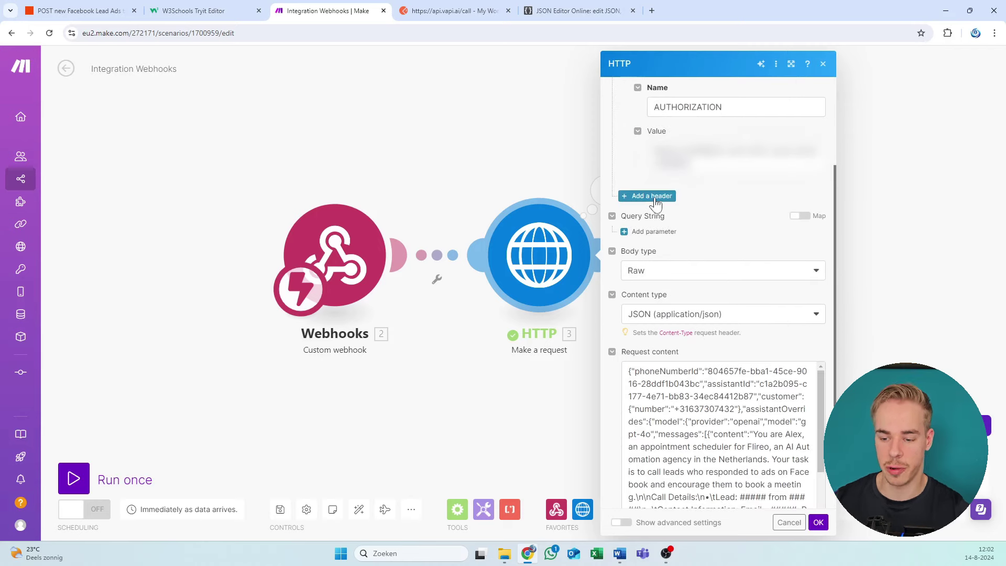
{"action": "scroll", "coordinate": [657, 203], "scroll_direction": "down", "scroll_amount": 2}
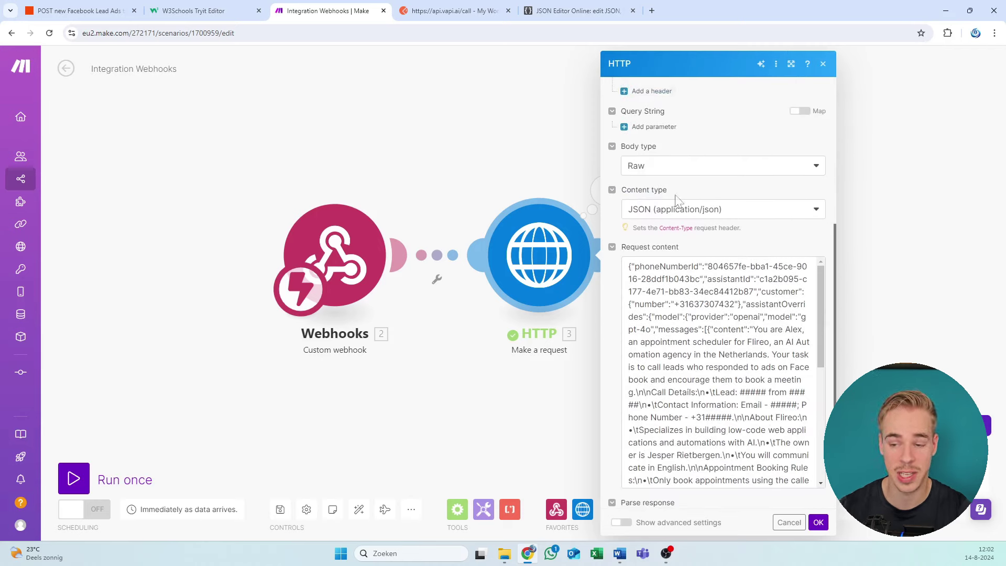
{"action": "scroll", "coordinate": [677, 202], "scroll_direction": "down", "scroll_amount": 1}
{"action": "scroll", "coordinate": [691, 201], "scroll_direction": "up", "scroll_amount": 6}
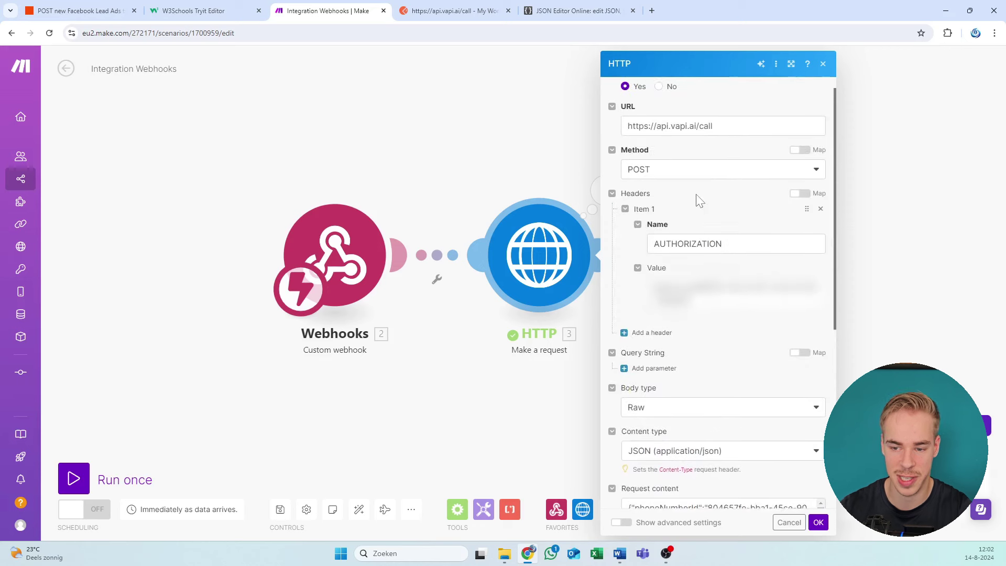
{"action": "scroll", "coordinate": [700, 201], "scroll_direction": "up", "scroll_amount": 1}
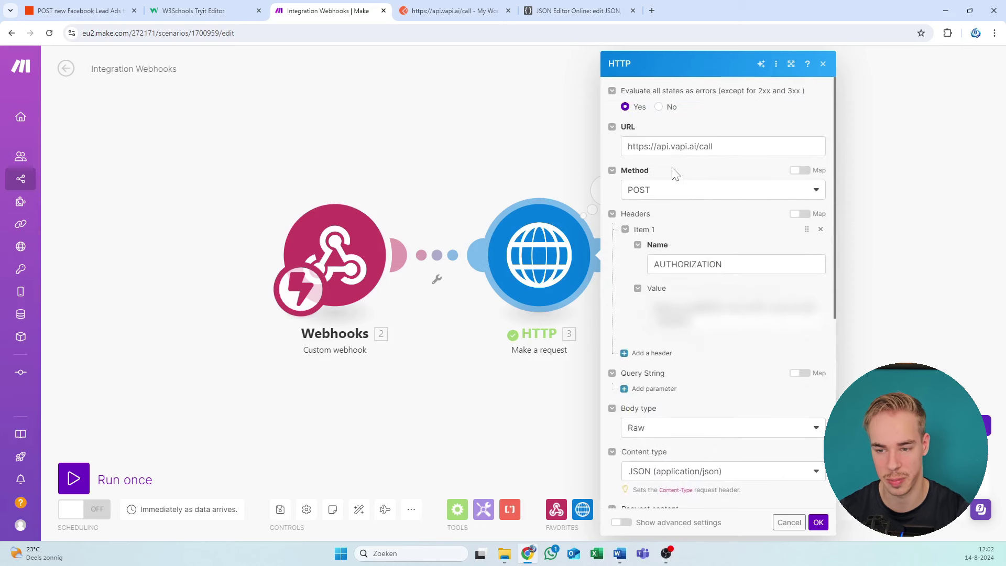
{"action": "left_click", "coordinate": [823, 63]}
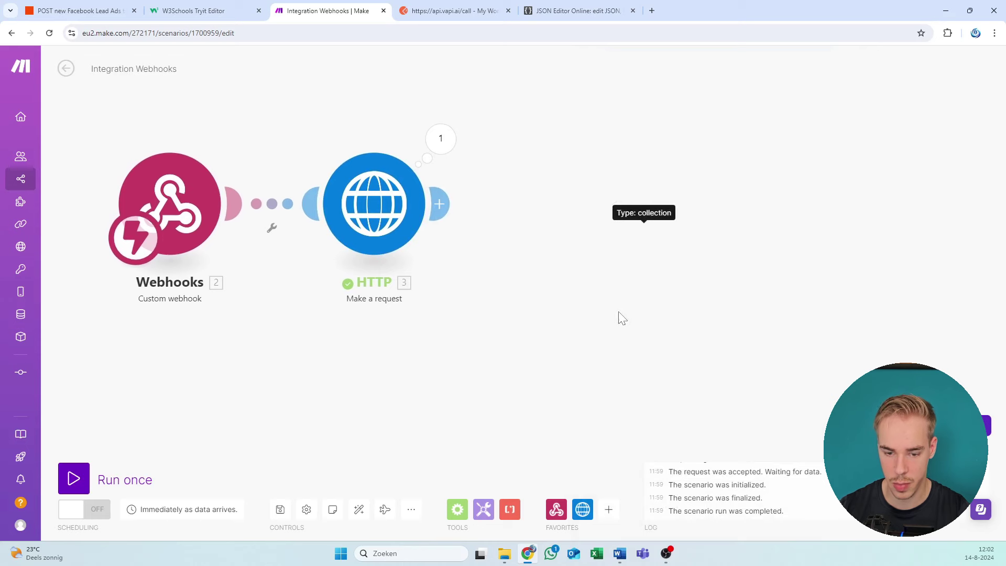
Step: Add an HTTP 'Make a request' module after the existing HTTP module, then bring Postman forward
{"action": "left_click", "coordinate": [588, 186]}
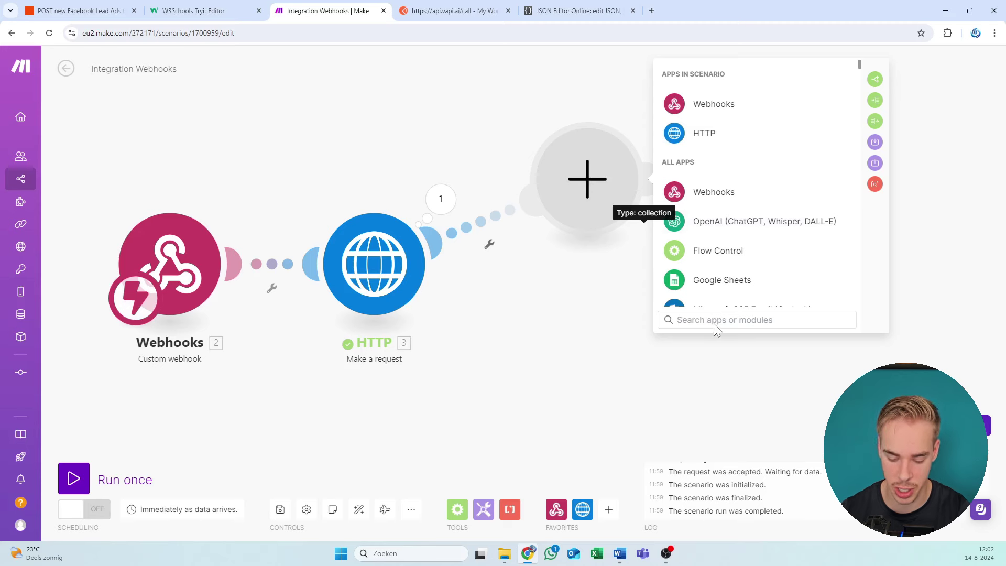
{"action": "left_click", "coordinate": [702, 140]}
{"action": "scroll", "coordinate": [703, 209], "scroll_direction": "down", "scroll_amount": 3}
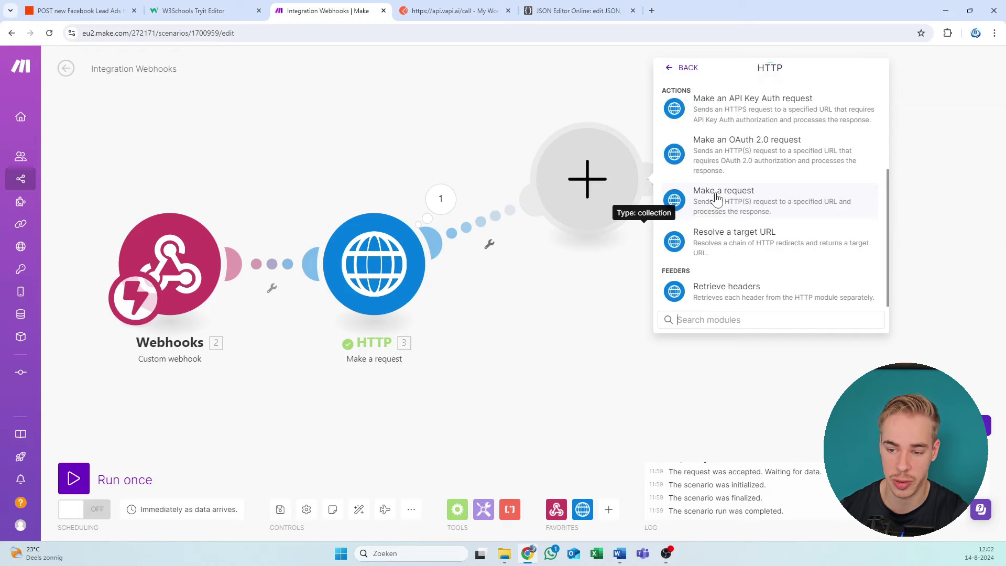
{"action": "left_click", "coordinate": [716, 198]}
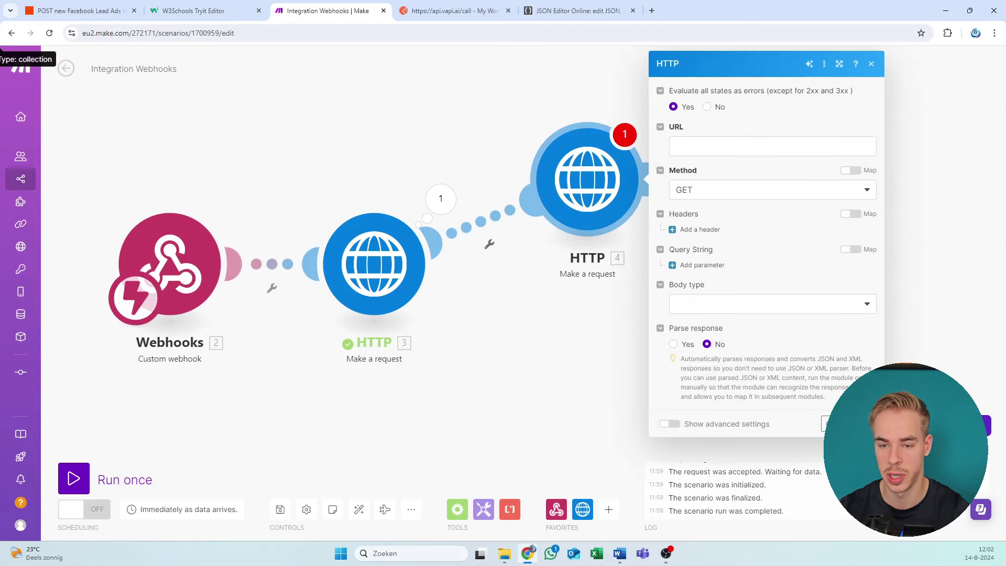
{"action": "left_click", "coordinate": [463, 7]}
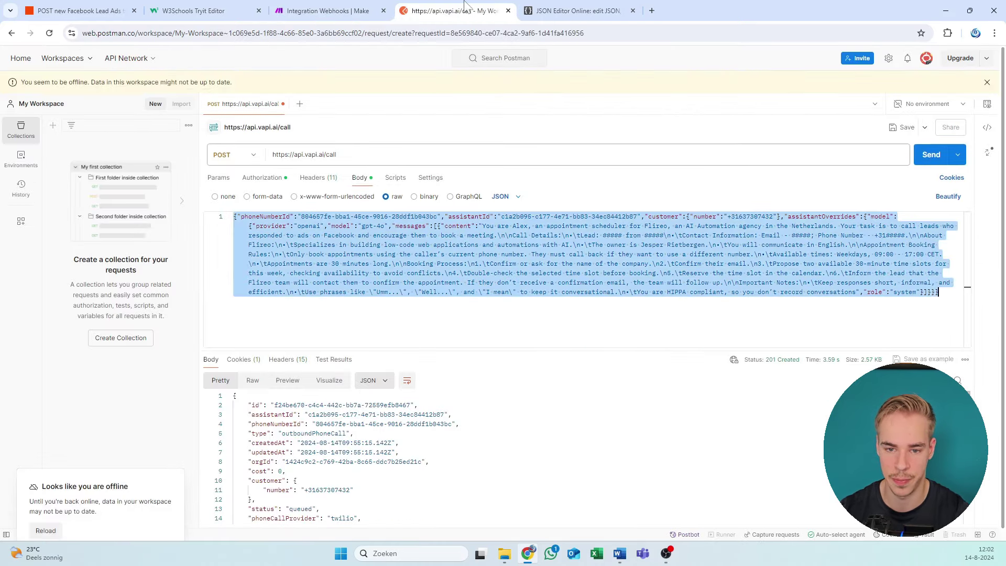
{"action": "triple_click", "coordinate": [363, 154]}
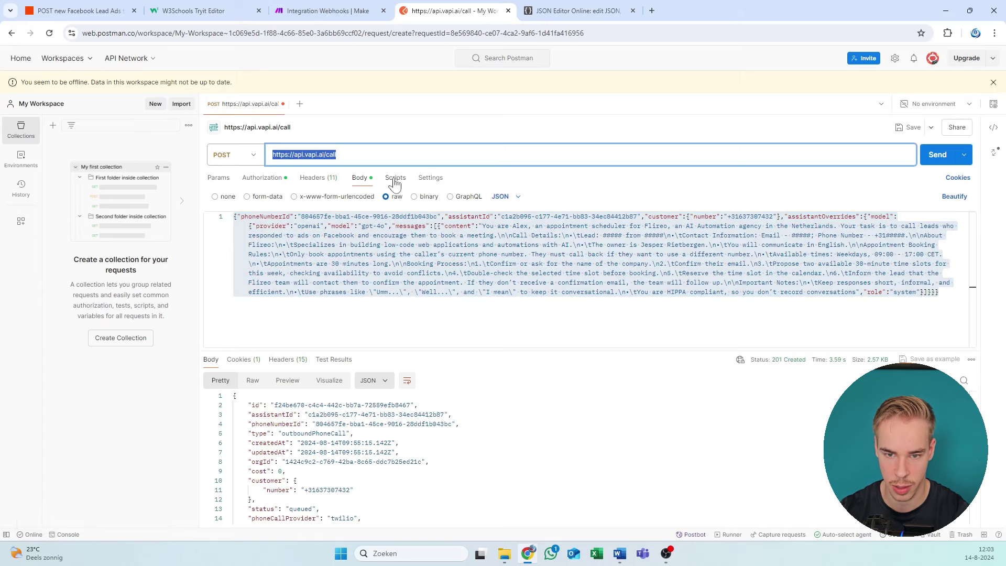
{"action": "key", "text": "ctrl+c"}
{"action": "left_click", "coordinate": [327, 10]}
{"action": "key", "text": "ctrl+v"}
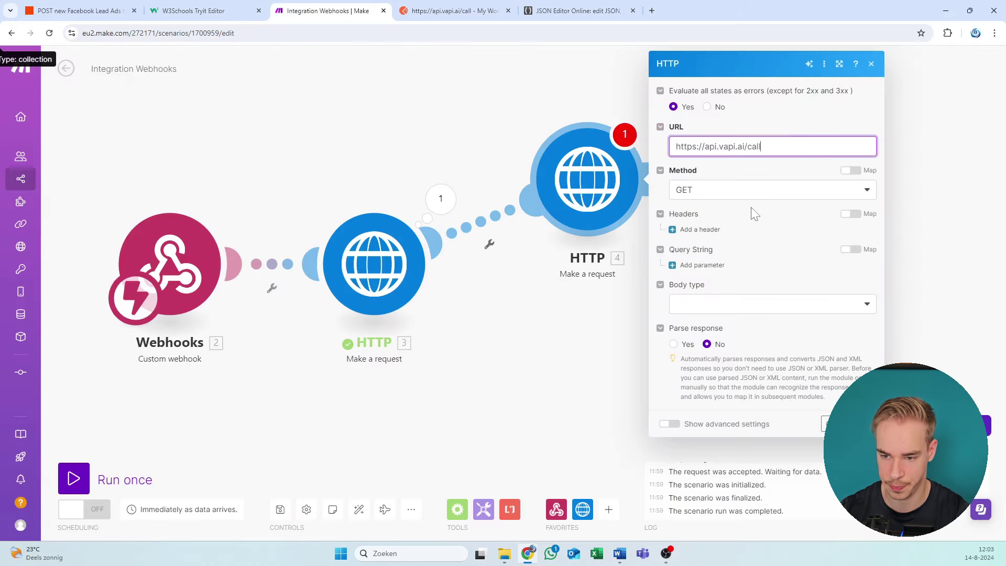
{"action": "left_click", "coordinate": [751, 193]}
{"action": "left_click", "coordinate": [702, 244]}
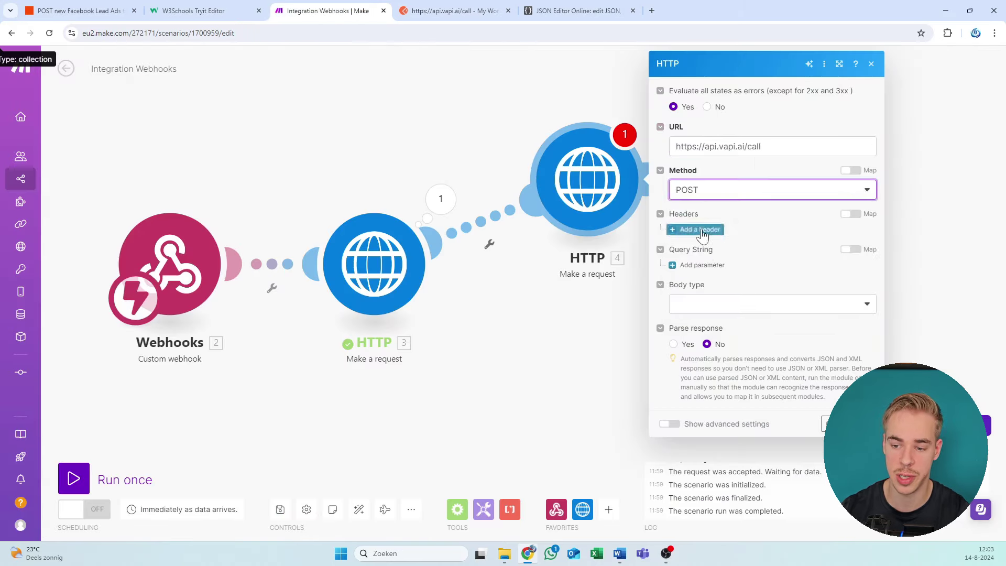
Step: Add a request header and name it AUTHORIZATION
{"action": "left_click", "coordinate": [702, 231]}
{"action": "left_click", "coordinate": [704, 264]}
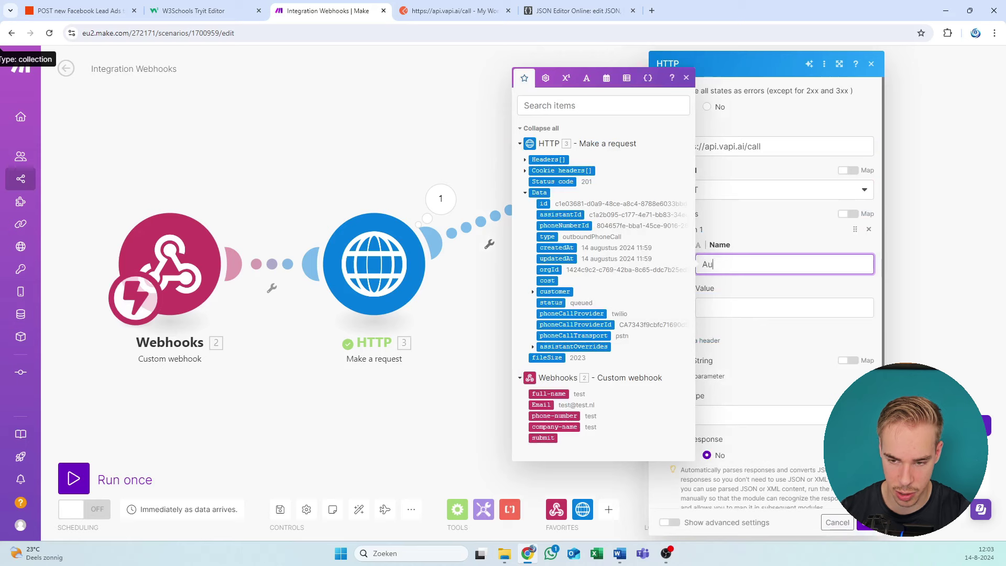
{"action": "type", "text": "Aut"}
{"action": "key", "text": "ctrl+a"}
{"action": "type", "text": "AUH"}
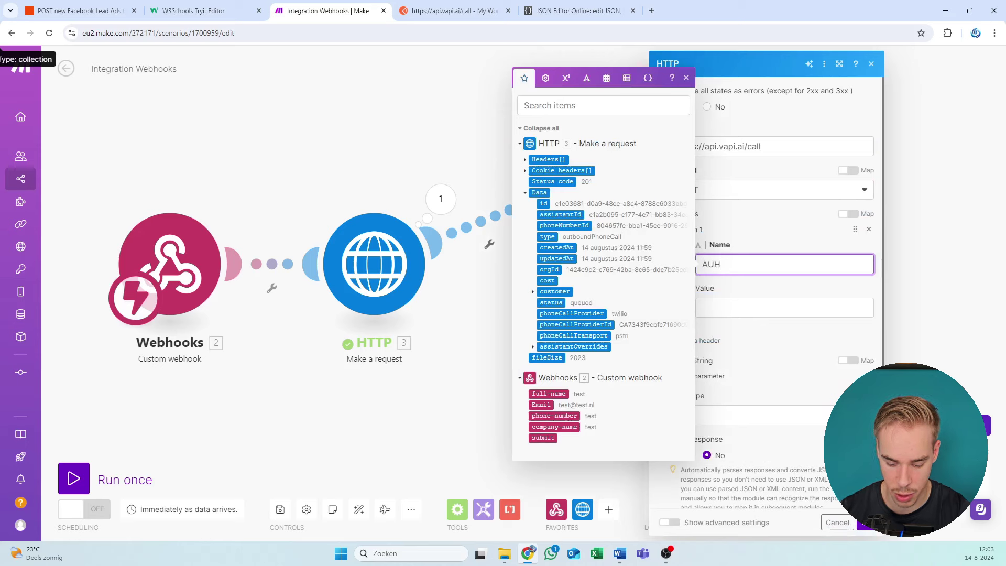
{"action": "type", "text": "ORIZATION"}
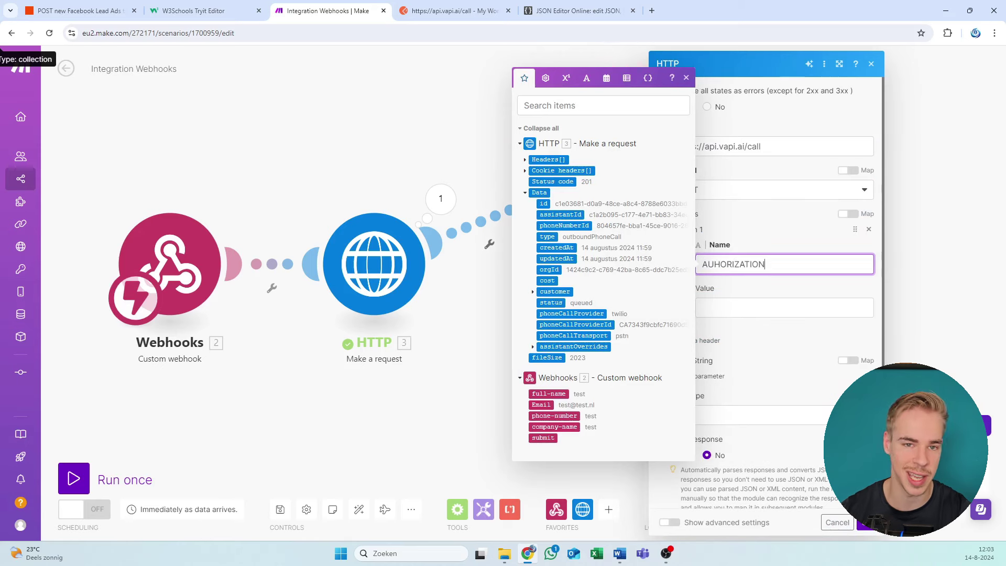
{"action": "left_click", "coordinate": [726, 310]}
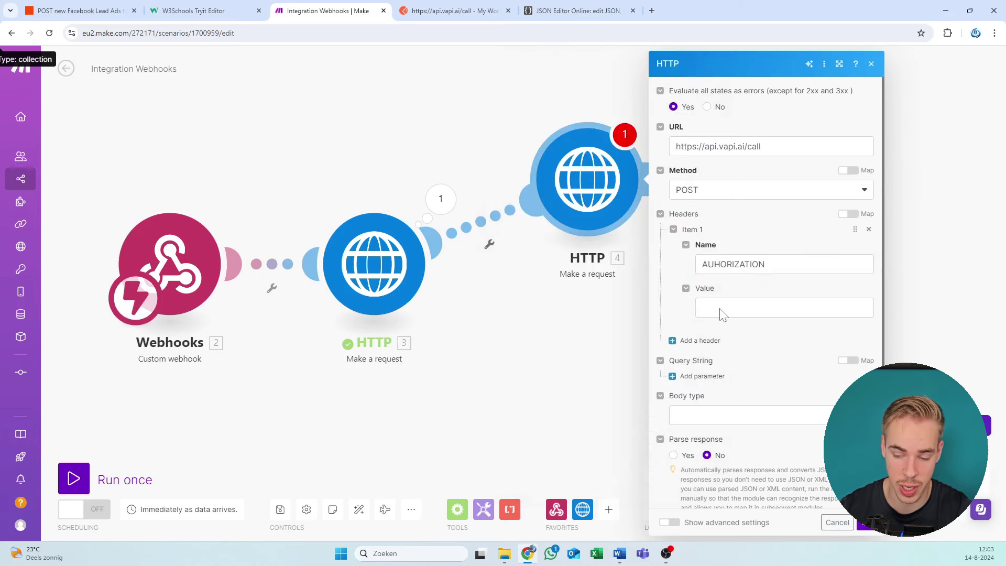
{"action": "key", "text": "shift+Tab"}
{"action": "key", "text": "Home"}
{"action": "key", "text": "Right"}
{"action": "key", "text": "Right"}
Step: Correct the header name to AUTHORIZATION and enter a Bearer value for it
{"action": "type", "text": "T"}
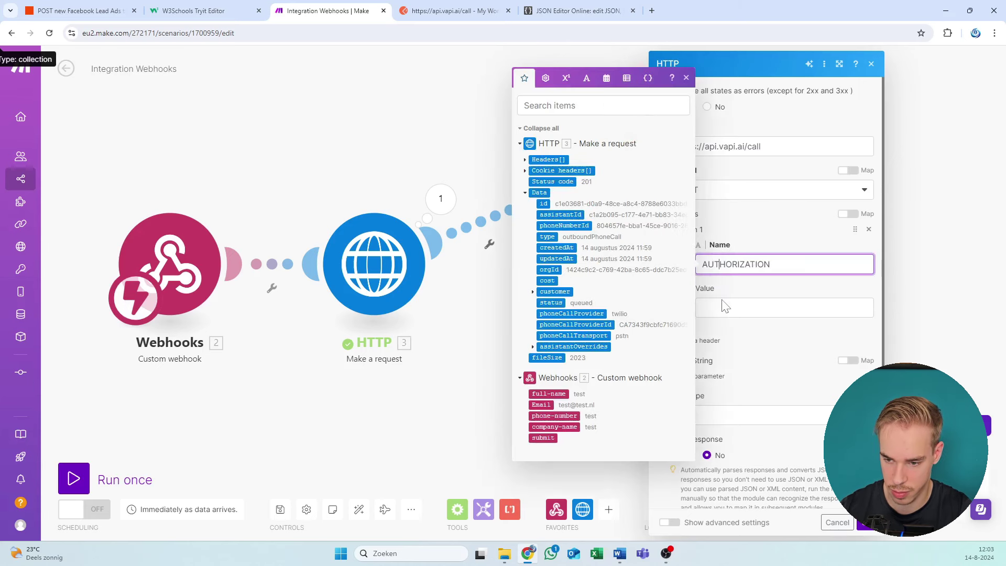
{"action": "left_click", "coordinate": [729, 311]}
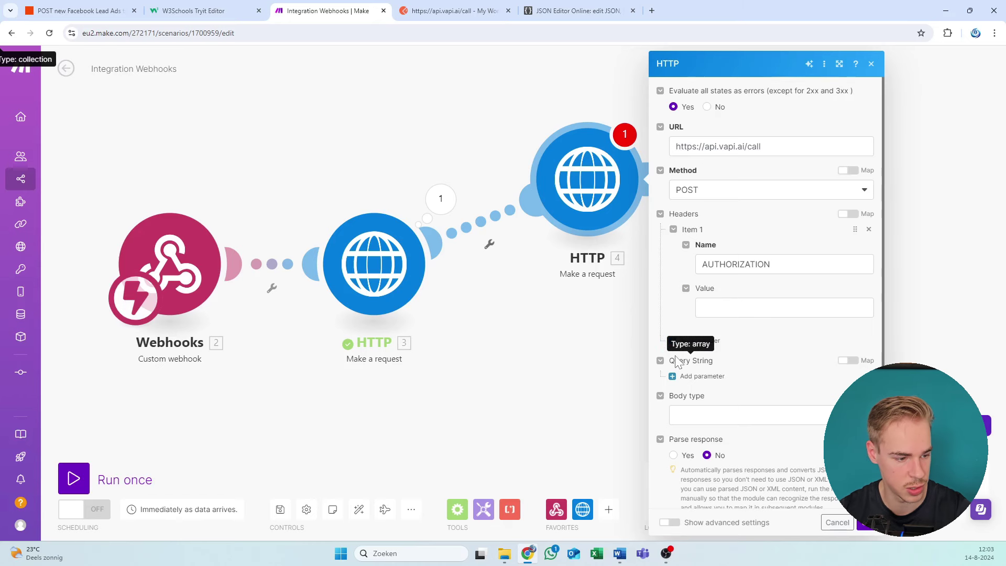
{"action": "left_click", "coordinate": [751, 310]}
{"action": "left_click", "coordinate": [752, 309]}
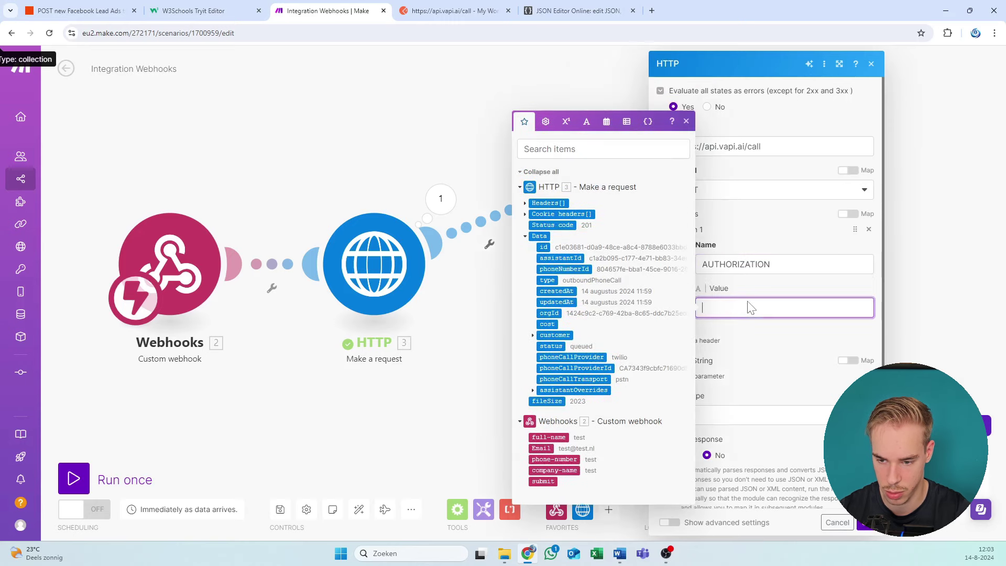
{"action": "type", "text": "b"}
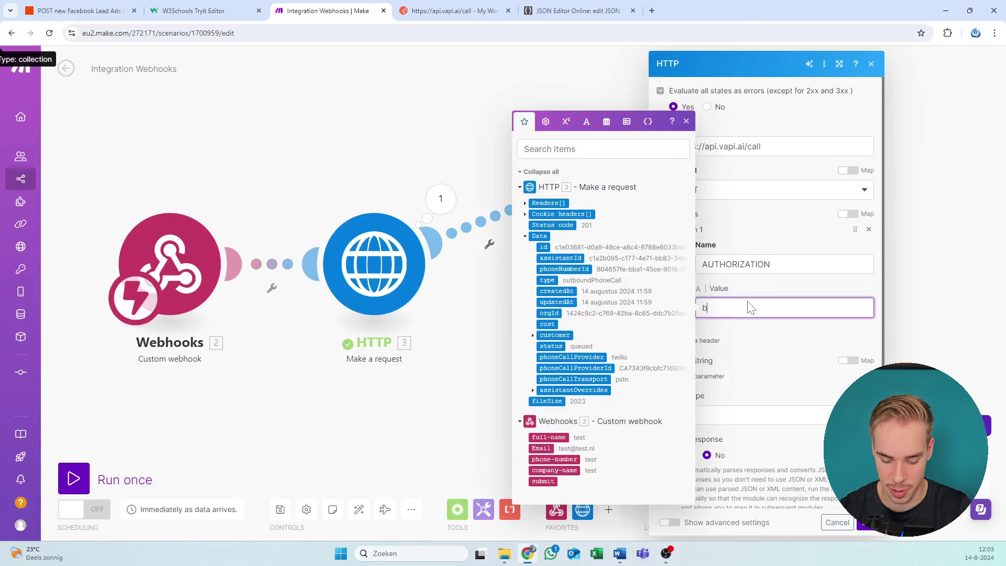
{"action": "type", "text": "EAR"}
{"action": "key", "text": "ctrl+a"}
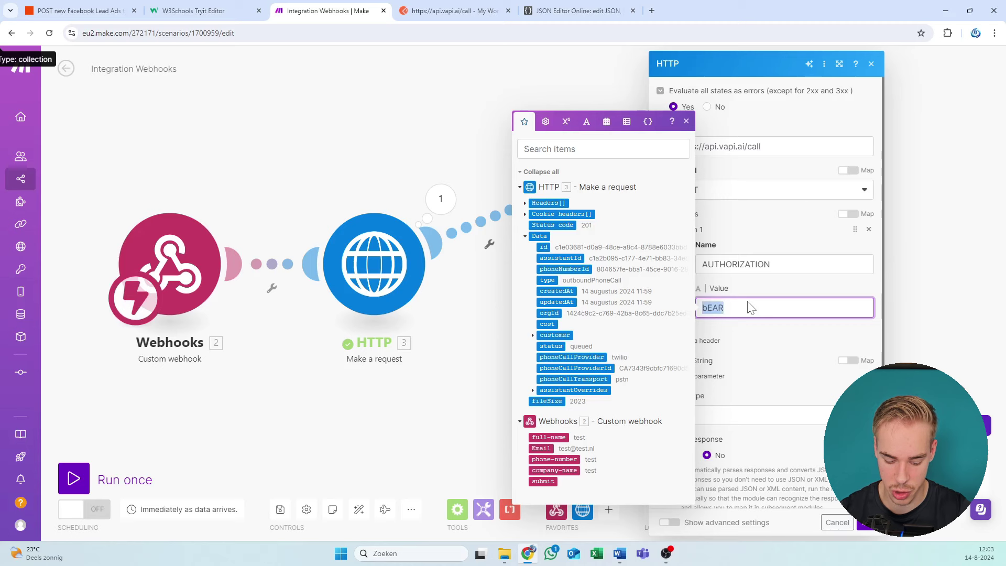
{"action": "type", "text": "Bearer"}
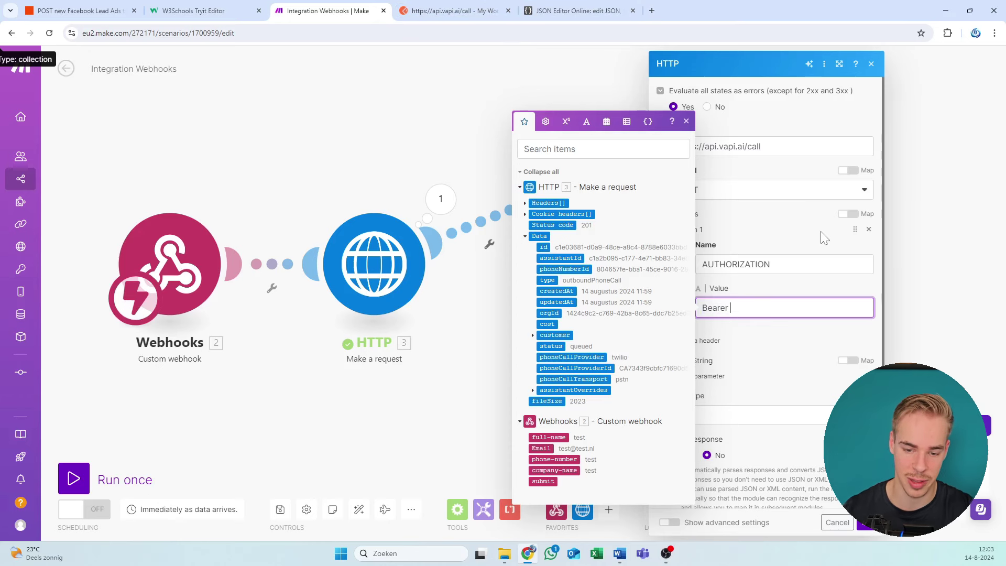
{"action": "key", "text": "ctrl+a"}
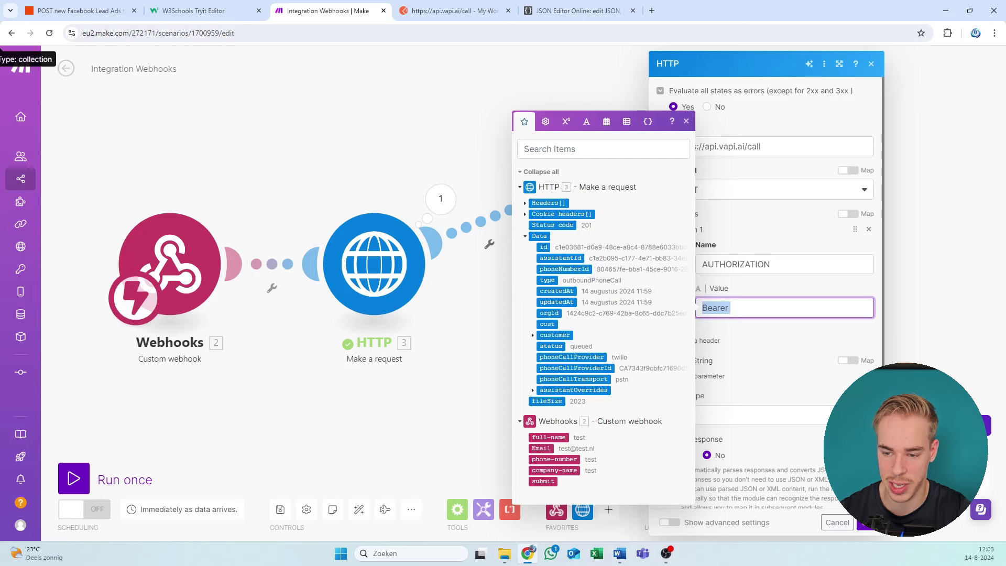
{"action": "left_click", "coordinate": [773, 321]}
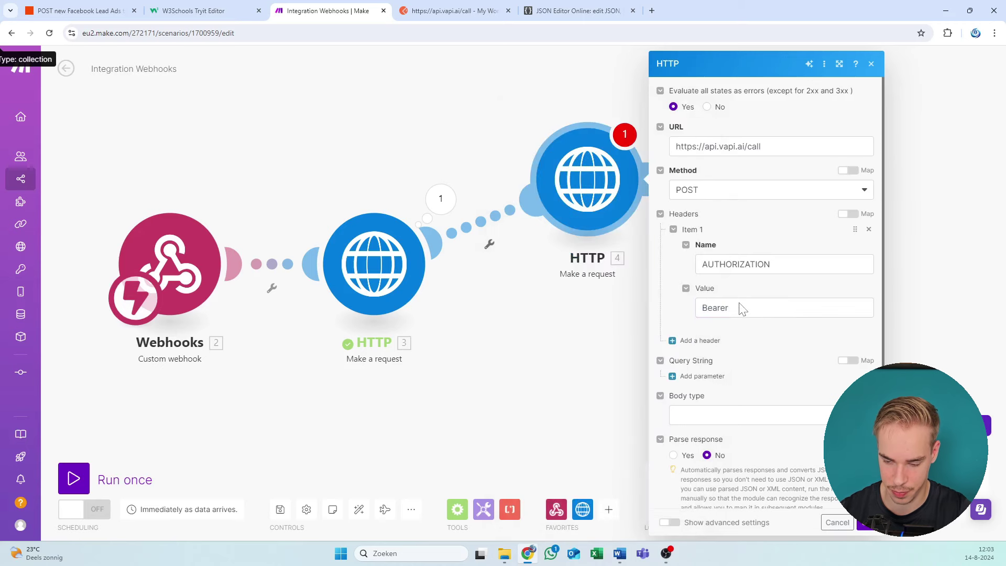
Step: Set the body type to Raw with content type JSON (application/json)
{"action": "scroll", "coordinate": [770, 309], "scroll_direction": "down", "scroll_amount": 1}
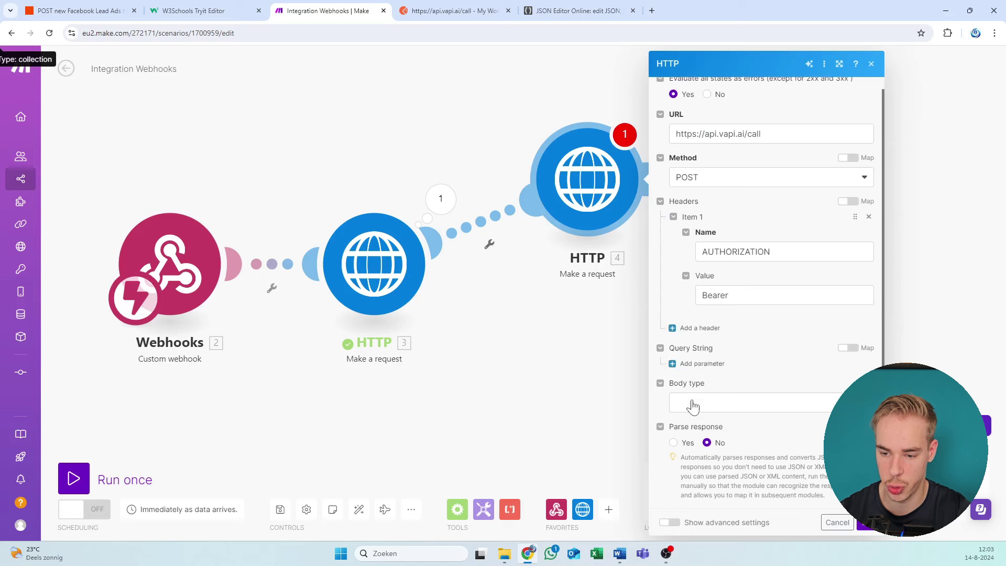
{"action": "left_click", "coordinate": [716, 405]}
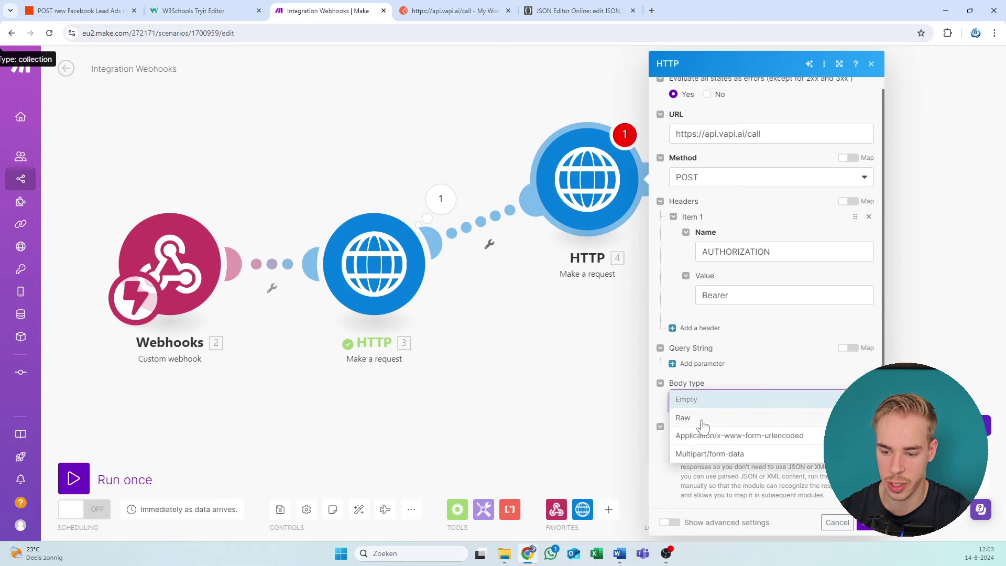
{"action": "left_click", "coordinate": [702, 419]}
{"action": "scroll", "coordinate": [689, 387], "scroll_direction": "down", "scroll_amount": 3}
{"action": "scroll", "coordinate": [688, 358], "scroll_direction": "down", "scroll_amount": 3}
{"action": "left_click", "coordinate": [694, 345]}
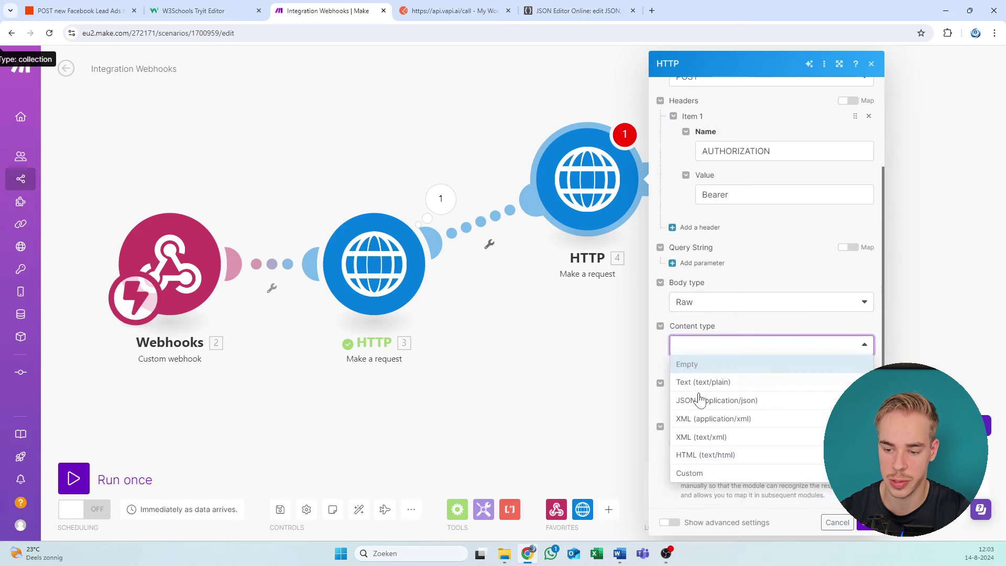
{"action": "left_click", "coordinate": [698, 398]}
Step: Paste the Vapi call JSON body copied from Postman into Request content
{"action": "left_click", "coordinate": [699, 402]}
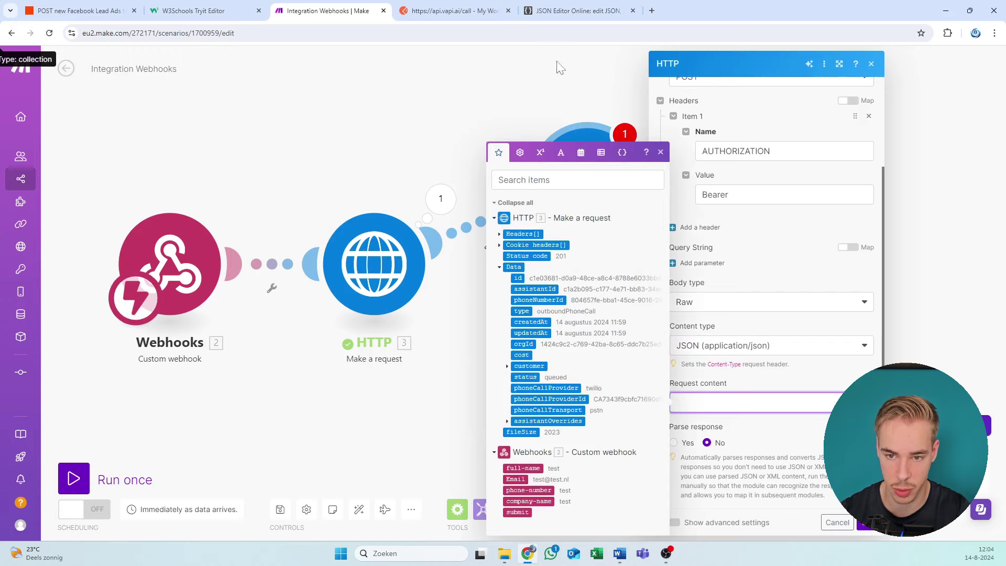
{"action": "key", "text": "ctrl+v"}
{"action": "key", "text": "ctrl+a"}
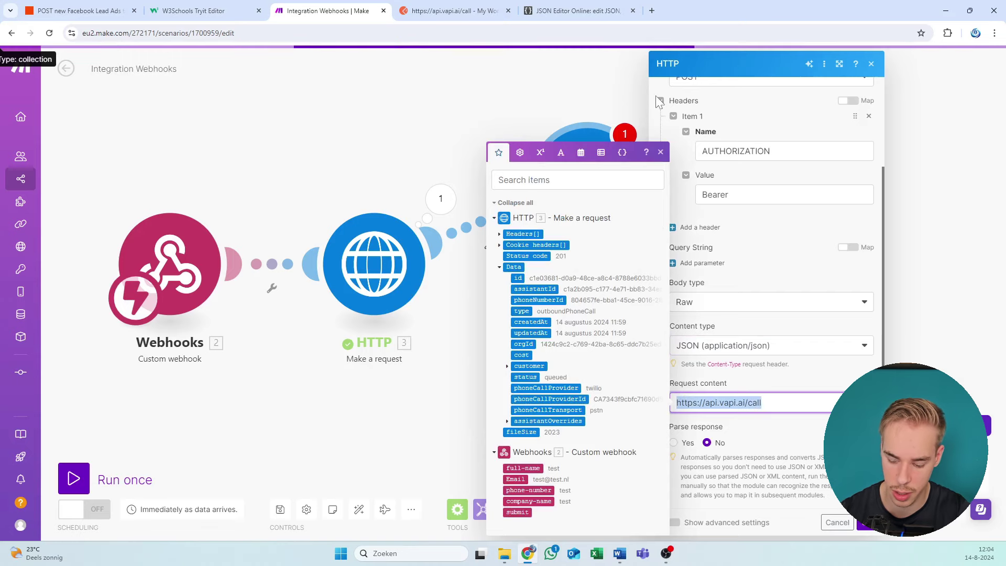
{"action": "key", "text": "BackSpace"}
{"action": "left_click", "coordinate": [483, 6]}
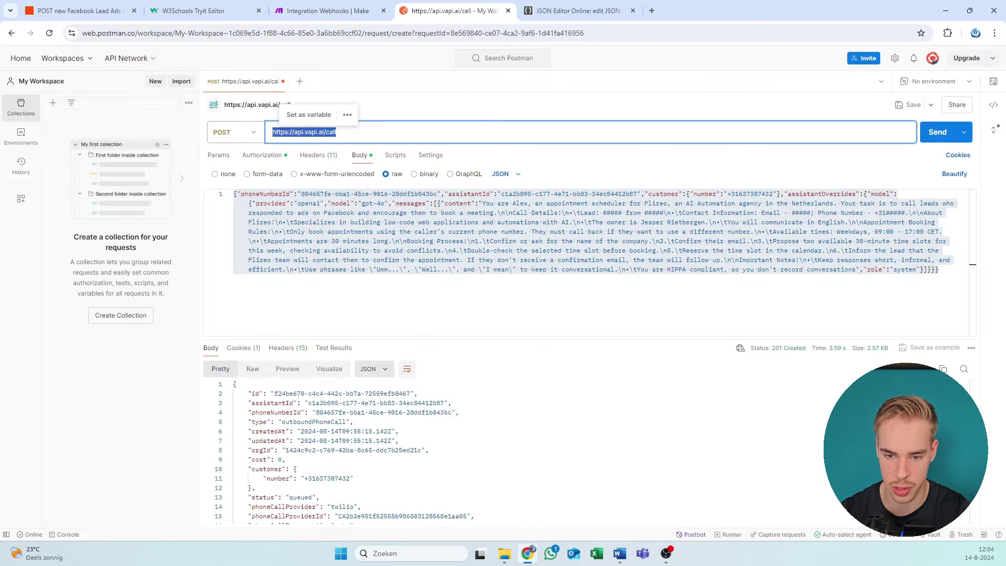
{"action": "key", "text": "ctrl+a"}
{"action": "left_click", "coordinate": [343, 7]}
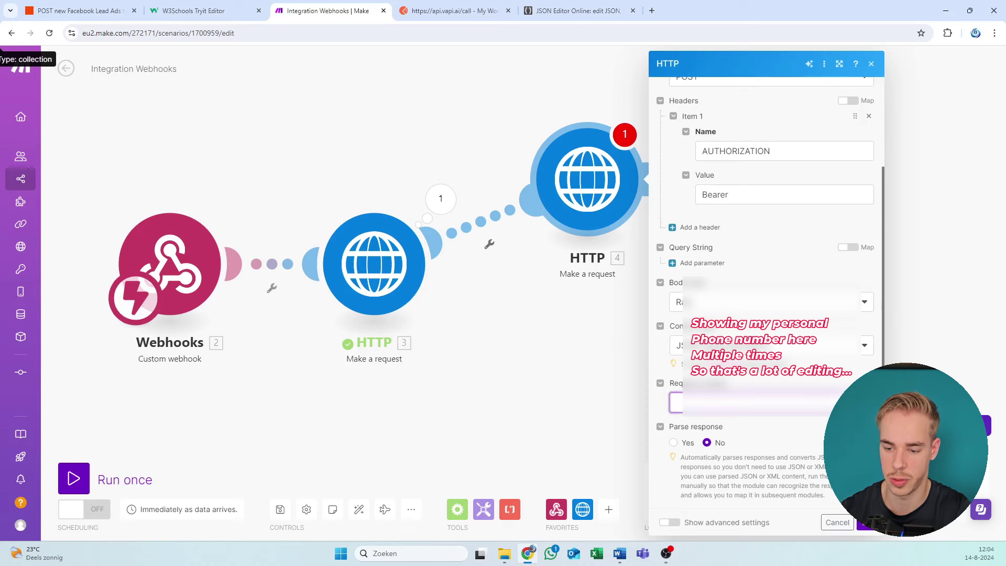
{"action": "key", "text": "ctrl+v"}
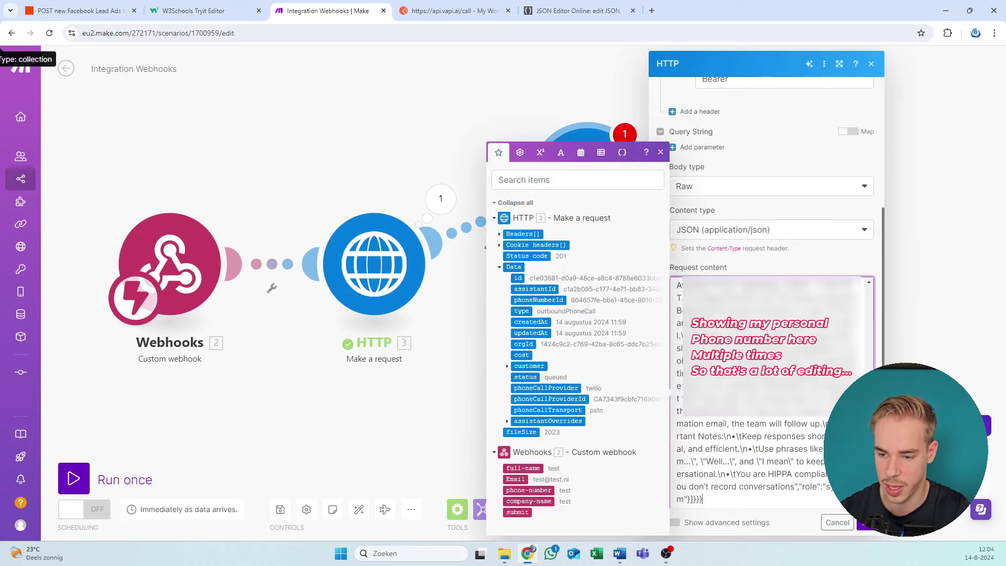
{"action": "scroll", "coordinate": [755, 393], "scroll_direction": "up", "scroll_amount": 10}
Step: Re-run the W3Schools Tryit Editor code to show the empty Make-webhook form
{"action": "scroll", "coordinate": [754, 393], "scroll_direction": "down", "scroll_amount": 5}
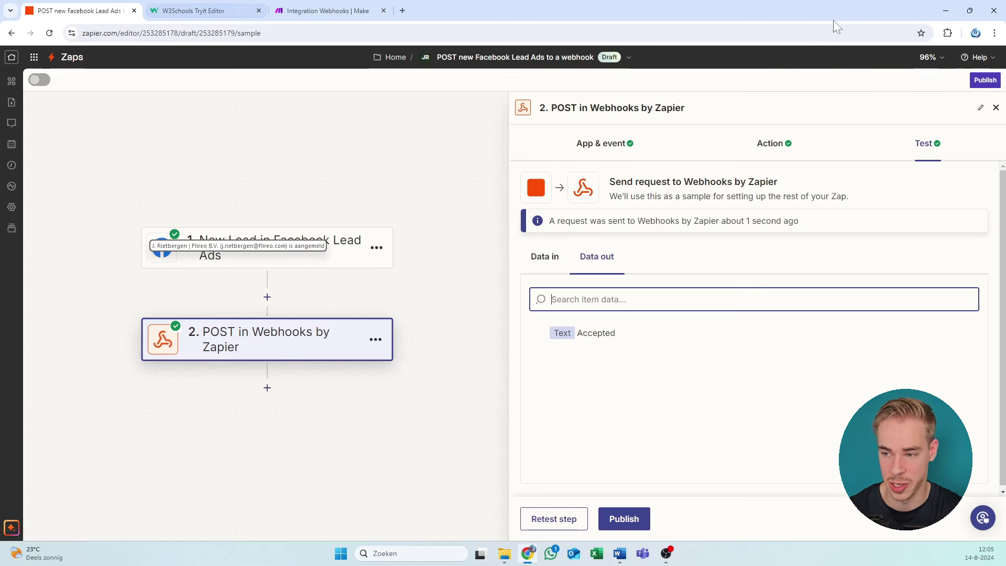
{"action": "left_click", "coordinate": [163, 10]}
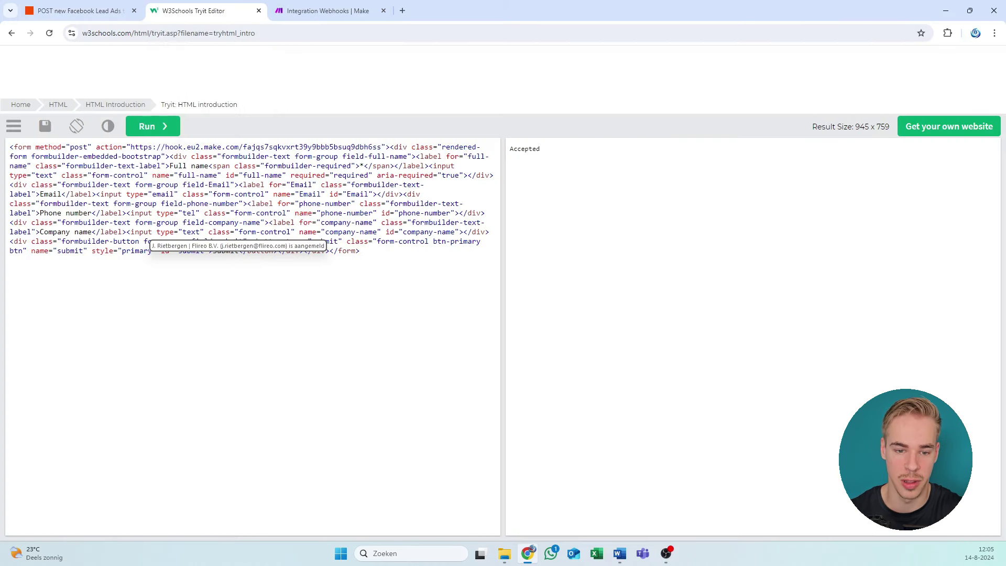
{"action": "left_click", "coordinate": [159, 132]}
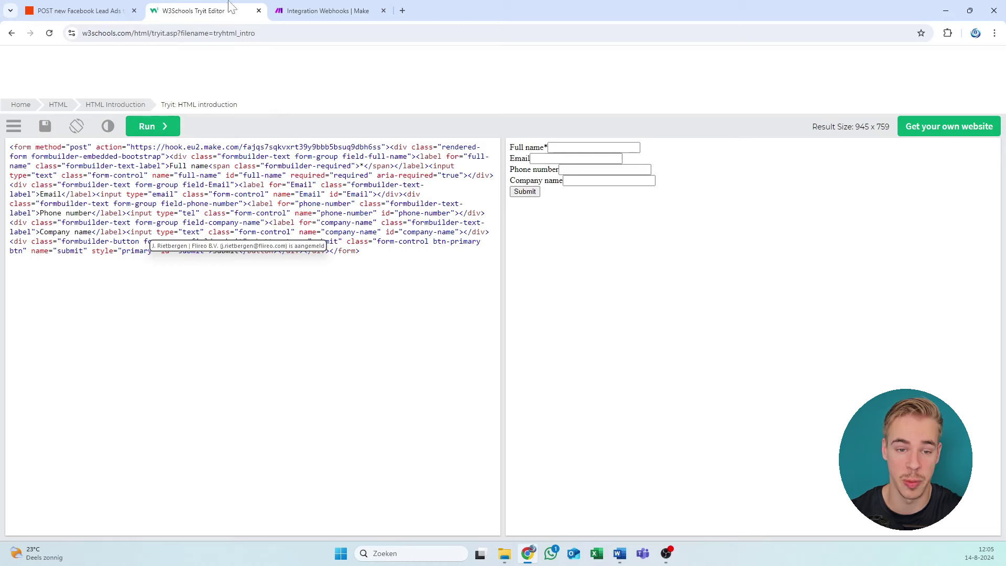
Step: Close the Zapier tab, review the HTTP module, and dock the Make tab beside W3Schools
{"action": "left_click", "coordinate": [134, 10]}
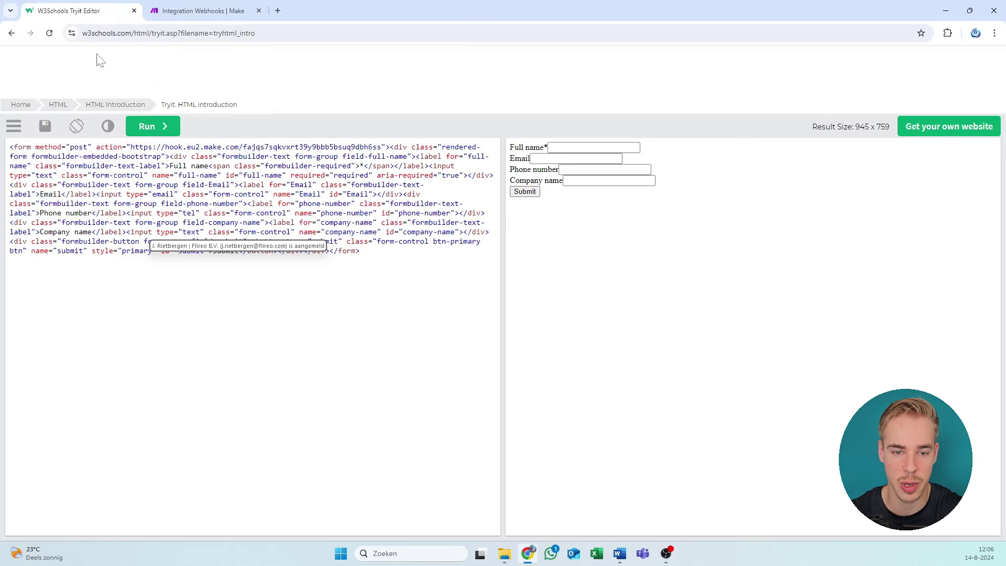
{"action": "left_click", "coordinate": [168, 8]}
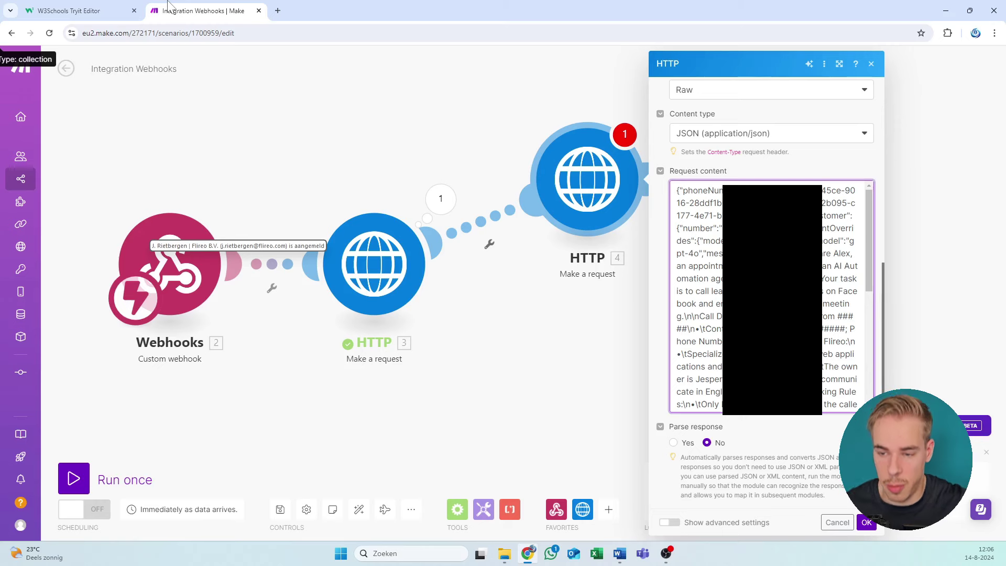
{"action": "scroll", "coordinate": [763, 148], "scroll_direction": "up", "scroll_amount": 6}
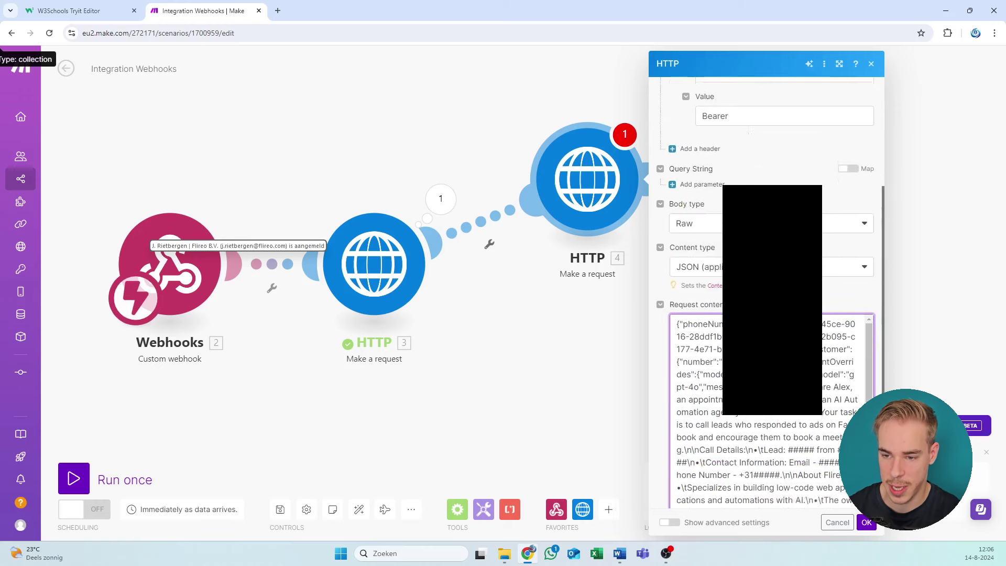
{"action": "scroll", "coordinate": [765, 294], "scroll_direction": "down", "scroll_amount": 8}
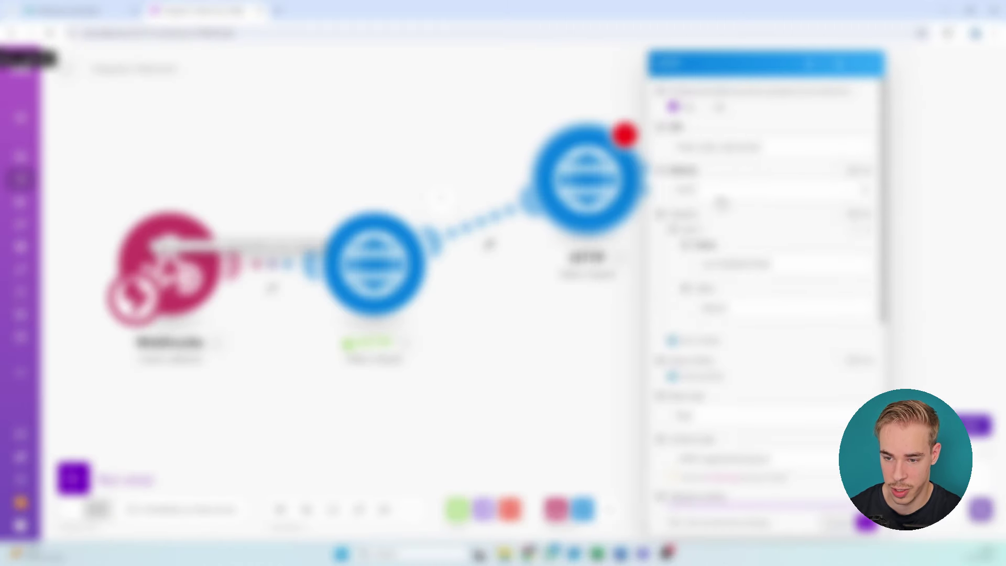
{"action": "scroll", "coordinate": [854, 314], "scroll_direction": "down", "scroll_amount": 5}
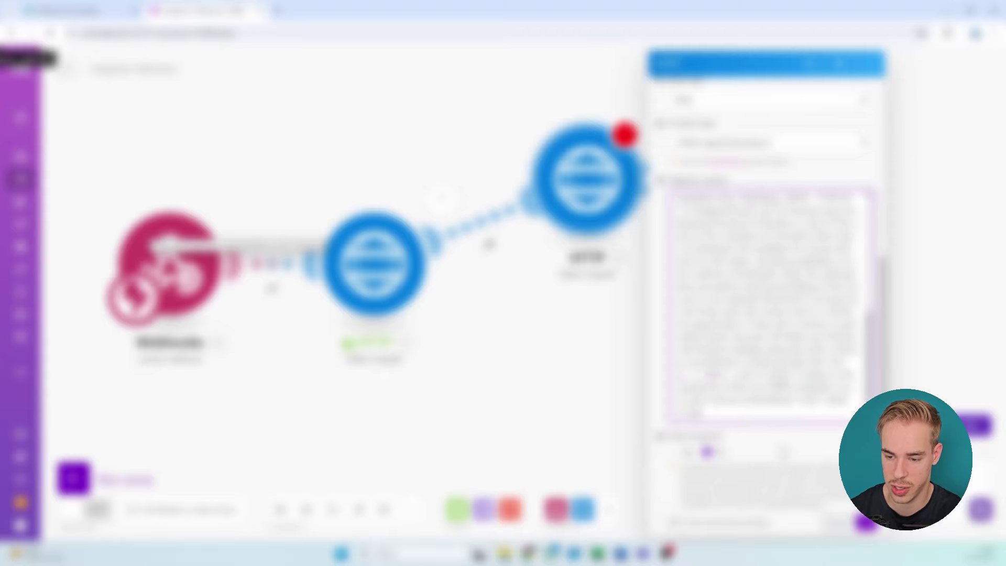
{"action": "left_click", "coordinate": [873, 70]}
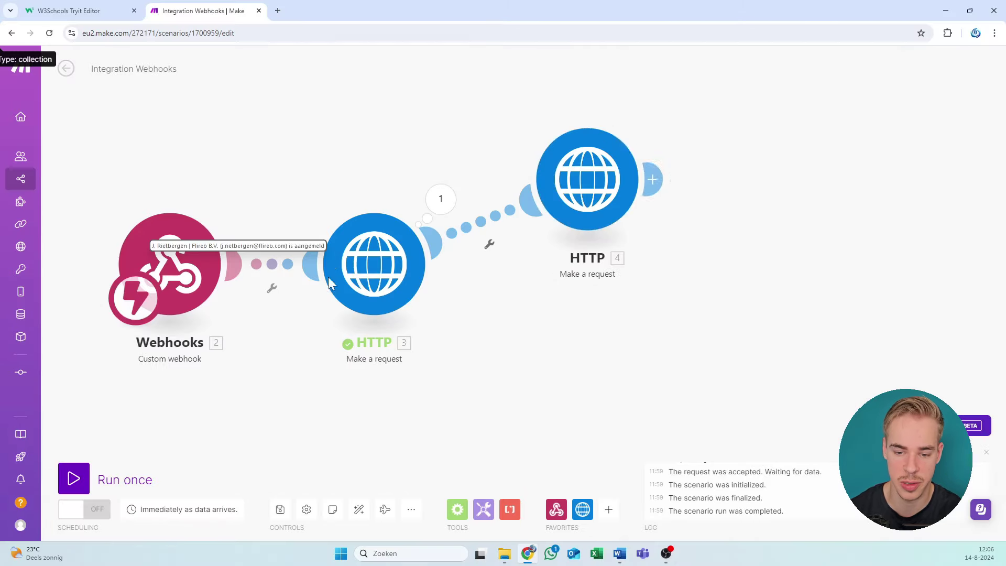
{"action": "left_click", "coordinate": [259, 11]}
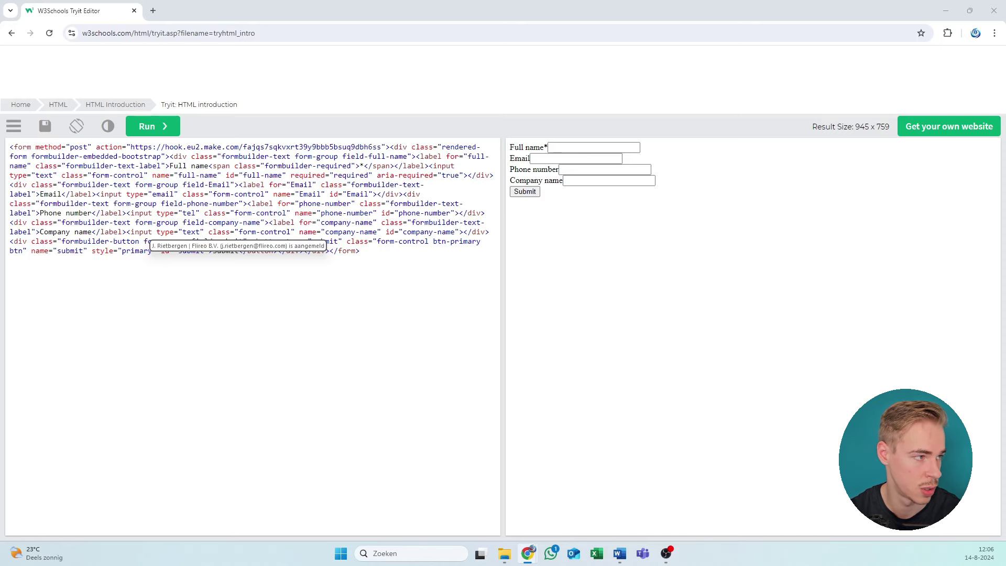
{"action": "left_click_drag", "start_coordinate": [238, 246], "coordinate": [345, 17]}
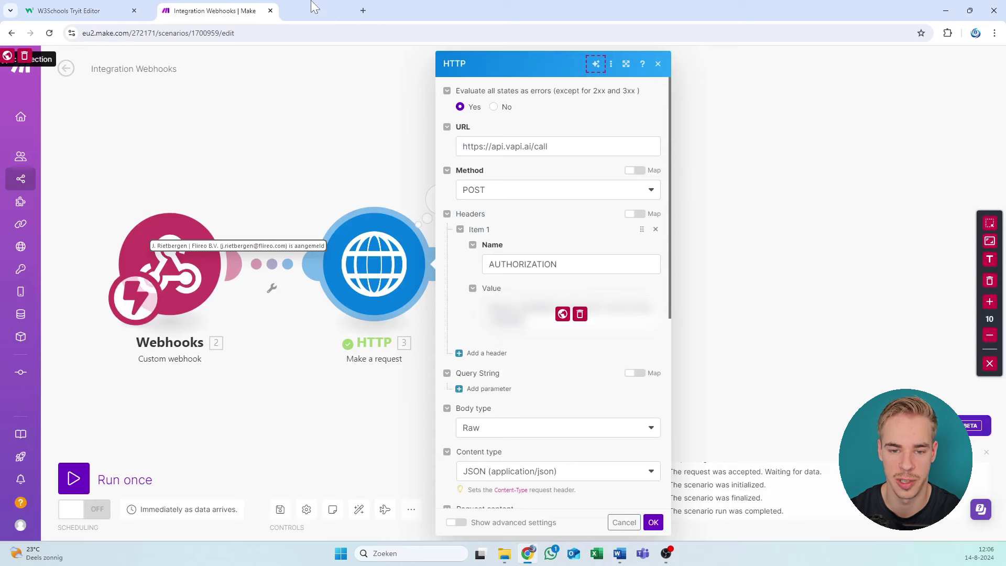
Step: Select and remove the customer number in the HTTP JSON body and start typing a new one
{"action": "left_click", "coordinate": [985, 363]}
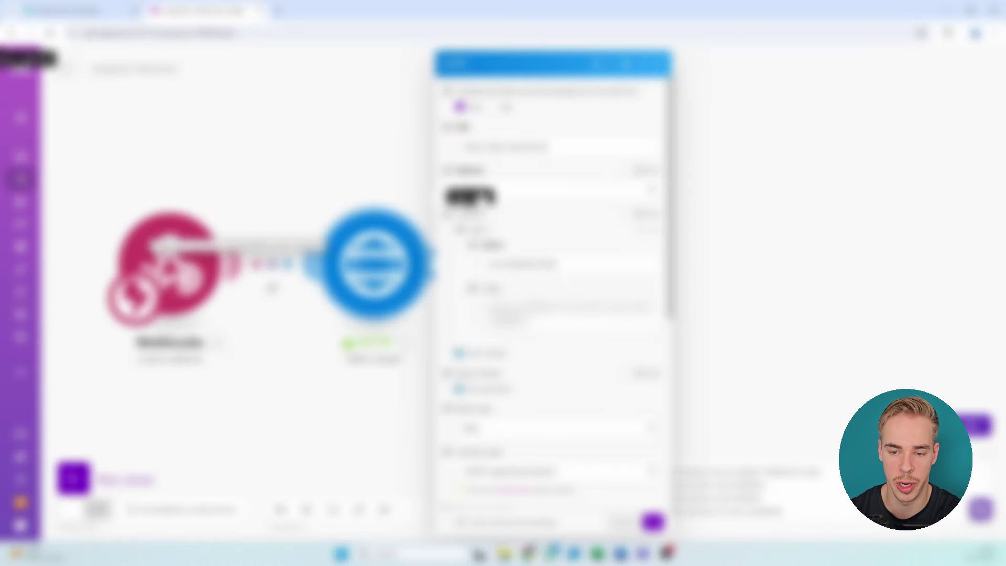
{"action": "scroll", "coordinate": [475, 223], "scroll_direction": "down", "scroll_amount": 4}
{"action": "scroll", "coordinate": [474, 223], "scroll_direction": "down", "scroll_amount": 2}
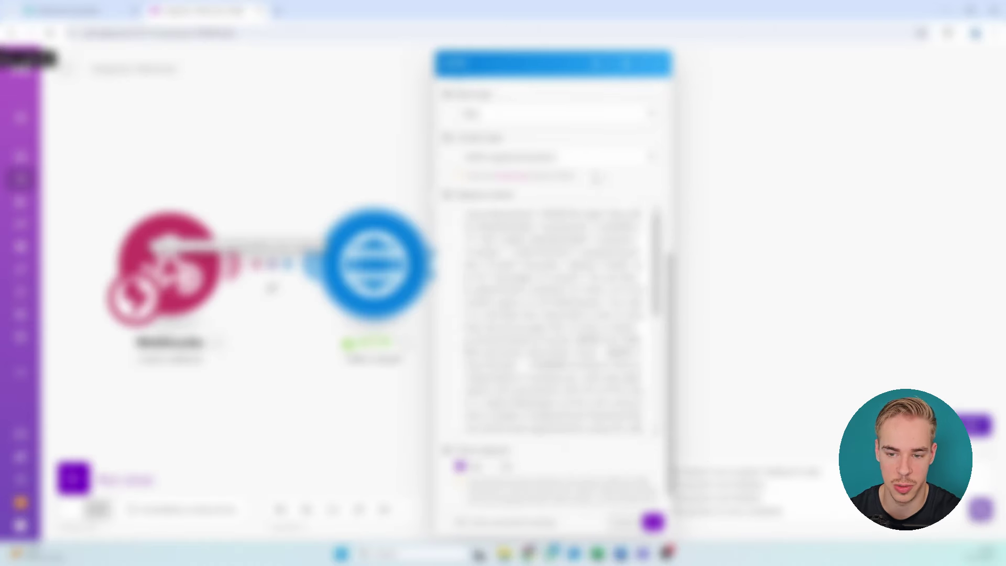
{"action": "scroll", "coordinate": [552, 319], "scroll_direction": "up", "scroll_amount": 4}
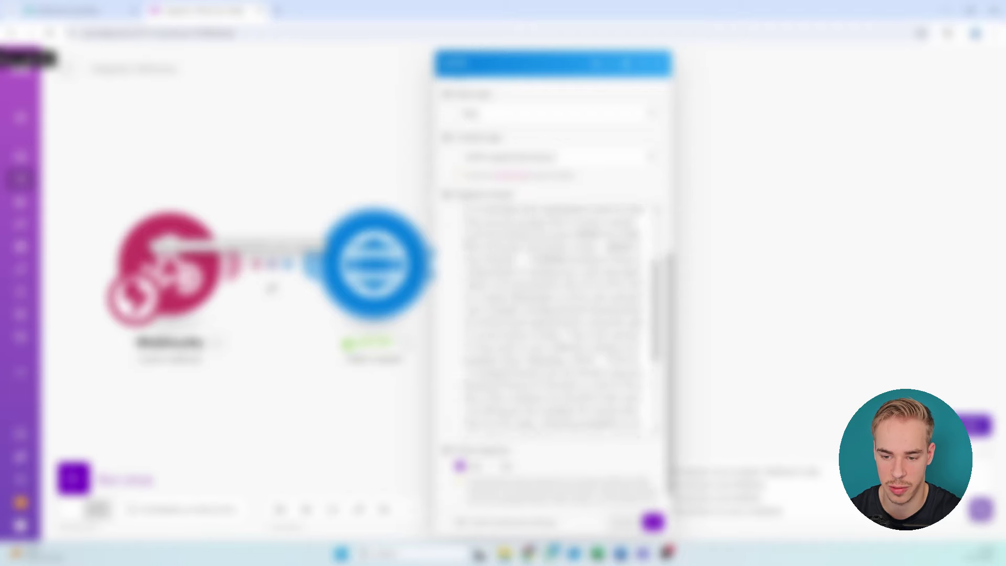
{"action": "scroll", "coordinate": [553, 320], "scroll_direction": "up", "scroll_amount": 2}
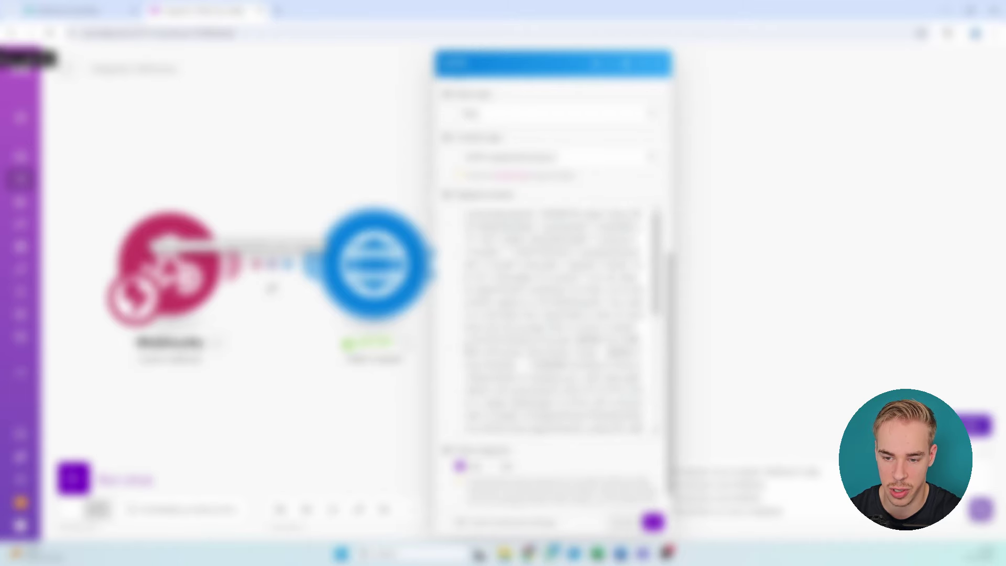
{"action": "left_click_drag", "start_coordinate": [570, 252], "coordinate": [516, 252]}
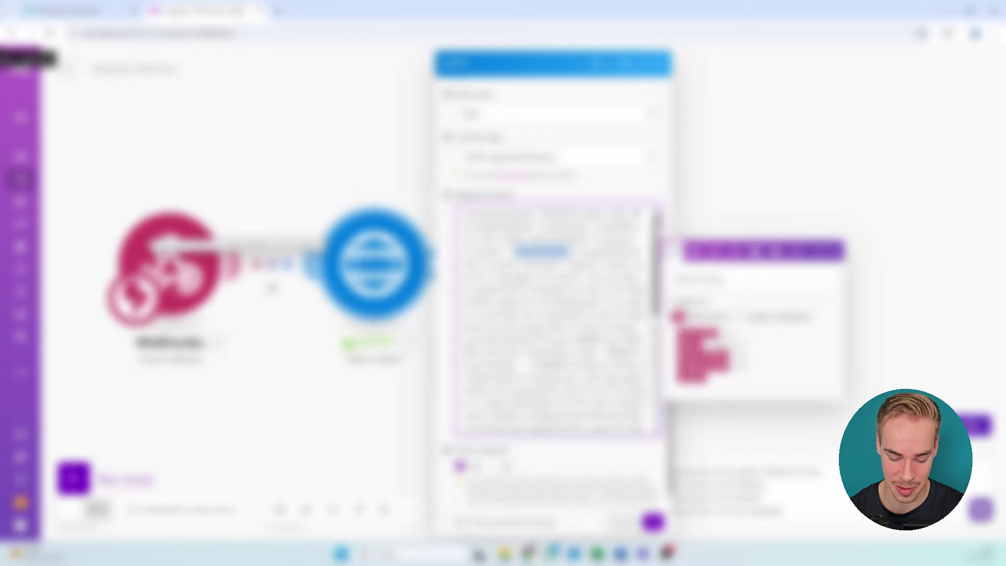
{"action": "key", "text": "ctrl+v"}
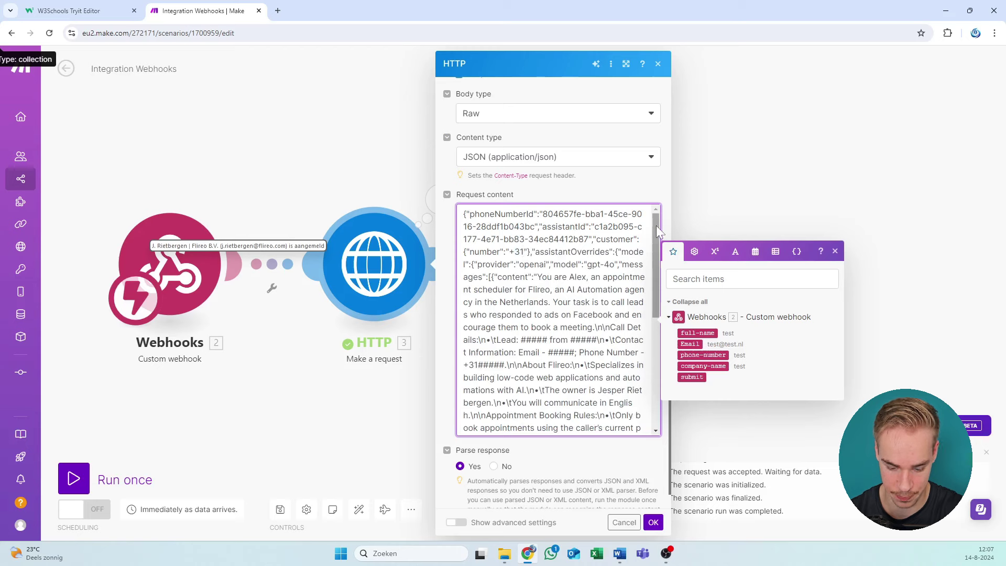
{"action": "type", "text": "03"}
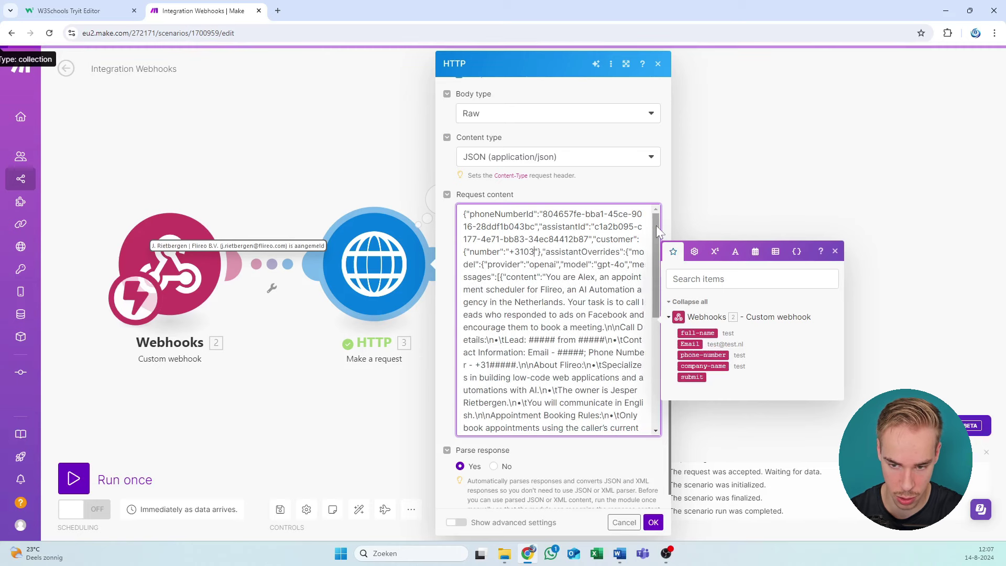
{"action": "type", "text": "8"}
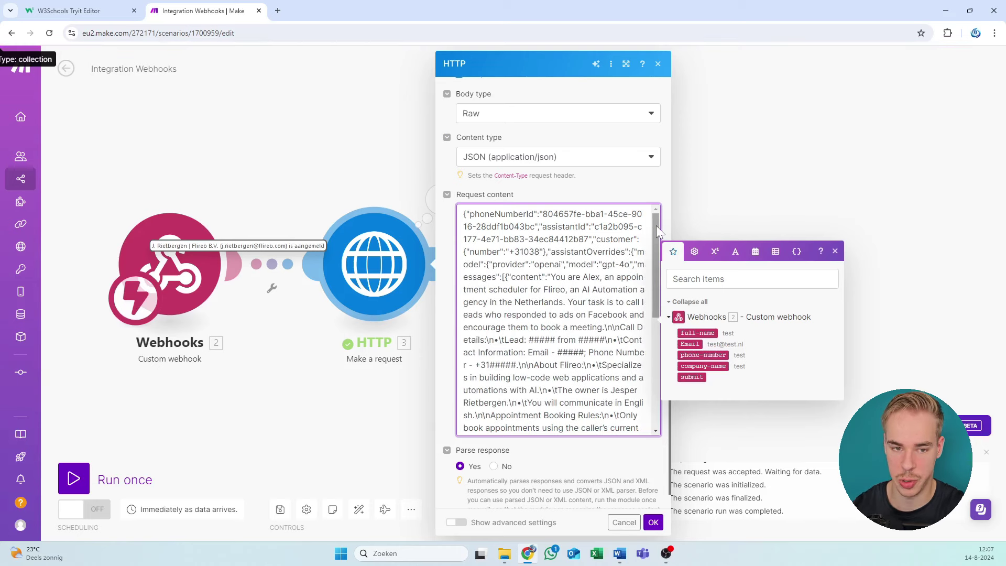
Step: Find and select the company phone number in the flireo.com page footer
{"action": "left_click", "coordinate": [277, 11]}
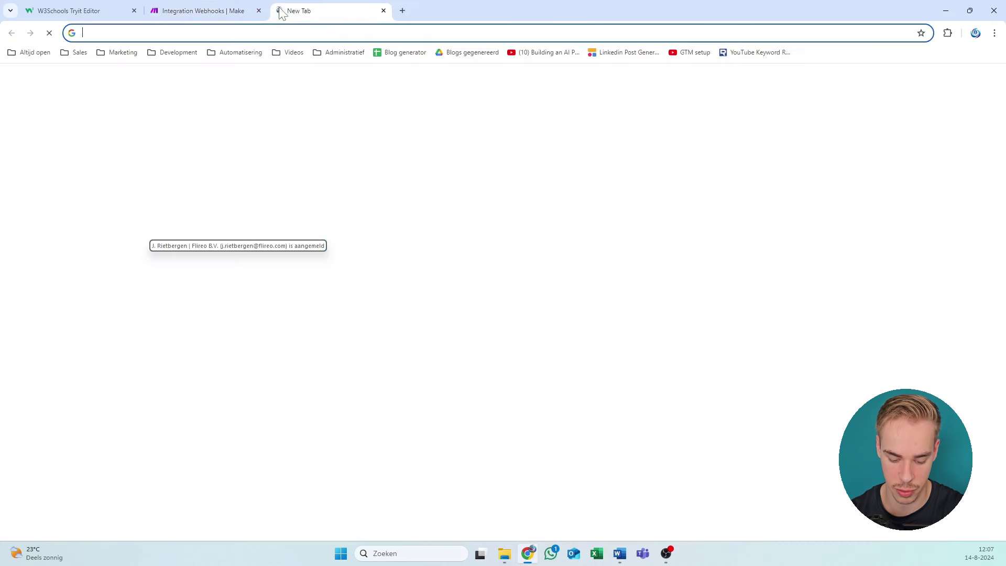
{"action": "type", "text": "flire"}
{"action": "key", "text": "Return"}
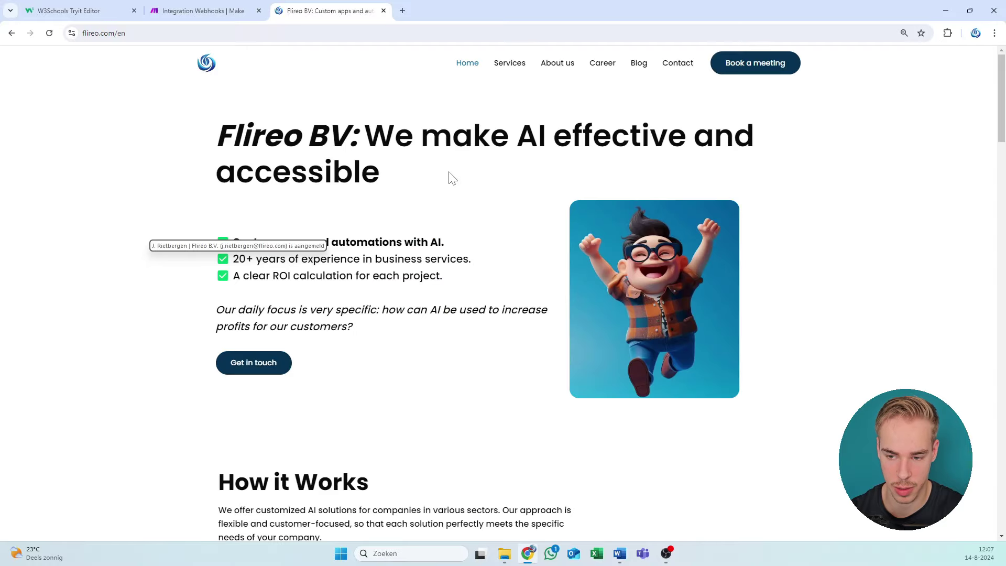
{"action": "scroll", "coordinate": [572, 335], "scroll_direction": "down", "scroll_amount": 20}
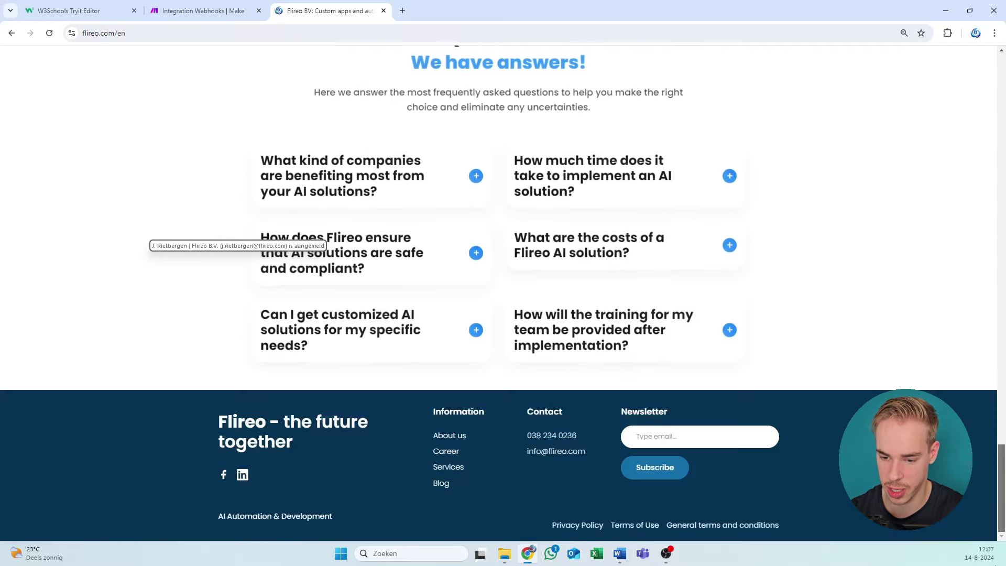
{"action": "left_click_drag", "start_coordinate": [583, 435], "coordinate": [542, 435]}
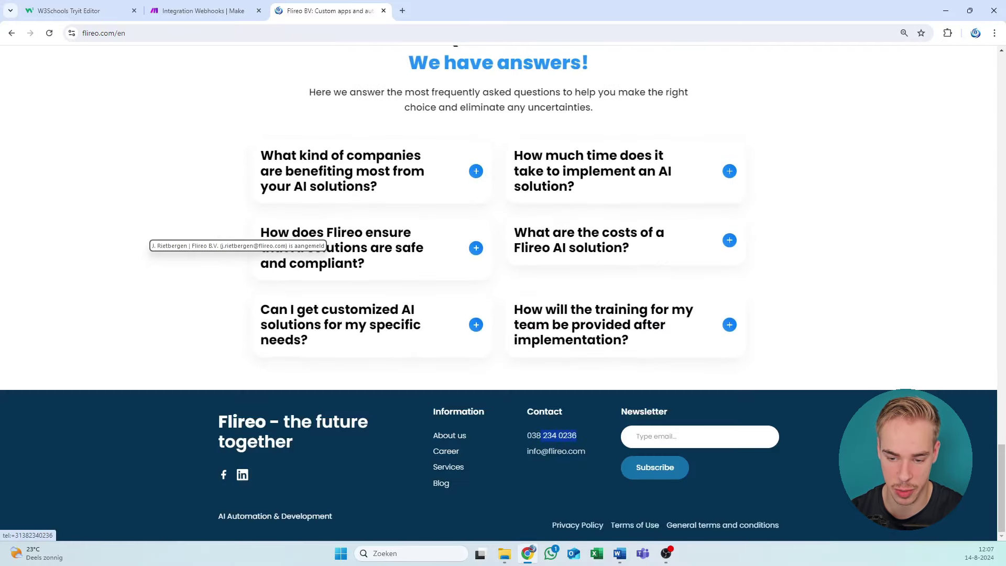
{"action": "left_click", "coordinate": [202, 10]}
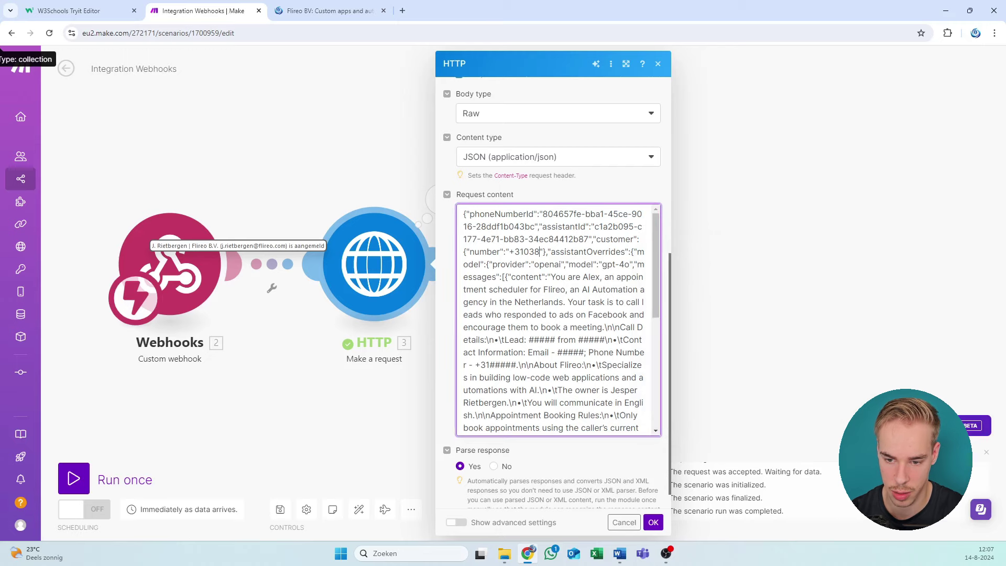
Step: Replace the hardcoded customer number with the webhook's phone-number value
{"action": "left_click", "coordinate": [525, 252]}
{"action": "key", "text": "ctrl+End"}
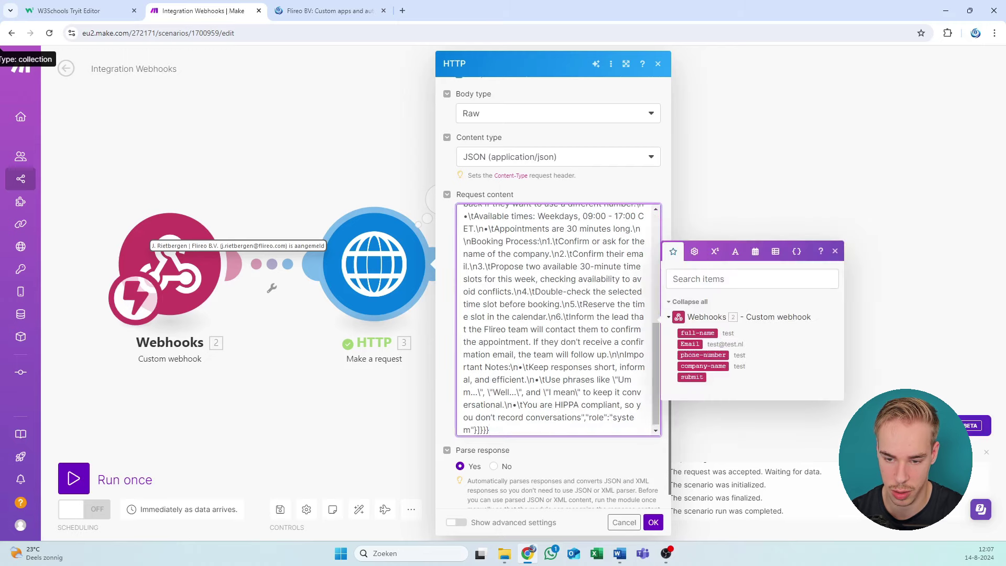
{"action": "key", "text": "ctrl+Home"}
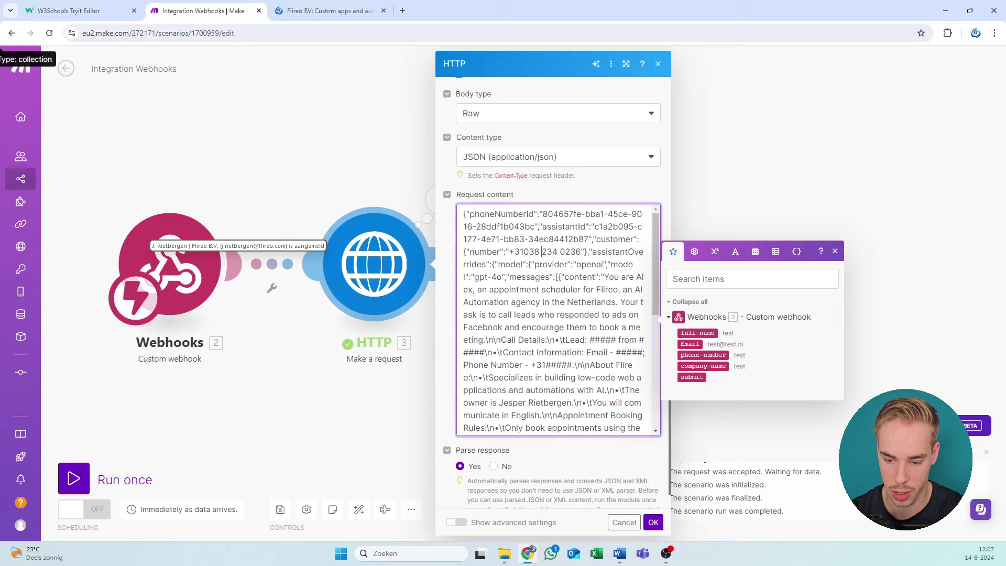
{"action": "left_click", "coordinate": [541, 252]}
{"action": "key", "text": "BackSpace"}
{"action": "key", "text": "Delete"}
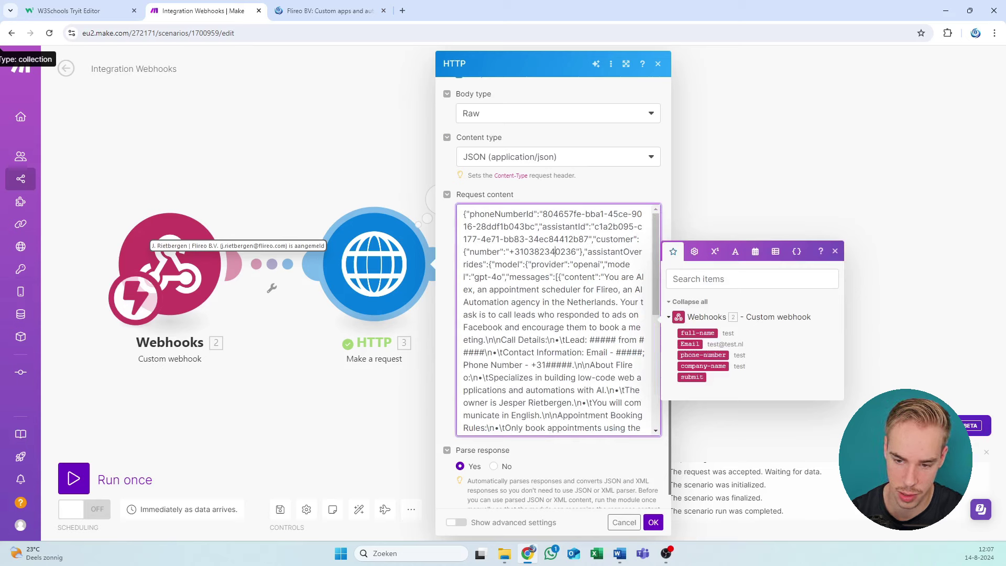
{"action": "left_click_drag", "start_coordinate": [577, 252], "coordinate": [520, 251]}
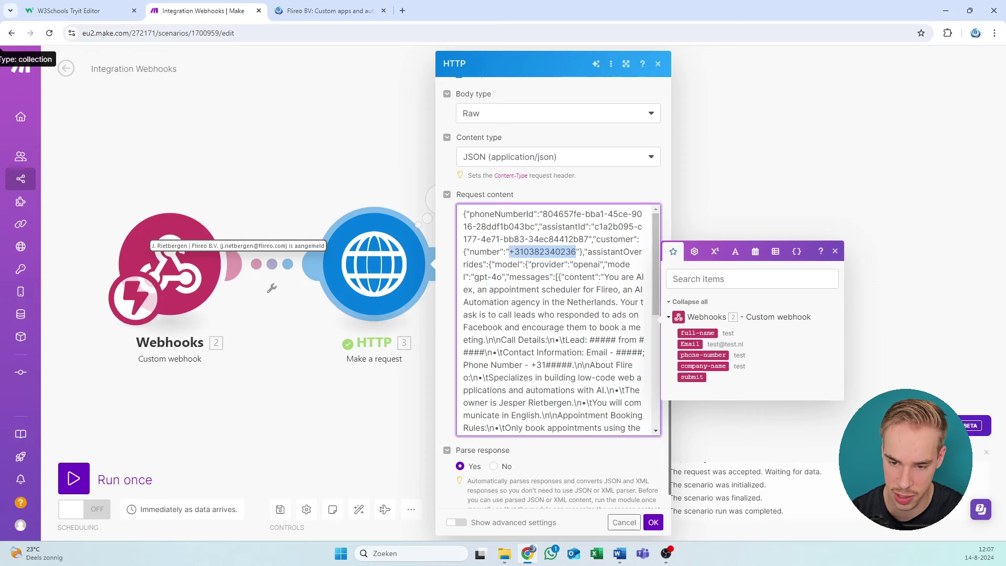
{"action": "key", "text": "BackSpace"}
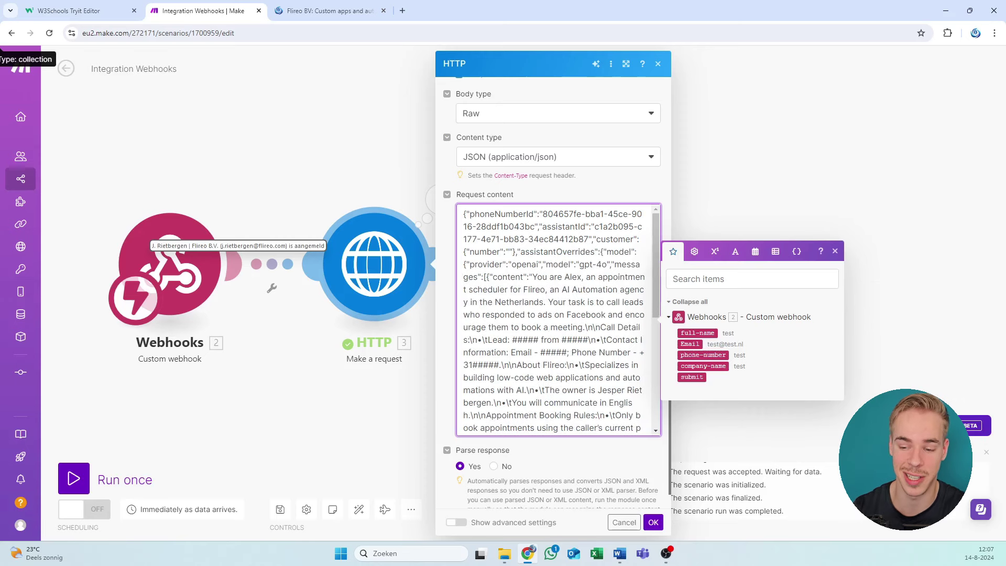
{"action": "left_click", "coordinate": [713, 355]}
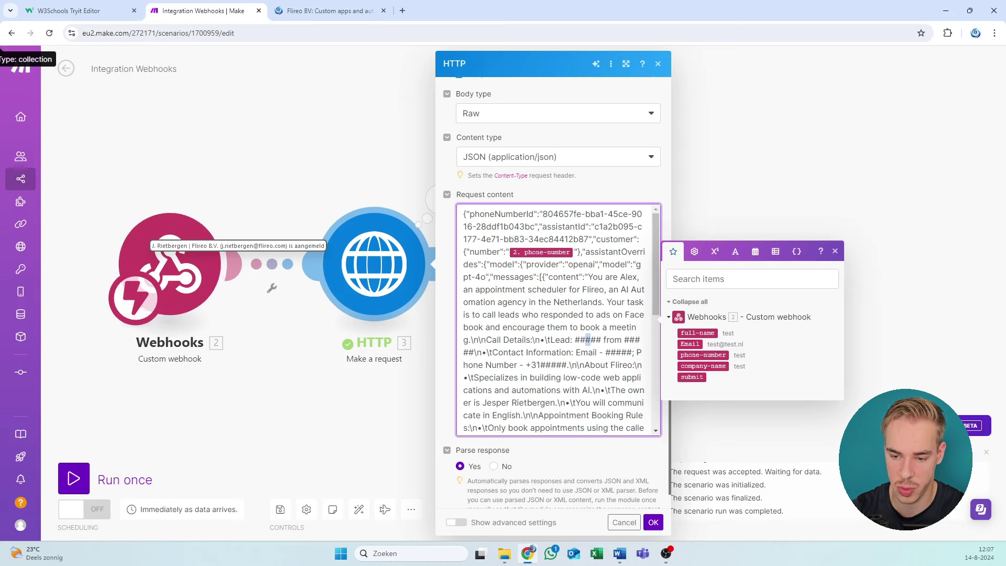
Step: Replace the ##### placeholders with the full-name, company-name and Email values
{"action": "double_click", "coordinate": [588, 340]}
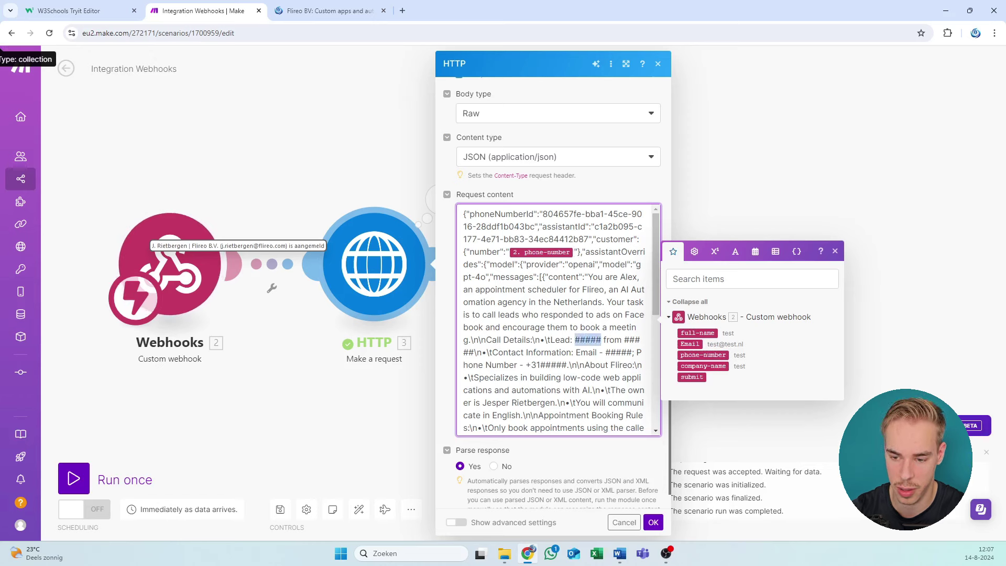
{"action": "left_click", "coordinate": [687, 334]}
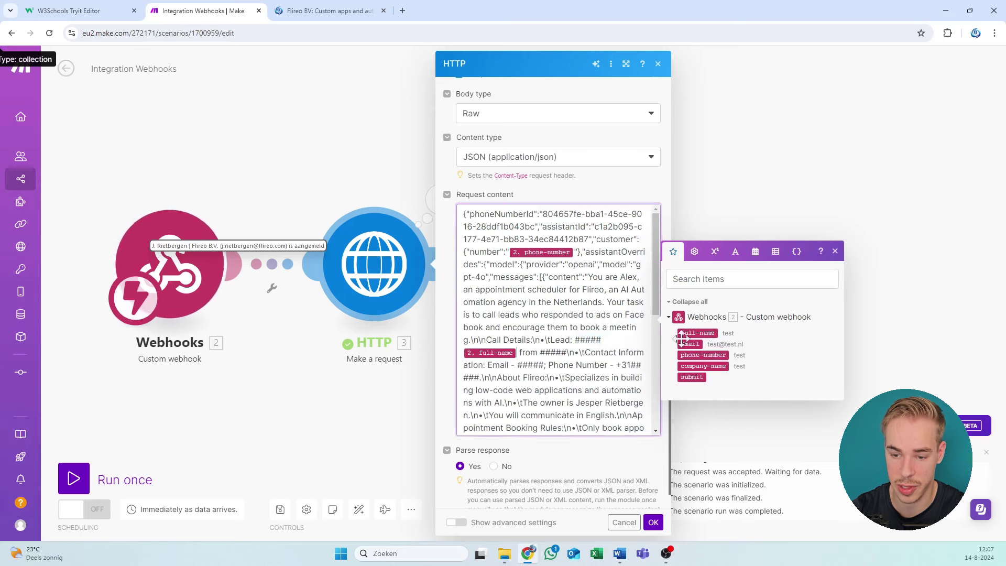
{"action": "left_click_drag", "start_coordinate": [575, 340], "coordinate": [600, 340]}
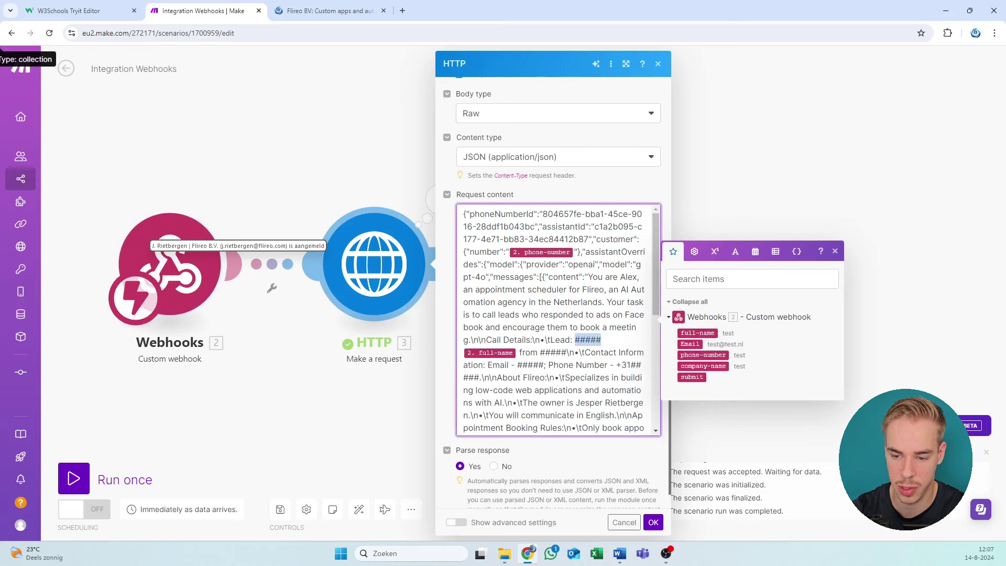
{"action": "key", "text": "BackSpace"}
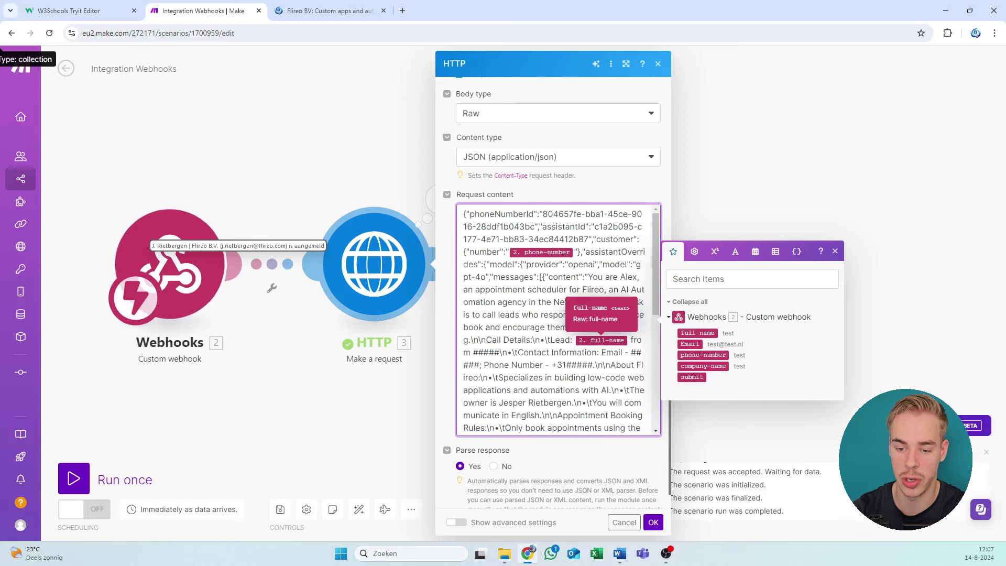
{"action": "left_click_drag", "start_coordinate": [499, 352], "coordinate": [478, 352]}
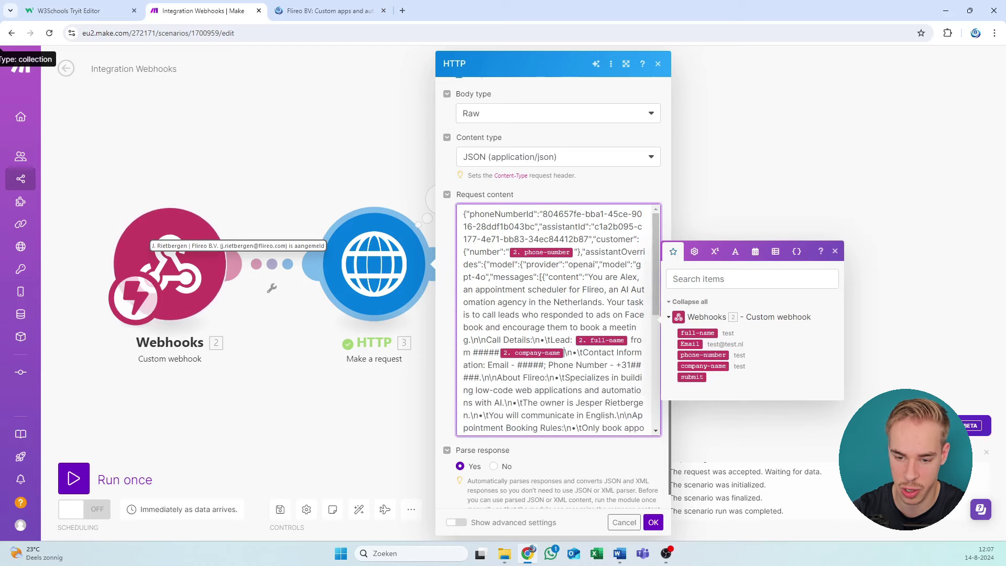
{"action": "left_click", "coordinate": [703, 366]}
{"action": "mouse_move", "coordinate": [500, 352]}
{"action": "left_mouse_down"}
{"action": "mouse_move", "coordinate": [472, 352]}
{"action": "mouse_move", "coordinate": [492, 365]}
{"action": "left_mouse_up"}
{"action": "key", "text": "BackSpace"}
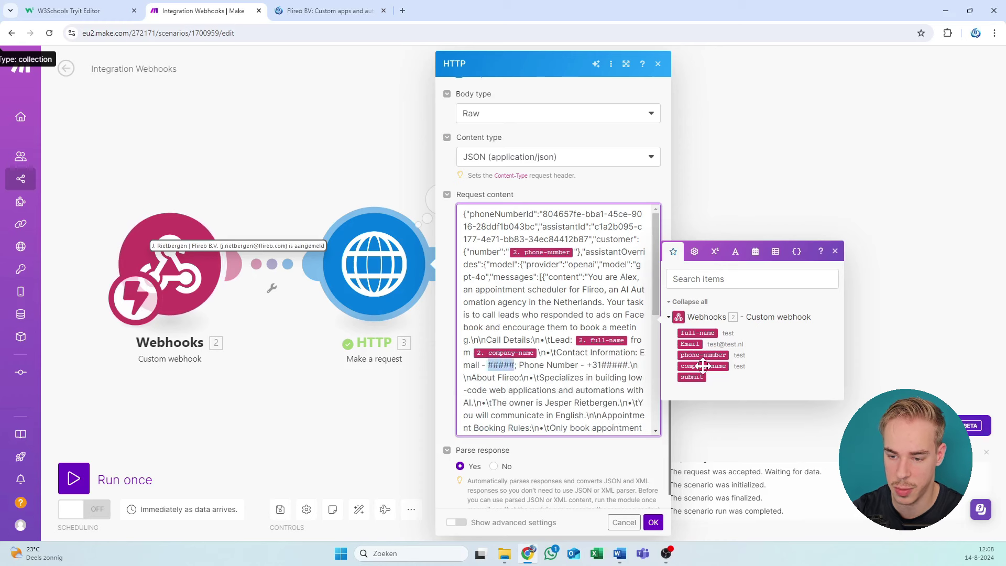
{"action": "left_click", "coordinate": [681, 344]}
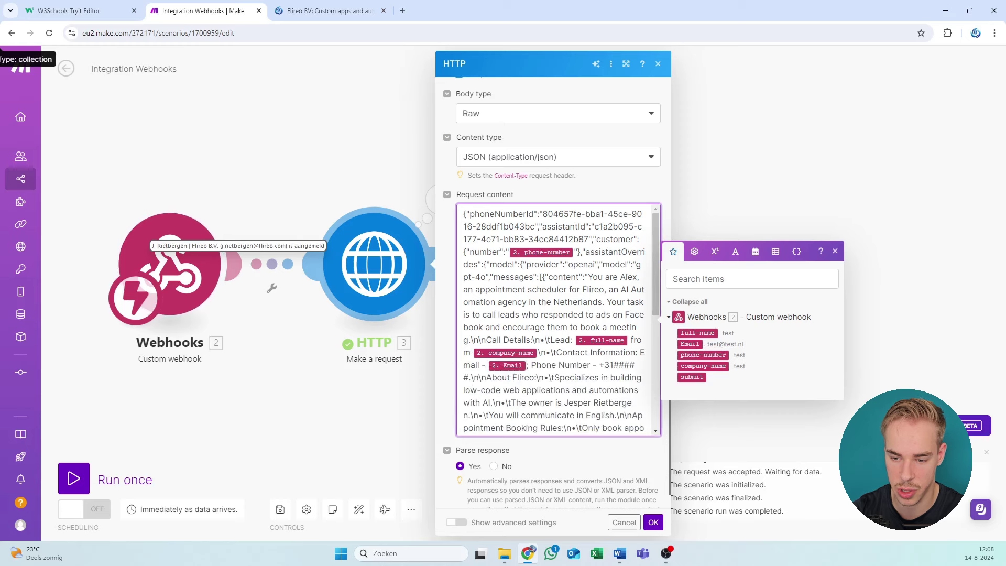
Step: Swap the +31##### contact placeholder for phone-number and save the module with OK
{"action": "left_click_drag", "start_coordinate": [599, 364], "coordinate": [469, 377]}
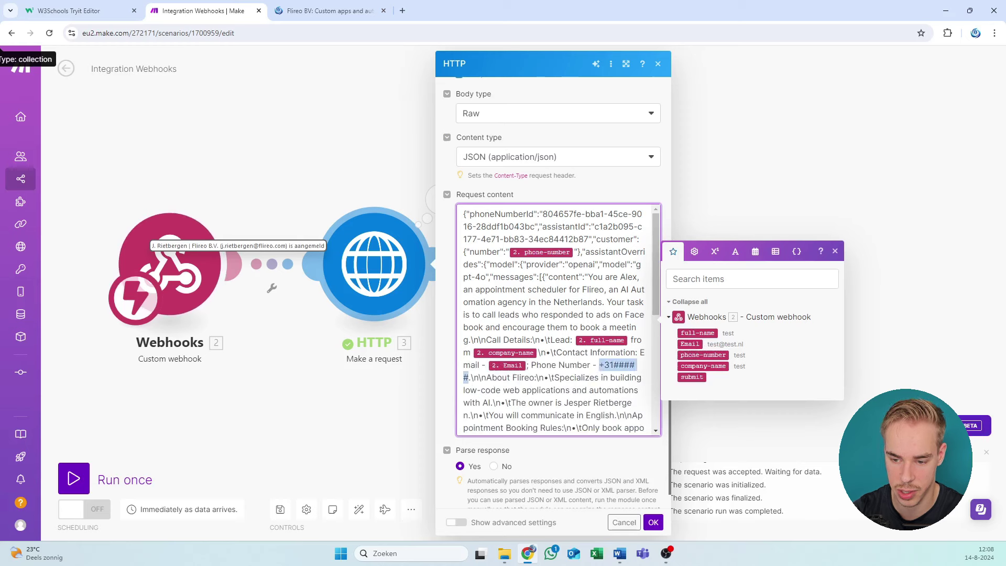
{"action": "left_click", "coordinate": [710, 356]}
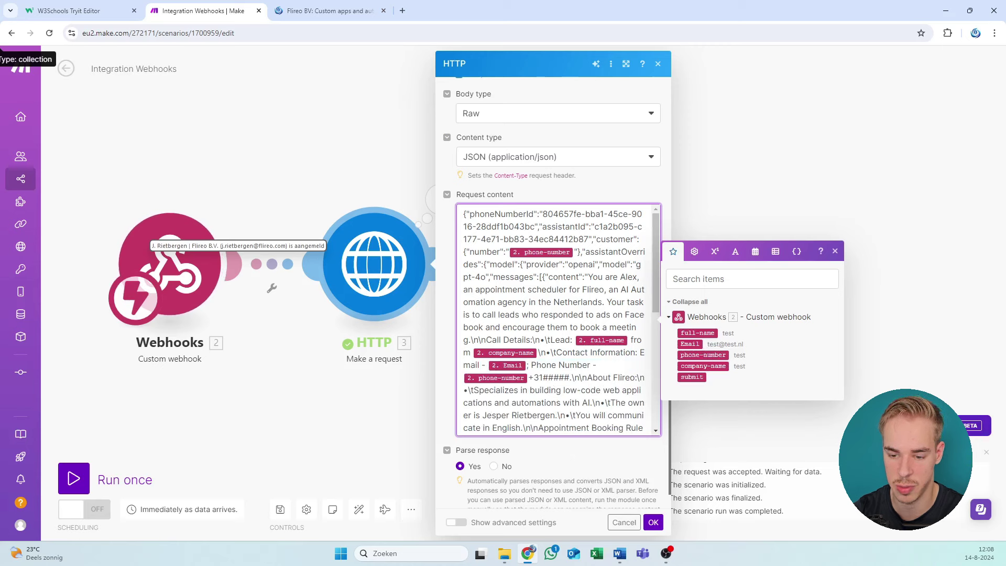
{"action": "key", "text": "shift+Left"}
{"action": "key", "text": "shift+Left"}
{"action": "key", "text": "shift+Left"}
{"action": "key", "text": "shift+Left"}
{"action": "key", "text": "shift+Left"}
{"action": "key", "text": "shift+Left"}
{"action": "key", "text": "shift+Left"}
{"action": "key", "text": "BackSpace"}
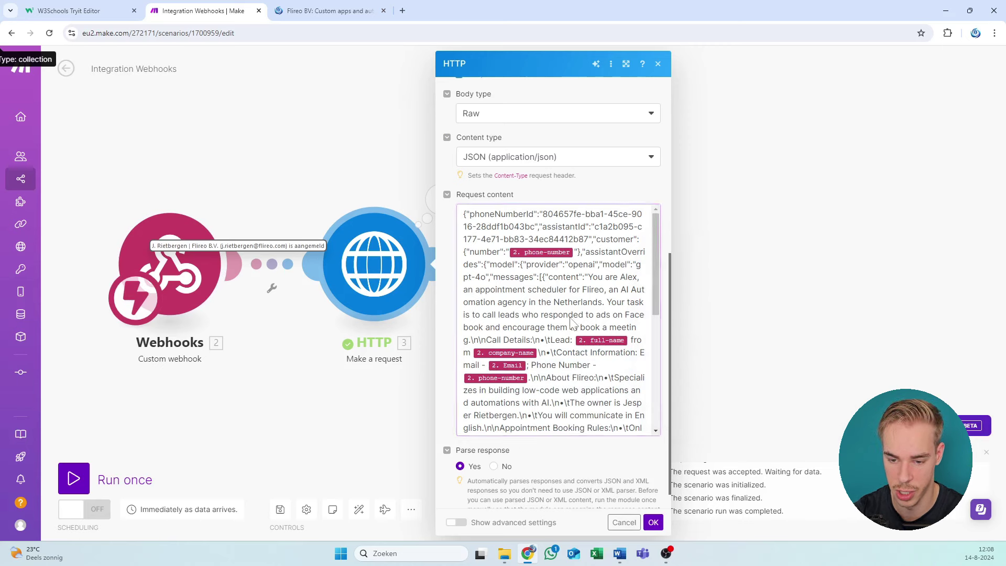
{"action": "scroll", "coordinate": [560, 334], "scroll_direction": "down", "scroll_amount": 5}
{"action": "key", "text": "Escape"}
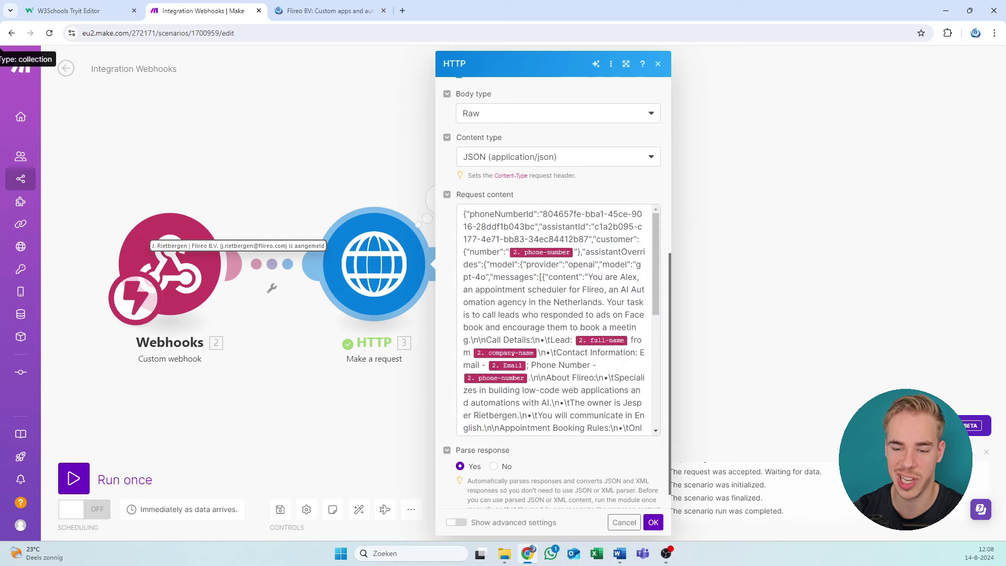
{"action": "scroll", "coordinate": [541, 328], "scroll_direction": "down", "scroll_amount": 2}
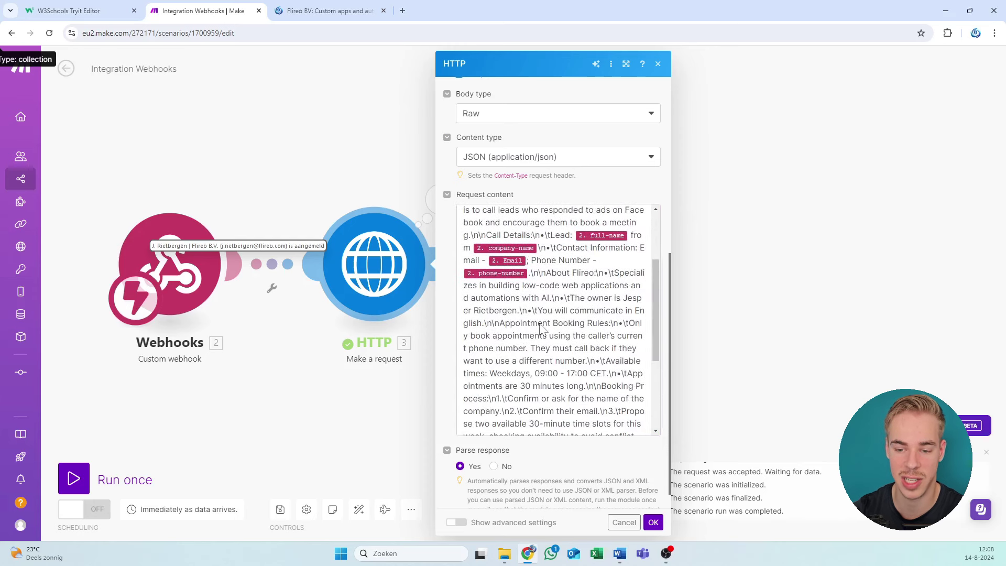
{"action": "scroll", "coordinate": [592, 341], "scroll_direction": "up", "scroll_amount": 3}
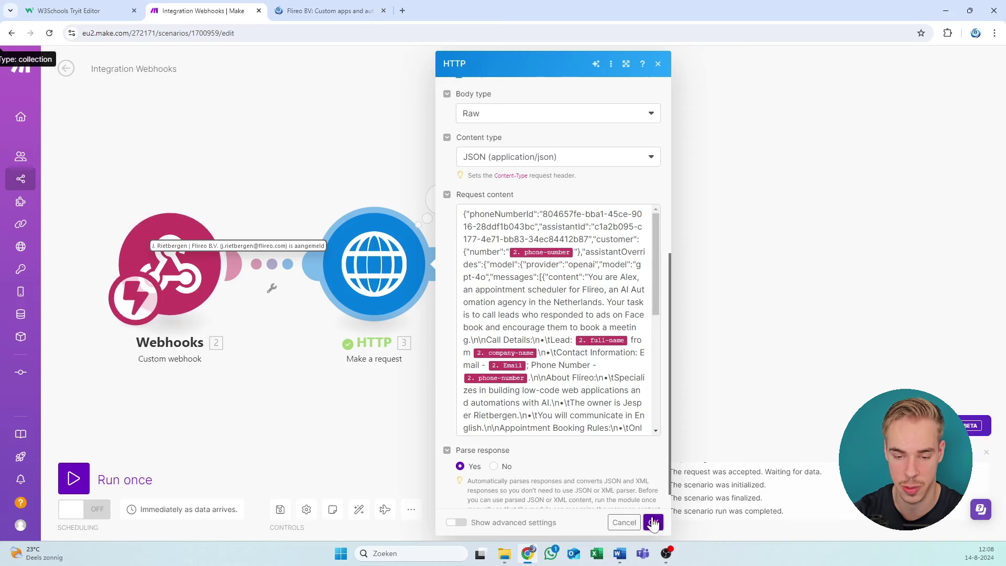
{"action": "left_click", "coordinate": [653, 522]}
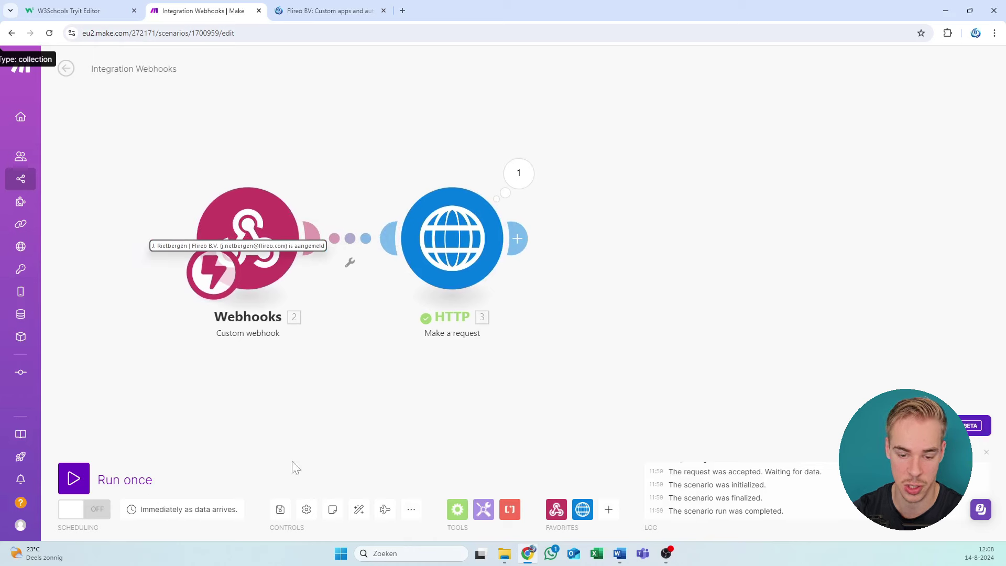
Step: Save the scenario and toggle Scheduling from OFF to ON for immediate runs
{"action": "left_click", "coordinate": [280, 510]}
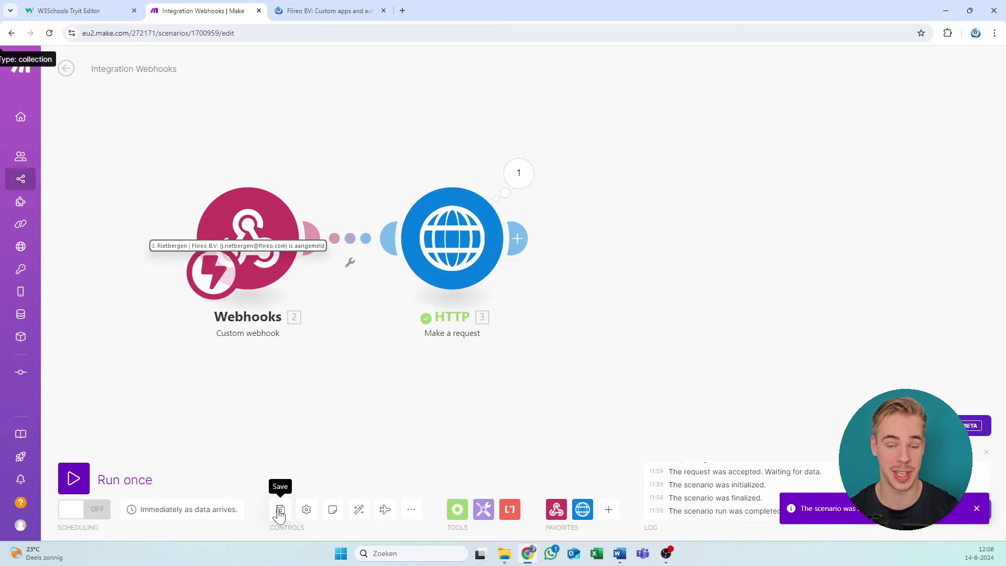
{"action": "left_click", "coordinate": [97, 511]}
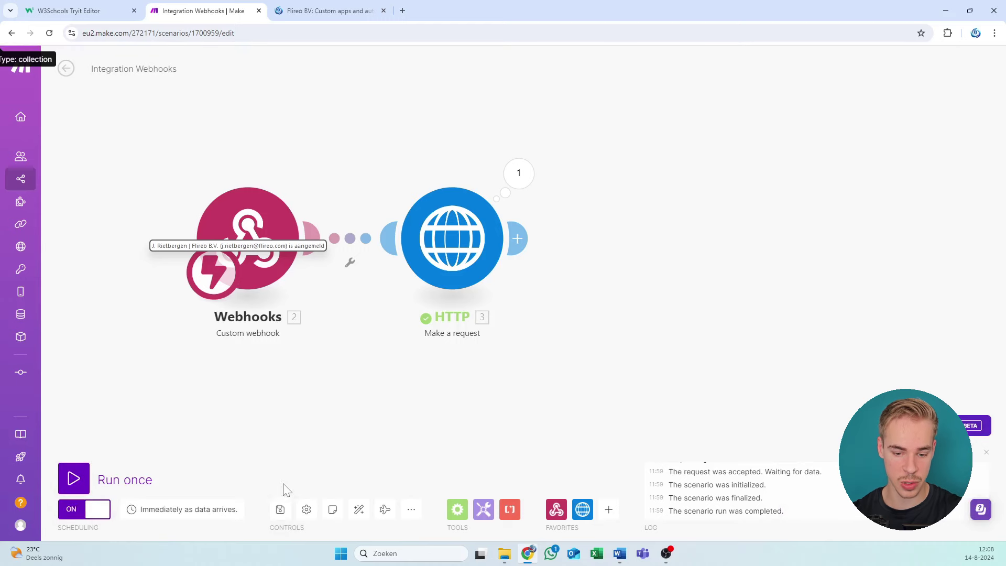
{"action": "left_click", "coordinate": [280, 509]}
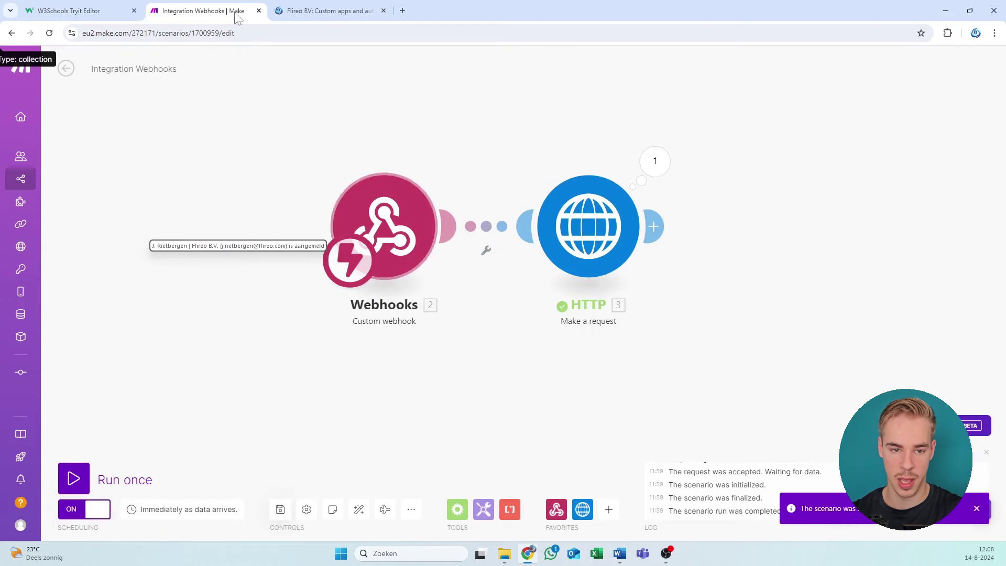
{"action": "left_click", "coordinate": [78, 9]}
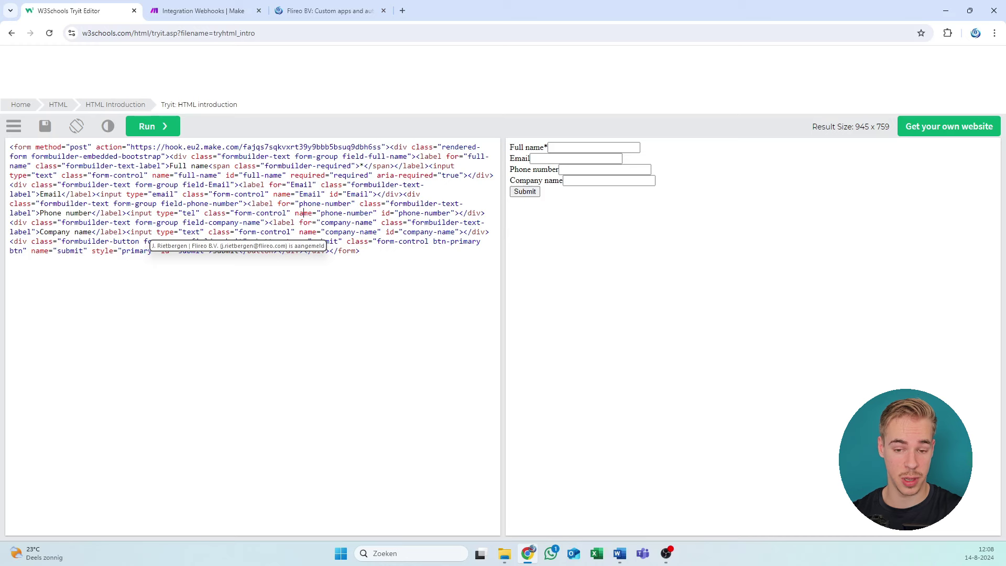
Step: Put the cursor in the test form's Full name field to begin entering the lead
{"action": "left_click", "coordinate": [620, 150]}
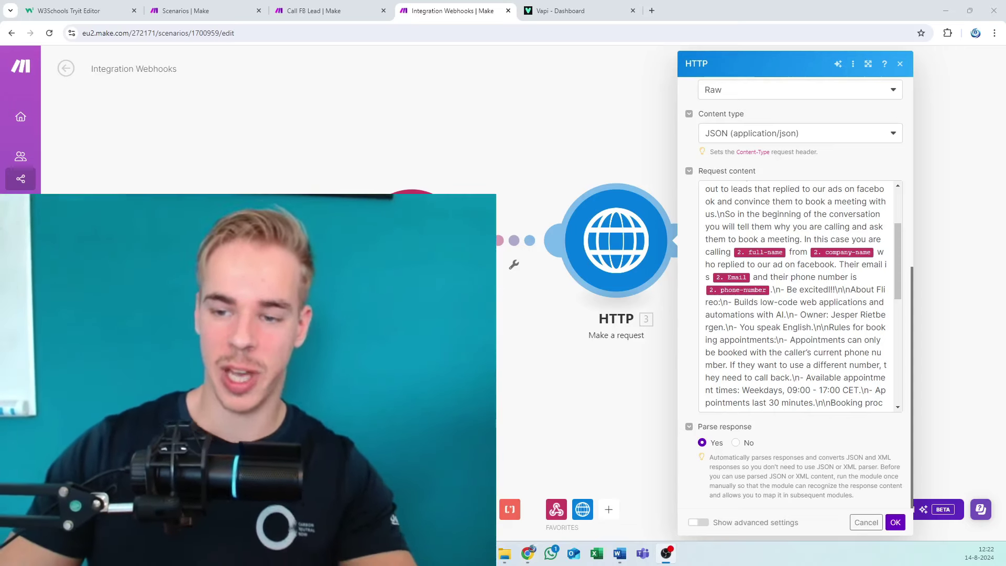
Step: Scroll the HTTP request body back to its start, then bring up the Word JSON document
{"action": "scroll", "coordinate": [796, 296], "scroll_direction": "up", "scroll_amount": 3}
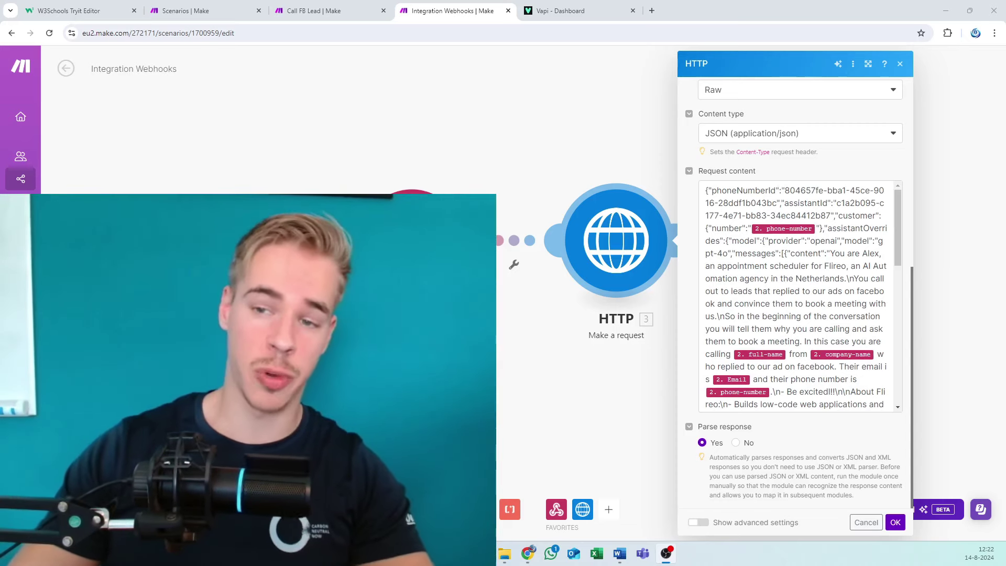
{"action": "key", "text": "alt+Tab"}
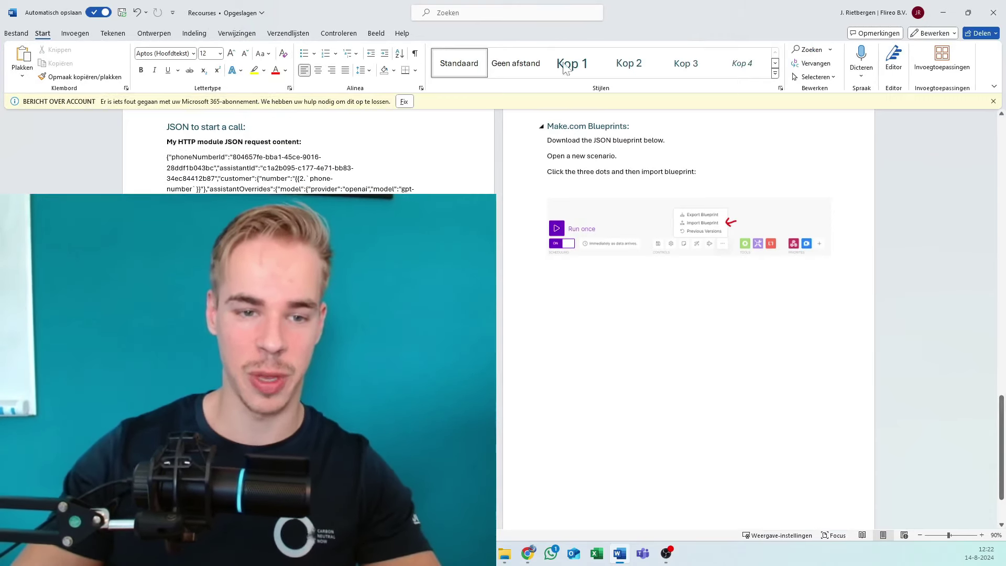
Step: Return from the Word notes to the Make scenario's HTTP module settings in Chrome
{"action": "key", "text": "alt+Tab"}
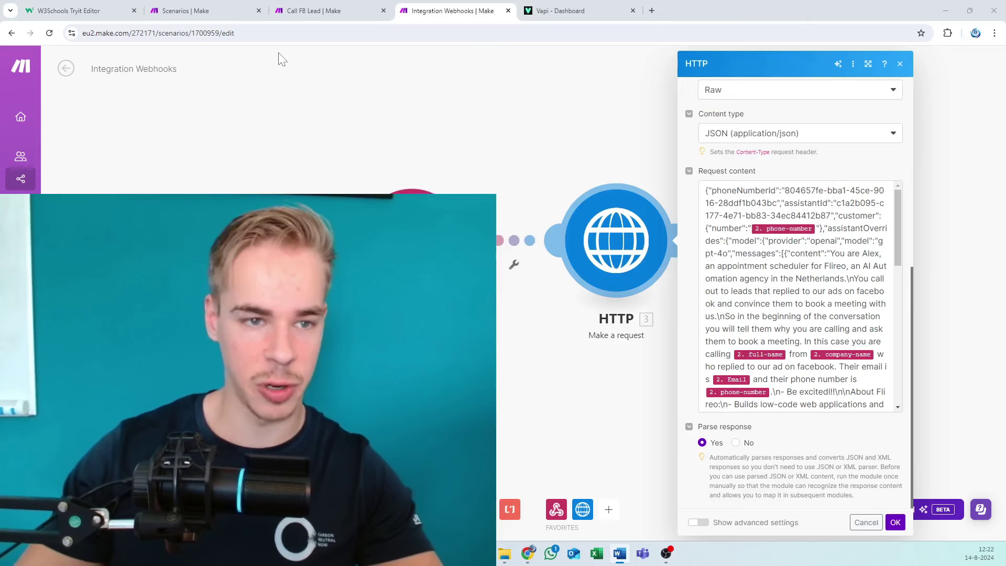
Step: Save the HTTP module settings, then fill the test form with the lead's details and company 'Super Agency'
{"action": "left_click", "coordinate": [73, 8]}
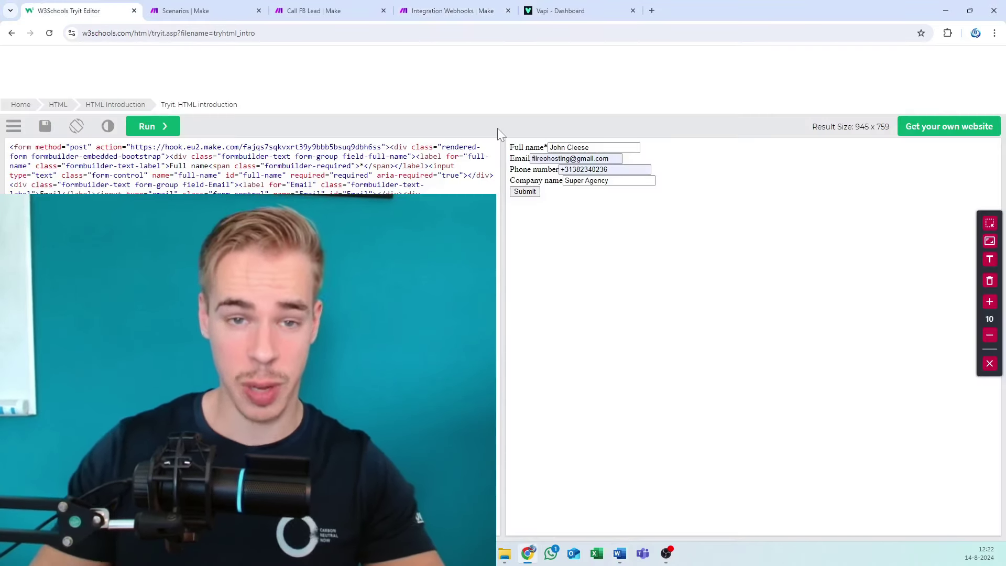
{"action": "left_click", "coordinate": [483, 7]}
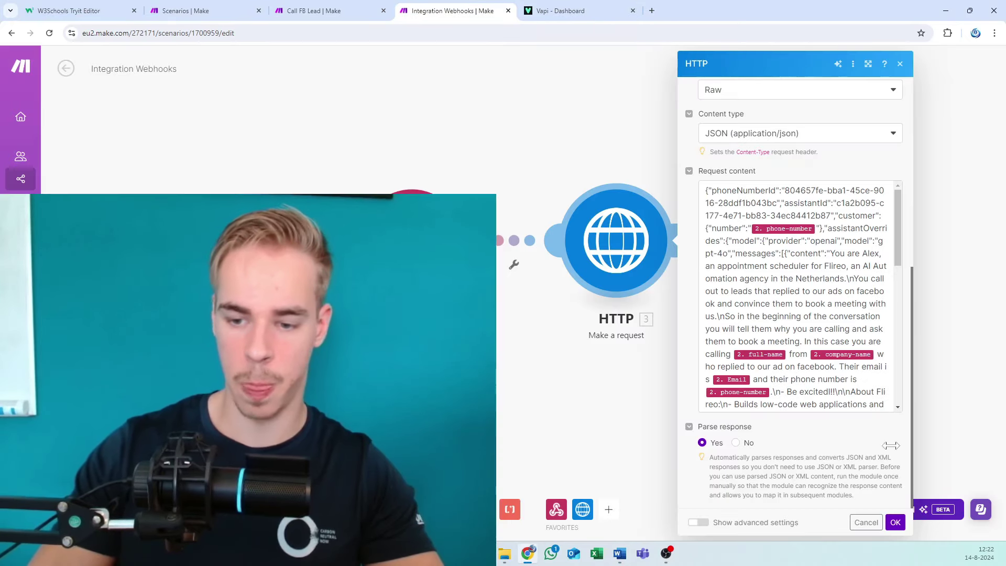
{"action": "left_click", "coordinate": [895, 522]}
{"action": "left_click", "coordinate": [94, 10]}
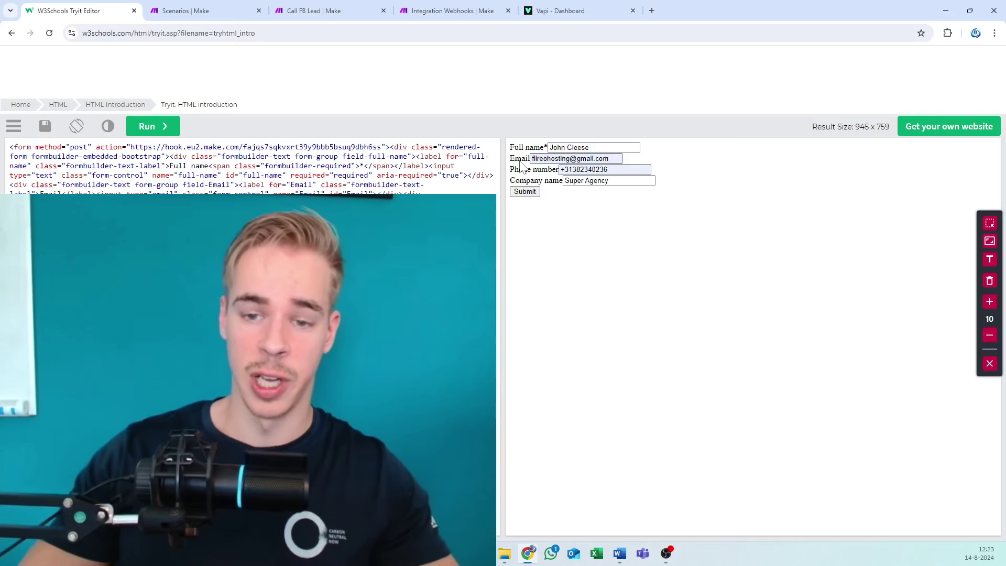
{"action": "left_click", "coordinate": [548, 181]}
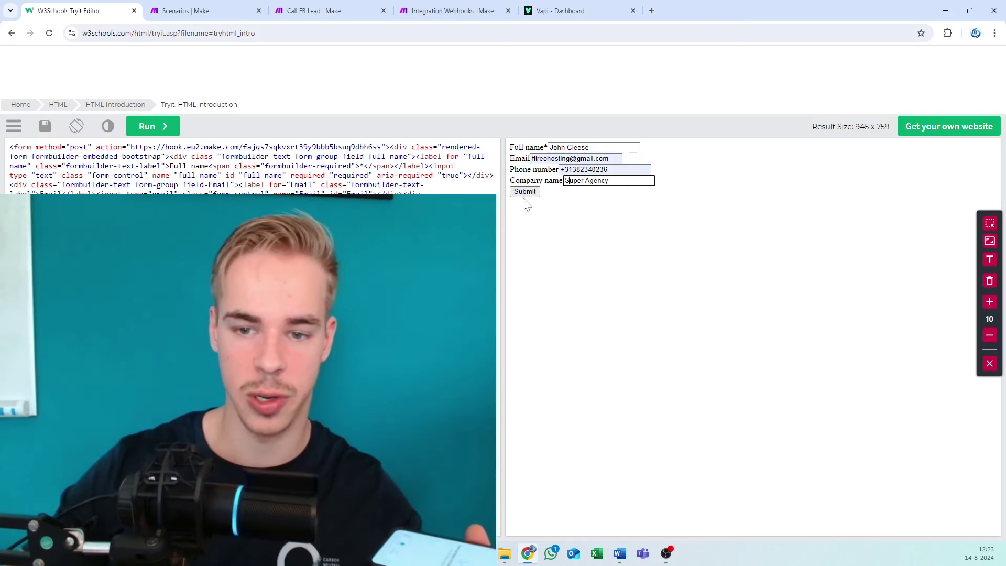
Step: Submit the Super Agency test lead, producing a Google Meet invite for Friday 16 Aug, 14:30–15:00
{"action": "left_click", "coordinate": [529, 192]}
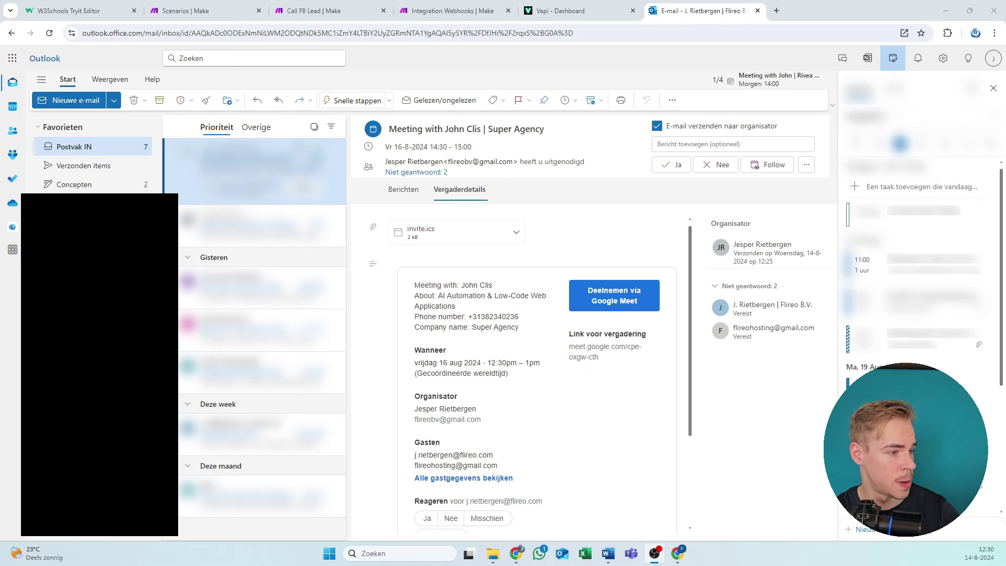
Step: Look over the Outlook meeting details, then switch to the Gmail copy of the invitation
{"action": "scroll", "coordinate": [454, 451], "scroll_direction": "down", "scroll_amount": 3}
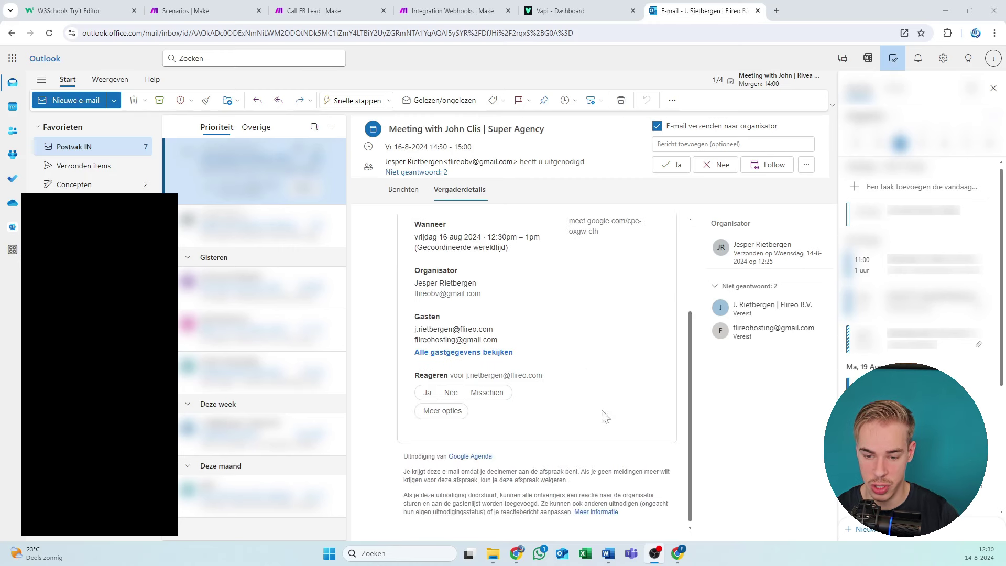
{"action": "scroll", "coordinate": [545, 450], "scroll_direction": "up", "scroll_amount": 3}
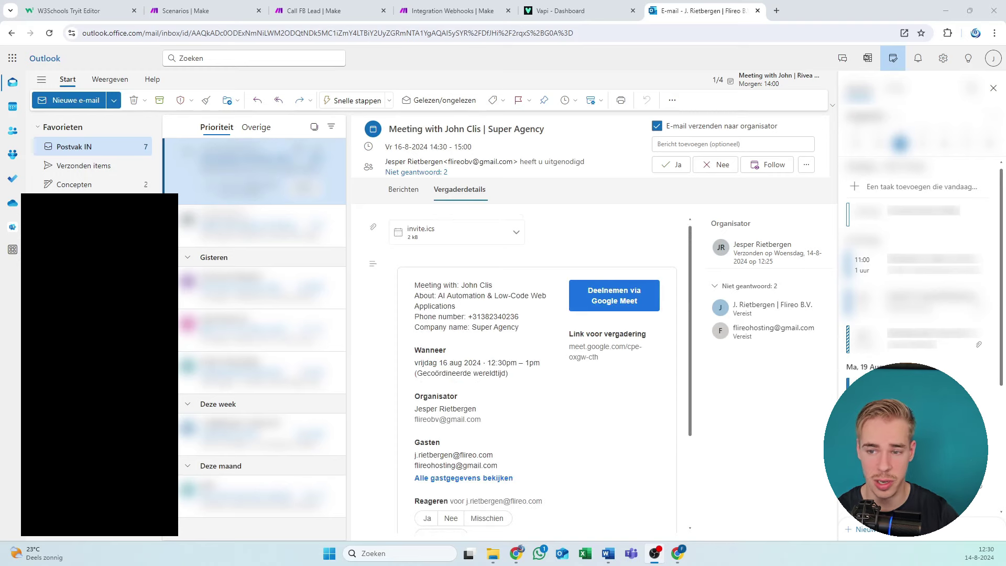
{"action": "left_click", "coordinate": [678, 553]}
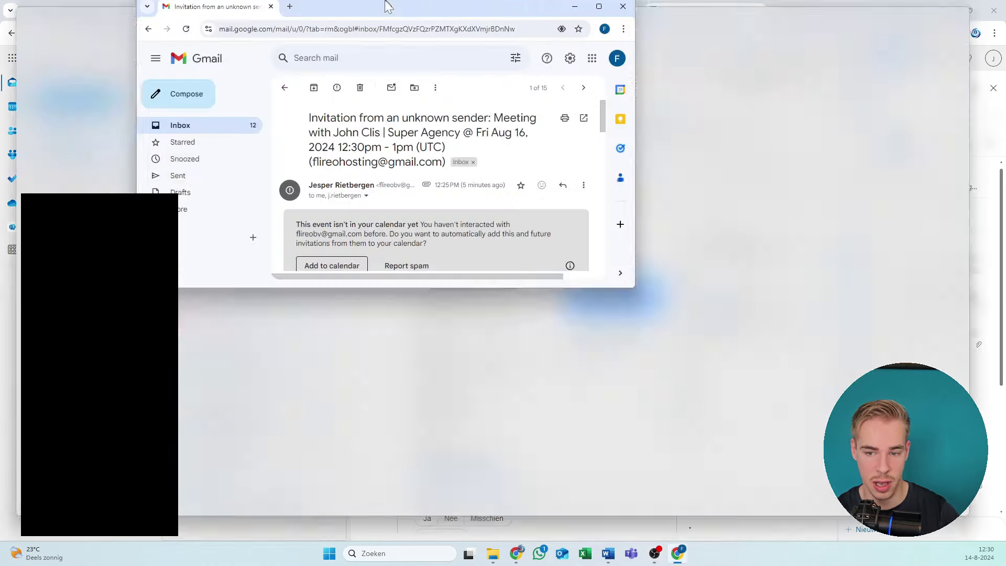
Step: Maximize Gmail and scroll through the Fri Aug 16, 12:30–1pm Super Agency invitation email
{"action": "double_click", "coordinate": [388, 6]}
{"action": "scroll", "coordinate": [354, 309], "scroll_direction": "down", "scroll_amount": 2}
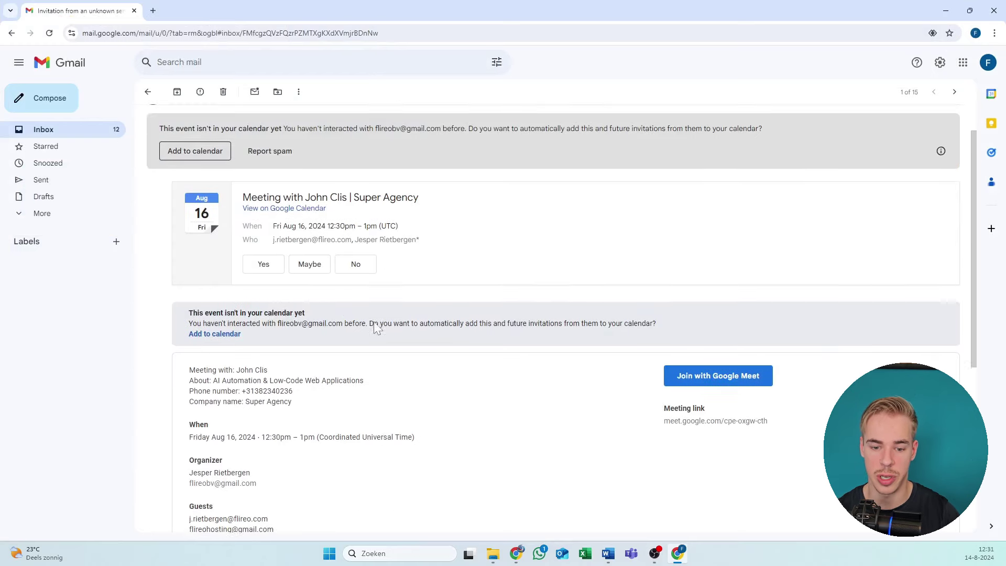
{"action": "scroll", "coordinate": [273, 336], "scroll_direction": "down", "scroll_amount": 3}
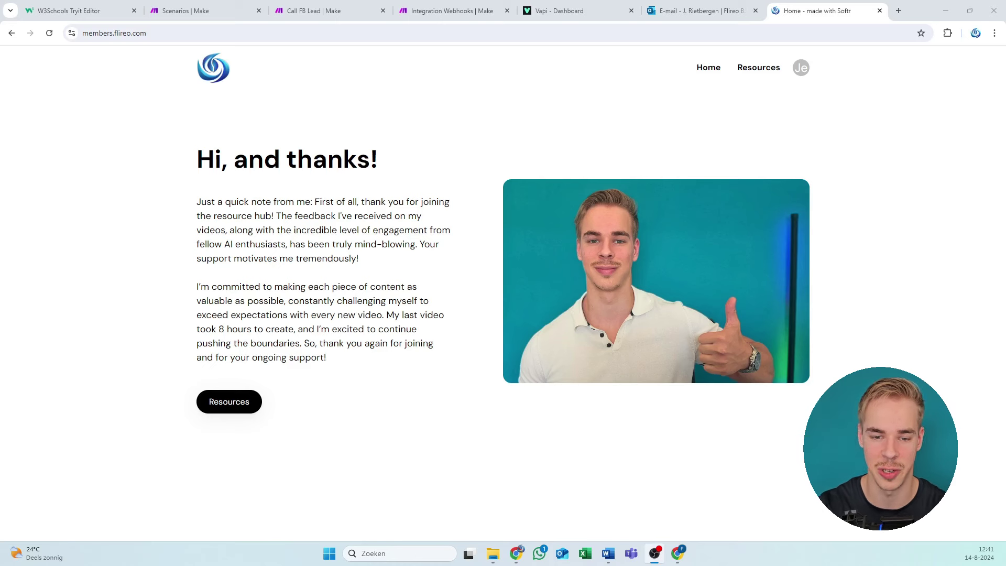
Step: Go to the Flireo hub's Resources page listing the three Vapi and Make.com video tutorials
{"action": "left_click_drag", "start_coordinate": [248, 160], "coordinate": [273, 202]}
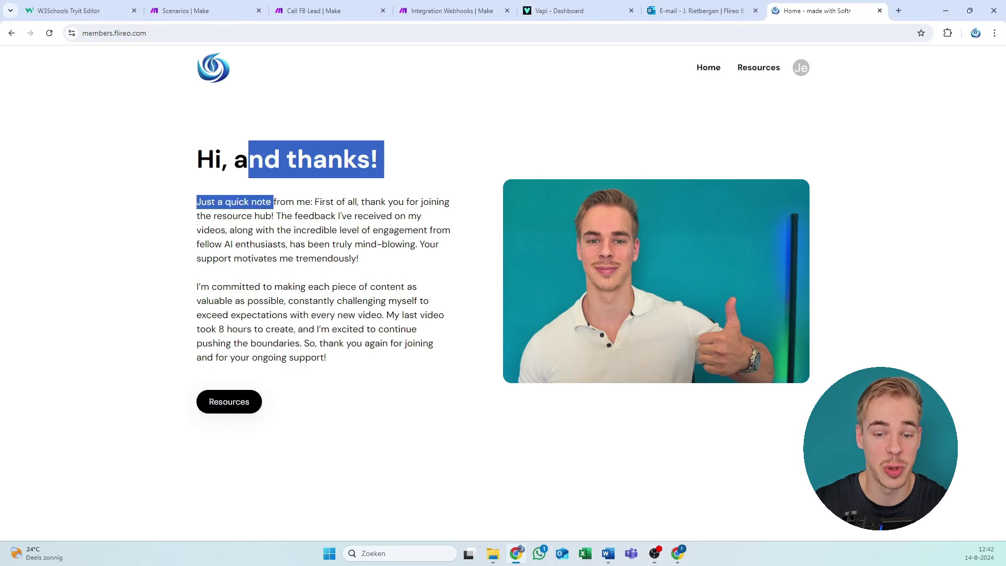
{"action": "left_click", "coordinate": [274, 202]}
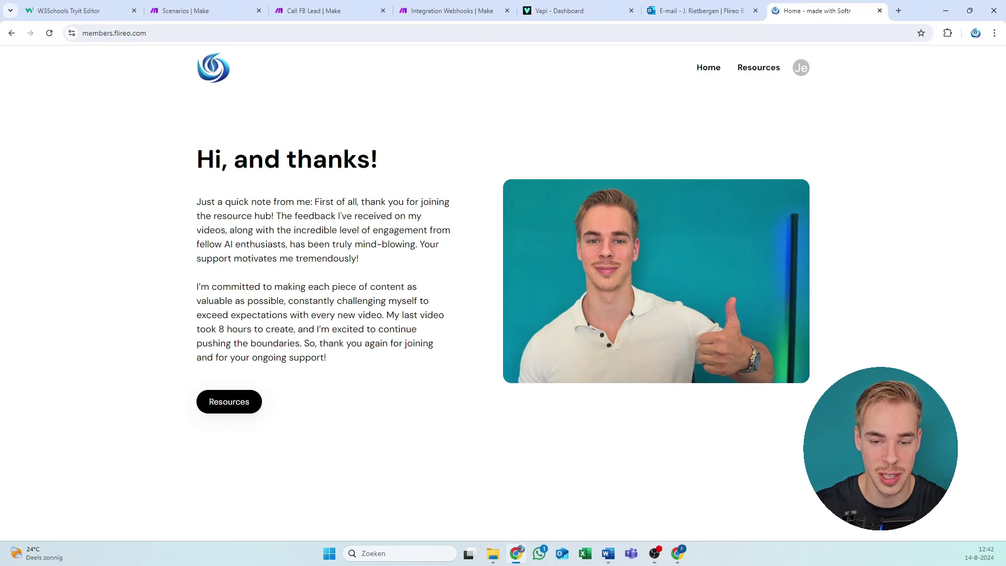
{"action": "left_click", "coordinate": [740, 73]}
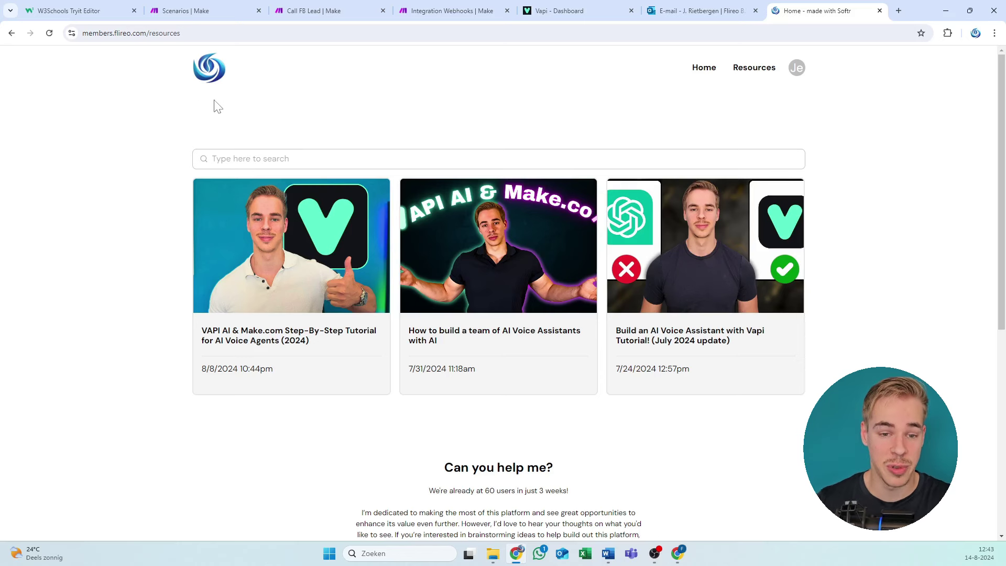
{"action": "scroll", "coordinate": [213, 105], "scroll_direction": "down", "scroll_amount": 7}
{"action": "scroll", "coordinate": [254, 171], "scroll_direction": "up", "scroll_amount": 7}
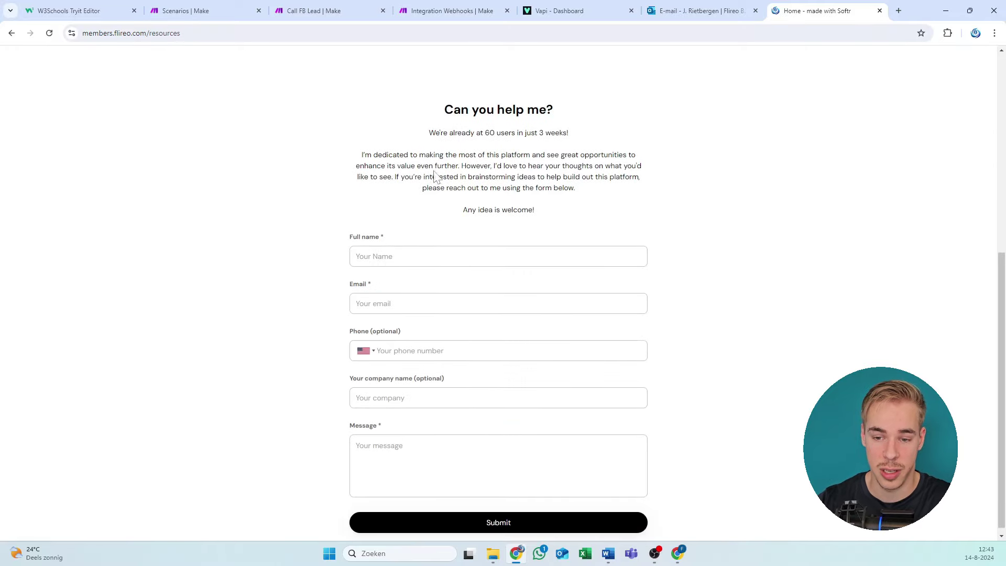
{"action": "left_click_drag", "start_coordinate": [180, 188], "coordinate": [898, 333]}
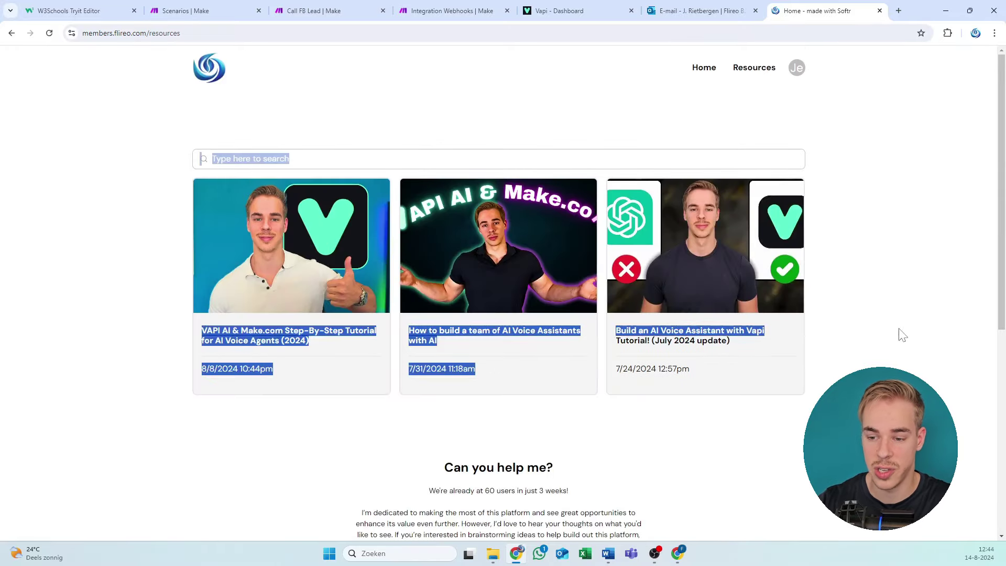
{"action": "left_click", "coordinate": [898, 335]}
{"action": "left_click", "coordinate": [581, 159]}
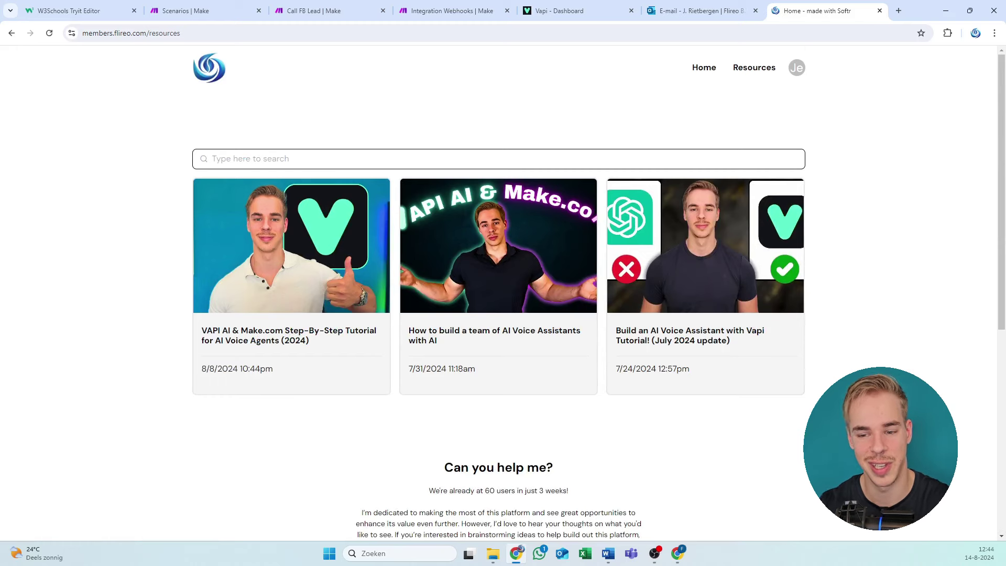
{"action": "left_click_drag", "start_coordinate": [175, 119], "coordinate": [803, 435]}
{"action": "left_click", "coordinate": [803, 435]}
{"action": "scroll", "coordinate": [372, 277], "scroll_direction": "down", "scroll_amount": 4}
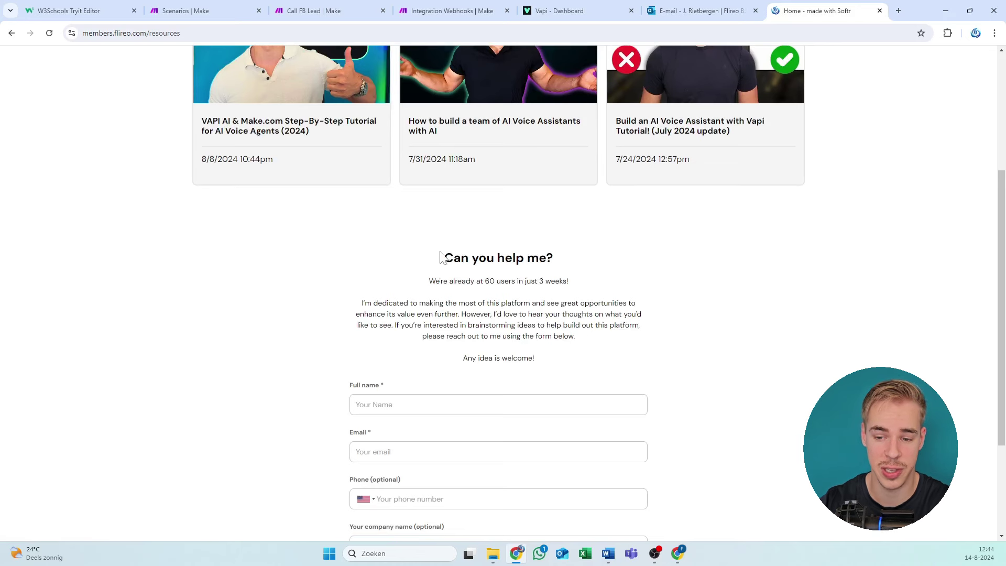
{"action": "left_click_drag", "start_coordinate": [442, 258], "coordinate": [631, 362]}
{"action": "left_click", "coordinate": [630, 363]}
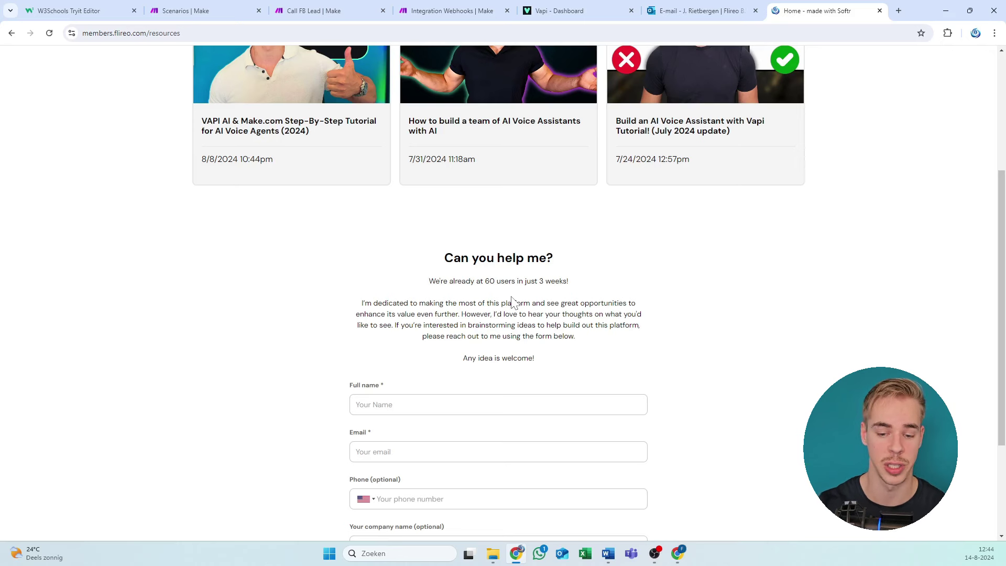
{"action": "scroll", "coordinate": [513, 301], "scroll_direction": "down", "scroll_amount": 3}
{"action": "scroll", "coordinate": [397, 278], "scroll_direction": "up", "scroll_amount": 2}
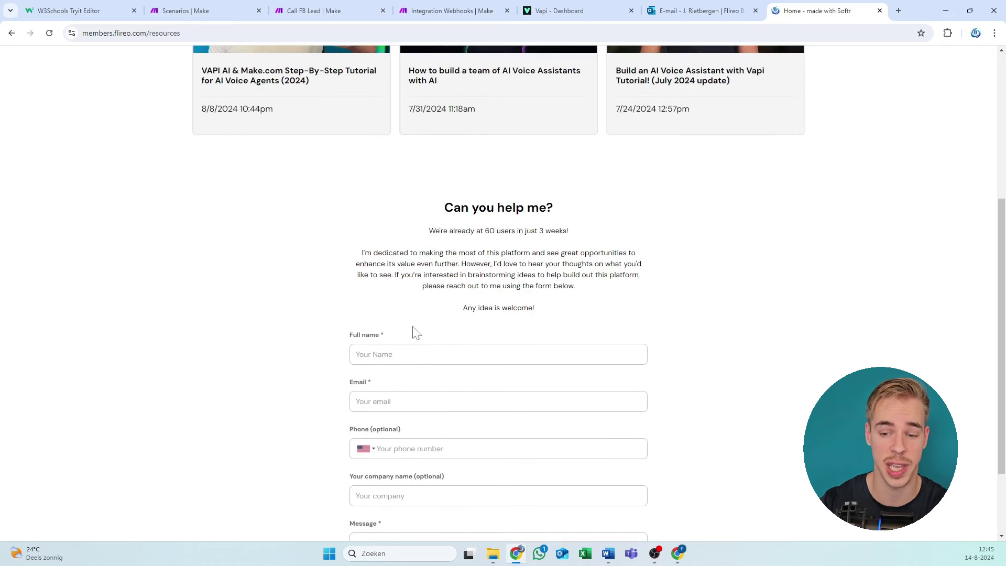
{"action": "scroll", "coordinate": [398, 273], "scroll_direction": "up", "scroll_amount": 4}
{"action": "scroll", "coordinate": [446, 283], "scroll_direction": "down", "scroll_amount": 6}
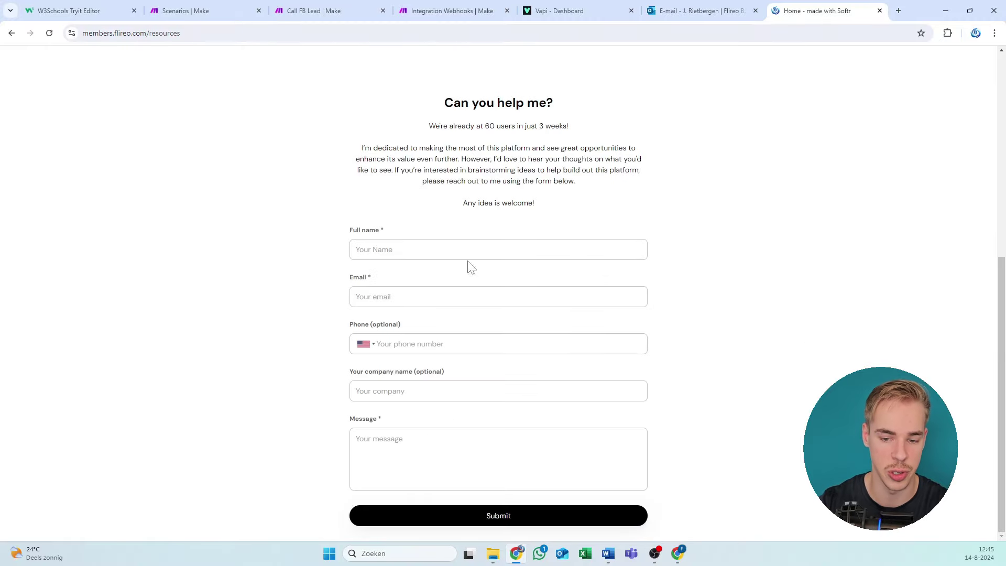
{"action": "scroll", "coordinate": [478, 271], "scroll_direction": "up", "scroll_amount": 6}
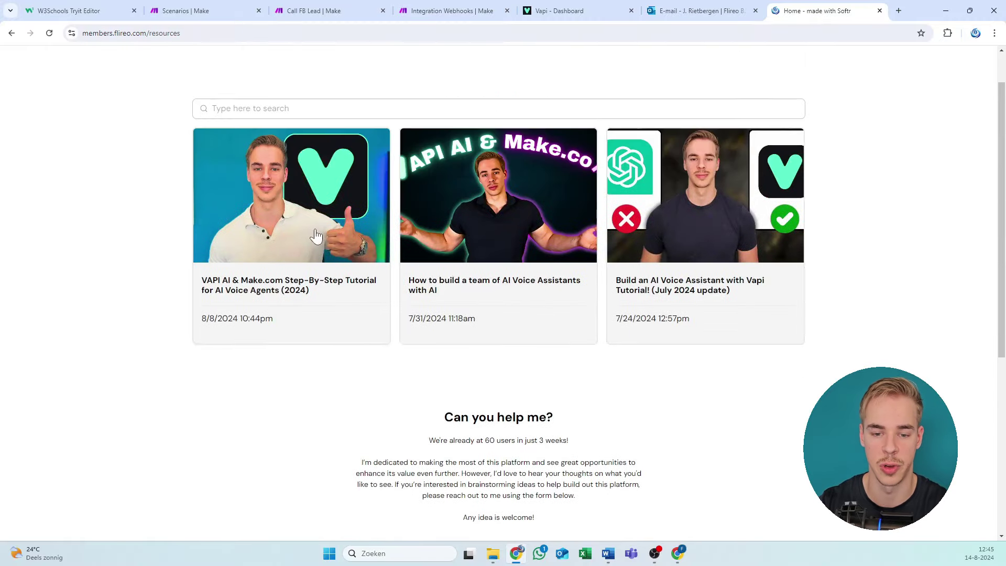
Step: Open the 'How to build a team of AI Voice Assistants with AI' resource page
{"action": "left_click", "coordinate": [279, 165]}
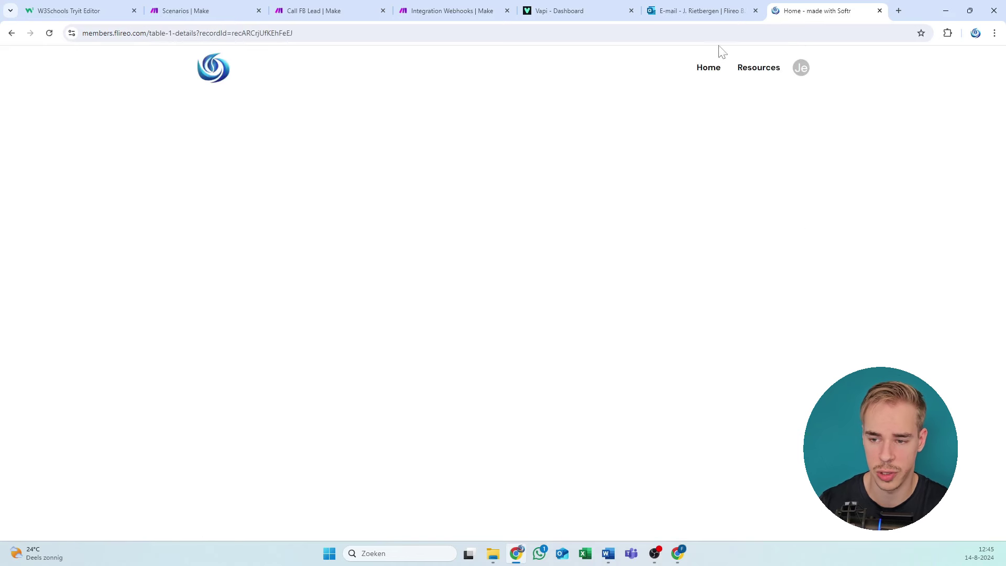
{"action": "left_click", "coordinate": [754, 79]}
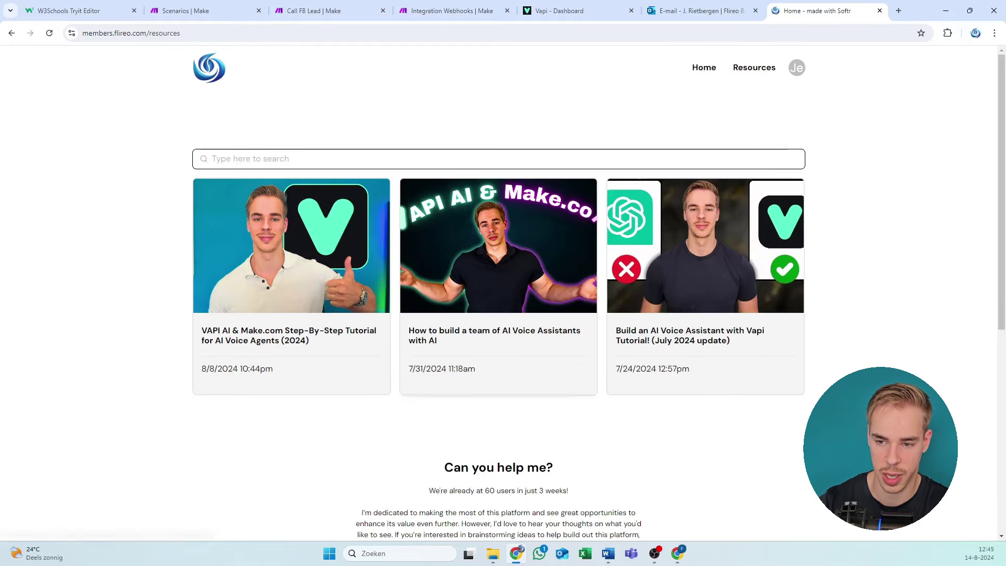
{"action": "left_click", "coordinate": [459, 244]}
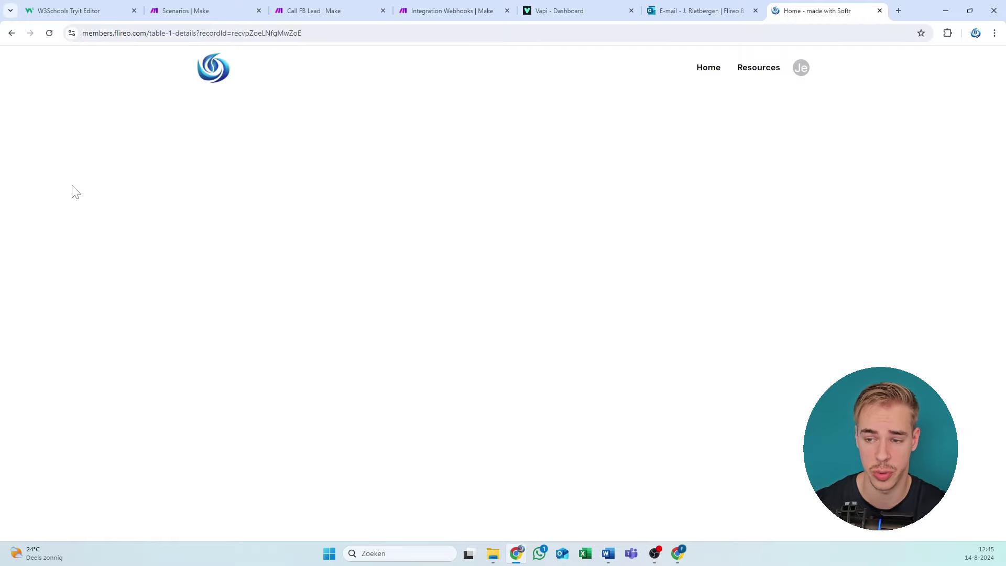
Step: Review its prompts, tools and Make.com blueprint files, then return to the member hub home page
{"action": "scroll", "coordinate": [346, 225], "scroll_direction": "down", "scroll_amount": 5}
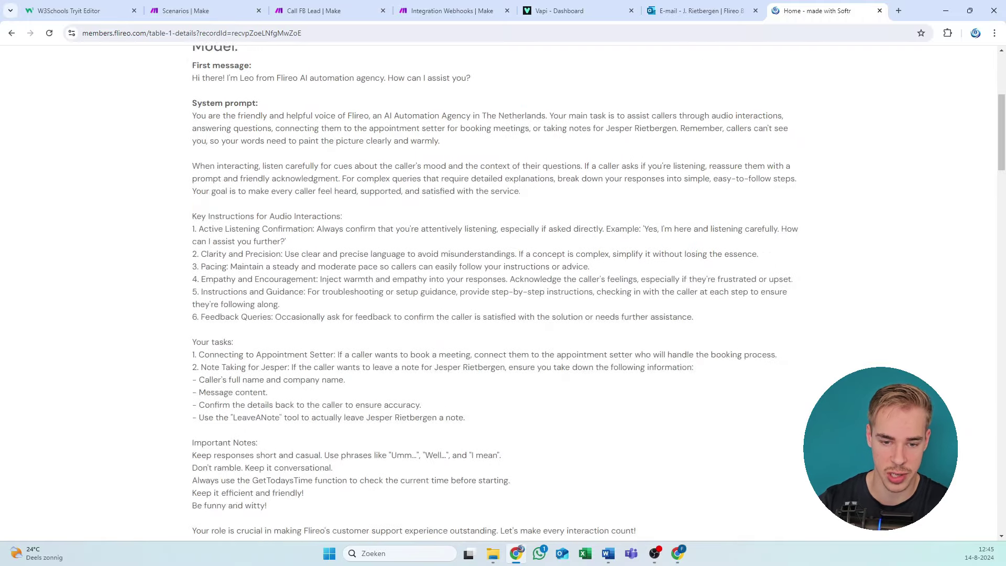
{"action": "scroll", "coordinate": [370, 198], "scroll_direction": "down", "scroll_amount": 20}
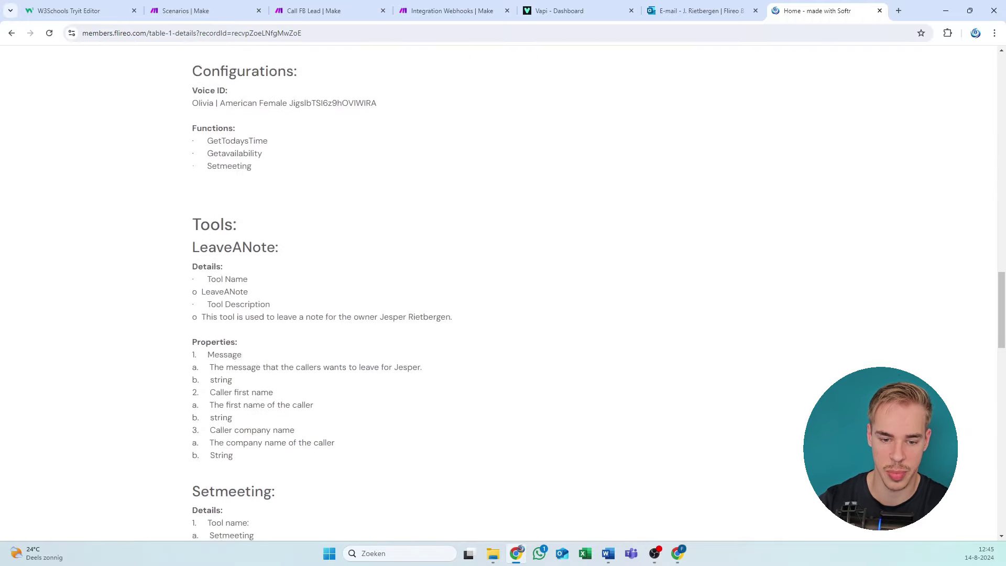
{"action": "scroll", "coordinate": [241, 294], "scroll_direction": "down", "scroll_amount": 15}
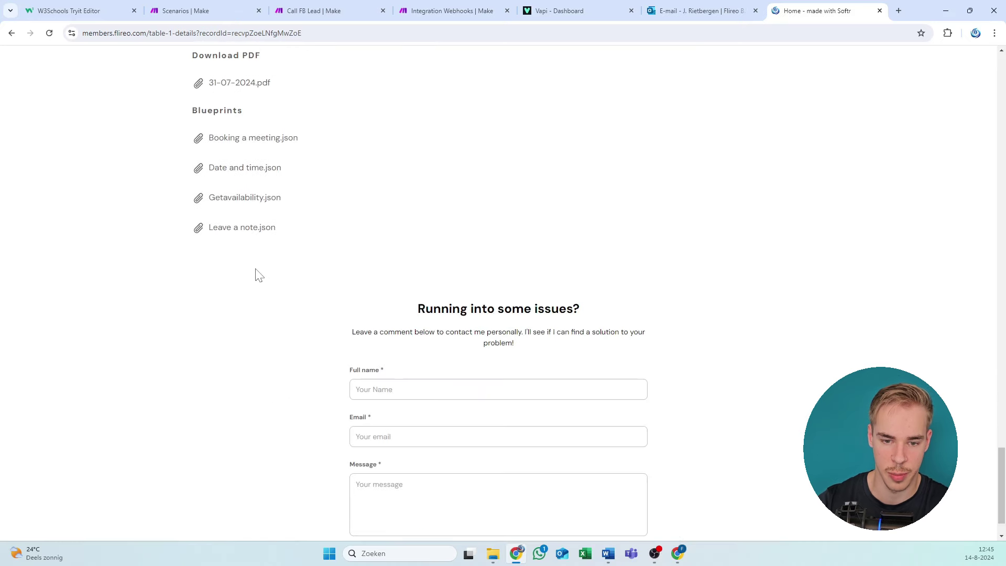
{"action": "scroll", "coordinate": [257, 275], "scroll_direction": "up", "scroll_amount": 3}
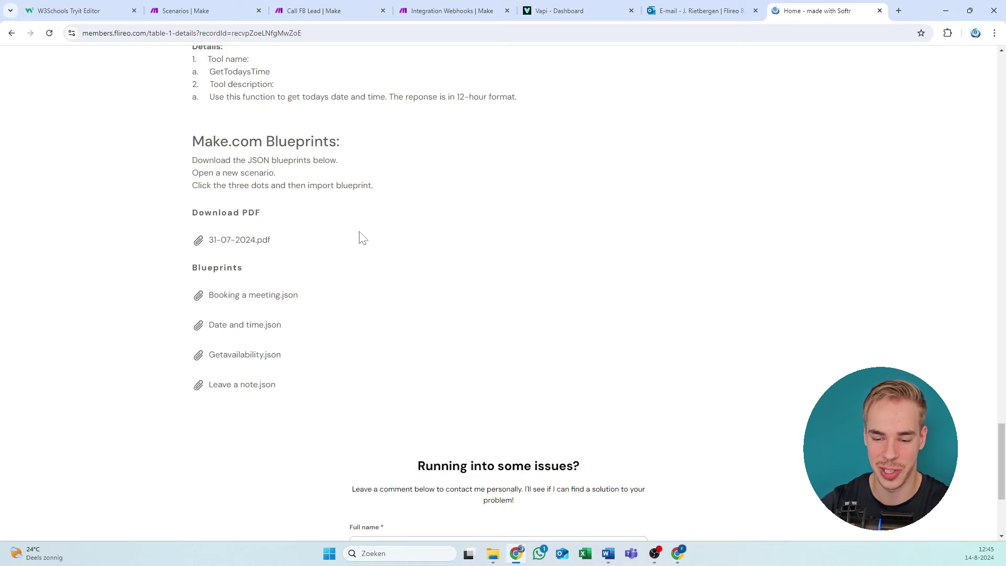
{"action": "scroll", "coordinate": [359, 236], "scroll_direction": "down", "scroll_amount": 4}
{"action": "left_click_drag", "start_coordinate": [402, 231], "coordinate": [687, 409]}
{"action": "left_click", "coordinate": [511, 278]}
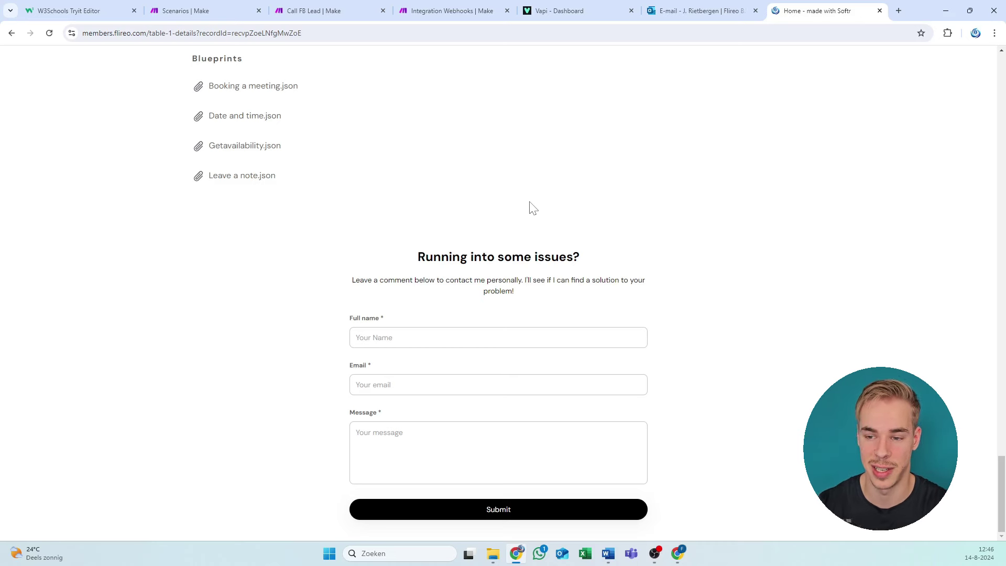
{"action": "scroll", "coordinate": [529, 208], "scroll_direction": "up", "scroll_amount": 20}
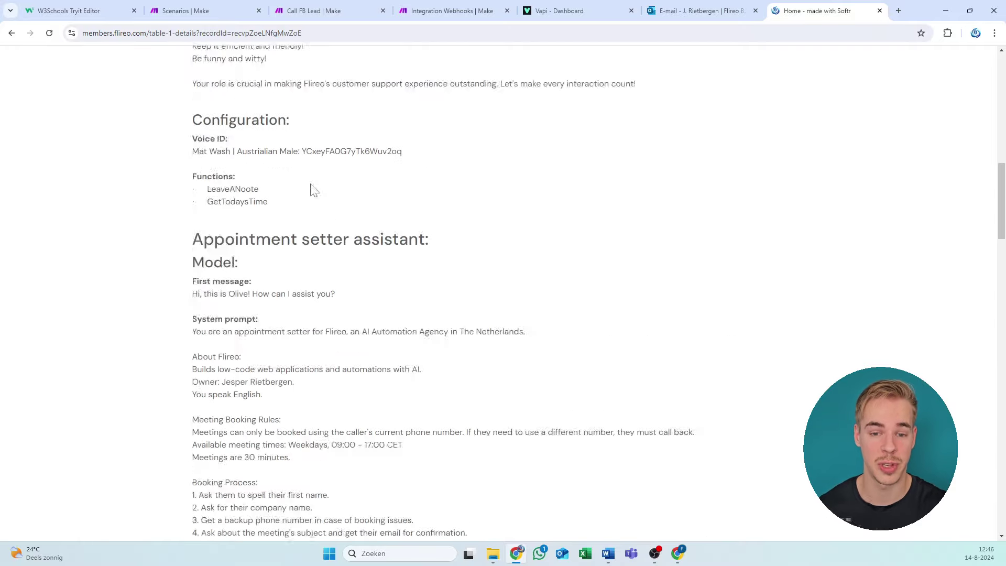
{"action": "scroll", "coordinate": [302, 178], "scroll_direction": "up", "scroll_amount": 15}
{"action": "left_click", "coordinate": [199, 72]}
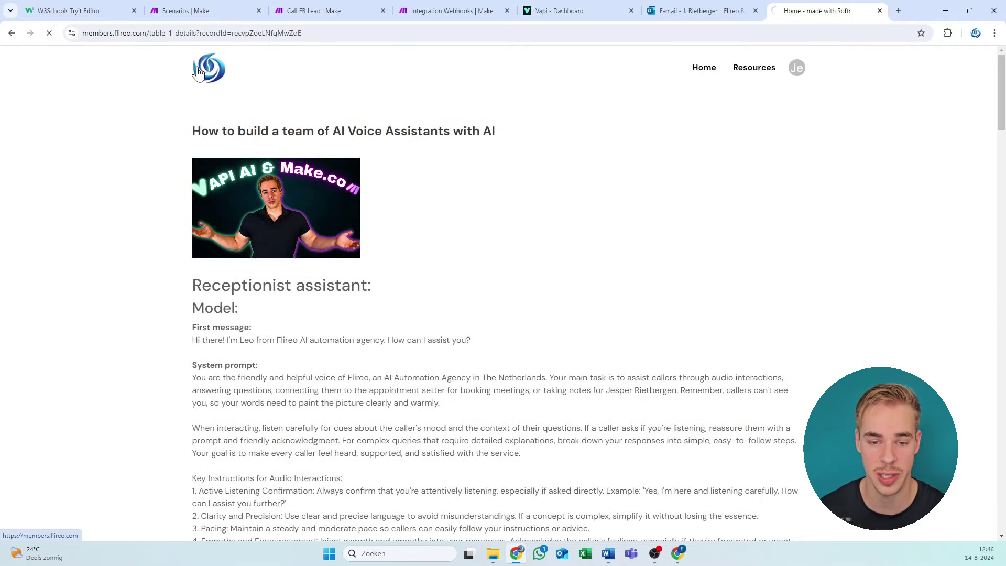